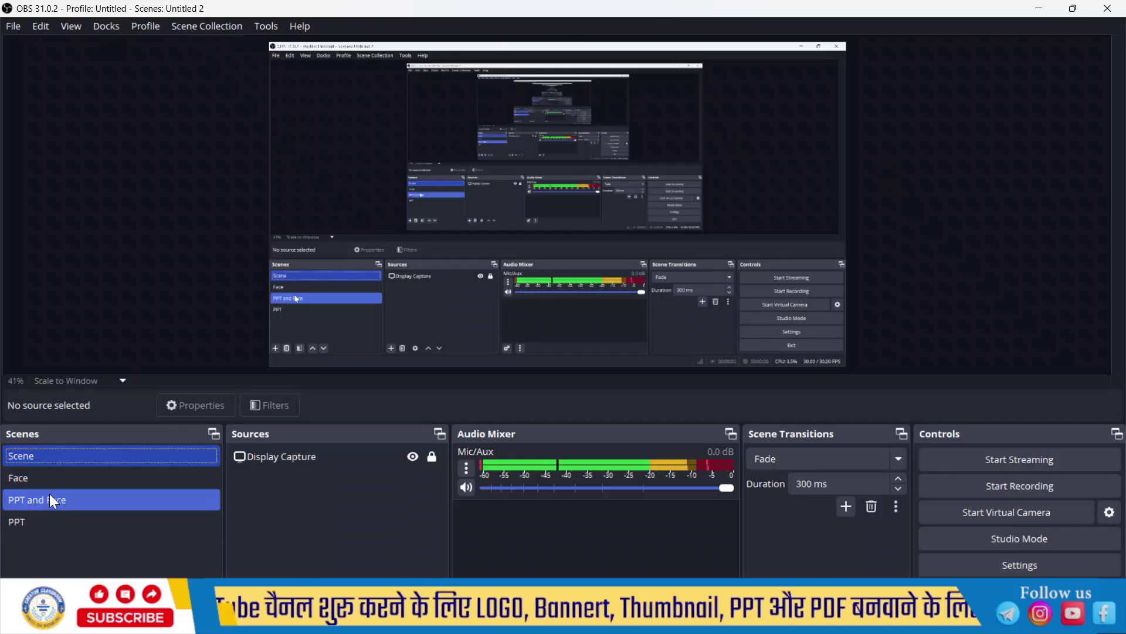
click(76, 478)
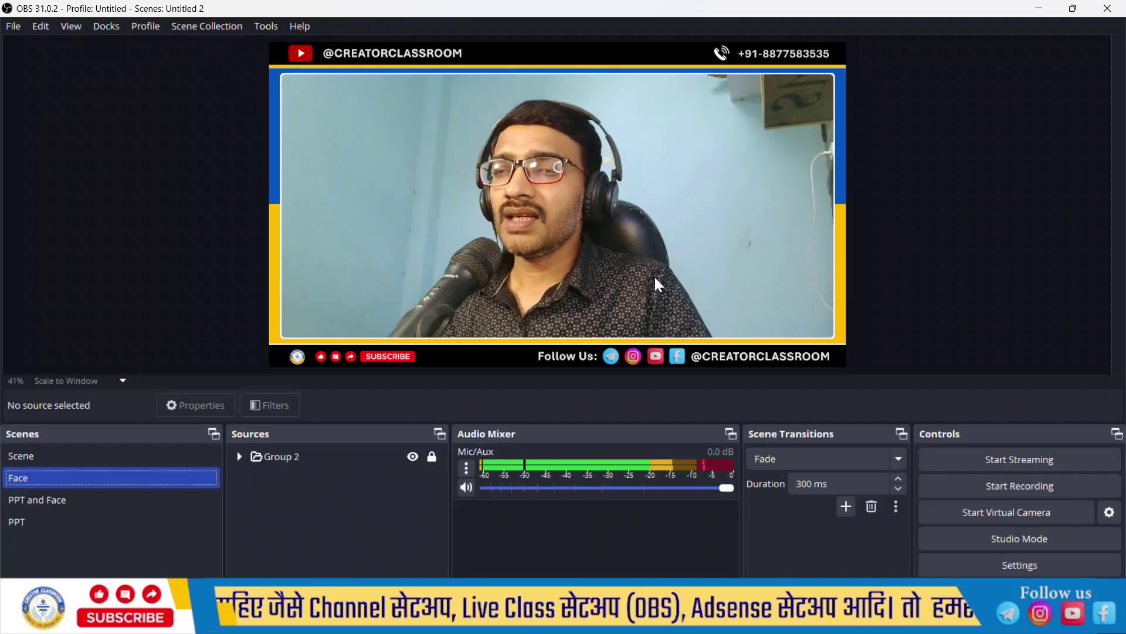
click(106, 500)
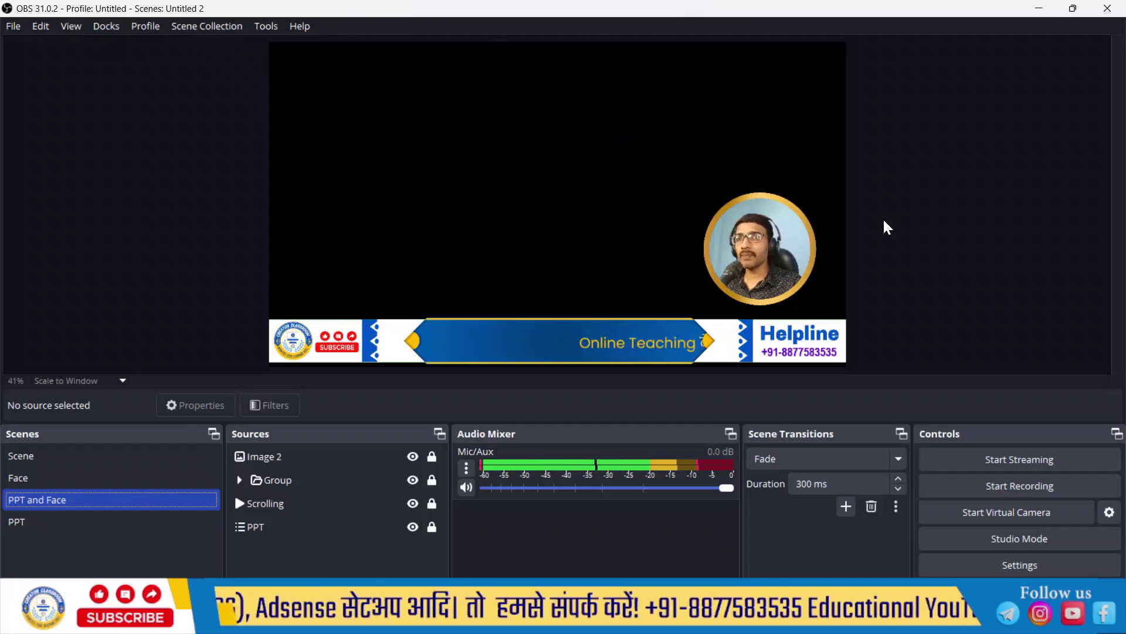
click(84, 521)
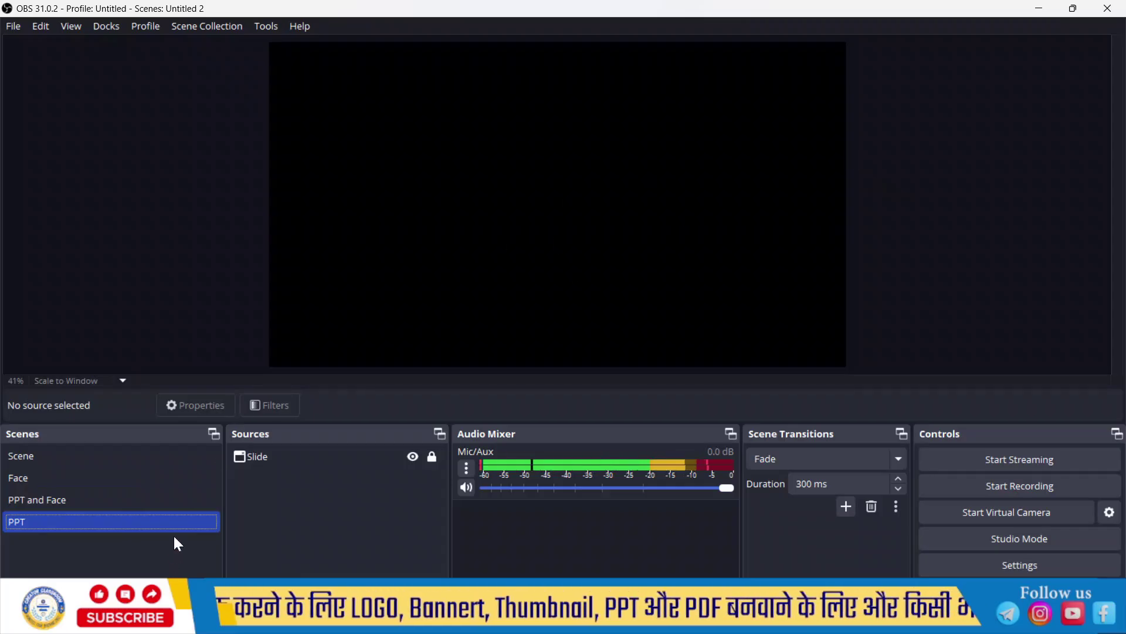
click(129, 507)
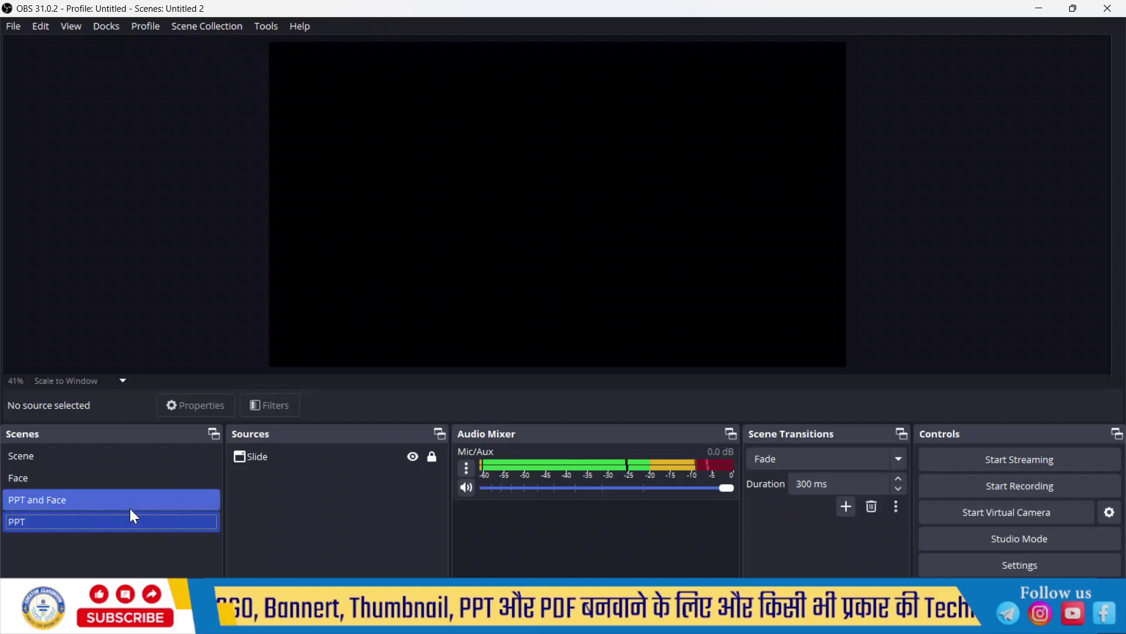
click(59, 521)
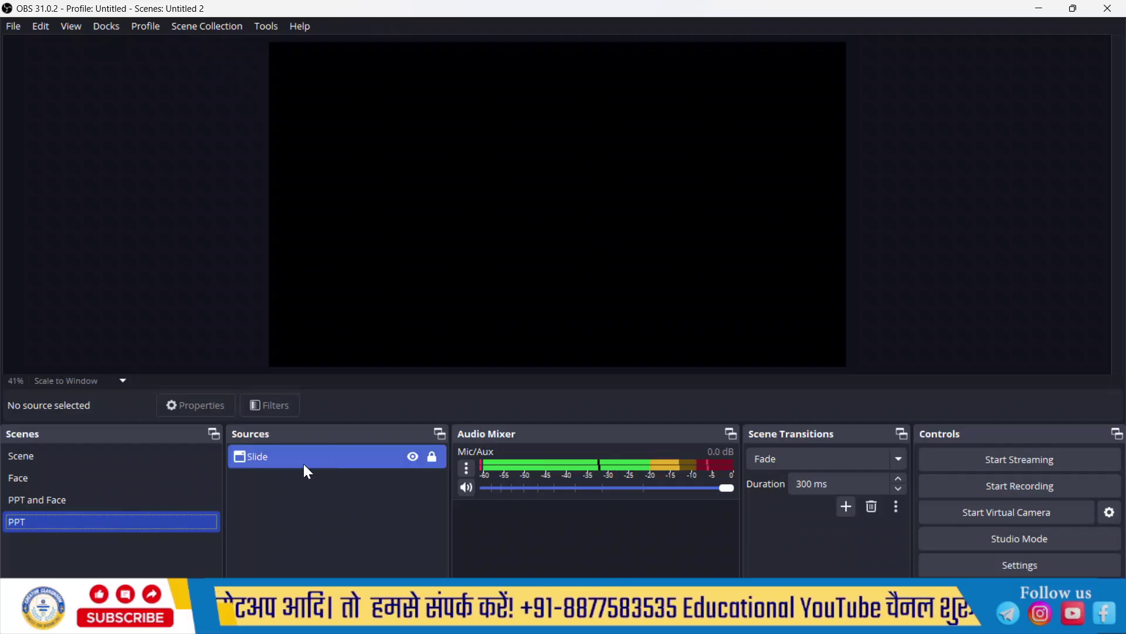
Step: Remove the Group 2 source from the Face scene
click(135, 453)
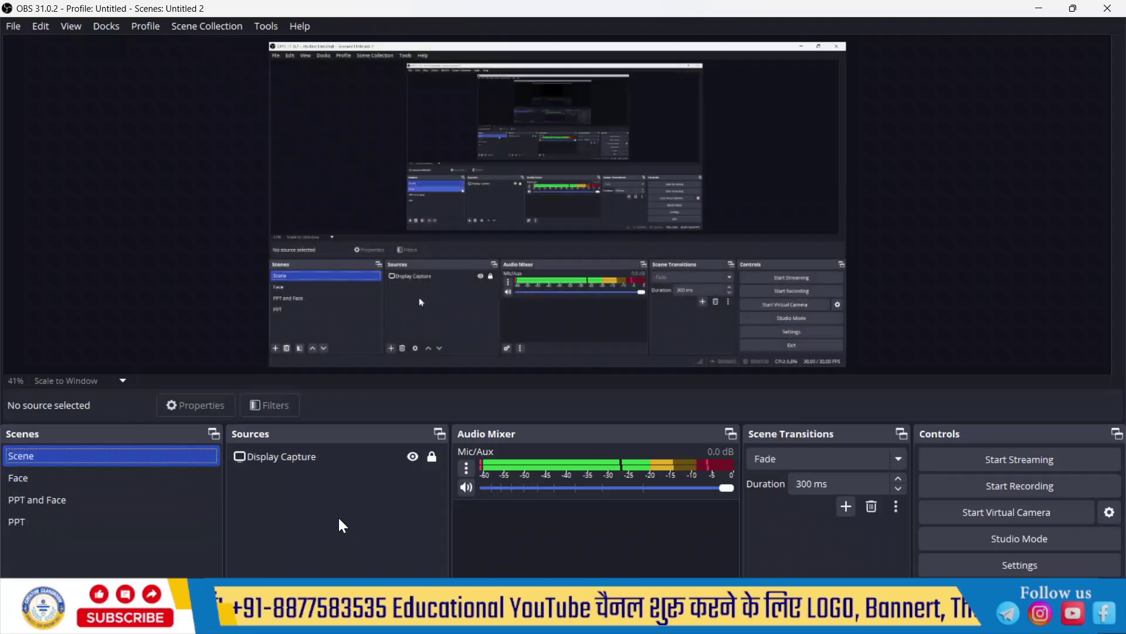
click(320, 456)
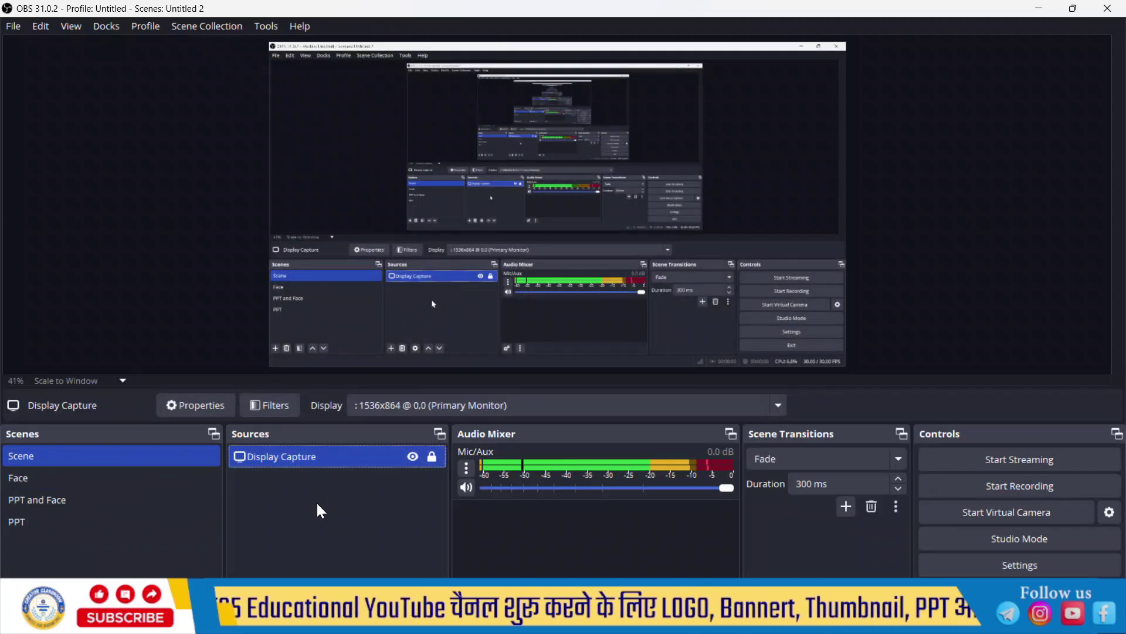
click(133, 479)
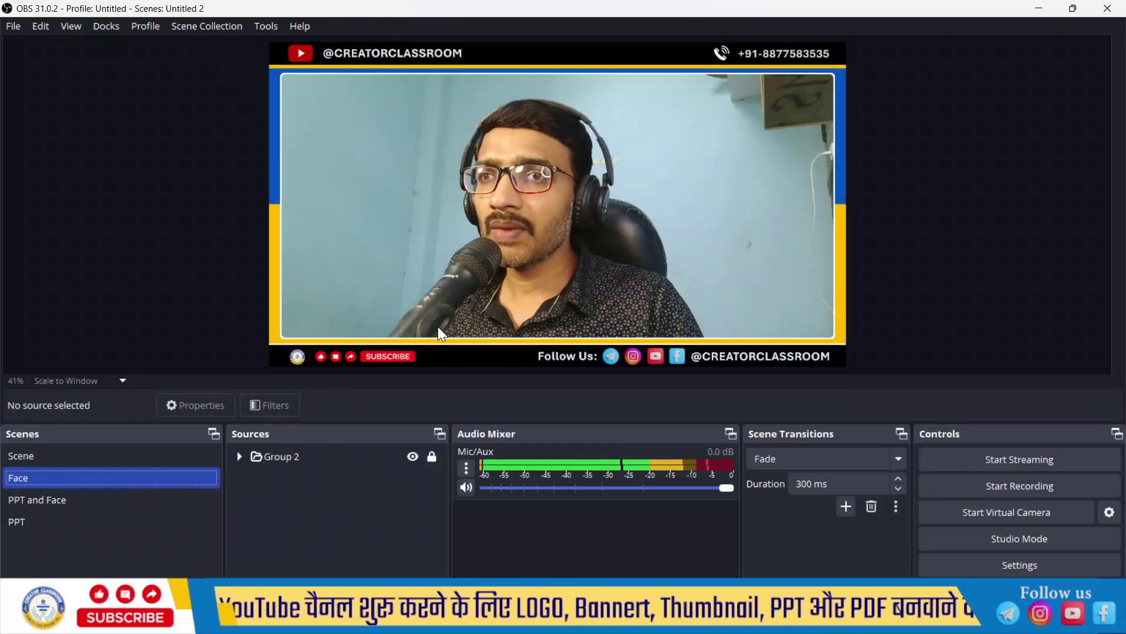
click(303, 455)
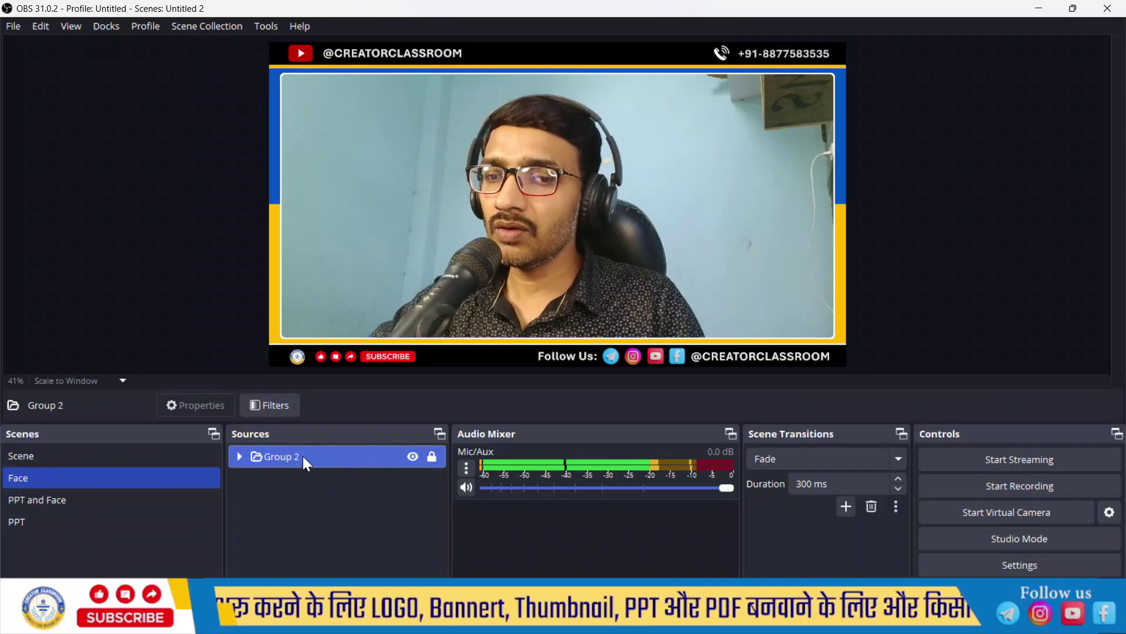
key(Delete)
Step: Delete the 'PPT and Face' and 'PPT' scenes, confirming each removal
click(104, 500)
key(Delete)
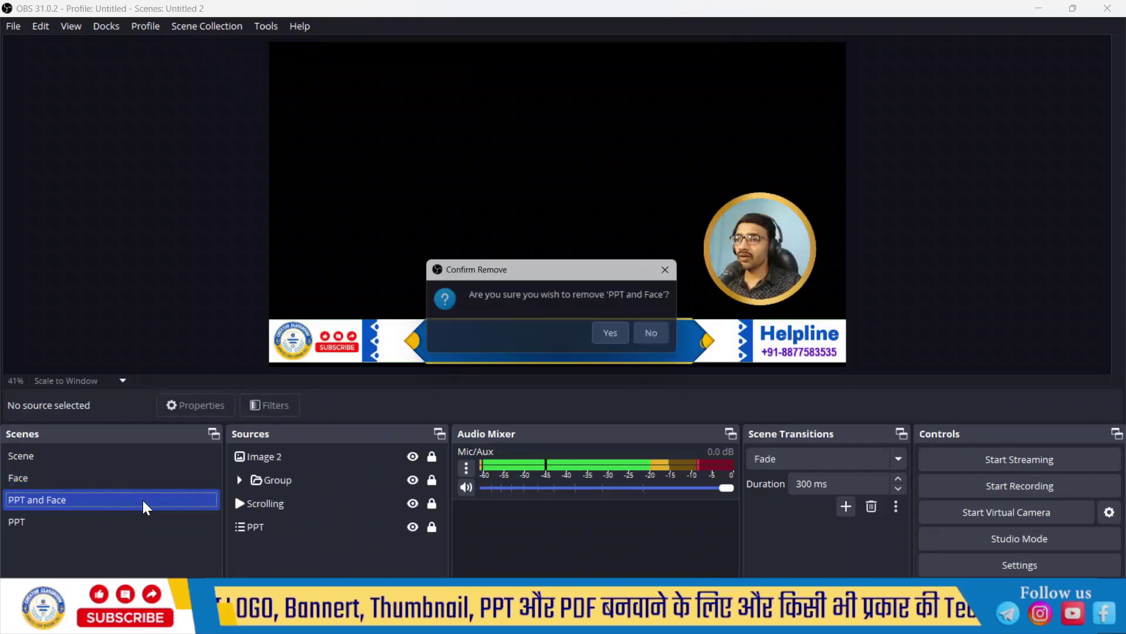
click(615, 338)
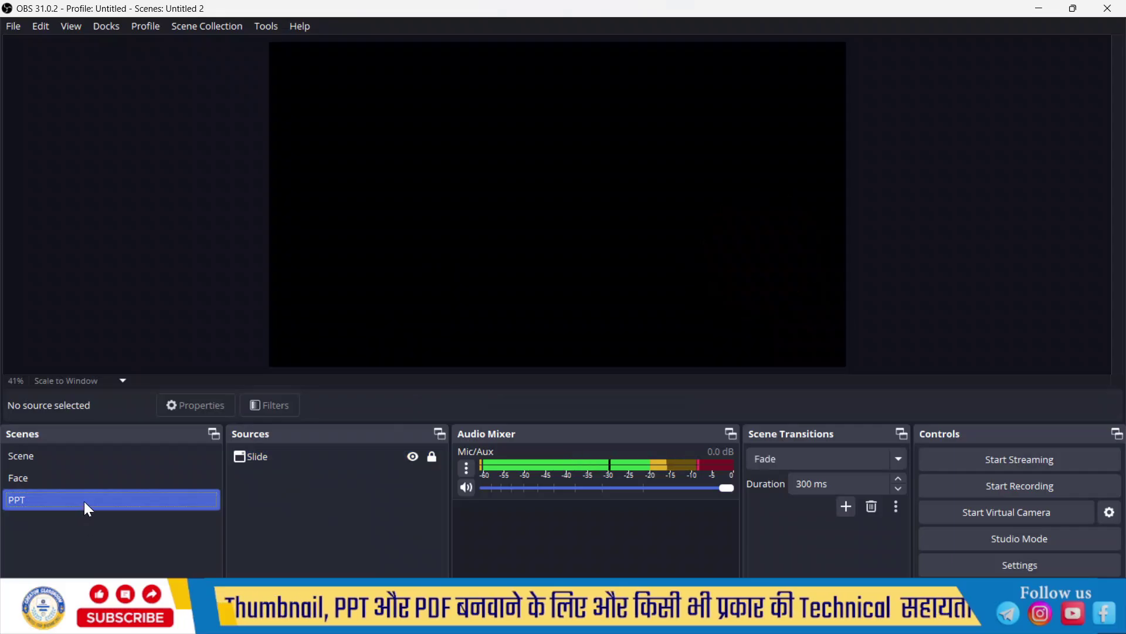
key(Delete)
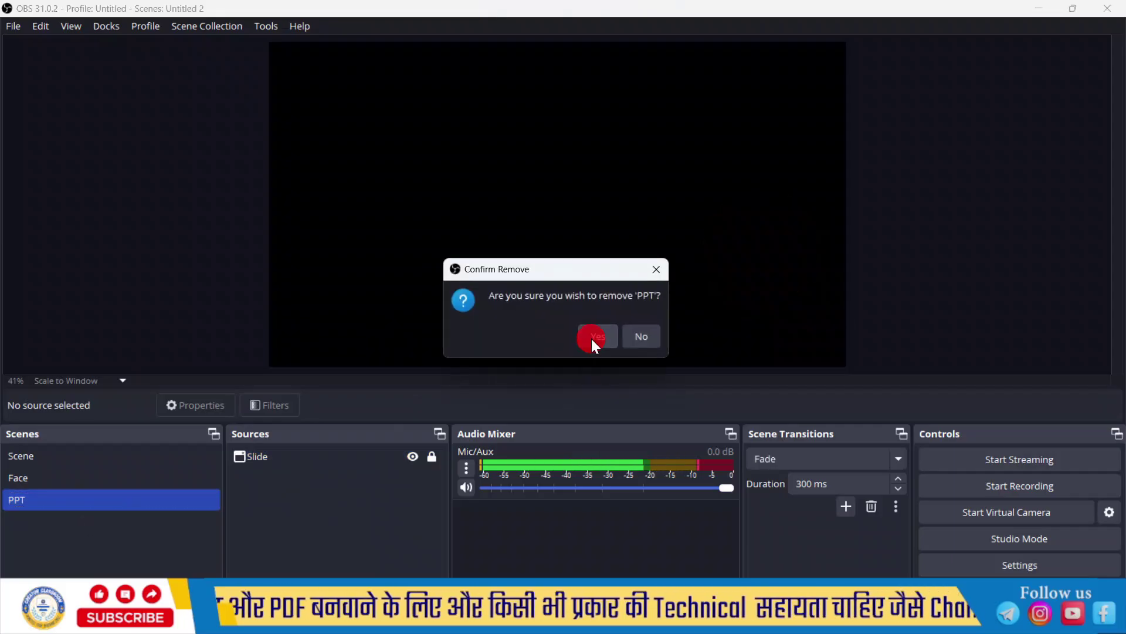
click(590, 337)
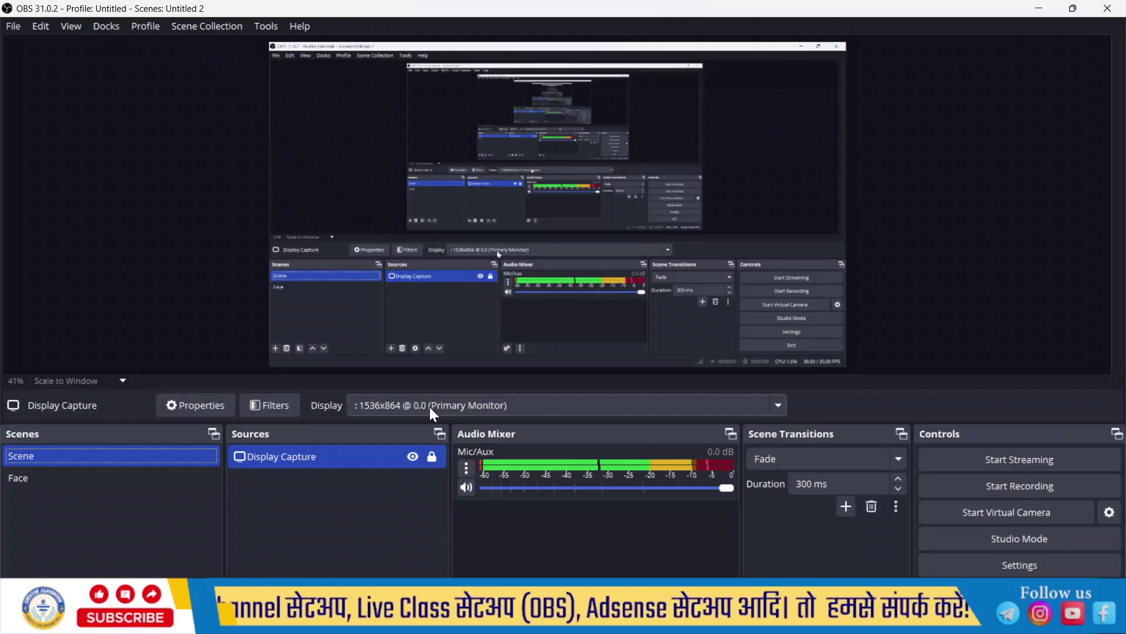
Step: Close OBS and open the Image Mask folder on Local Disk (C:)
click(1113, 12)
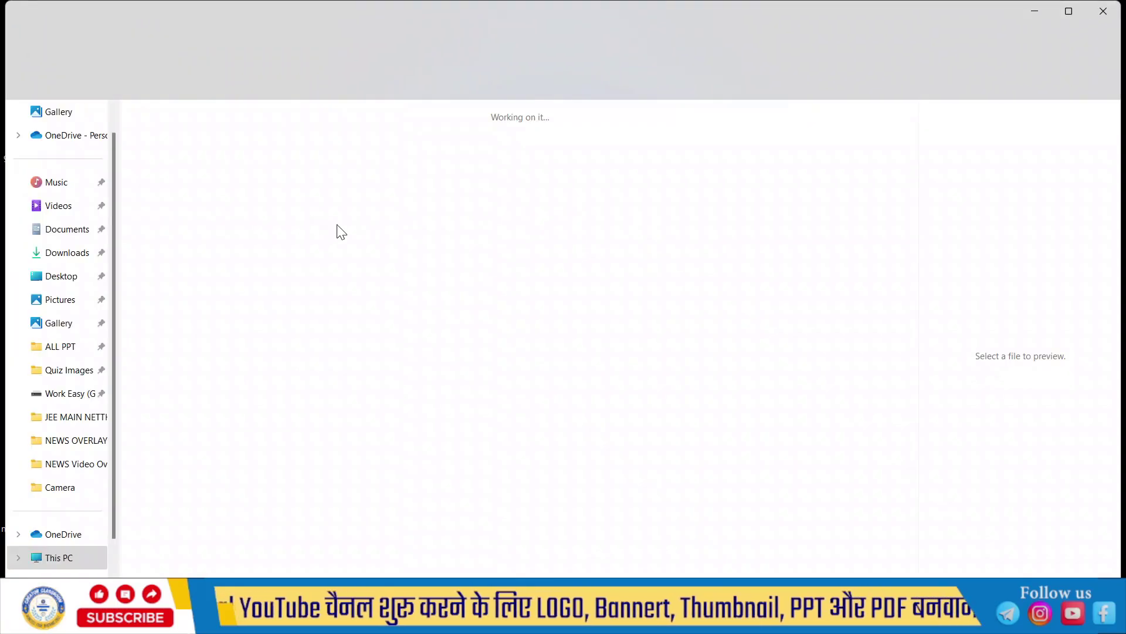
click(255, 152)
double_click(255, 153)
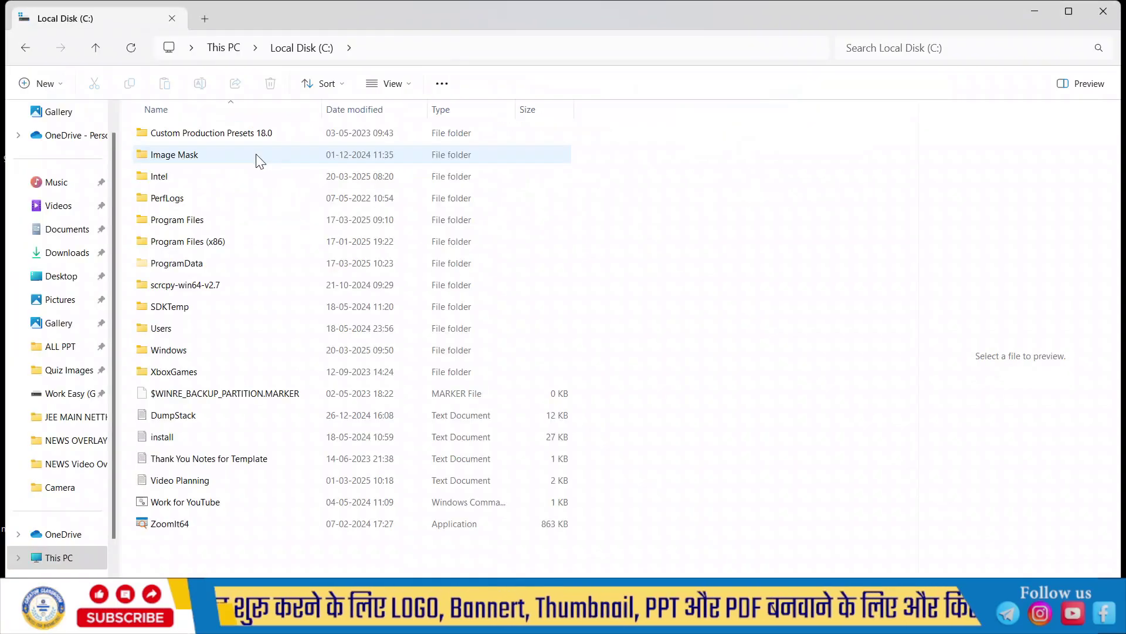
click(226, 154)
double_click(226, 154)
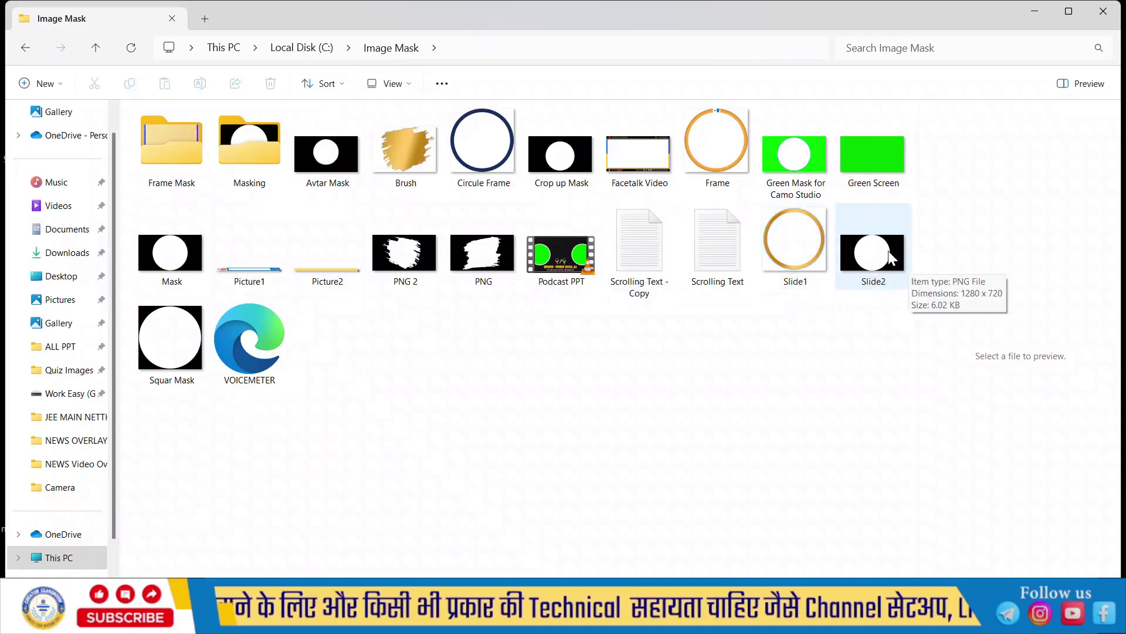
Step: View the Slide2 circle mask image, then close the viewer
click(904, 259)
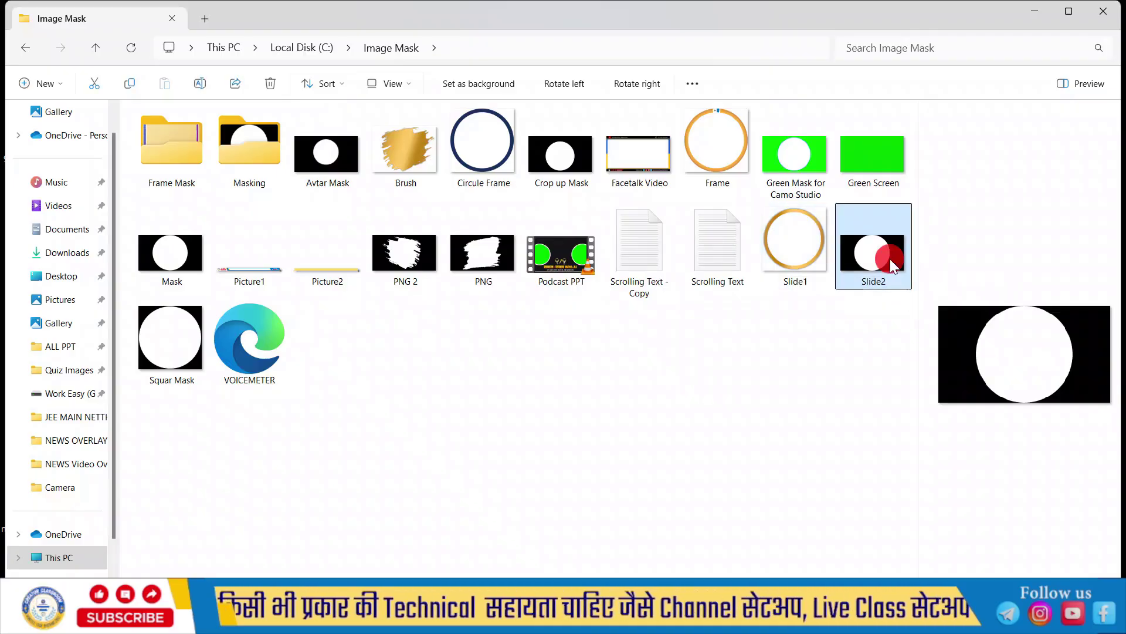
key(Return)
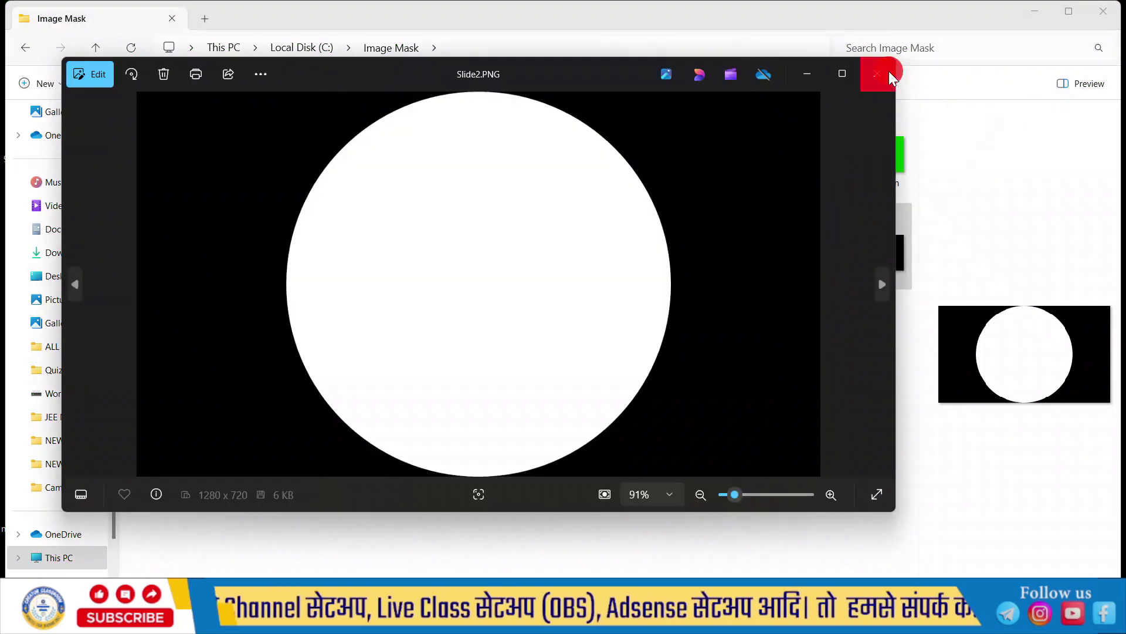
click(878, 73)
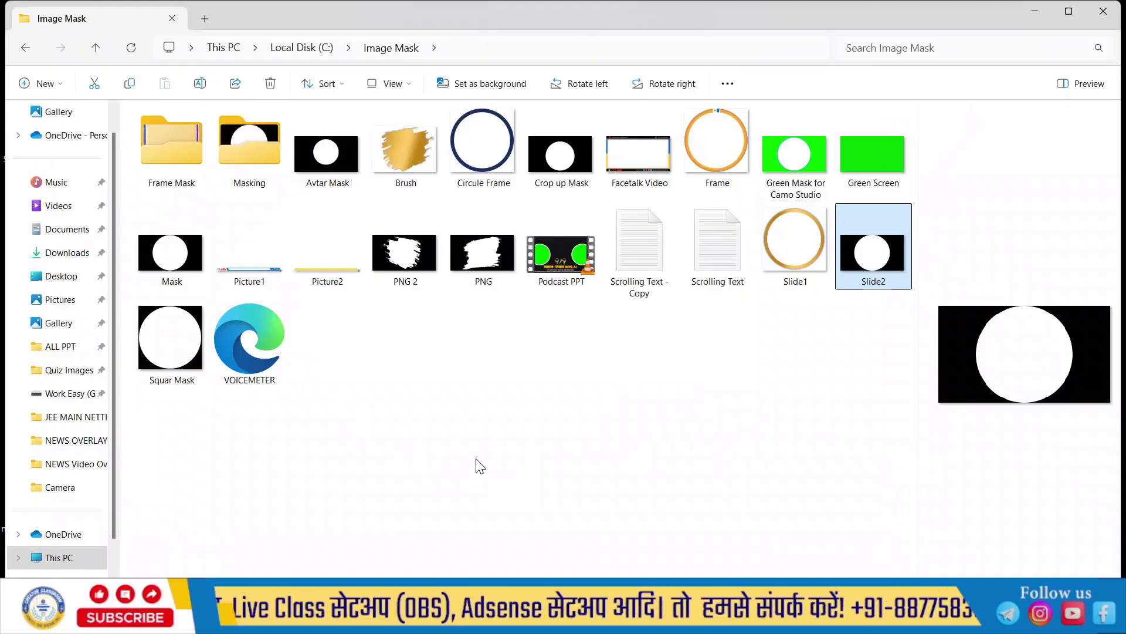
Step: View the Facetalk Video, Picture1 and Picture2 images one after another
double_click(629, 150)
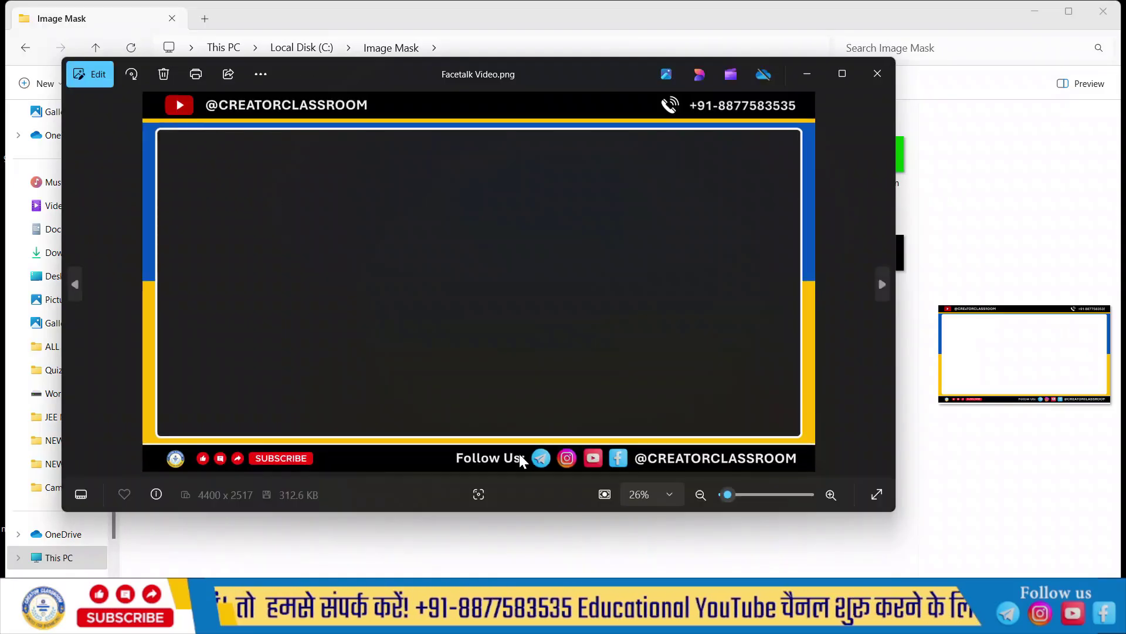
click(879, 74)
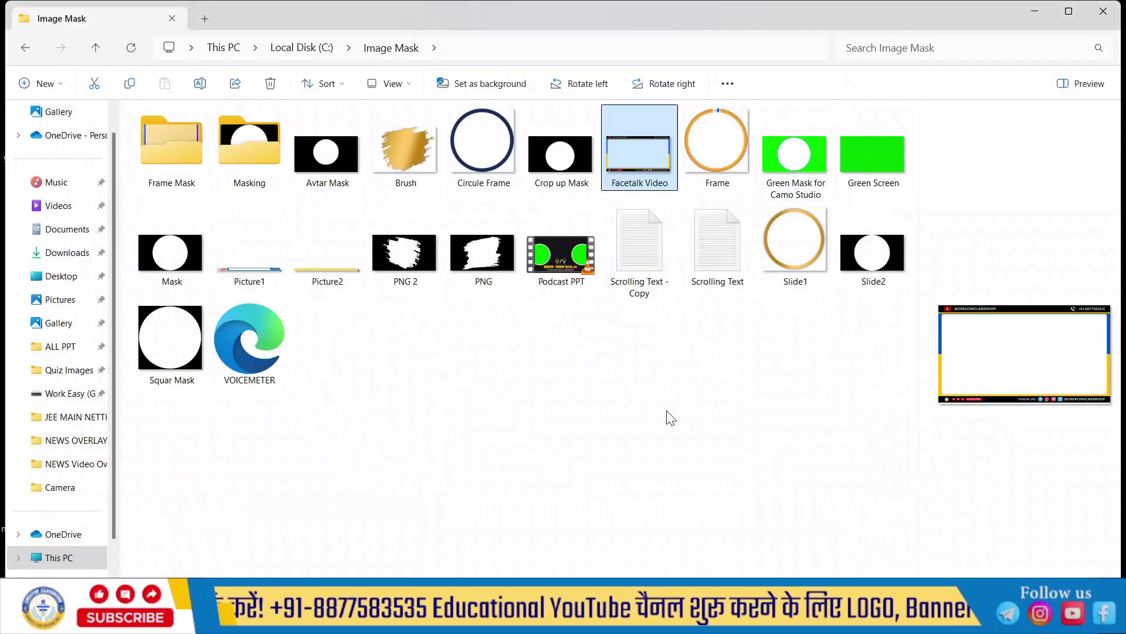
double_click(273, 261)
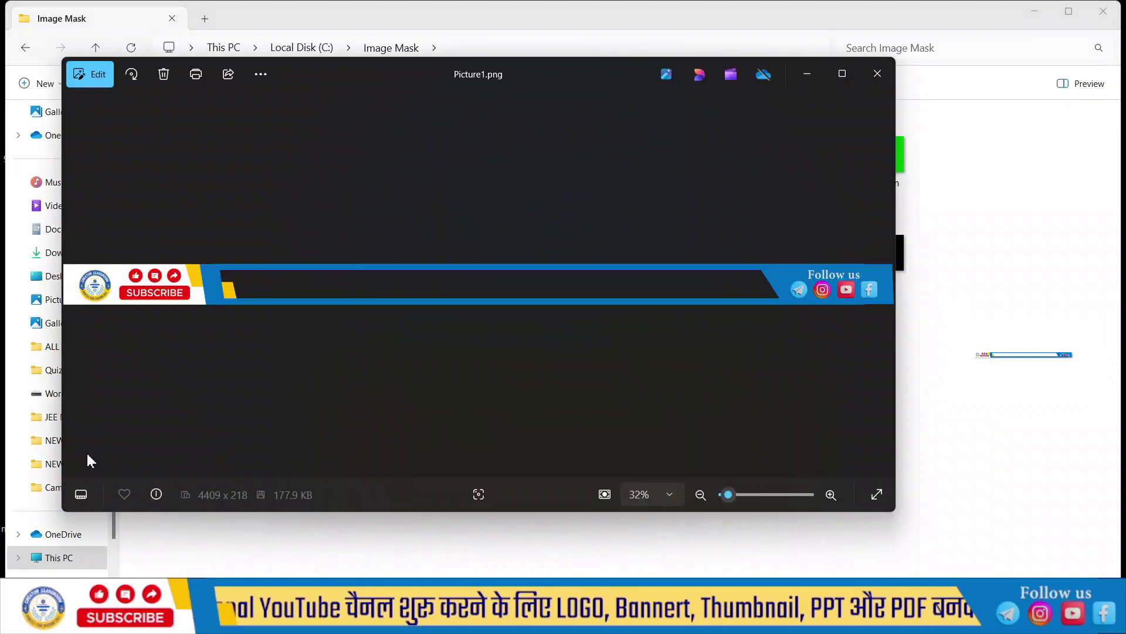
click(878, 87)
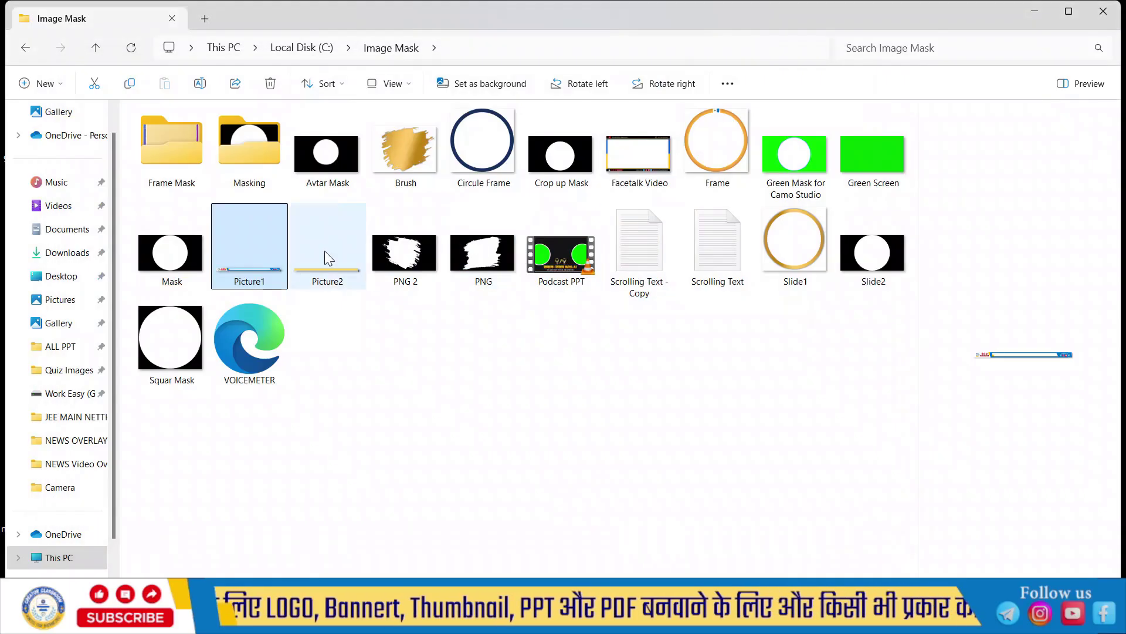
double_click(325, 267)
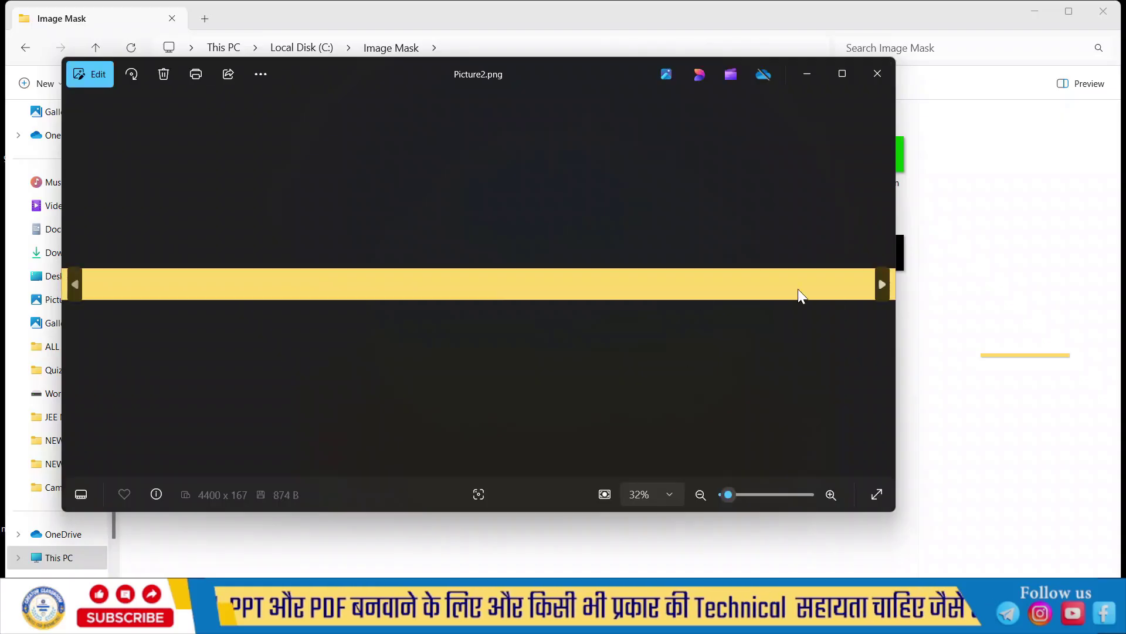
click(879, 77)
Step: Preview Presentation1 and Rectengal in the Frame Mask folder, then close Explorer
double_click(191, 153)
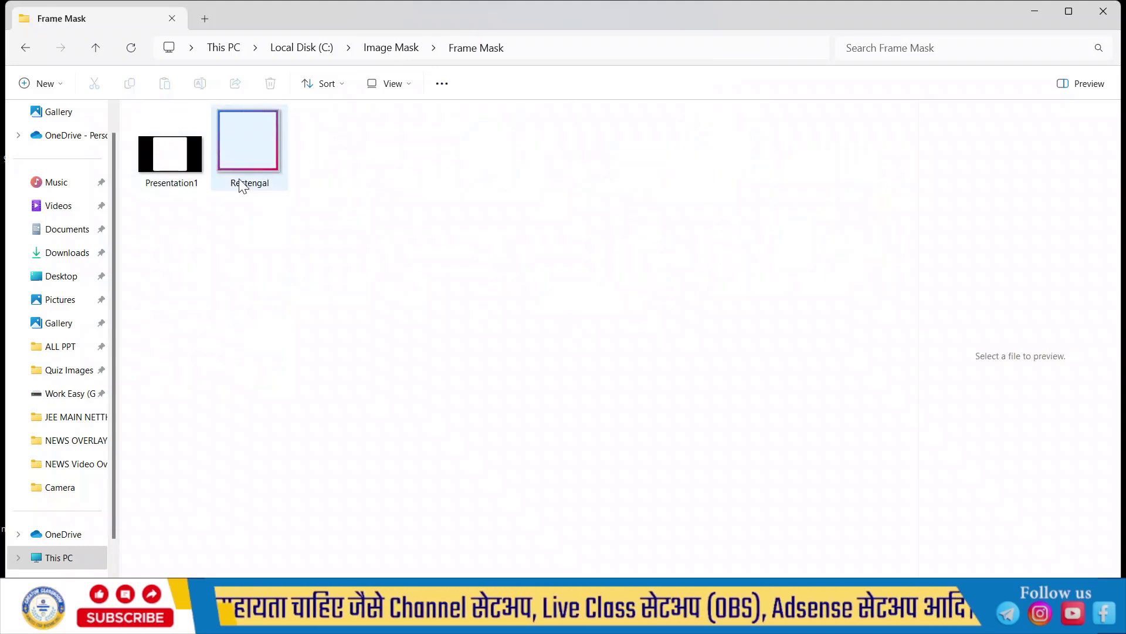
click(178, 160)
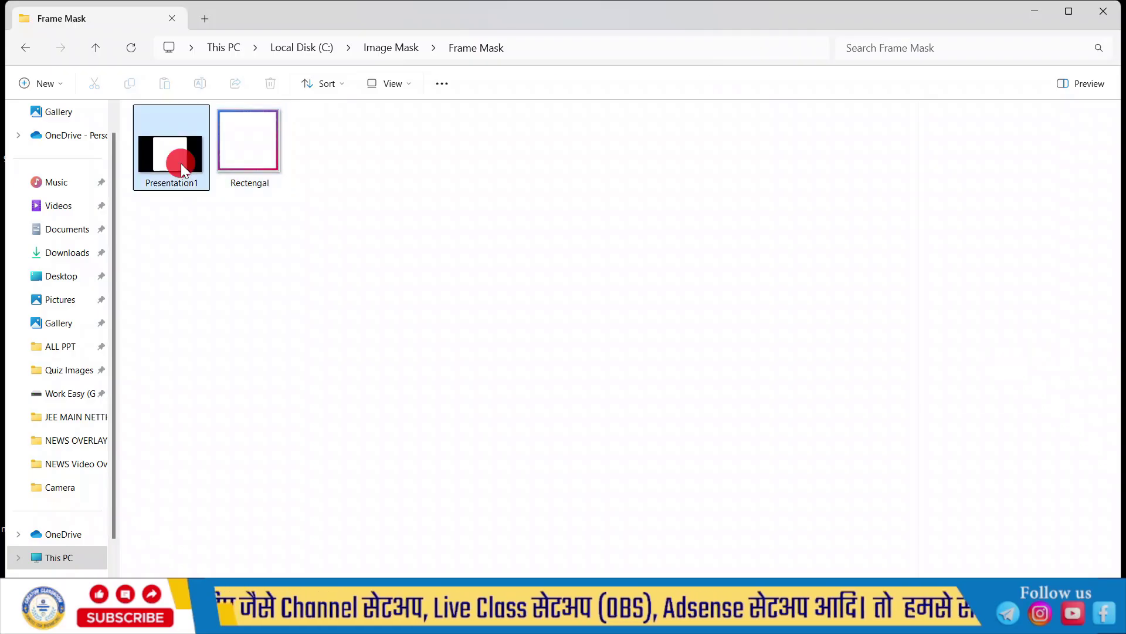
click(261, 148)
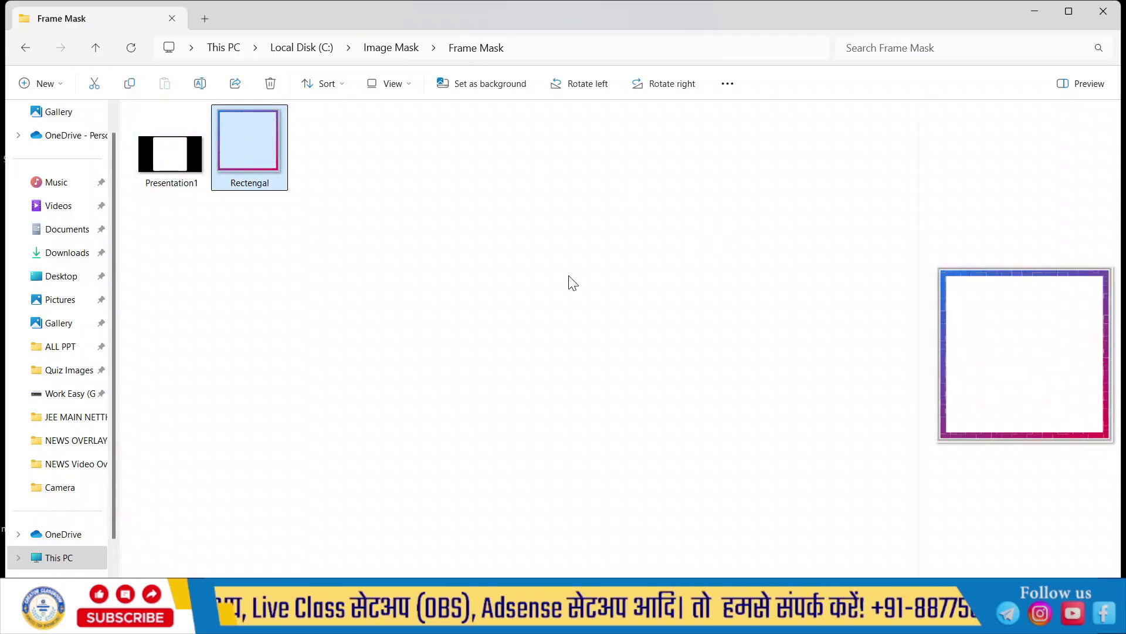
click(1100, 13)
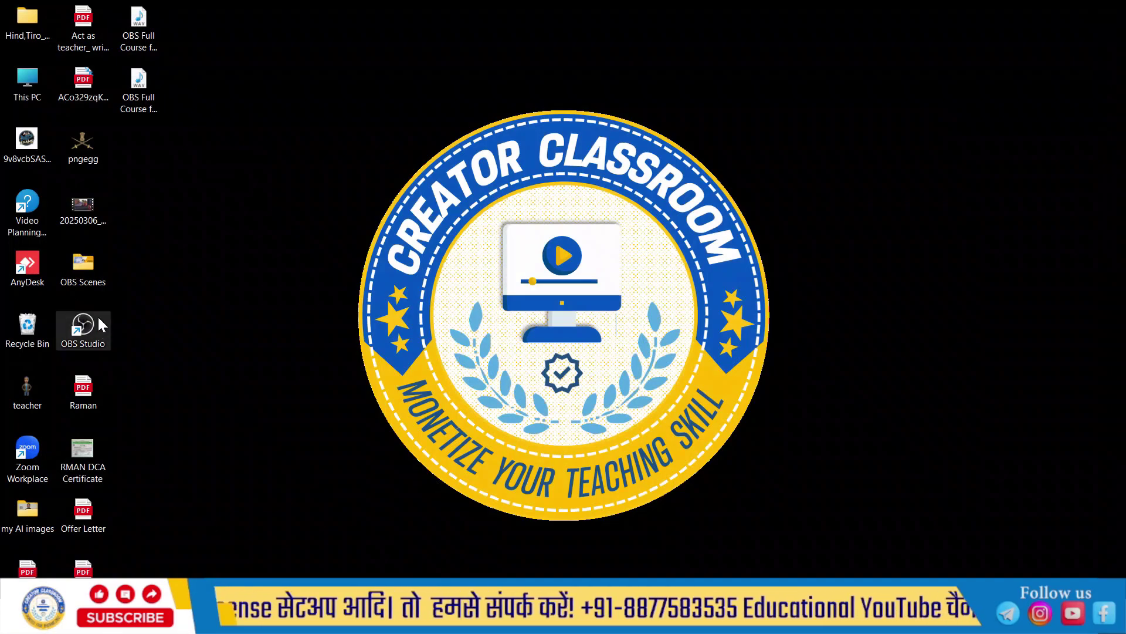
Step: Relaunch OBS Studio and delete the empty Face scene, confirming the removal
double_click(96, 323)
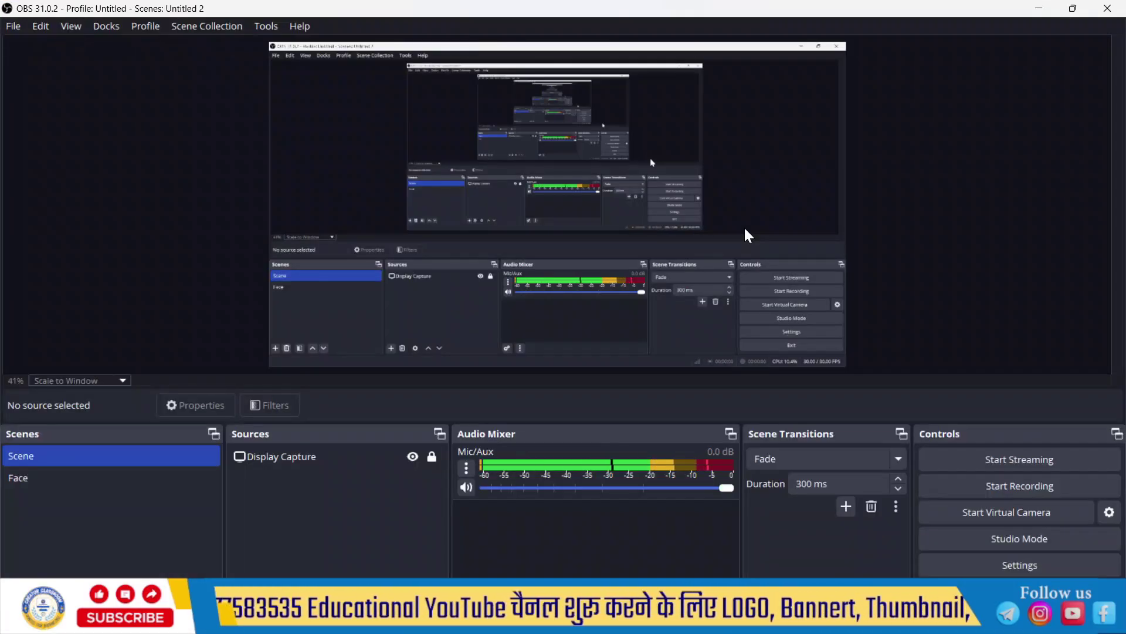
click(44, 484)
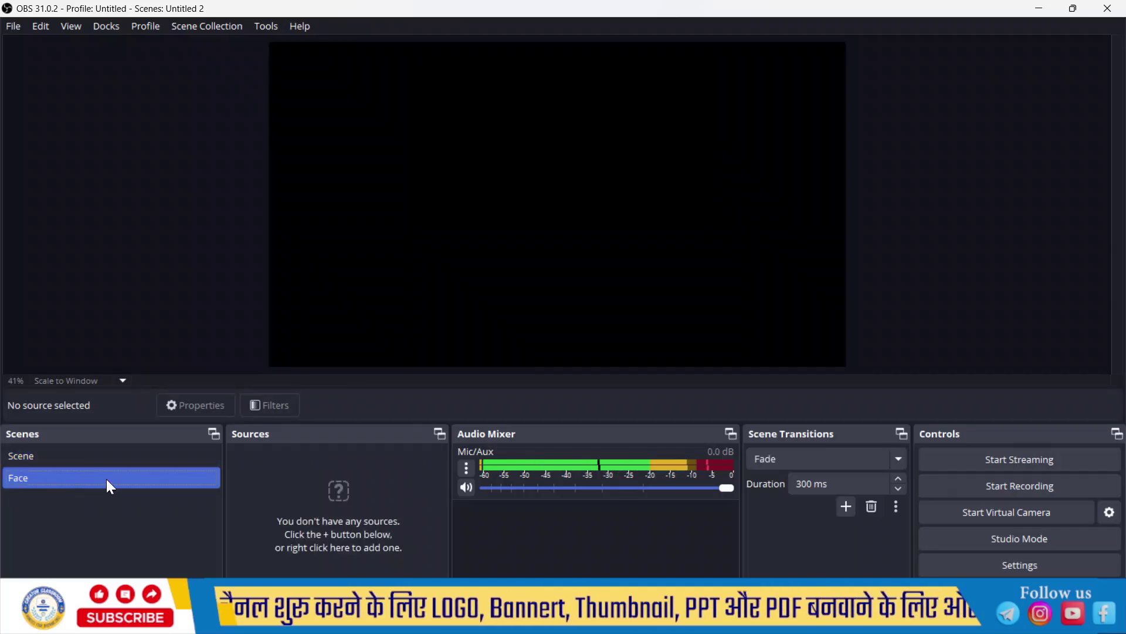
key(Delete)
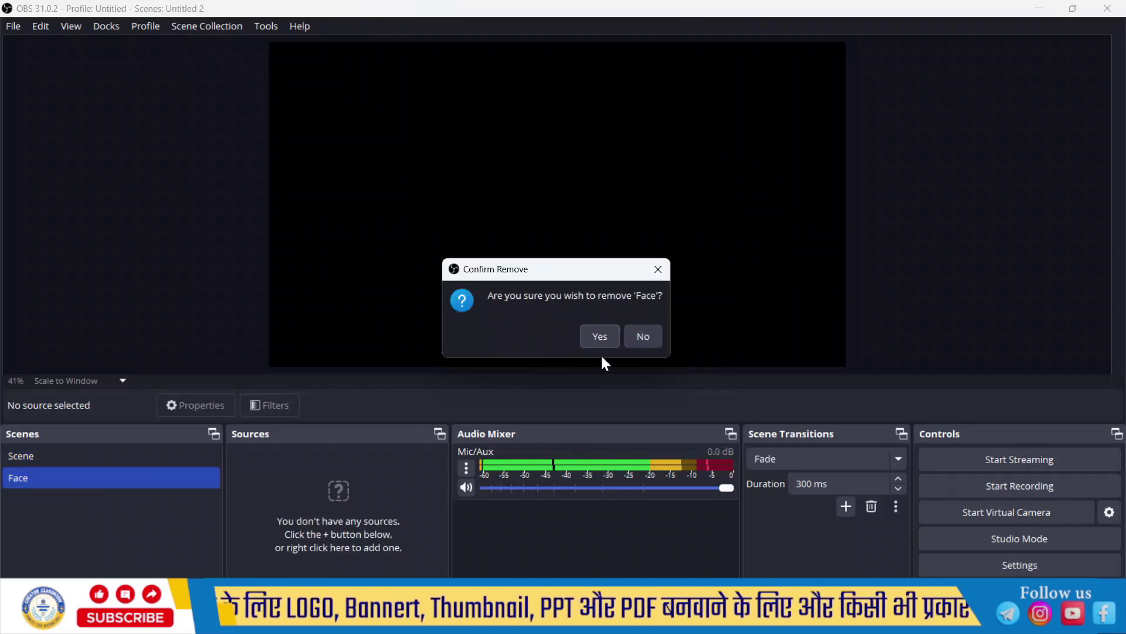
click(602, 342)
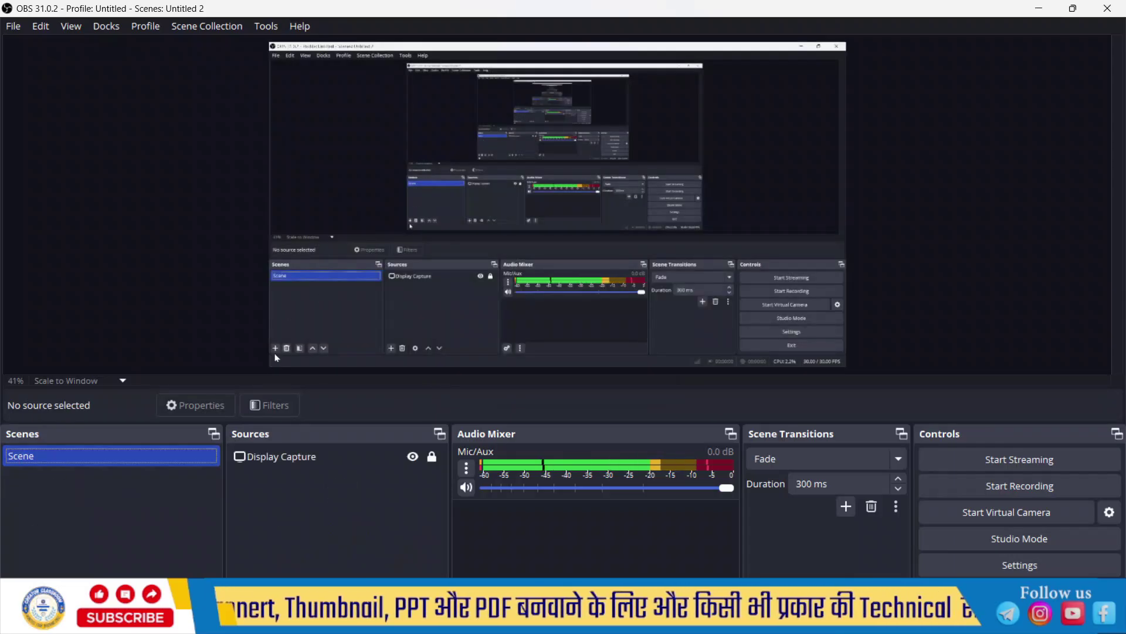
Step: Create a new scene named 'Face'
click(20, 602)
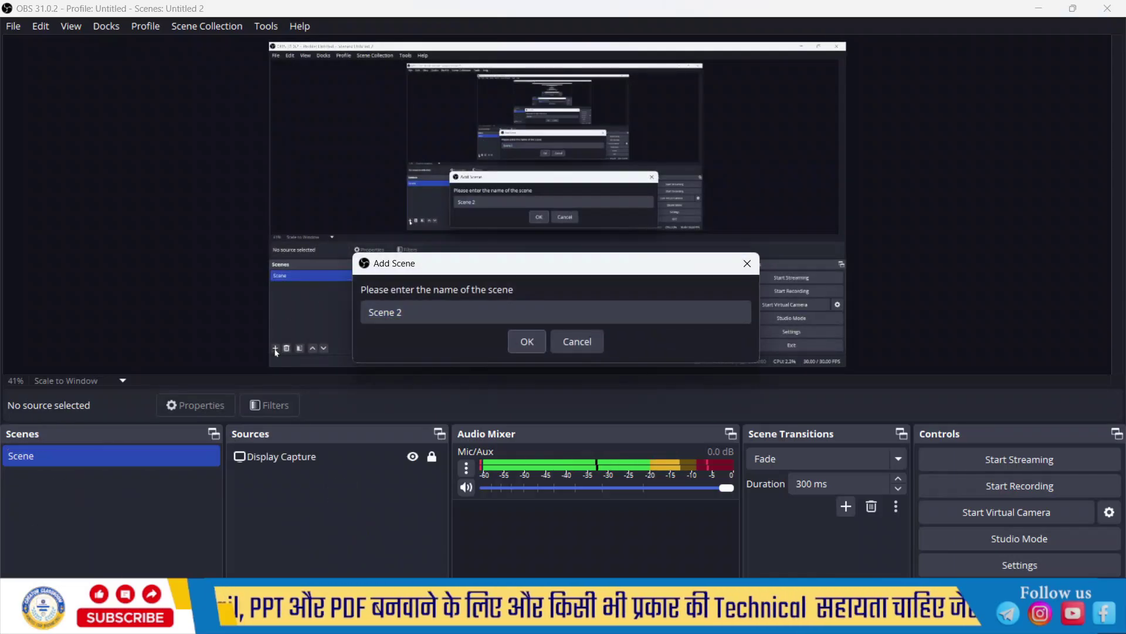
drag(461, 317, 347, 324)
text(Fa)
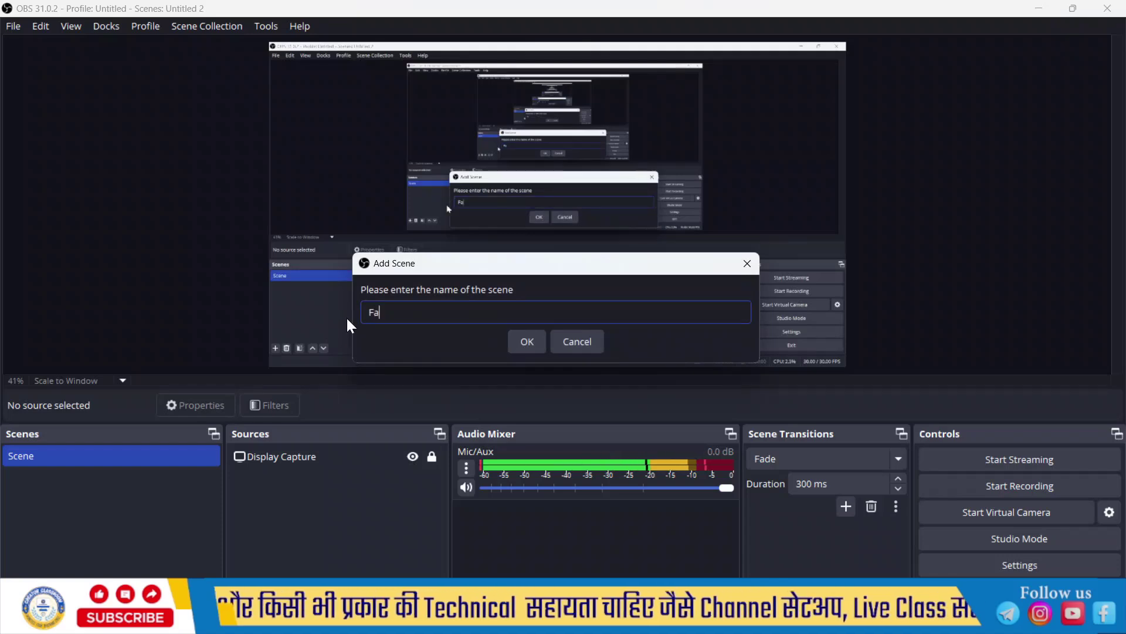
text(ce)
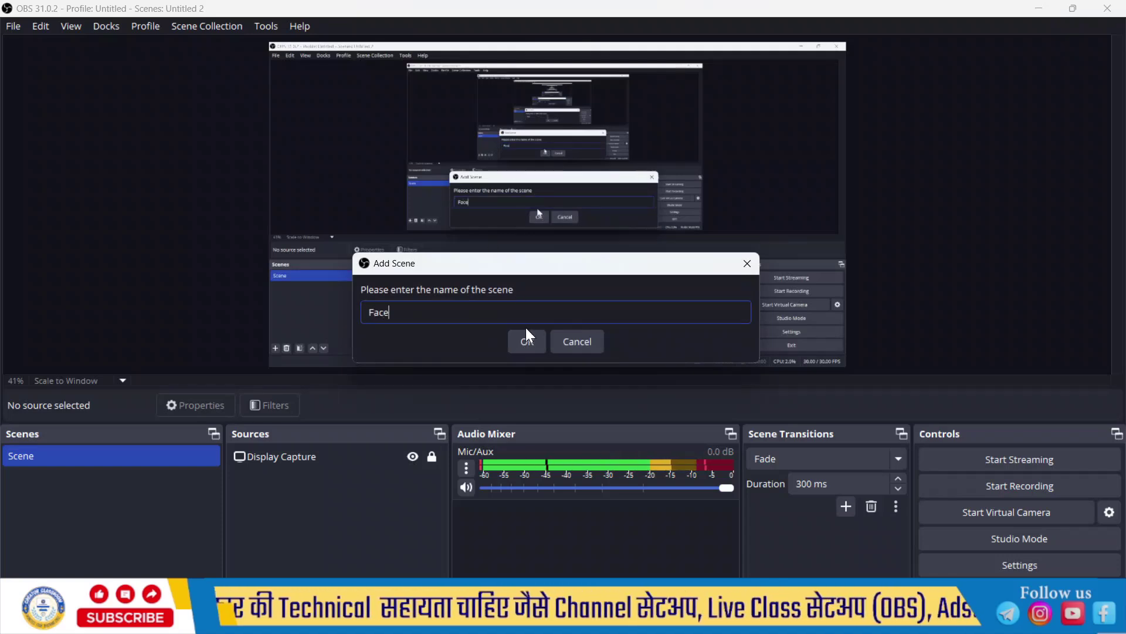
click(527, 342)
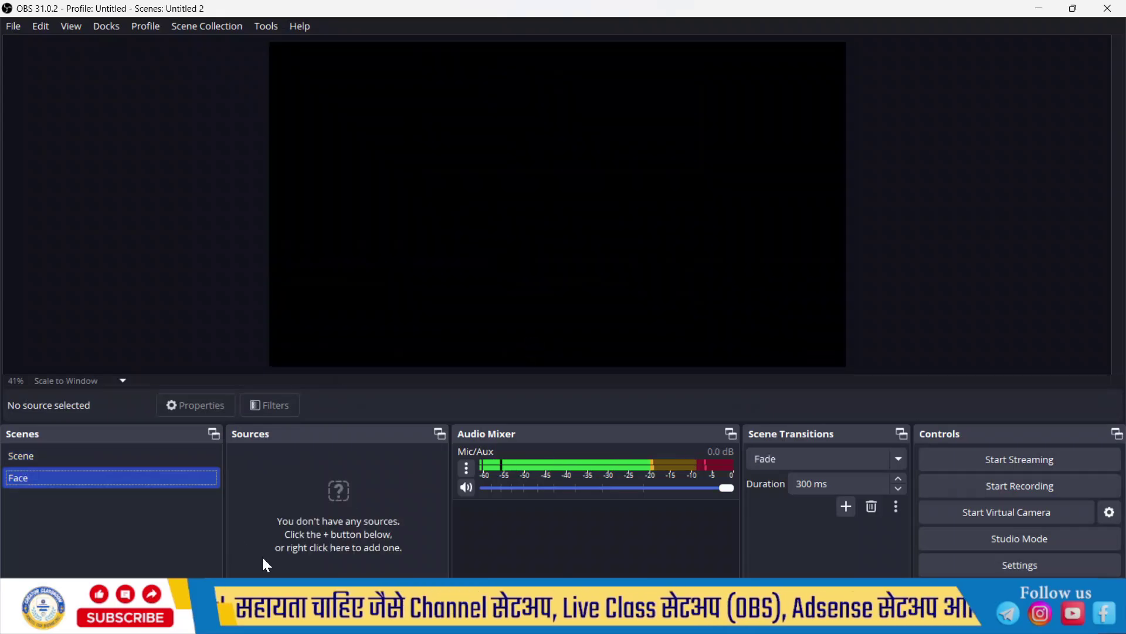
Step: Add a Video Capture Device webcam source with its default name and settings
click(240, 584)
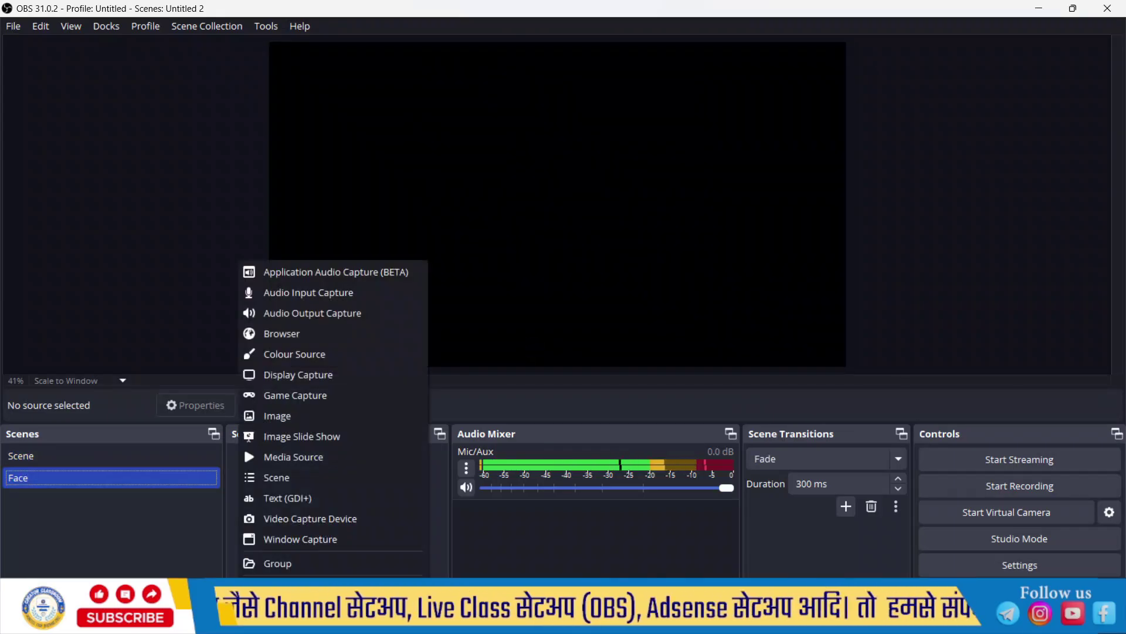
click(316, 519)
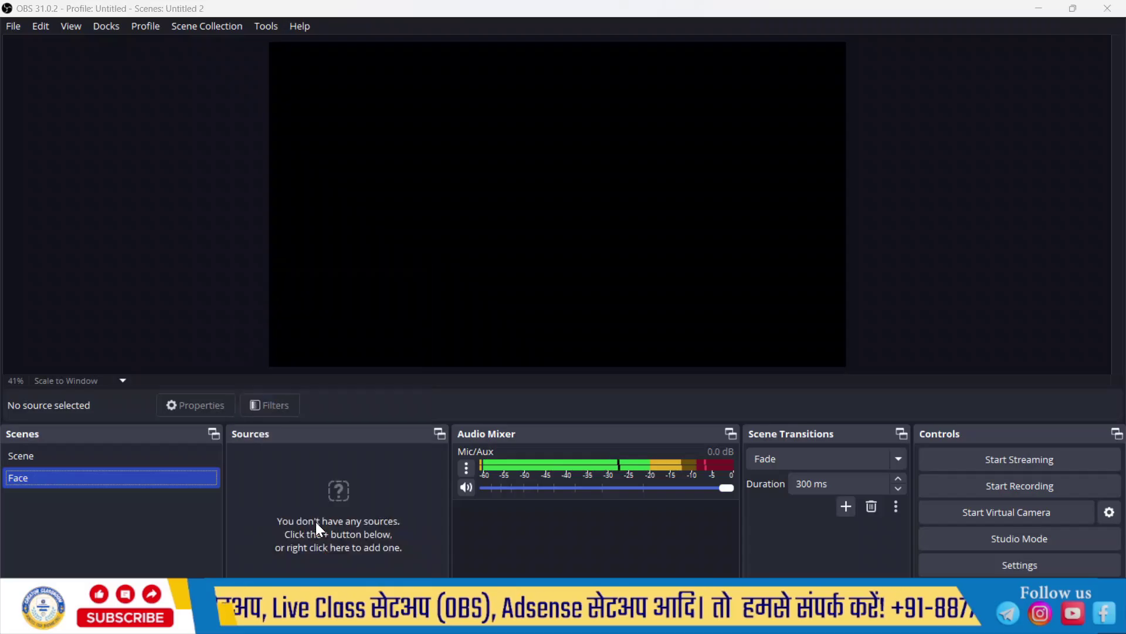
click(597, 413)
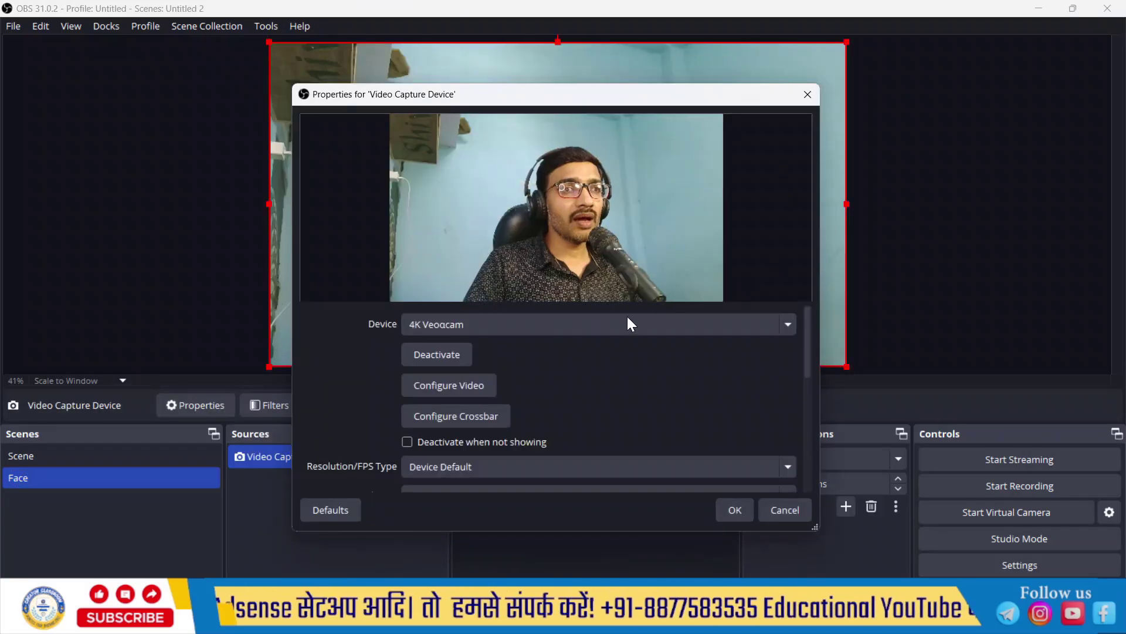
click(736, 511)
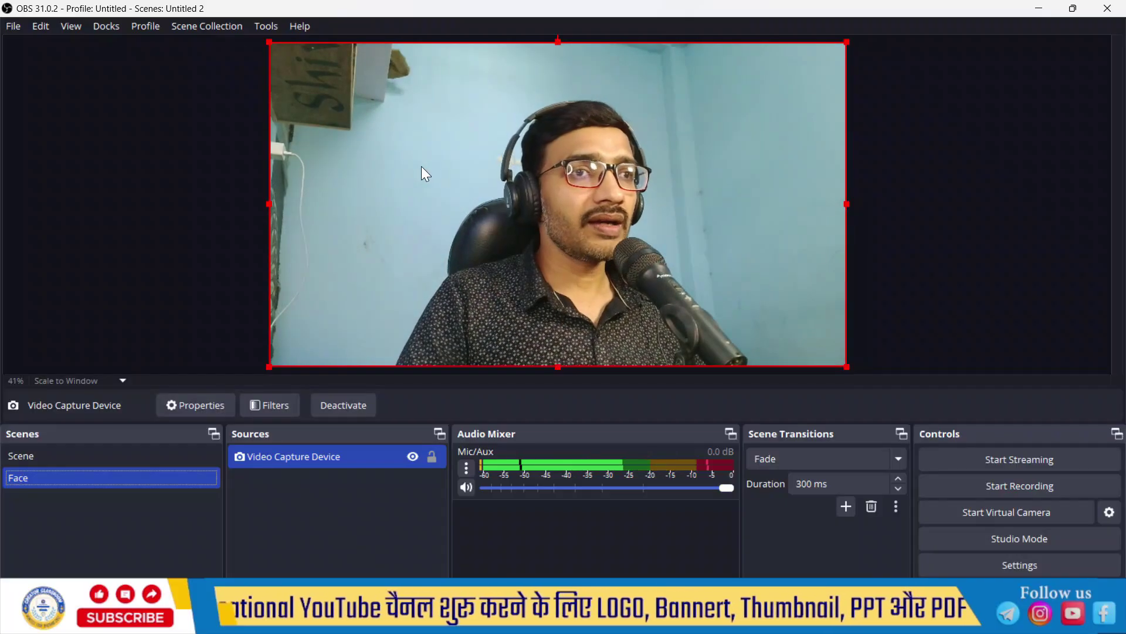
Step: Flip the webcam source horizontally and lock it in place
right_click(374, 202)
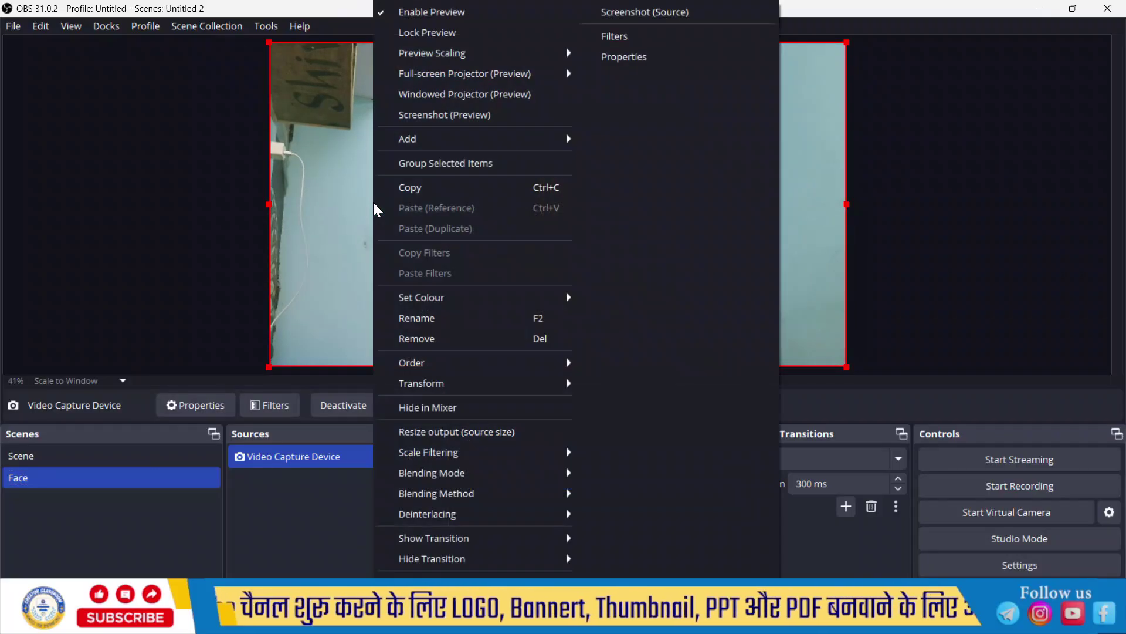
mouse_move(455, 384)
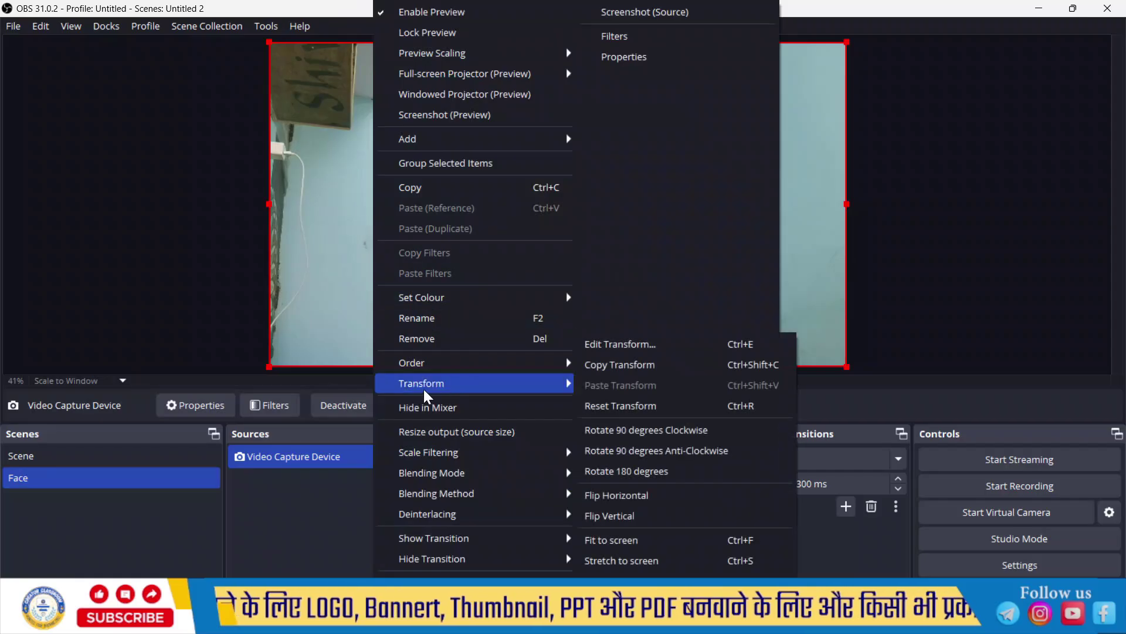
click(655, 500)
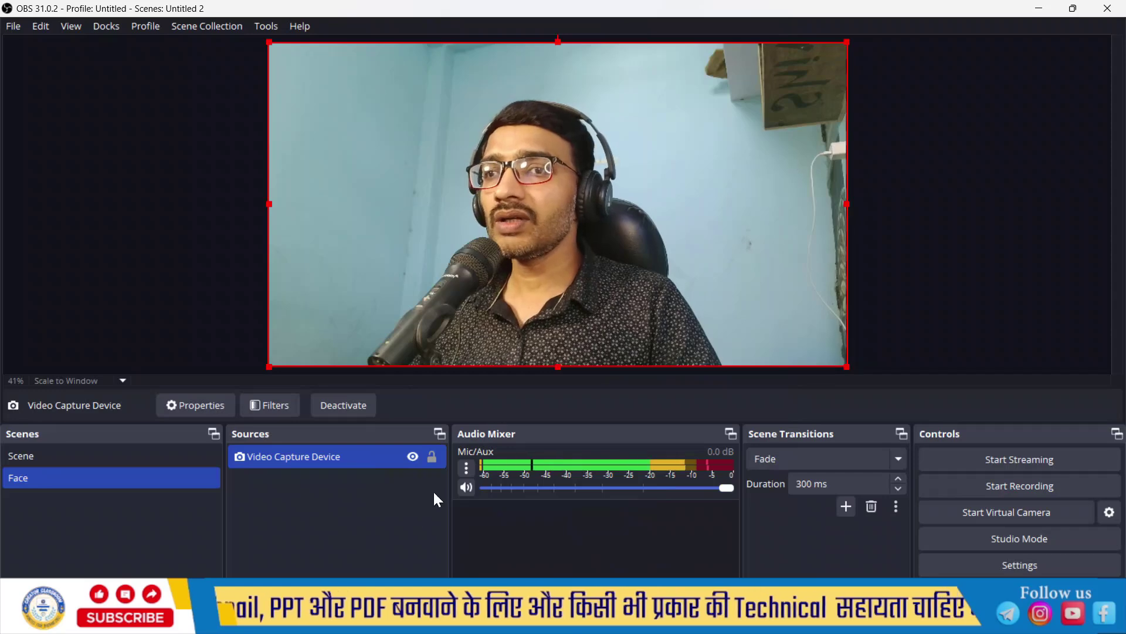
click(436, 457)
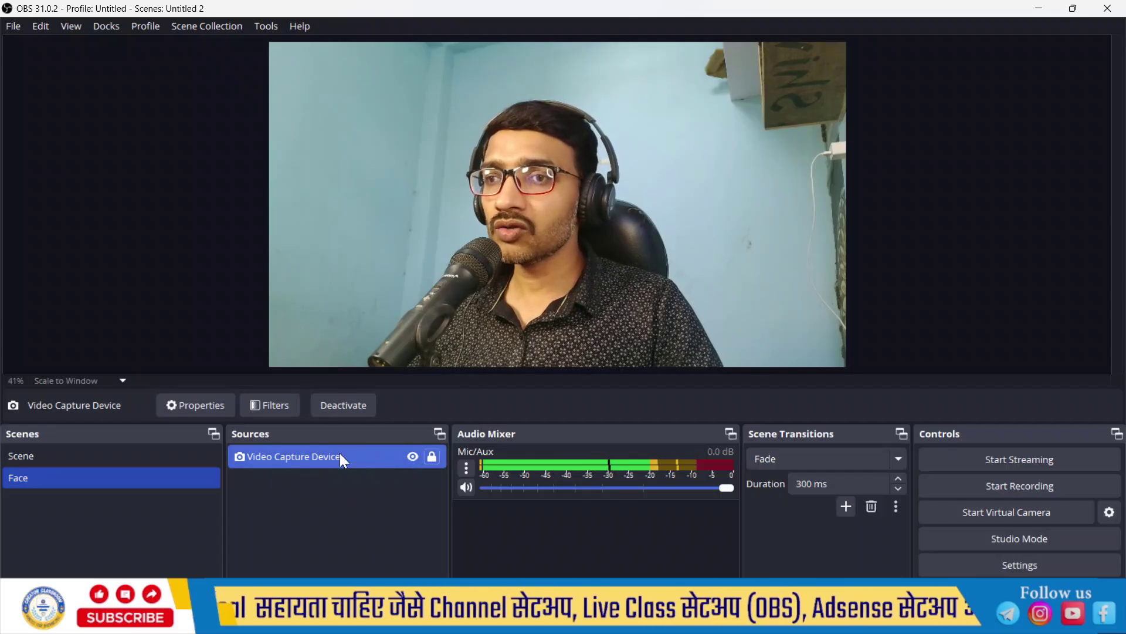
Step: Add an Image Mask/Blend filter to the webcam using Frame Mask\Presentation1.png
click(274, 405)
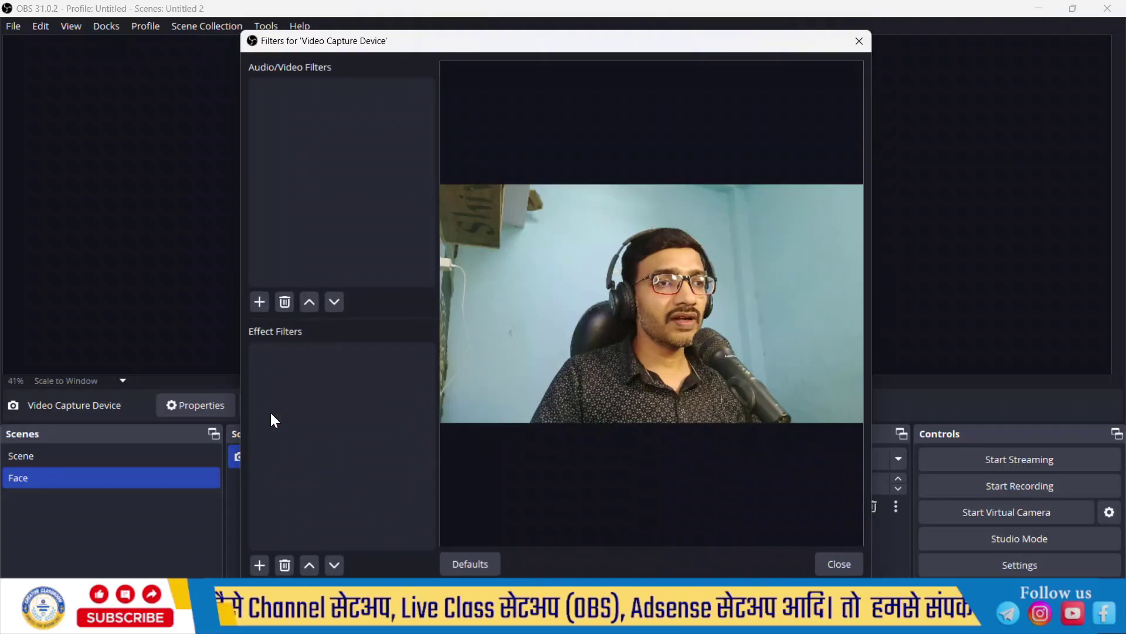
click(262, 566)
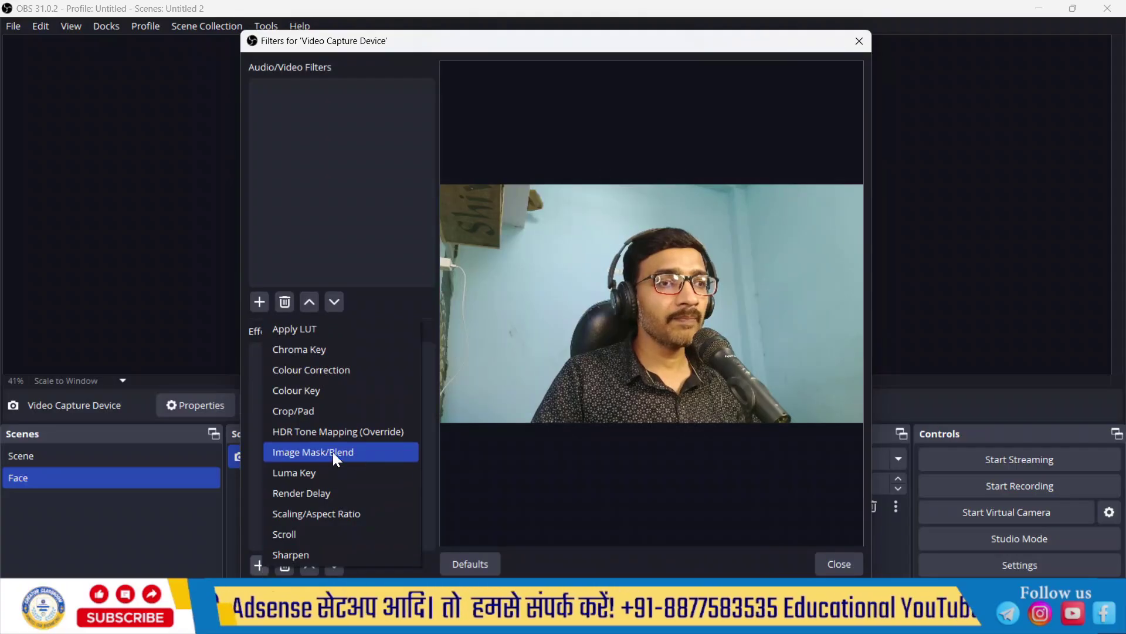
click(351, 455)
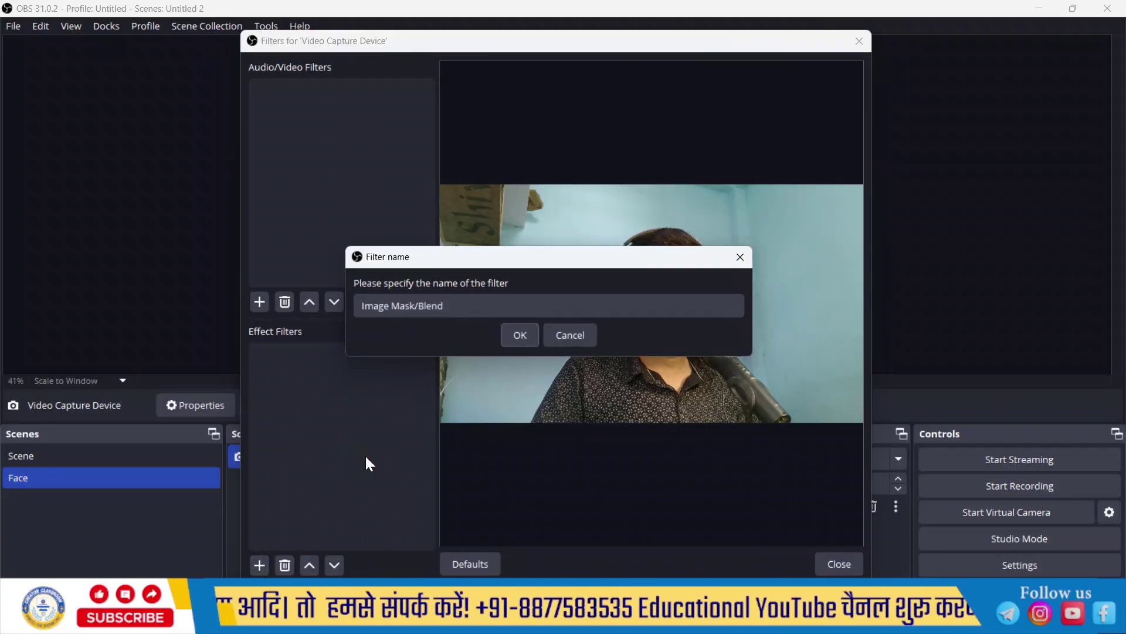
click(522, 338)
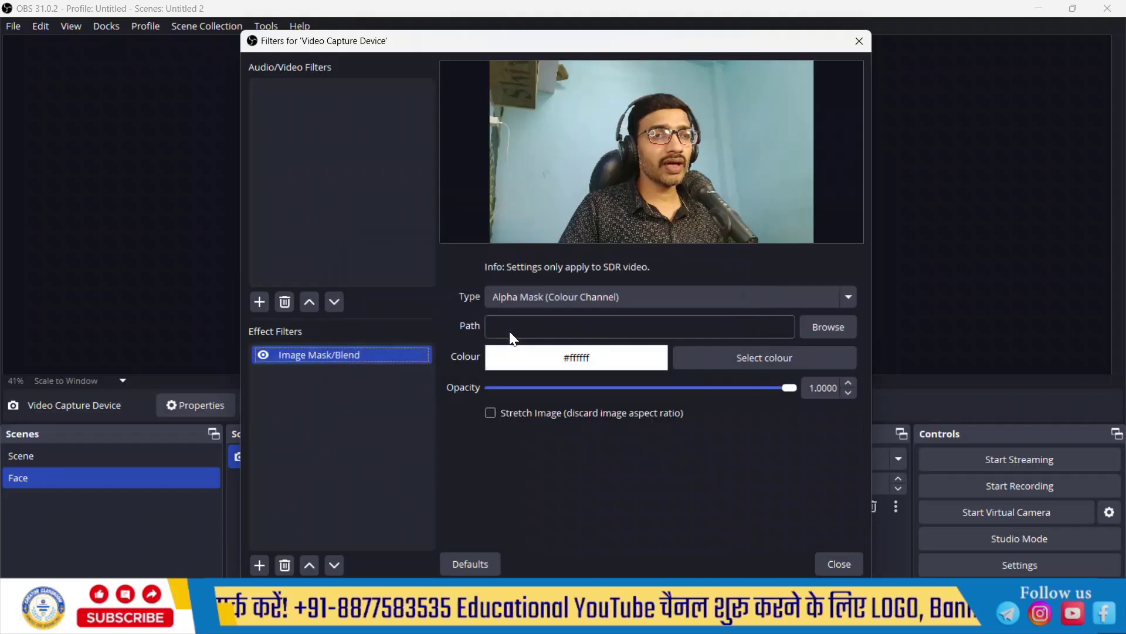
click(827, 331)
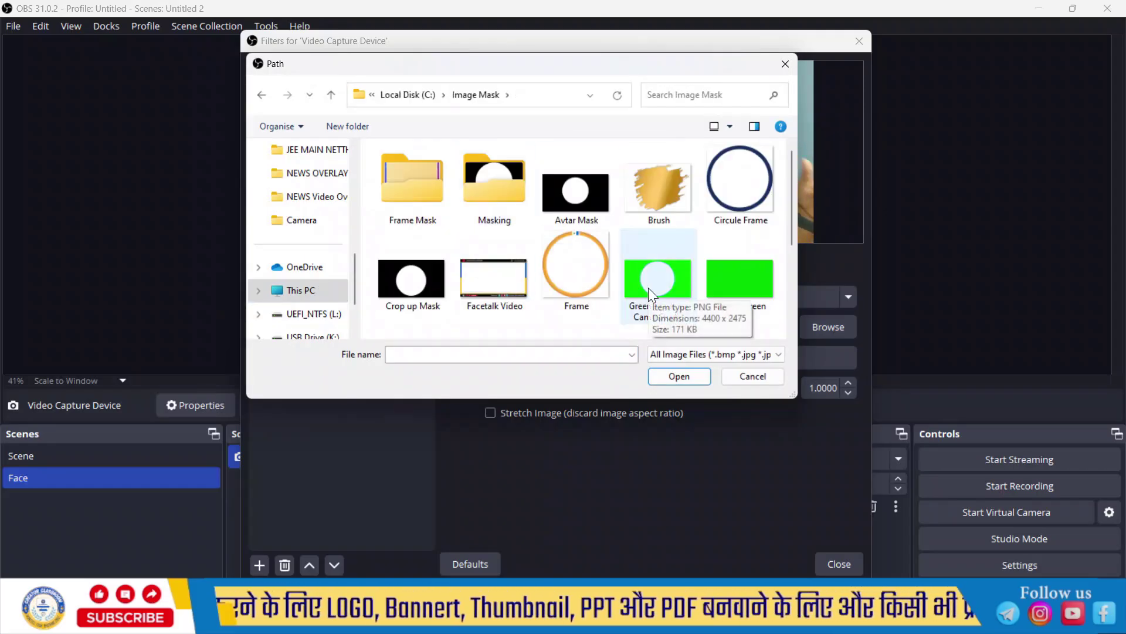
click(424, 185)
double_click(423, 185)
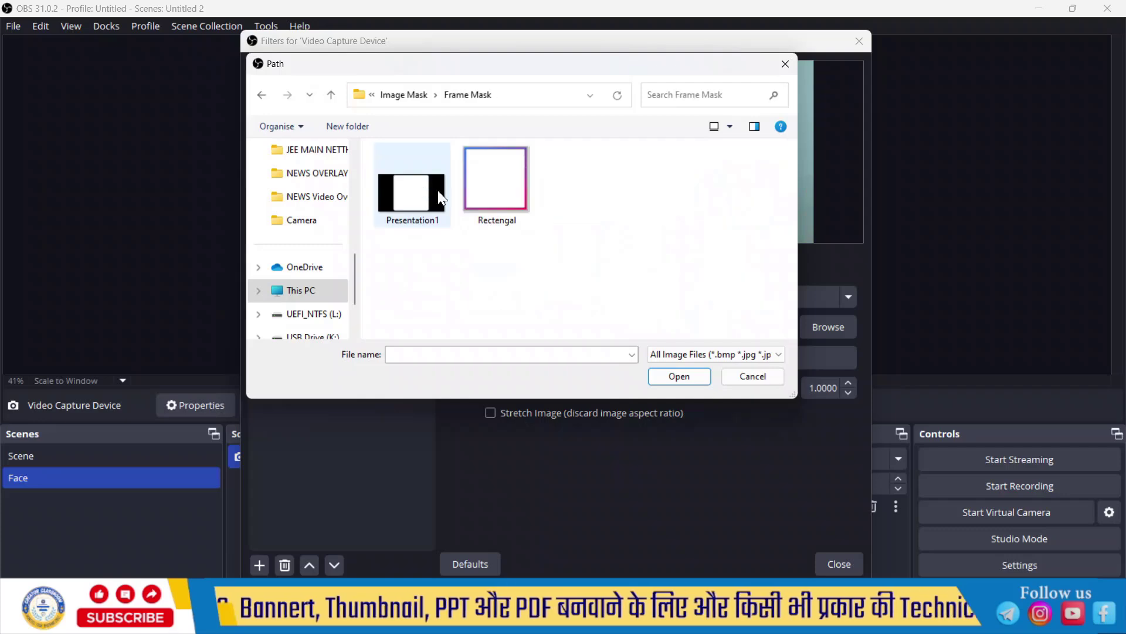
click(420, 196)
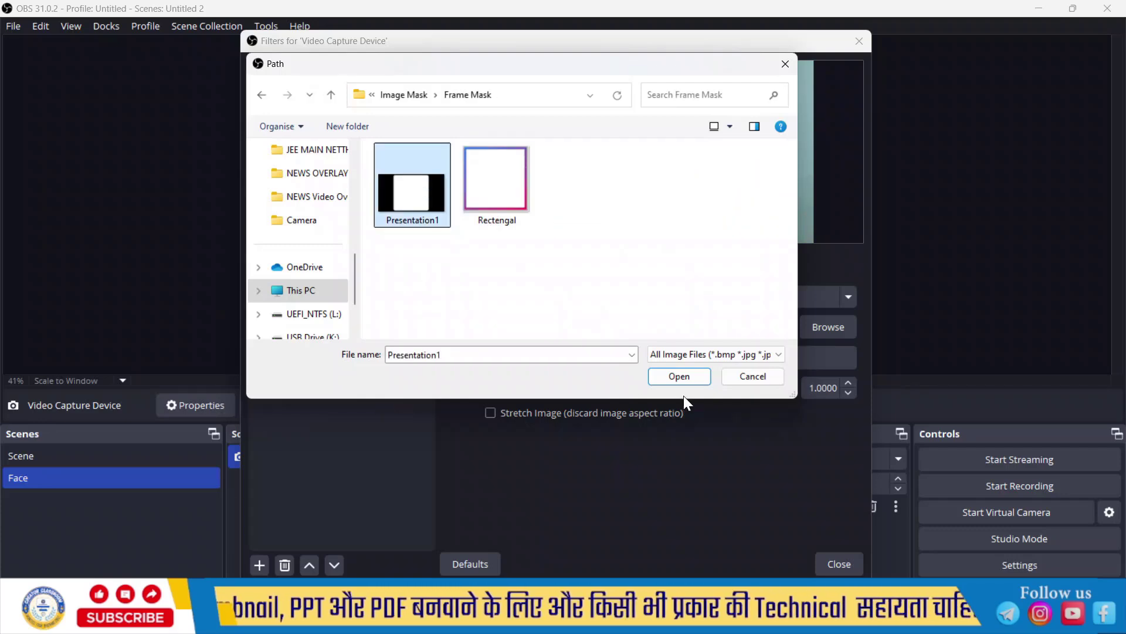
click(684, 379)
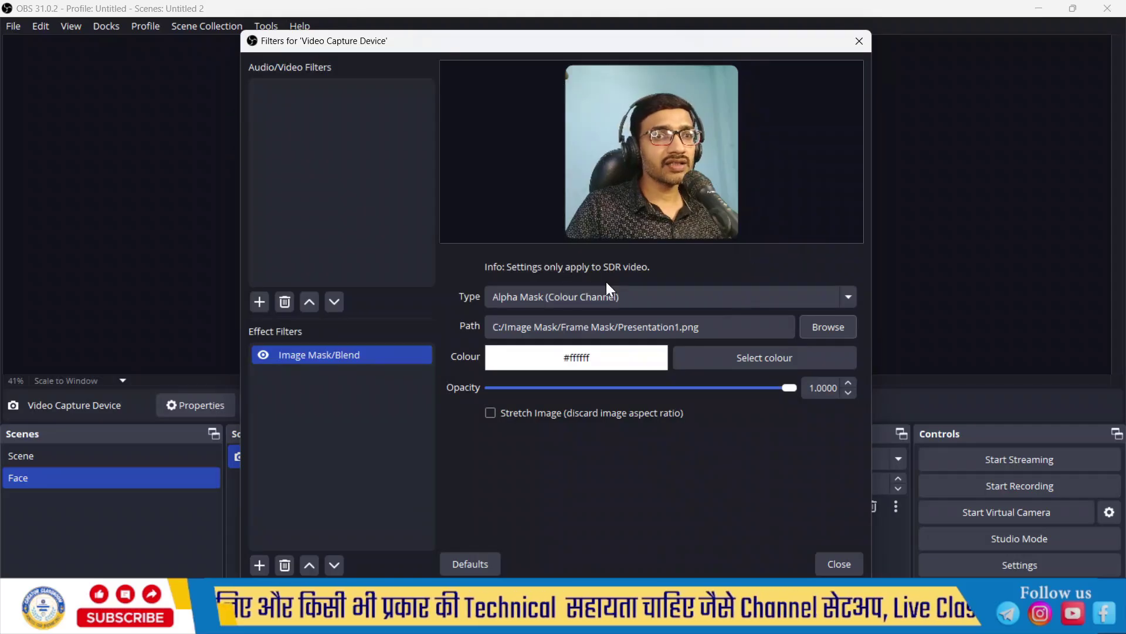
click(832, 565)
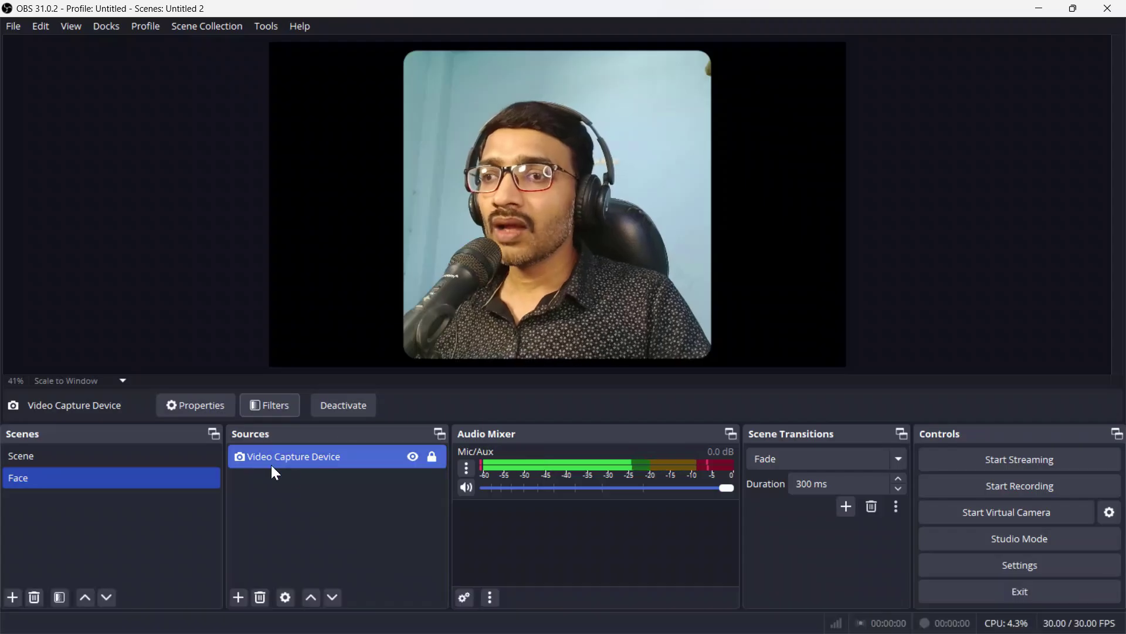
Step: Add an image source named 'Frame' showing Rectengal.png
click(238, 598)
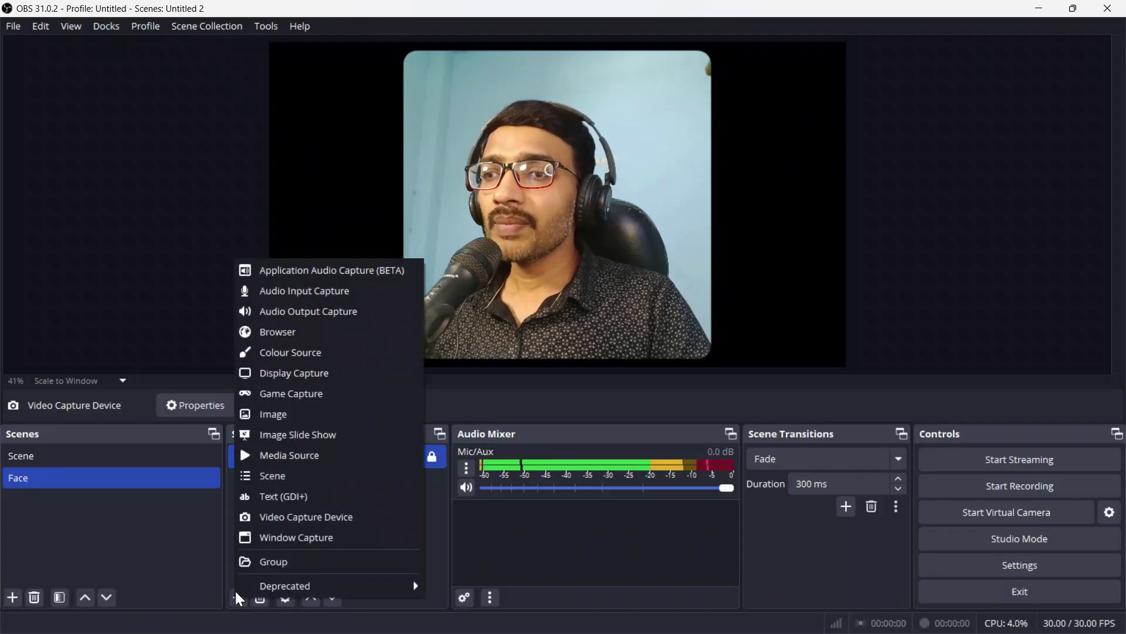
click(308, 414)
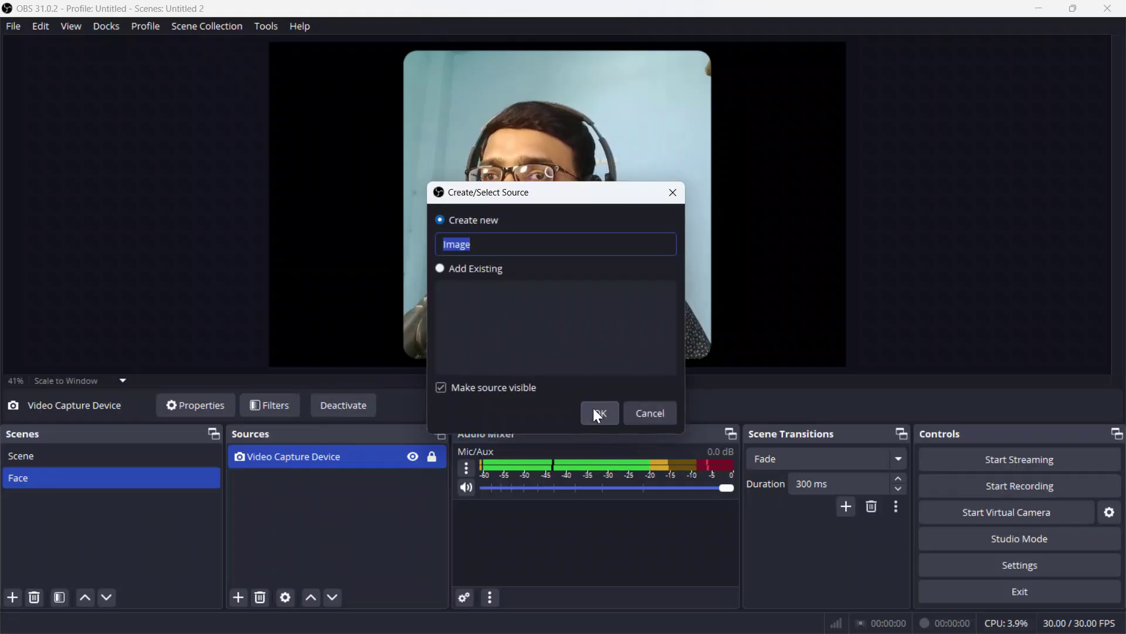
text(F)
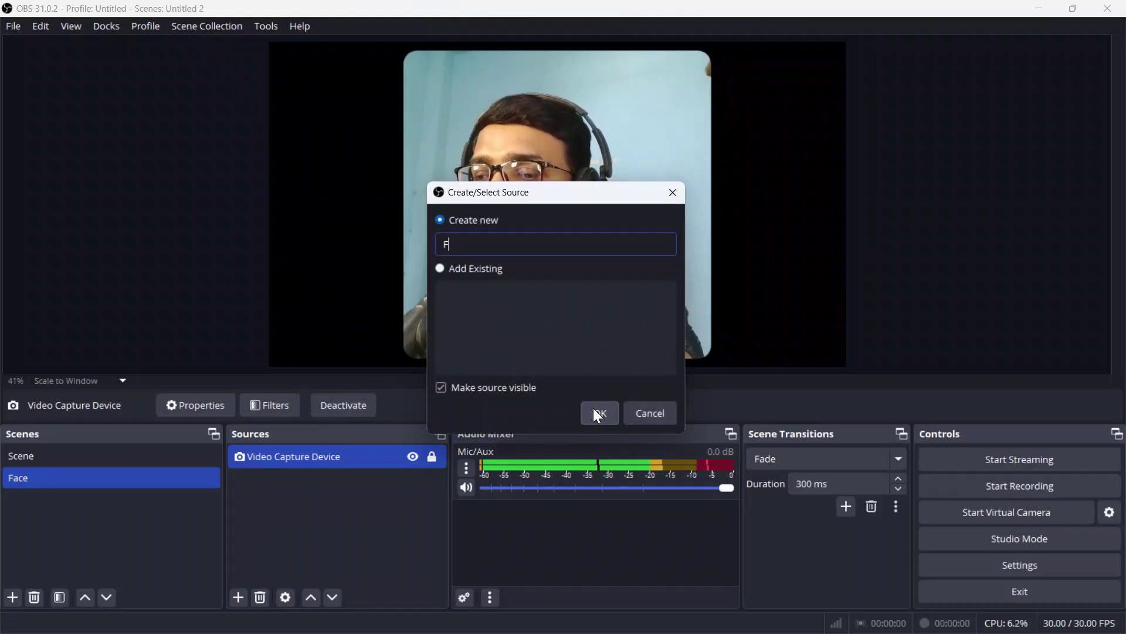
text(rame)
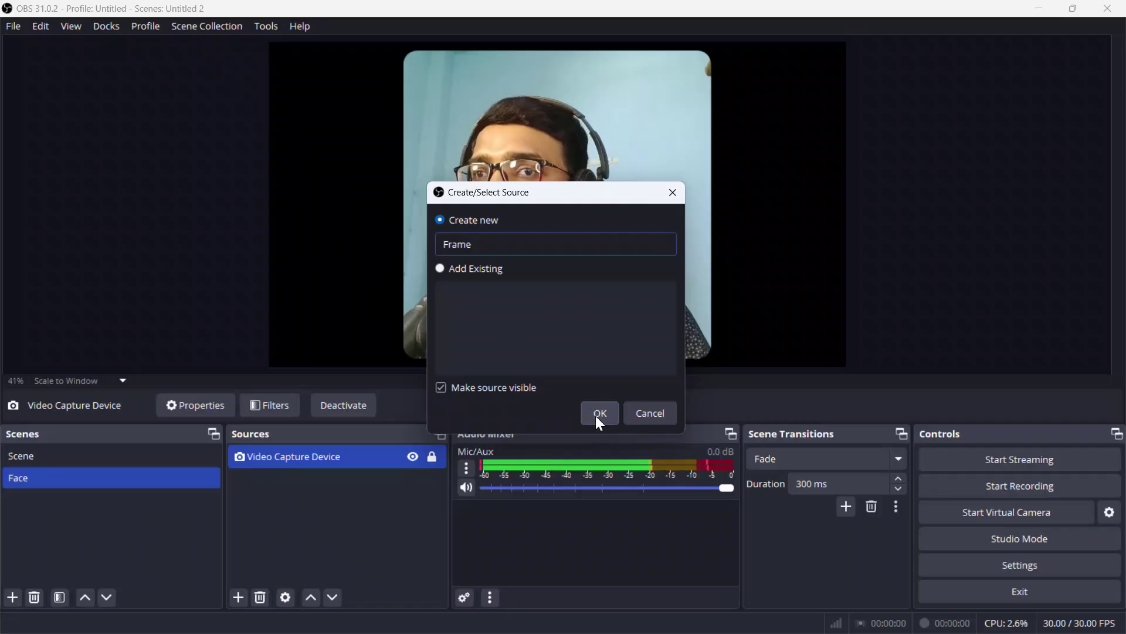
click(606, 414)
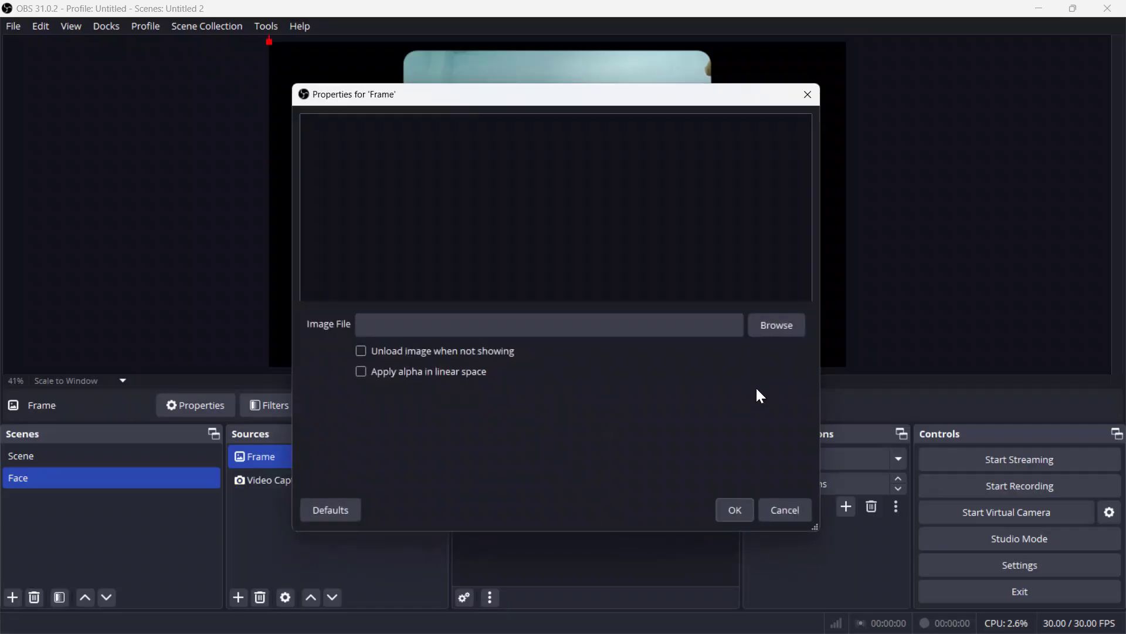
click(774, 332)
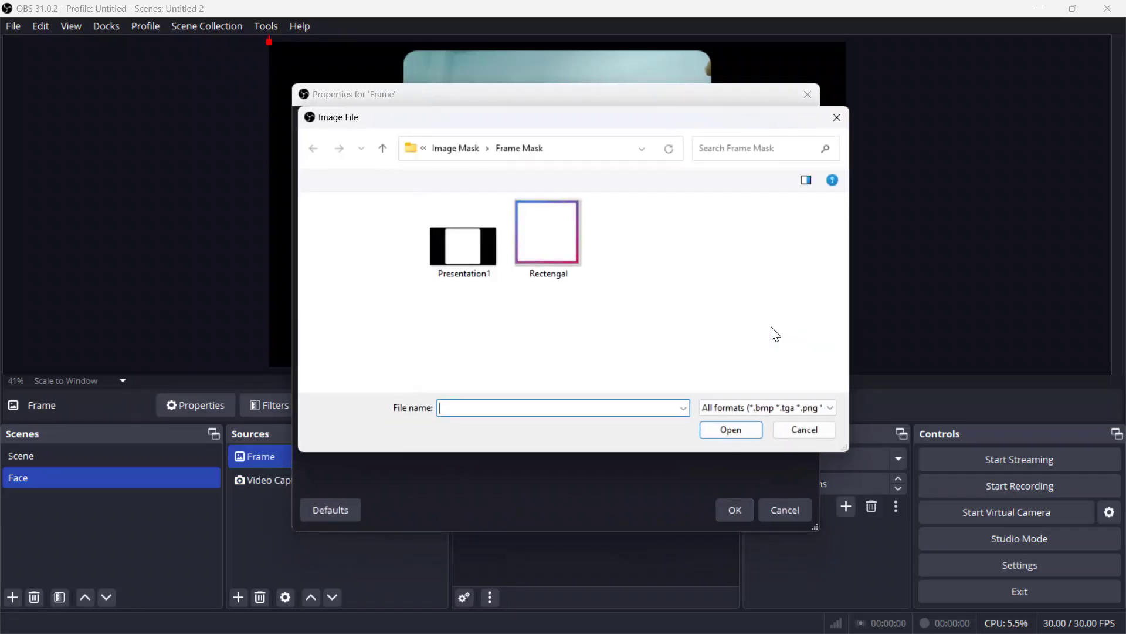
click(547, 240)
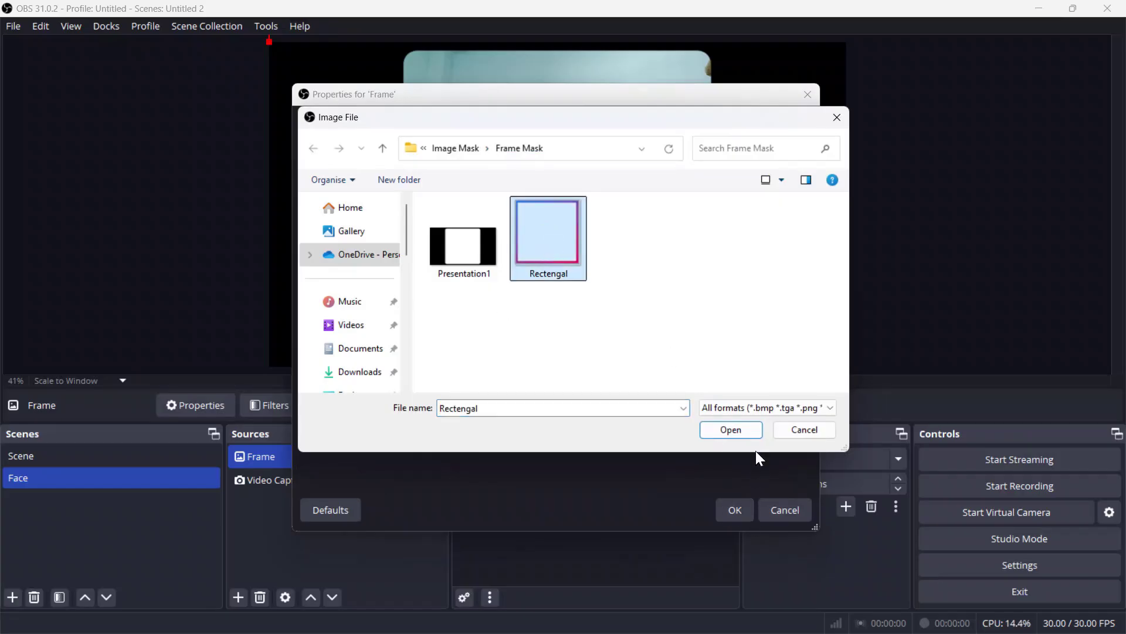
click(730, 432)
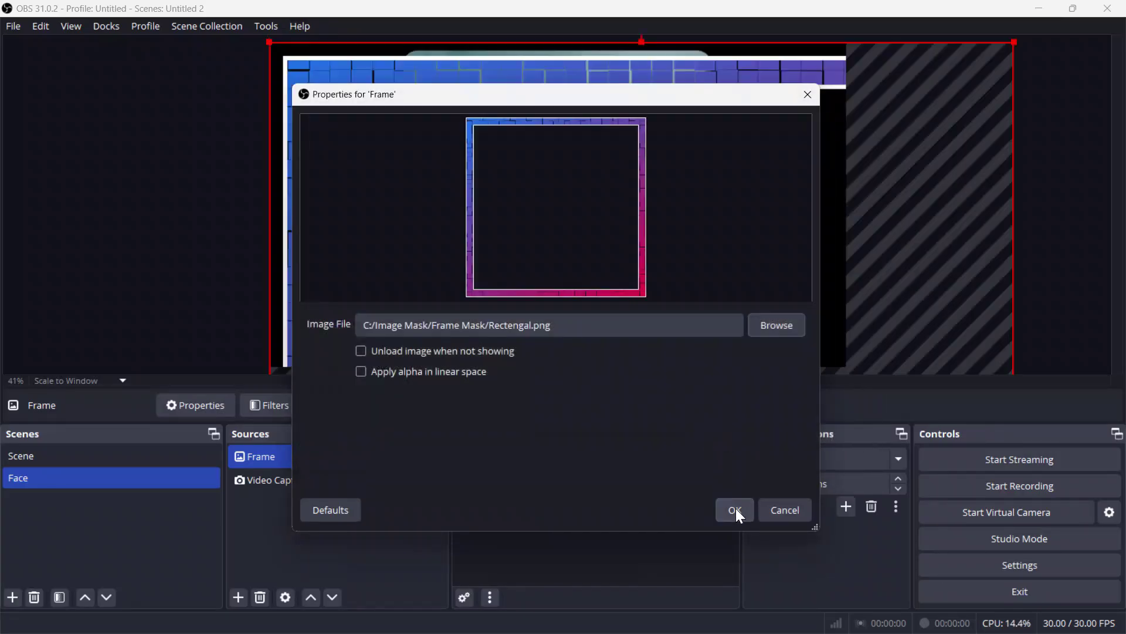
click(719, 509)
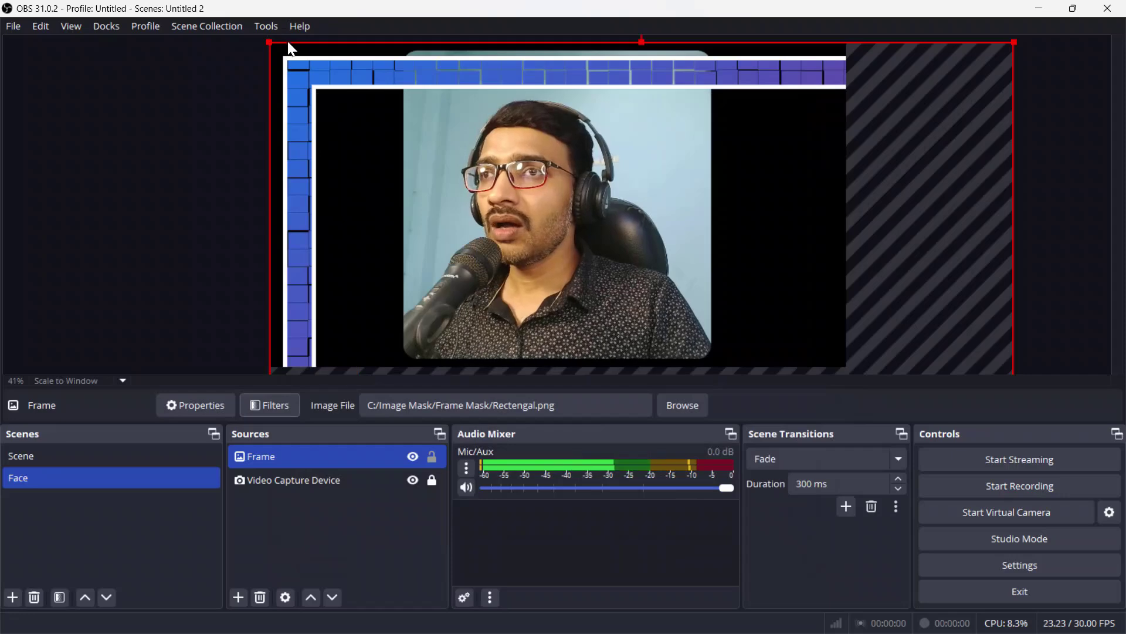
Step: Resize and move the Frame image so it borders the webcam face
drag(271, 41, 581, 117)
drag(838, 96, 656, 276)
drag(554, 297, 602, 63)
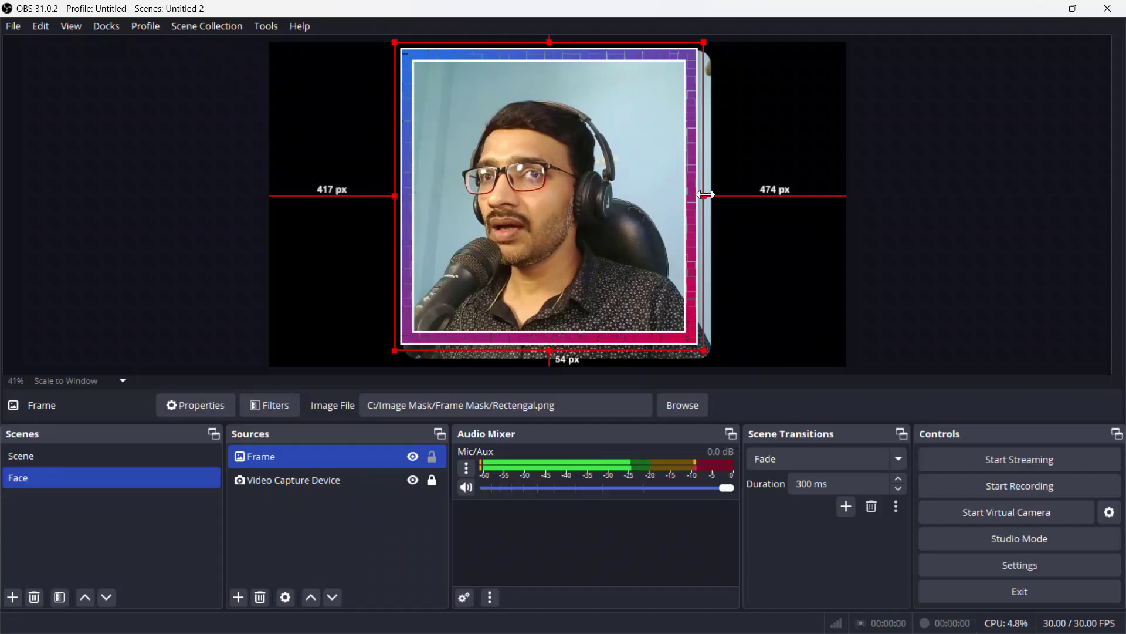
drag(705, 196, 714, 195)
Step: Group the Frame and Video Capture Device sources and collapse the group
click(333, 528)
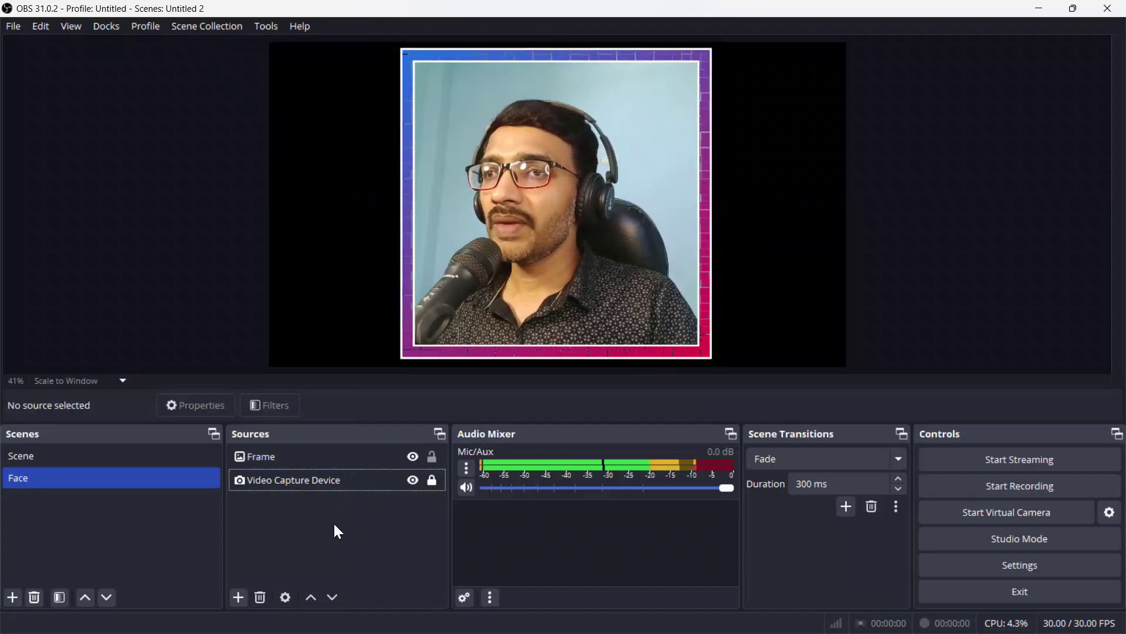
click(294, 452)
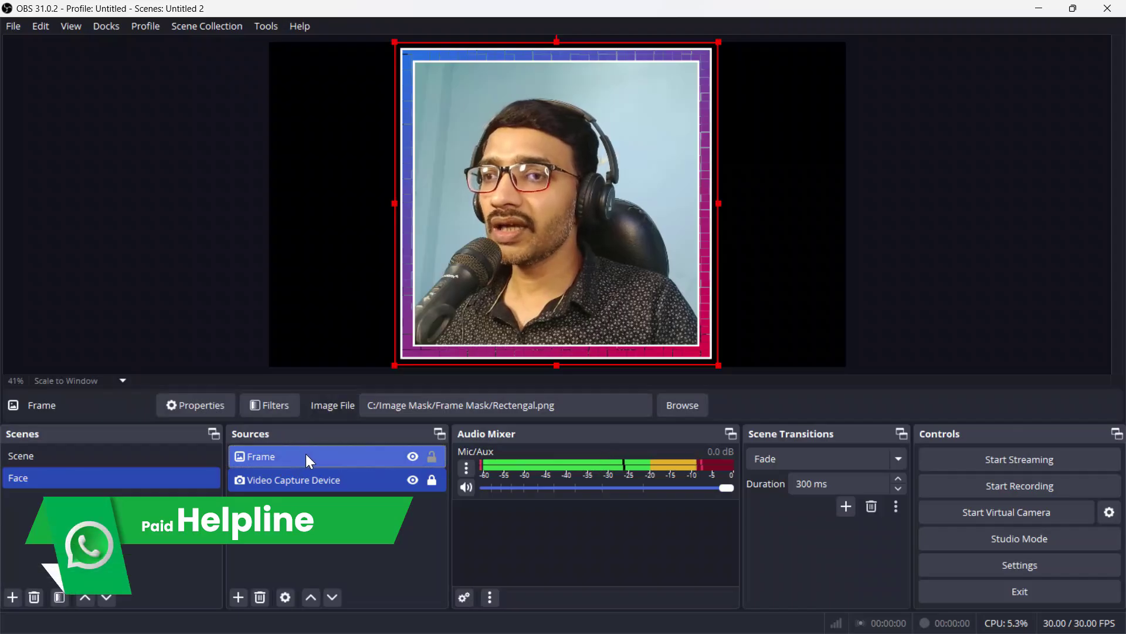
right_click(305, 453)
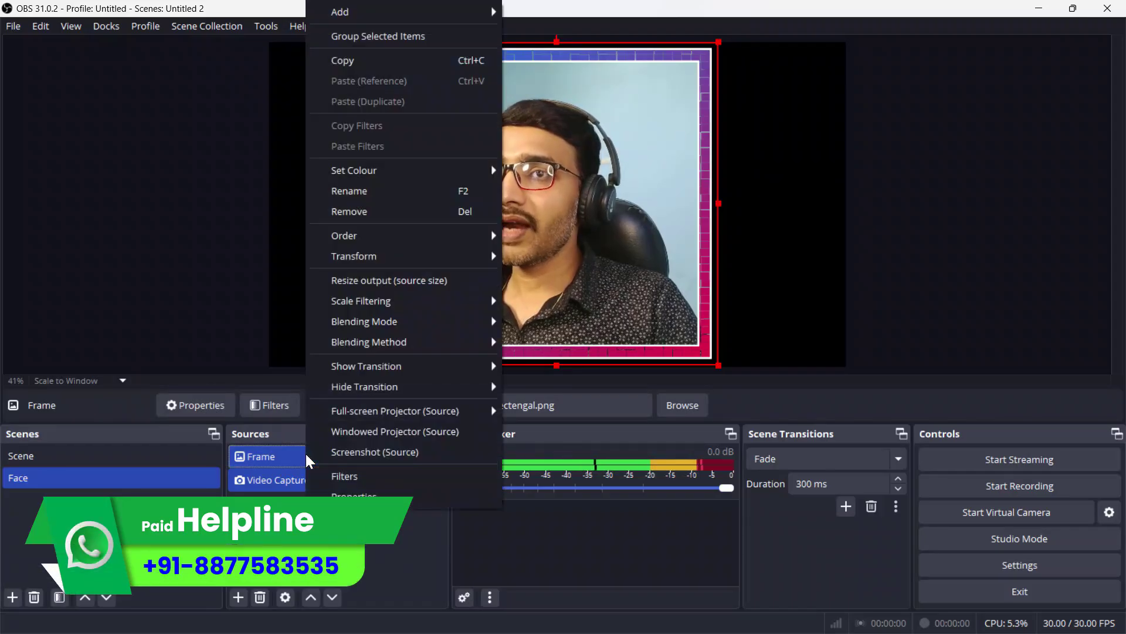
click(396, 38)
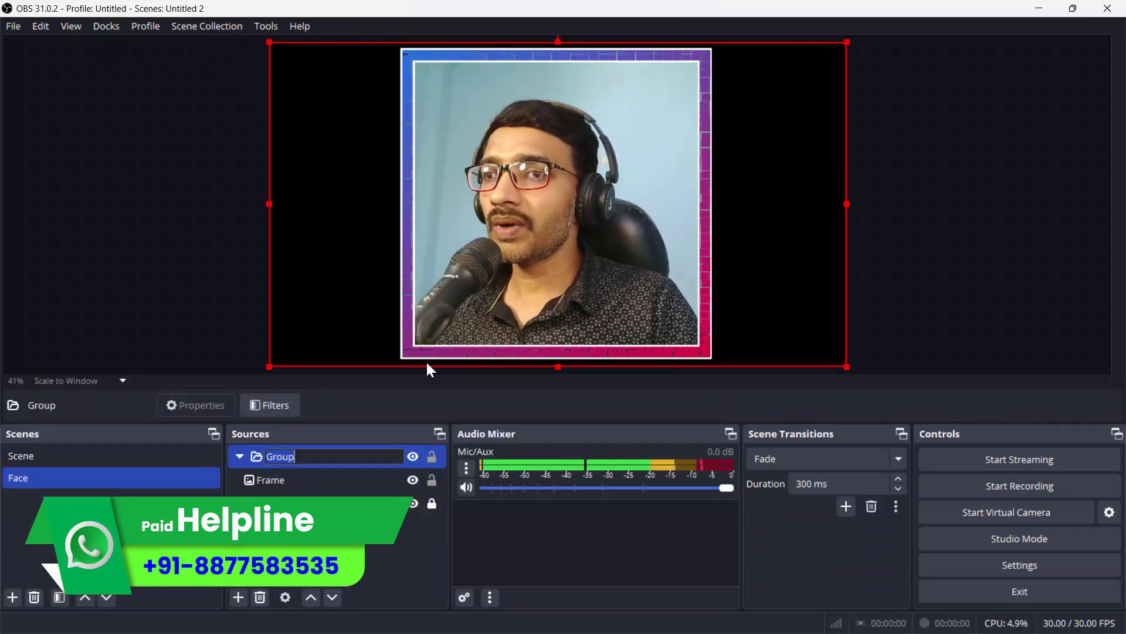
click(241, 457)
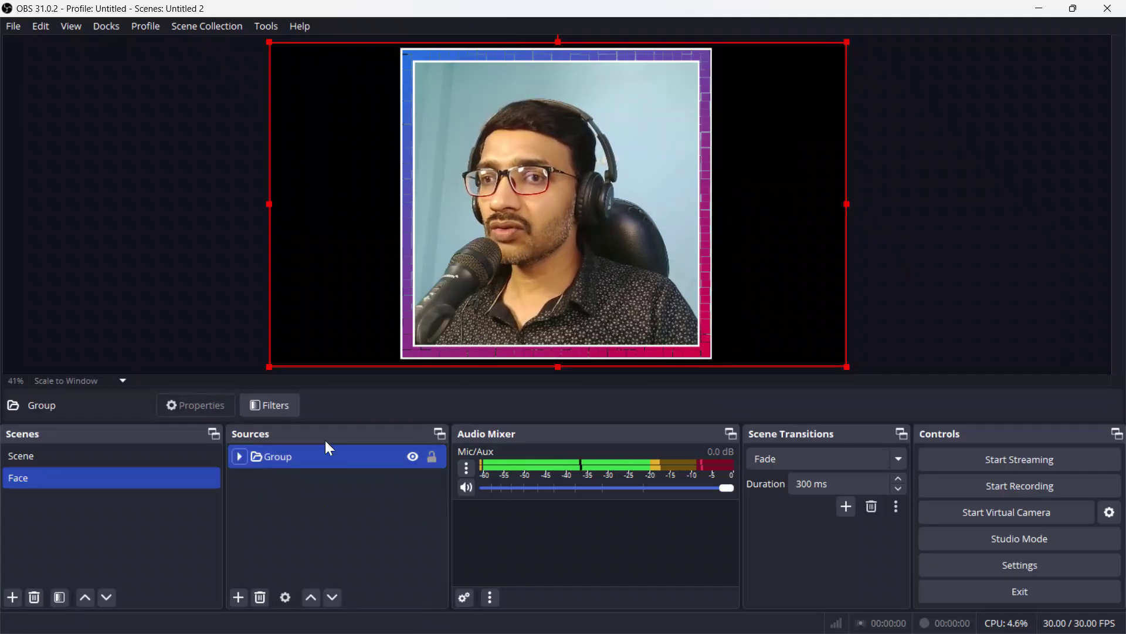
Step: Shrink the group and place it in the canvas's lower-right corner
click(241, 456)
click(240, 455)
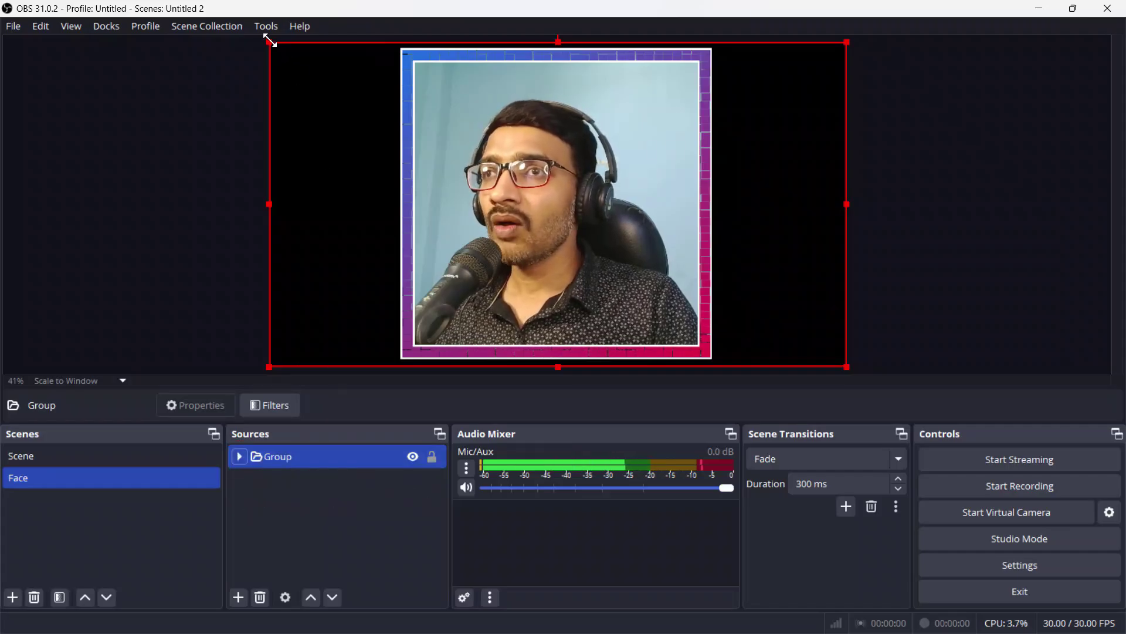
drag(270, 40, 748, 247)
drag(740, 321, 765, 292)
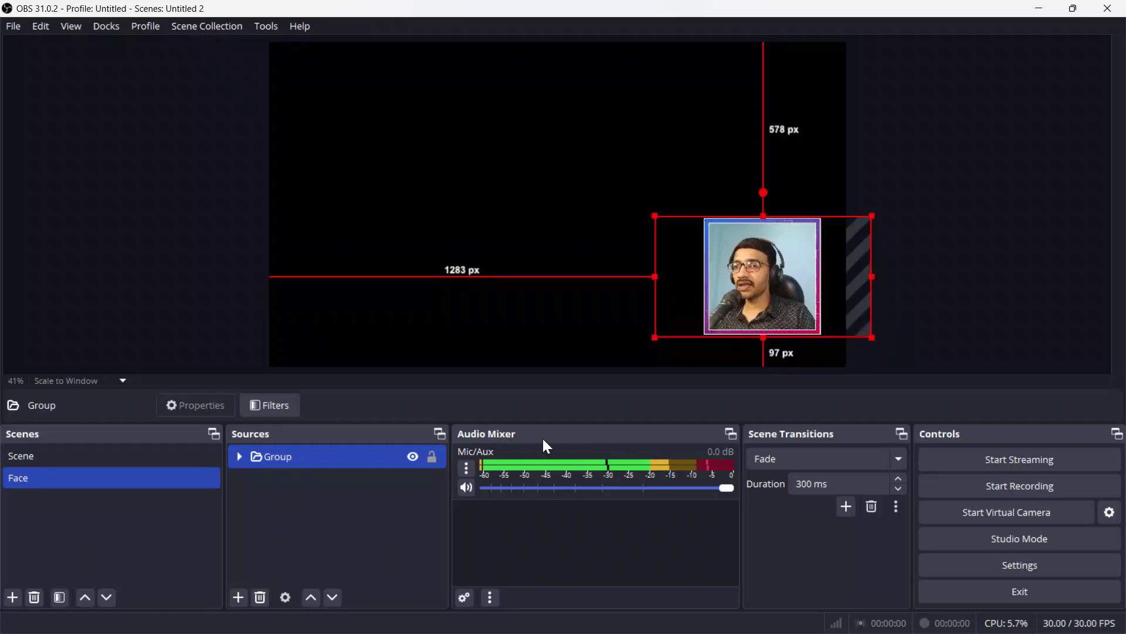
Step: Lock the Face group, return to the main Scene, and open the add-source list
click(433, 457)
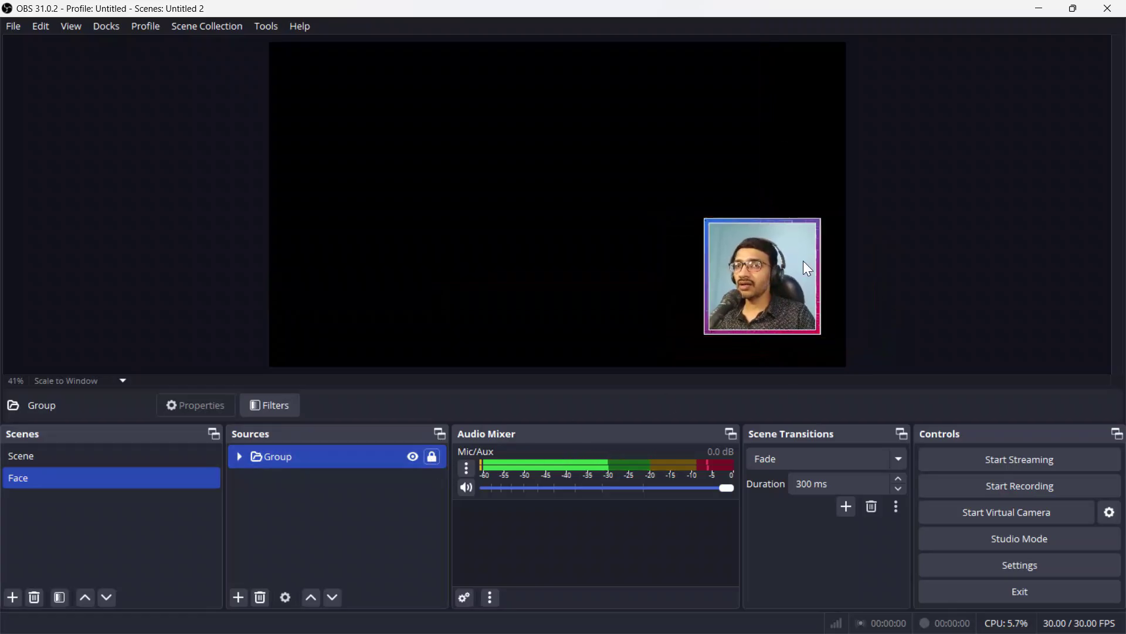
click(115, 461)
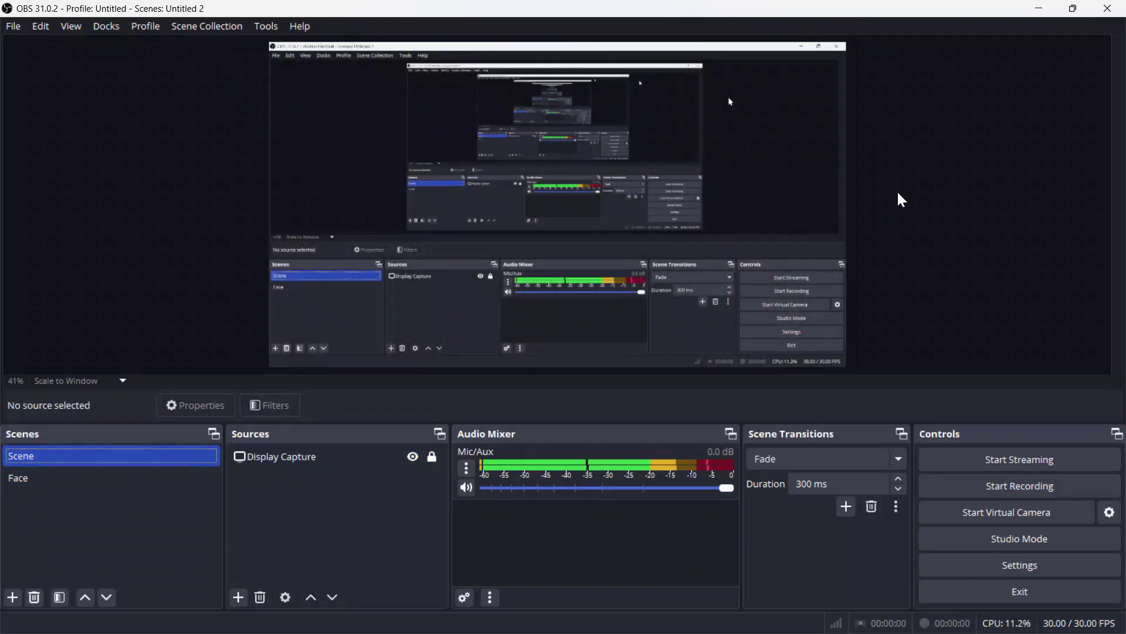
click(323, 460)
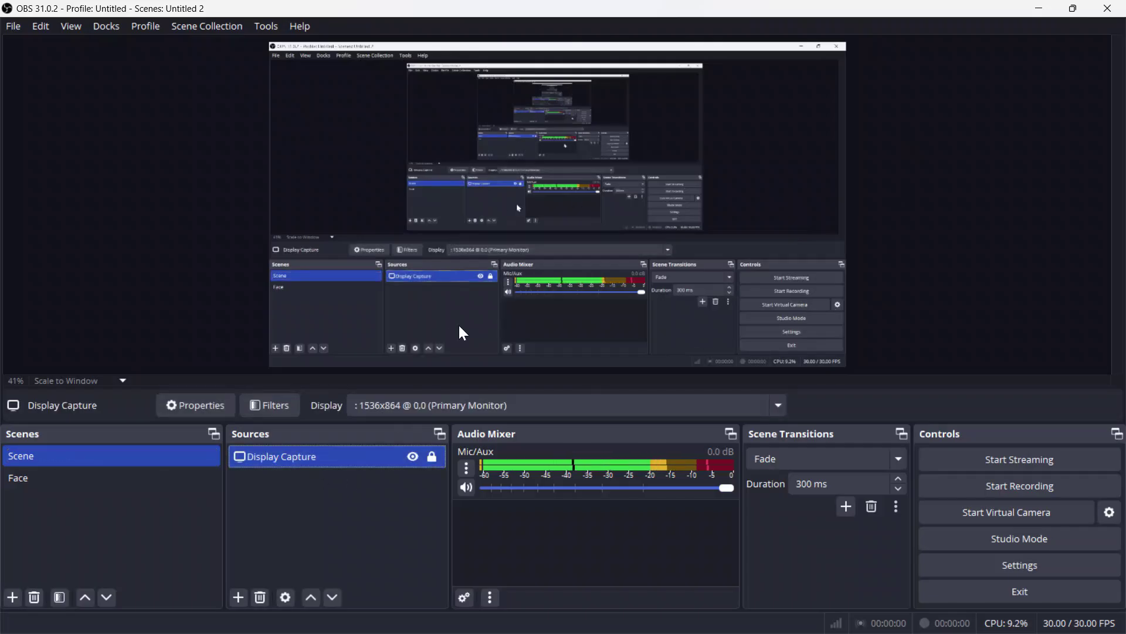
click(66, 482)
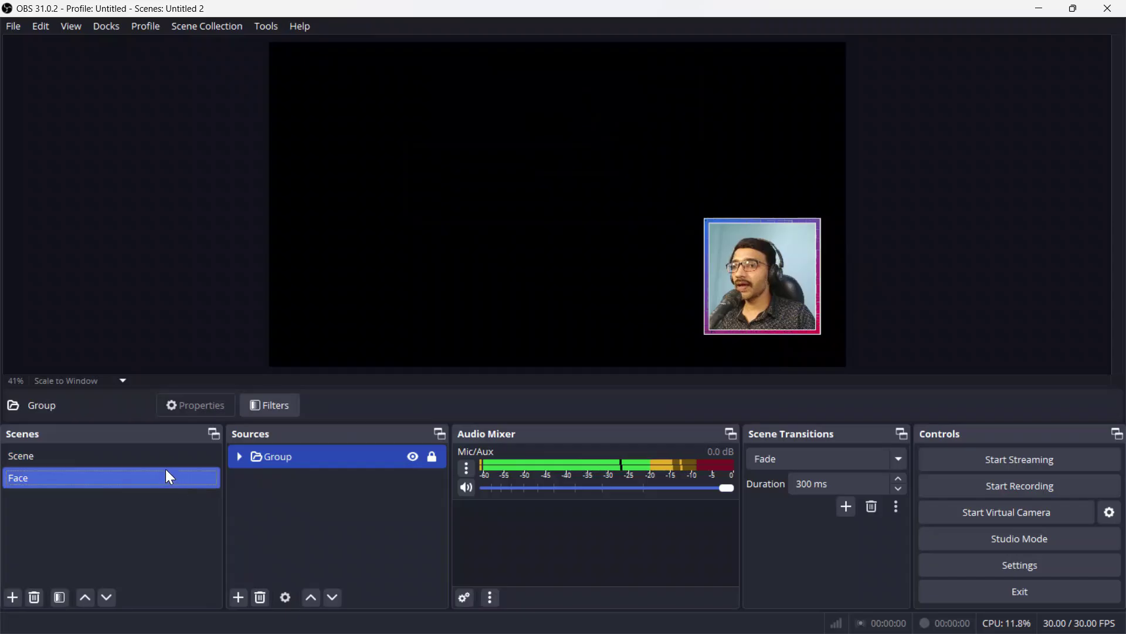
click(168, 458)
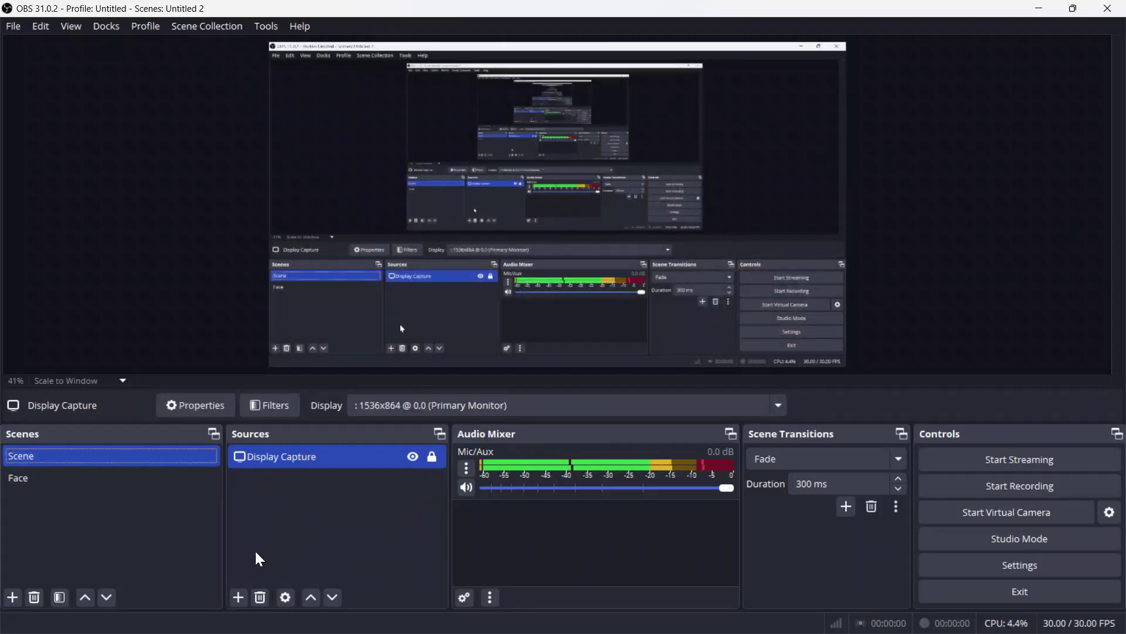
click(238, 597)
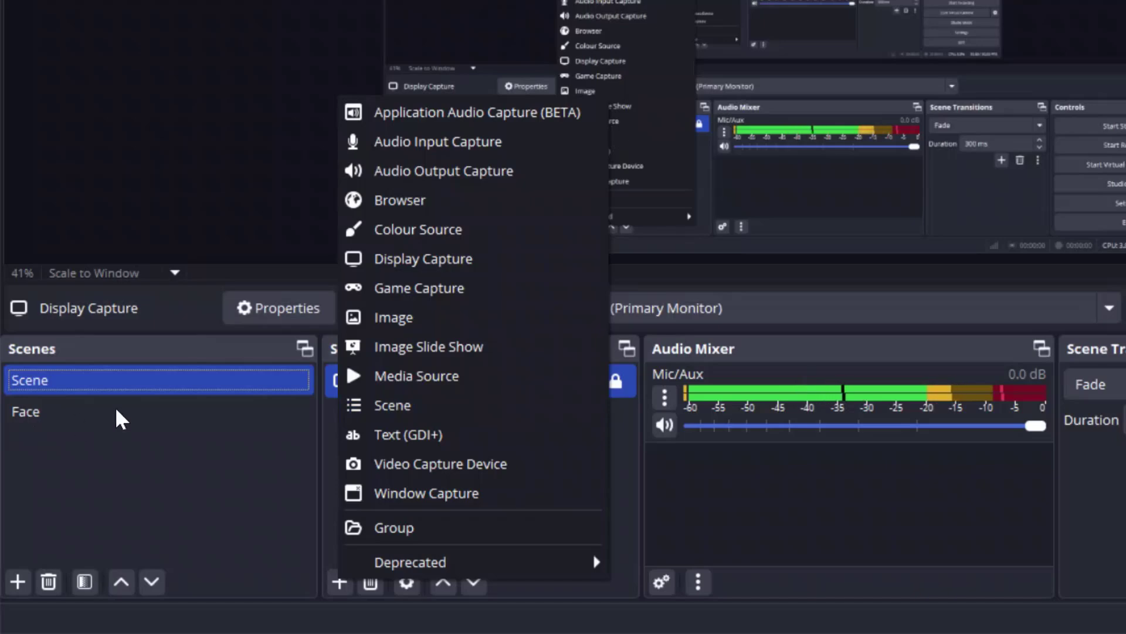
Step: Add the existing Face scene as a source in the main Scene
click(390, 406)
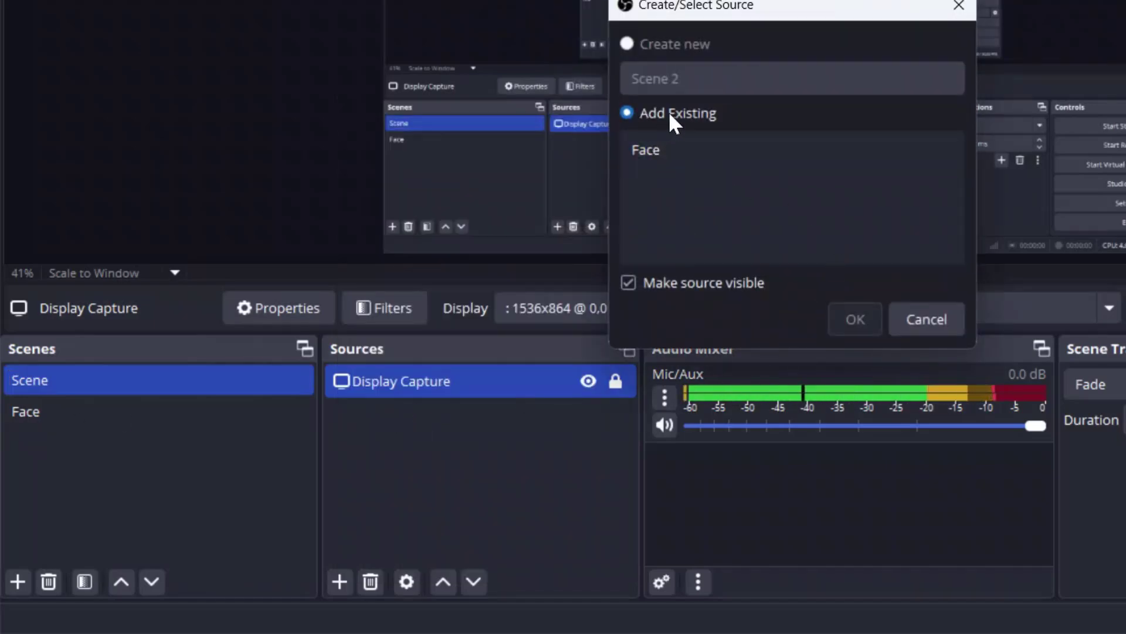
click(677, 149)
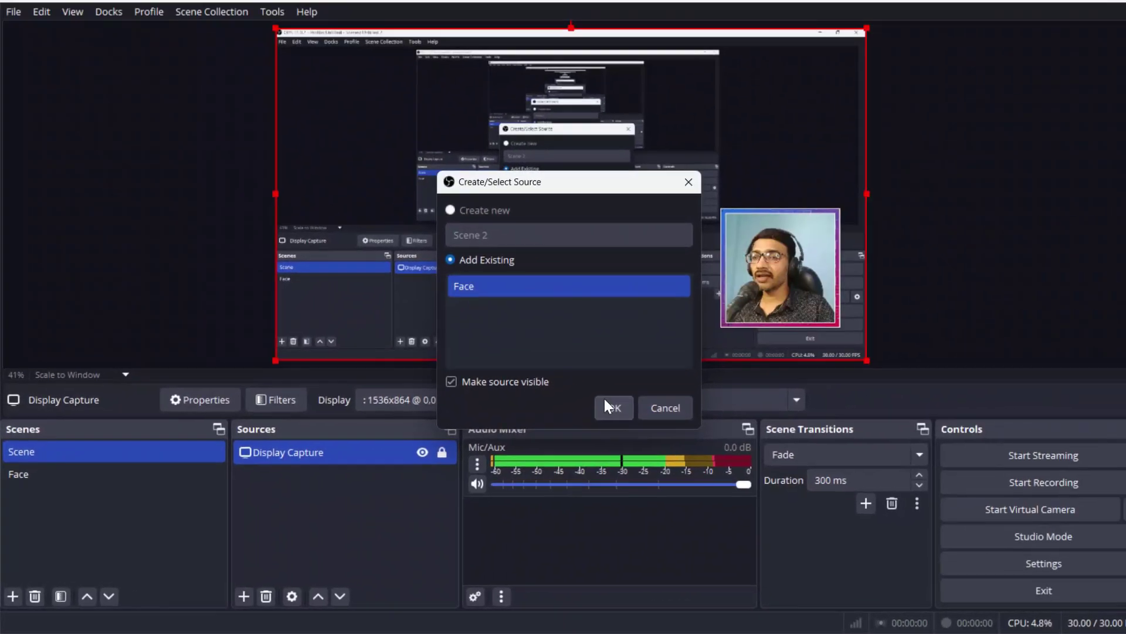
click(608, 406)
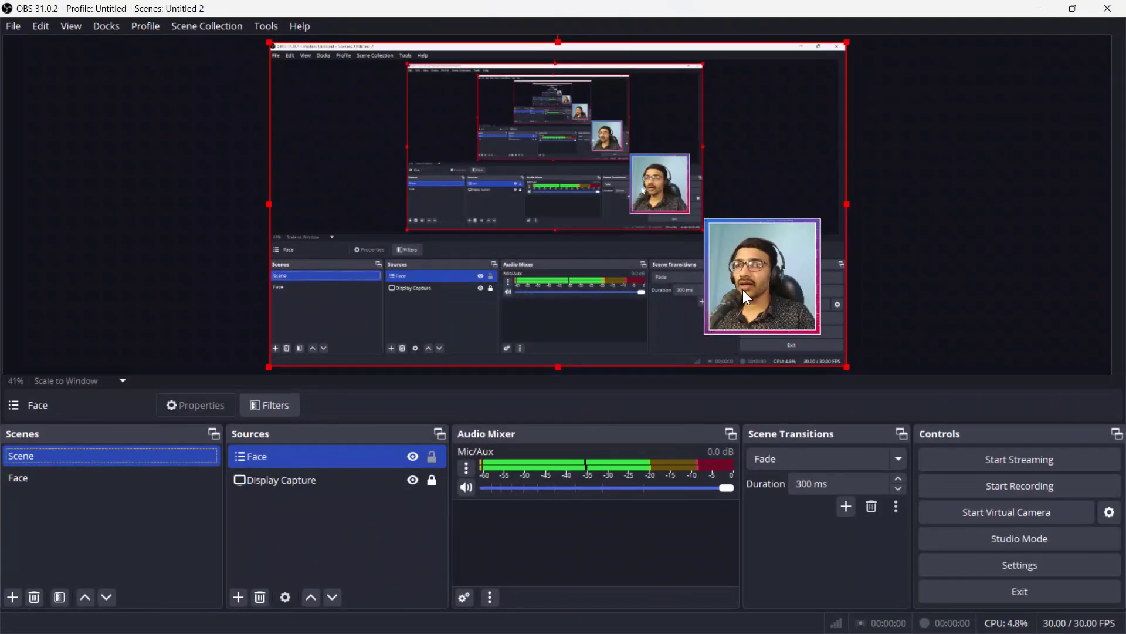
Step: Lock the Face source in place over the display capture and deselect it
click(430, 457)
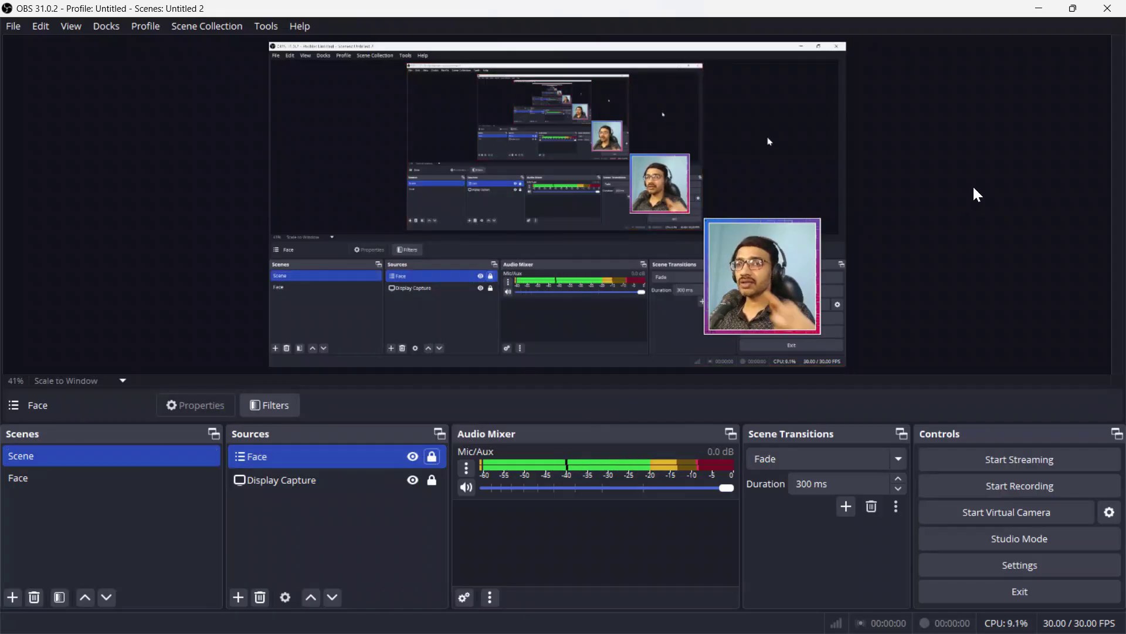
click(433, 455)
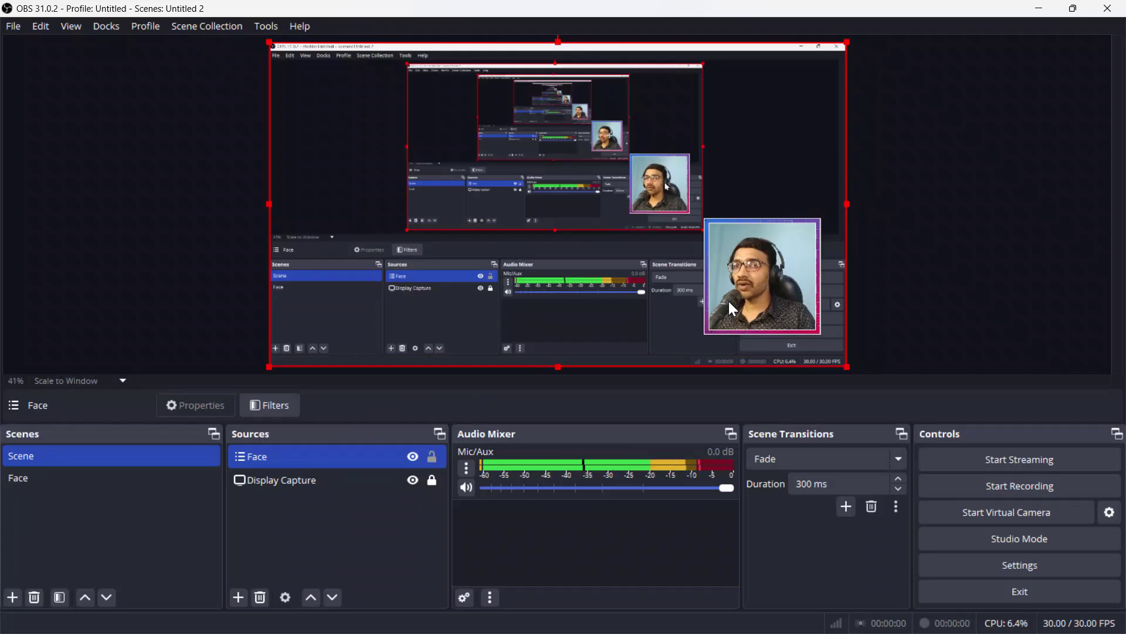
click(431, 457)
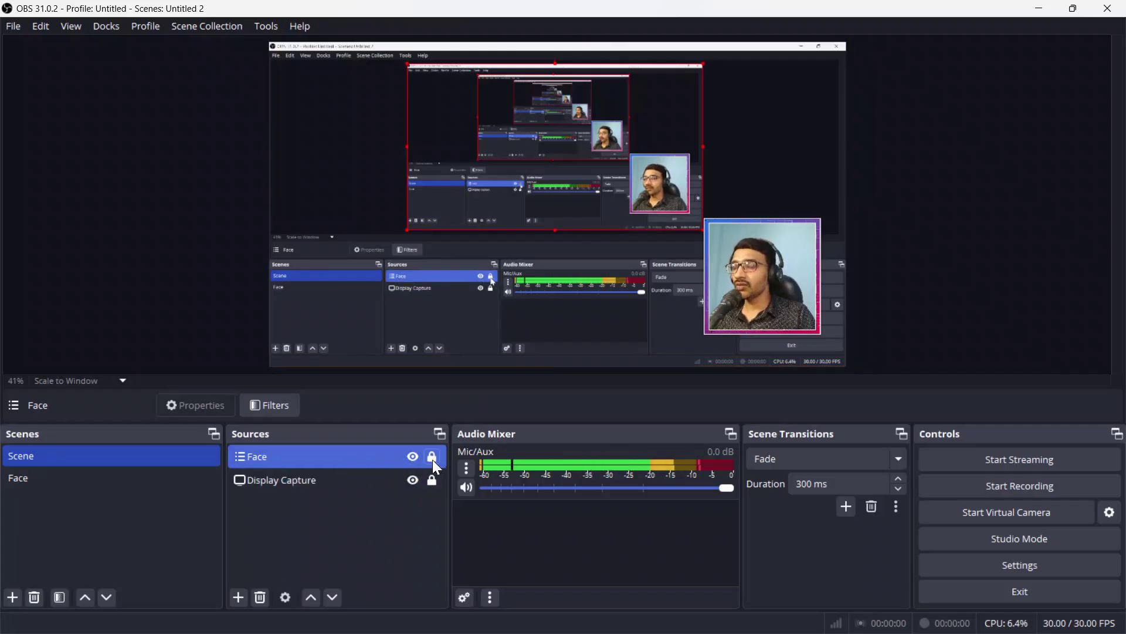
click(303, 550)
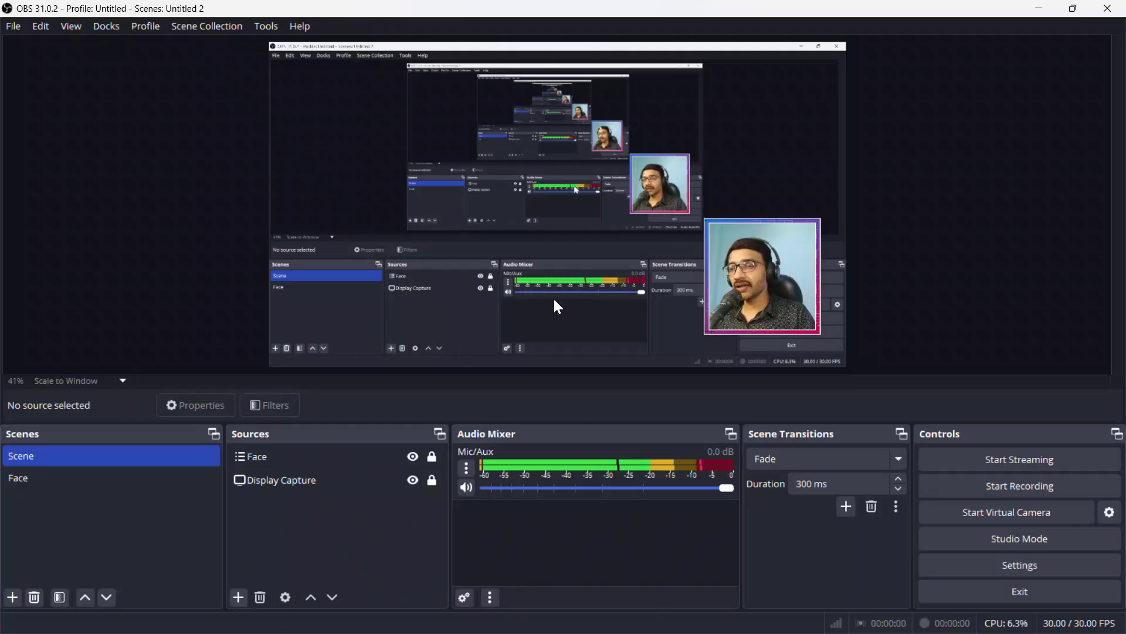
Step: Create a new Media Source named 'flas' in the main Scene and confirm it
click(239, 597)
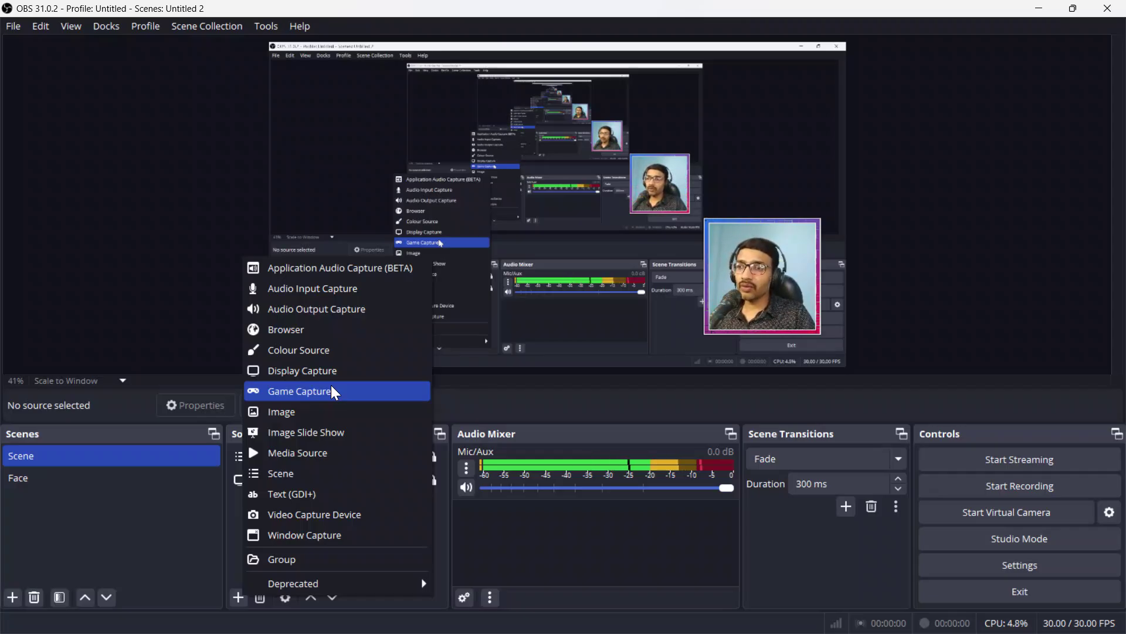
click(321, 460)
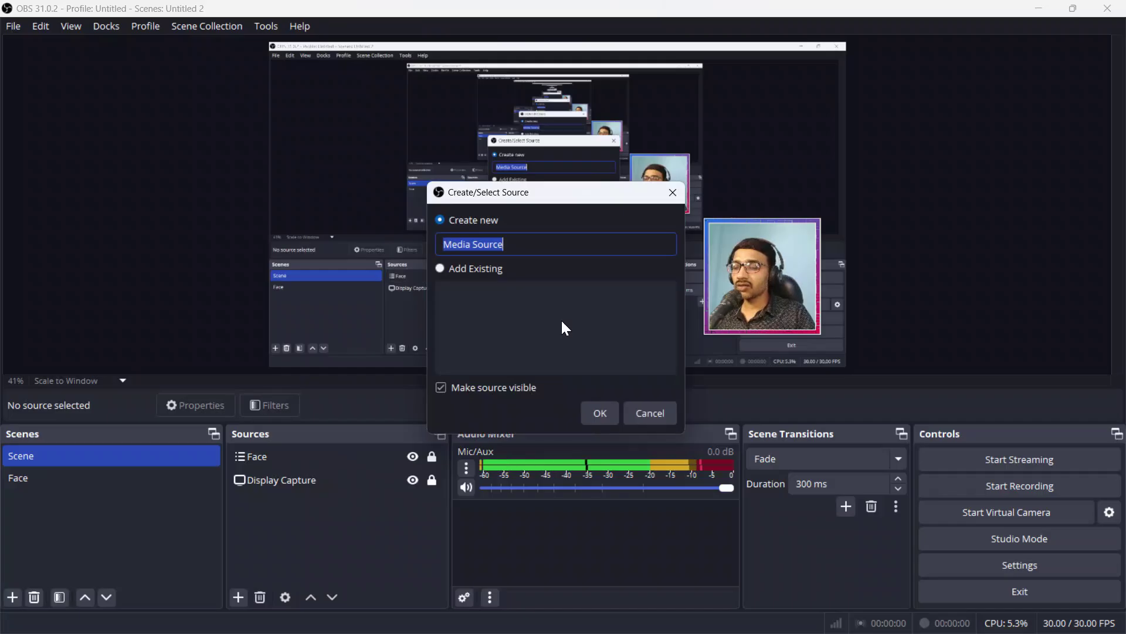
text(flas)
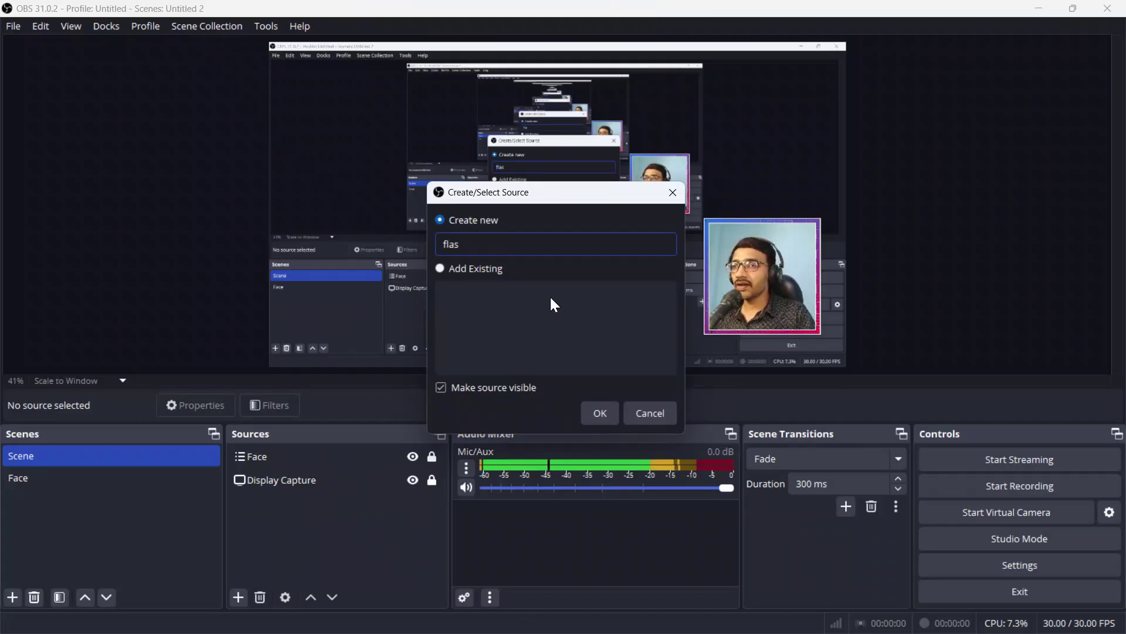
click(599, 413)
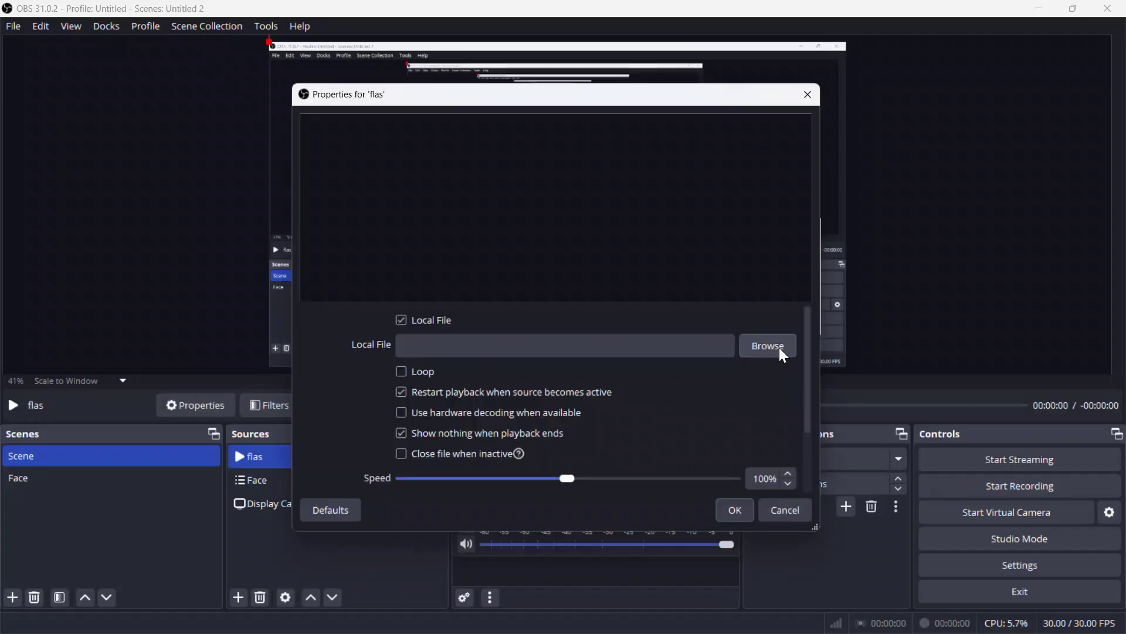
Step: Browse for the clip in the CREATOR CLASSROOM Work folder on the Work Easy (G:) drive
click(783, 352)
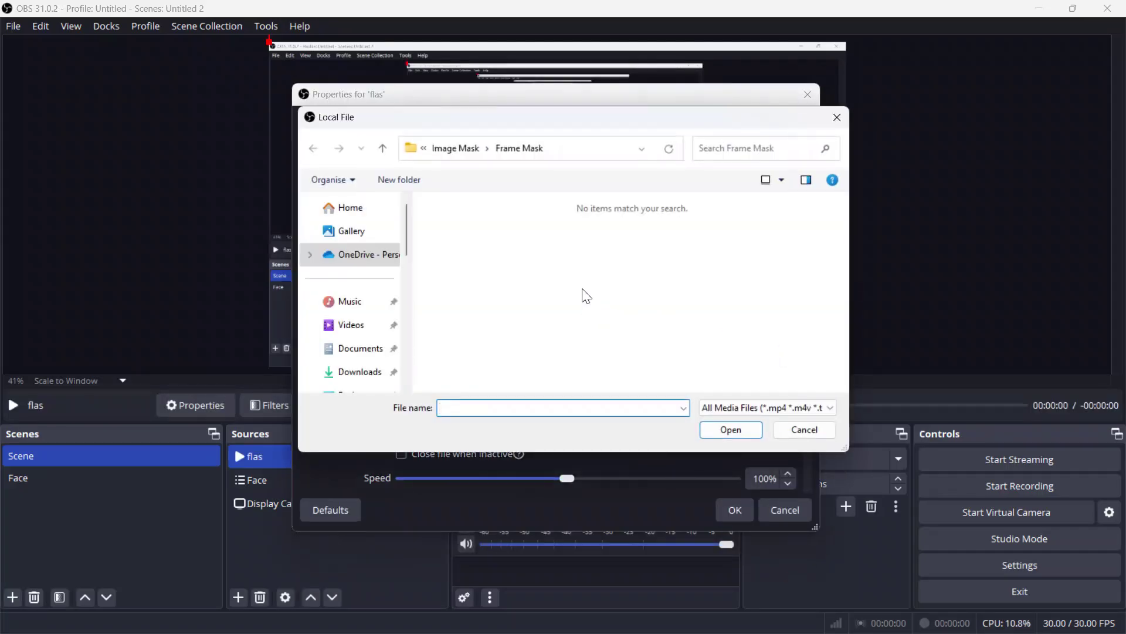
click(350, 350)
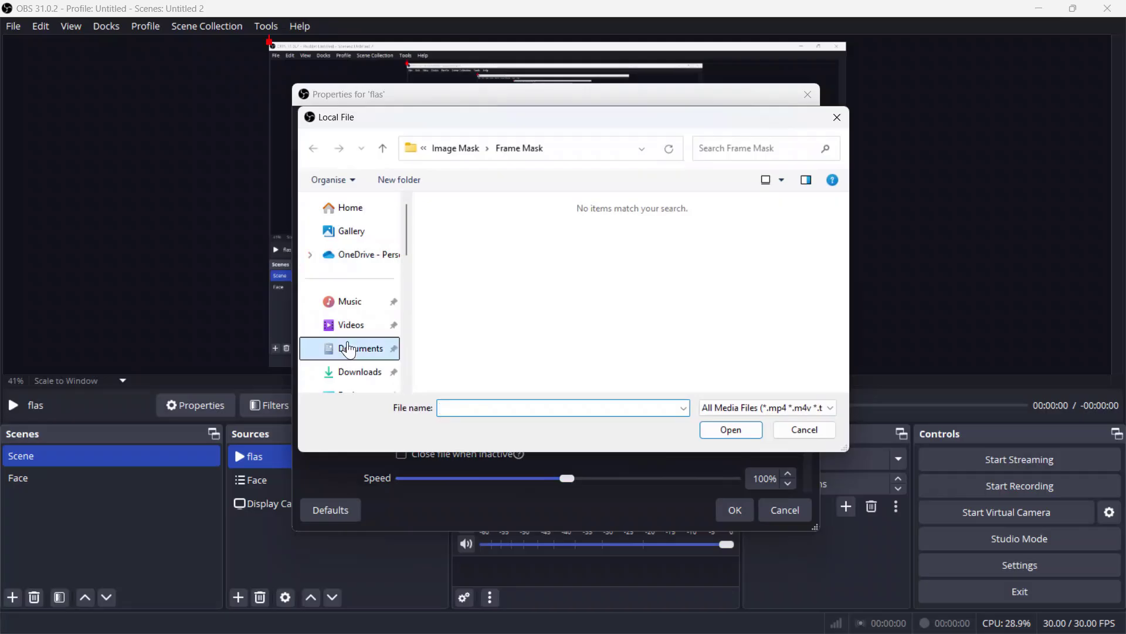
scroll(368, 350, down, 3)
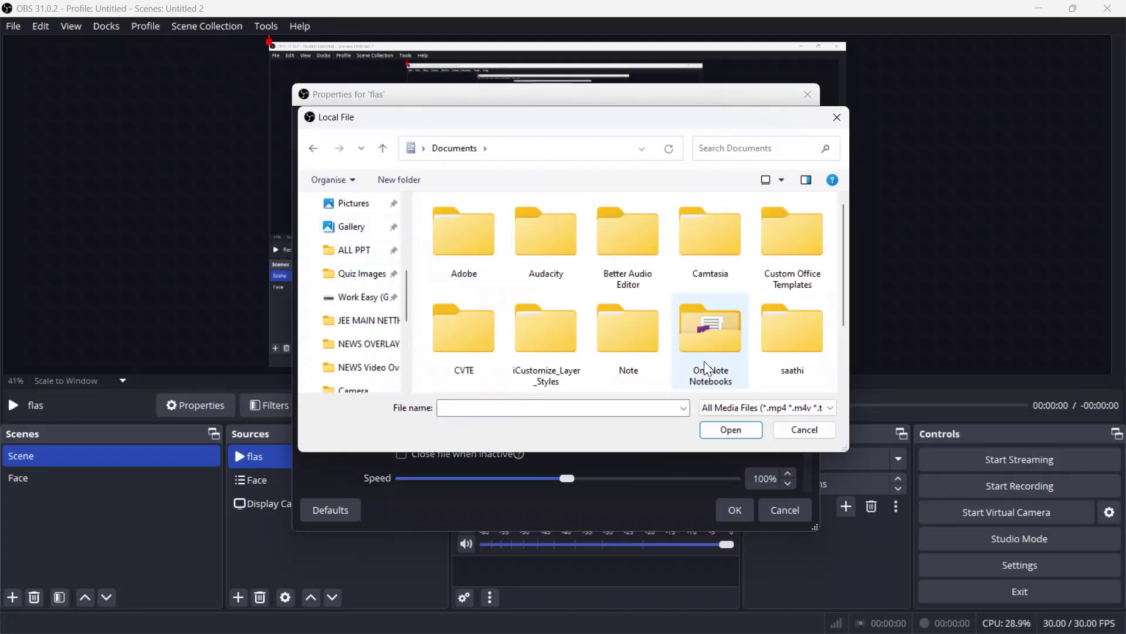
scroll(364, 343, down, 2)
click(352, 343)
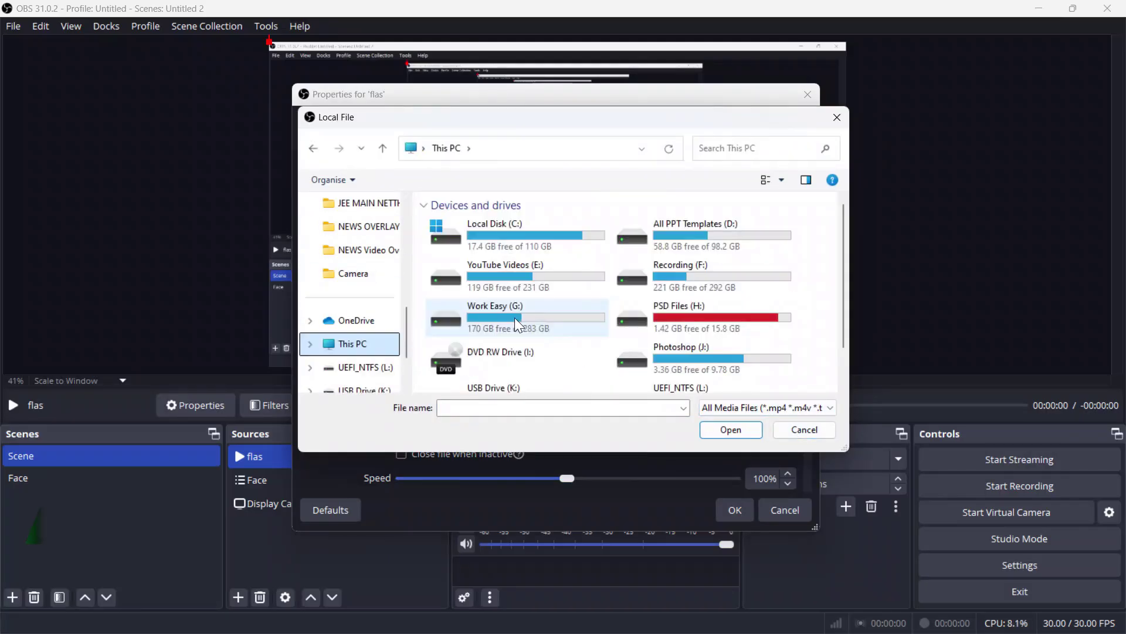
click(515, 318)
double_click(514, 318)
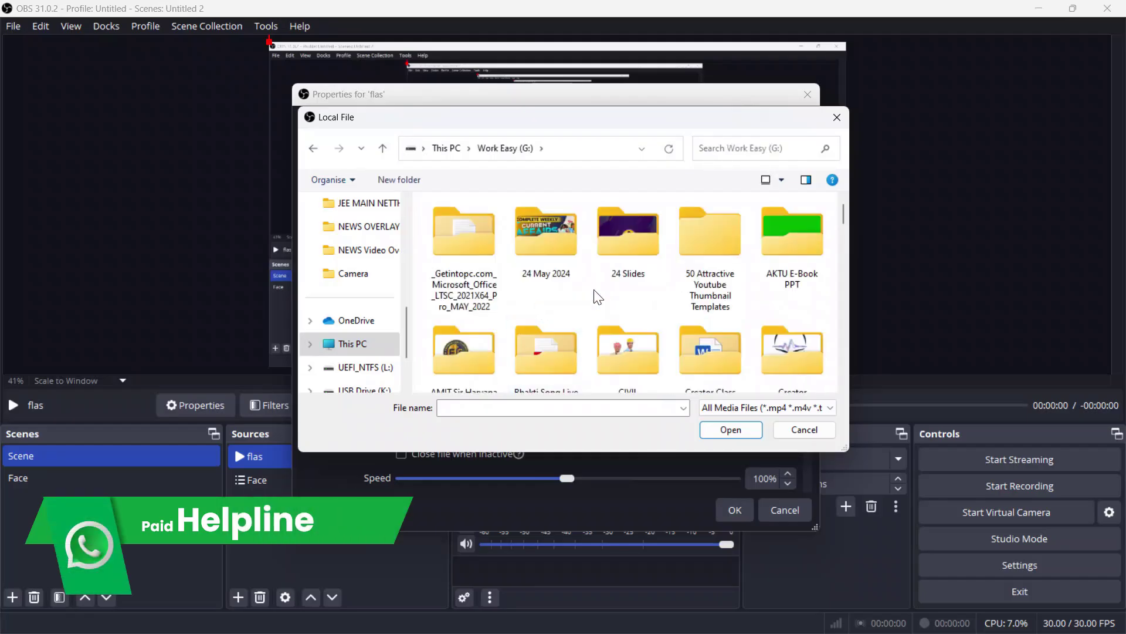
click(792, 258)
scroll(645, 293, down, 3)
double_click(469, 320)
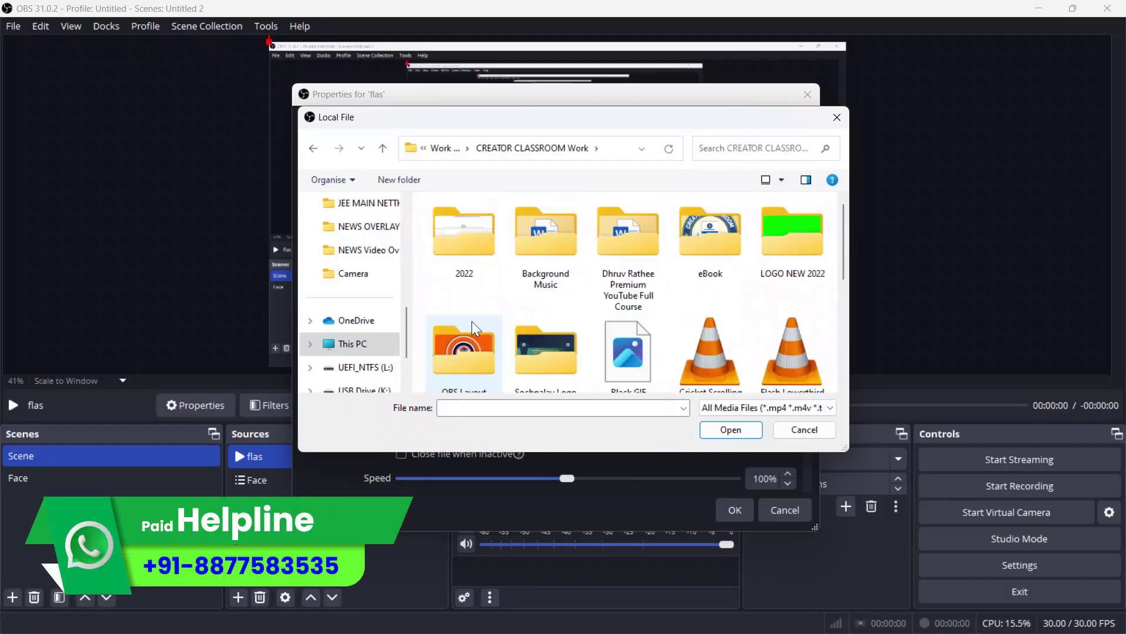
scroll(744, 305, down, 2)
scroll(648, 319, up, 2)
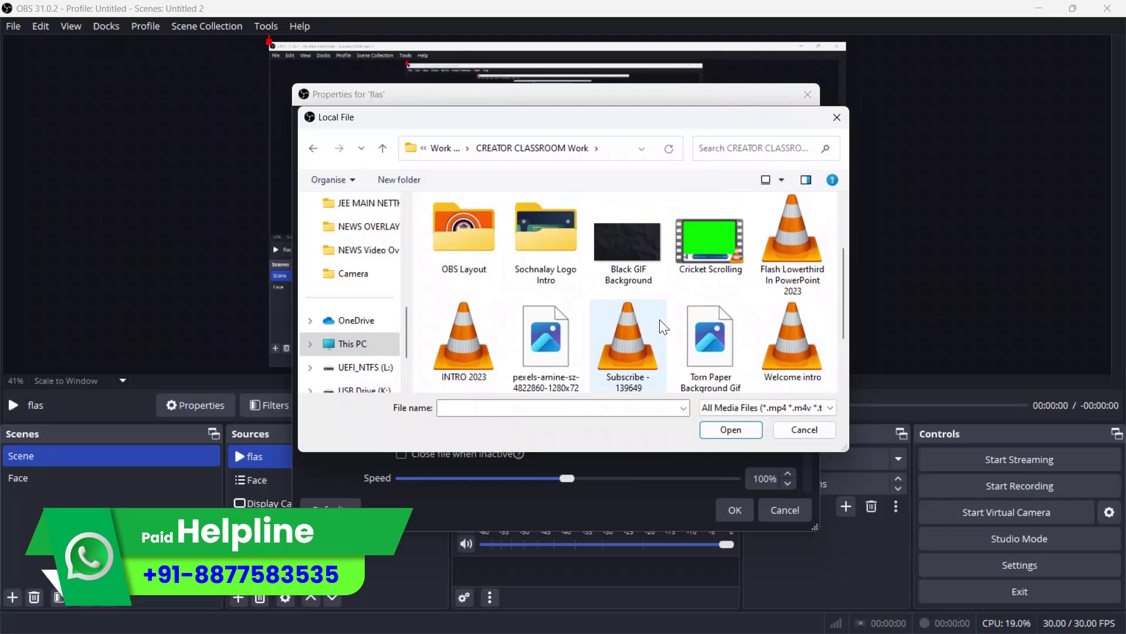
Step: Load the Cricket Scrolling clip into the flas source and apply the settings
click(713, 255)
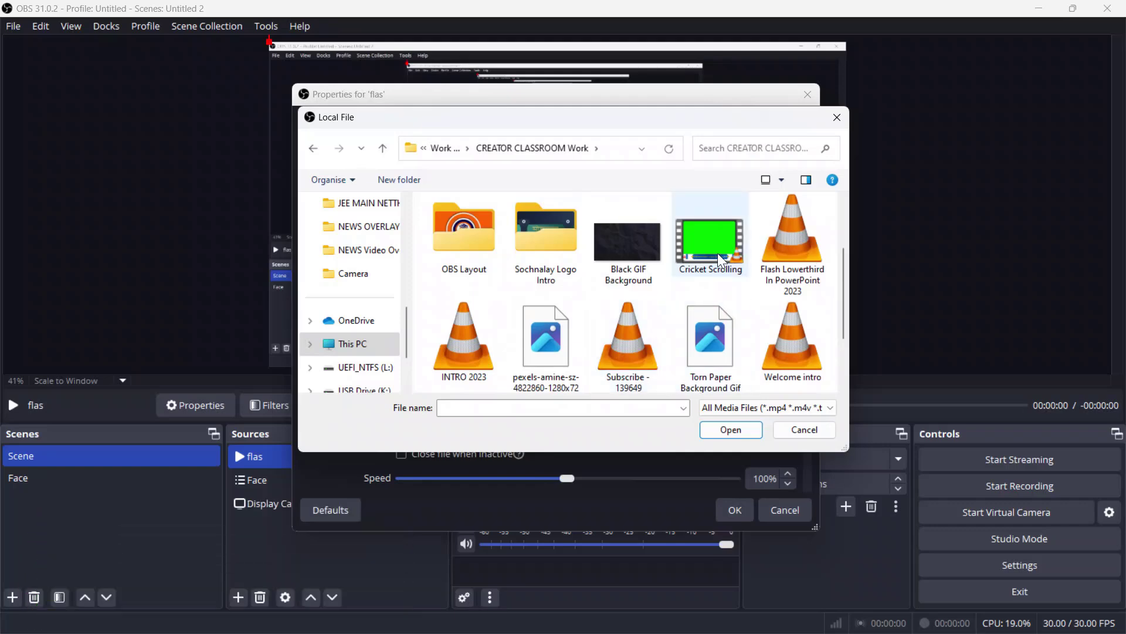
click(790, 252)
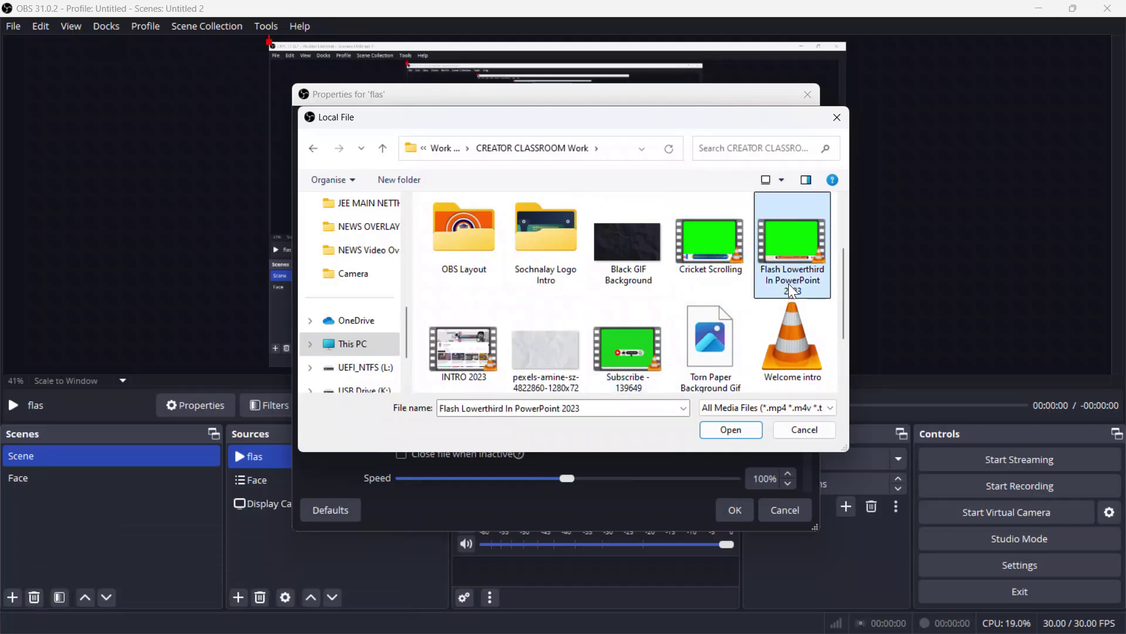
click(705, 249)
click(737, 433)
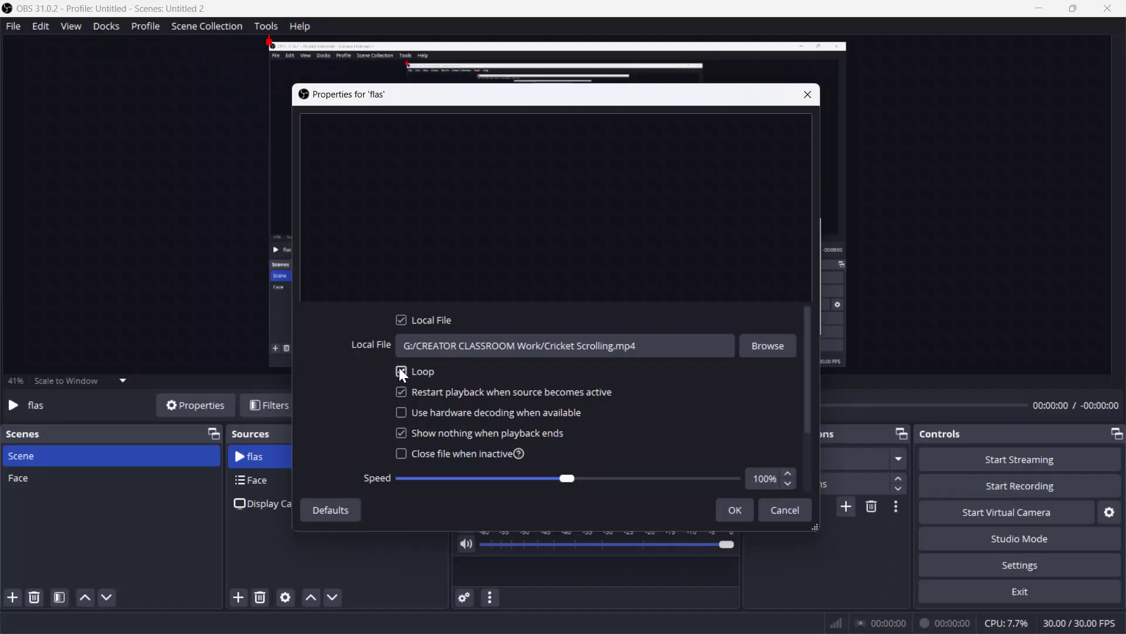
click(731, 520)
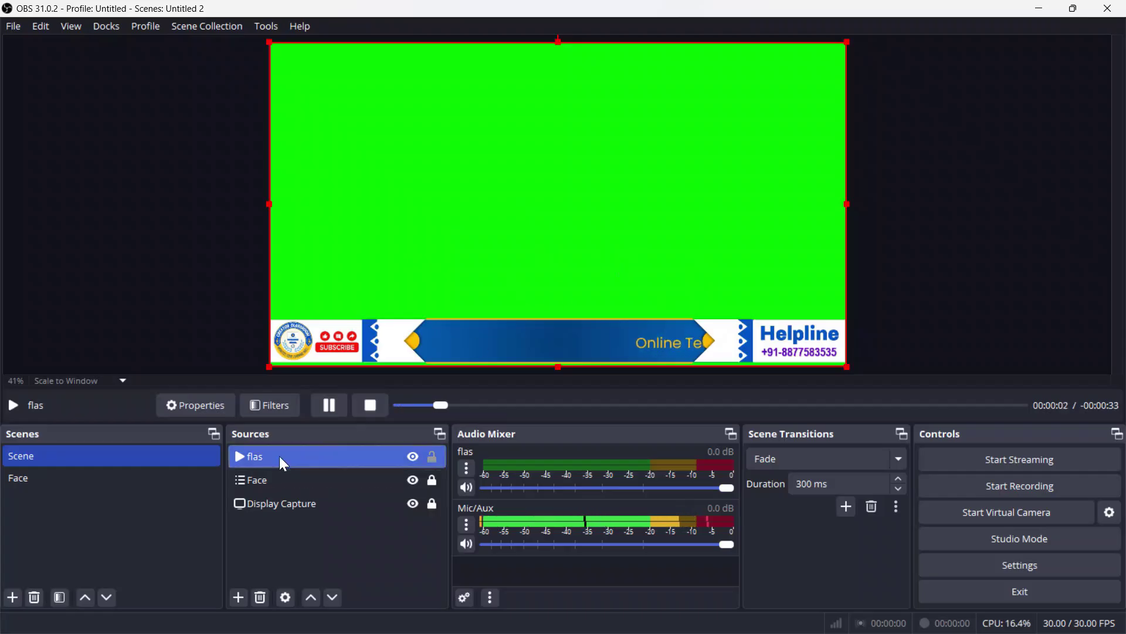
Step: Give flas a Chroma Key filter with similarity 356 and smoothness 1
click(271, 410)
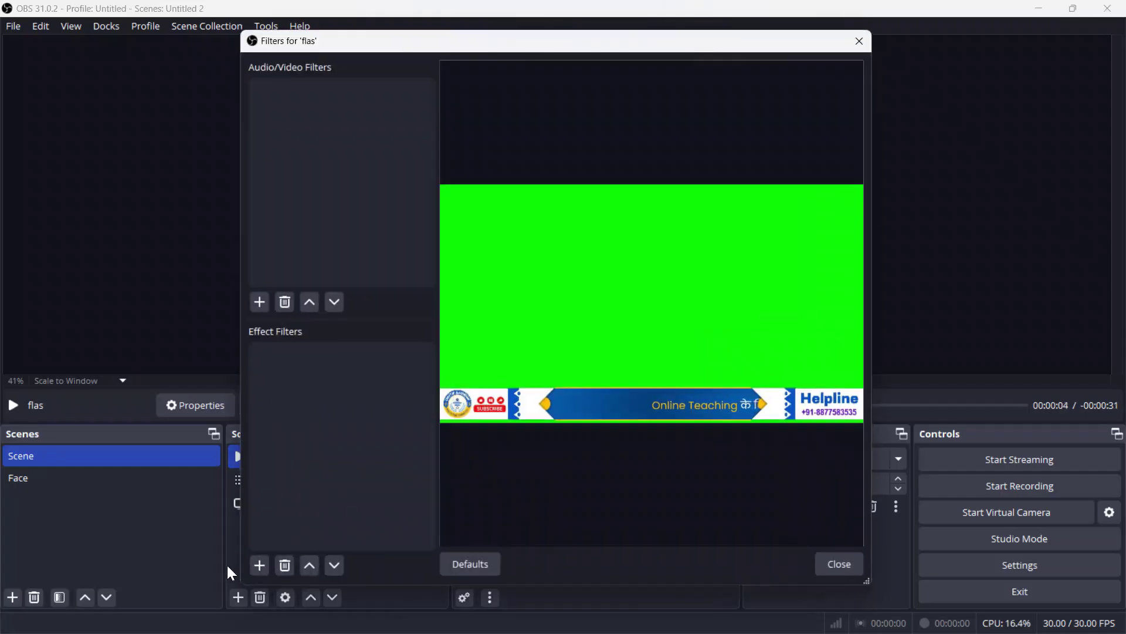
click(258, 566)
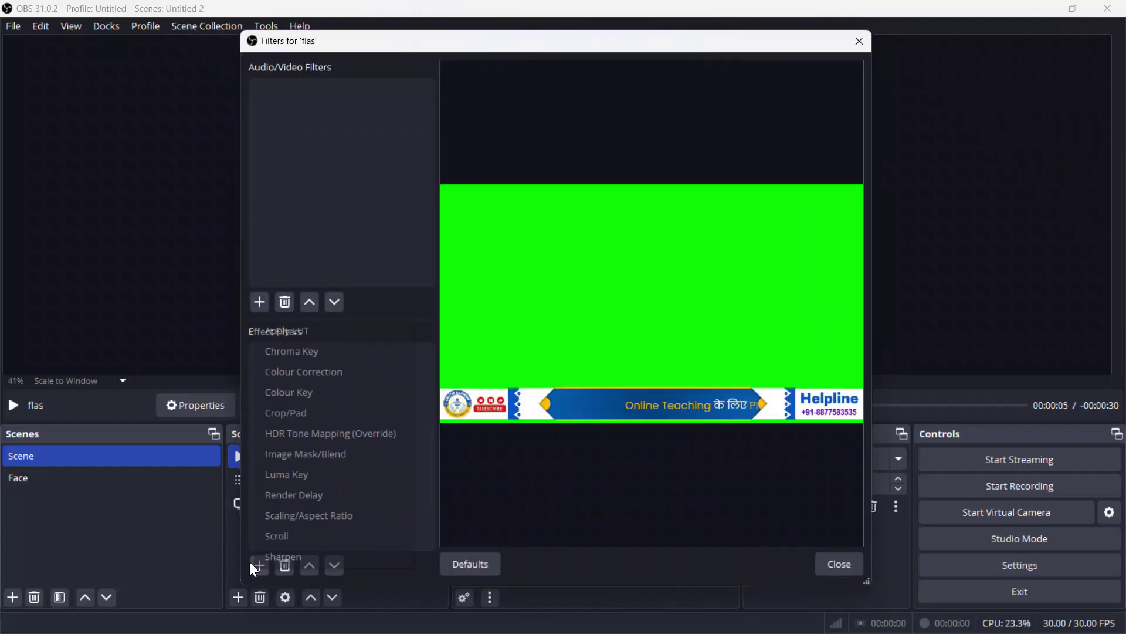
click(344, 351)
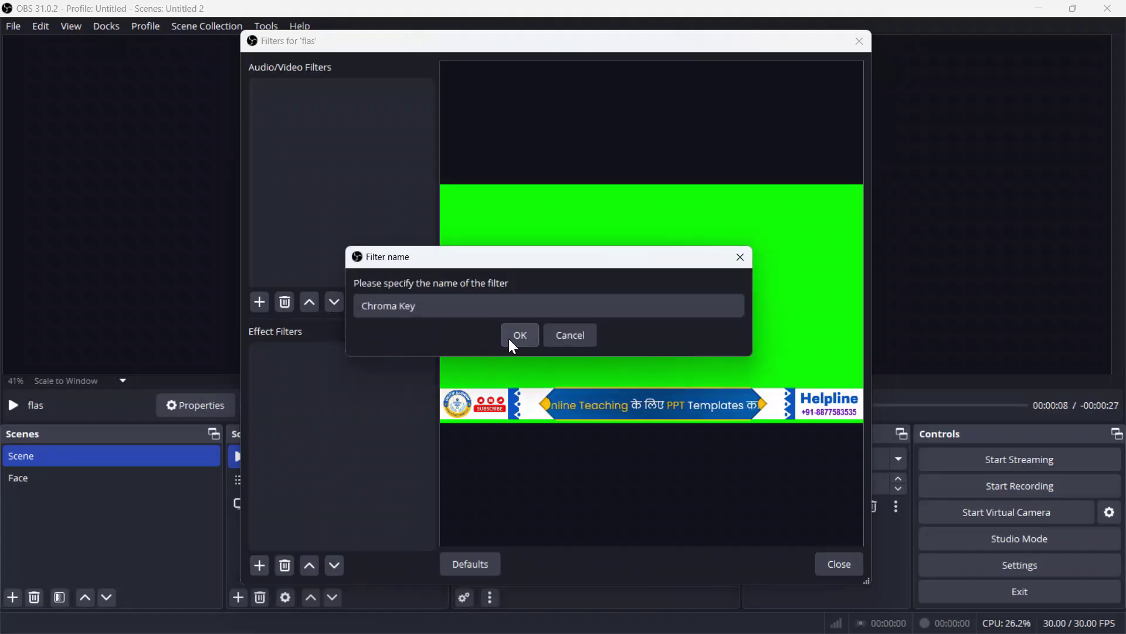
click(508, 338)
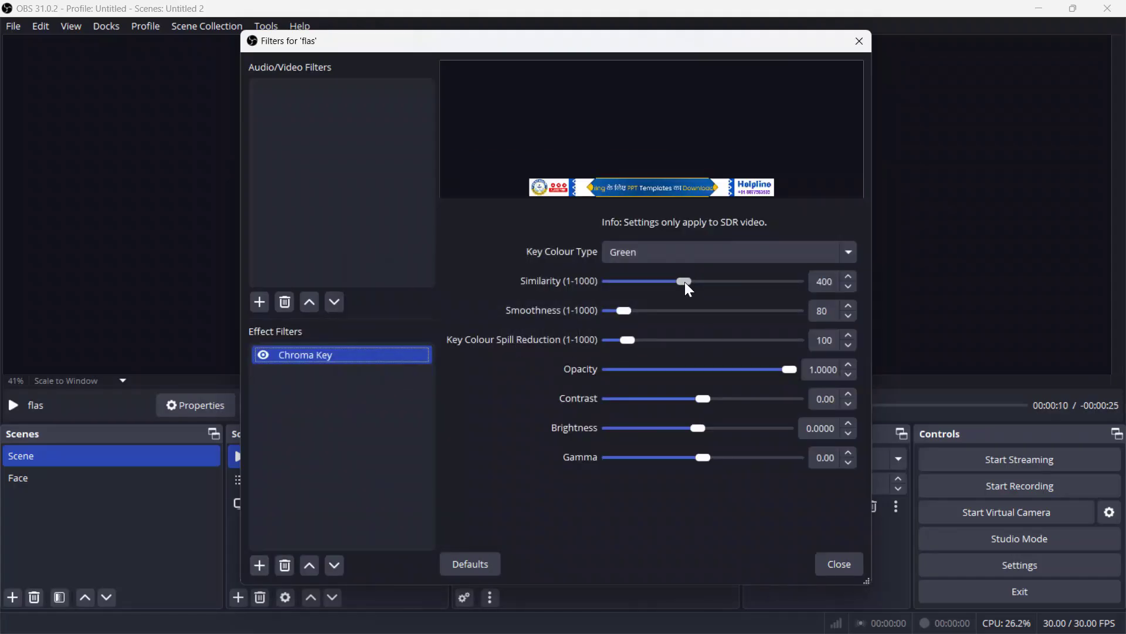
drag(685, 282, 677, 280)
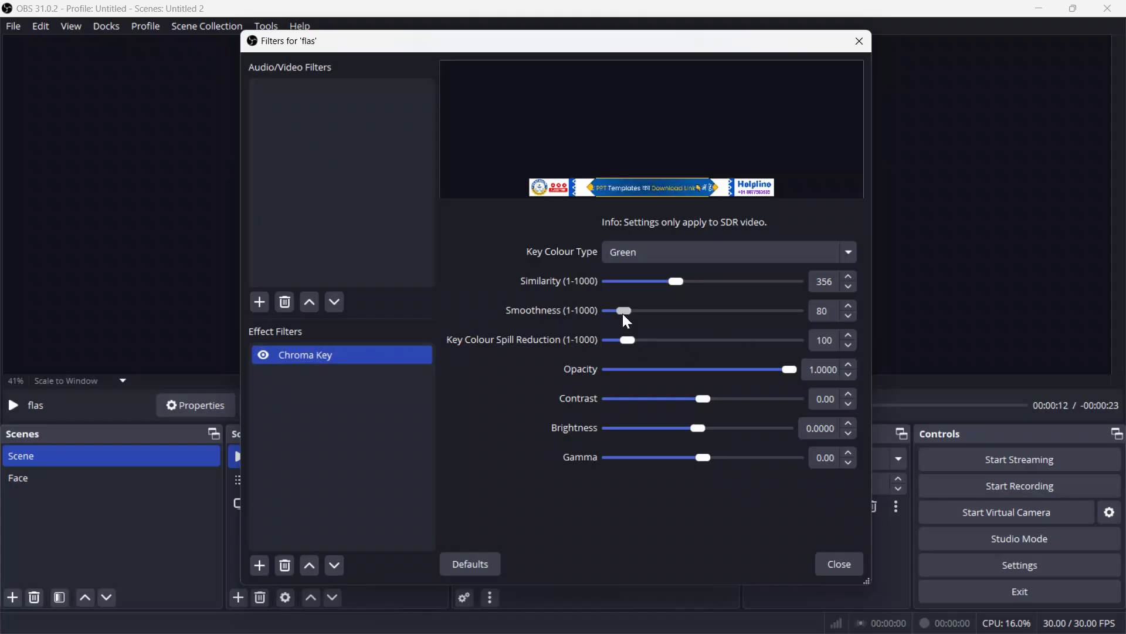
drag(622, 313, 608, 309)
Step: Lock the flas banner, move the Face webcam up clear of it and relock it, then show the Face scene
click(843, 570)
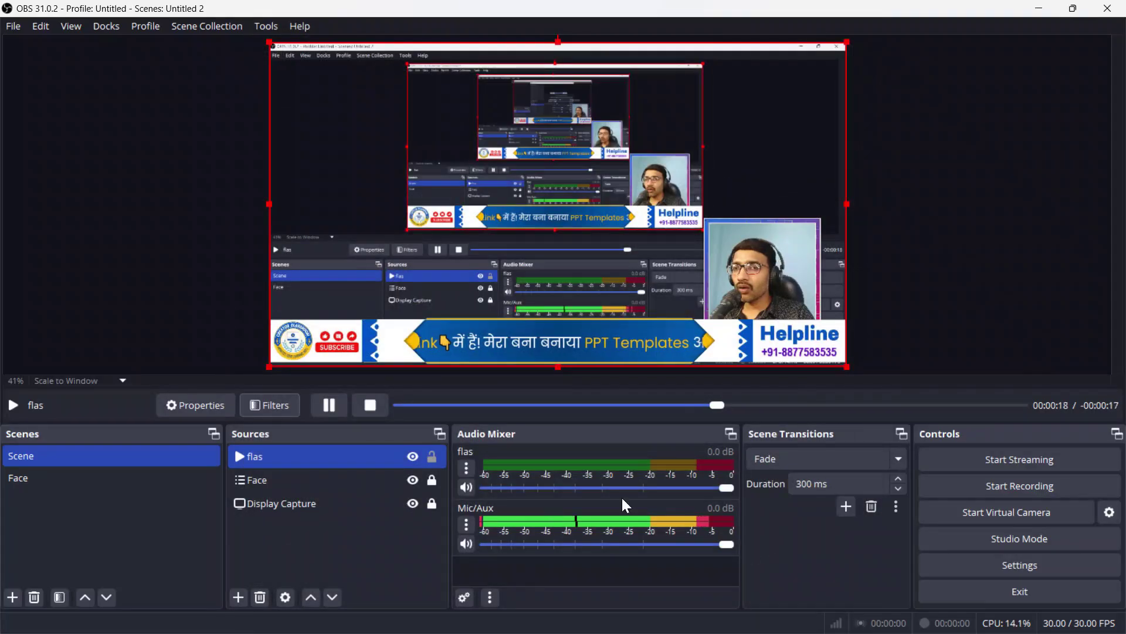
click(434, 457)
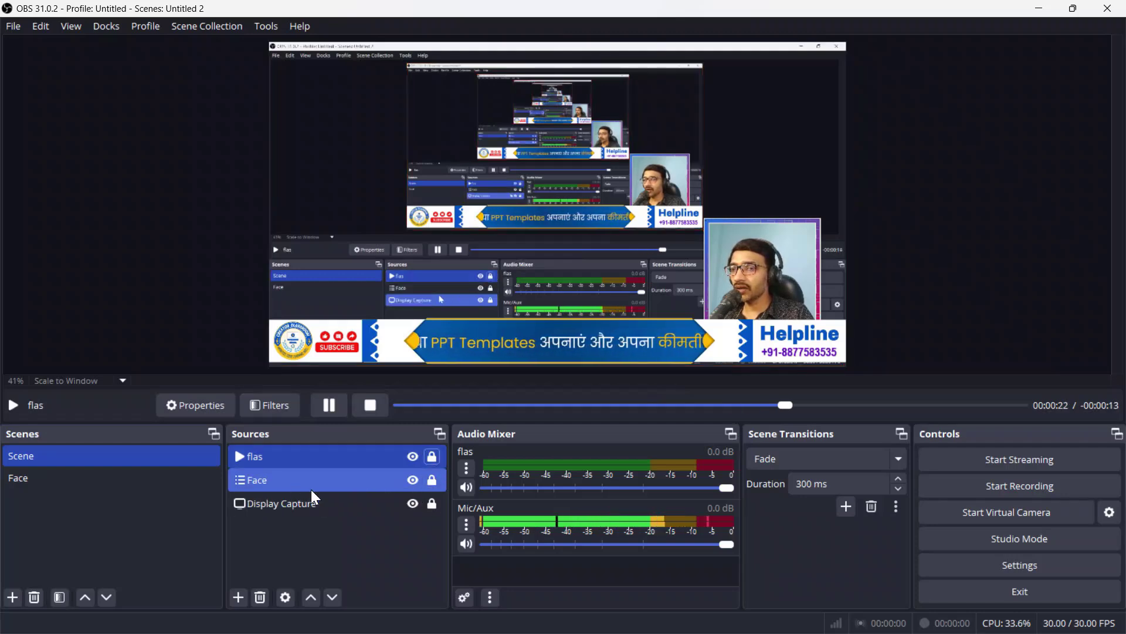
click(294, 484)
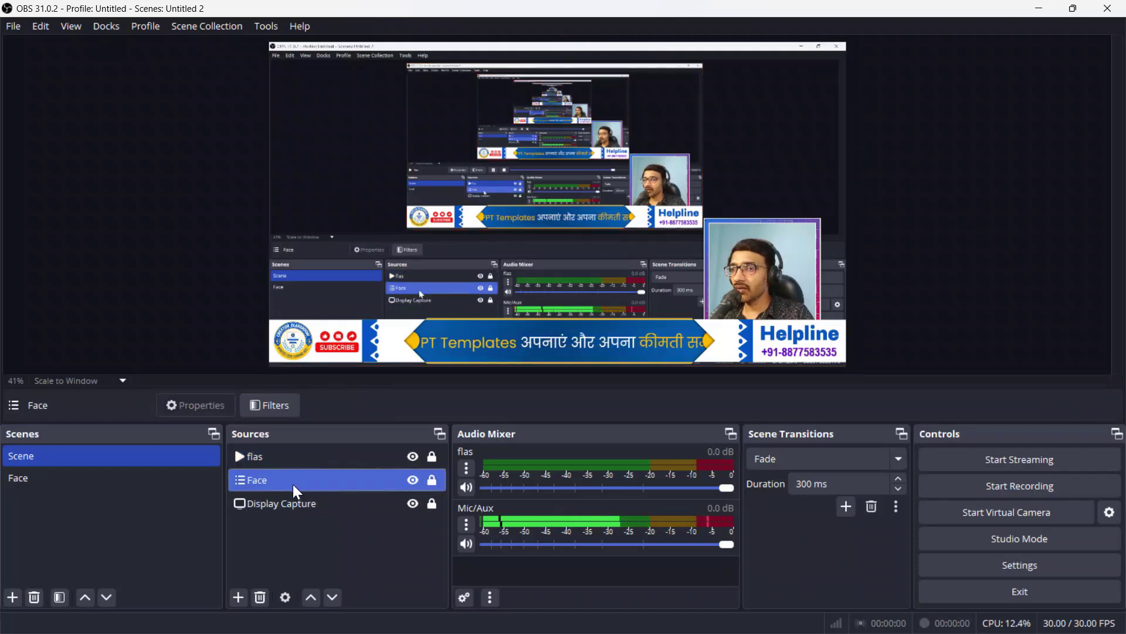
click(428, 482)
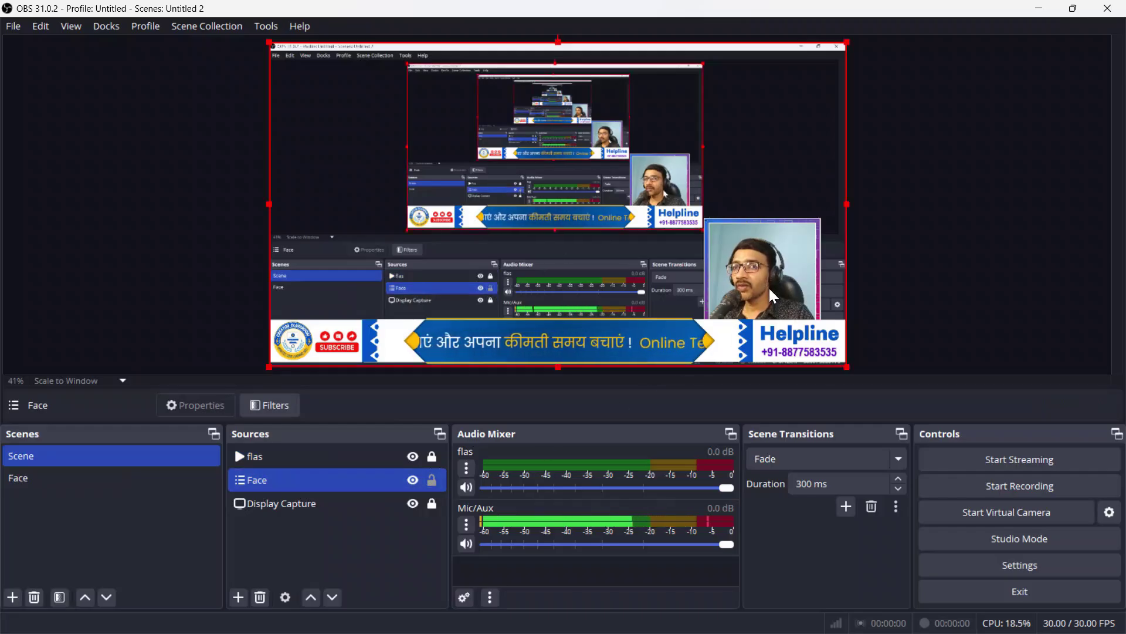
drag(771, 298, 768, 259)
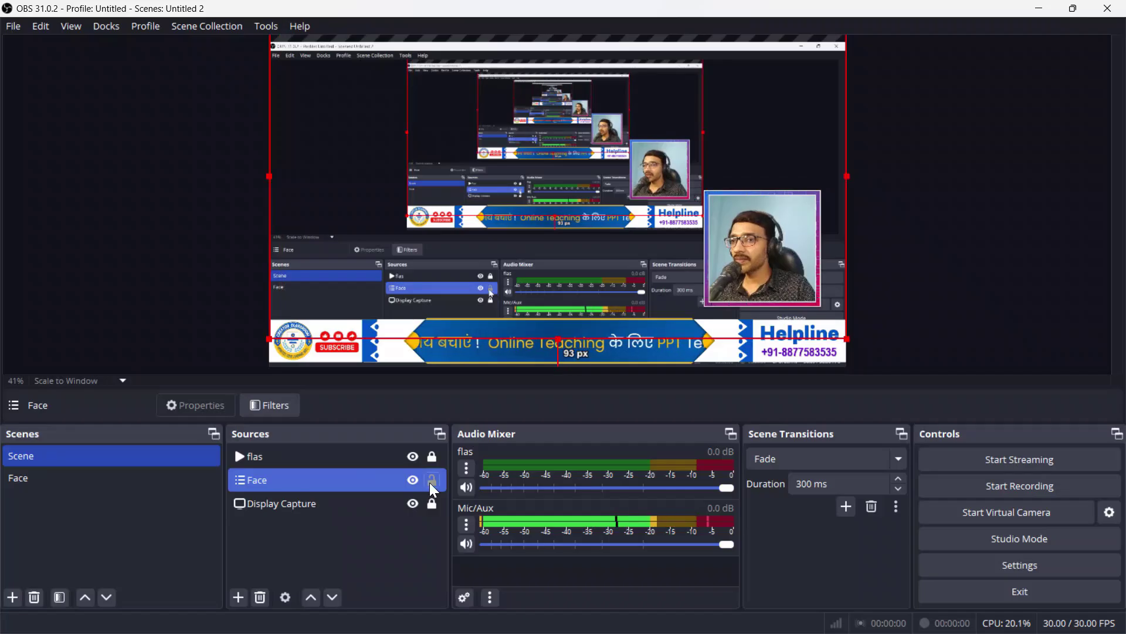
click(430, 481)
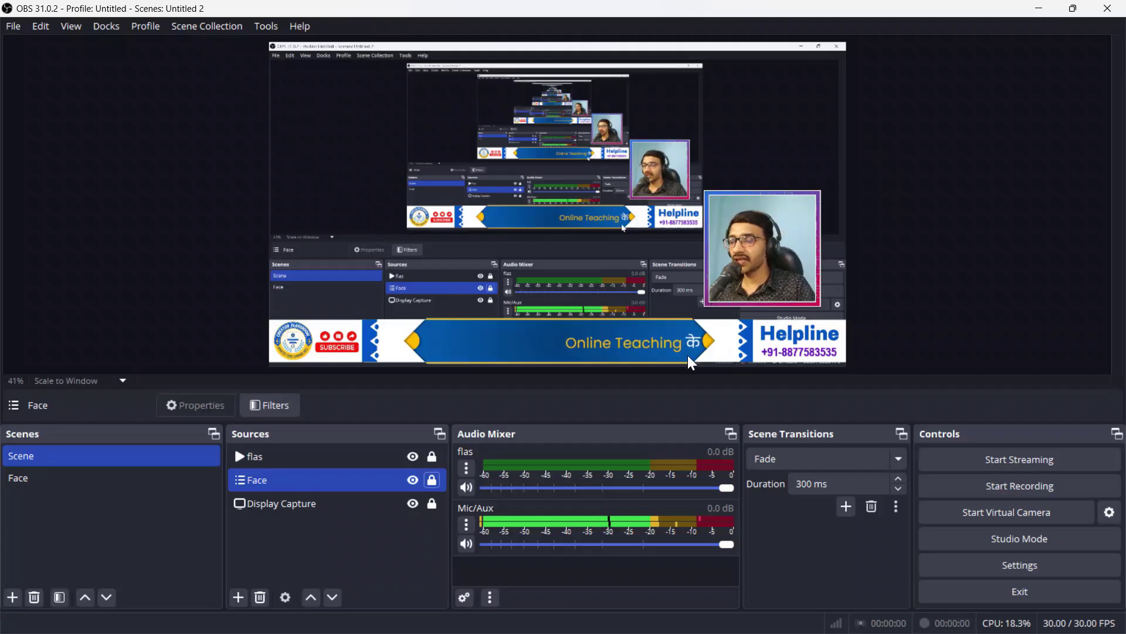
click(176, 478)
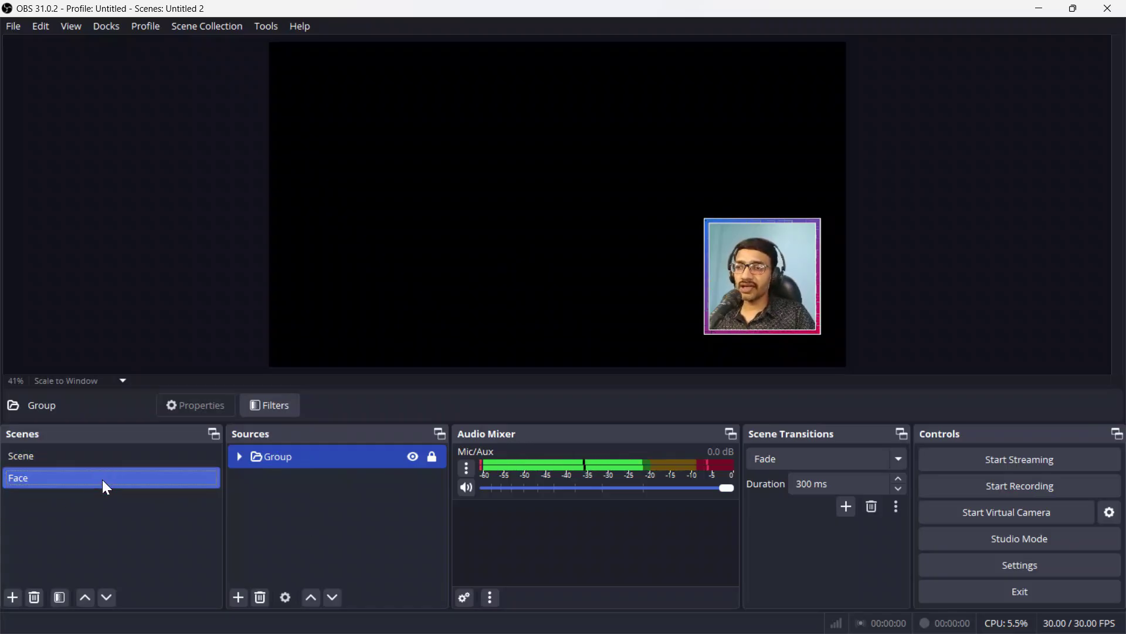
Step: Remove the Face scene, confirming the deletion, and exit OBS Studio
key(Delete)
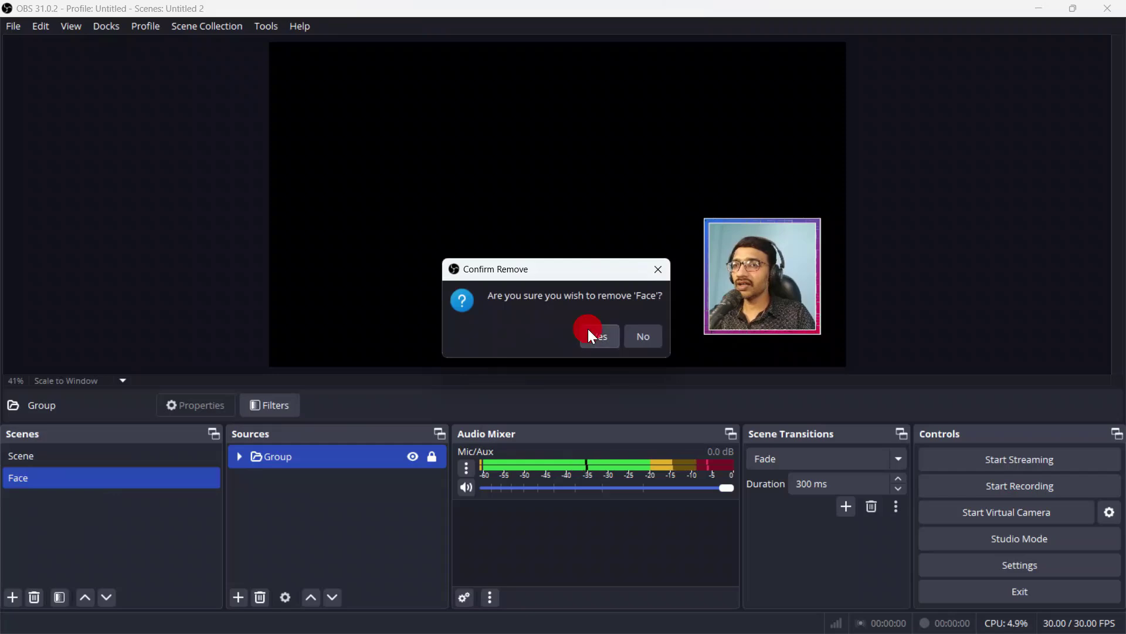
click(588, 335)
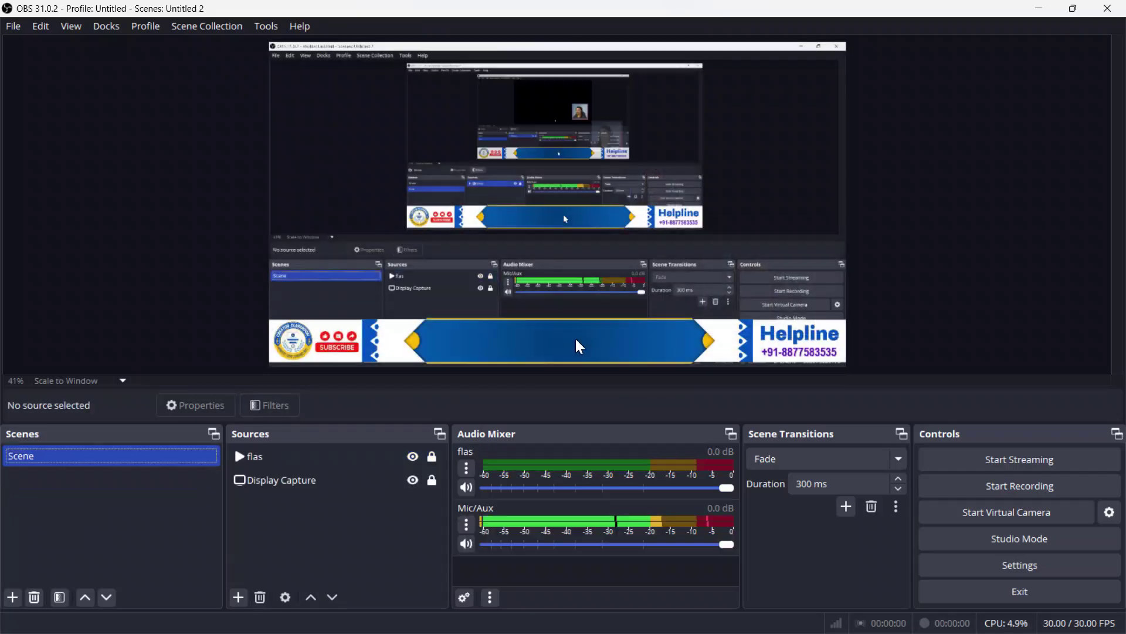
click(1122, 7)
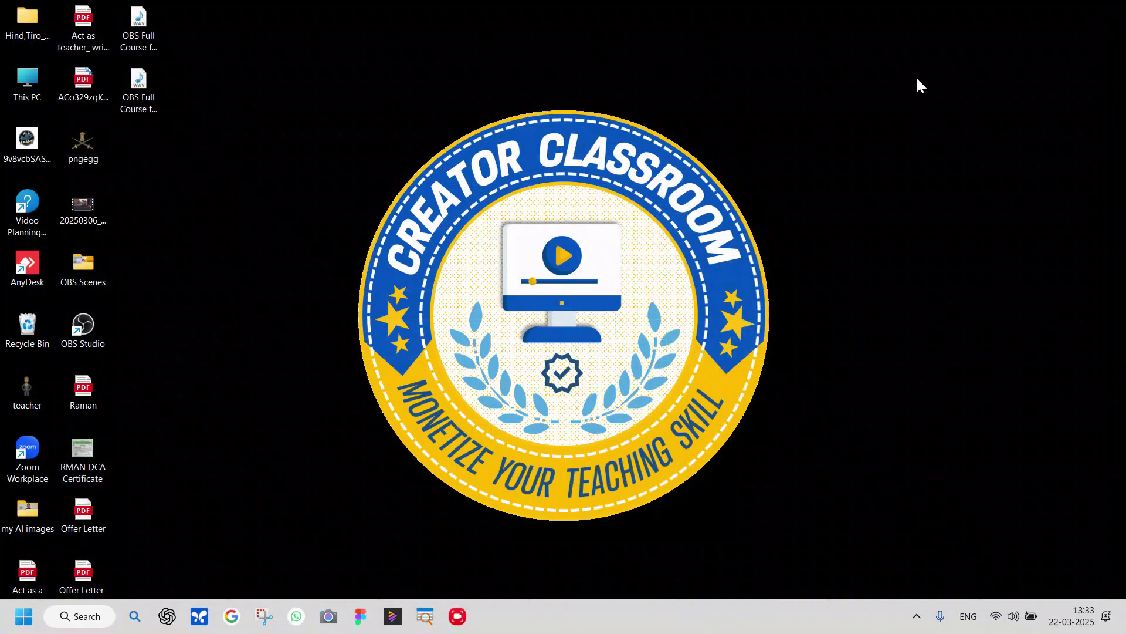
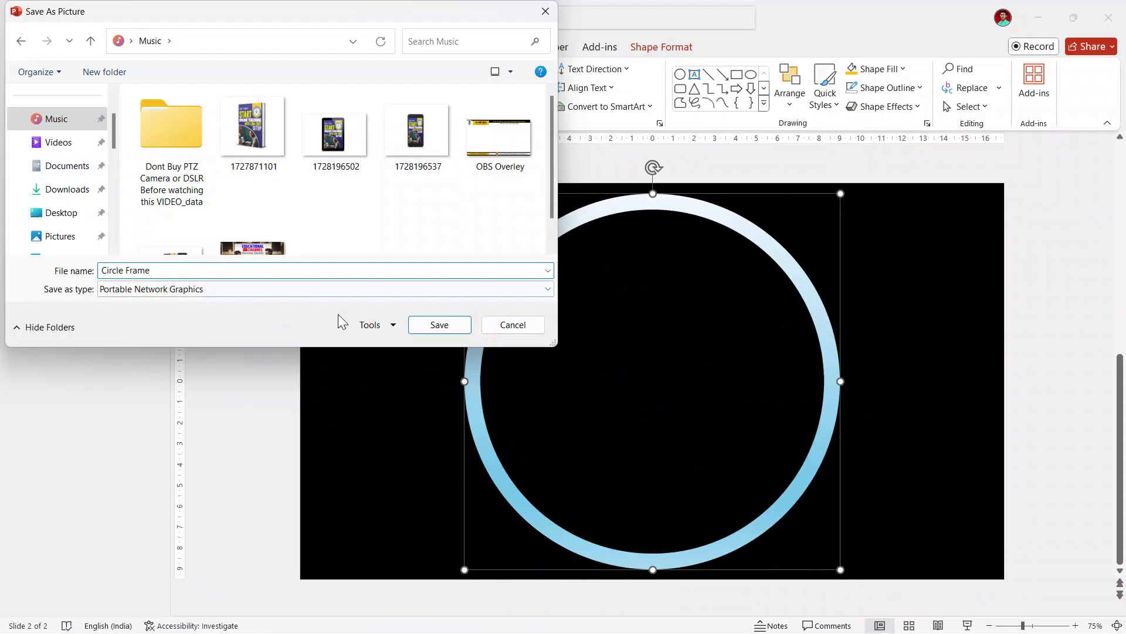
Step: Save the gradient ring as the Circle Frame PNG in Music, then go back to slide 1's white circle
click(446, 324)
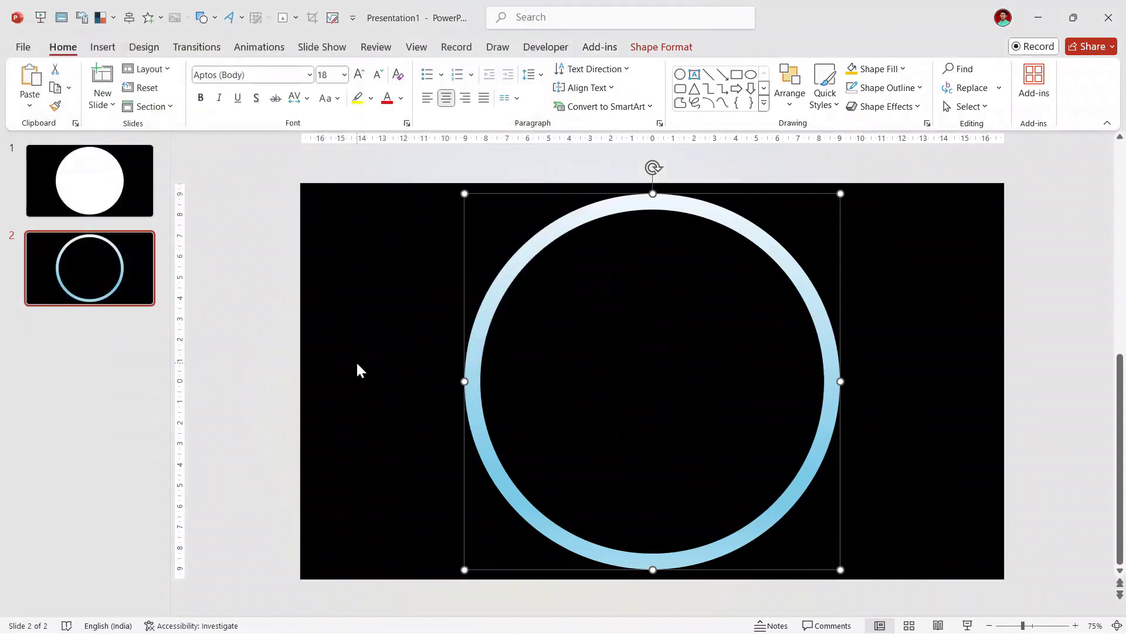
click(376, 329)
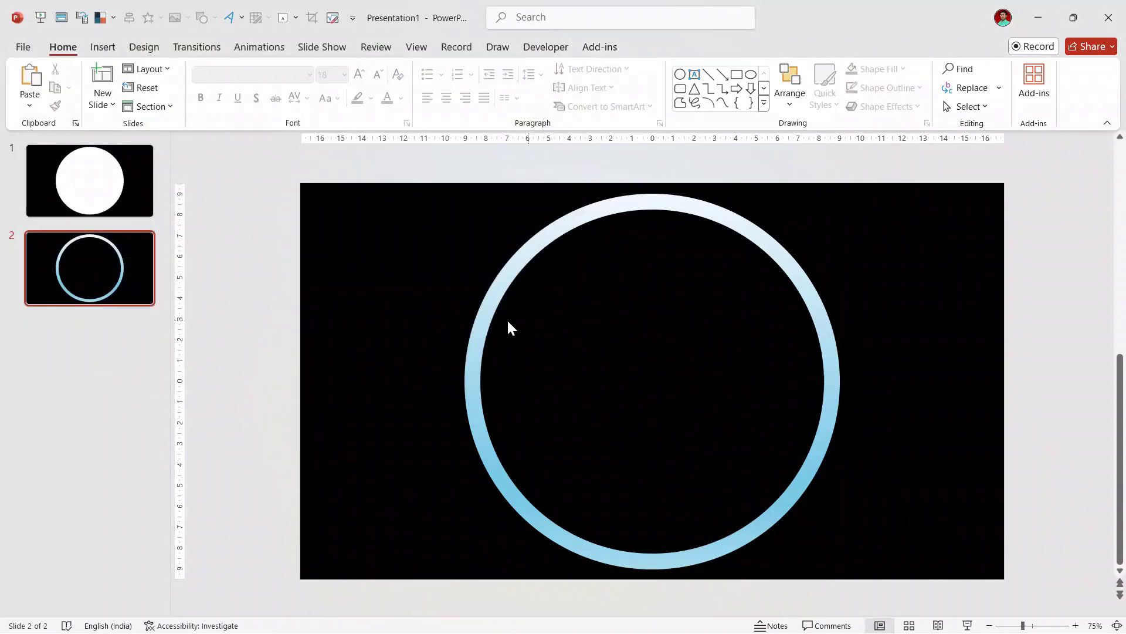
click(92, 193)
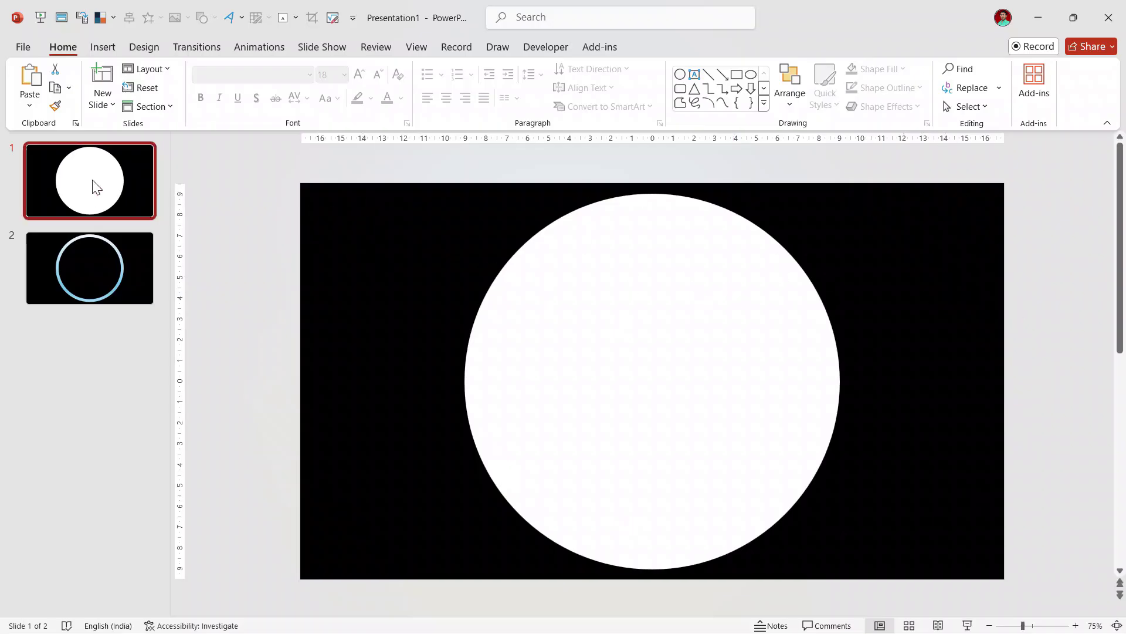
Step: Choose to export the presentation as PNG images through Change File Type
click(22, 47)
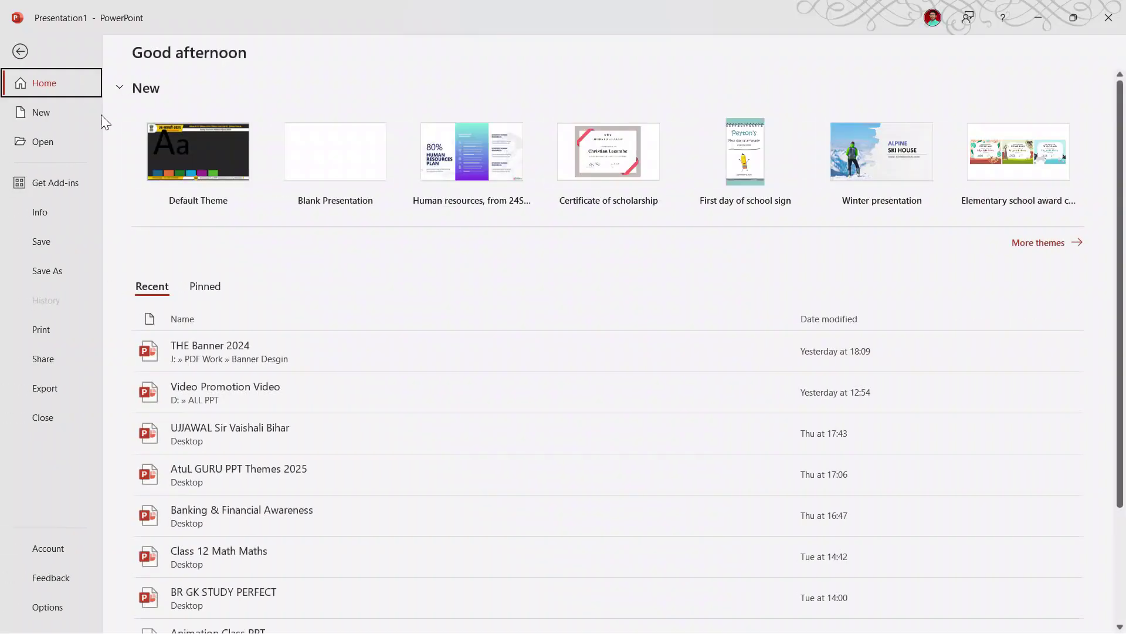
click(62, 389)
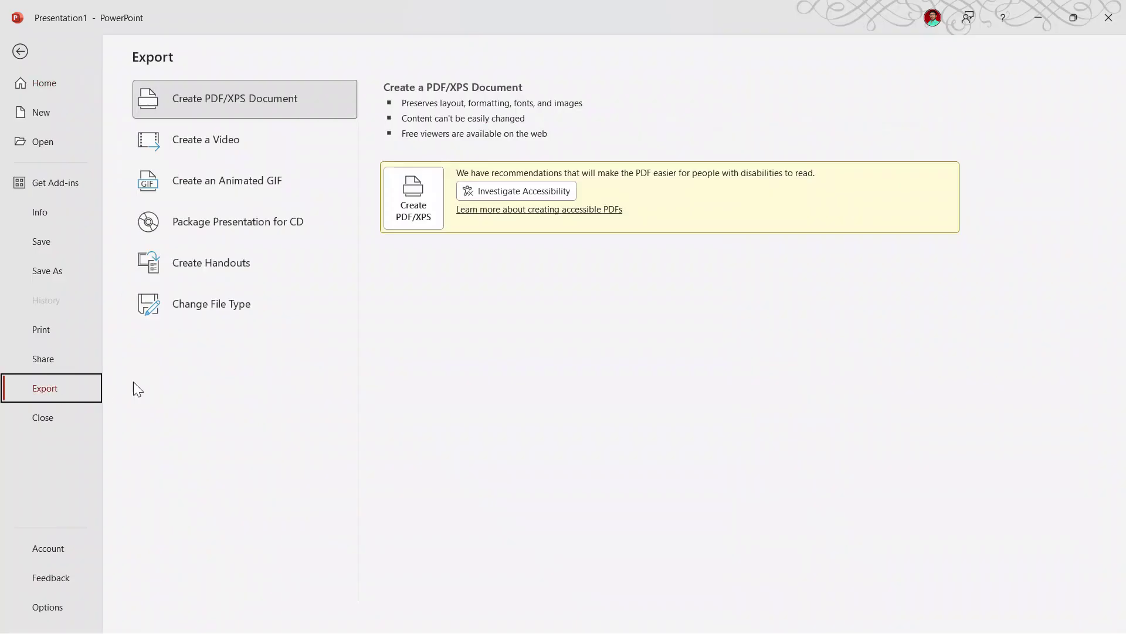
click(226, 310)
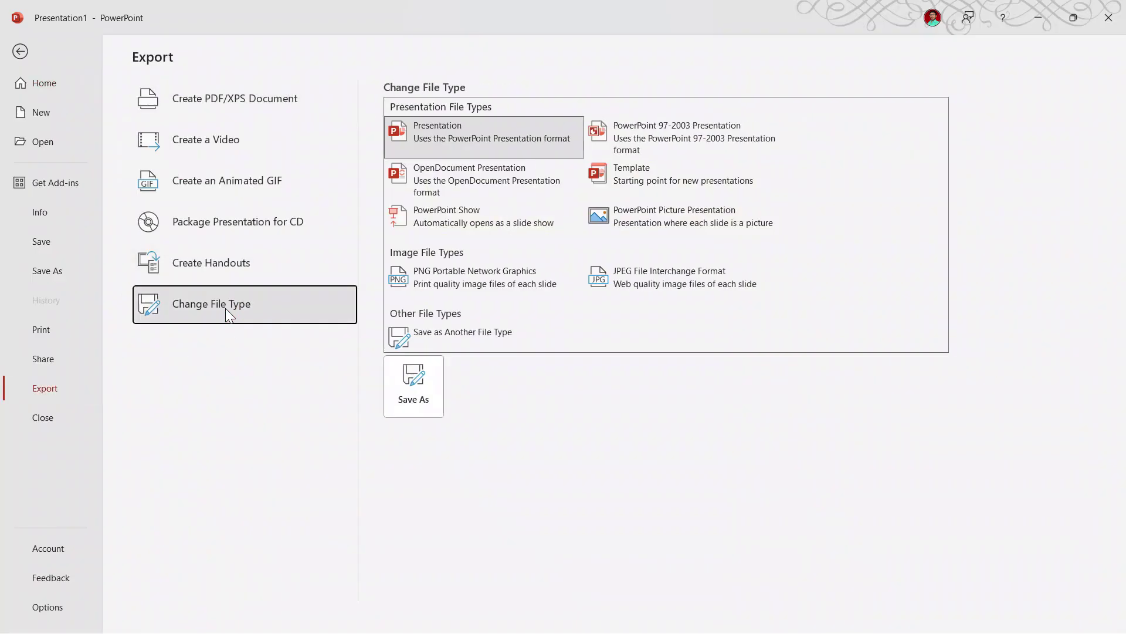
click(486, 281)
double_click(487, 280)
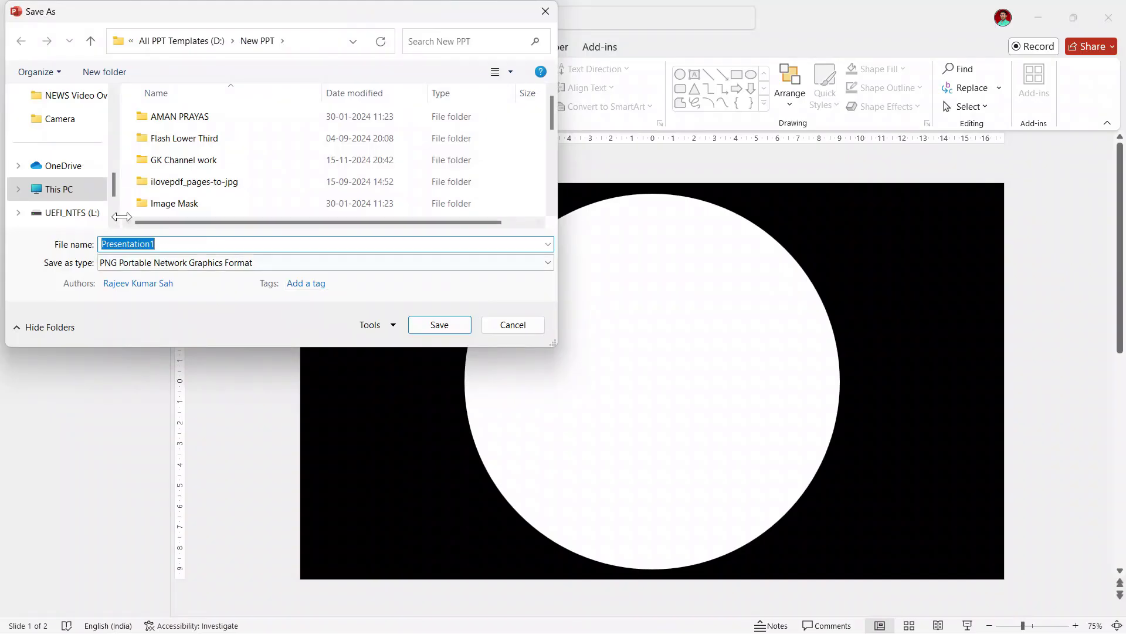
Step: Save only the current slide as the PNG 'Image Mask' in the Music folder
drag(108, 187, 110, 122)
click(53, 121)
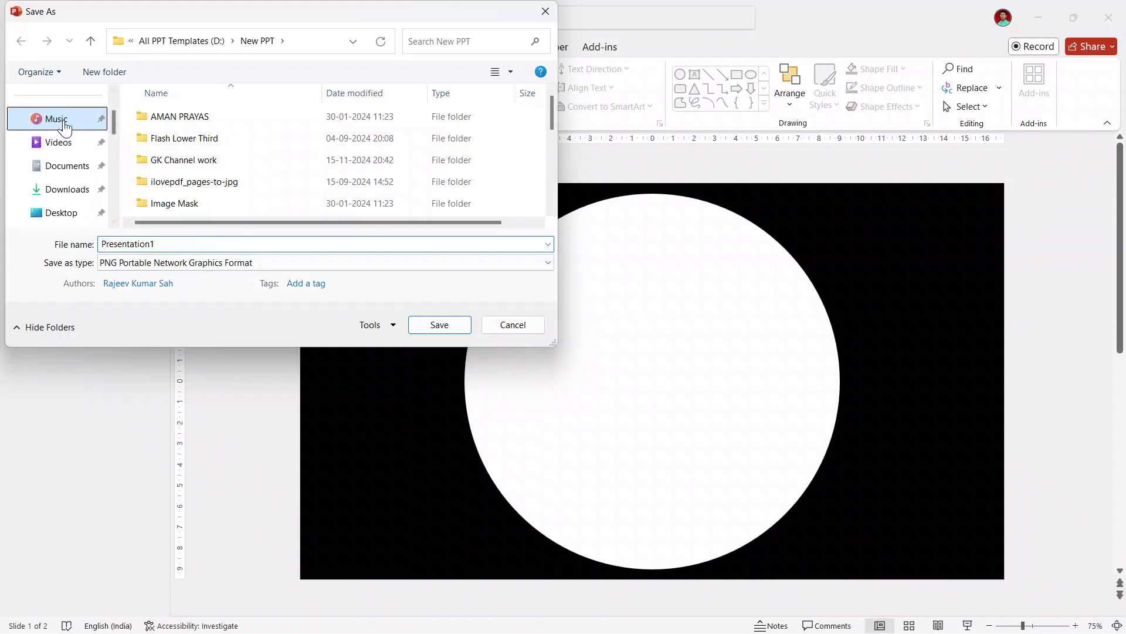
click(197, 243)
text(Image Mask)
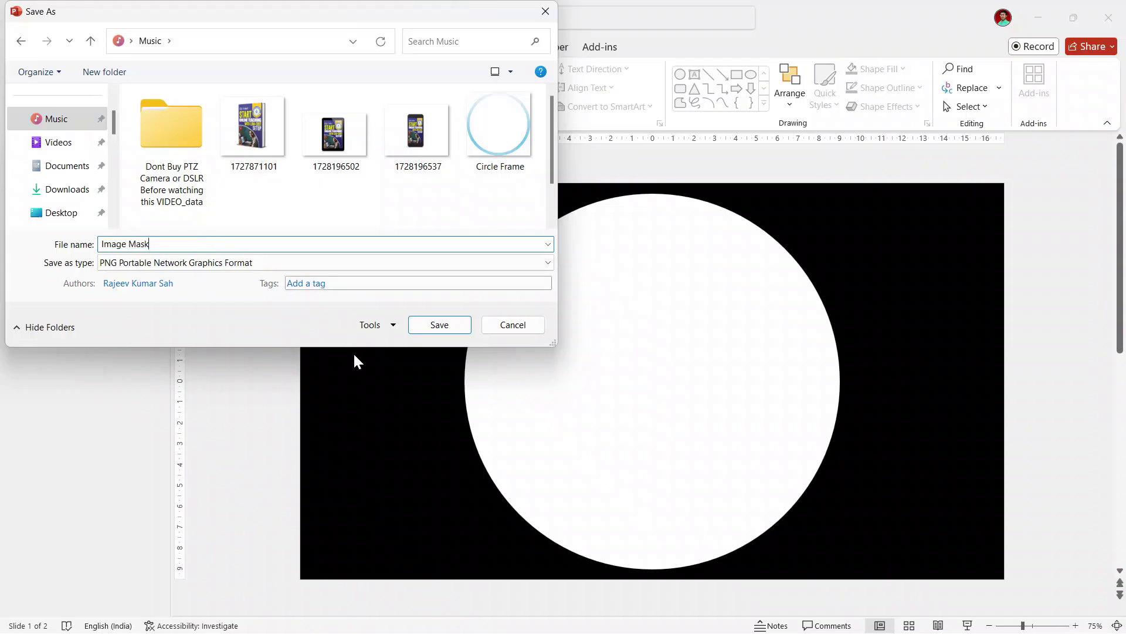
click(447, 326)
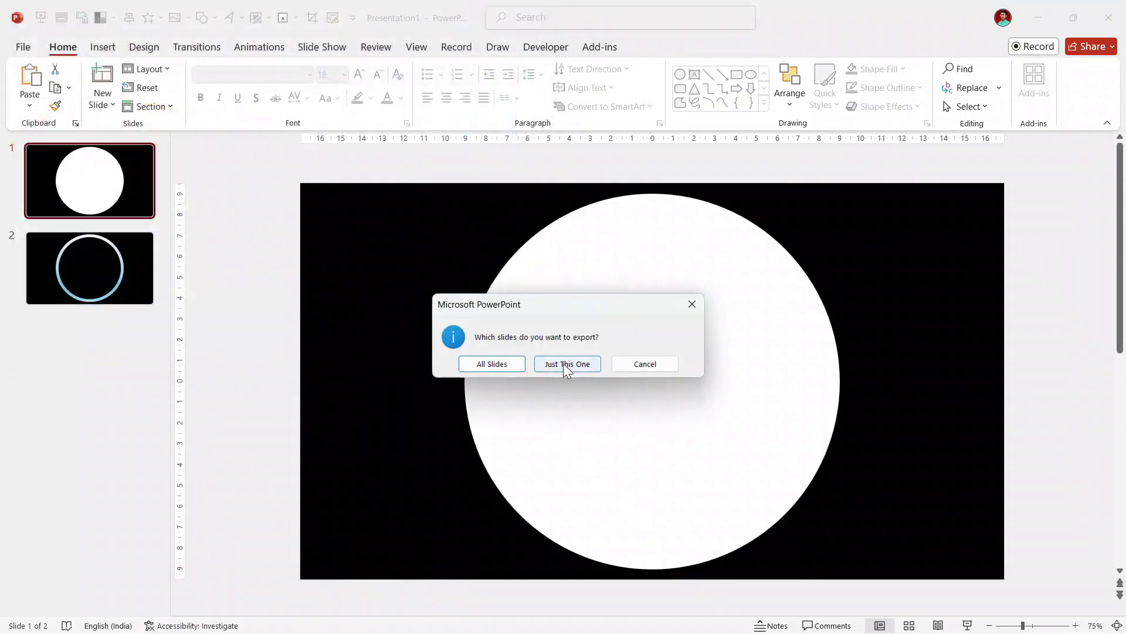
click(575, 360)
click(398, 357)
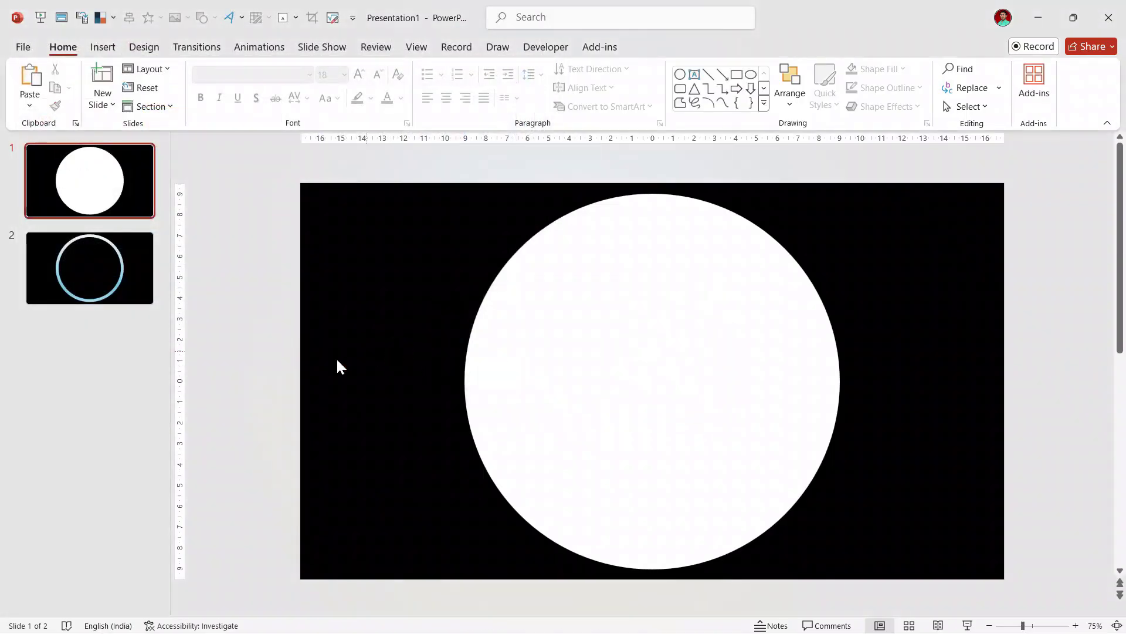
Step: Close PowerPoint without saving, then cut Circle Frame, OBS Overley and Image Mask from Music
click(1109, 17)
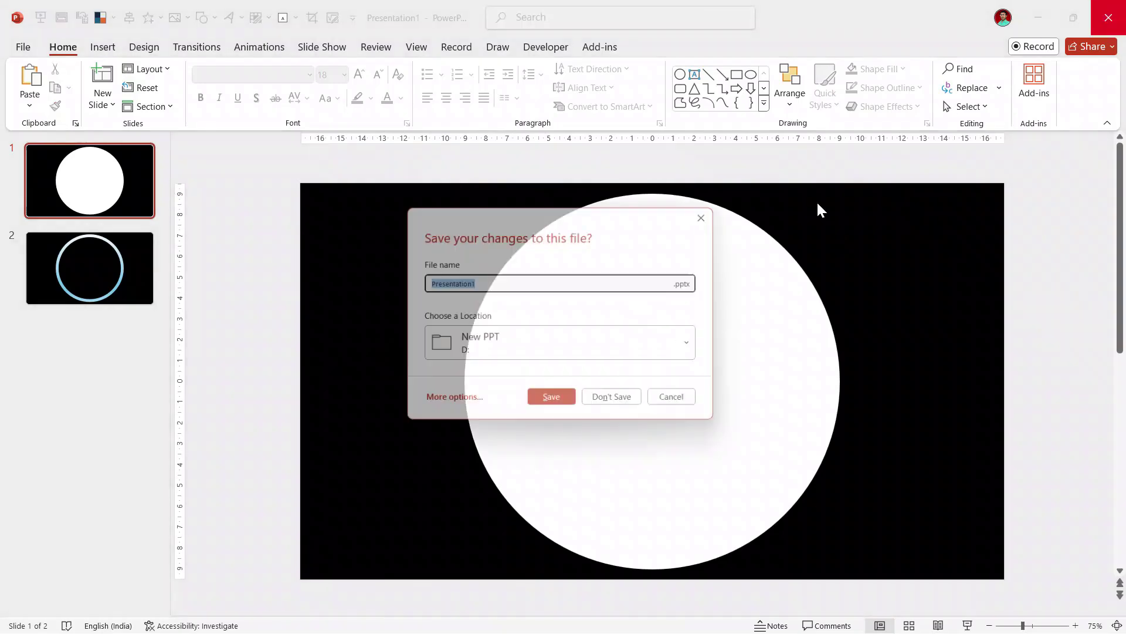
click(627, 403)
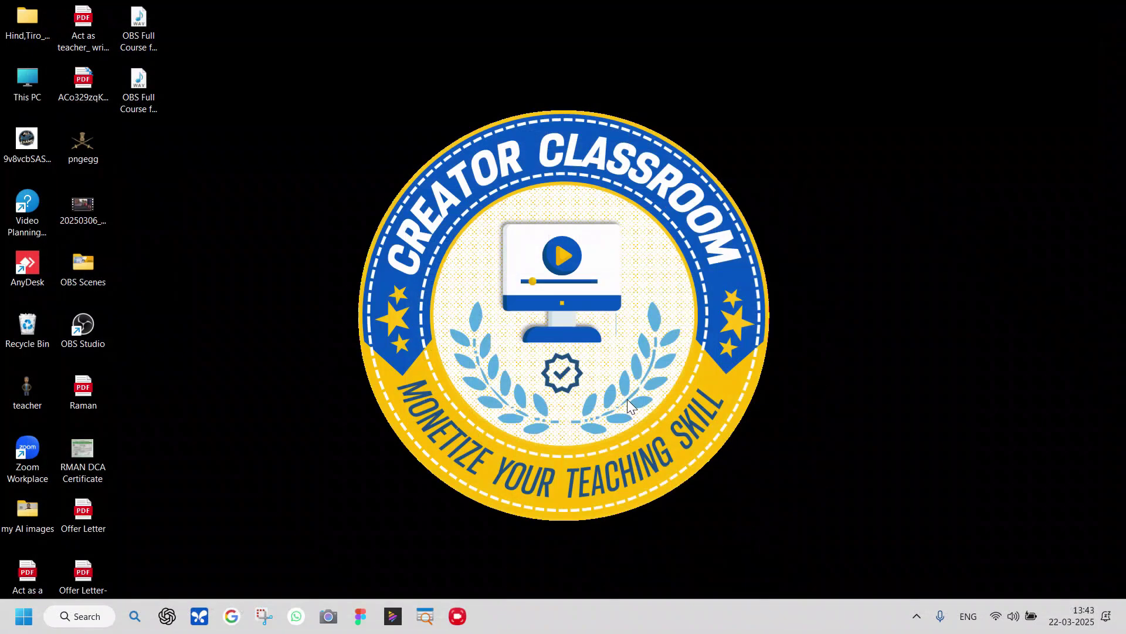
double_click(29, 80)
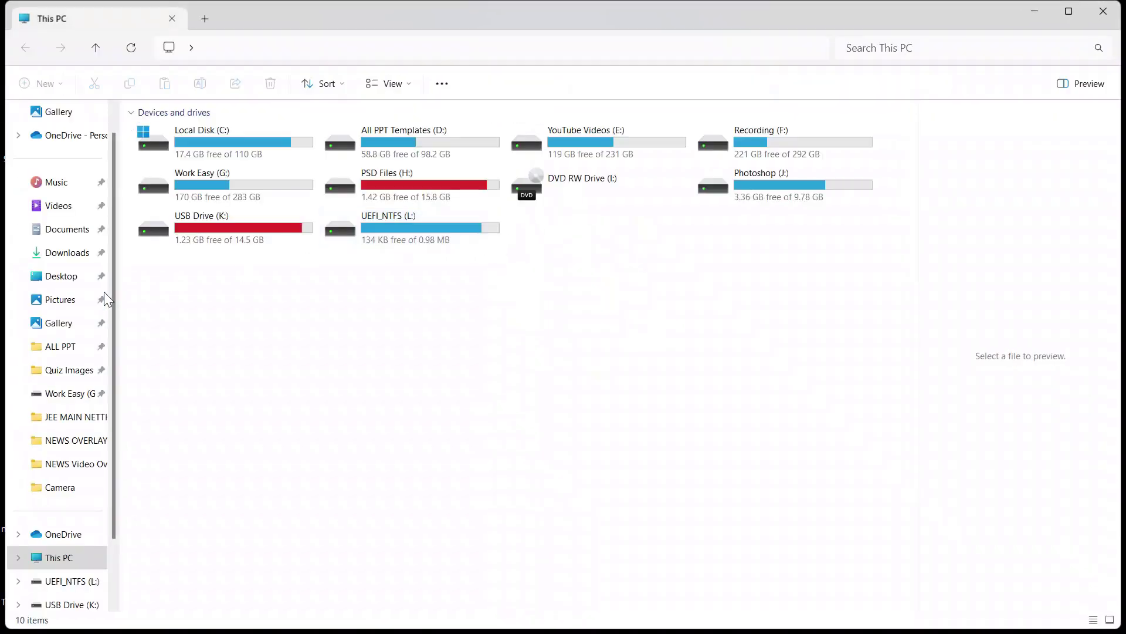
click(67, 182)
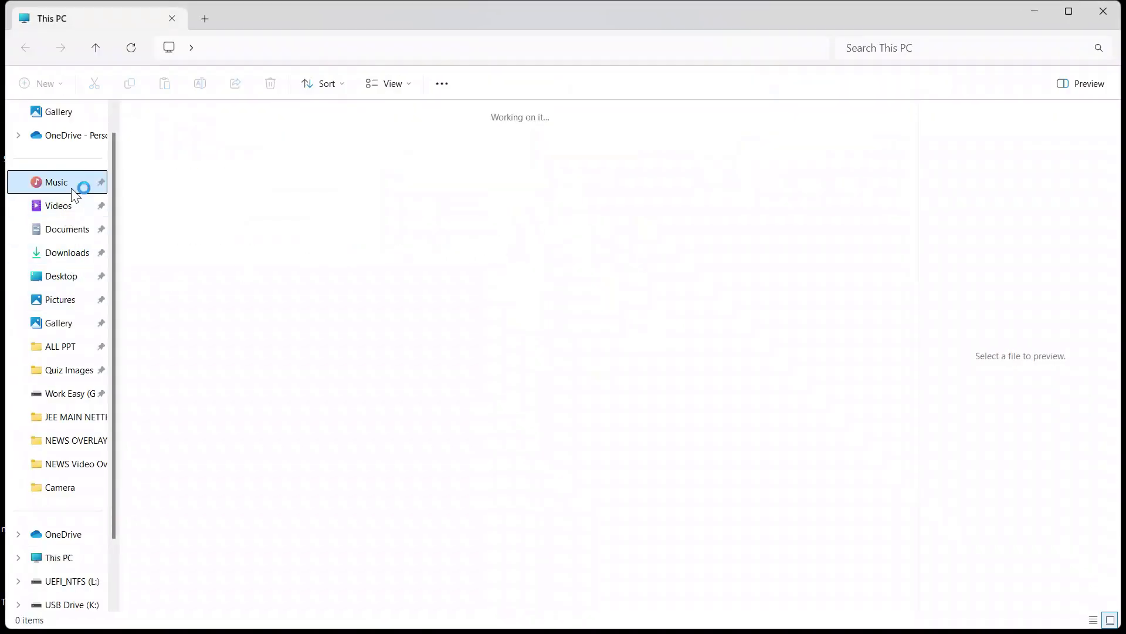
click(169, 271)
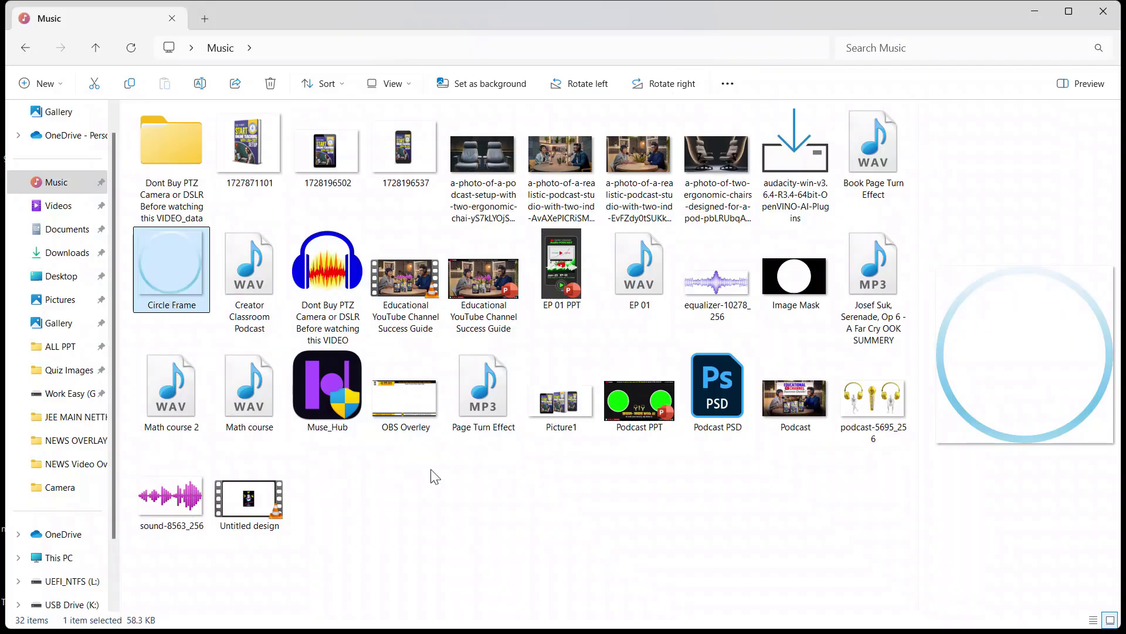
ctrl+click(420, 403)
ctrl+click(798, 282)
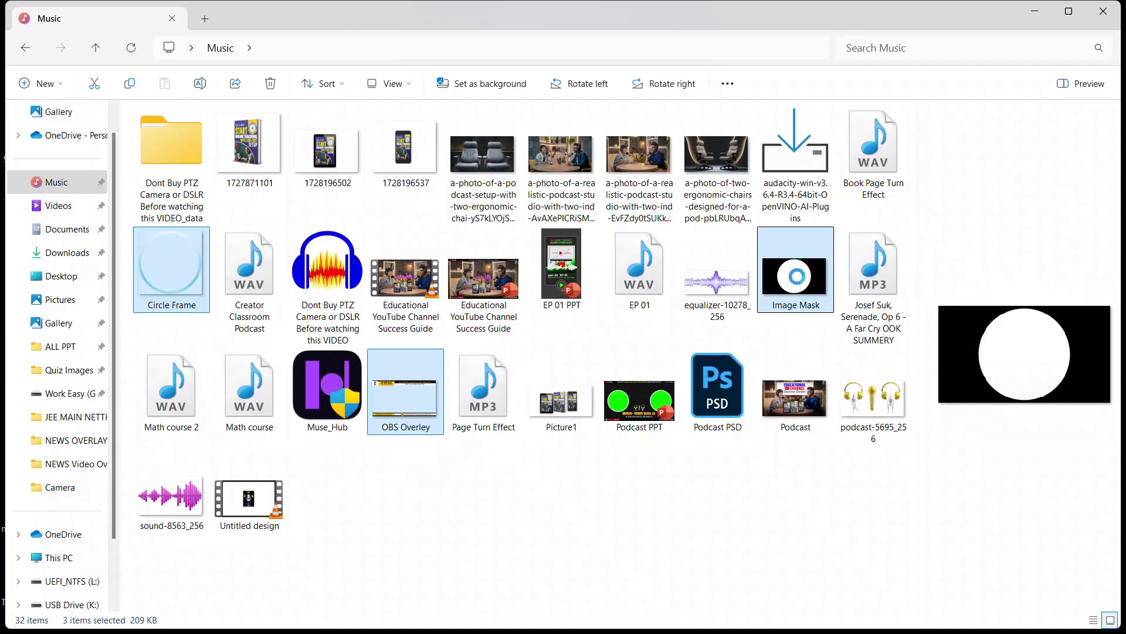
right_click(801, 284)
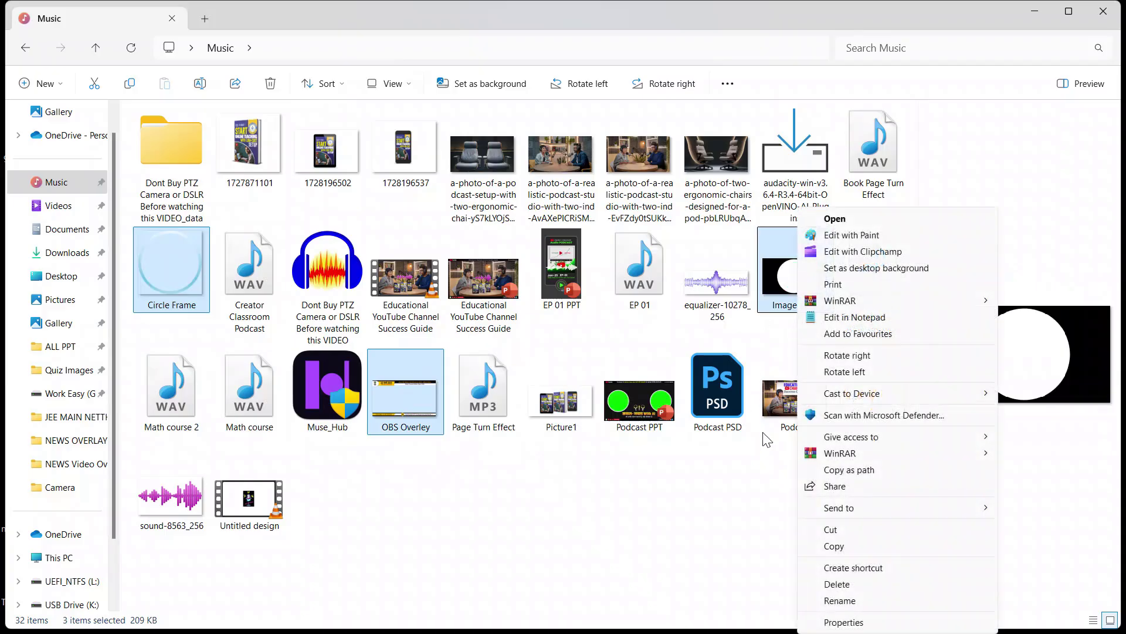
click(851, 531)
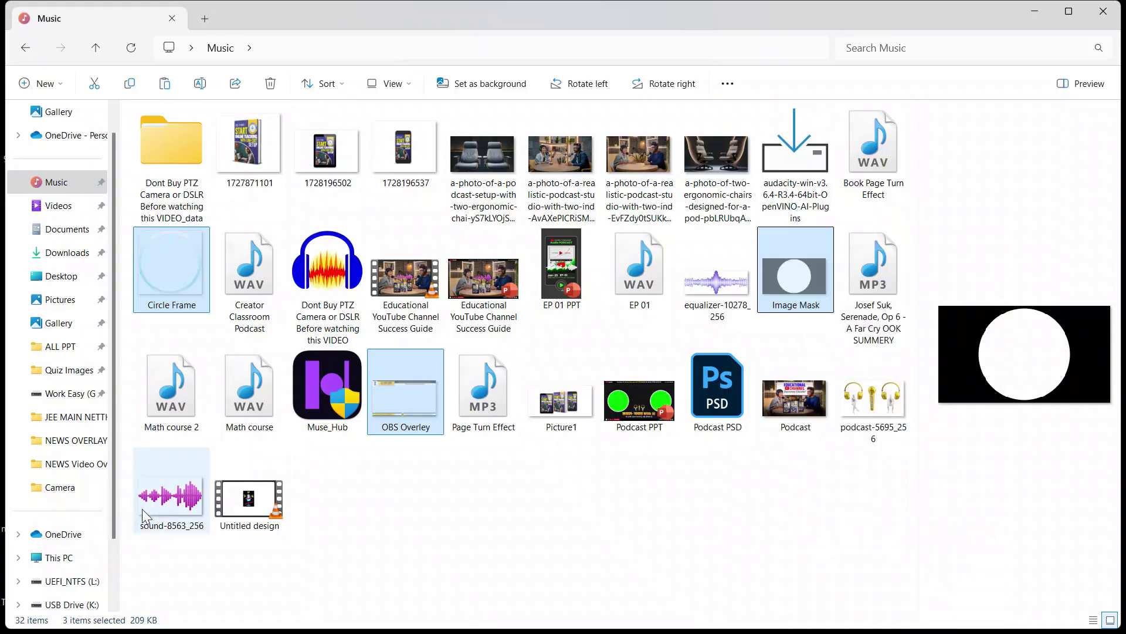
Step: Paste the three images into the Frame Mask folder under C:\Image Mask
click(67, 558)
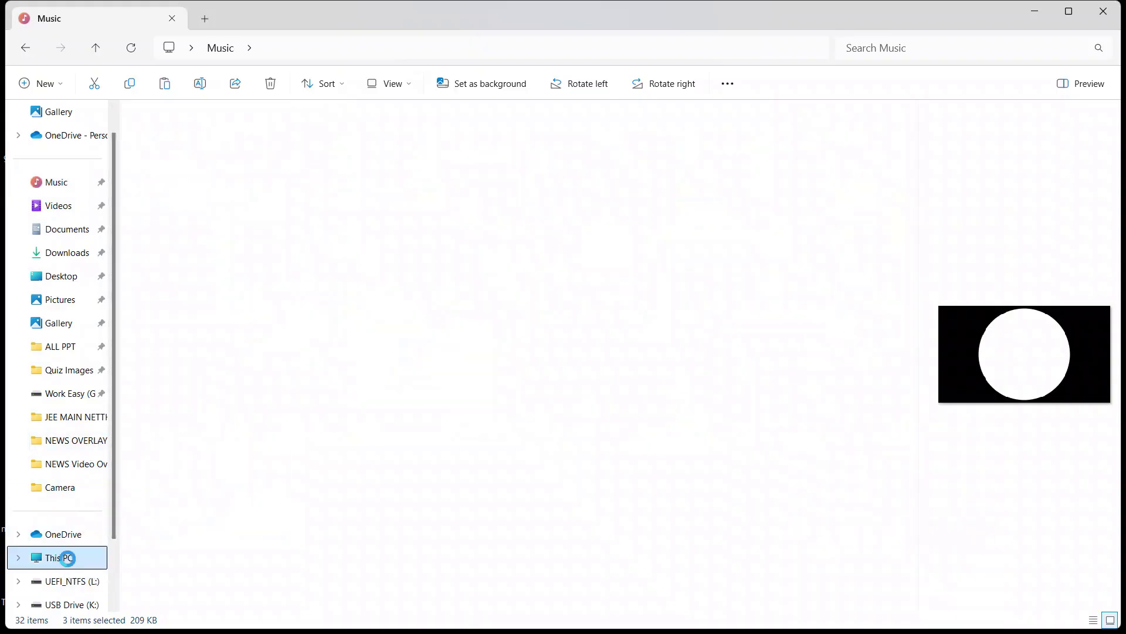
double_click(263, 152)
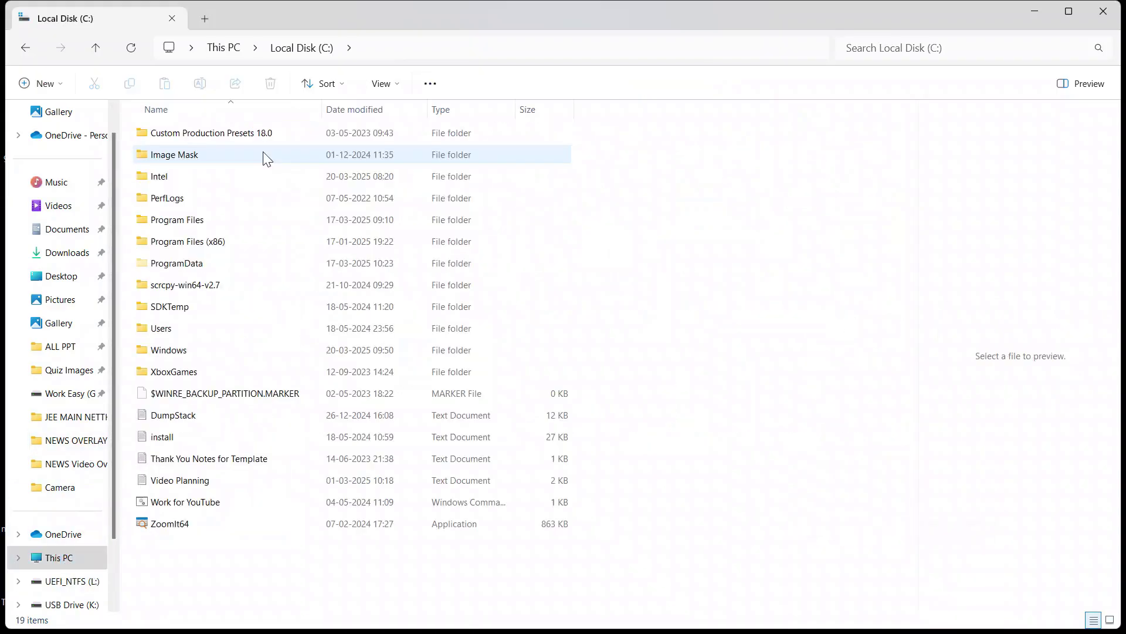
click(227, 155)
double_click(227, 153)
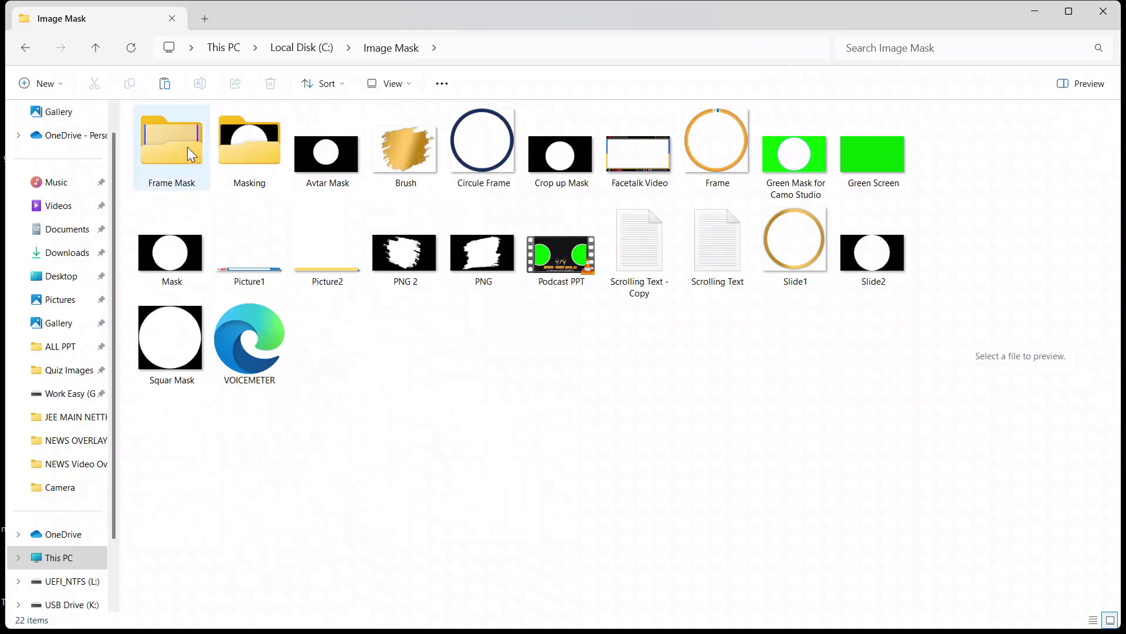
double_click(188, 146)
right_click(353, 262)
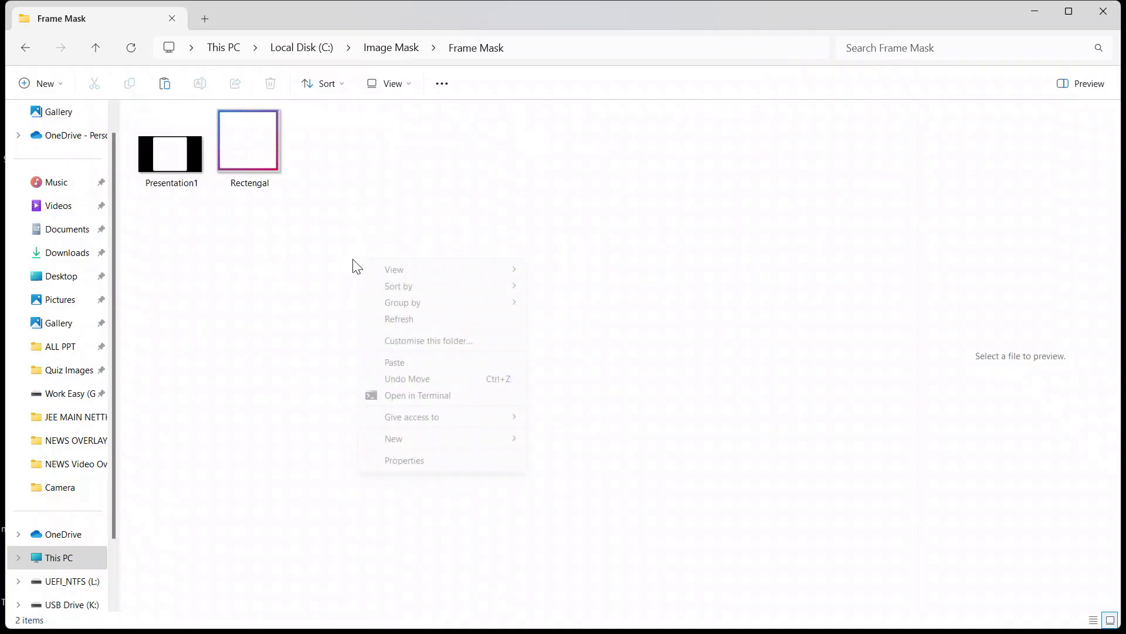
click(412, 363)
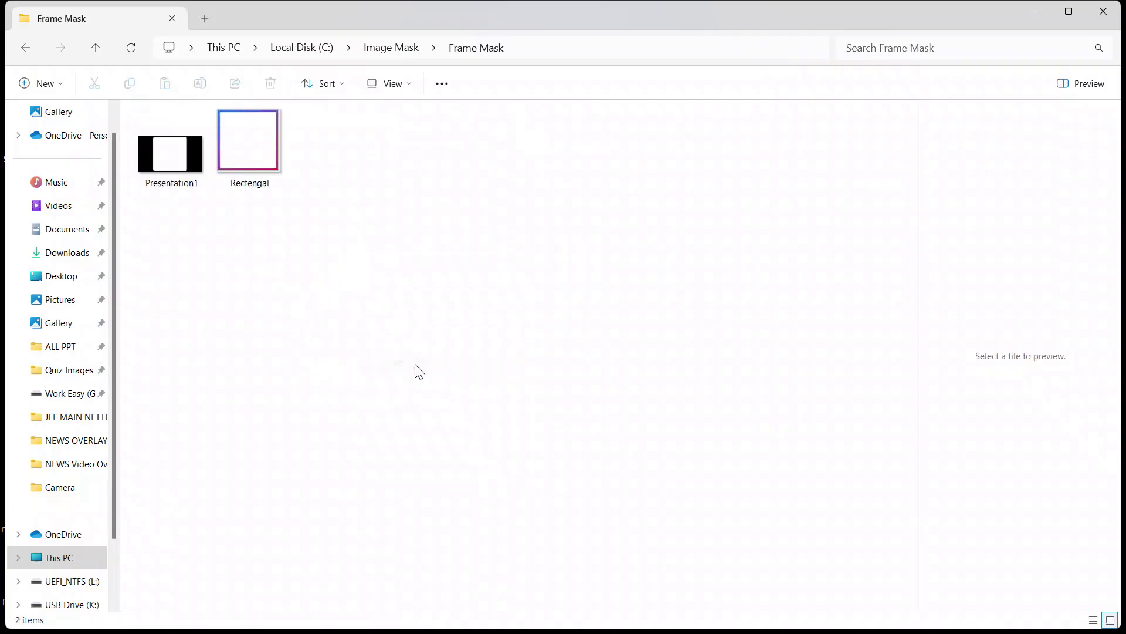
click(420, 361)
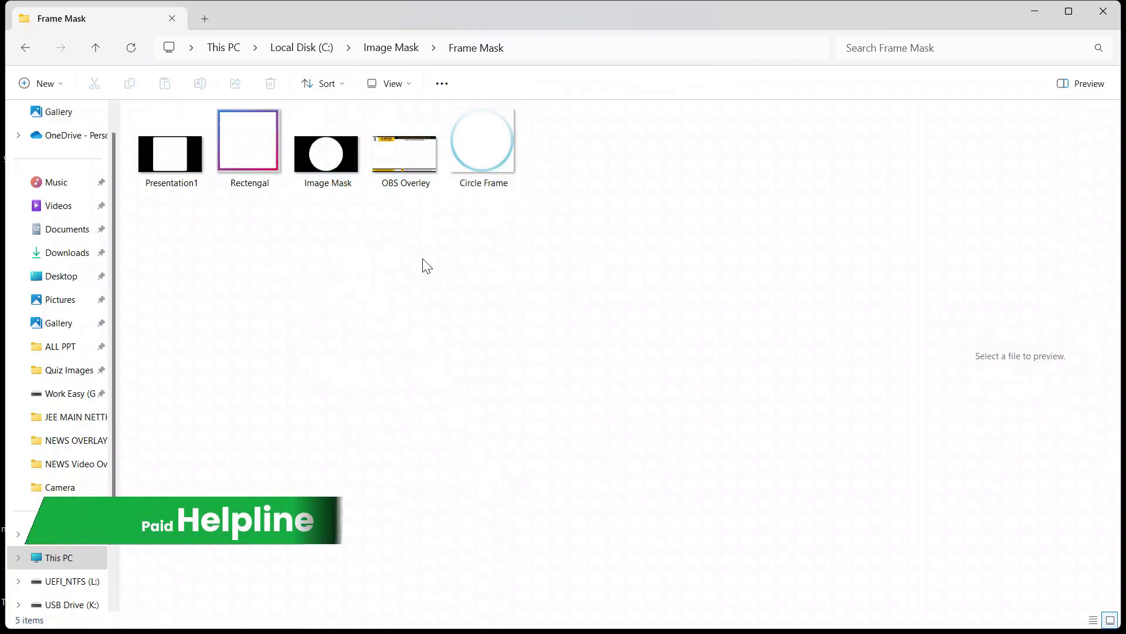
Step: Browse the Presentation1, Image Mask, Rectengal frame, Circle Frame and OBS Overley images, then close the preview
click(176, 158)
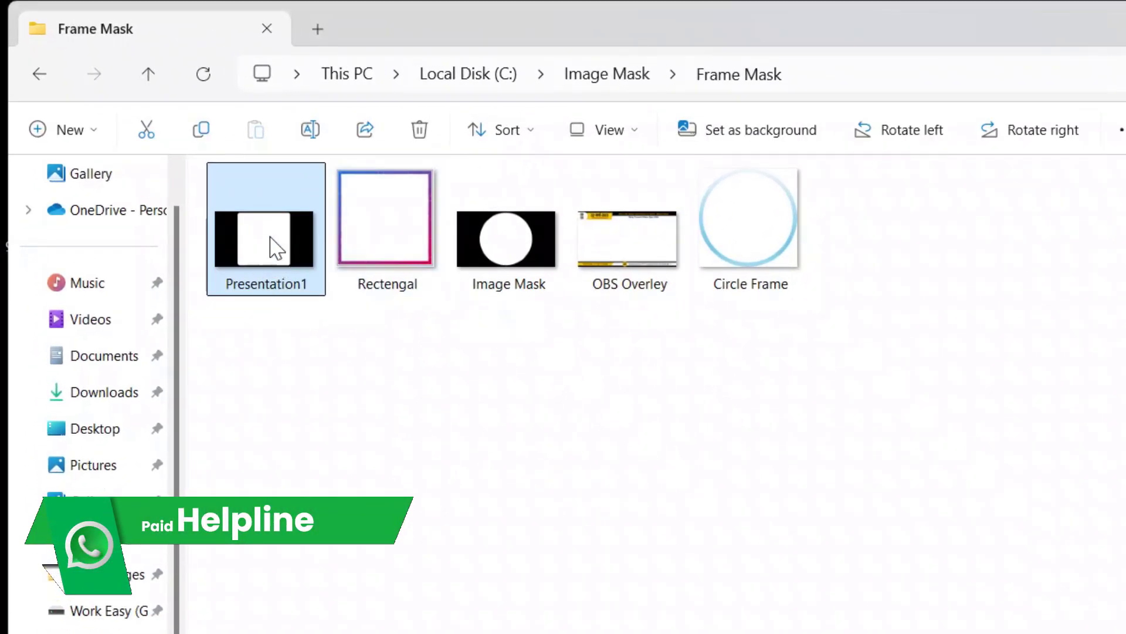
click(512, 245)
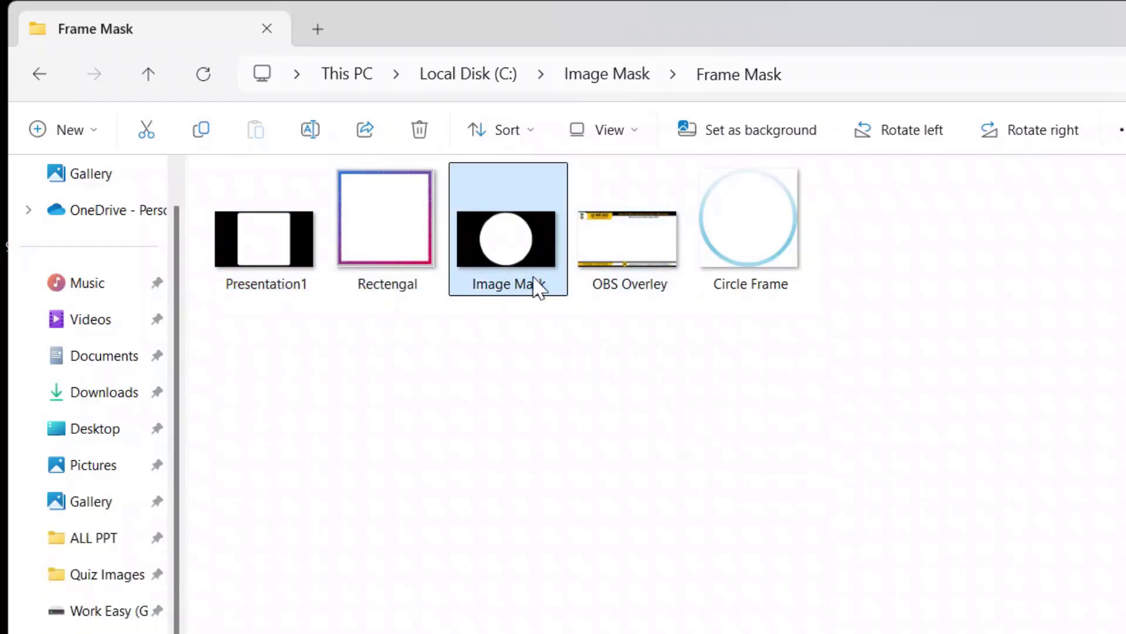
click(284, 259)
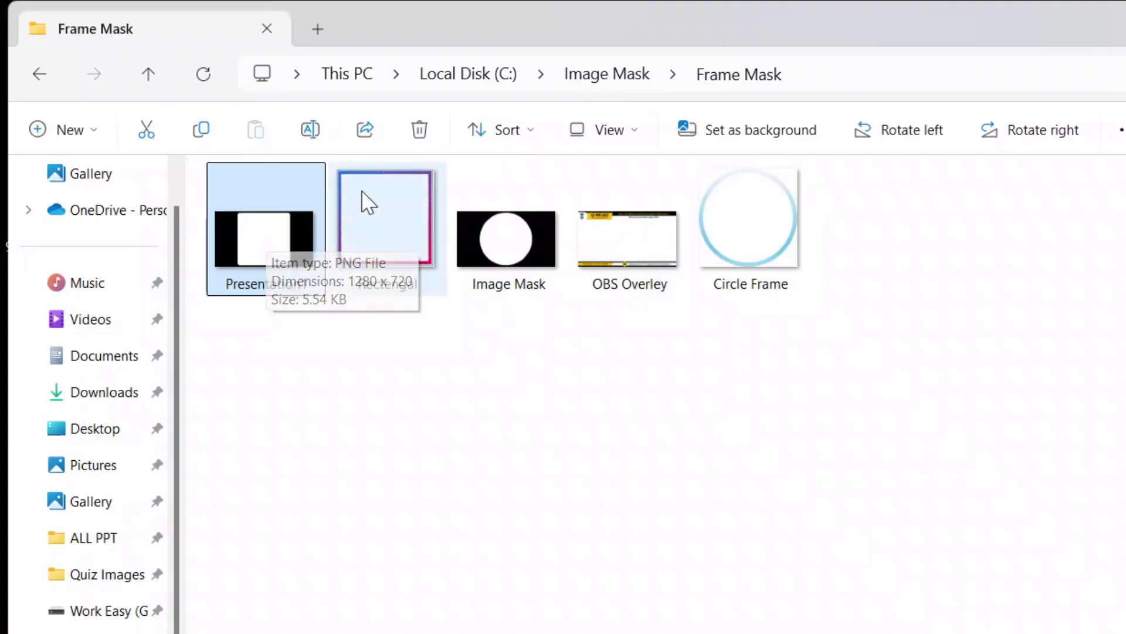
click(393, 184)
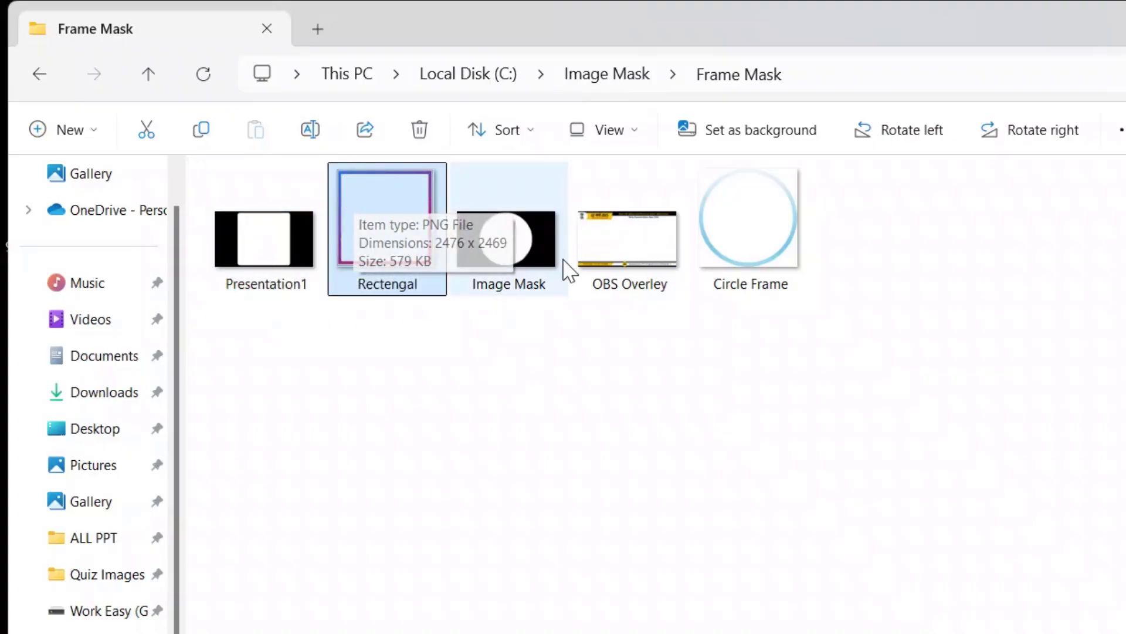
click(512, 199)
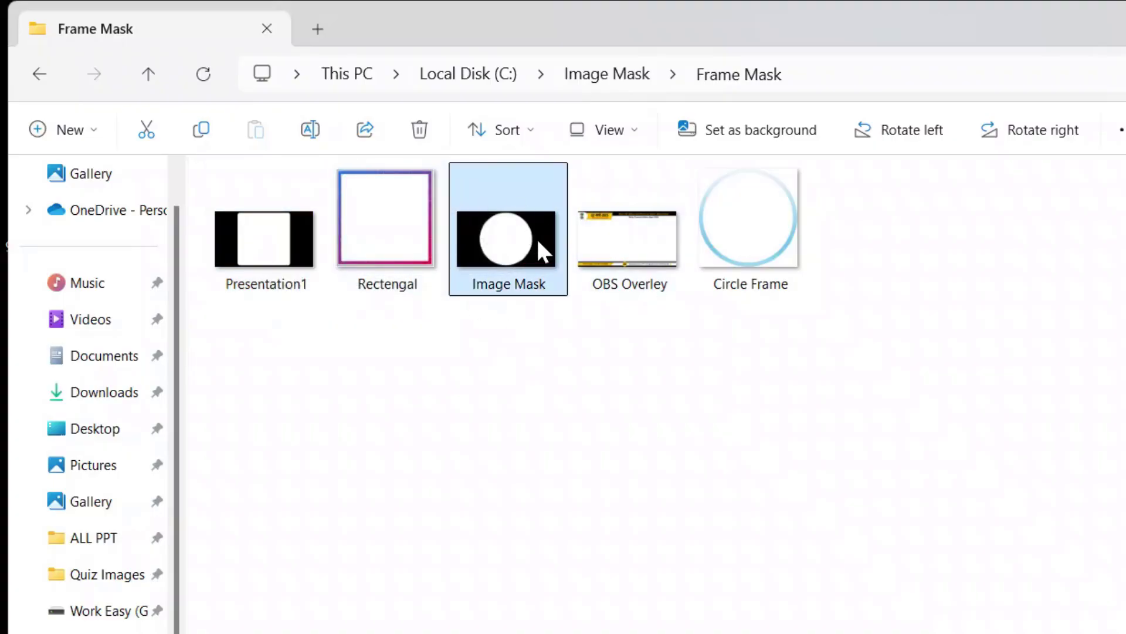
click(792, 226)
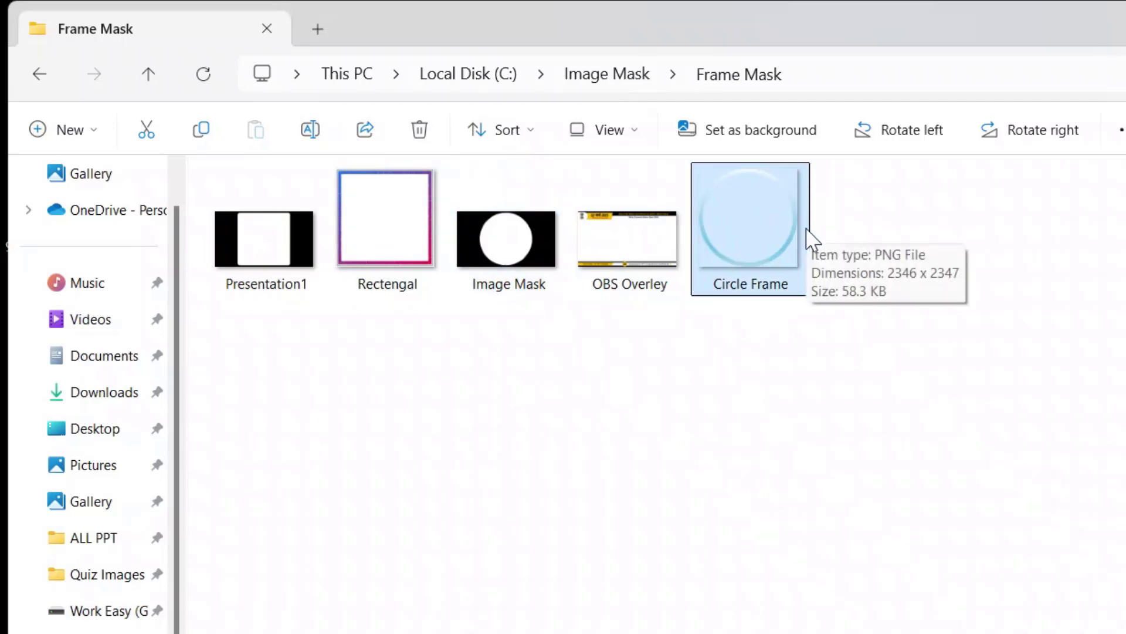
click(636, 243)
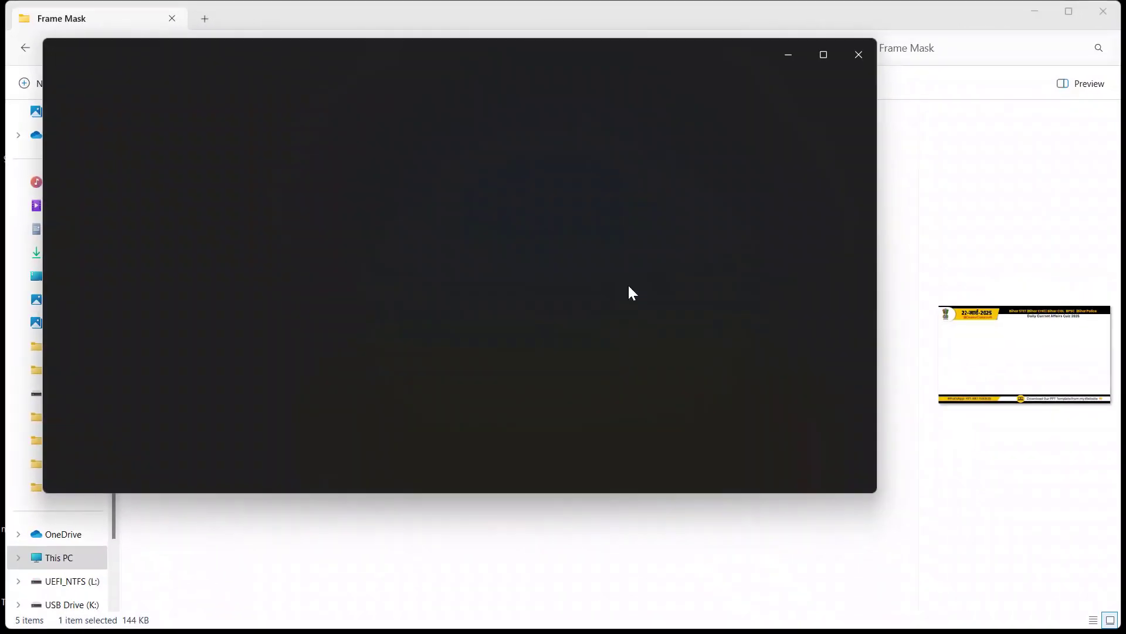
click(868, 56)
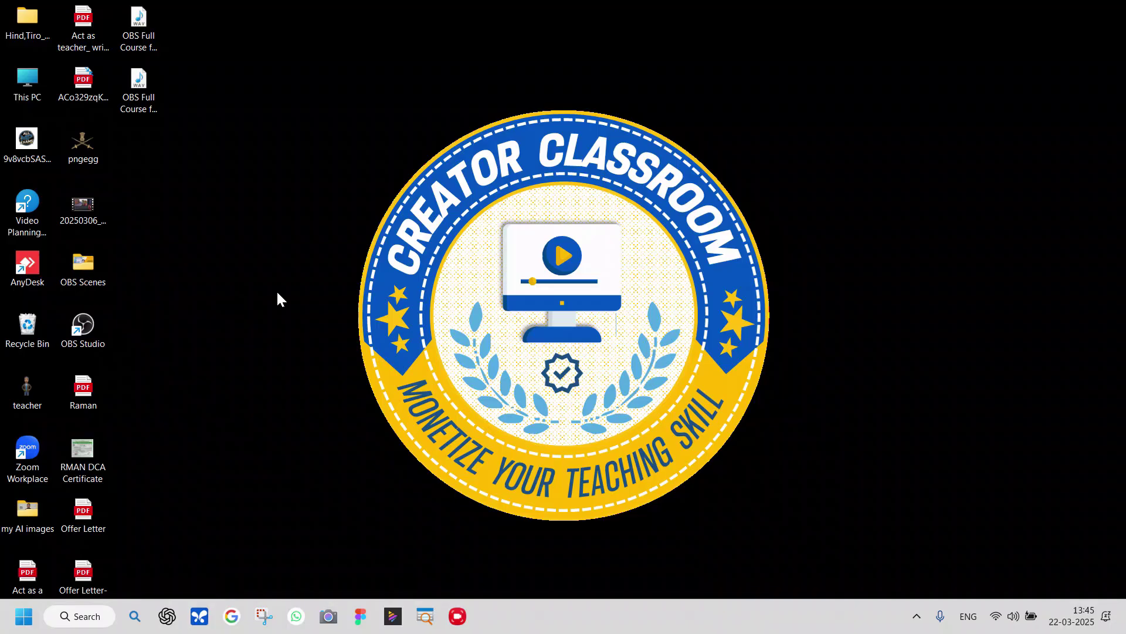
Step: Launch PowerPoint, create a blank presentation, and give its slide the Blank layout
drag(223, 483, 1106, 528)
click(23, 616)
click(22, 616)
click(11, 616)
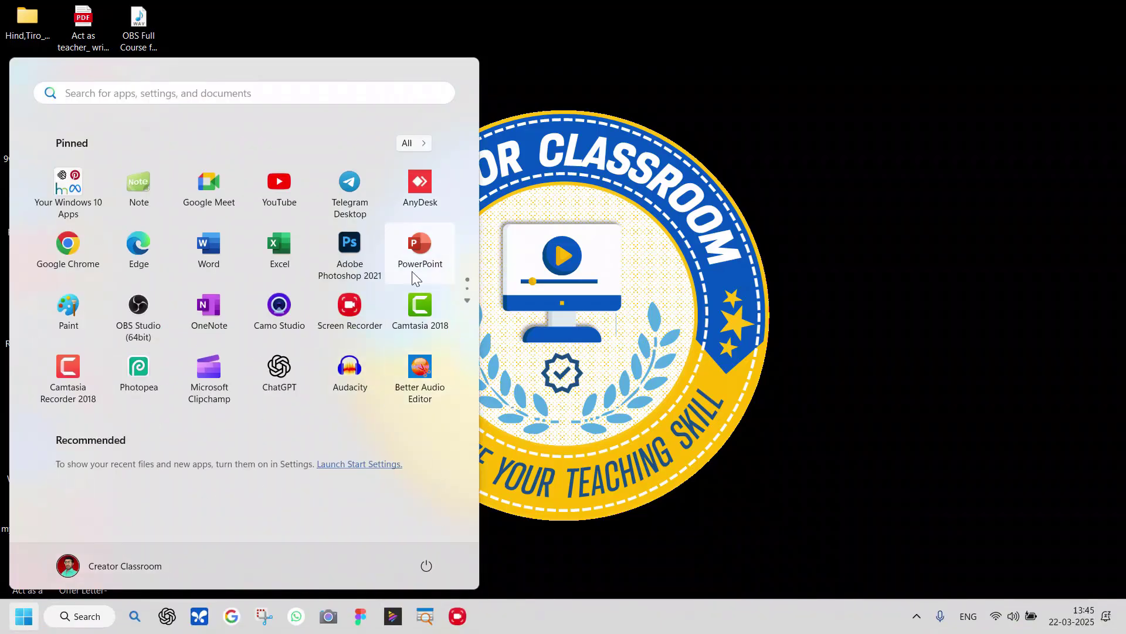
click(416, 246)
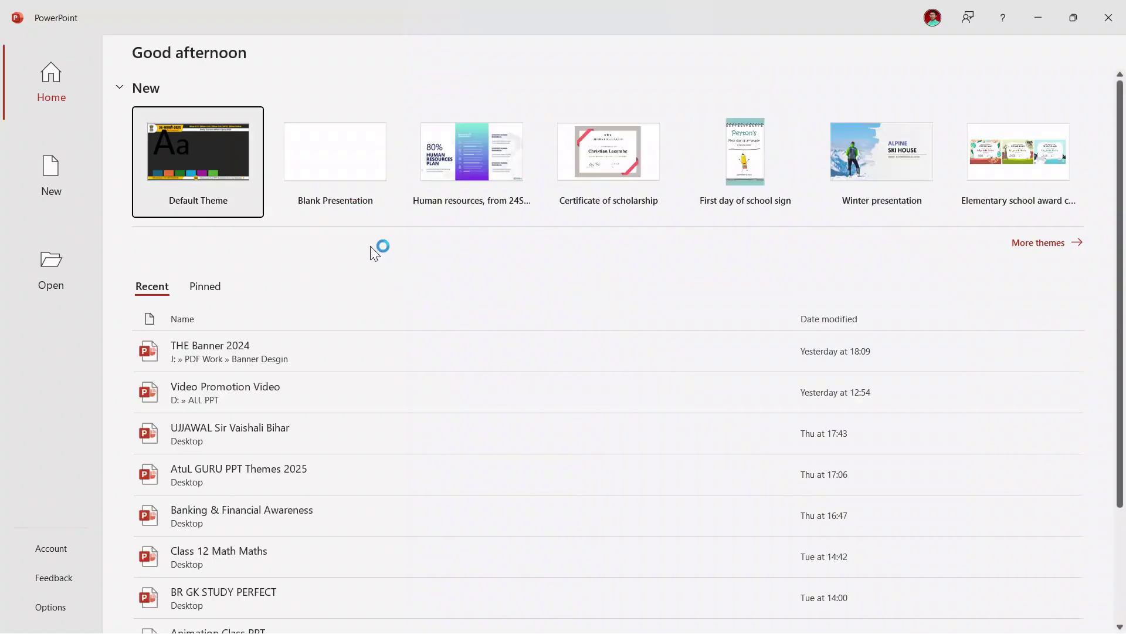
click(337, 161)
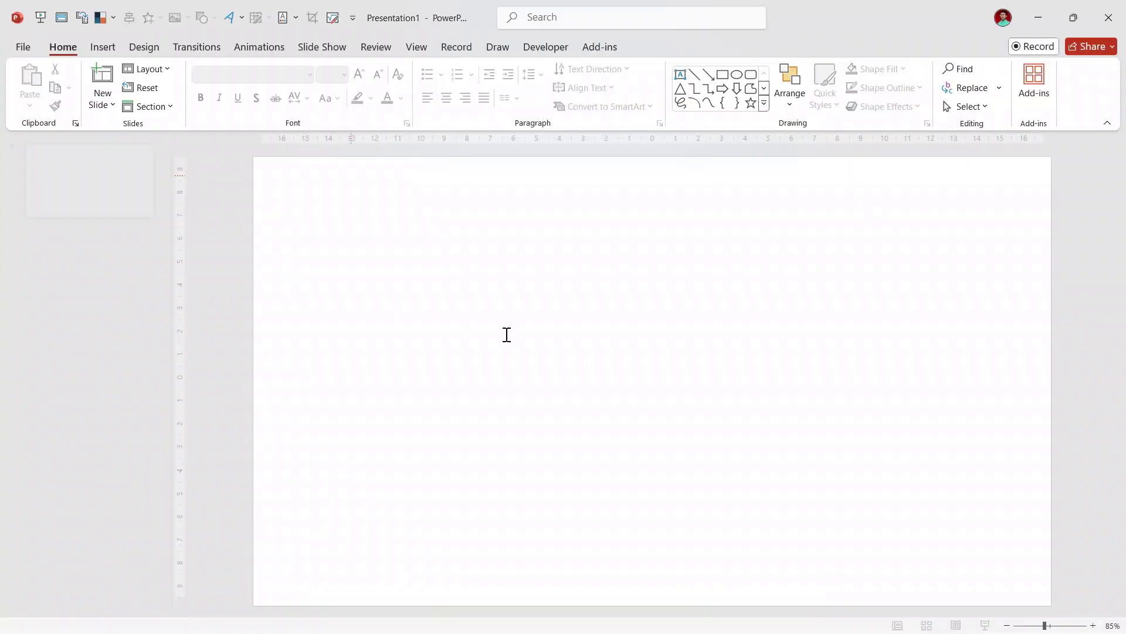
click(154, 69)
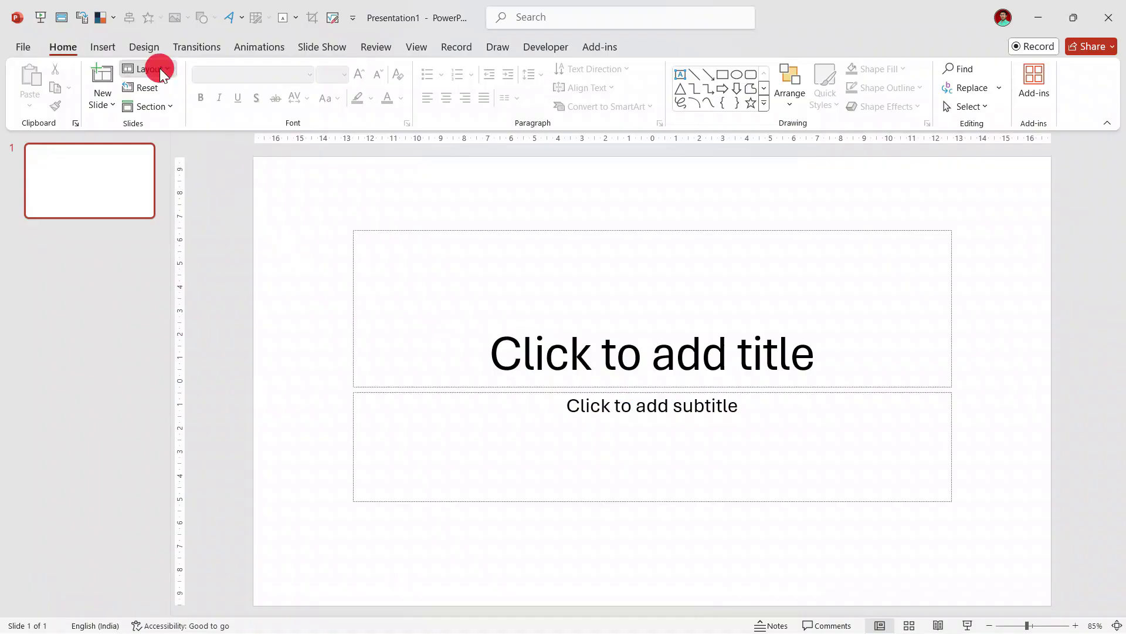
click(160, 271)
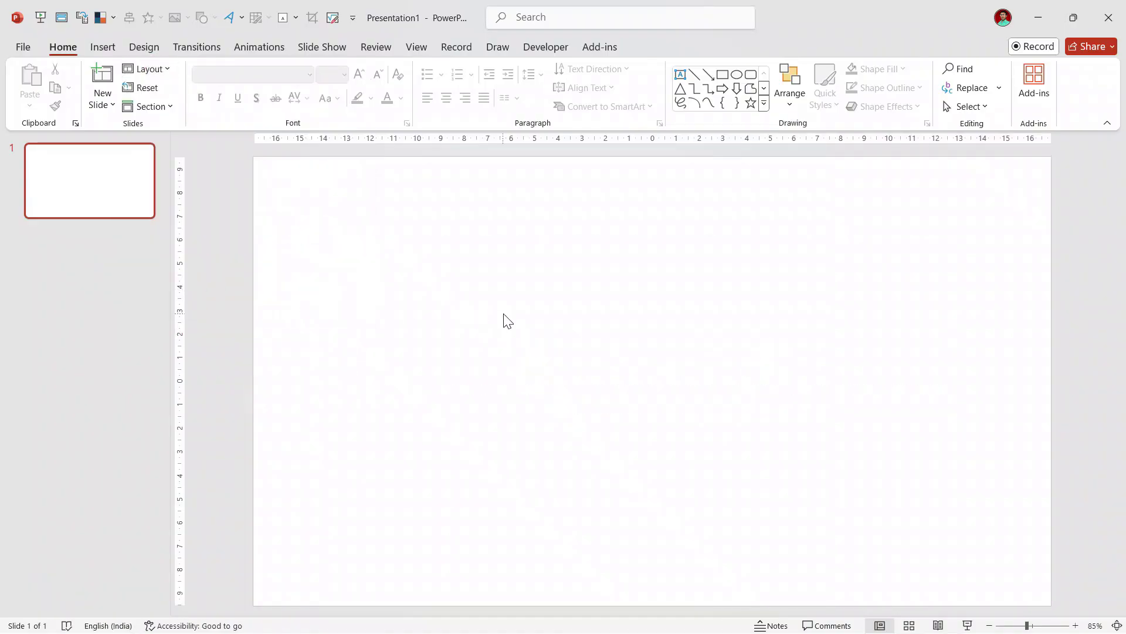
ctrl+scroll(504, 315, down, 1)
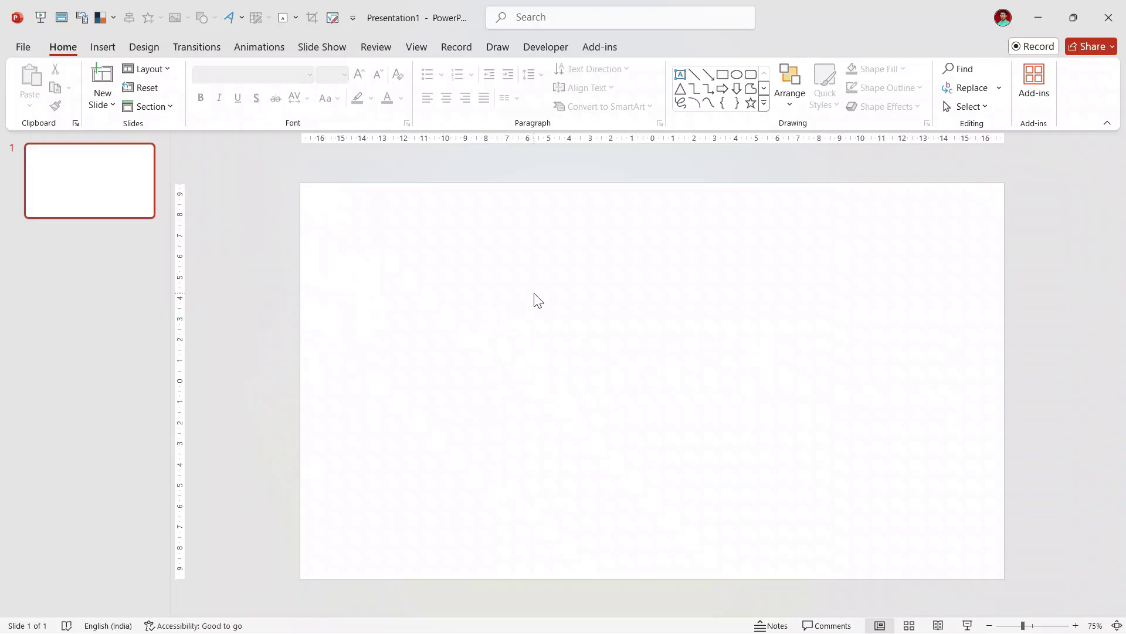
Step: Set the slide background to a solid black fill in Format Background
right_click(515, 263)
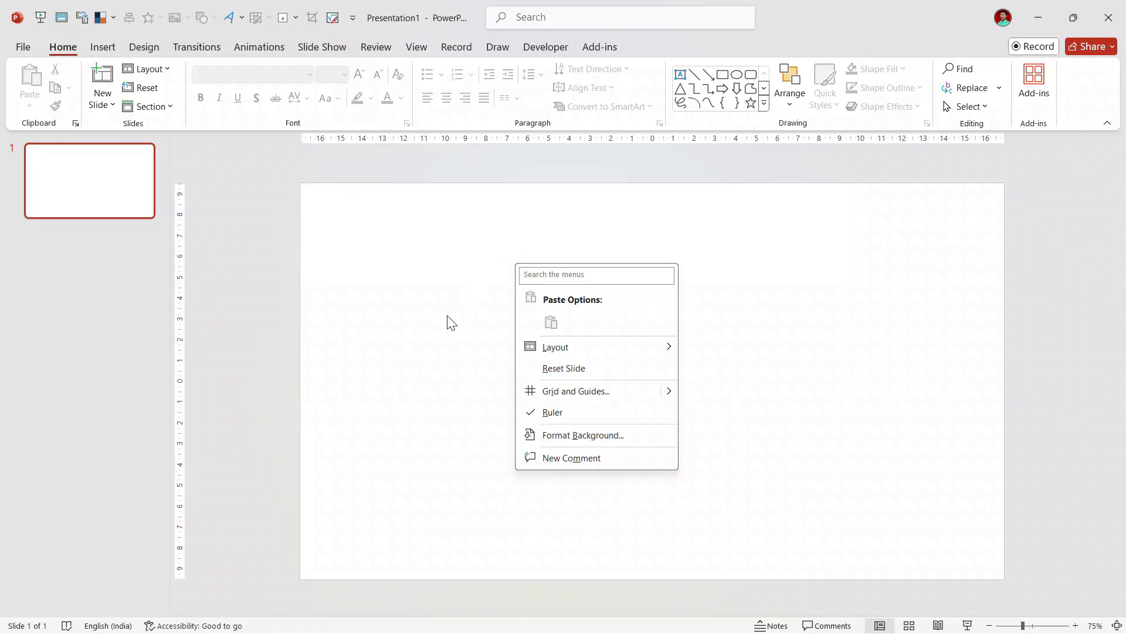
click(610, 434)
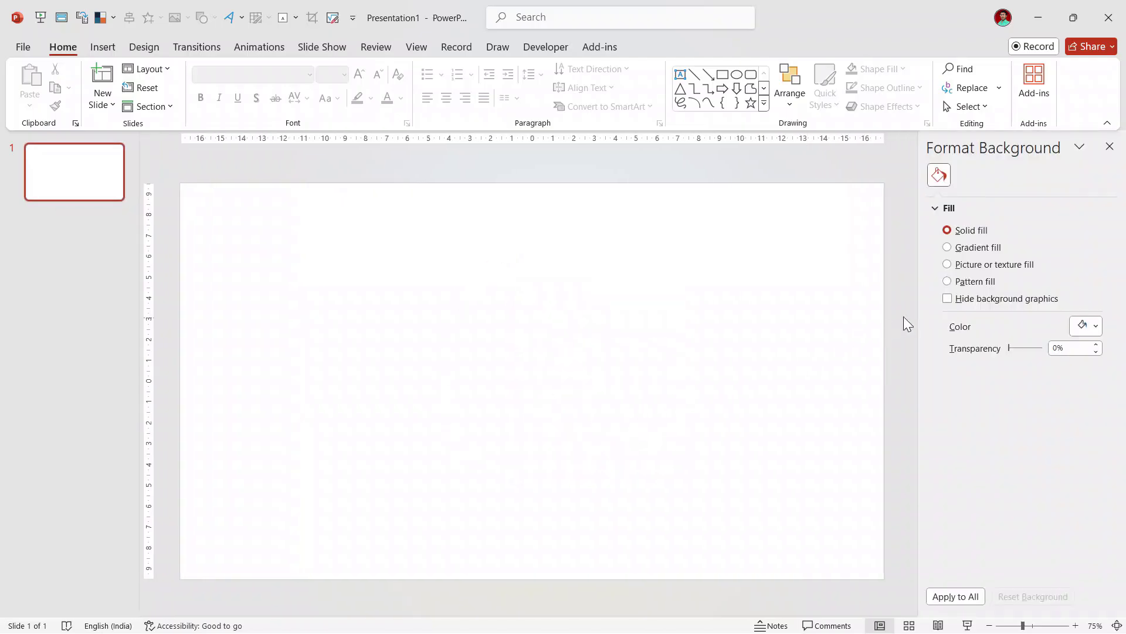
click(1097, 327)
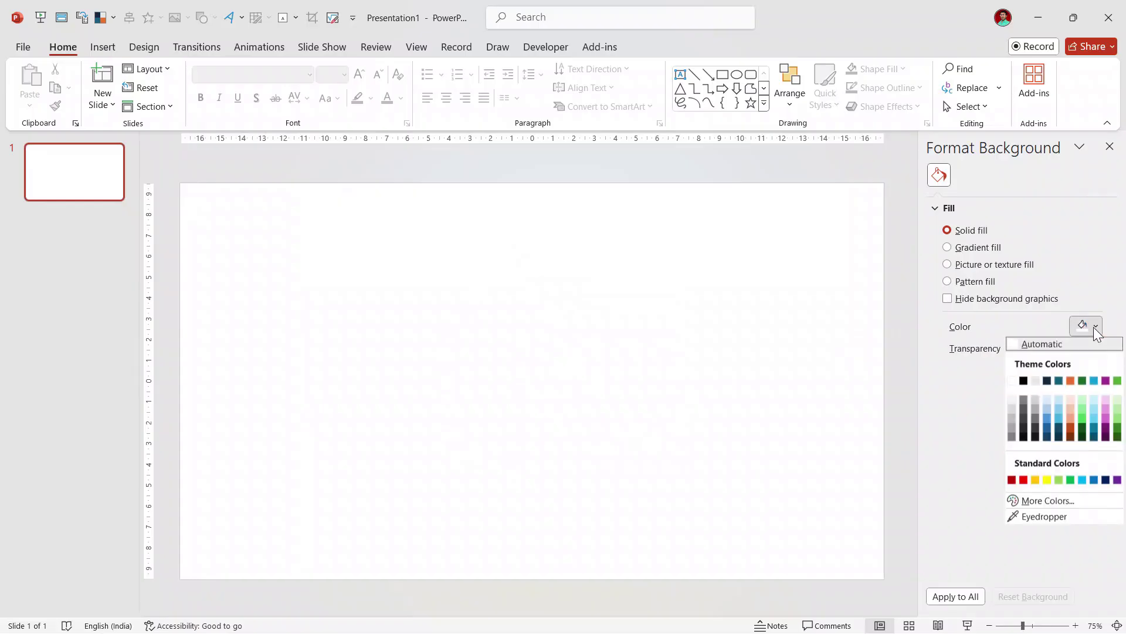
click(1023, 381)
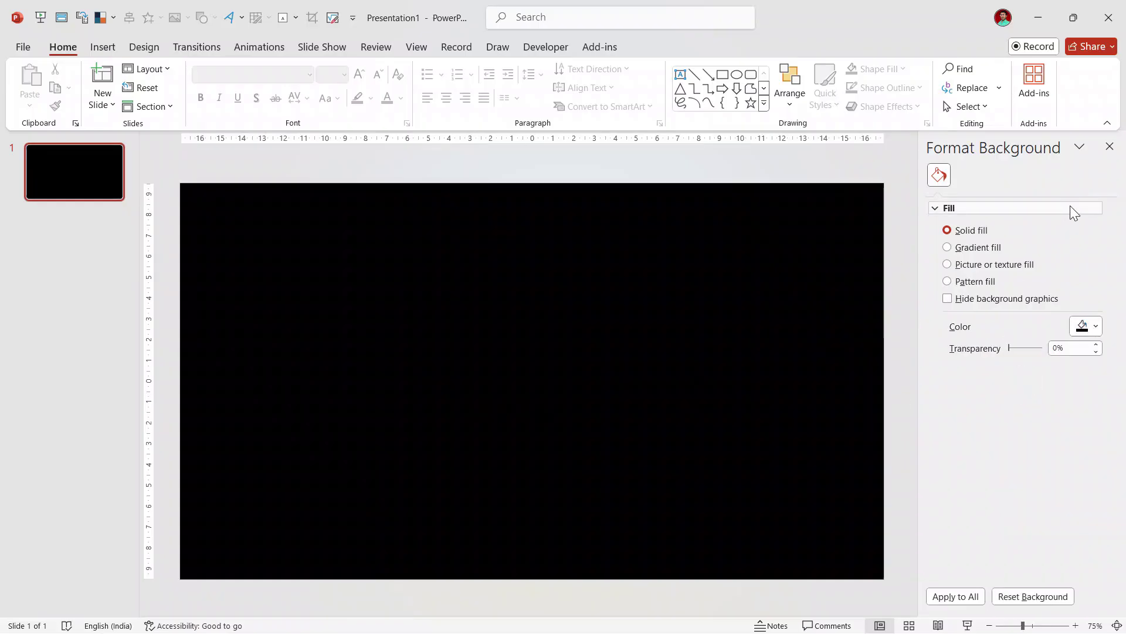
click(1105, 147)
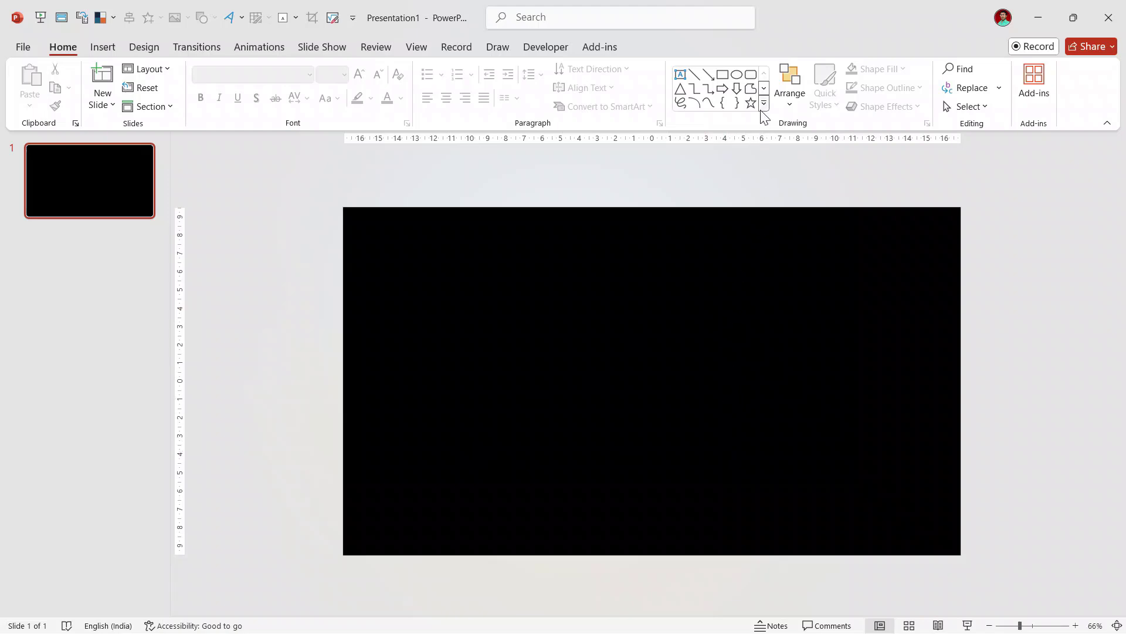
Step: Draw a full-width rectangle across the lower slide, fill it dark red with no outline
click(722, 74)
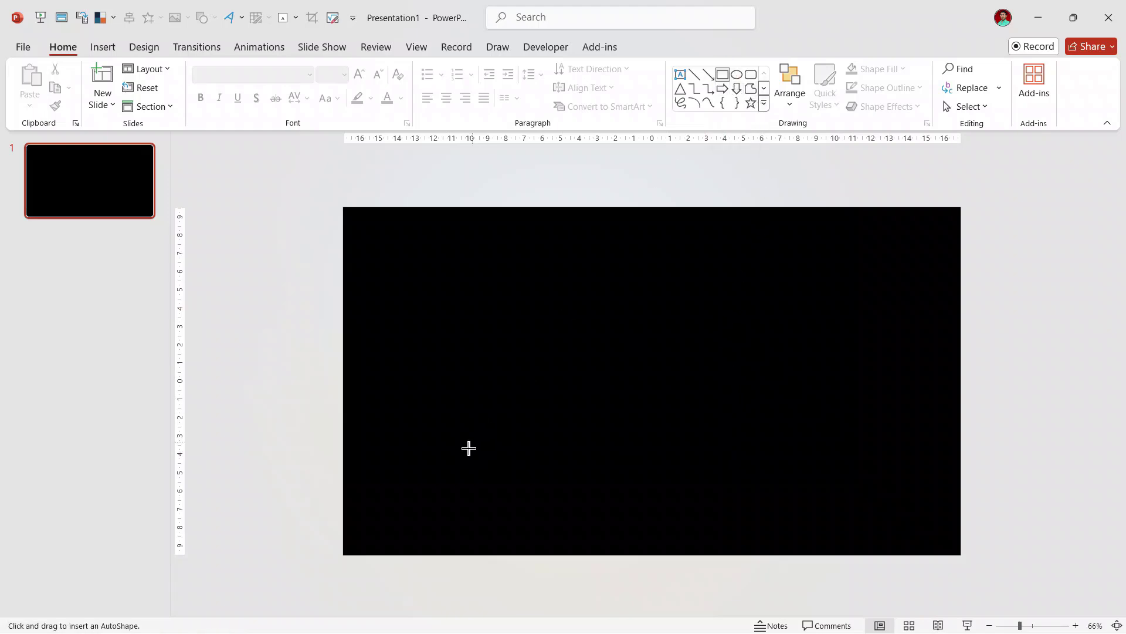
drag(341, 481, 961, 514)
click(547, 418)
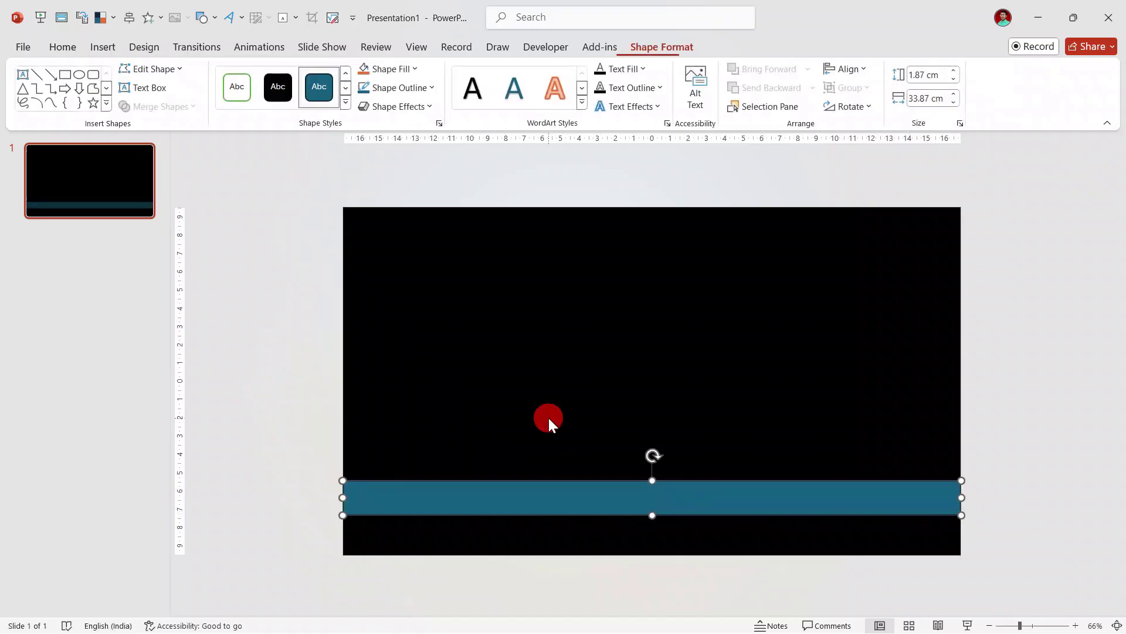
click(425, 510)
click(405, 70)
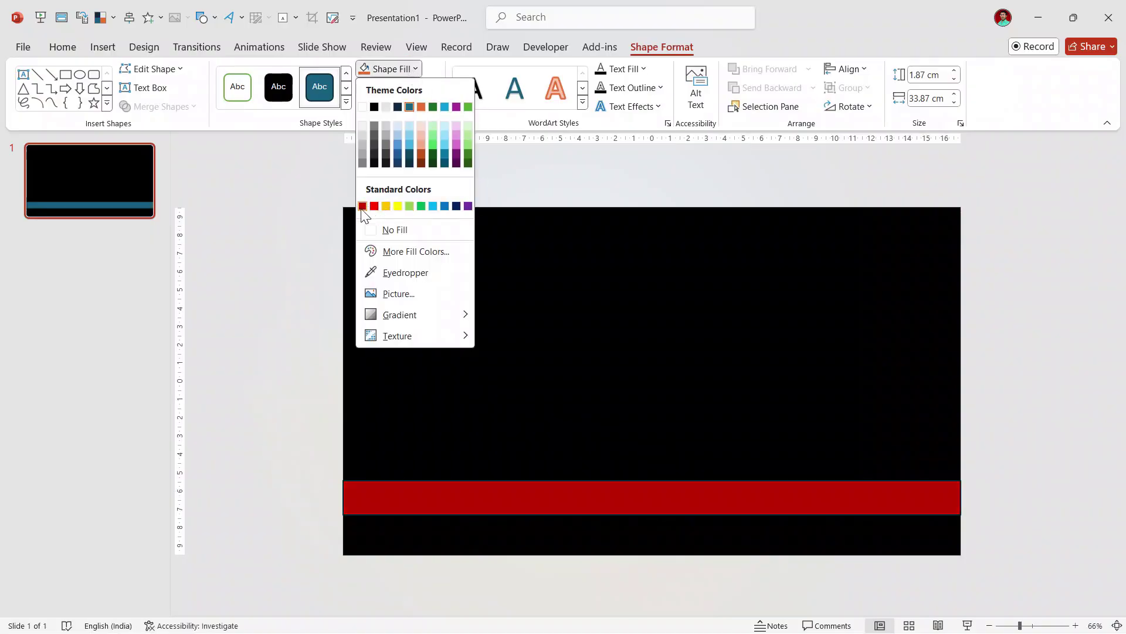
click(363, 206)
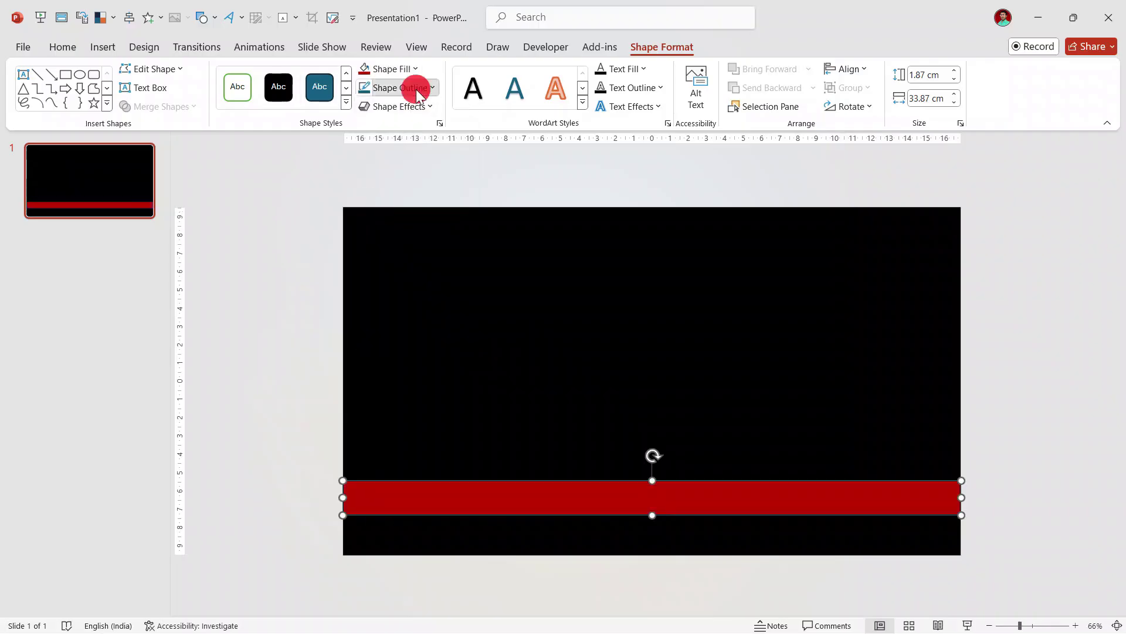
click(414, 88)
click(420, 249)
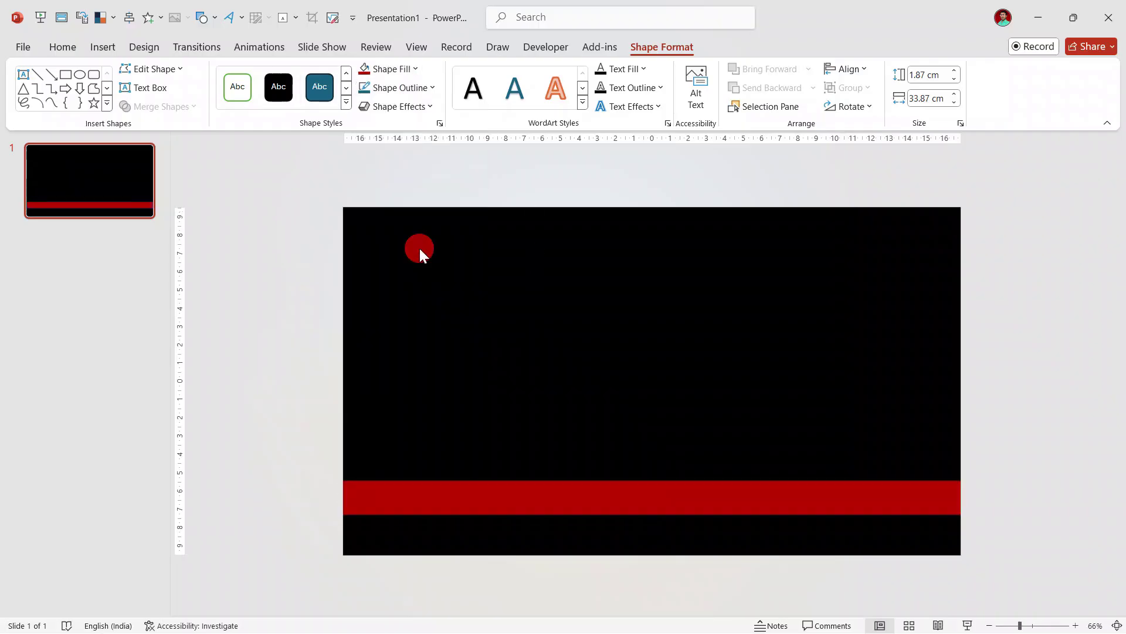
click(582, 375)
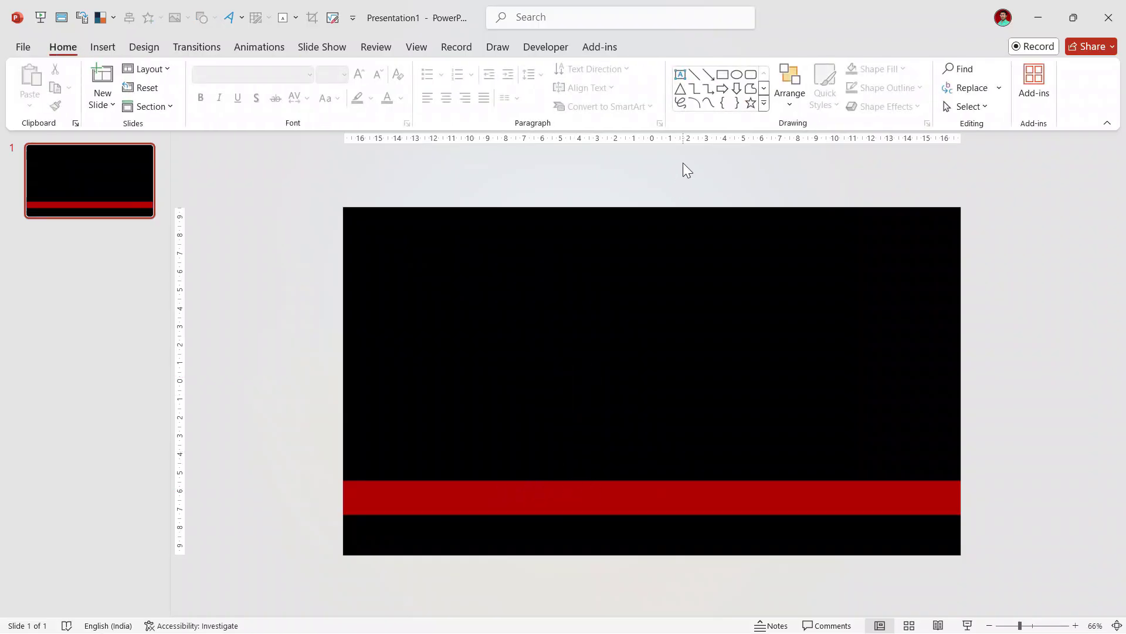
Step: Draw a rectangle, round its top-right corner, and place it at the red bar's left end
click(764, 103)
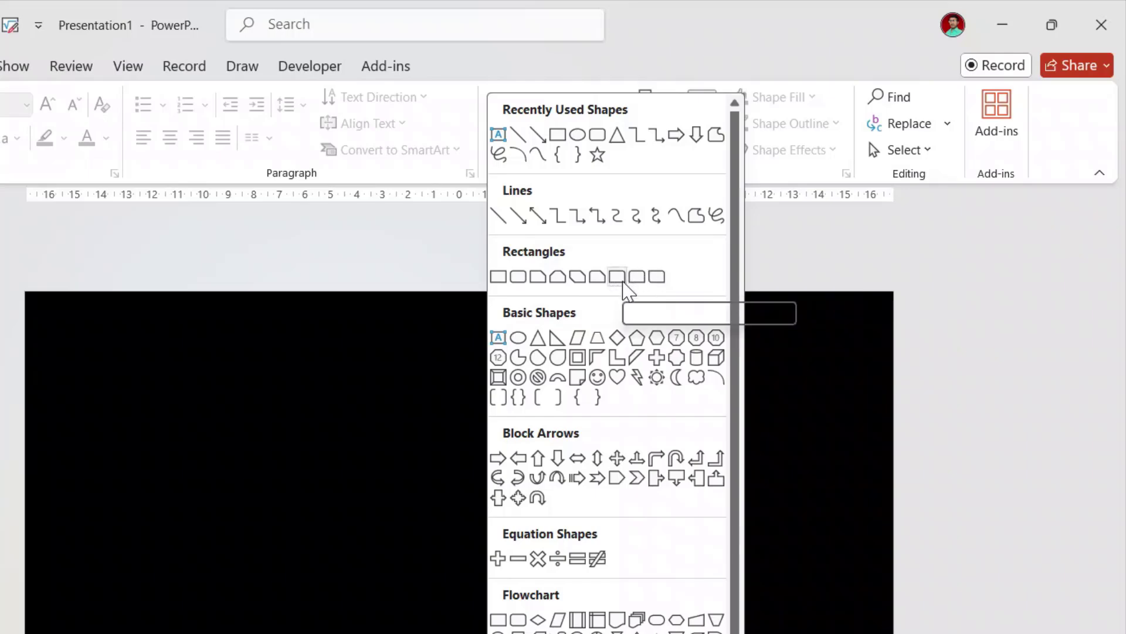
click(623, 282)
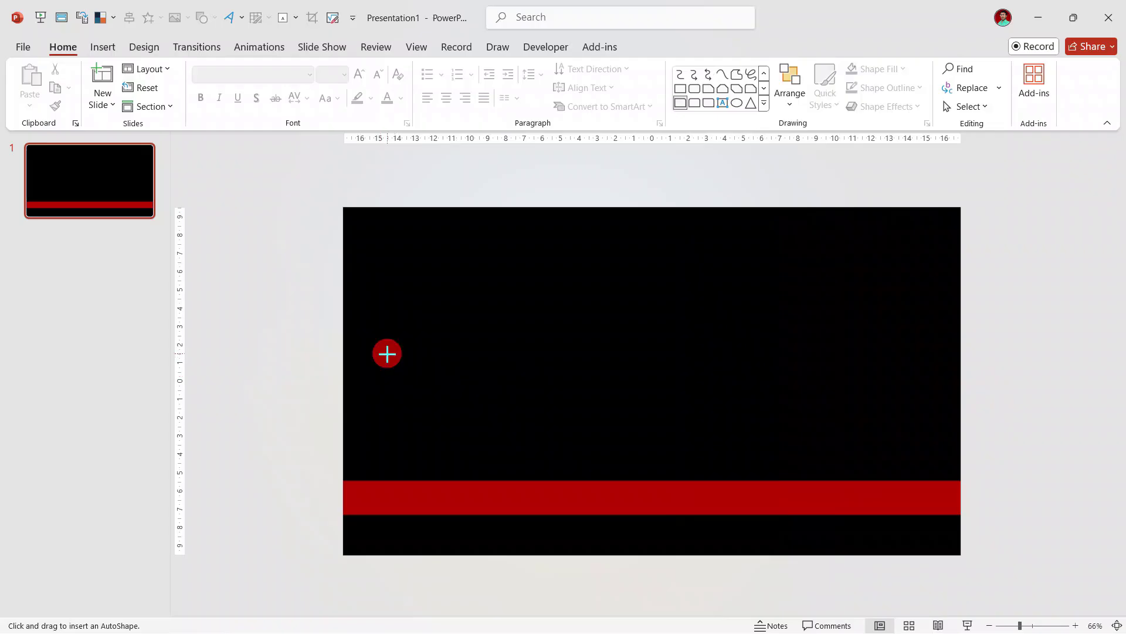
drag(386, 353, 554, 396)
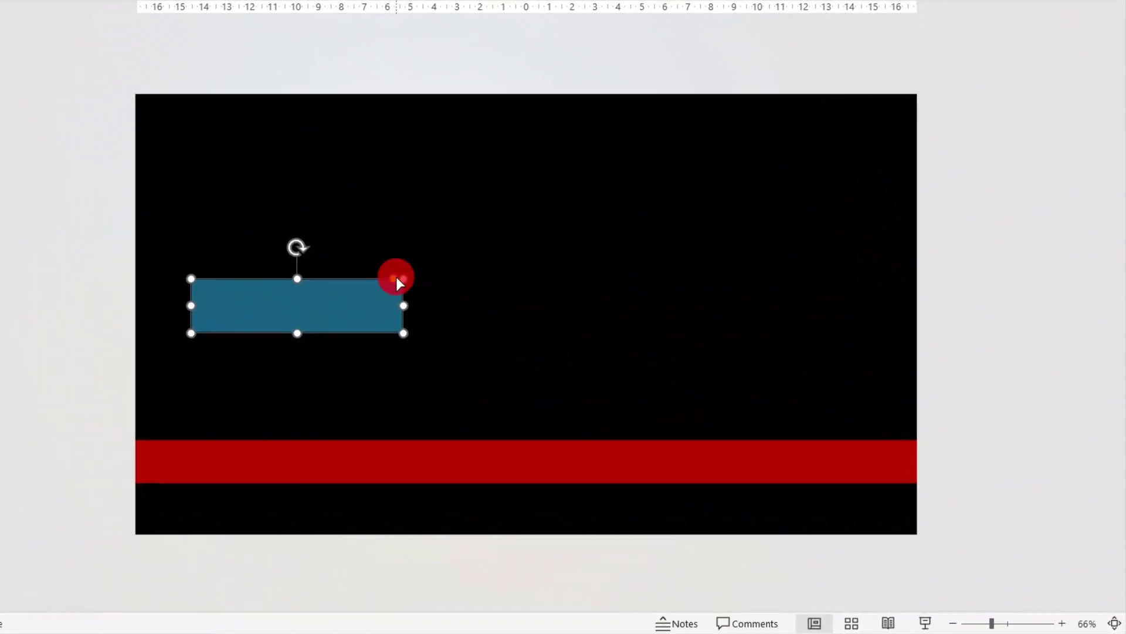
drag(396, 276, 337, 276)
drag(267, 280, 231, 466)
click(412, 340)
click(609, 318)
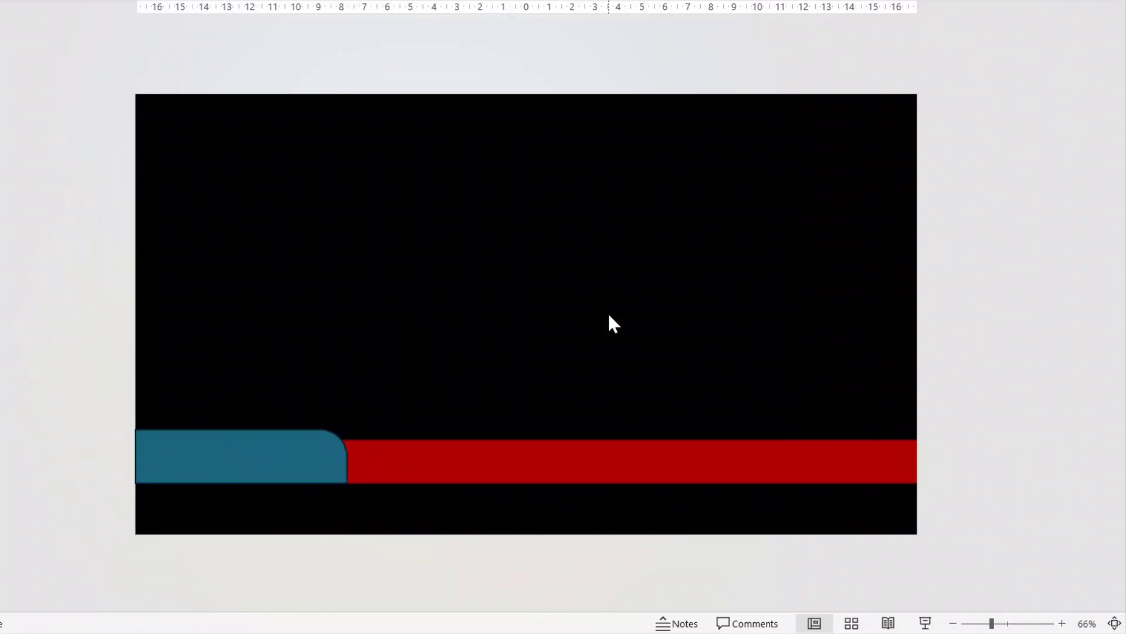
Step: Duplicate the blue tab with Ctrl+D and move the copy above the red bar
click(258, 444)
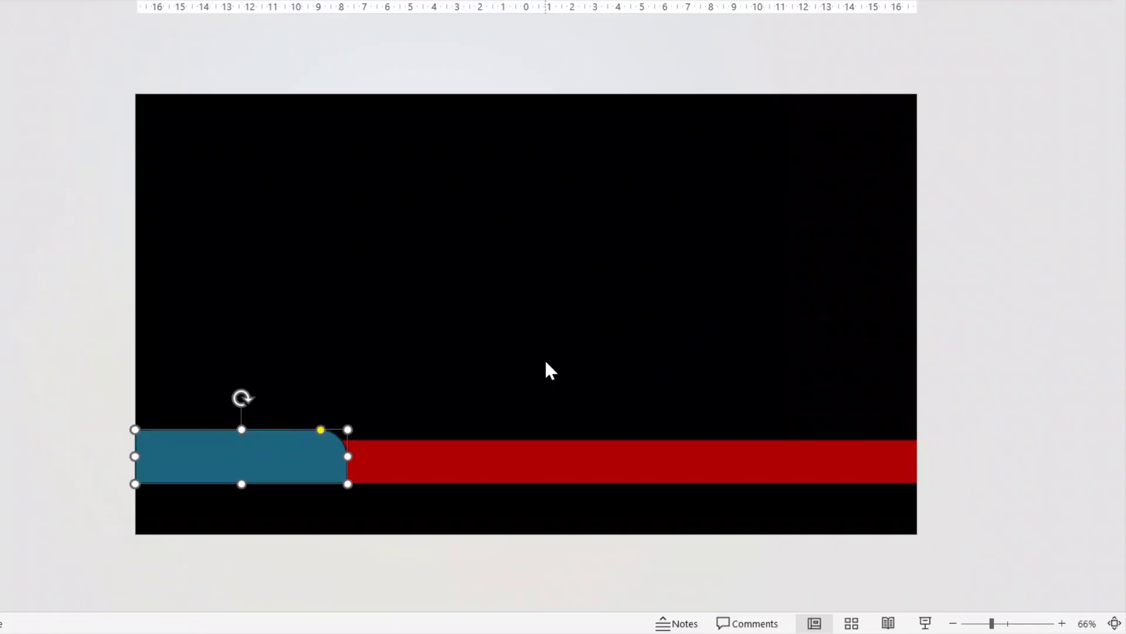
key(ctrl+d)
drag(280, 475, 599, 313)
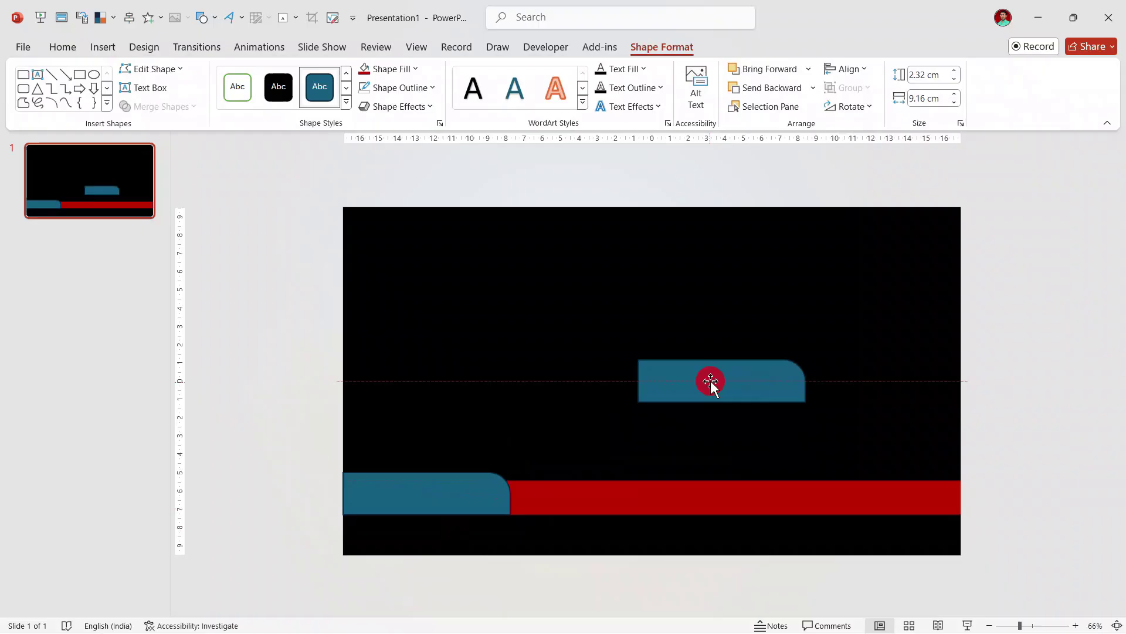
drag(710, 380, 710, 381)
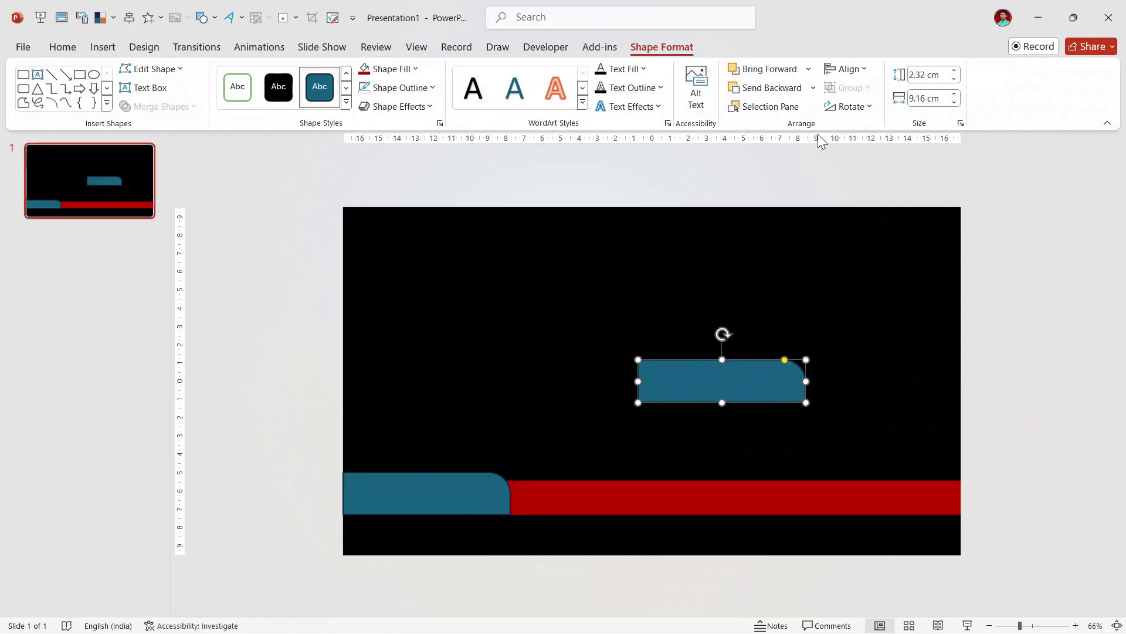
Step: Flip the copied tab horizontally and move it to the red bar's right end
click(871, 107)
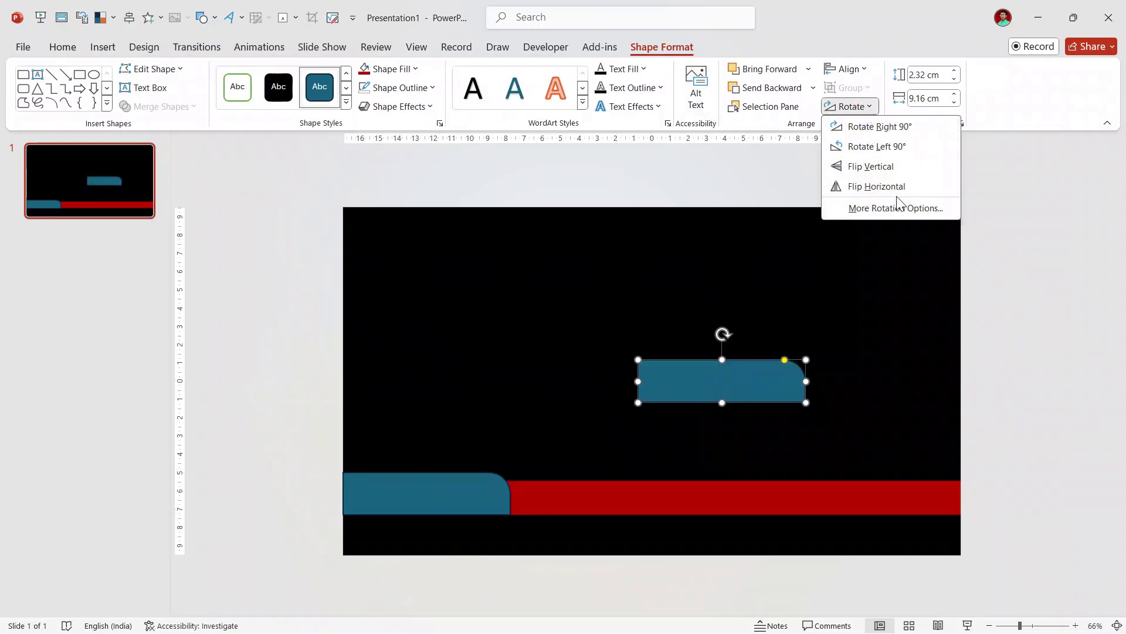
click(889, 187)
click(748, 382)
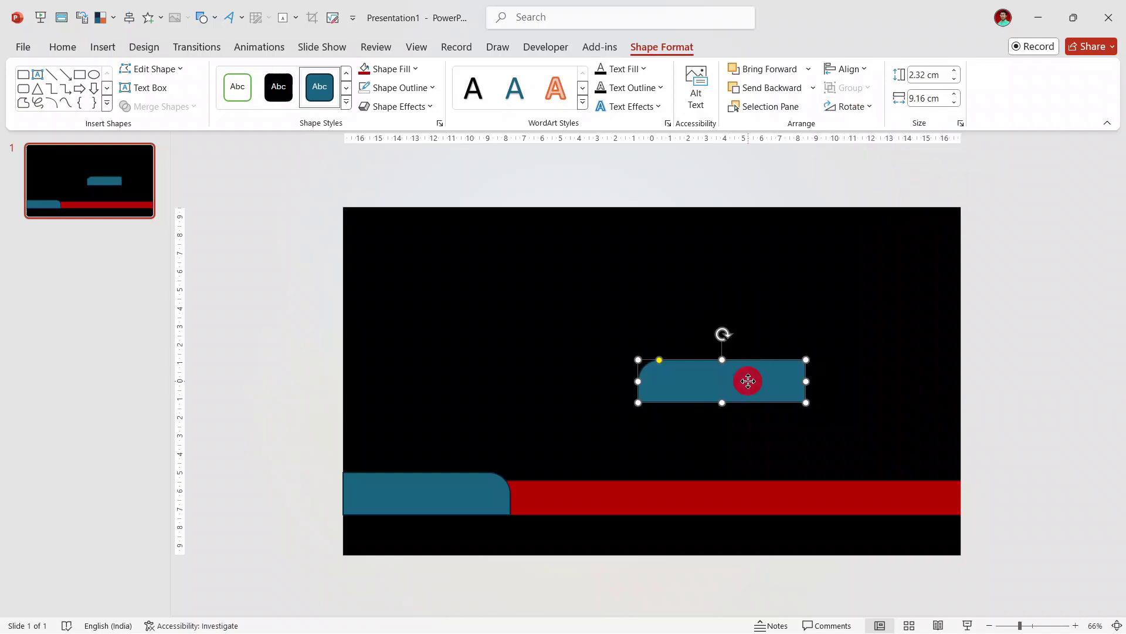
drag(748, 381, 906, 491)
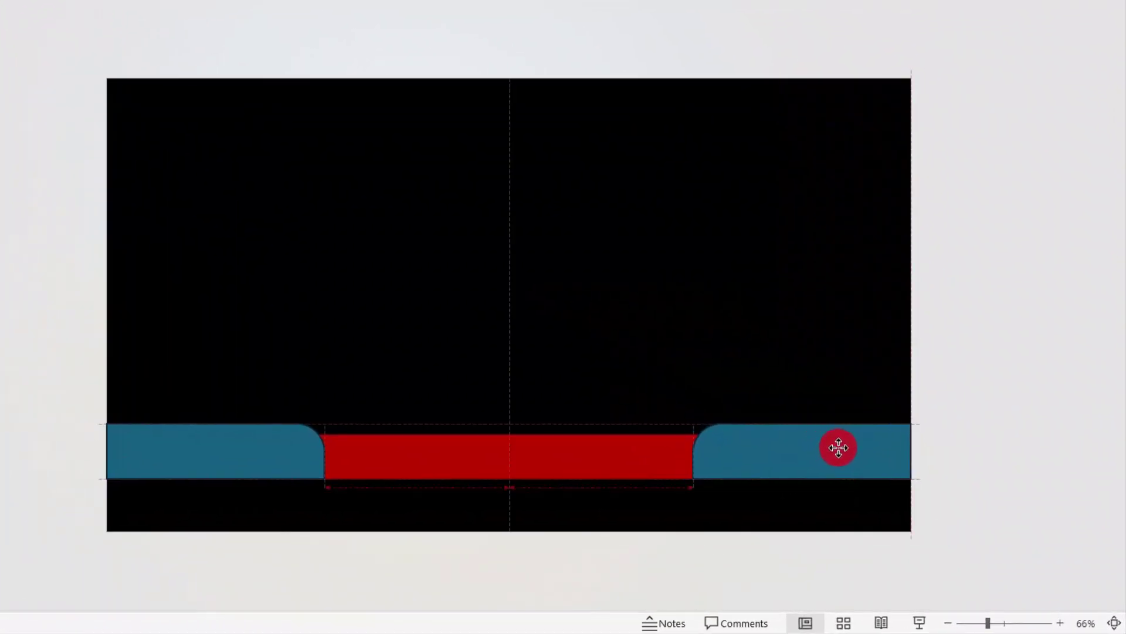
Step: Check that both blue tabs line up with the red bar
click(625, 339)
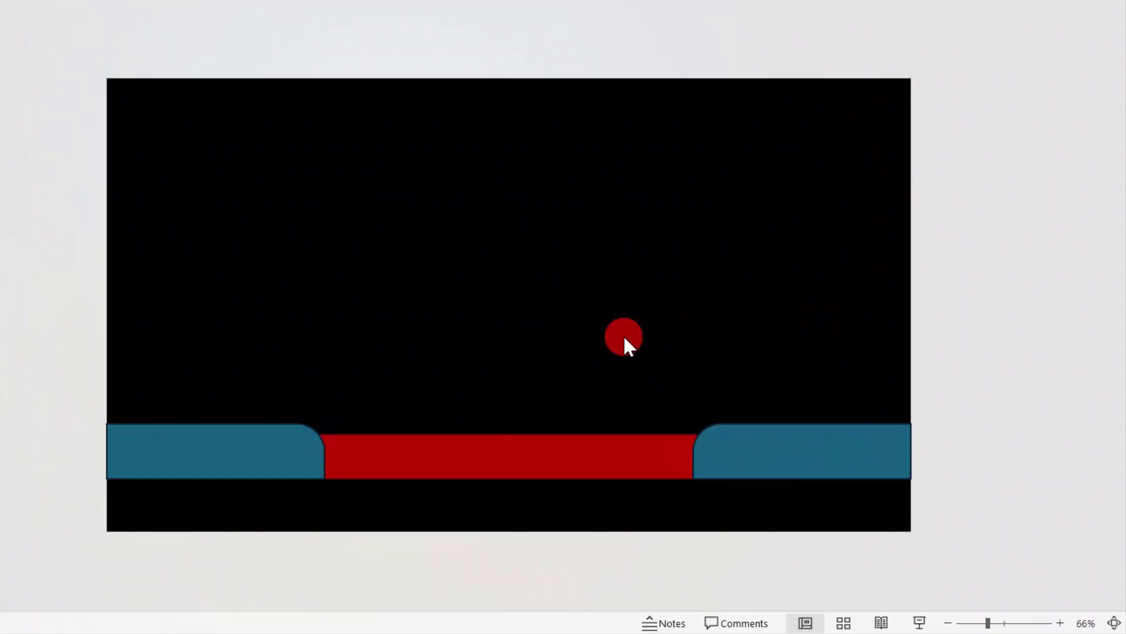
click(222, 455)
click(755, 448)
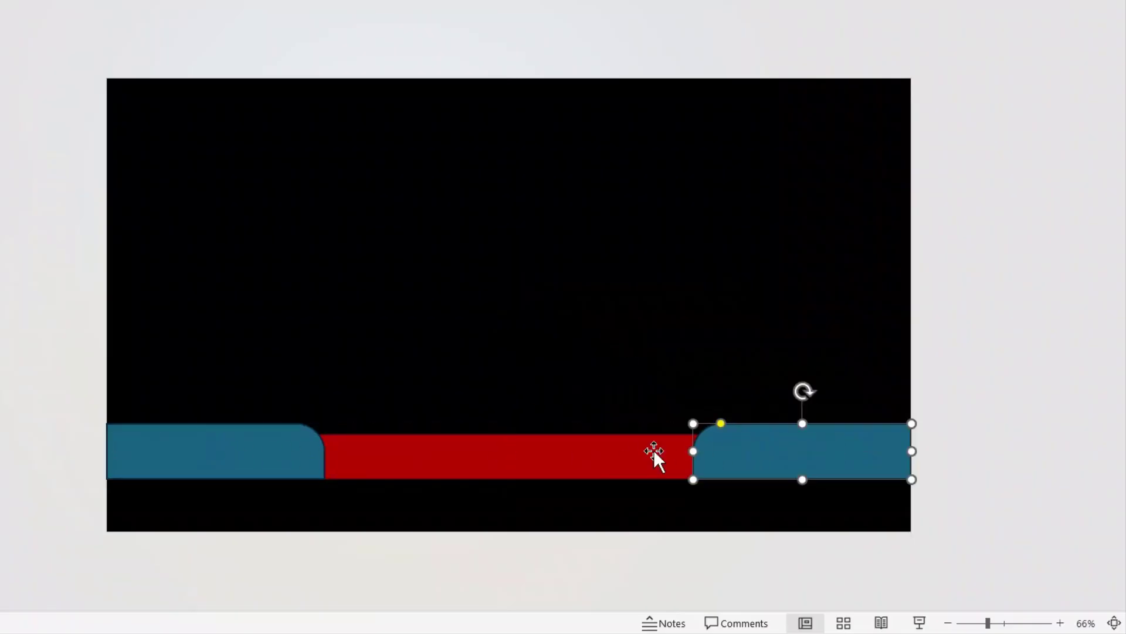
click(515, 457)
click(604, 302)
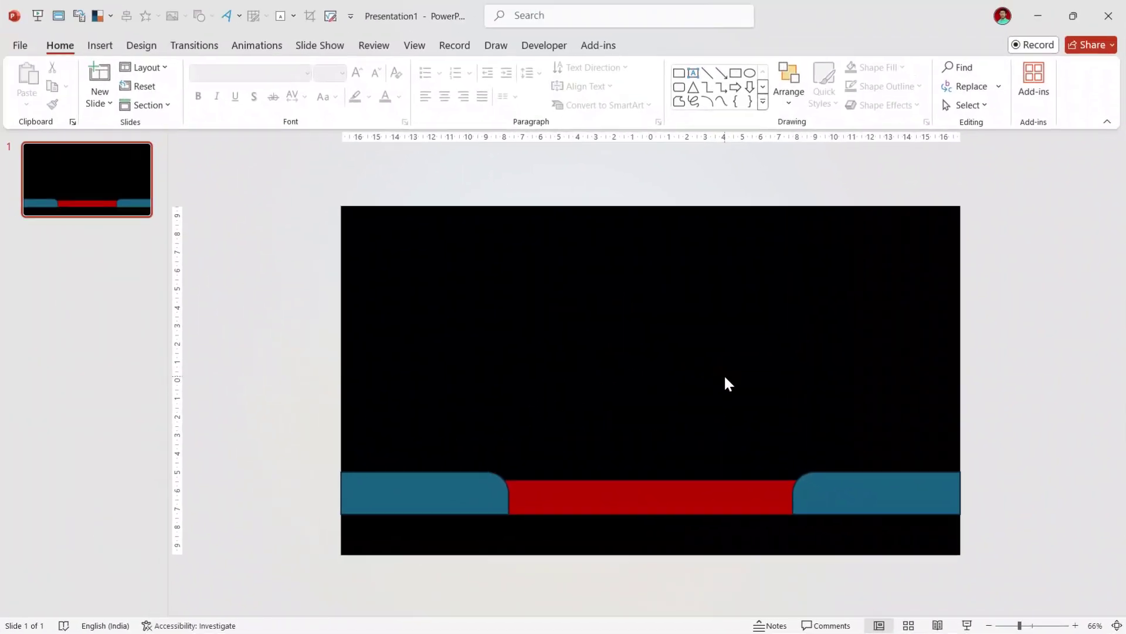
click(431, 492)
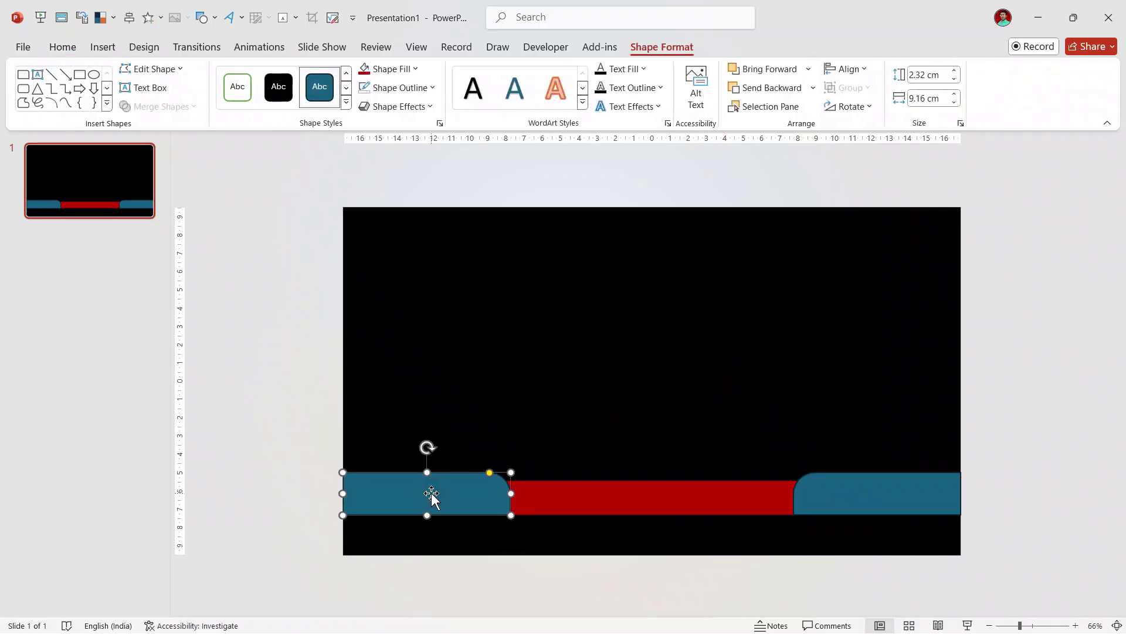
scroll(431, 493, up, 1)
Step: Nudge the left tab into place and fill it yellow
click(392, 433)
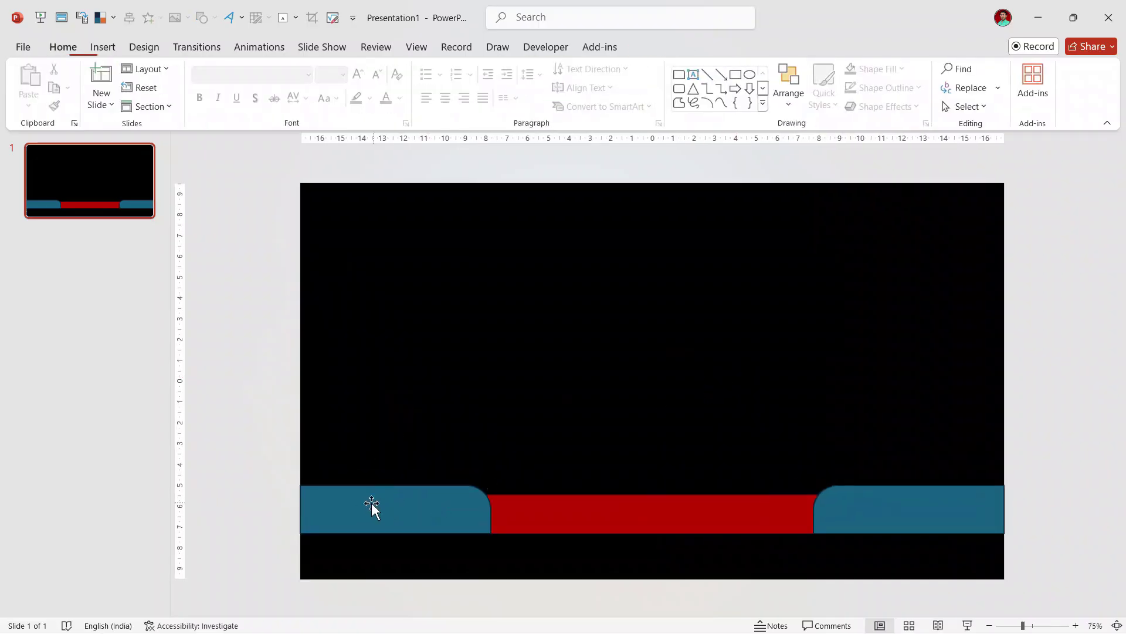
drag(378, 508, 365, 507)
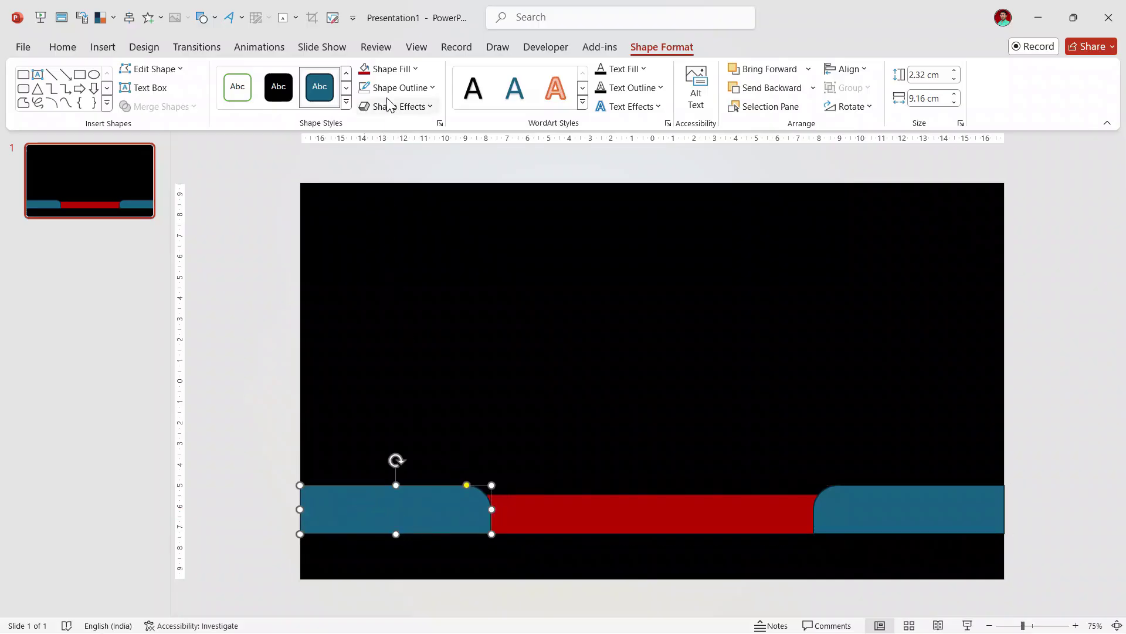
click(399, 68)
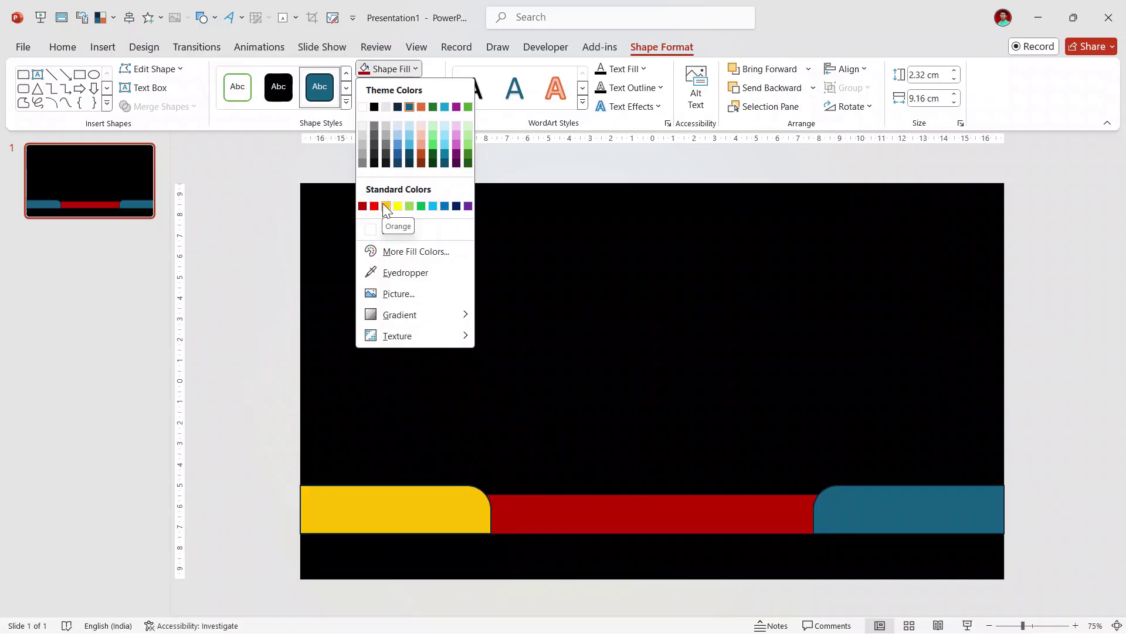
click(385, 205)
click(604, 375)
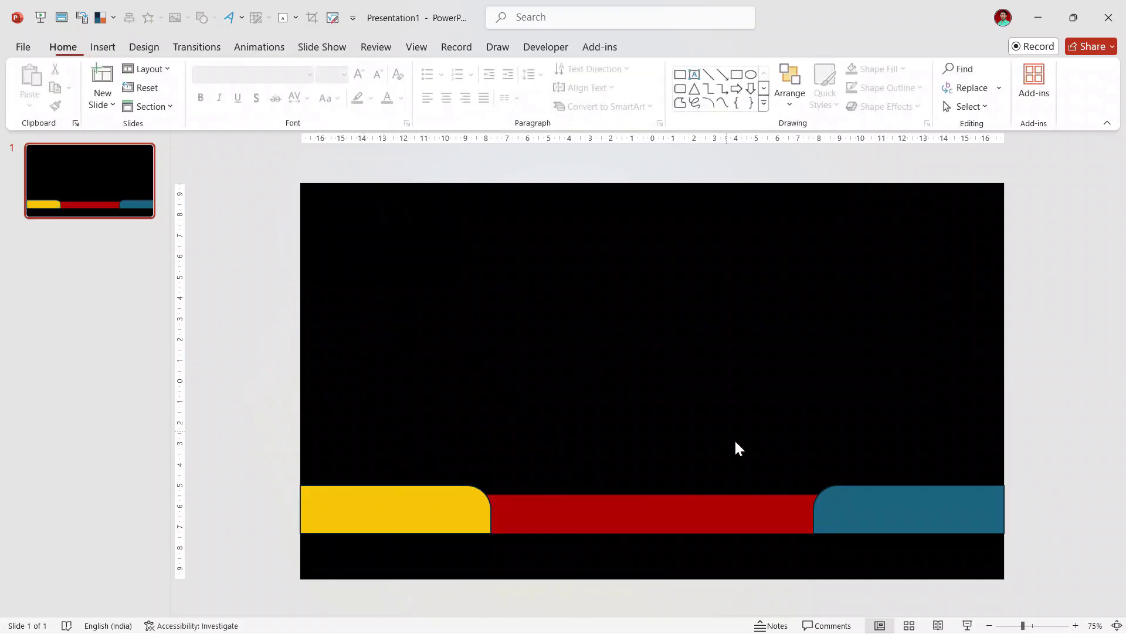
Step: Remove the yellow tab's outline and give it an outer shadow
double_click(432, 508)
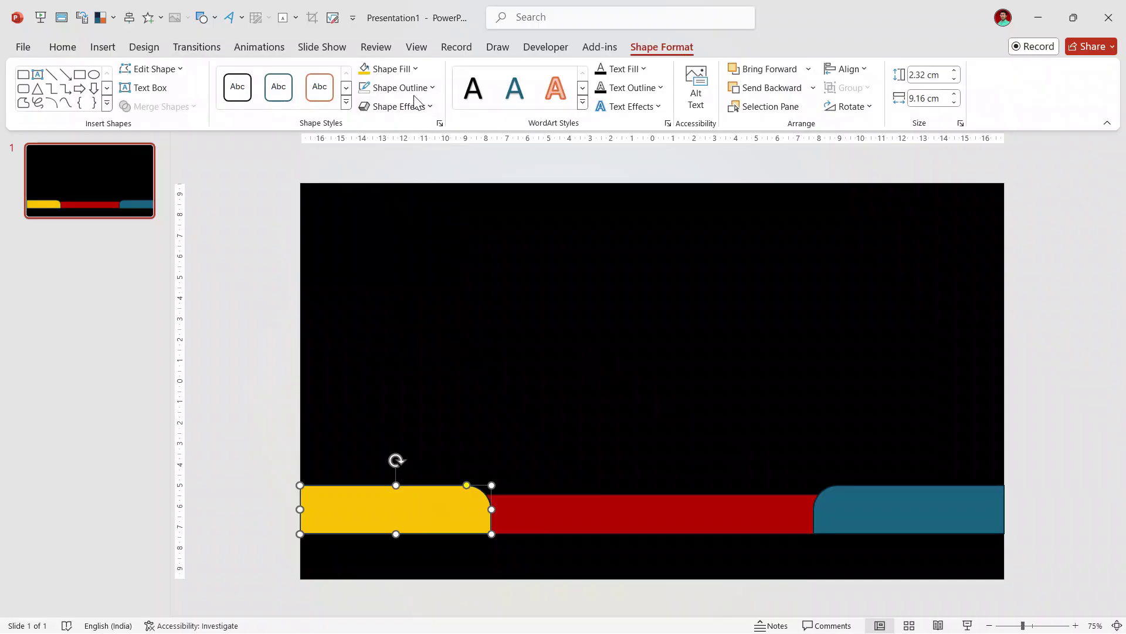
click(413, 89)
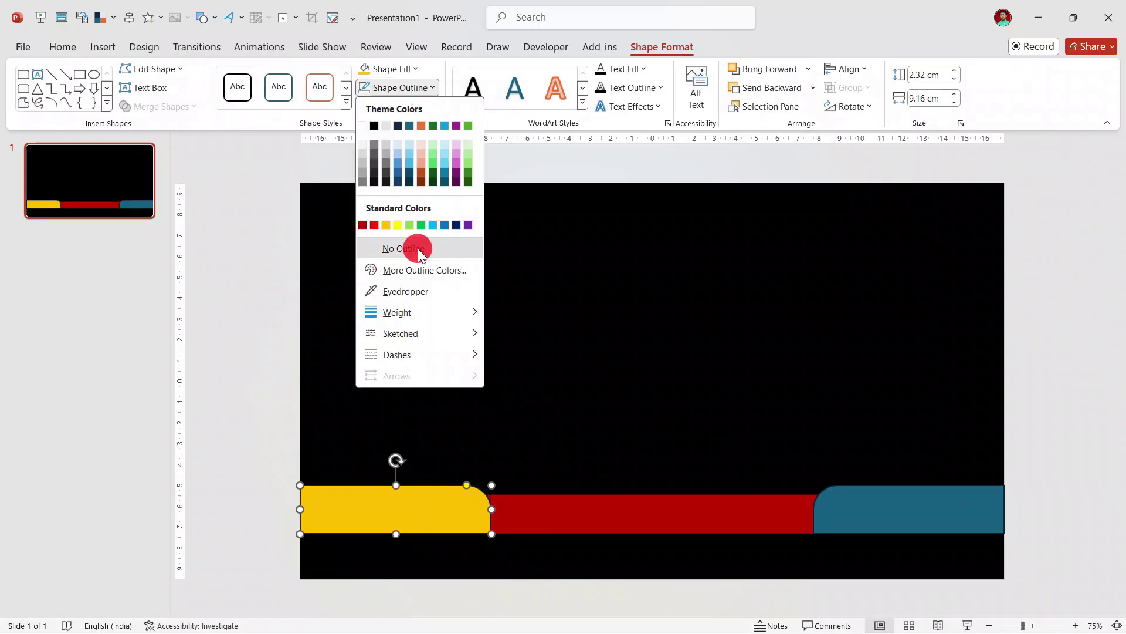
click(418, 249)
click(410, 108)
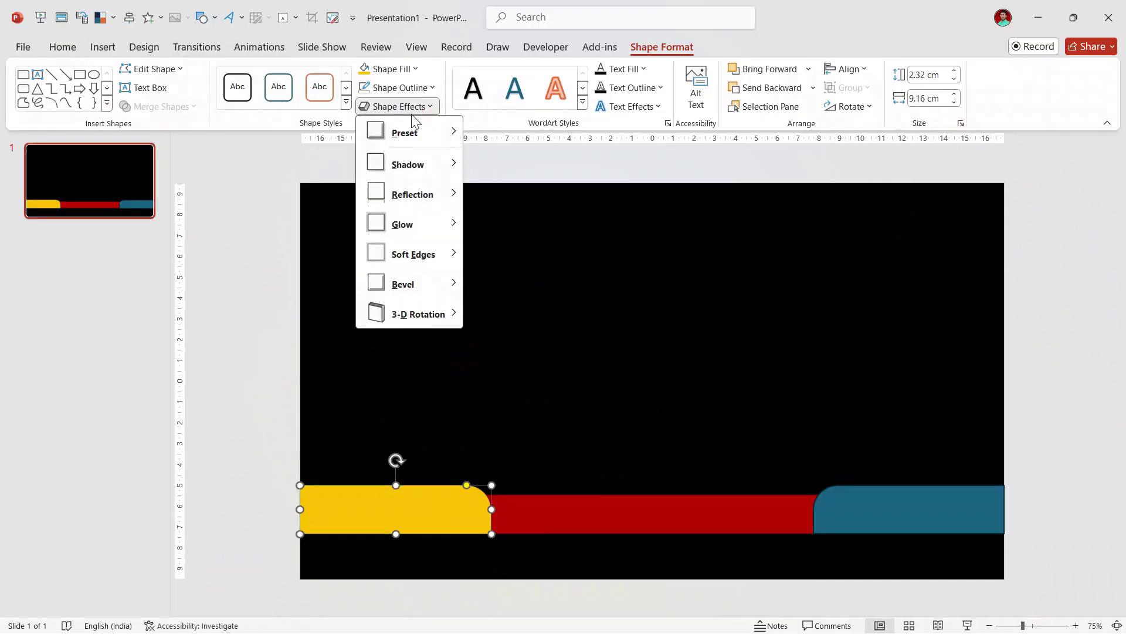
mouse_move(450, 166)
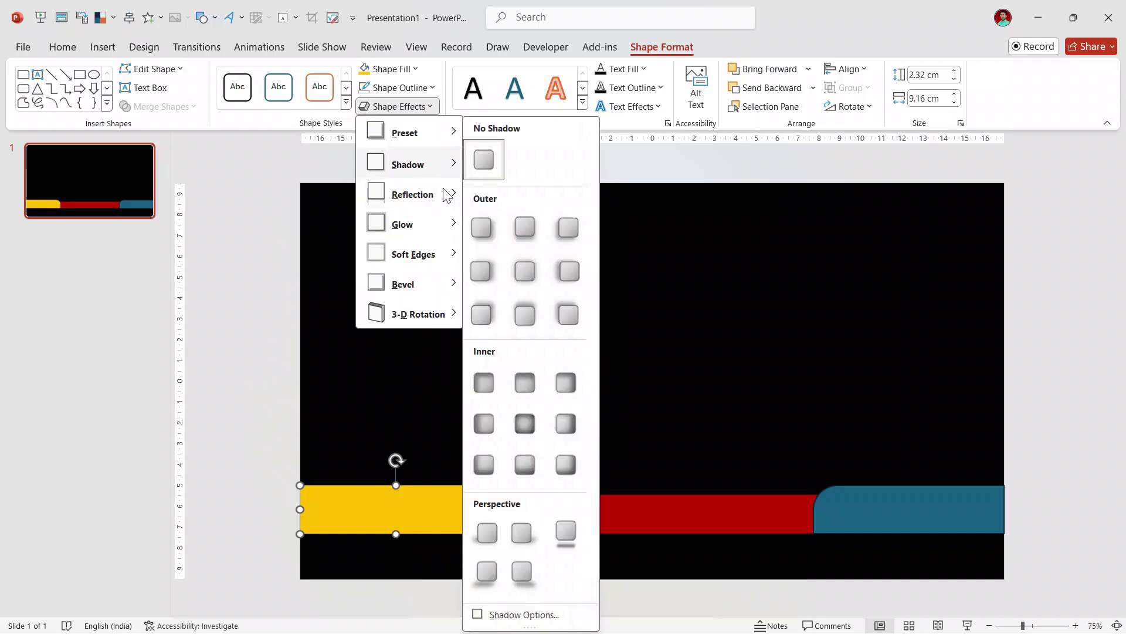
click(482, 317)
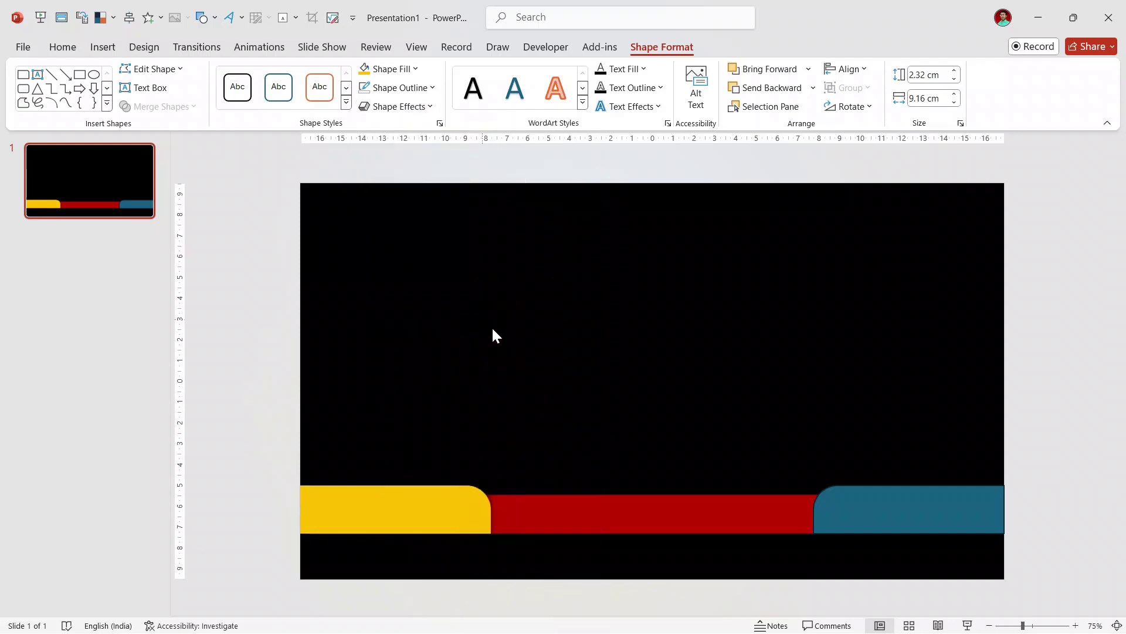
click(612, 401)
Step: Pick up the yellow tab's formatting with Format Painter
click(861, 516)
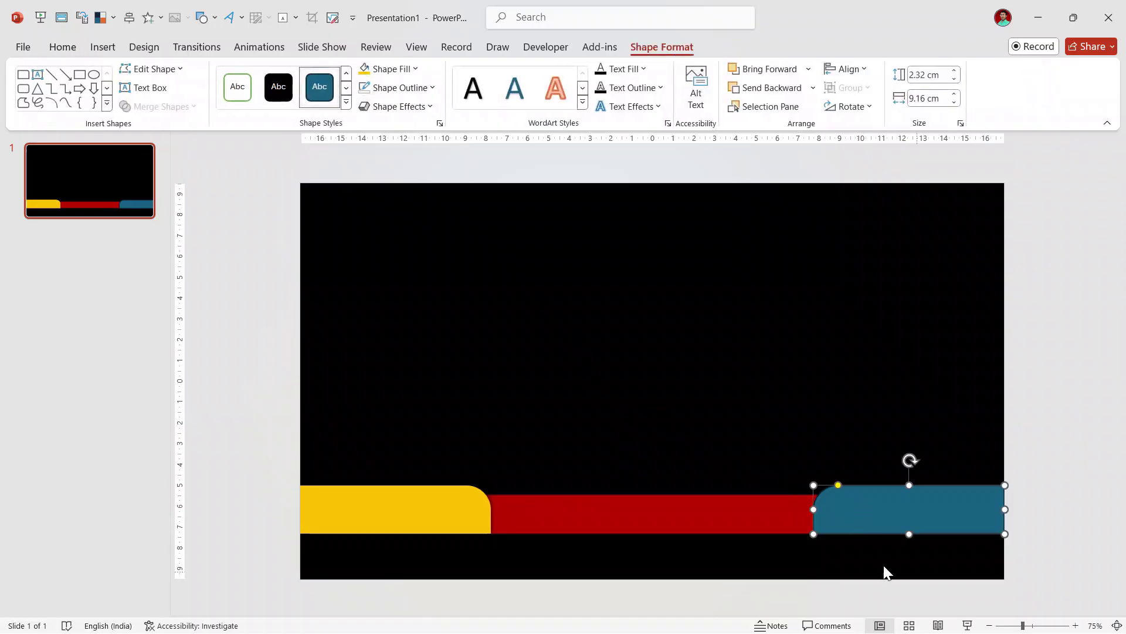
click(631, 387)
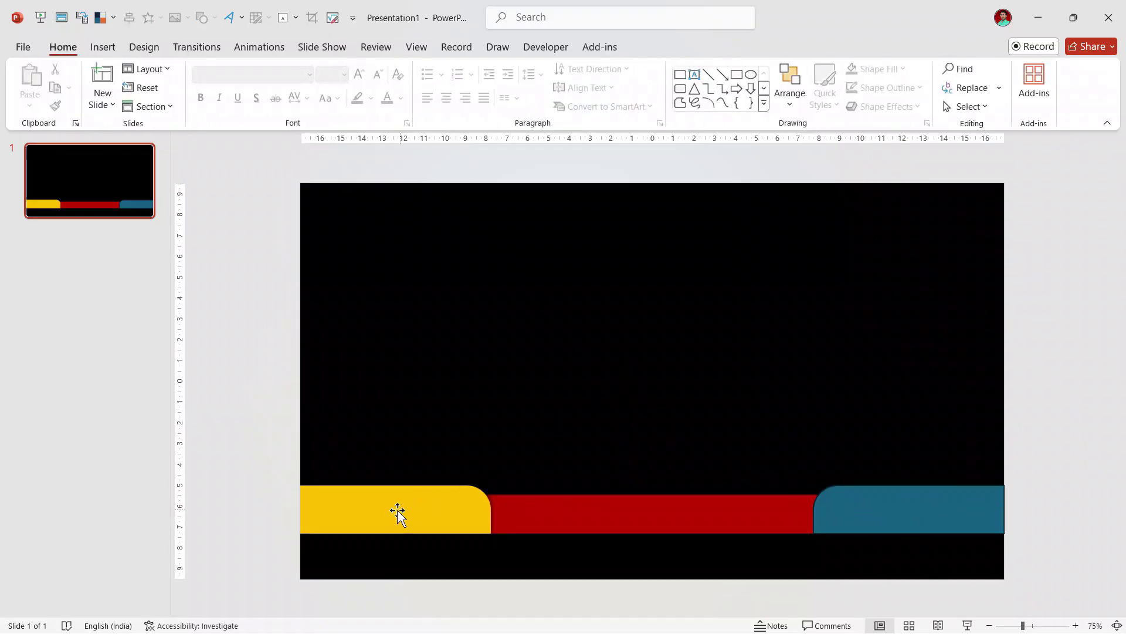
click(421, 515)
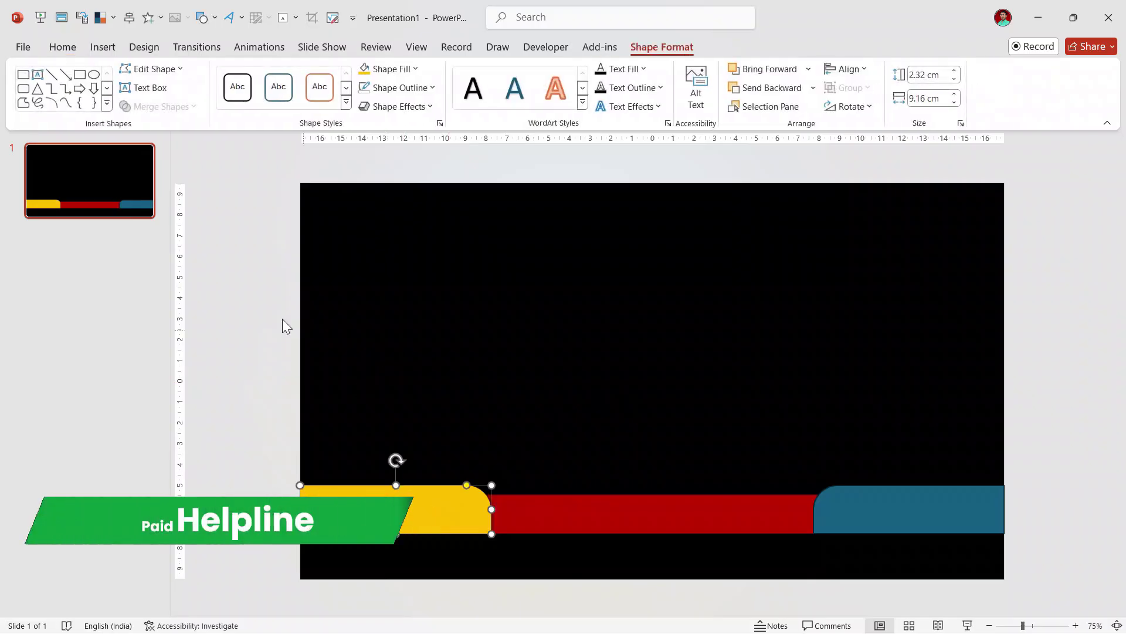
click(60, 48)
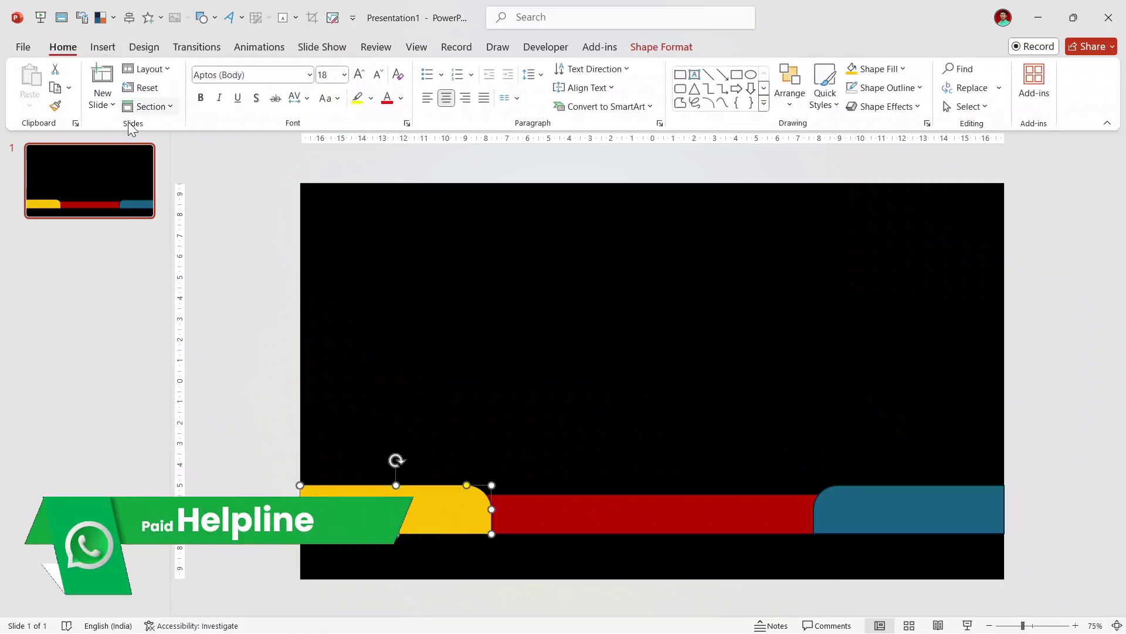
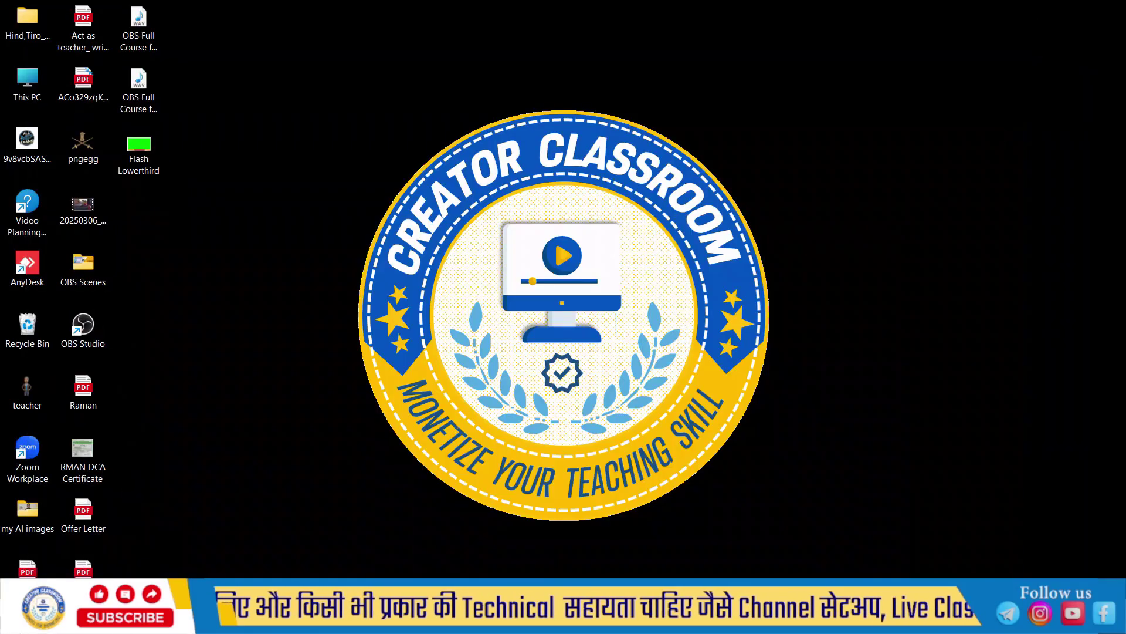
Step: Launch Google Chrome from Start, maximize it, and begin a Google search
click(15, 619)
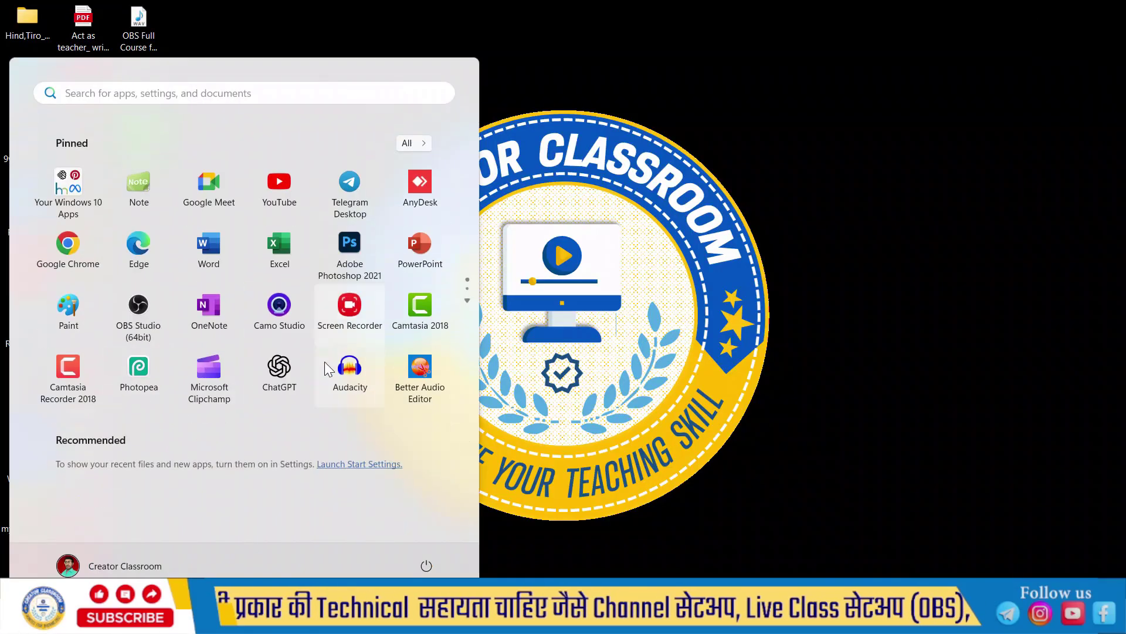
click(67, 250)
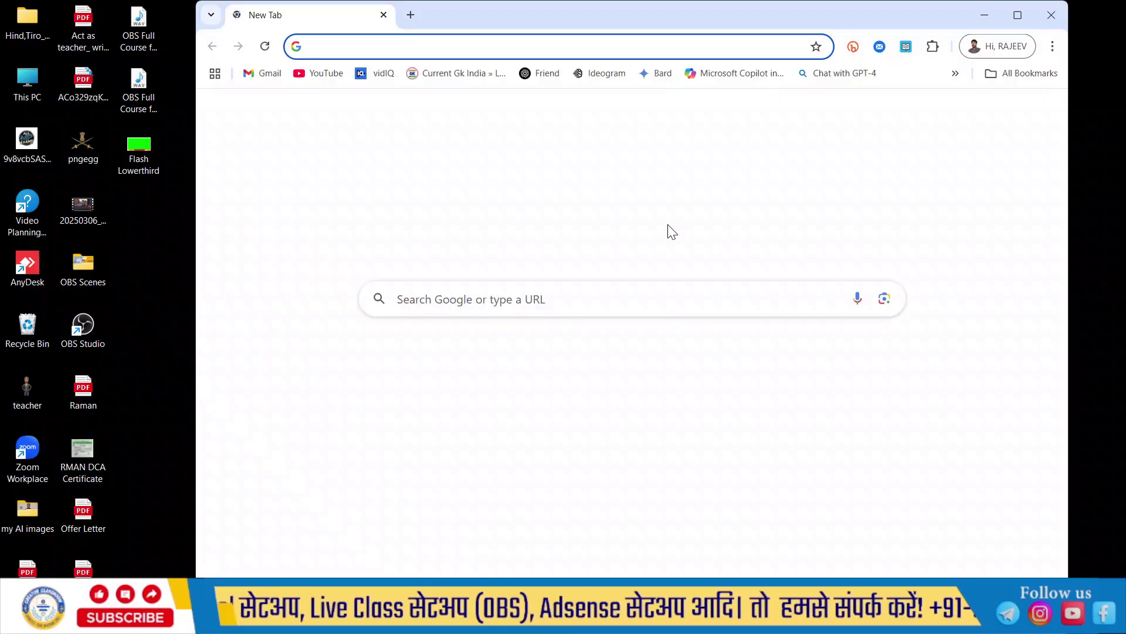
click(1018, 14)
click(508, 298)
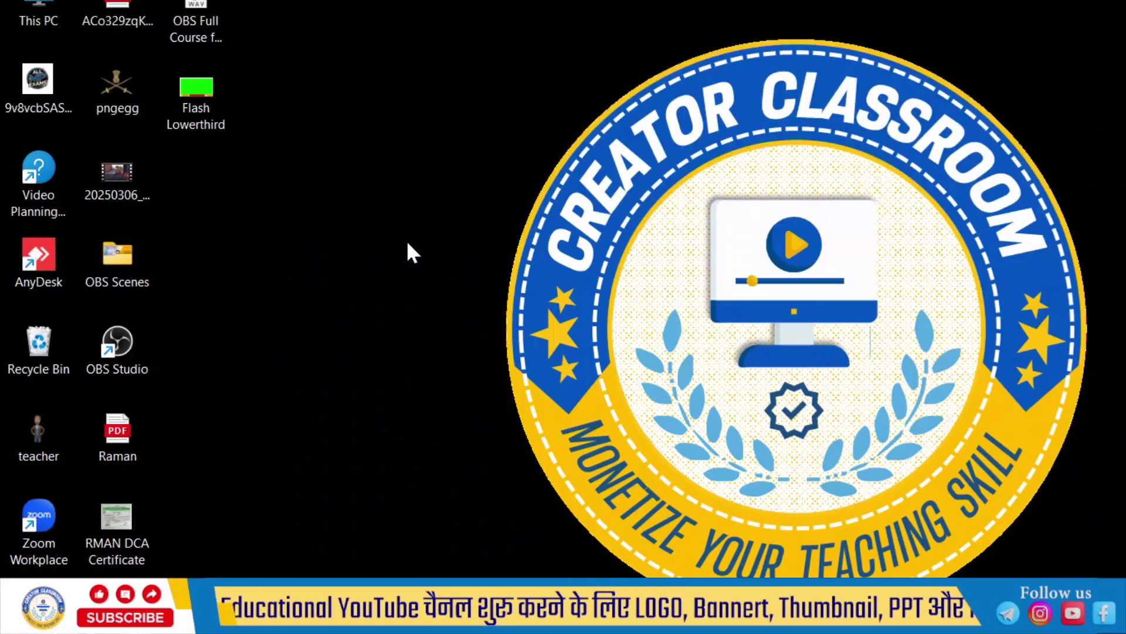
Step: Create a new text document on the desktop named 'Scrolling Text'
right_click(279, 205)
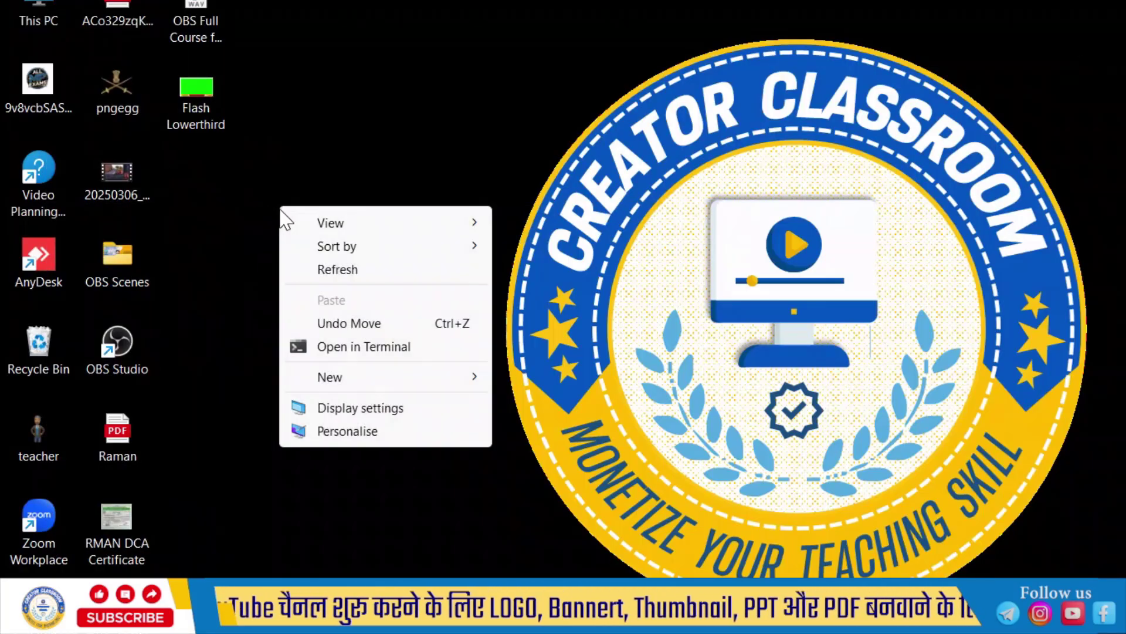
mouse_move(369, 382)
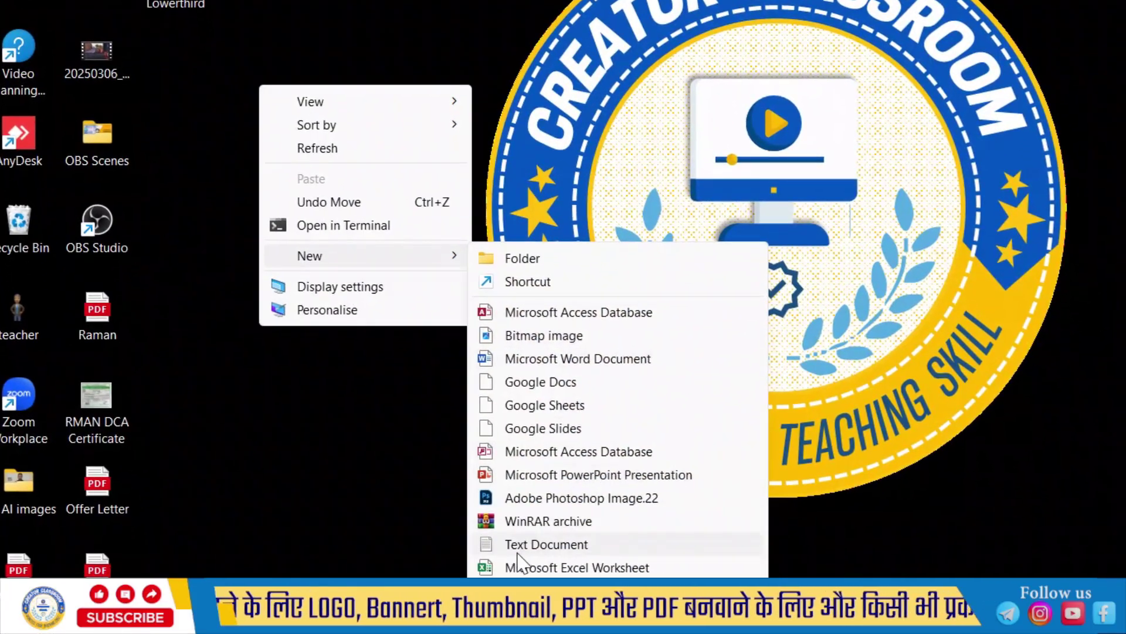
click(567, 547)
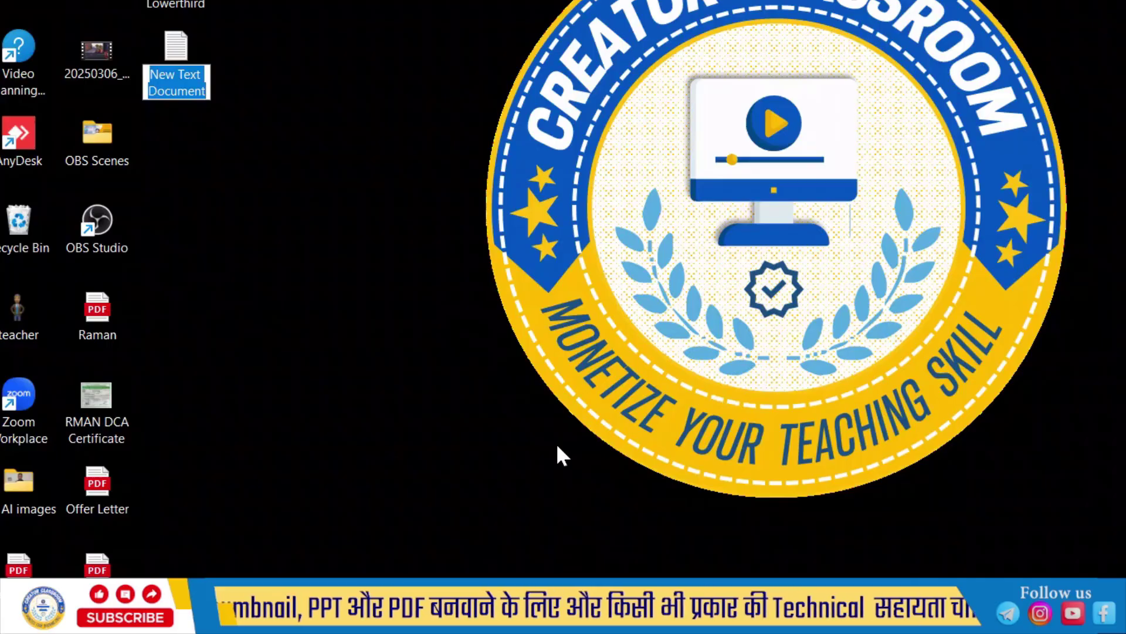
text(Sc)
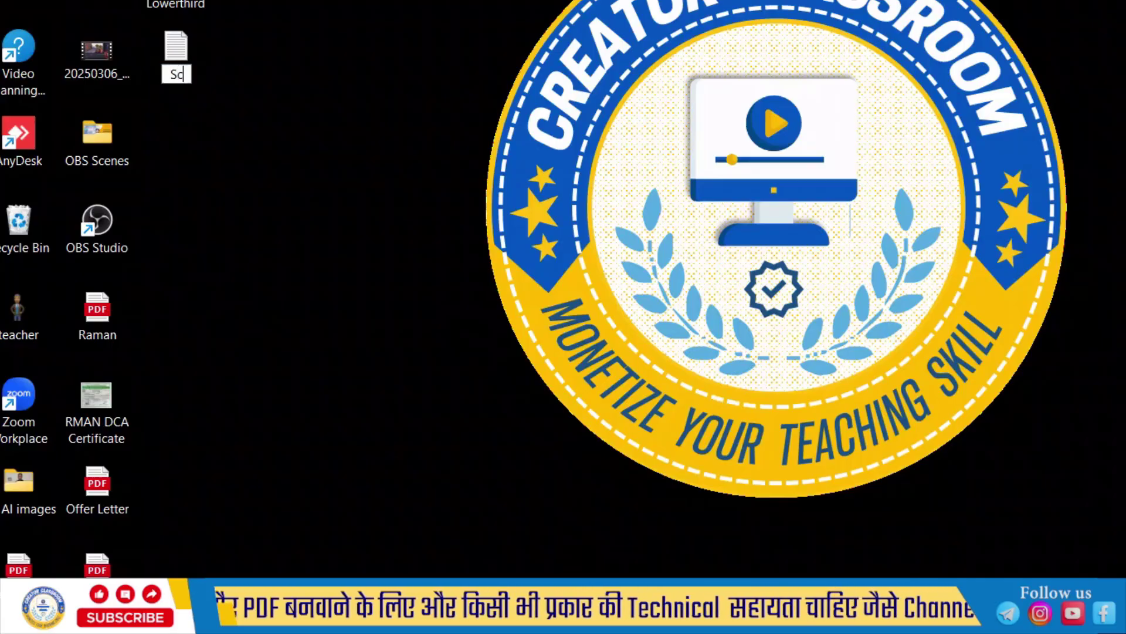
text(roll)
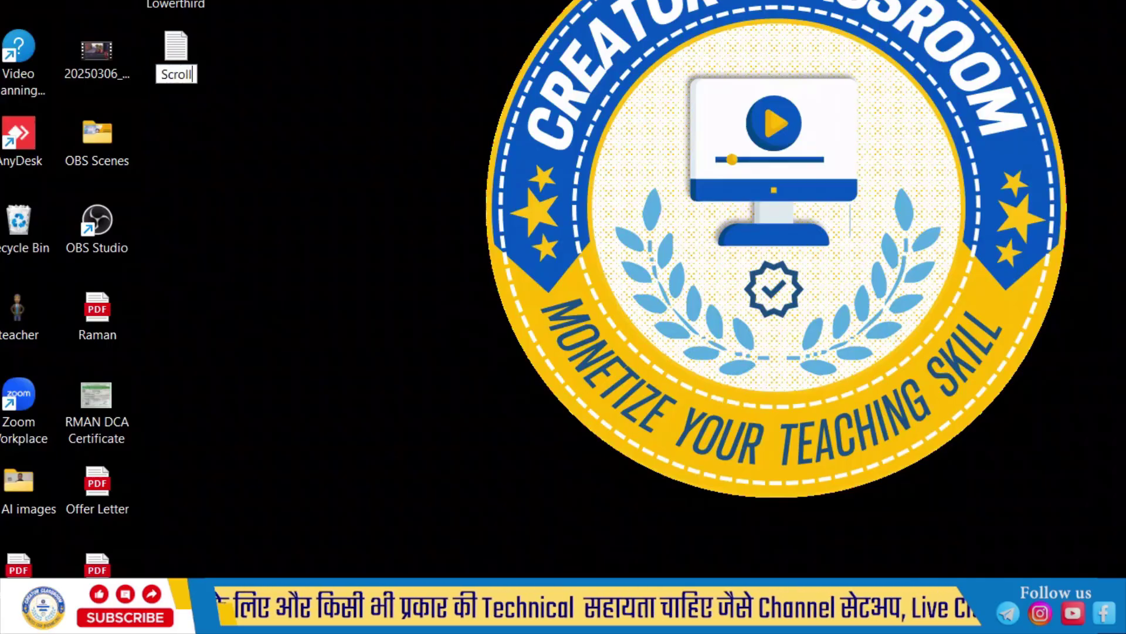
text(ing)
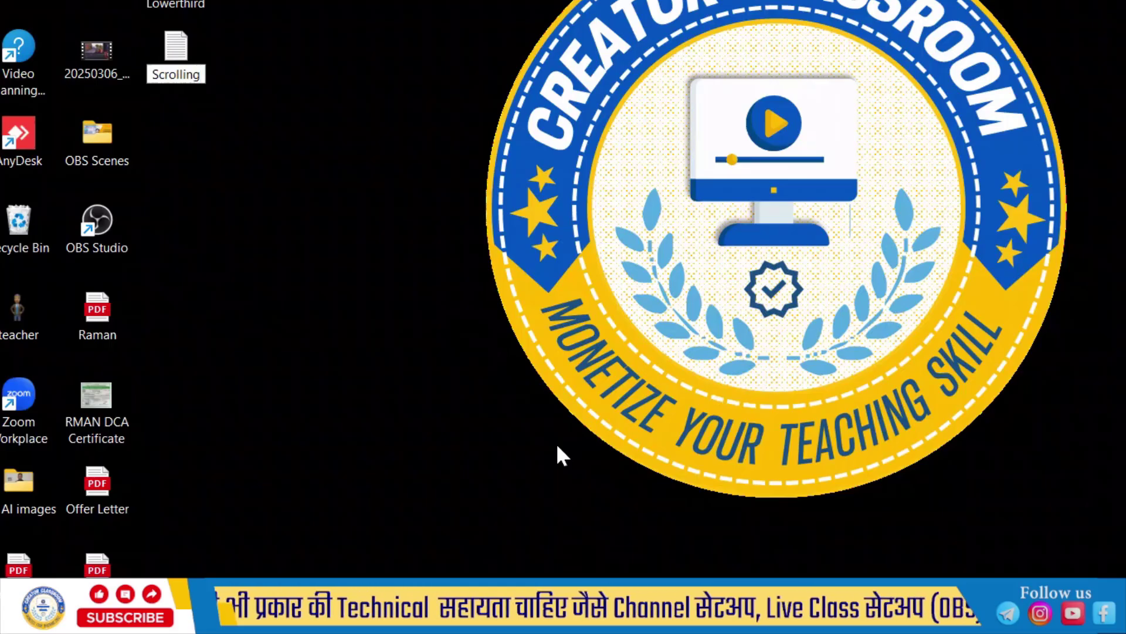
text( Te)
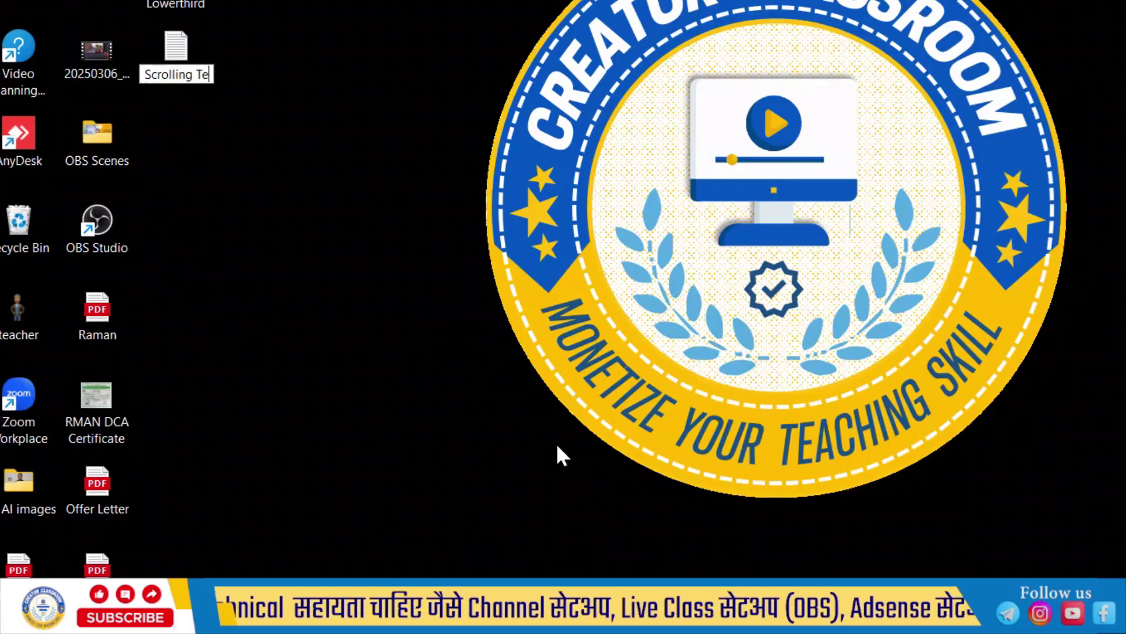
text(xt)
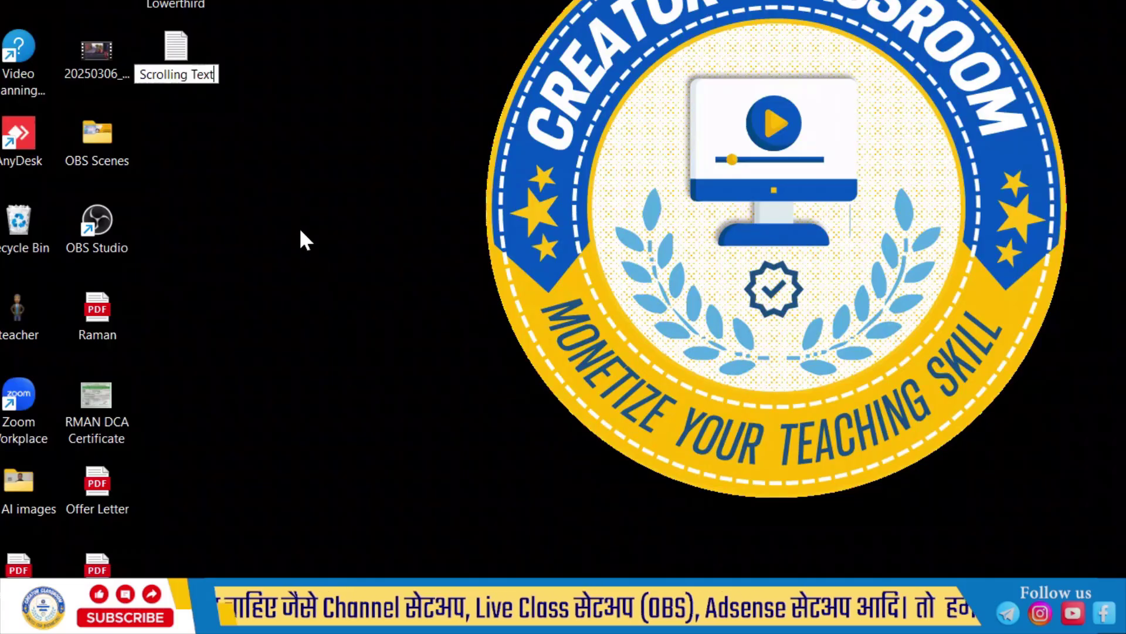
key(Return)
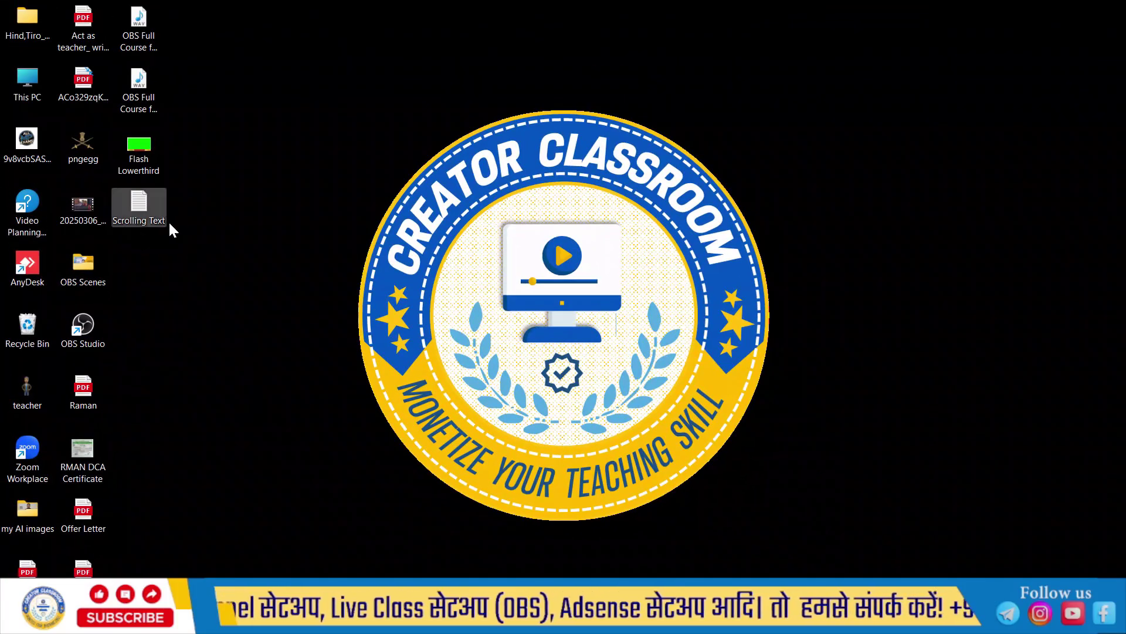
Step: Open Scrolling Text in Notepad and take the 'Live Classes' heading from the Chrome results
key(Return)
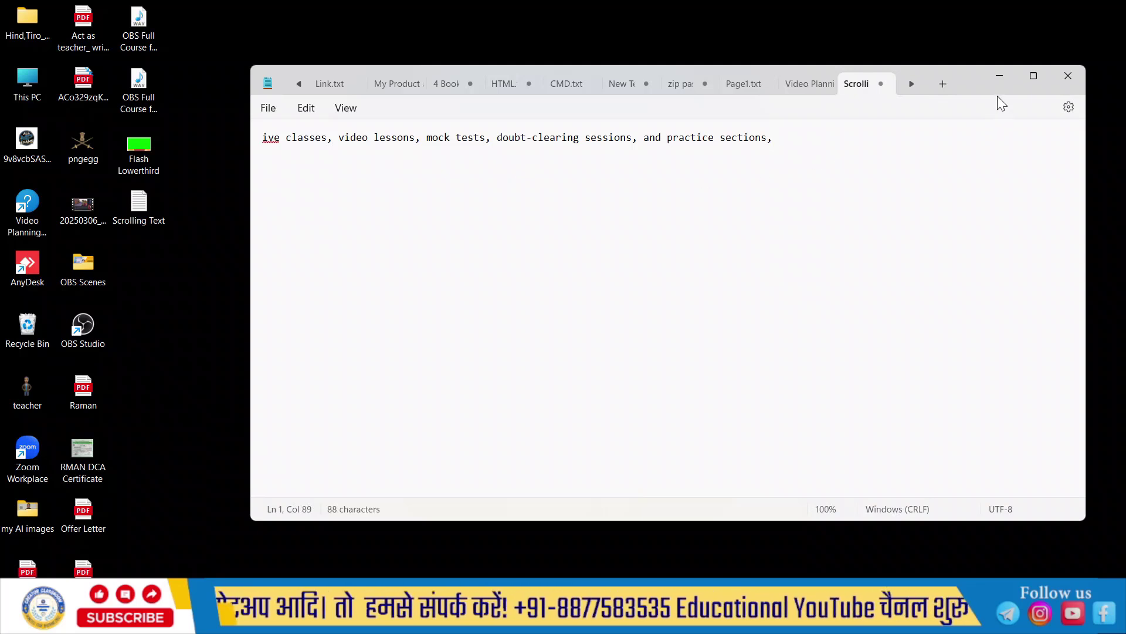
click(1002, 77)
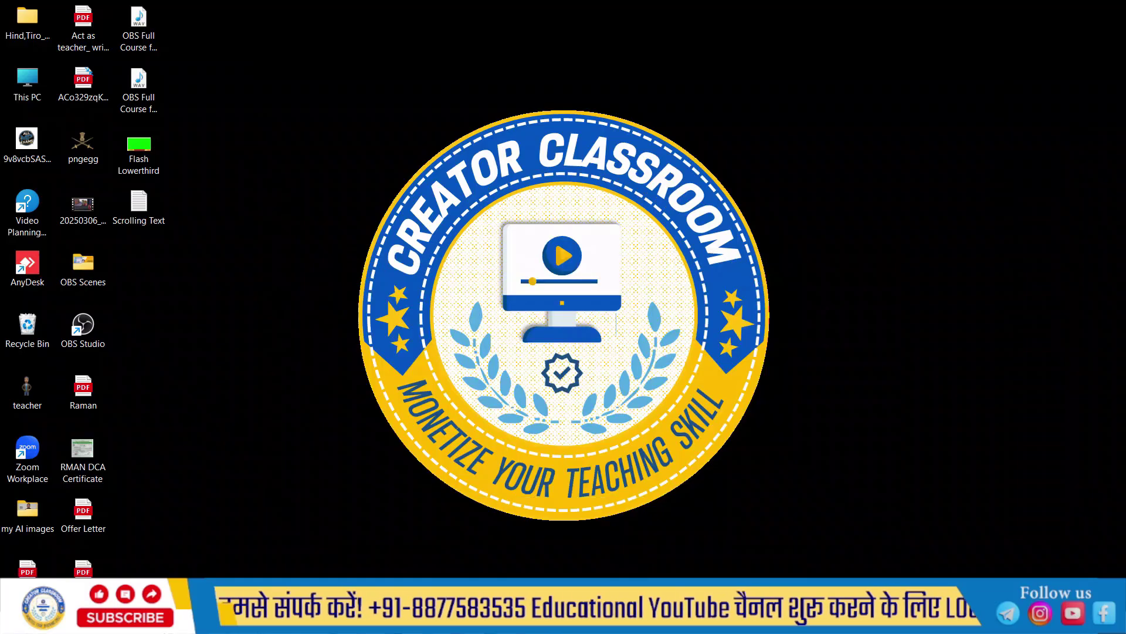
mouse_move(521, 620)
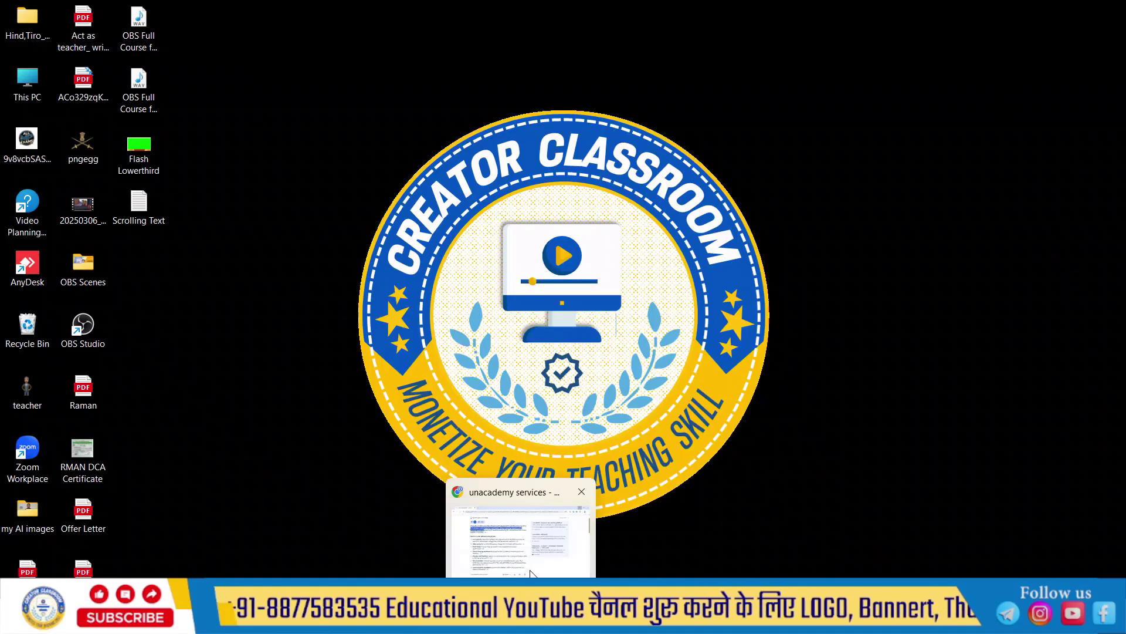
click(522, 546)
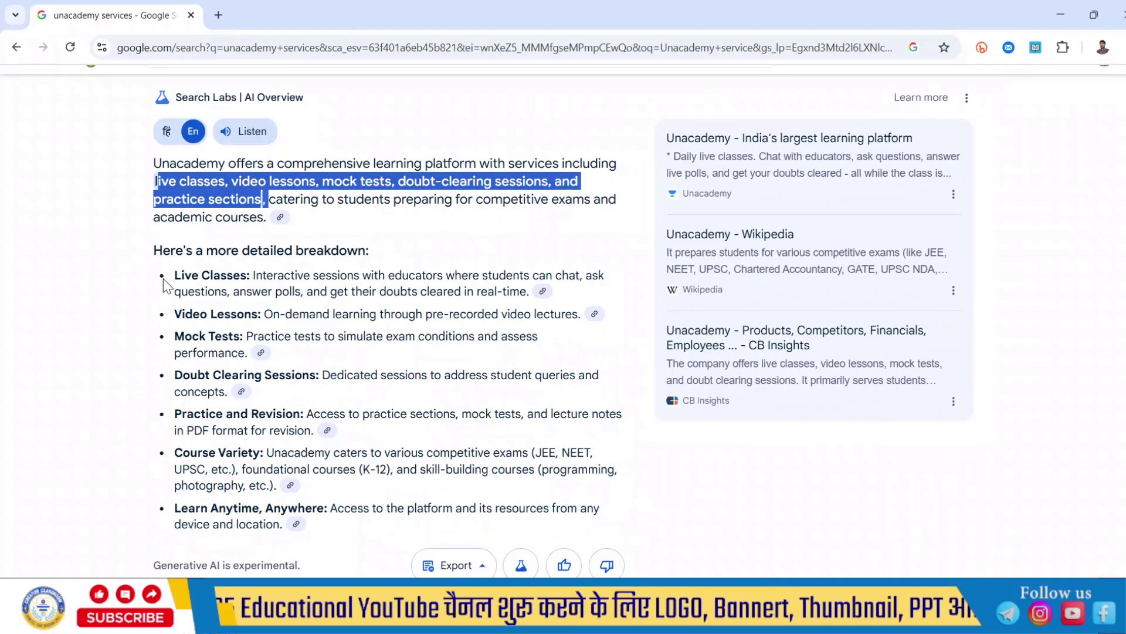
drag(171, 271, 247, 269)
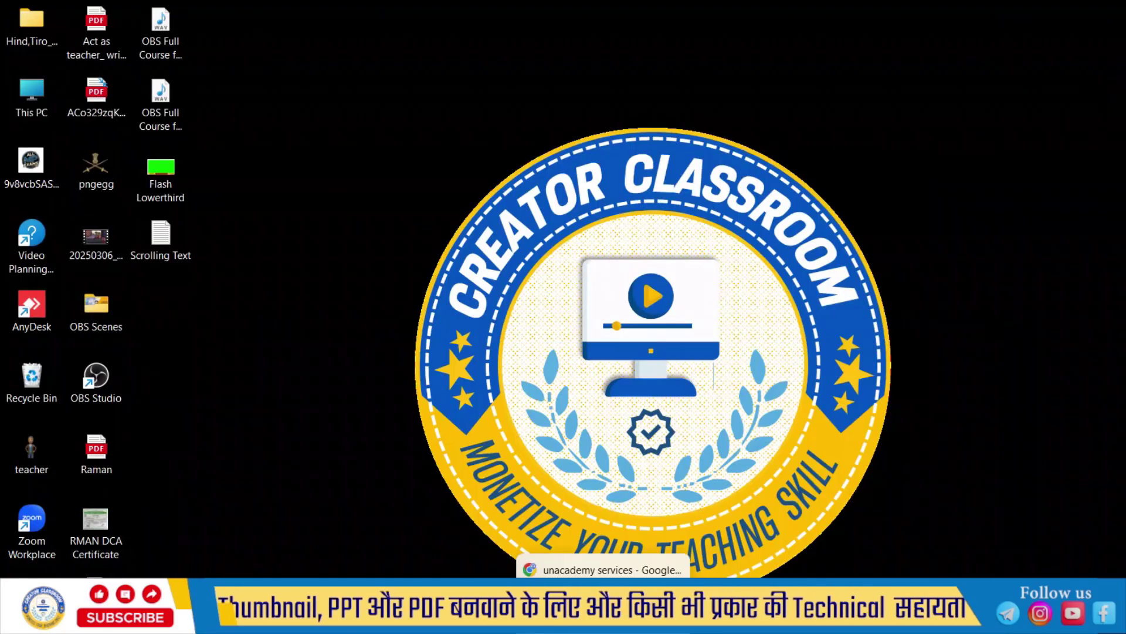
click(640, 569)
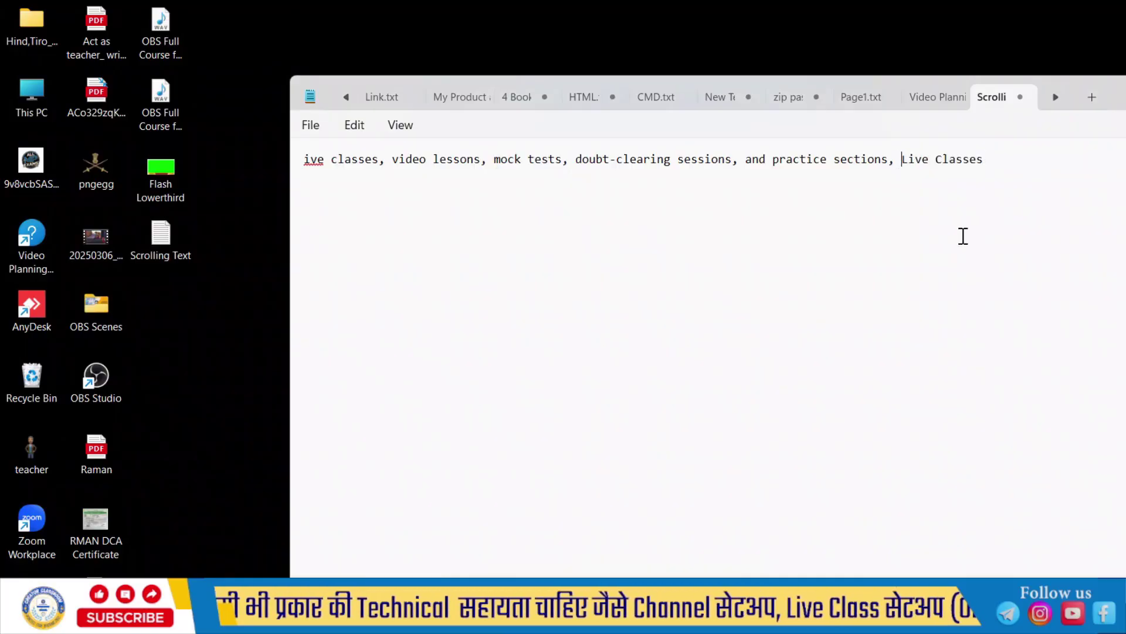
Step: Add the Video Lessons, Mock Tests and Practice and Revision headings from Chrome to the notes
key(alt+Tab)
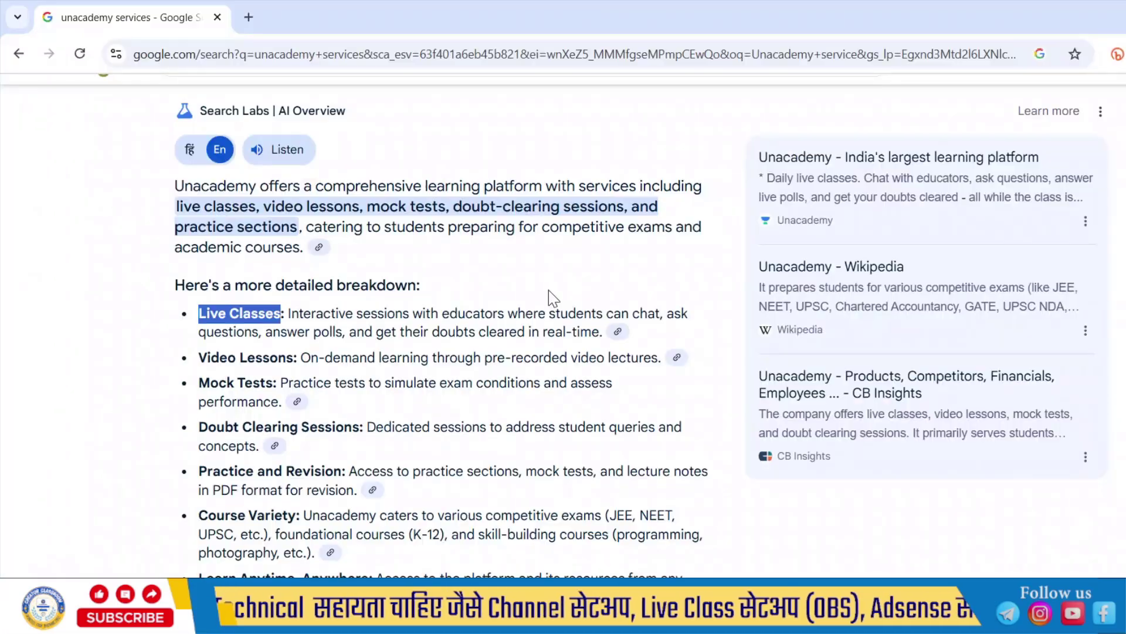
drag(199, 357, 300, 358)
key(alt+Tab)
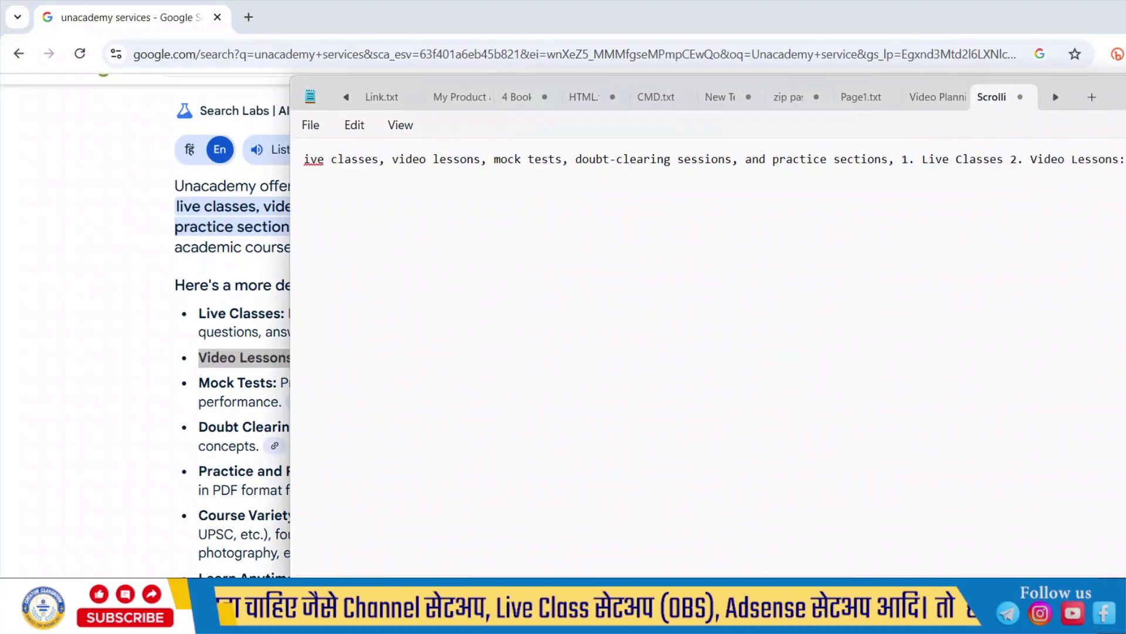
key(alt+Tab)
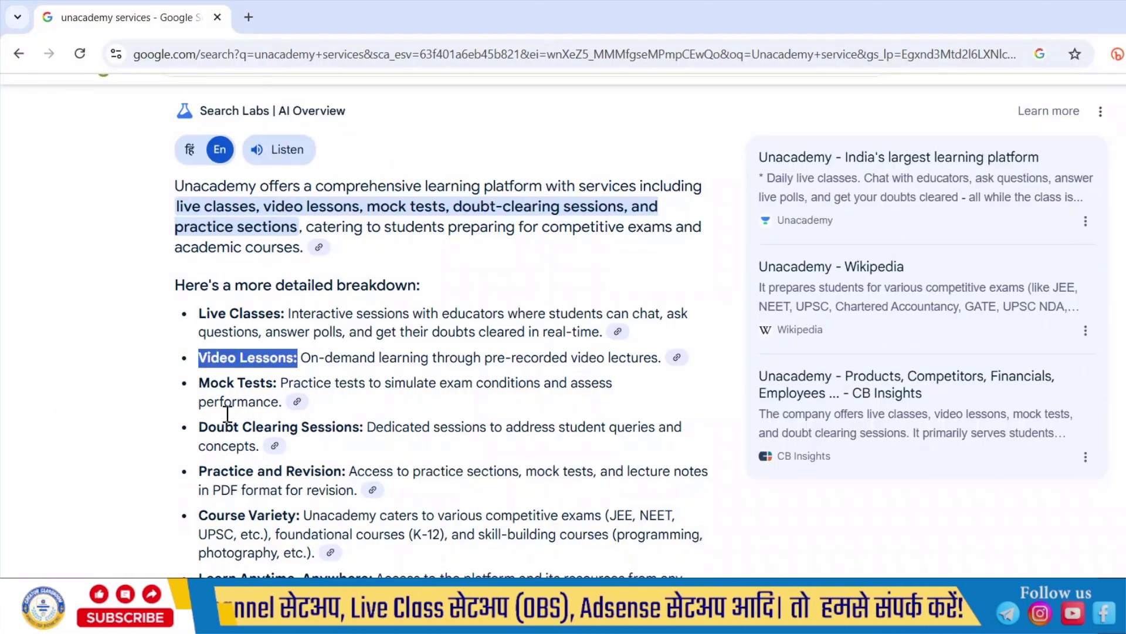
drag(199, 382, 266, 383)
key(alt+Tab)
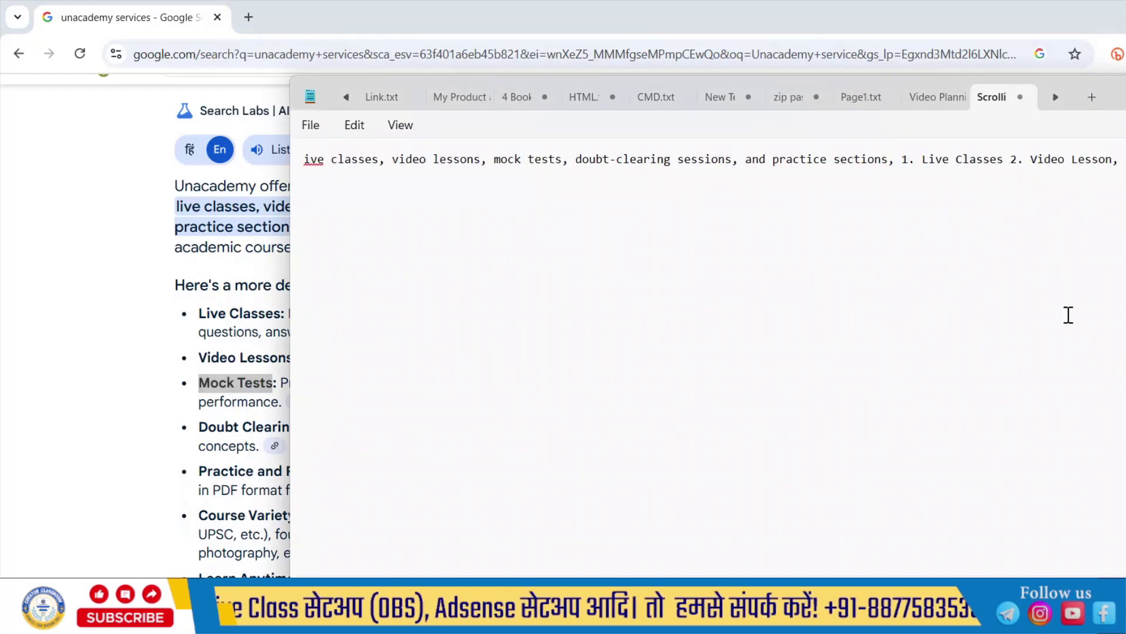
key(alt+Tab)
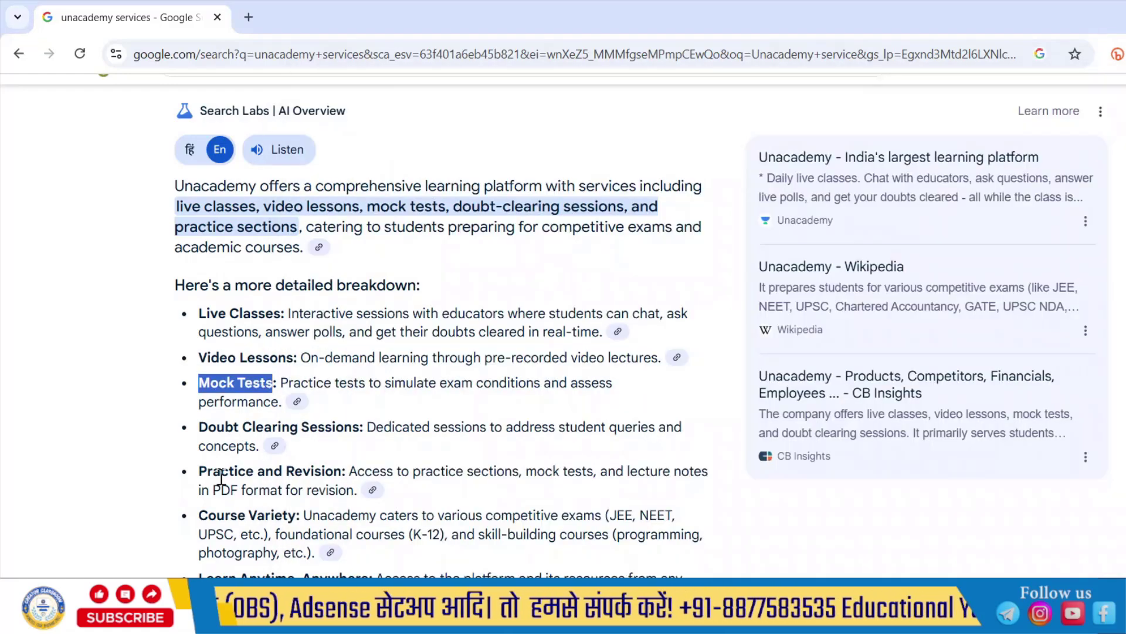
drag(207, 471, 342, 471)
key(ctrl+c)
key(alt+Tab)
key(ctrl+v)
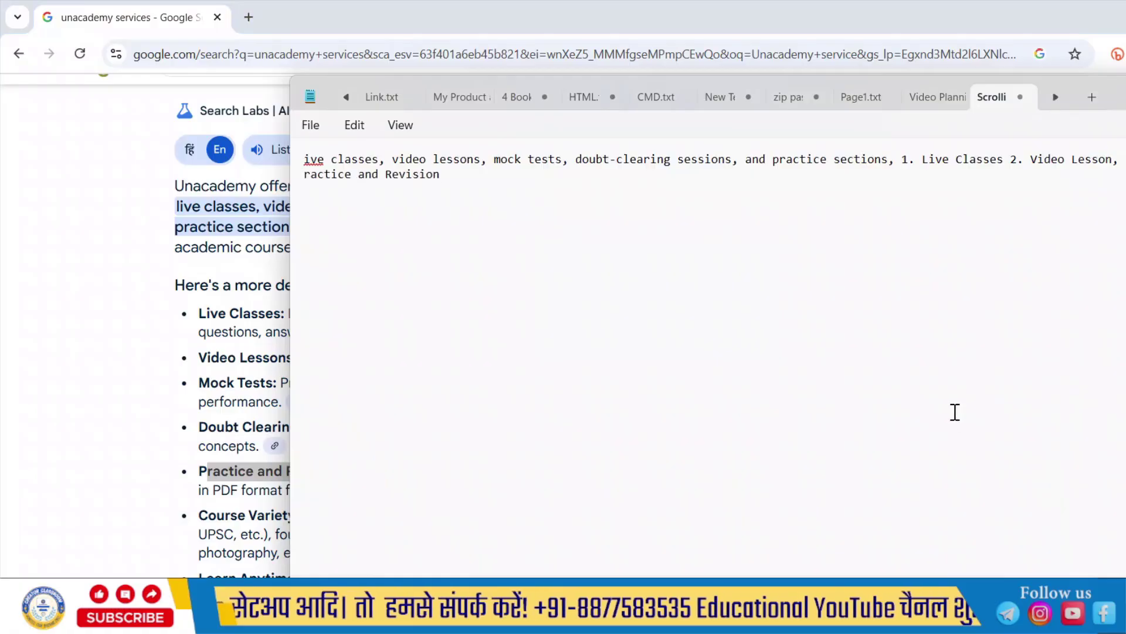
Step: Fix the capitalization and append '| Learn Anytime, Anywhere' to the services line
text(P)
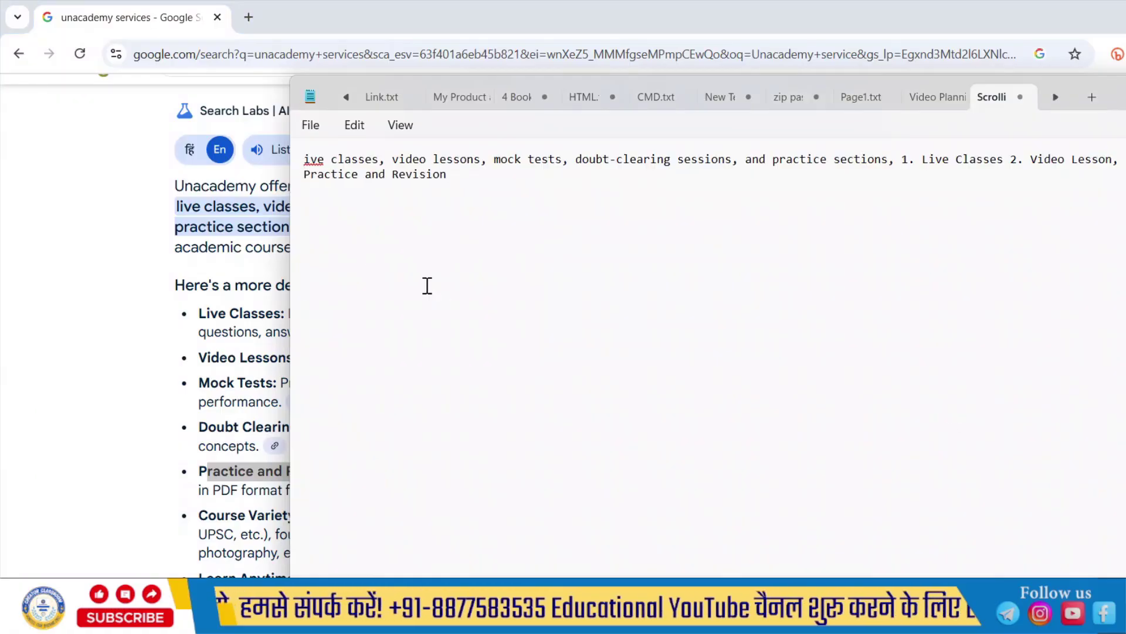
right_click(311, 159)
key(Escape)
text(L)
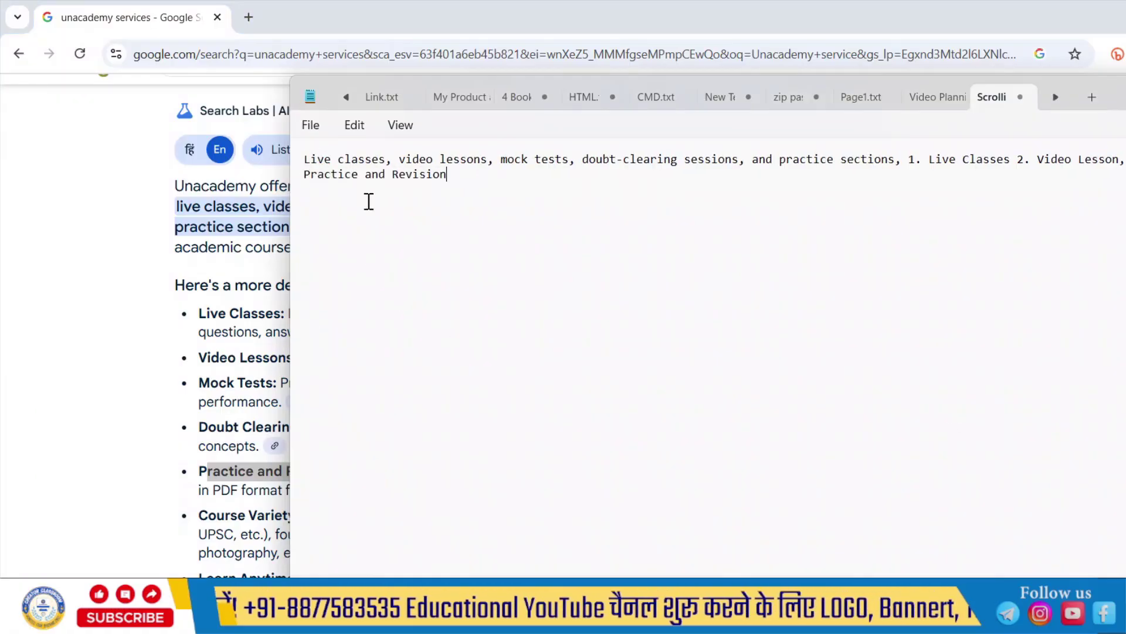
key(alt+Tab)
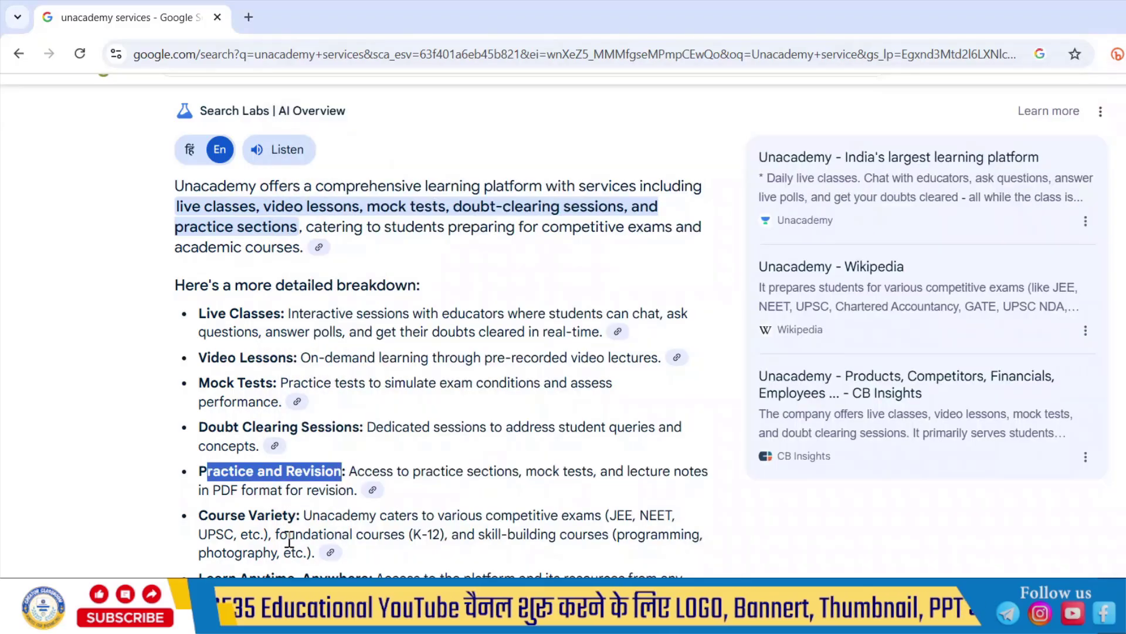
scroll(409, 524, down, 1)
drag(198, 521, 403, 550)
key(ctrl+c)
key(alt+Tab)
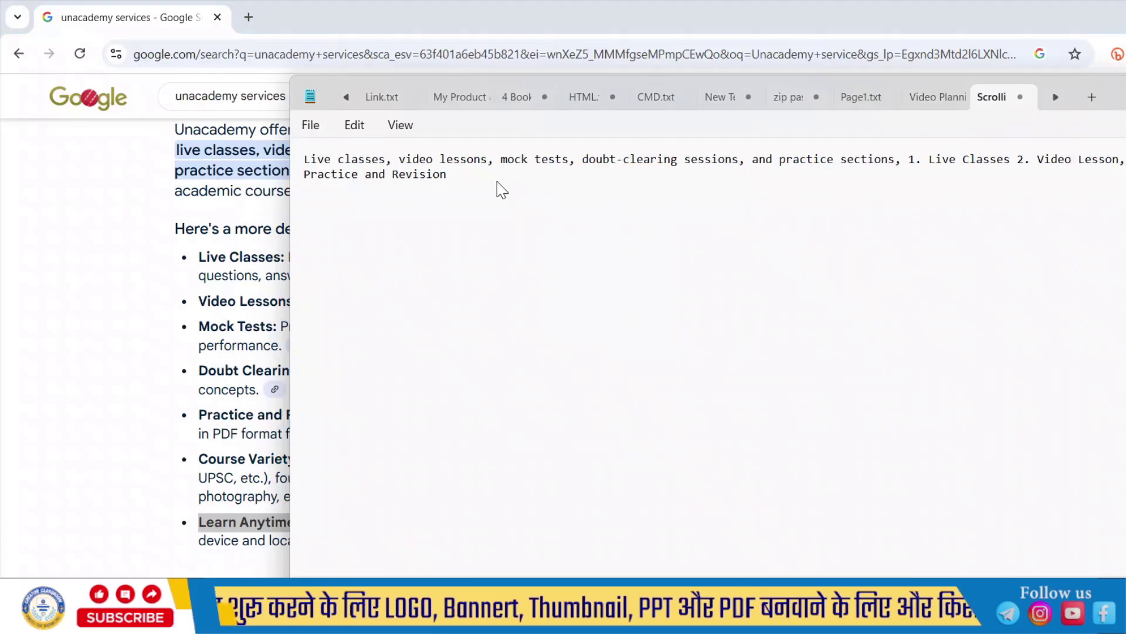
text(|)
key(ctrl+v)
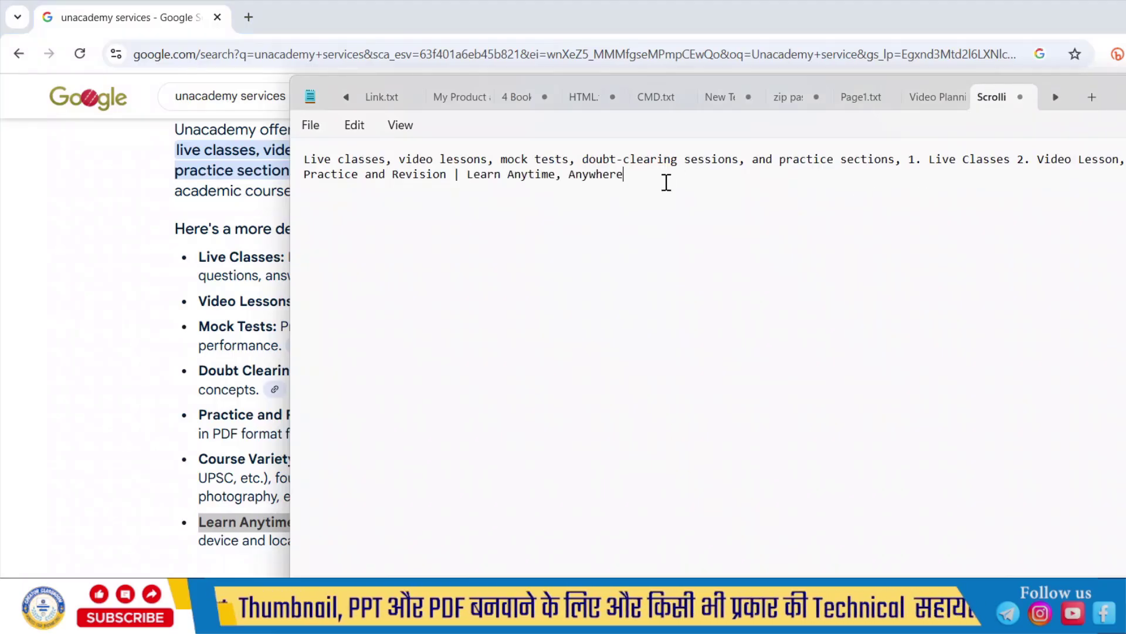
Step: Cut the entire ticker paragraph out of the Notepad file
drag(614, 182, 301, 166)
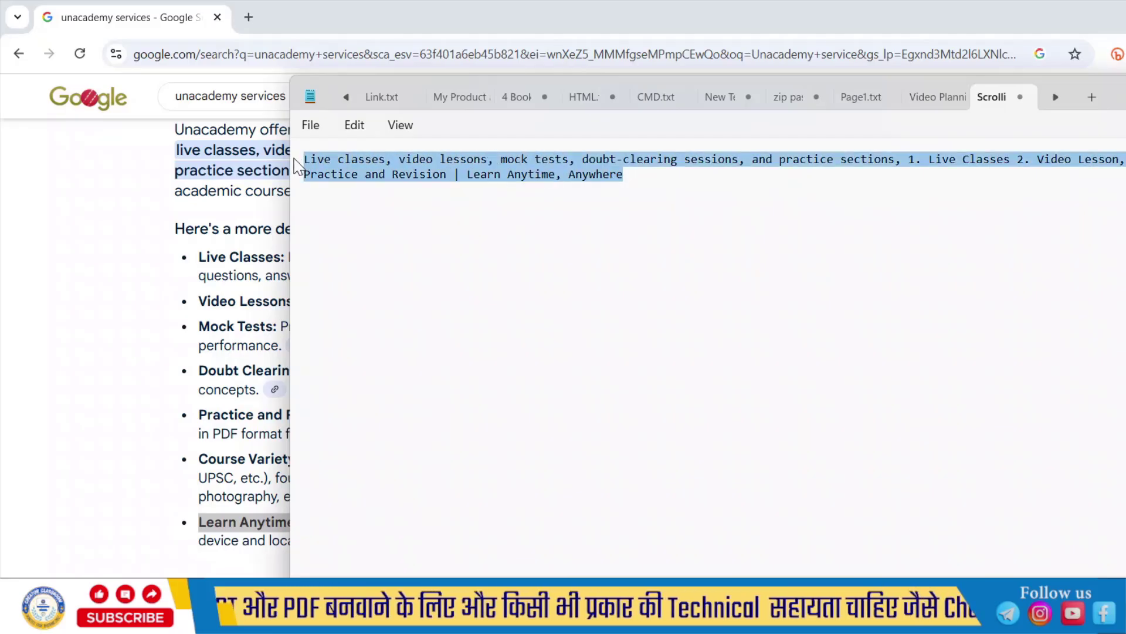
right_click(451, 174)
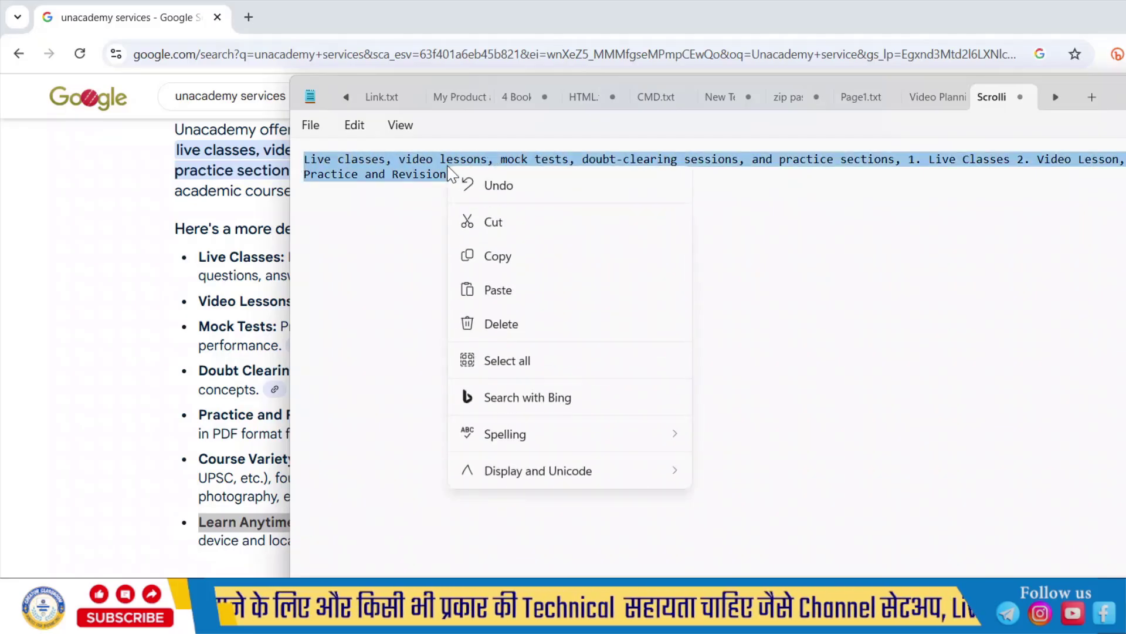
click(488, 219)
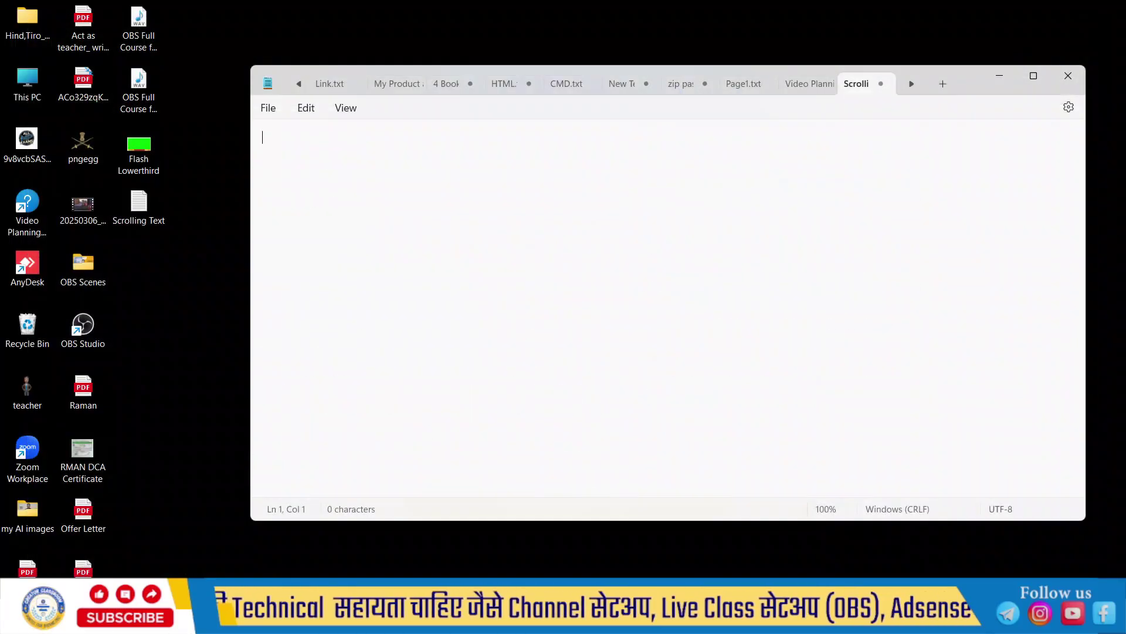
Step: In a blank Word document, apply Capitalize Each Word to the pasted paragraph with its 'Download Our App For' lead-in
click(14, 621)
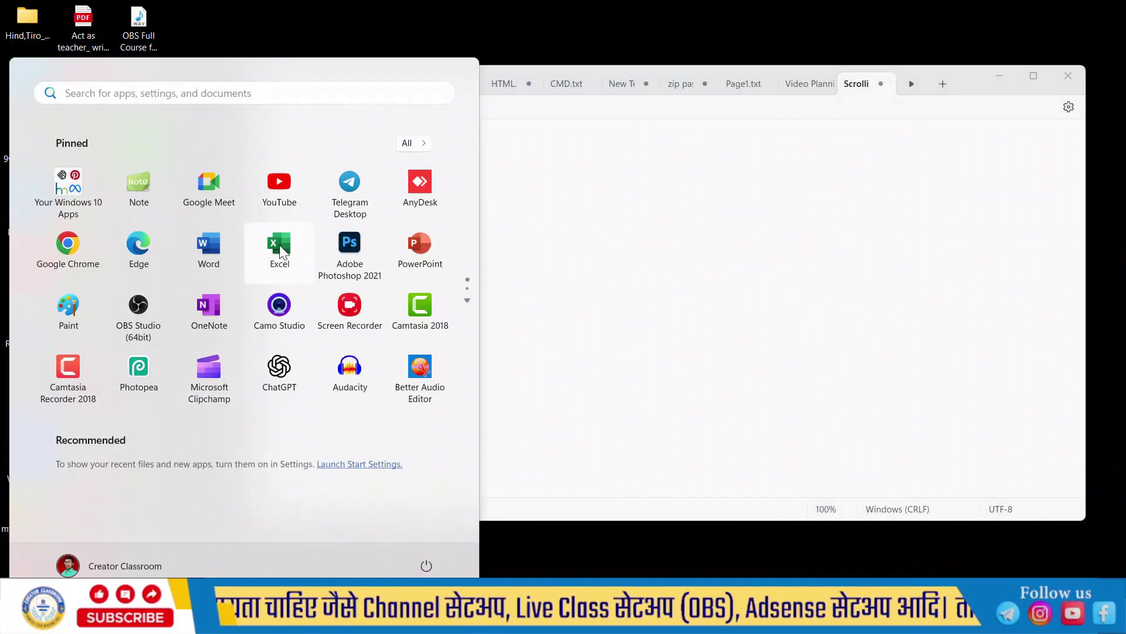
click(481, 262)
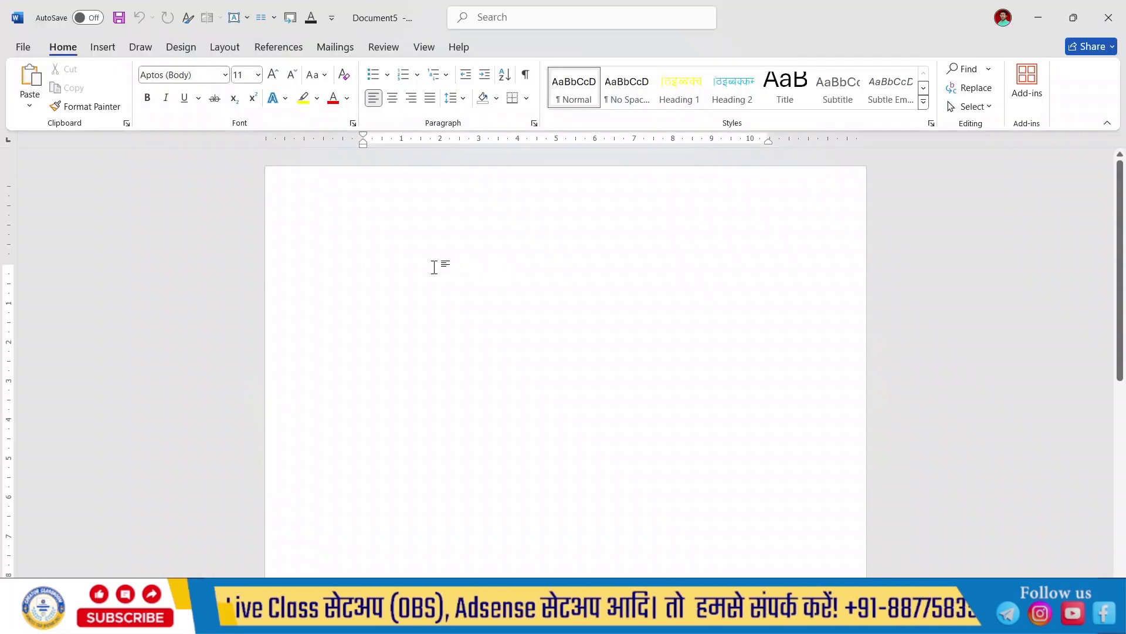
key(ctrl+v)
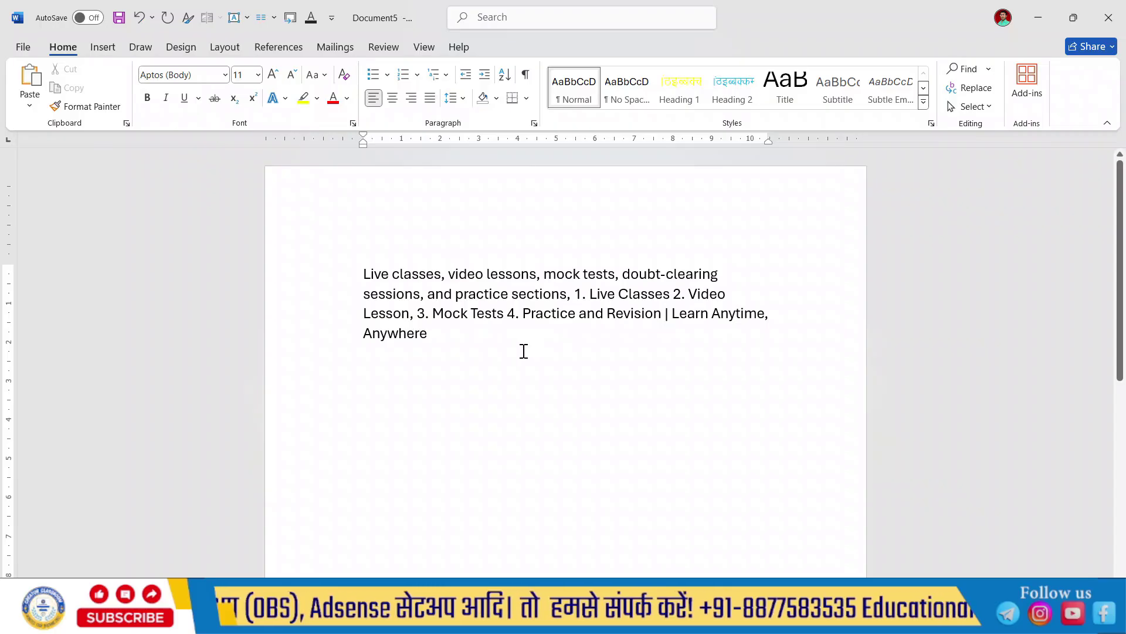
key(ctrl+a)
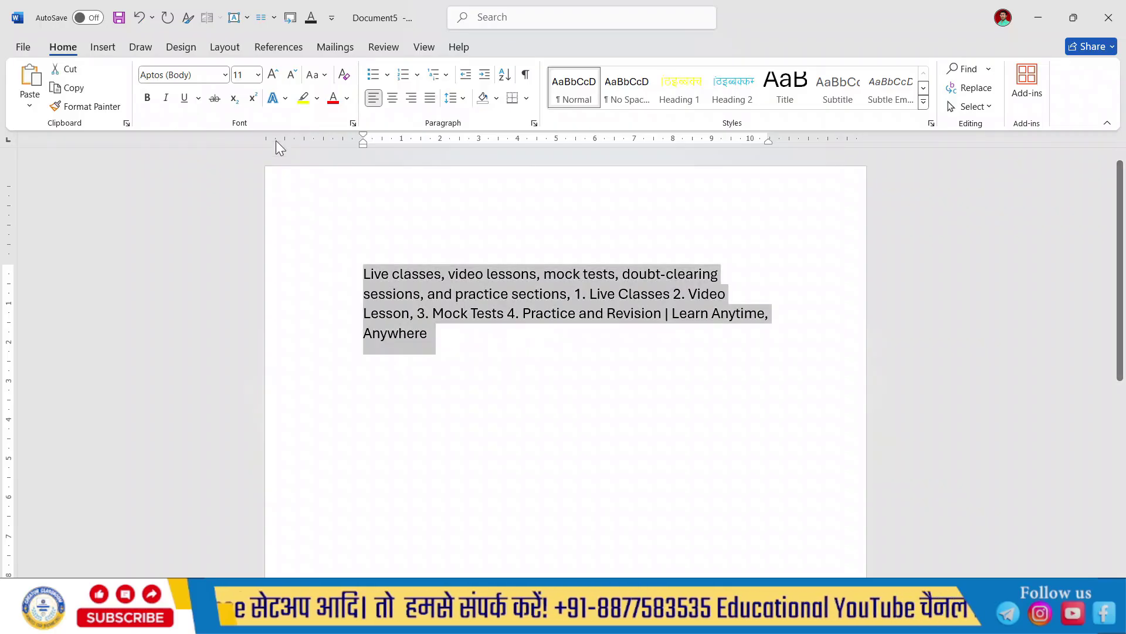
click(321, 76)
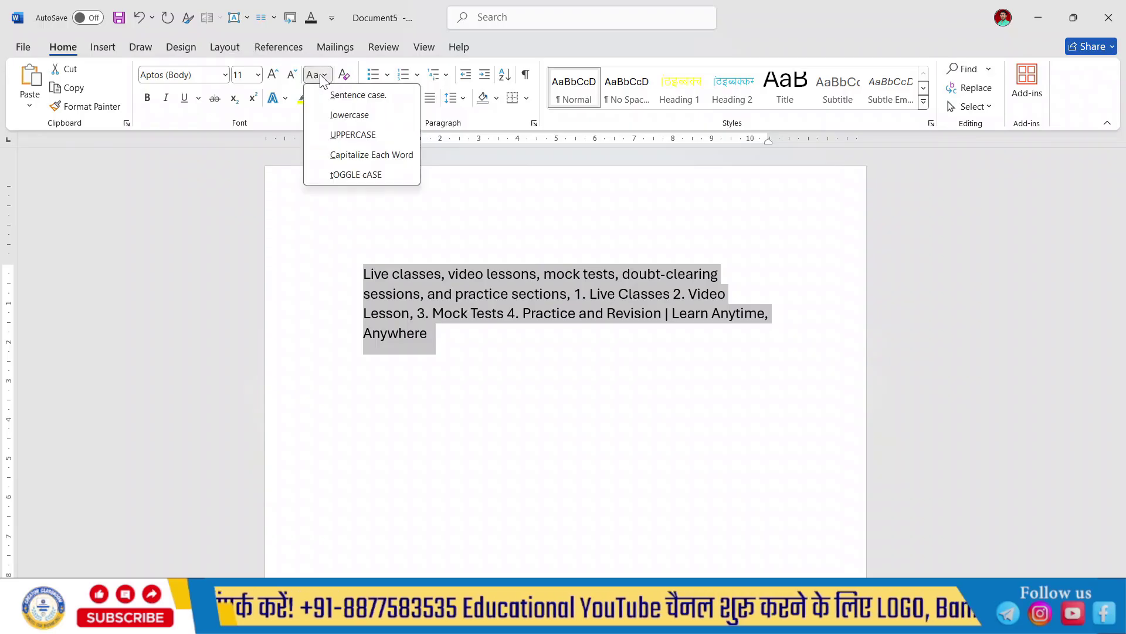
click(379, 156)
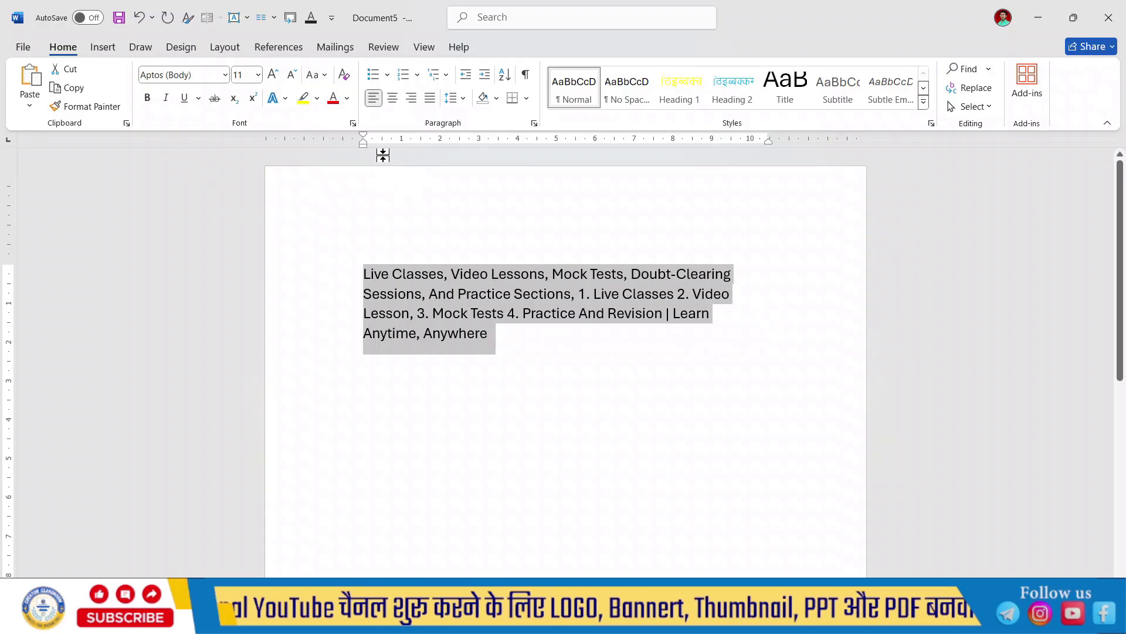
click(606, 353)
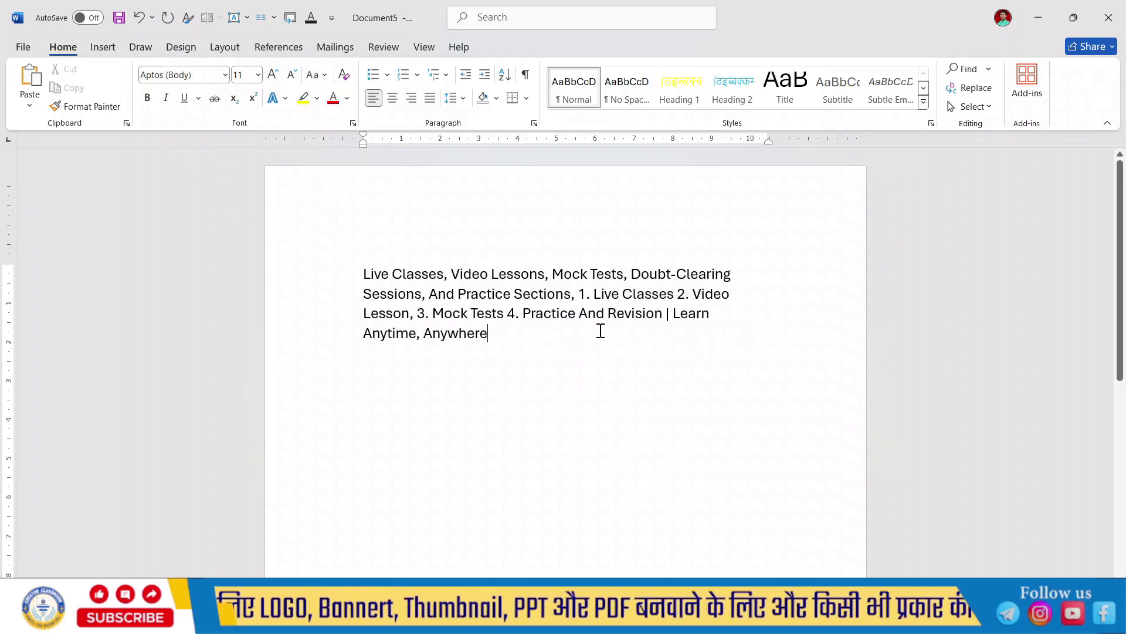
key(ctrl+z)
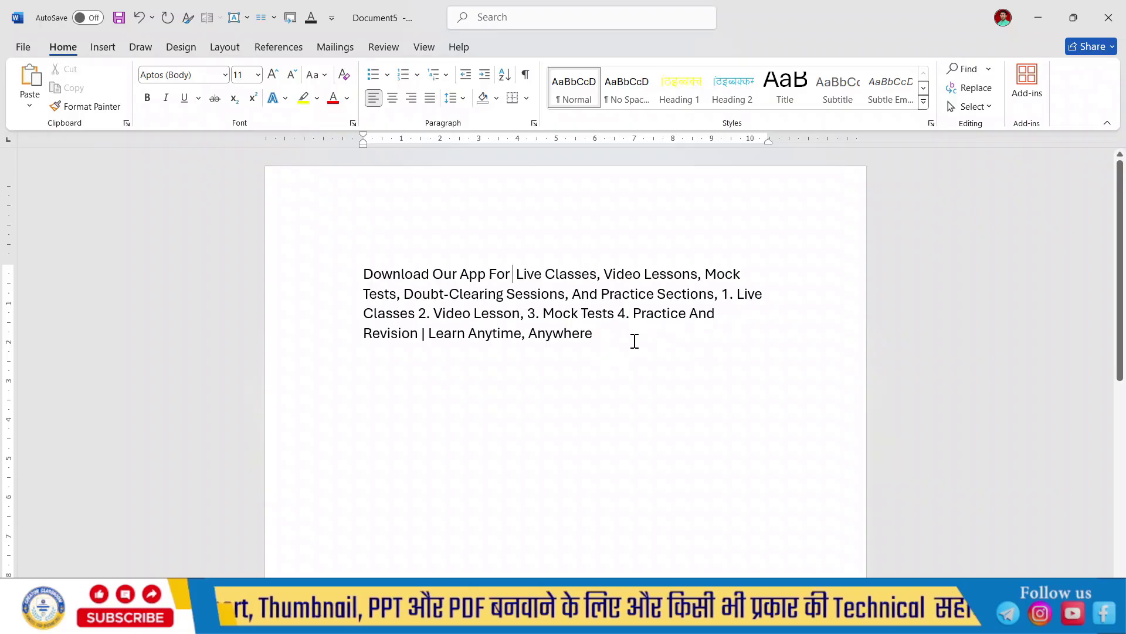
drag(634, 339, 368, 267)
key(ctrl+c)
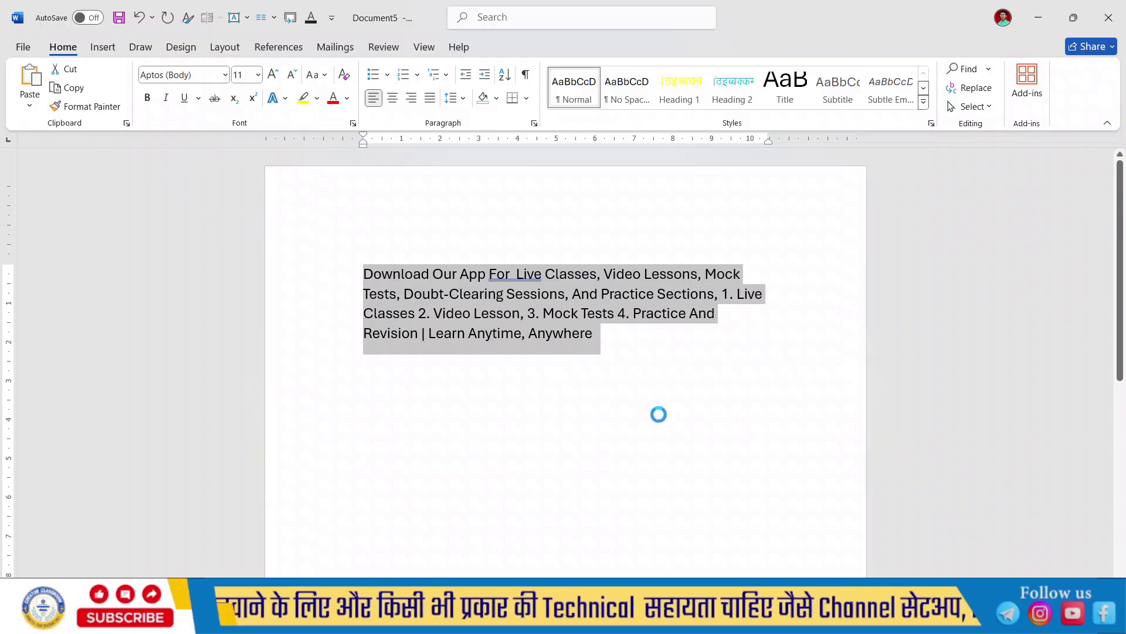
click(1037, 17)
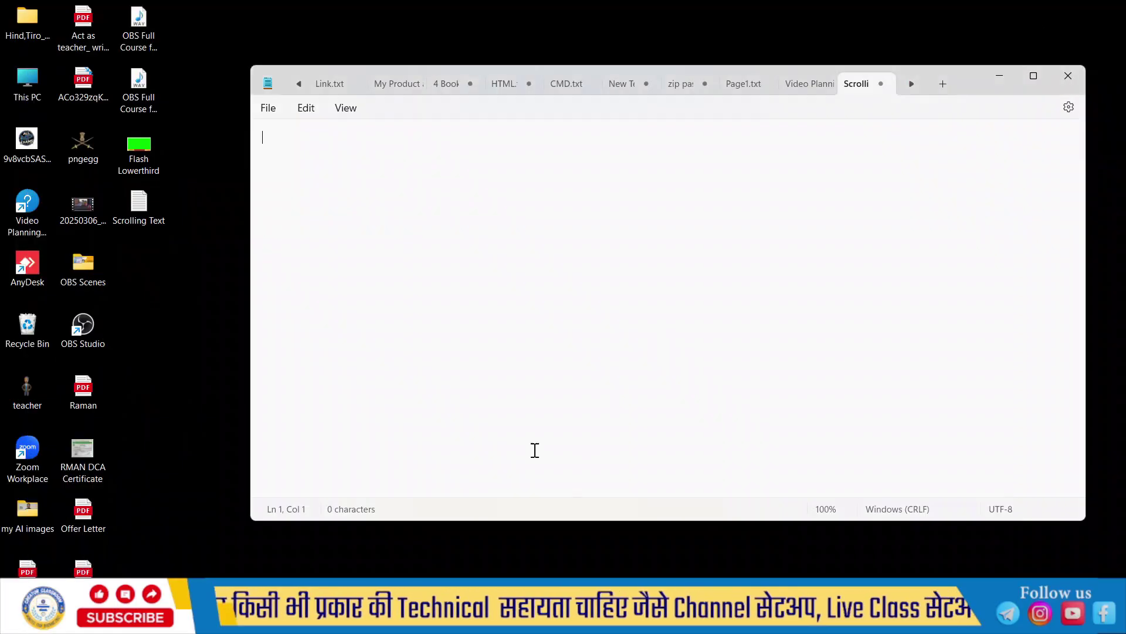
Step: Paste the title-cased ticker paragraph into the empty Notepad file
key(ctrl+v)
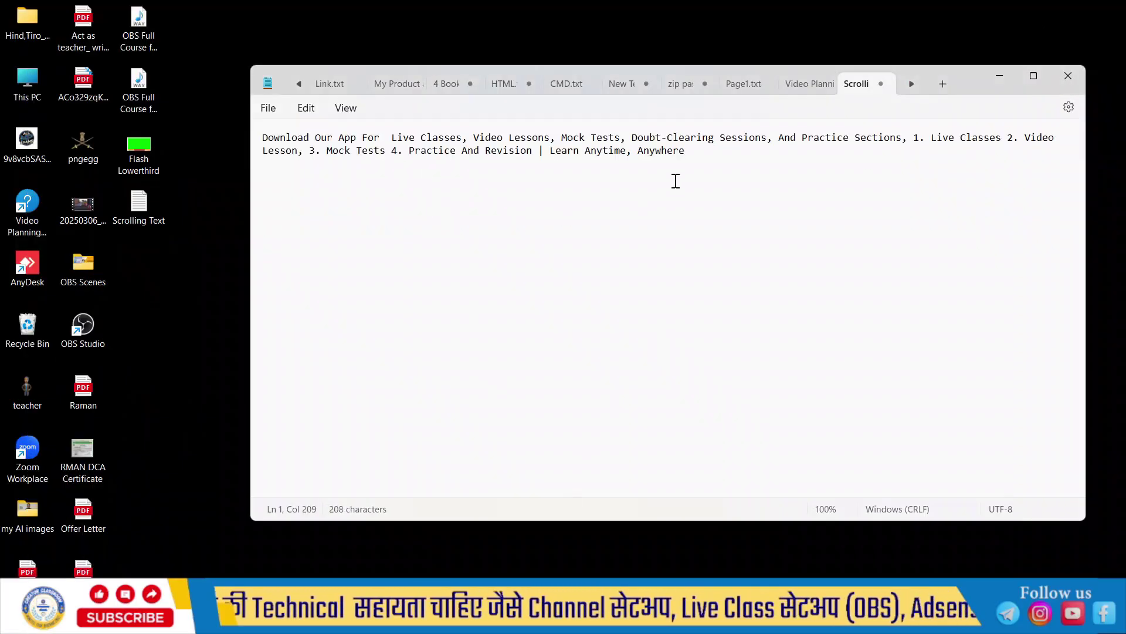
click(305, 108)
click(268, 109)
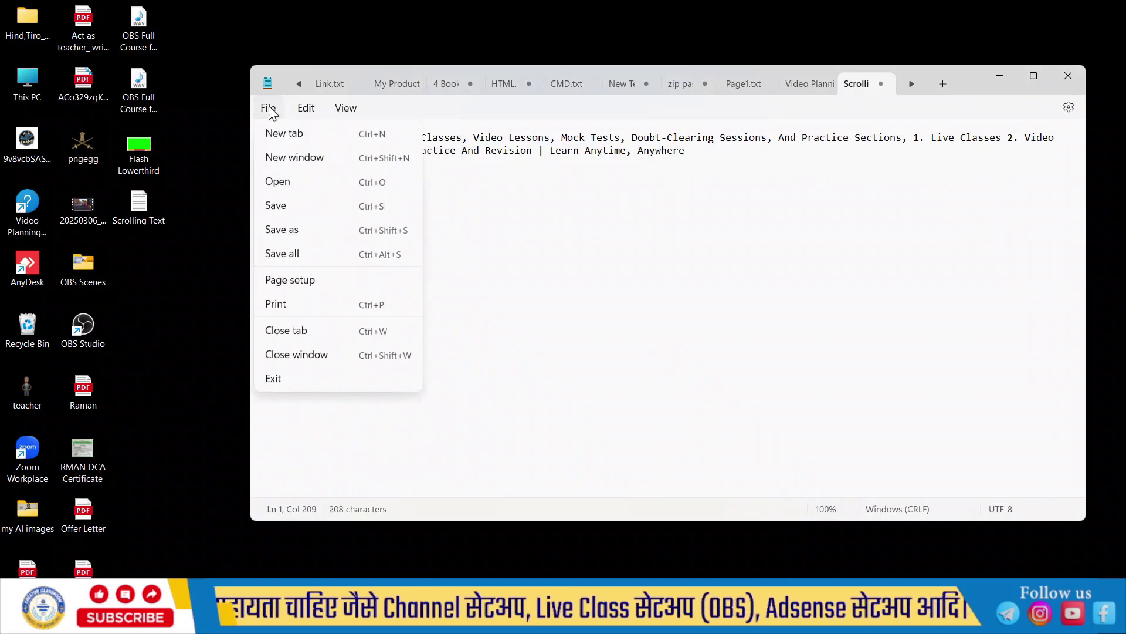
Step: Save the file as Scrolling Text in C:\Image Mask\Frame Mask
click(312, 235)
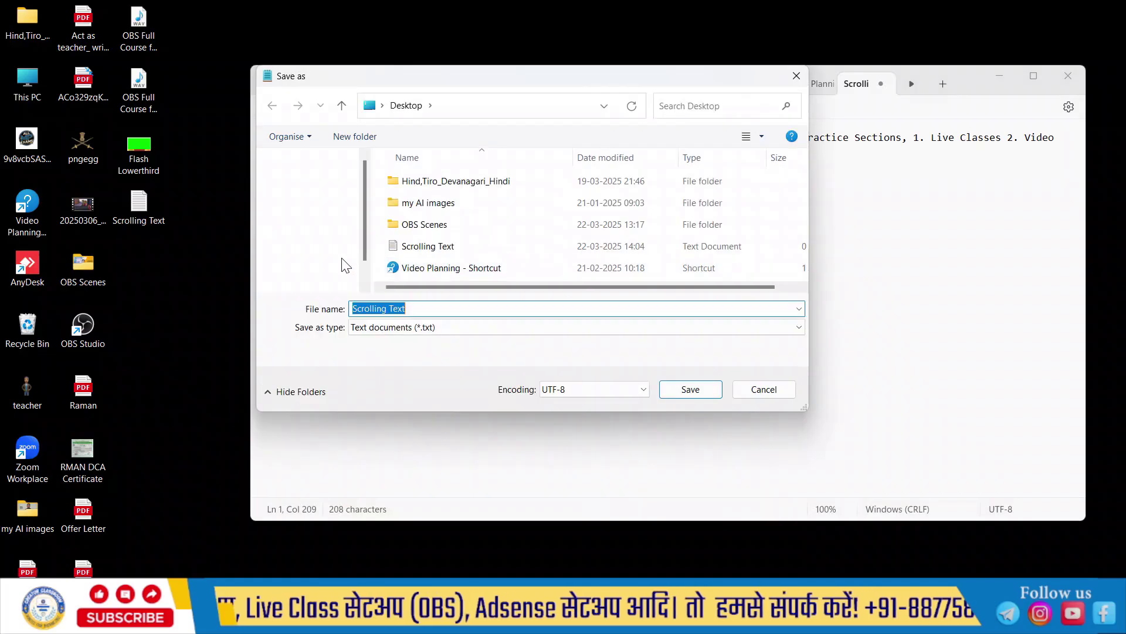
scroll(294, 235, down, 5)
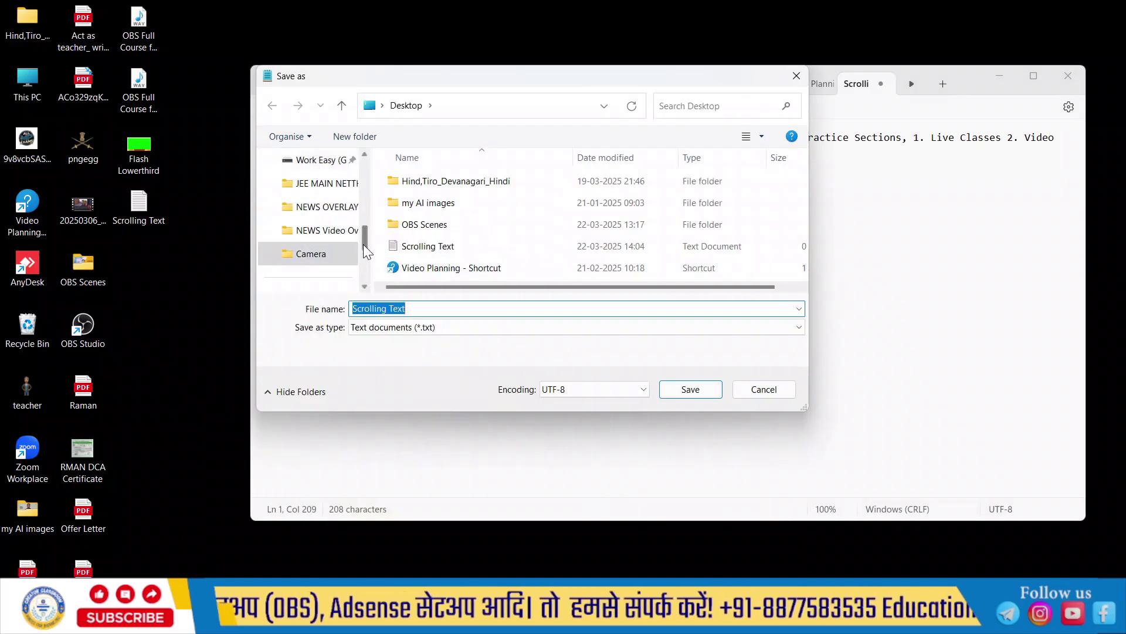
drag(368, 238, 367, 198)
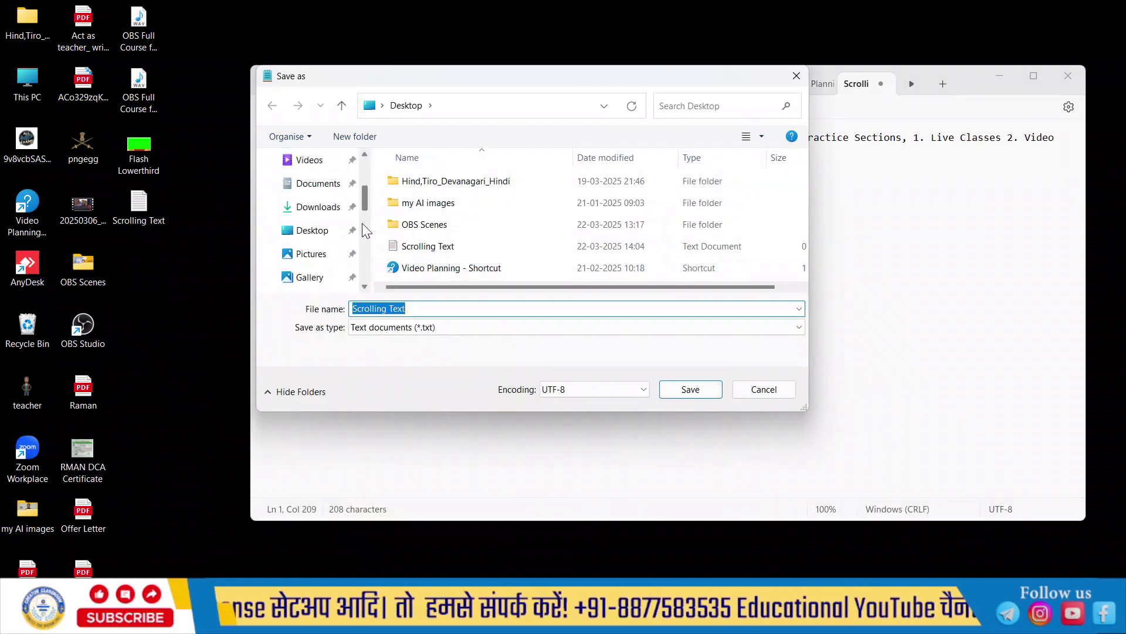
click(323, 235)
scroll(322, 234, down, 5)
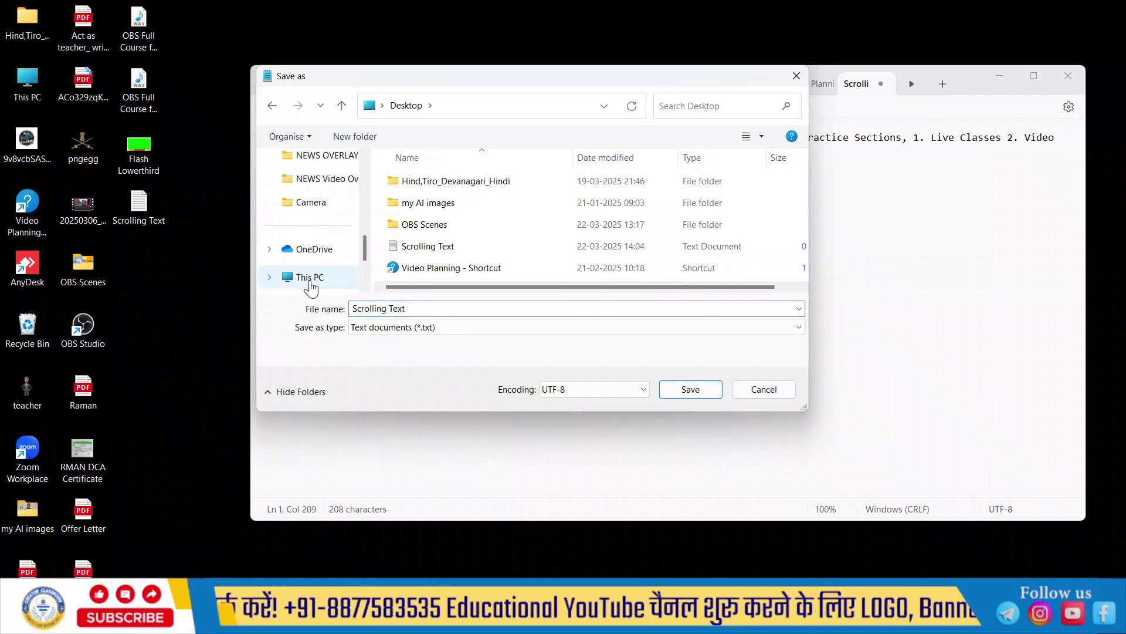
click(308, 277)
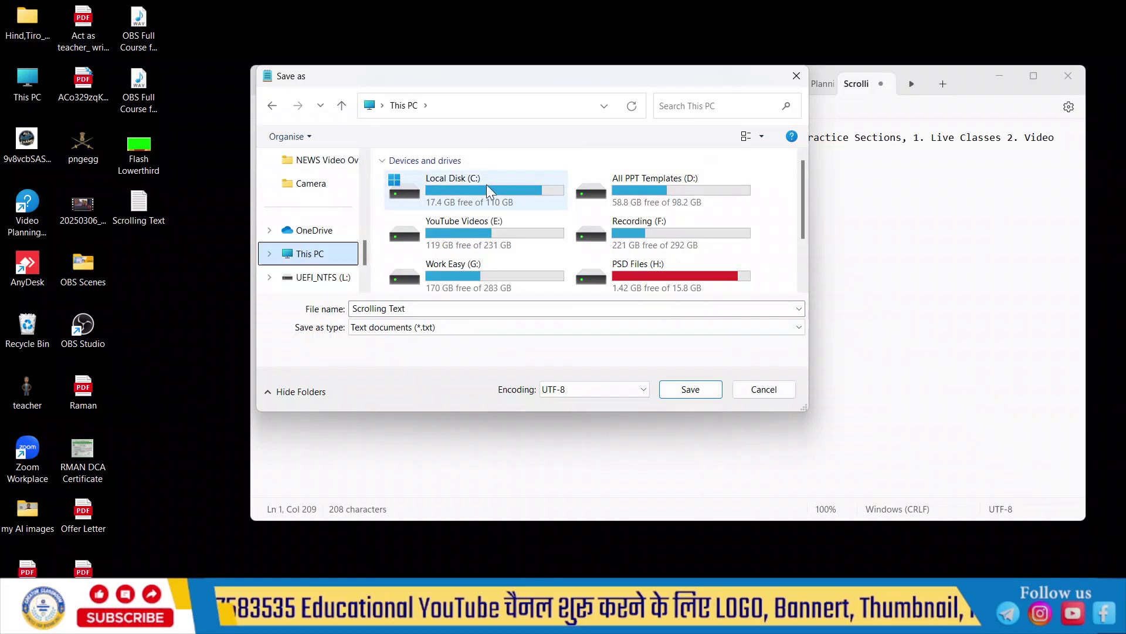
double_click(488, 184)
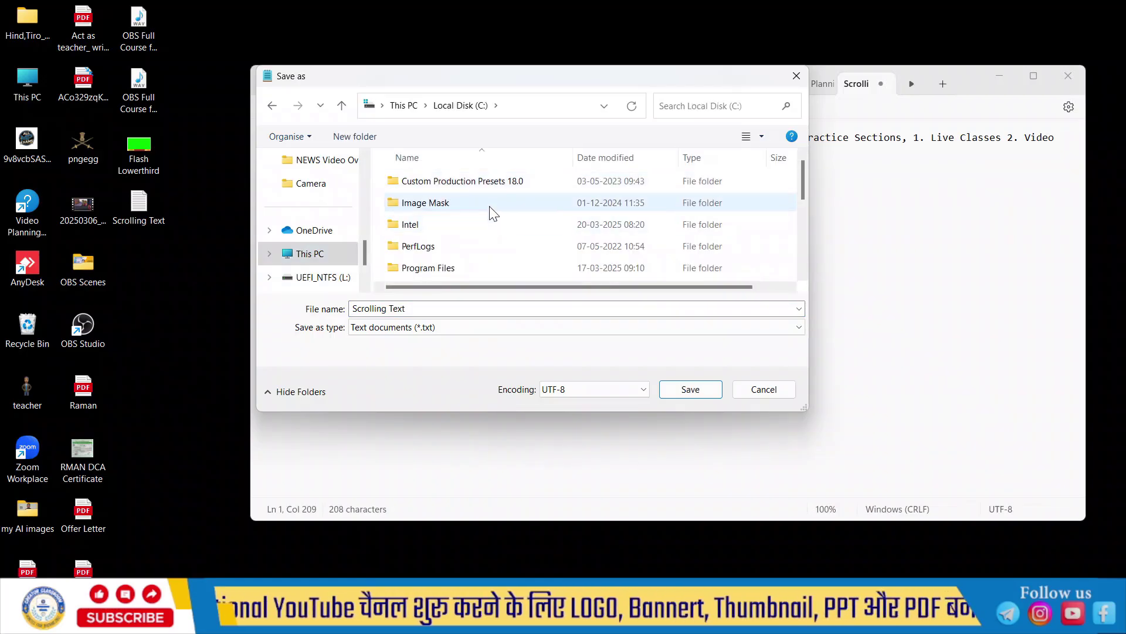
double_click(491, 202)
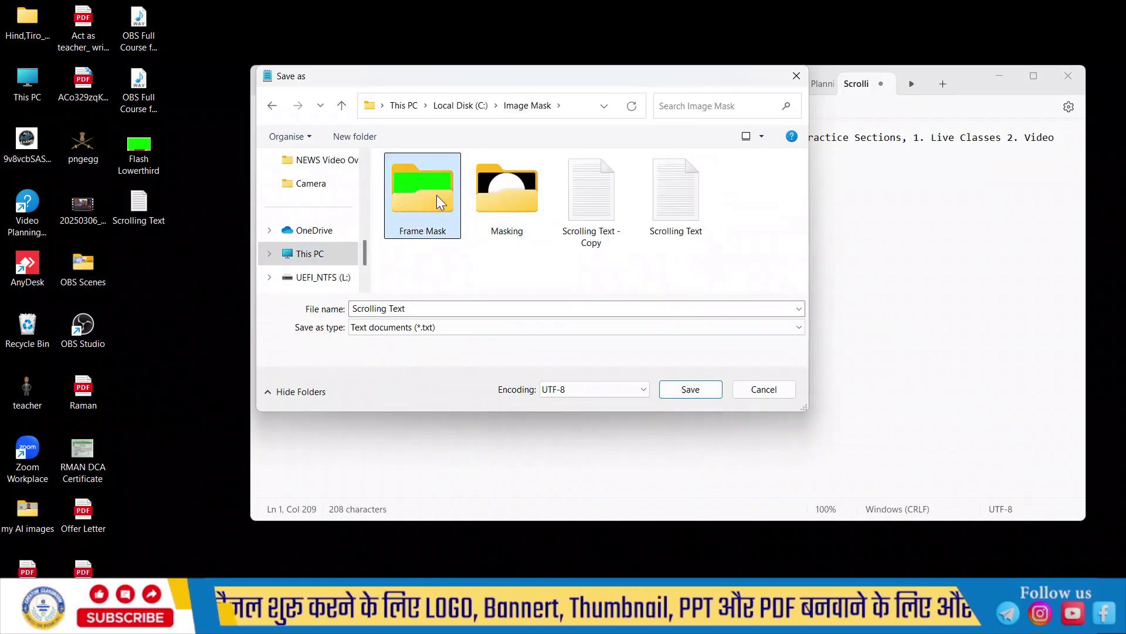
double_click(436, 196)
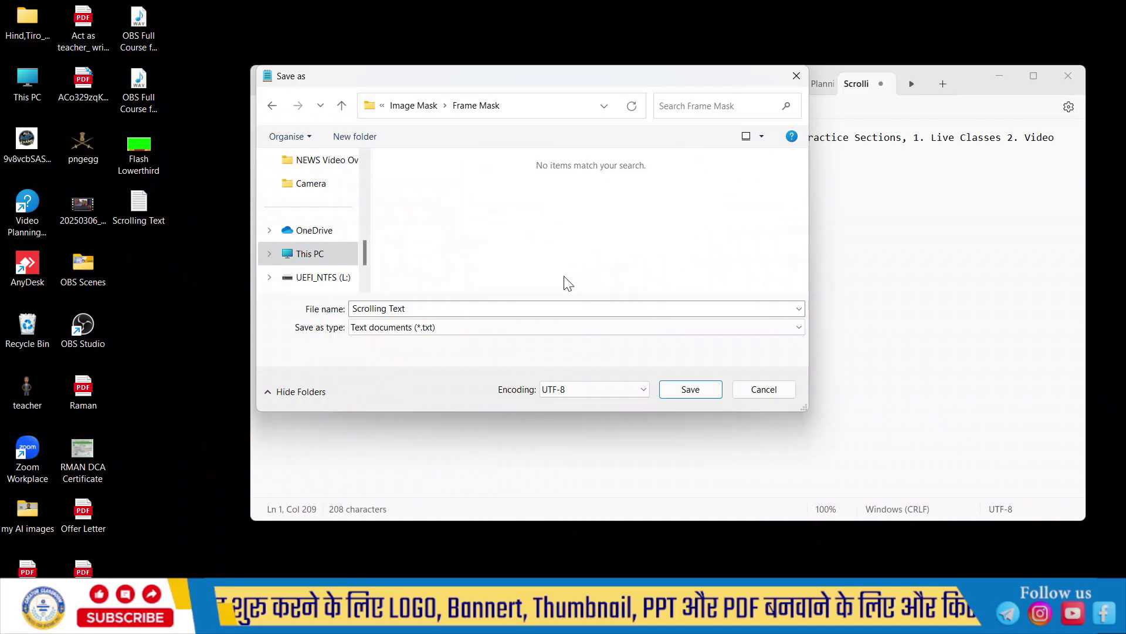
click(703, 393)
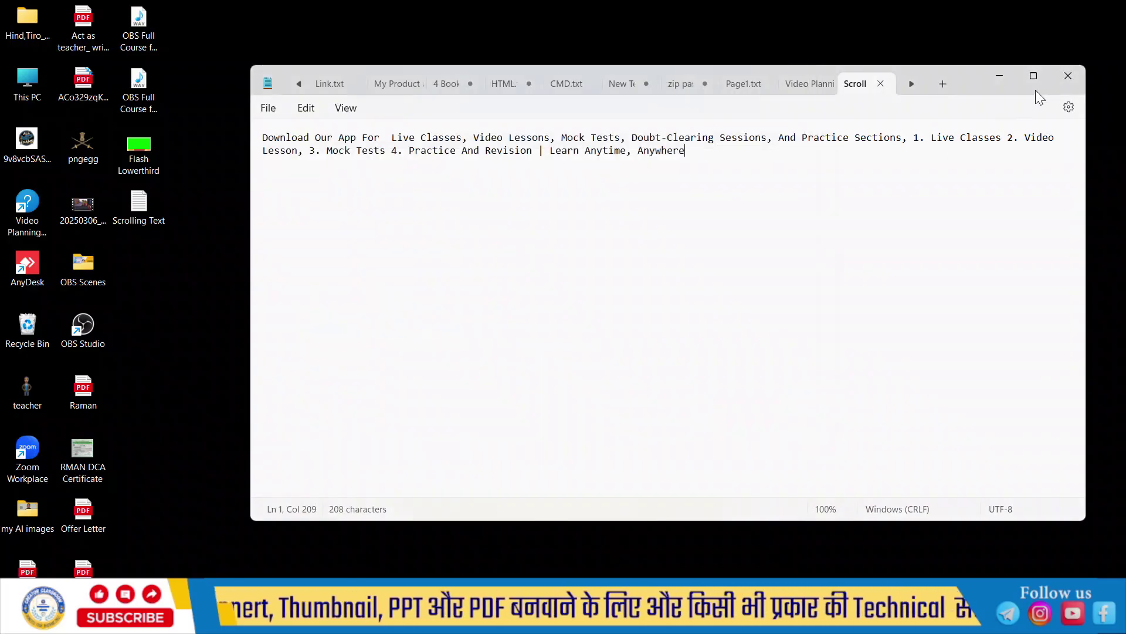
Step: Close Notepad and close the Word document without saving
click(1076, 80)
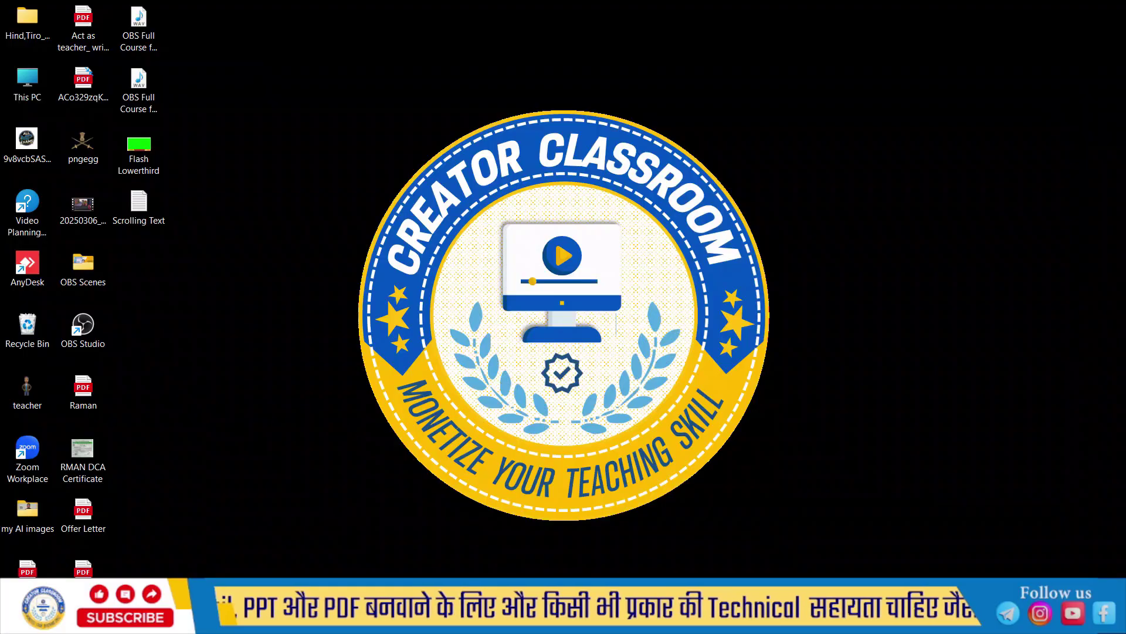
mouse_move(521, 619)
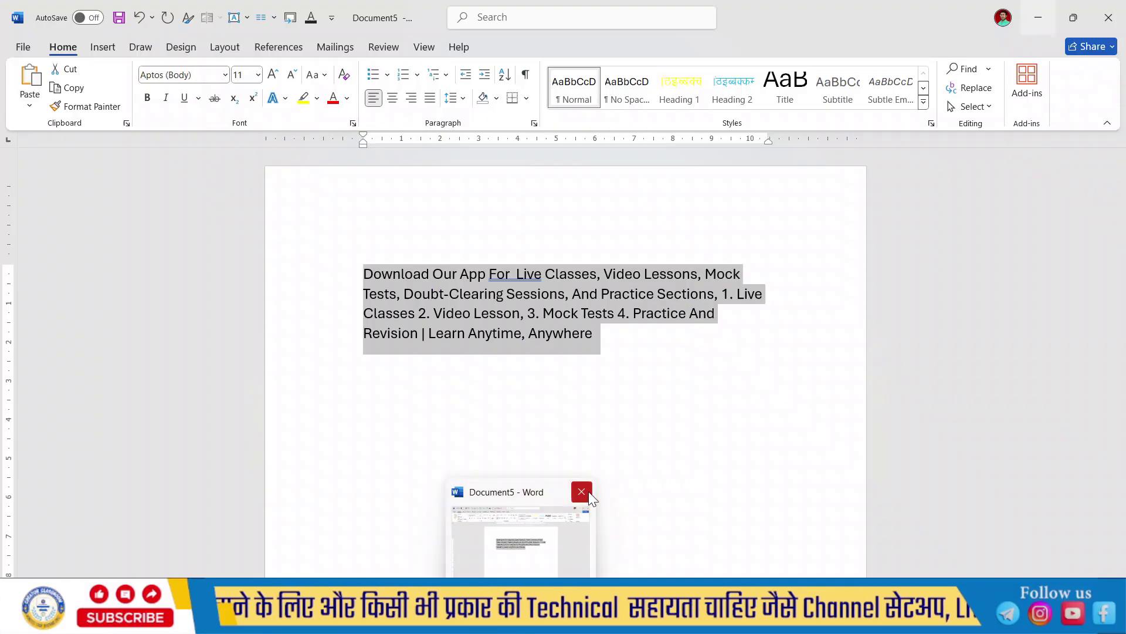
click(589, 491)
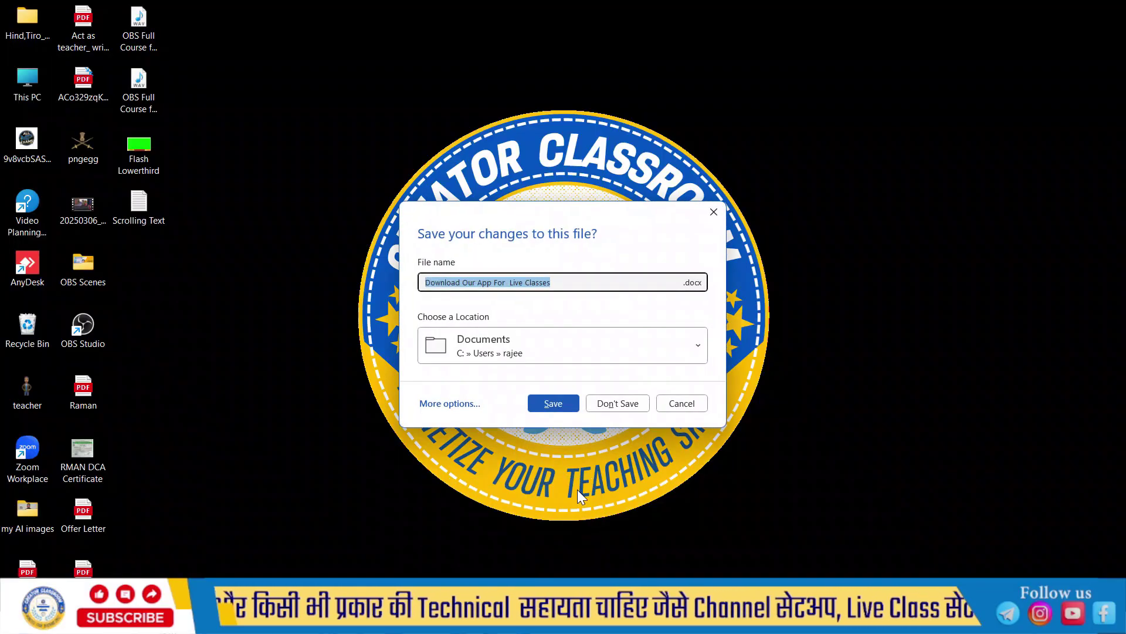
click(624, 401)
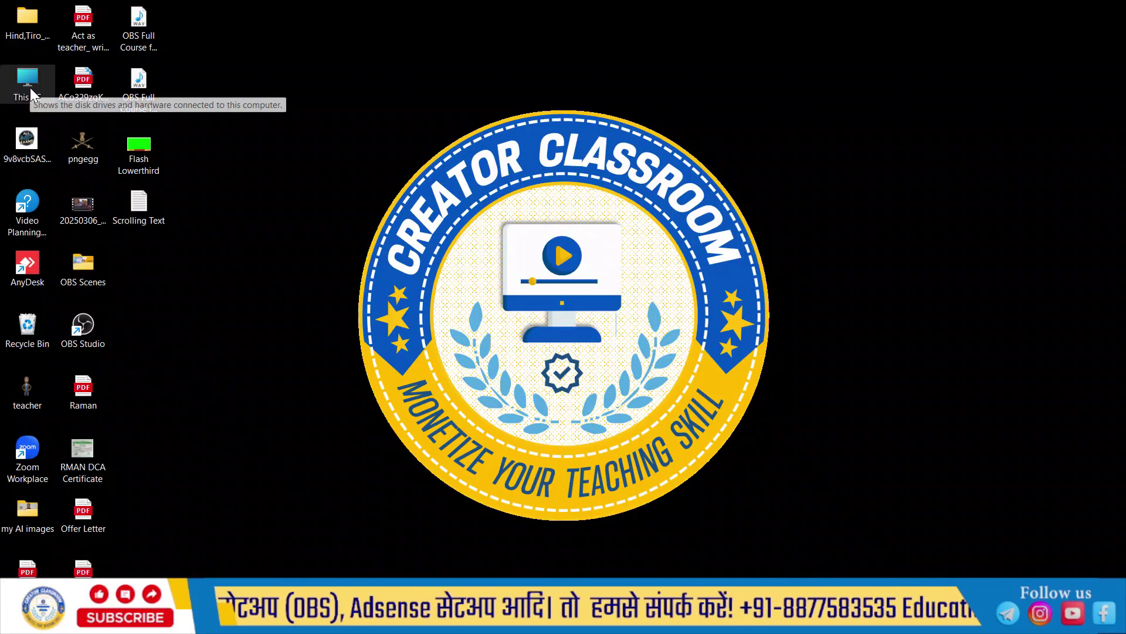
Step: Browse This PC to C:\Image Mask\Frame Mask and preview the Scrolling Text file
double_click(43, 75)
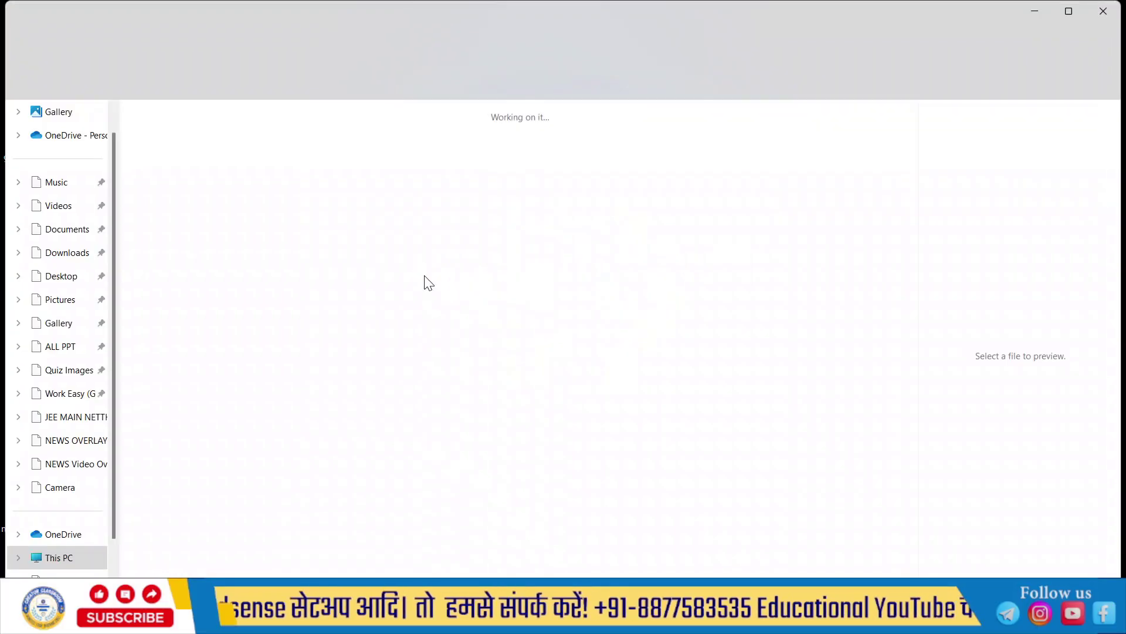
click(245, 131)
double_click(244, 130)
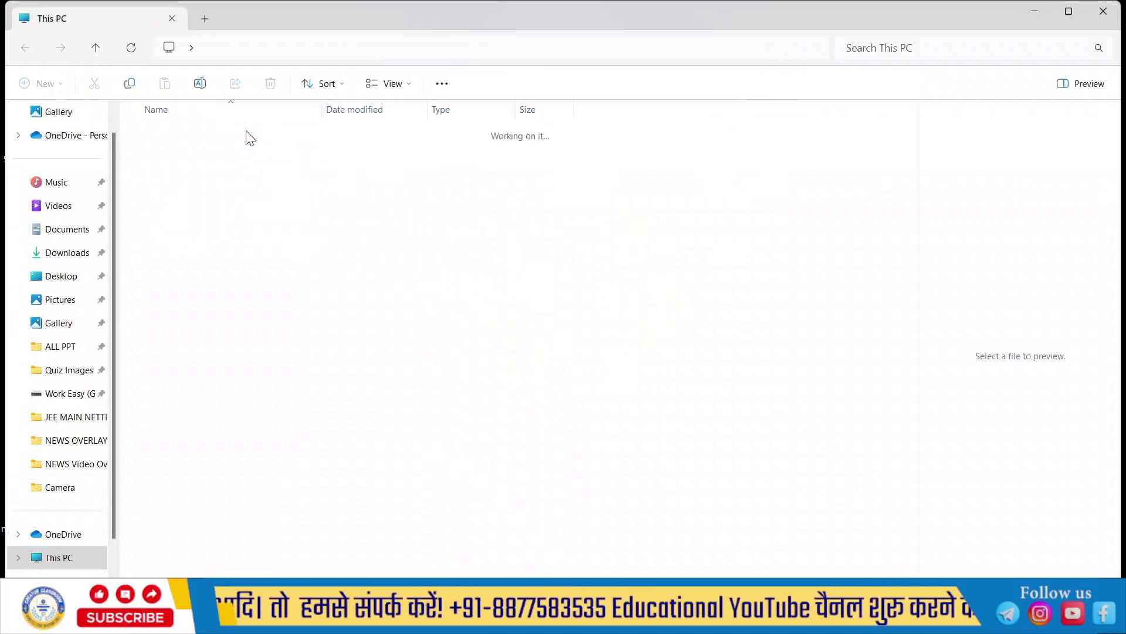
click(237, 148)
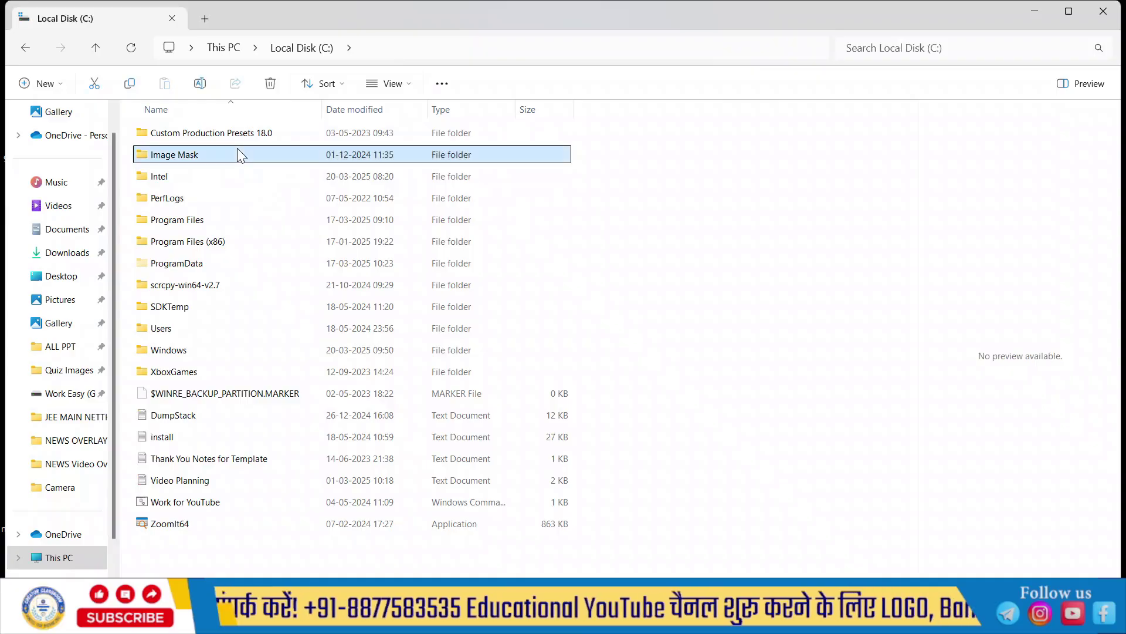
double_click(237, 152)
click(186, 170)
double_click(183, 163)
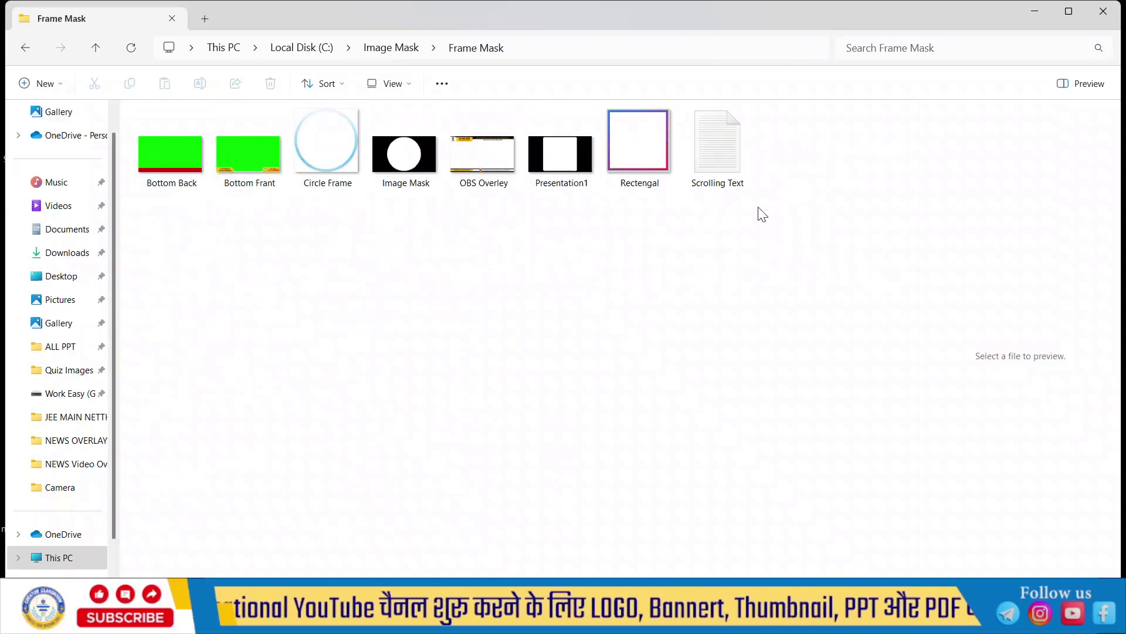
click(727, 157)
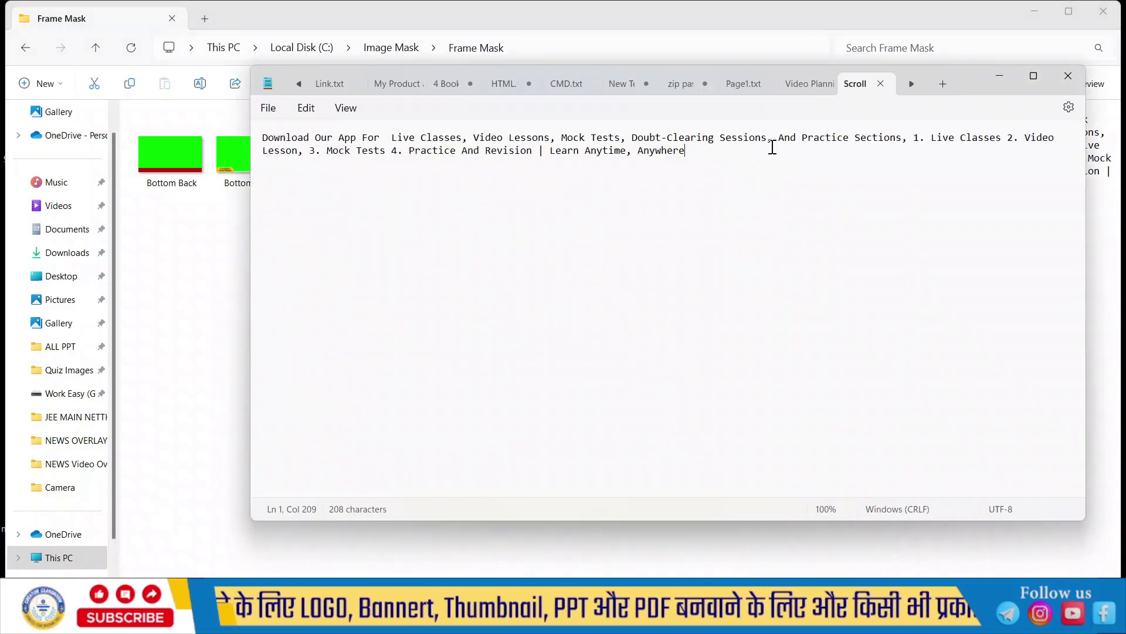
Step: Append 'Call with us:' and a contact phone number to Scrolling Text, save, and close both windows
click(1068, 76)
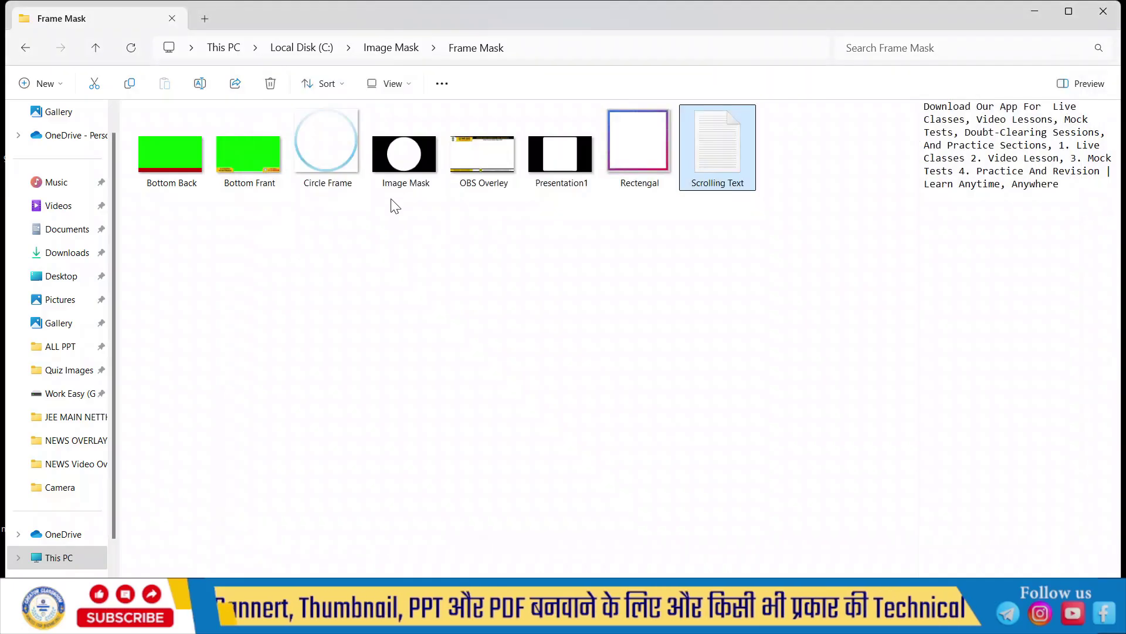
double_click(730, 158)
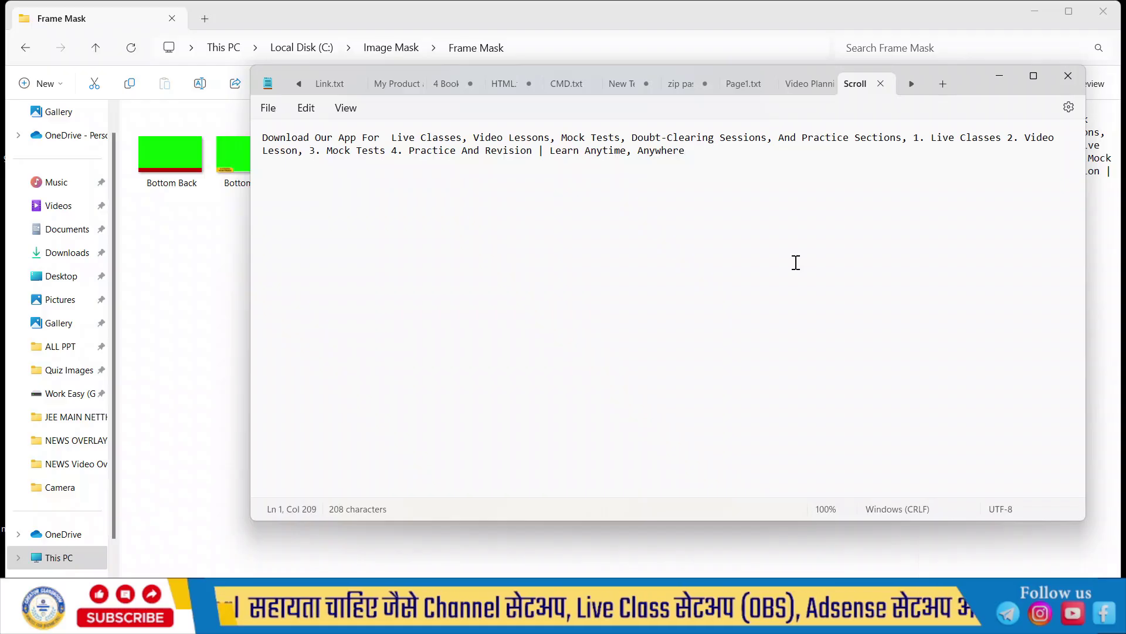
text(Call )
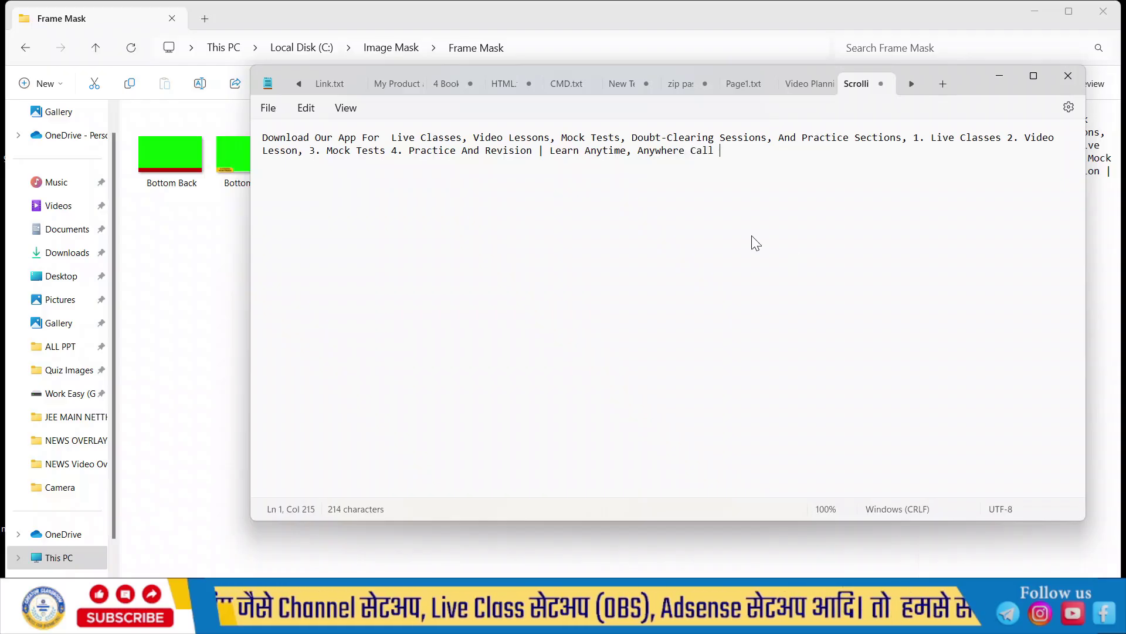
text(with)
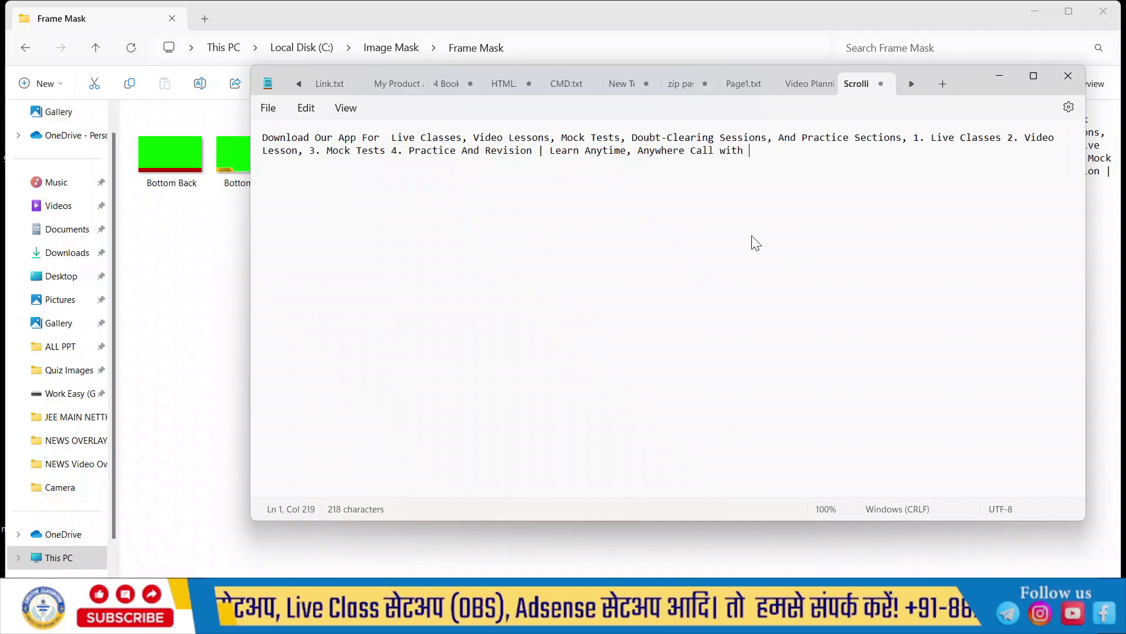
text( us: )
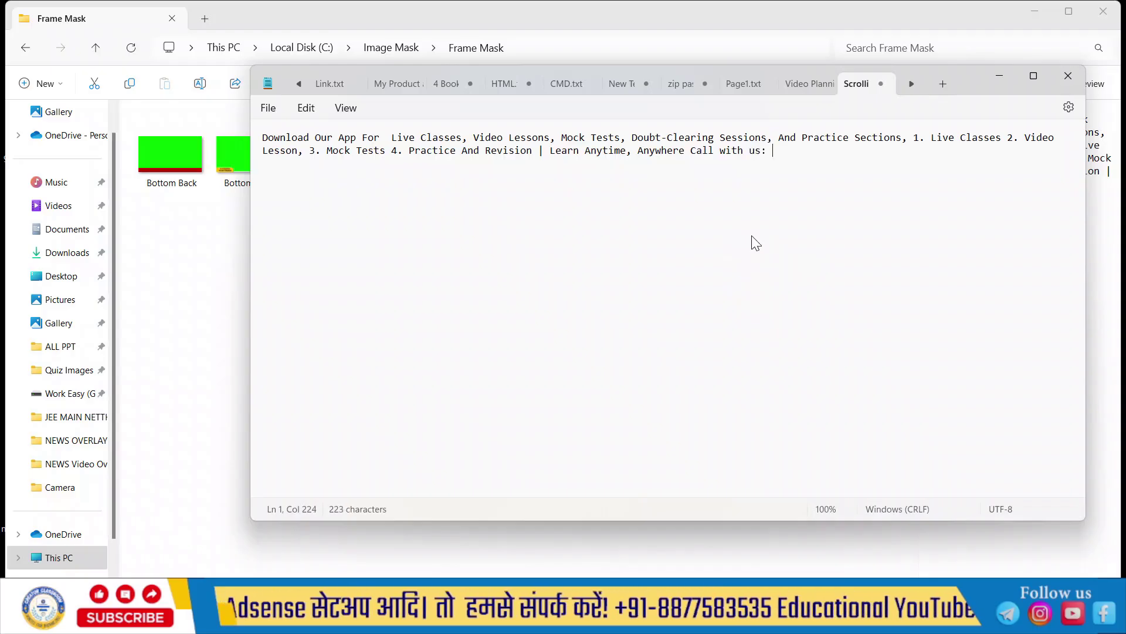
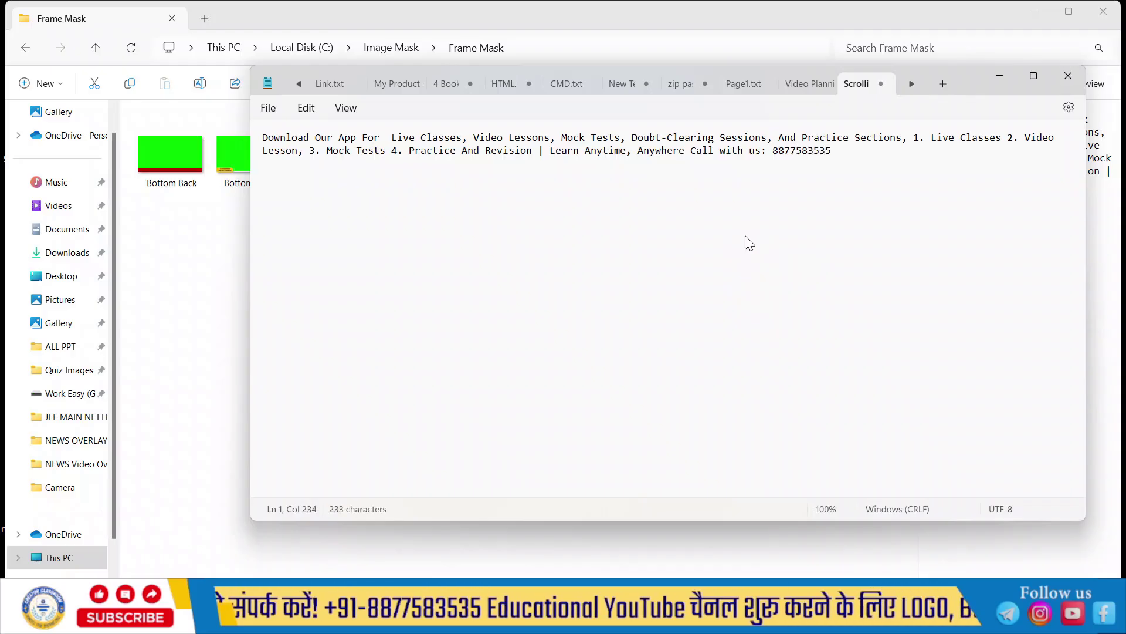
click(269, 109)
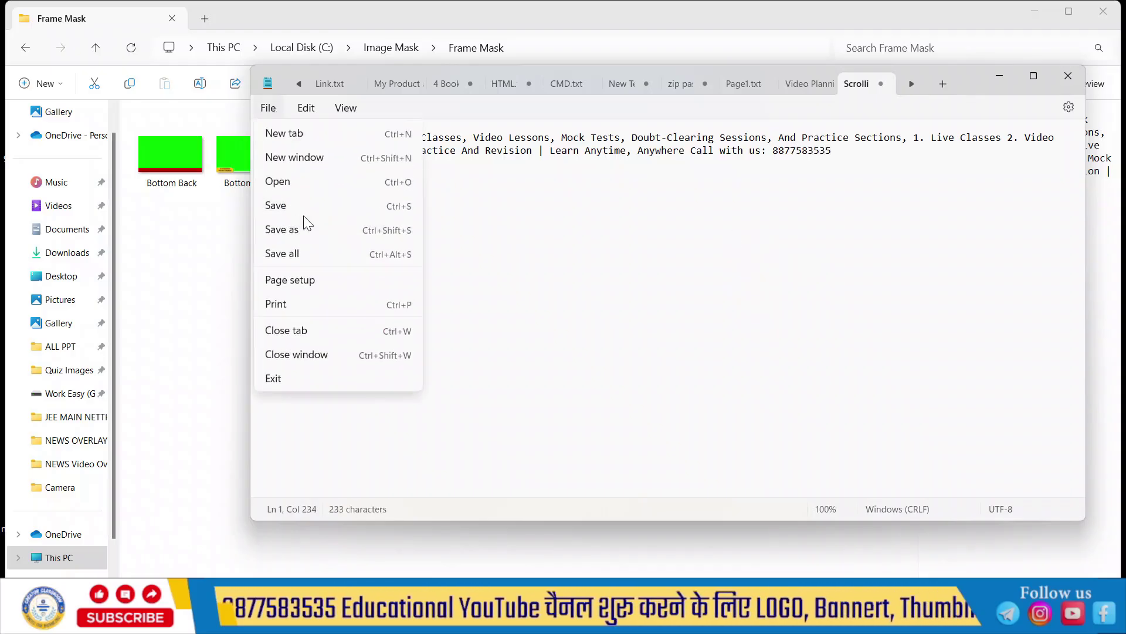
click(304, 205)
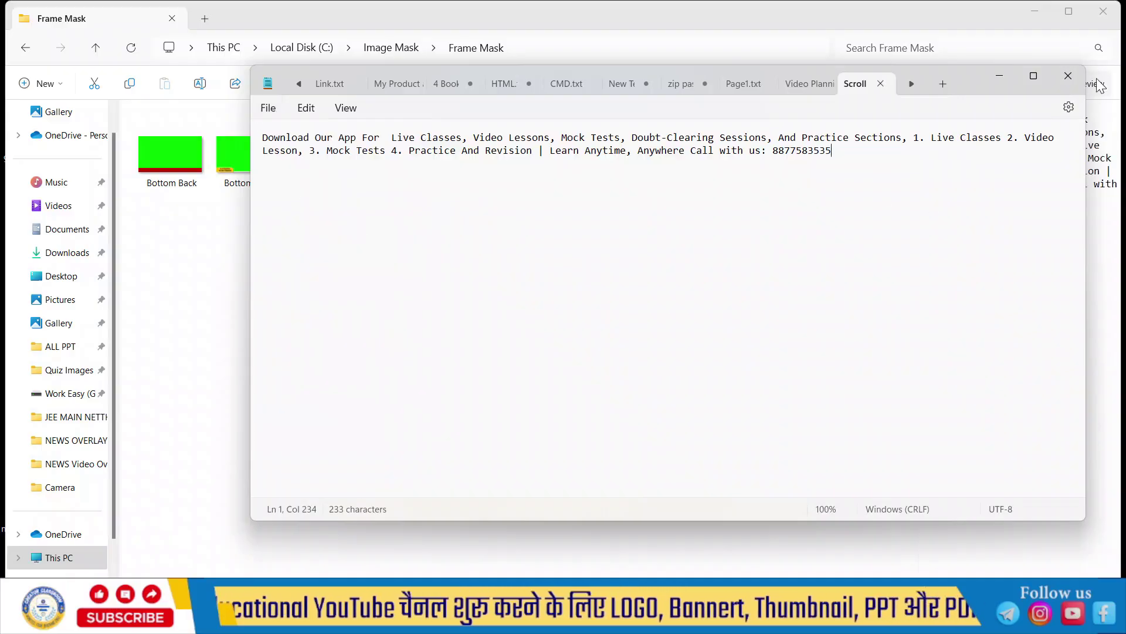
click(1068, 76)
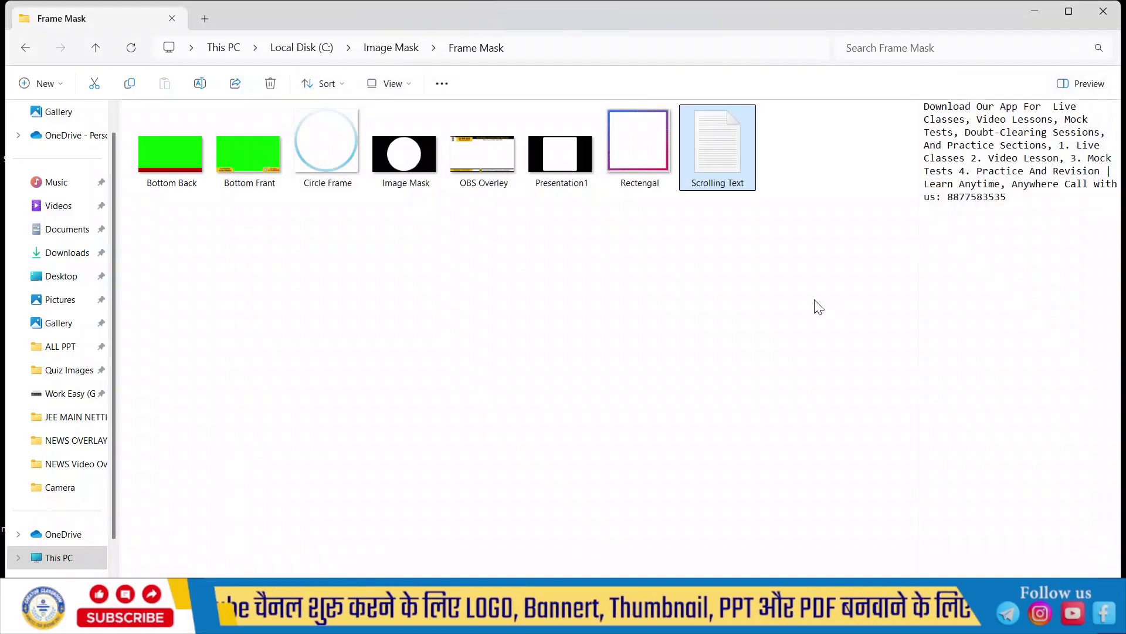
click(1115, 13)
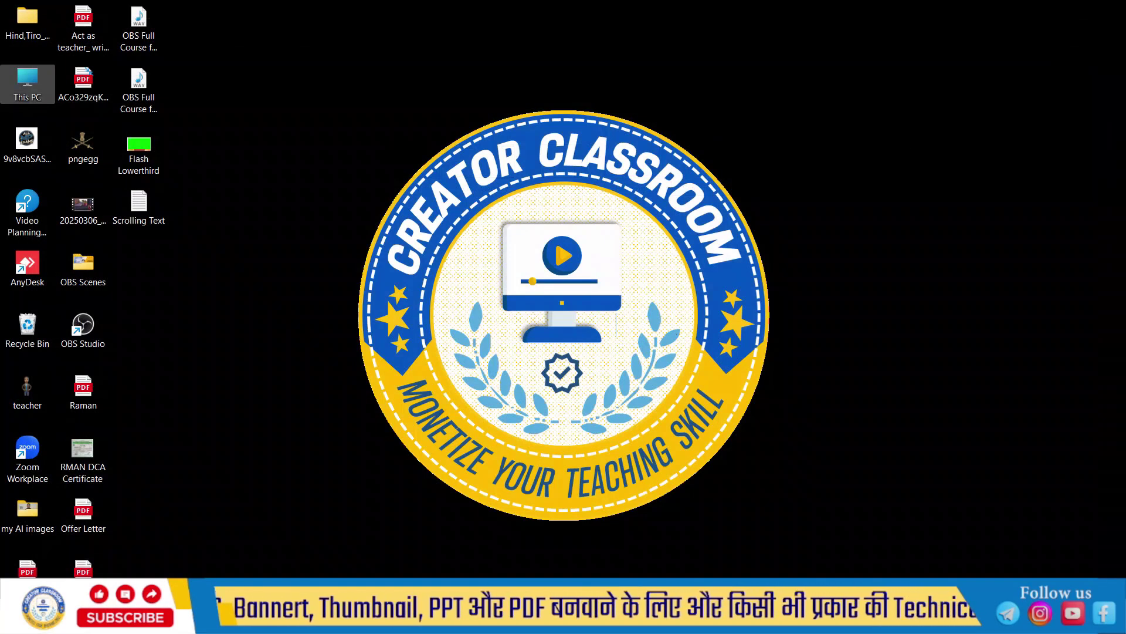
Step: Bring OBS Studio forward and select the existing Scene and its Display Capture source
mouse_move(491, 622)
click(493, 551)
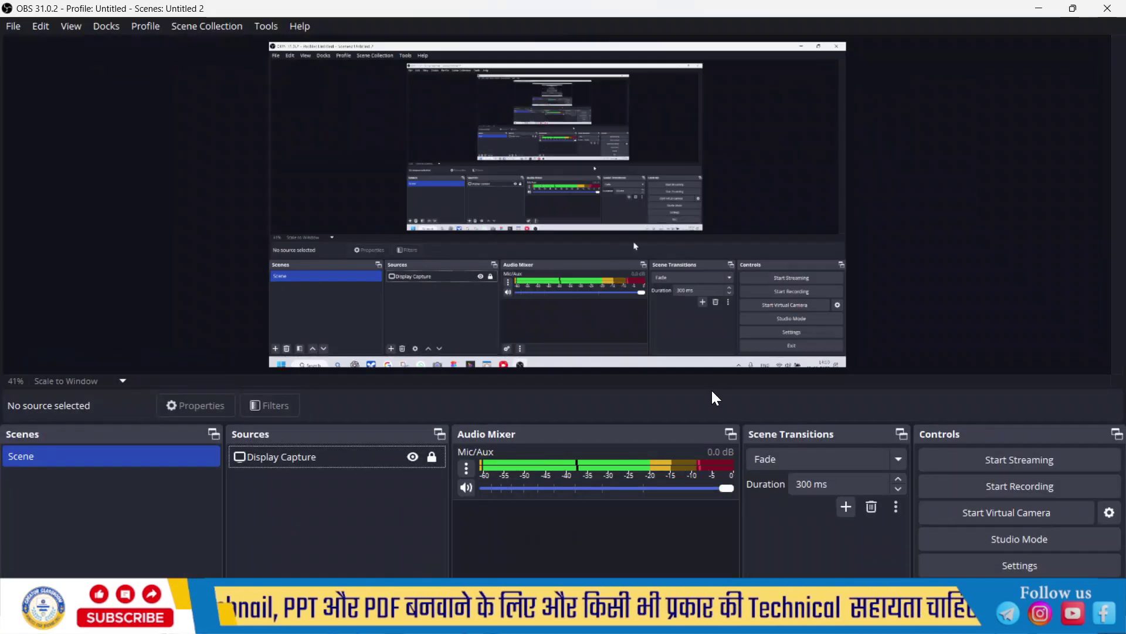
click(115, 463)
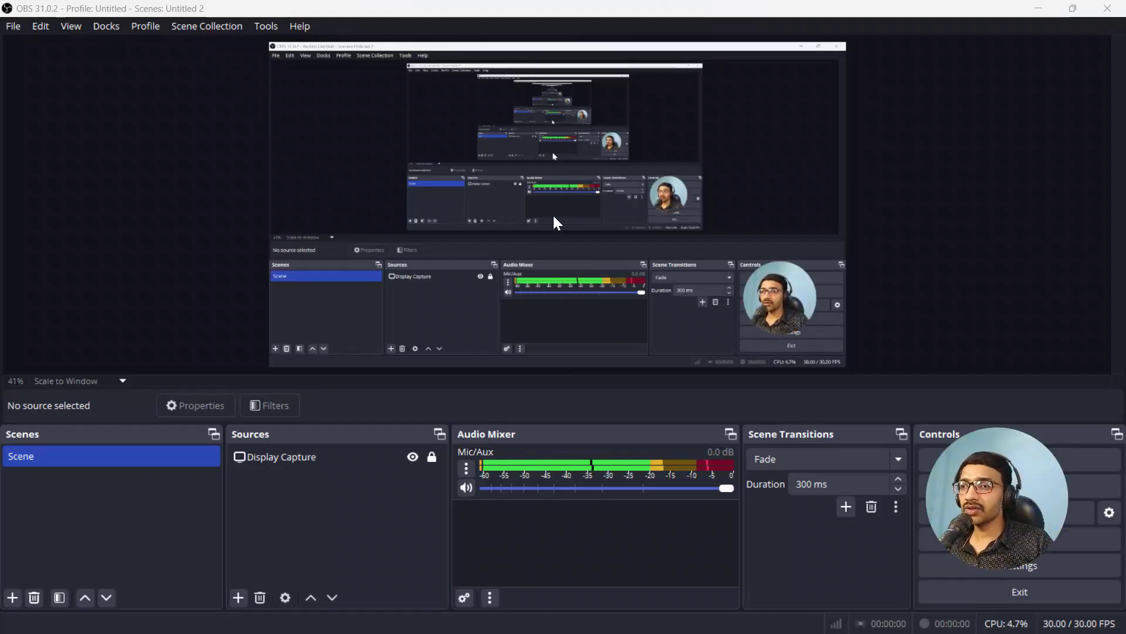
click(264, 464)
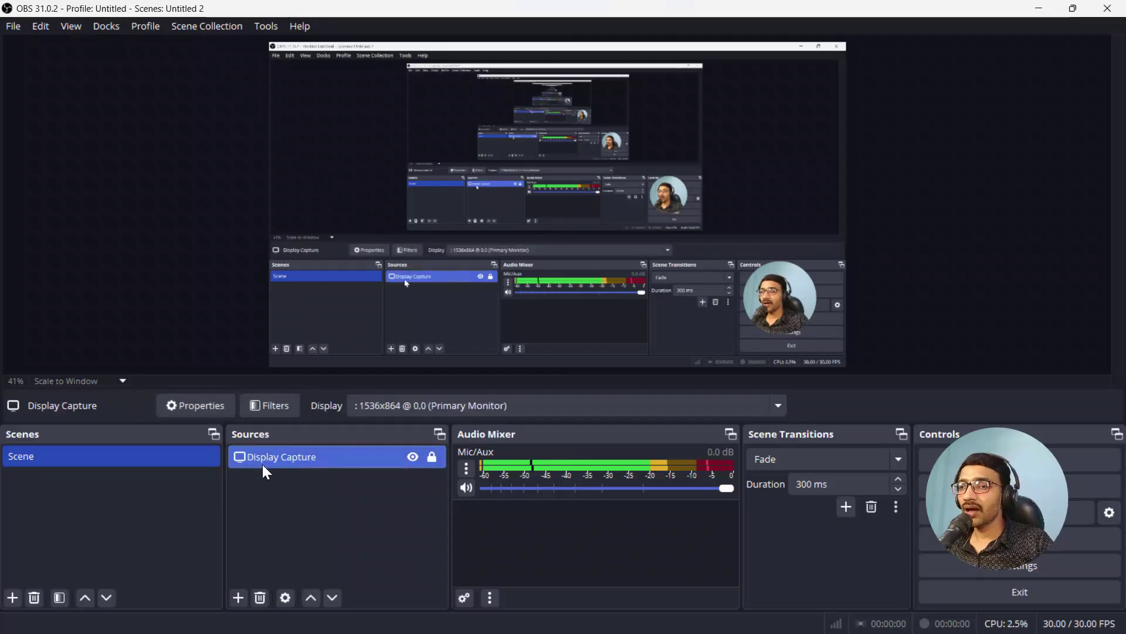
Step: Add a new scene named 'Scolling Text'
click(12, 597)
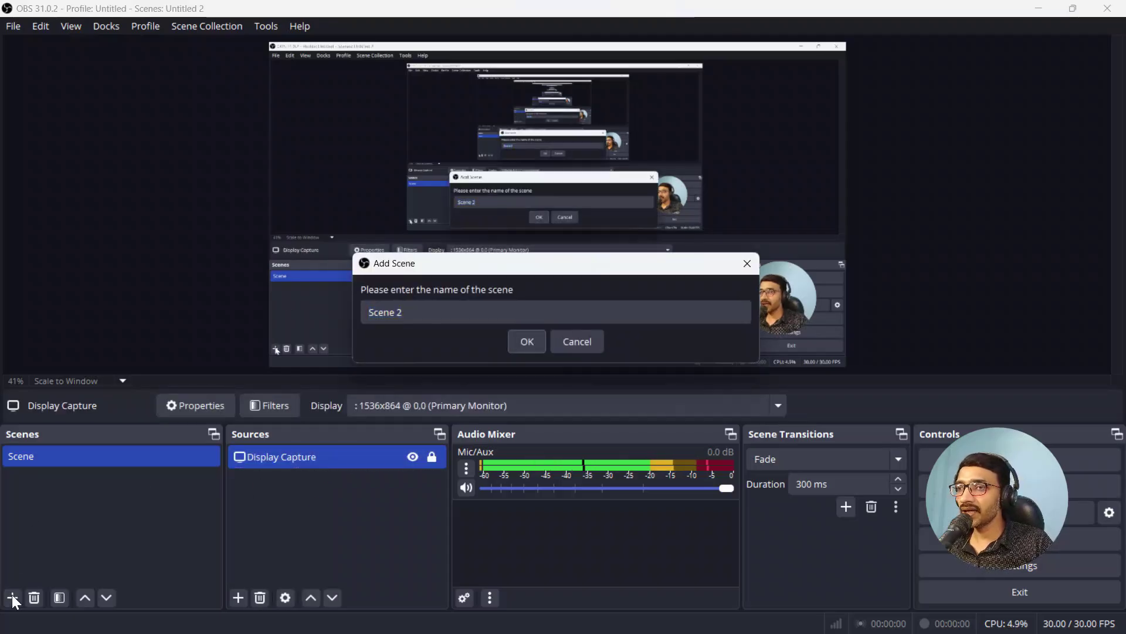
click(465, 312)
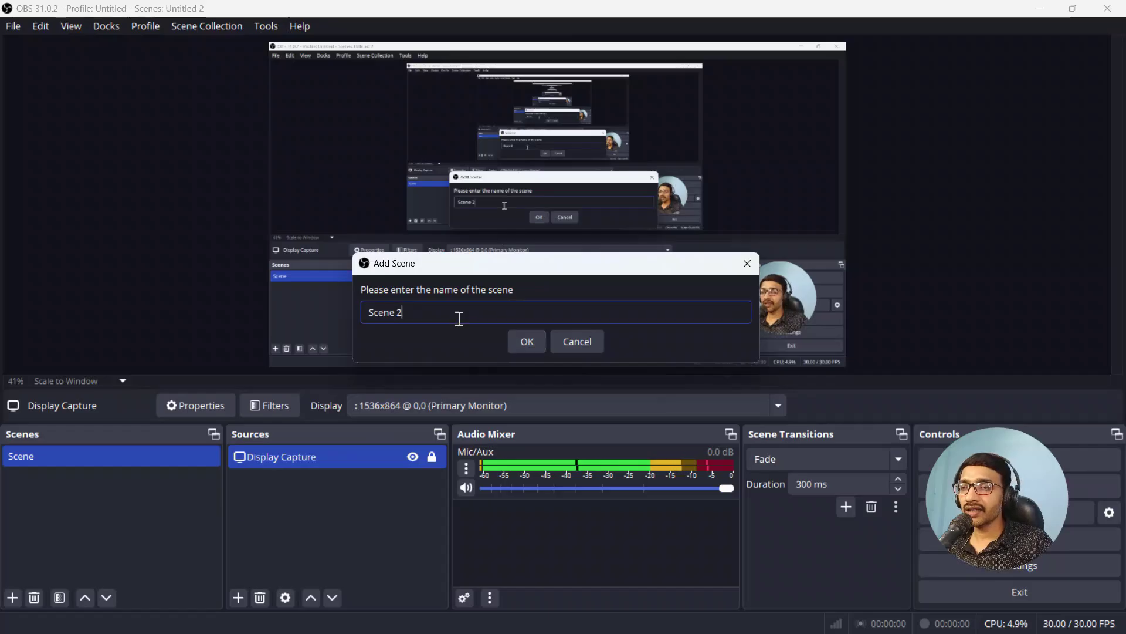
key(ctrl+a)
text(S)
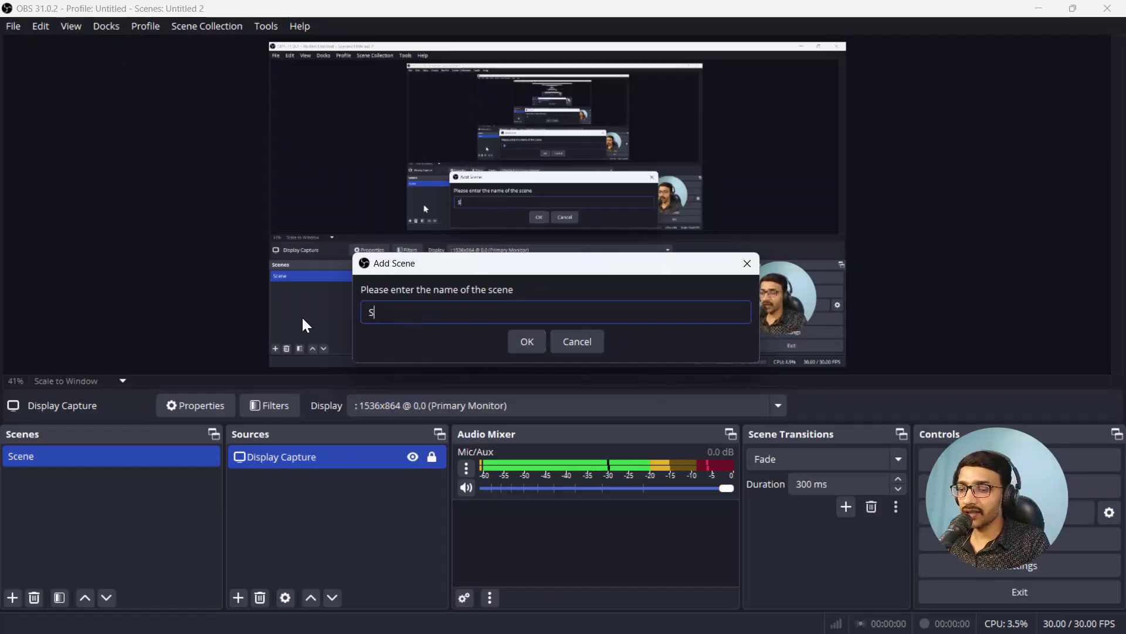
text(c)
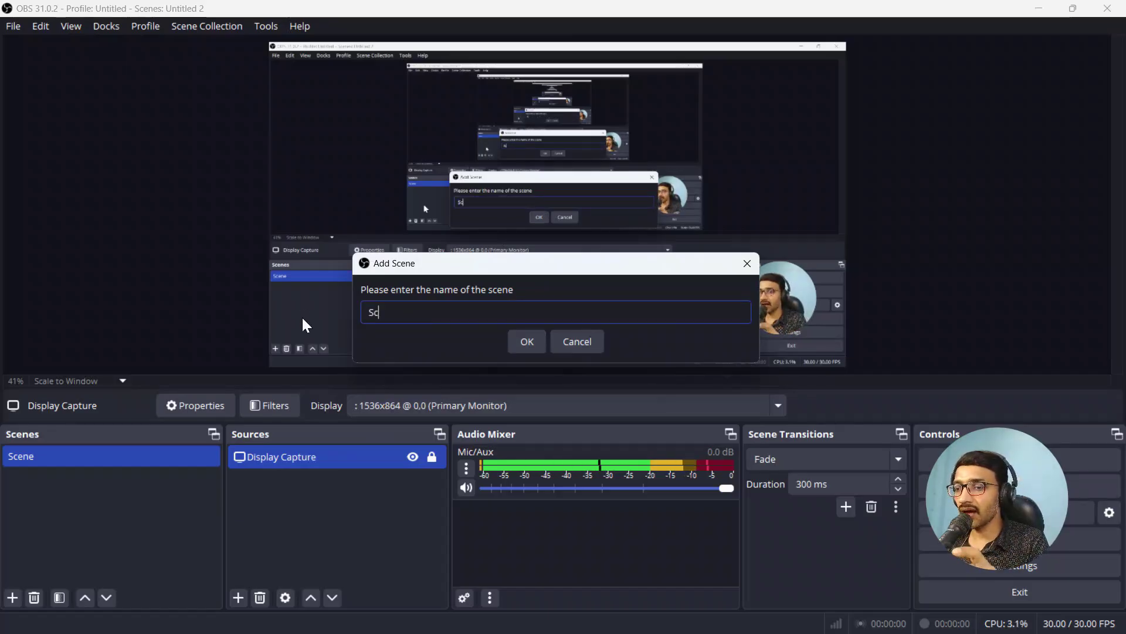
text(o)
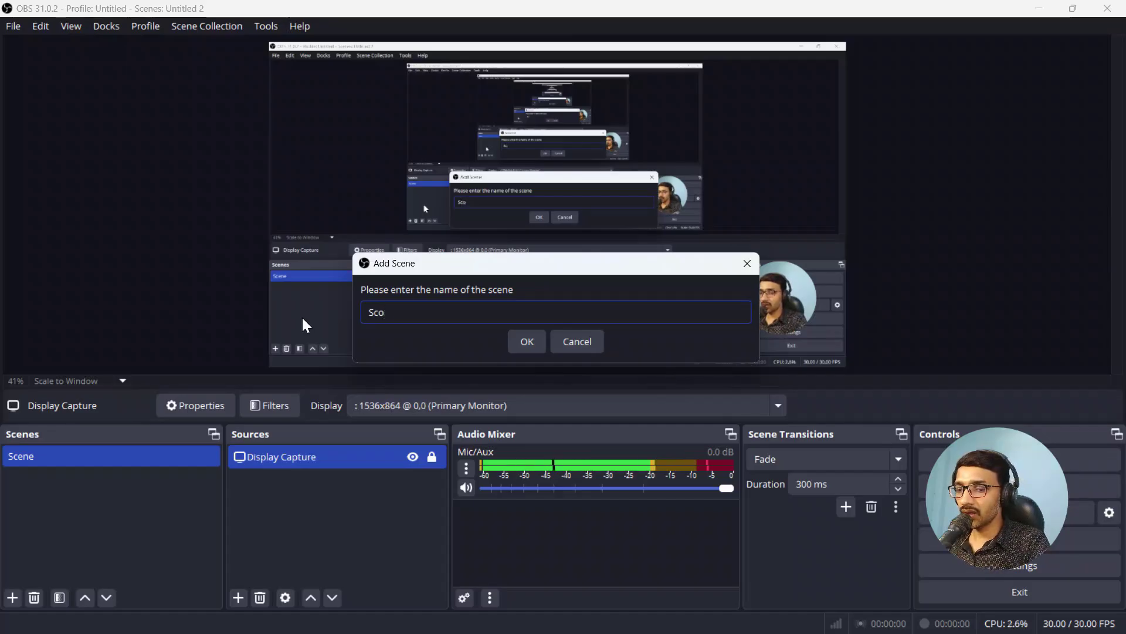
text(lling)
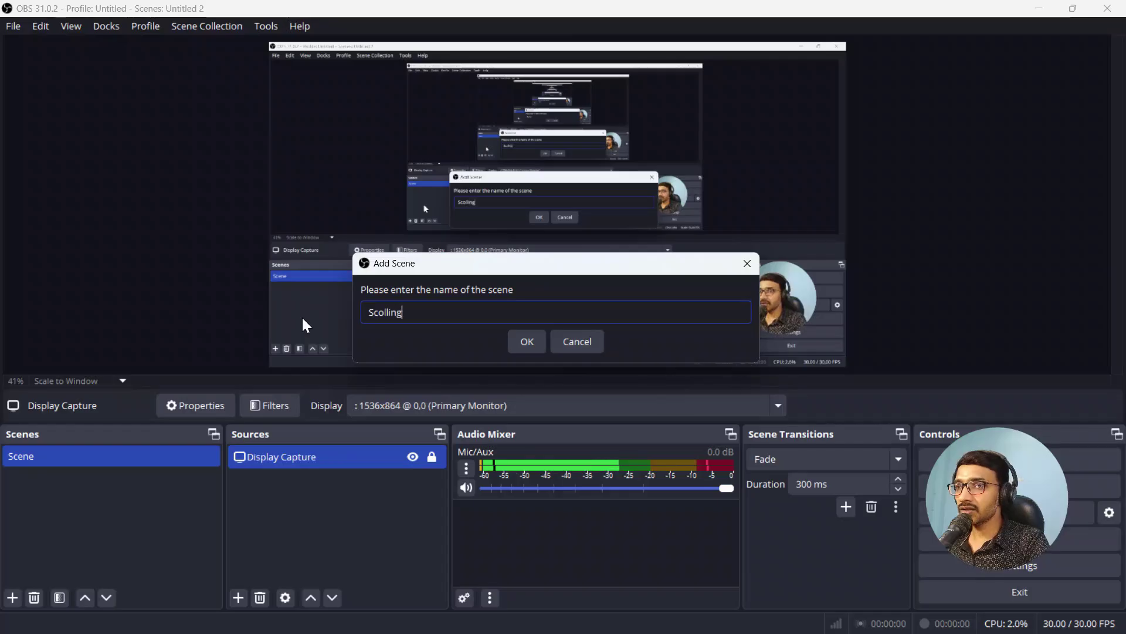
text( Tex)
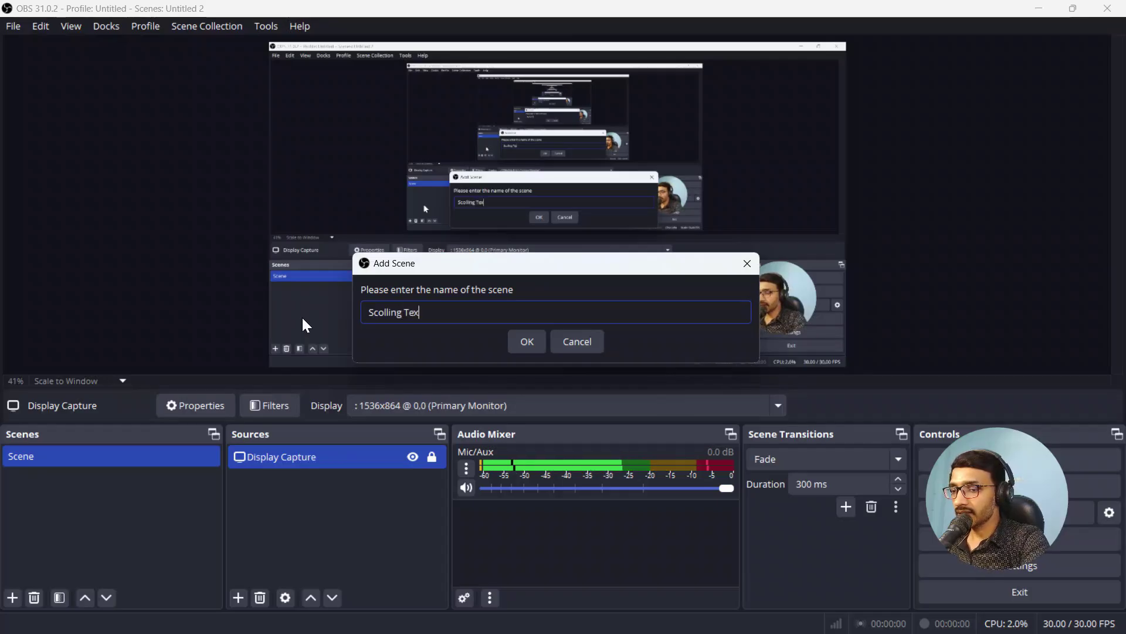
text(t)
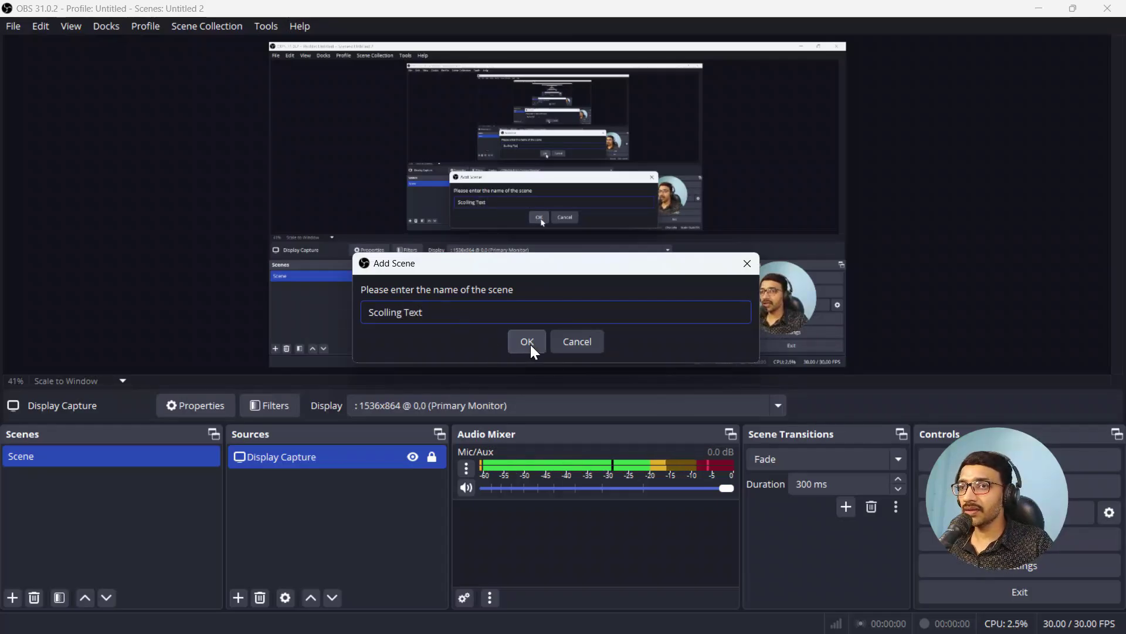
click(530, 344)
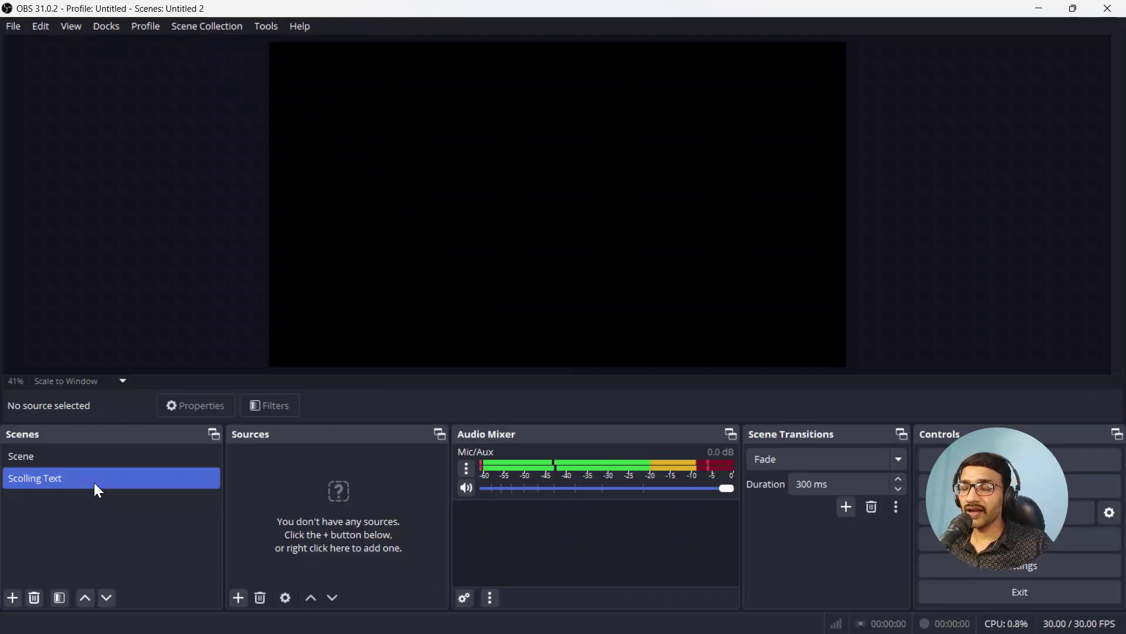
Step: Switch from the Display Capture Scene to the empty Scolling Text scene
click(111, 458)
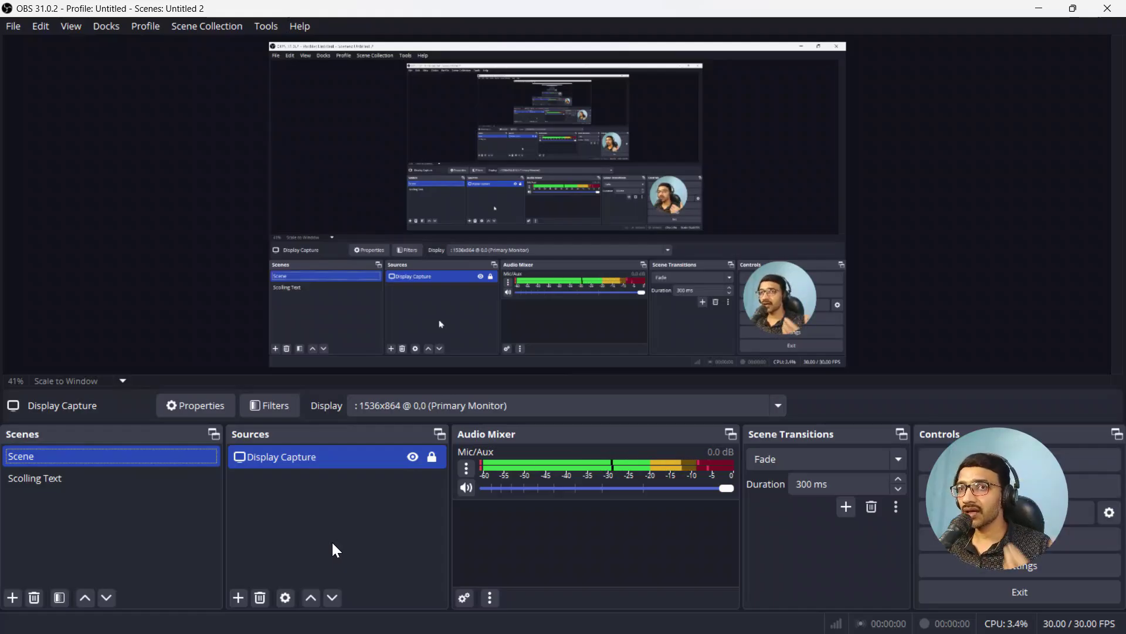
click(48, 478)
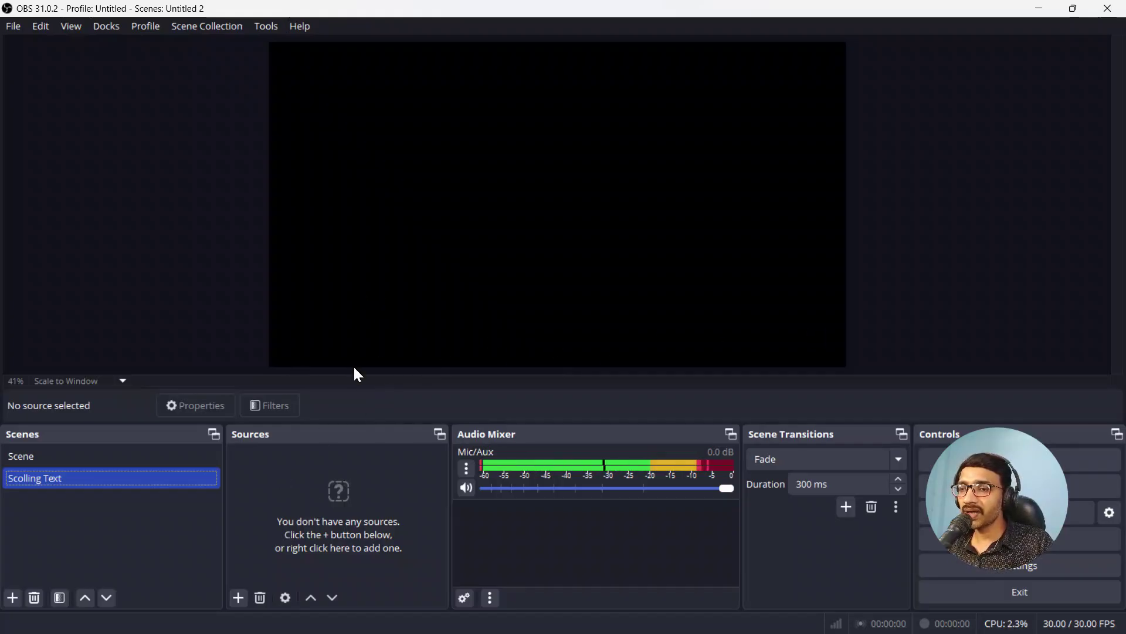
Step: Add an Image source named '1' to the Scolling Text scene
click(236, 600)
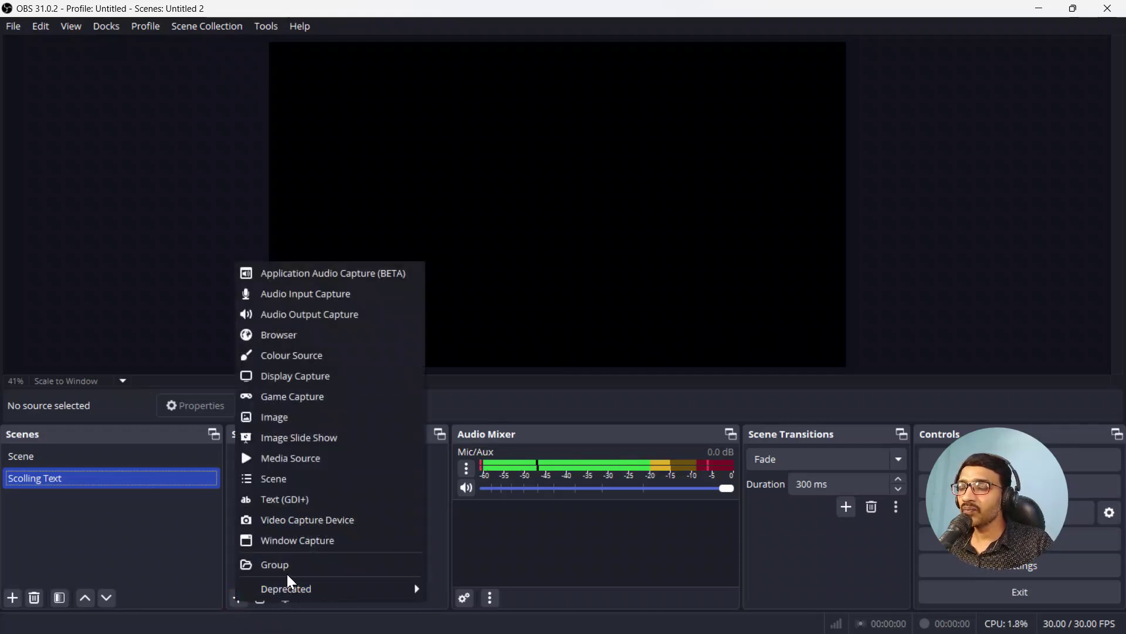
click(341, 418)
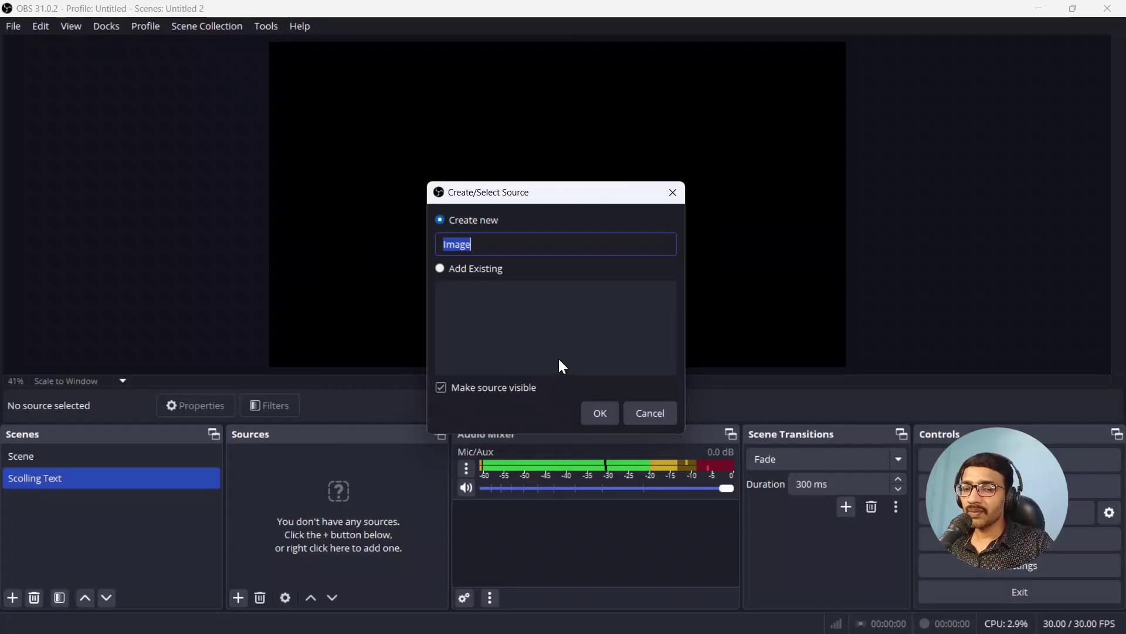
text(1)
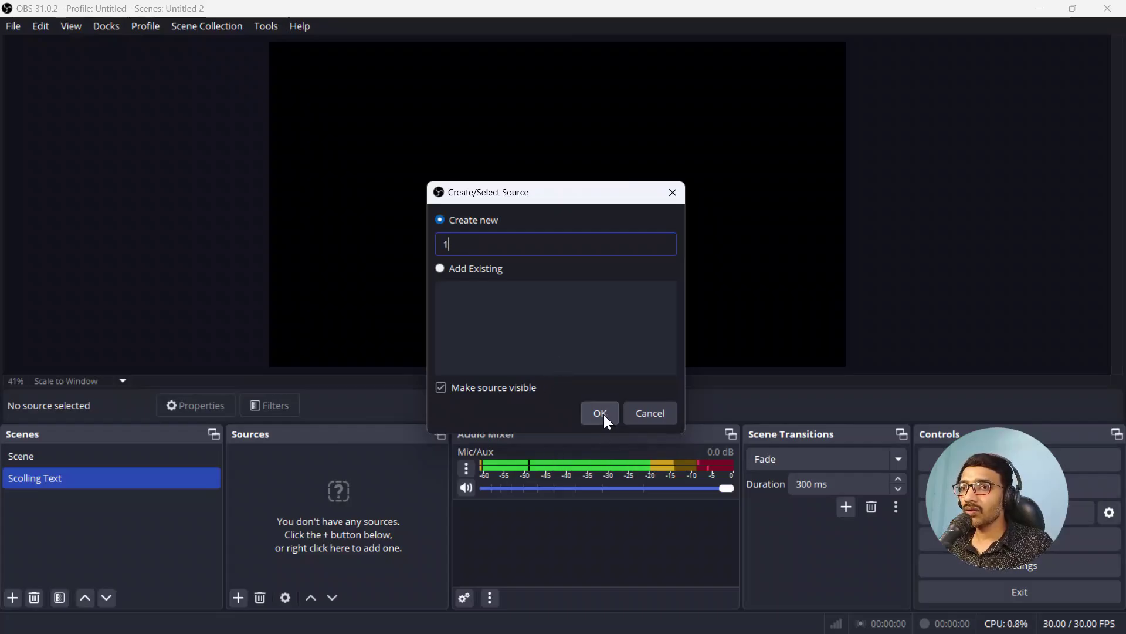
click(603, 414)
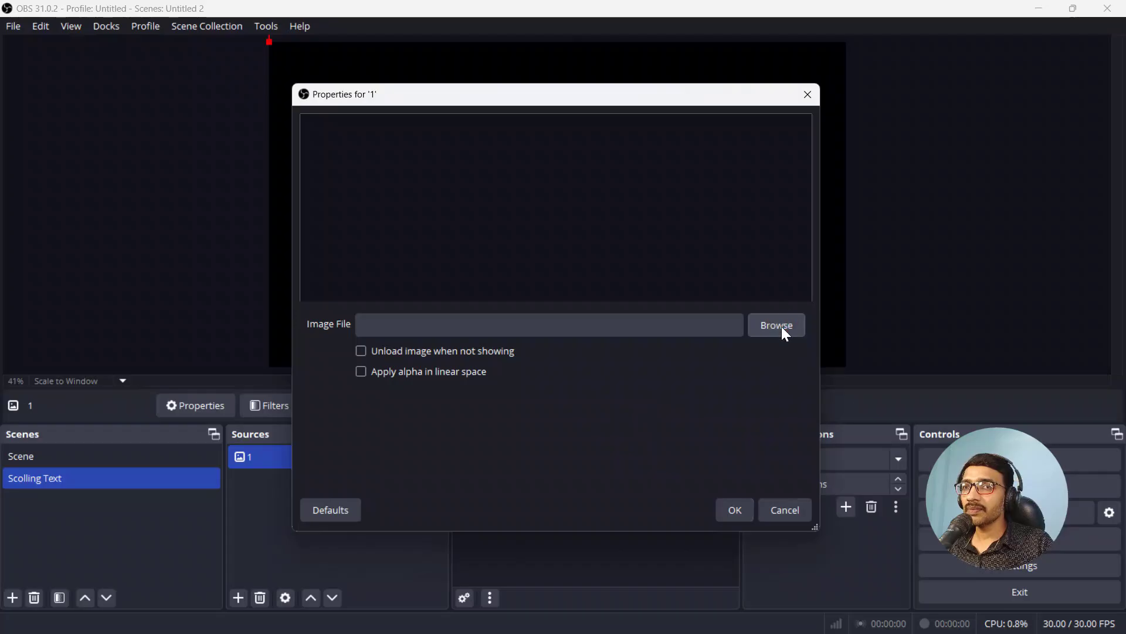
Step: Load C:/Image Mask/Frame Mask/Bottom Back.png into image source 1
click(777, 329)
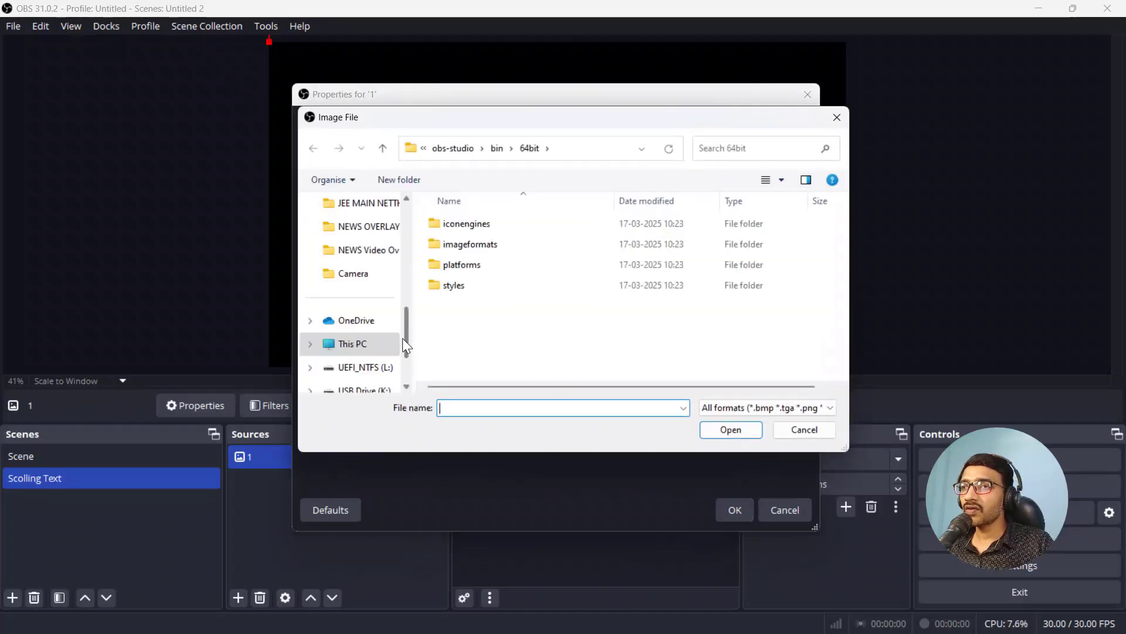
click(378, 343)
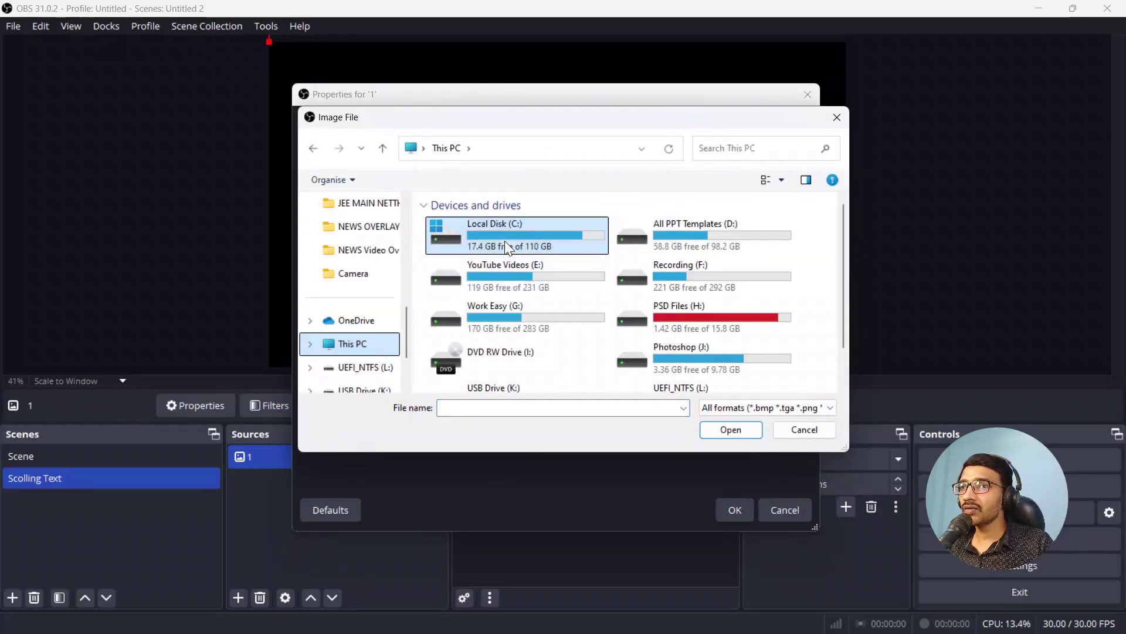
double_click(508, 241)
click(472, 244)
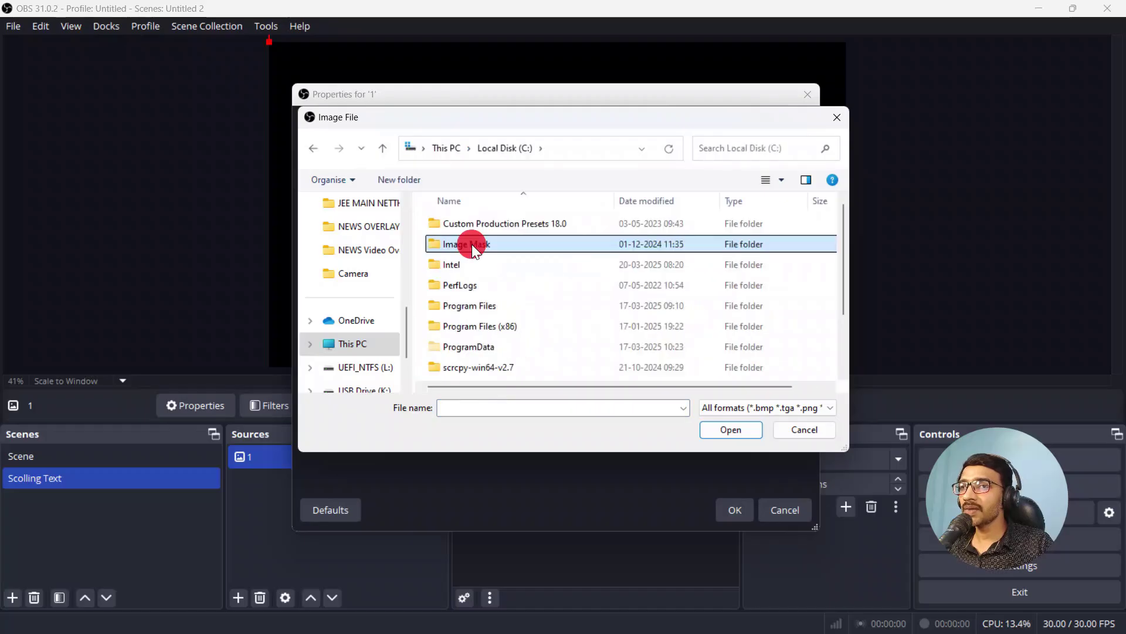
double_click(471, 244)
double_click(476, 249)
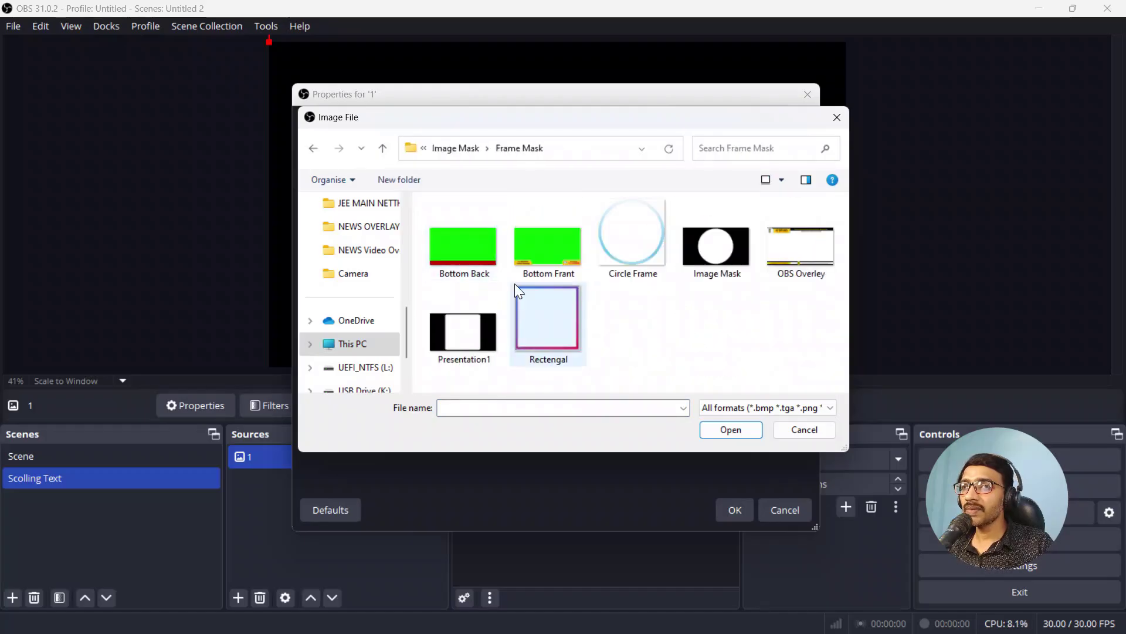
click(458, 258)
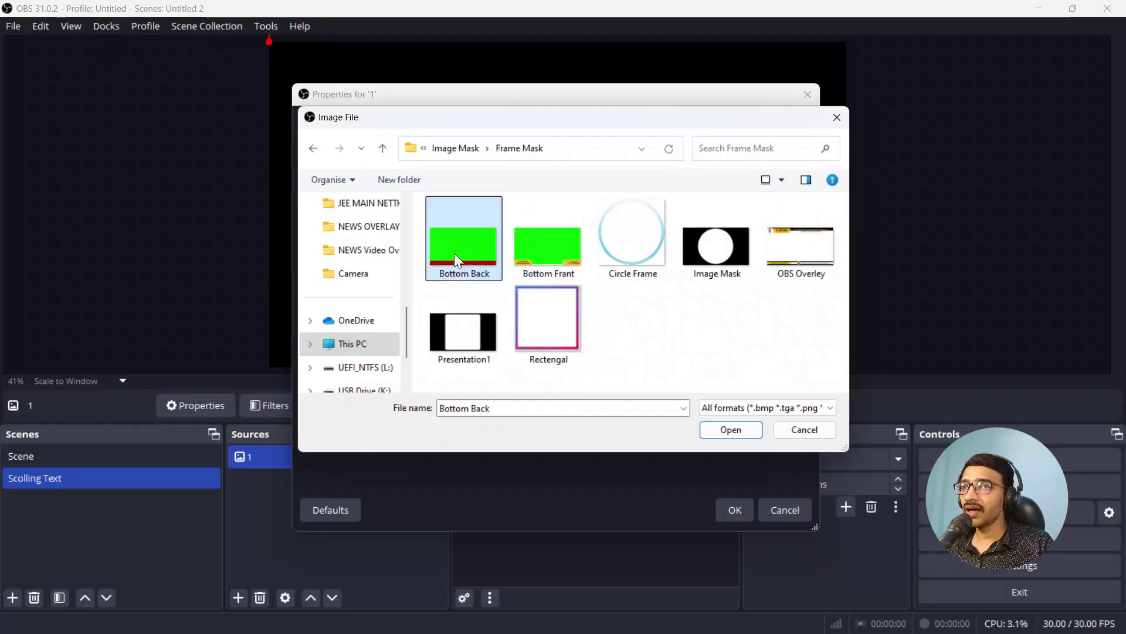
click(741, 430)
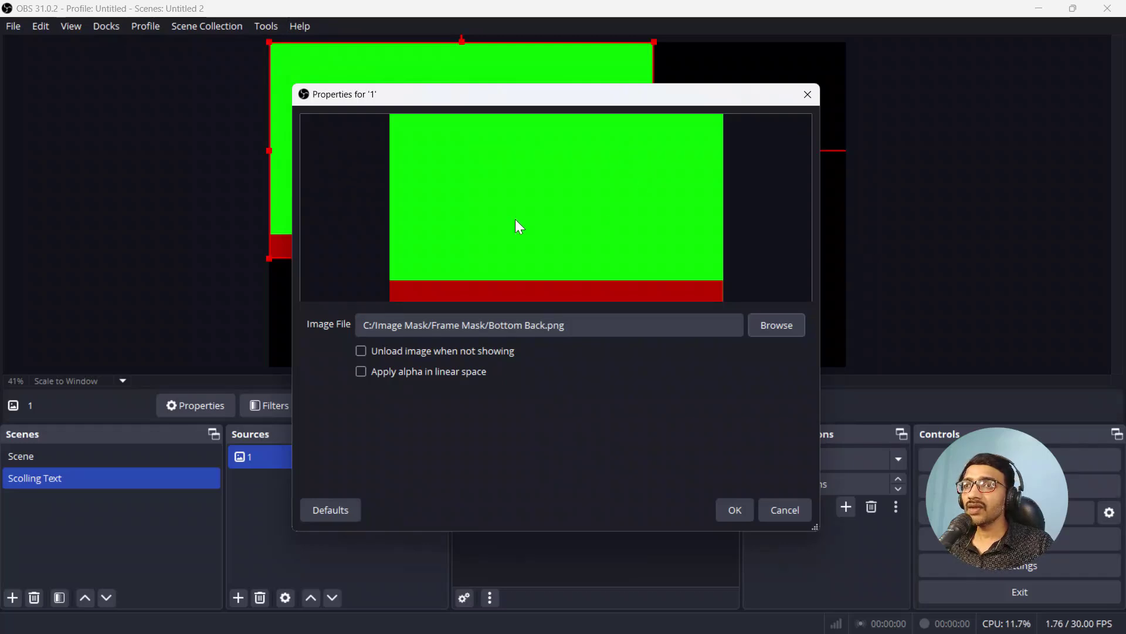
click(736, 510)
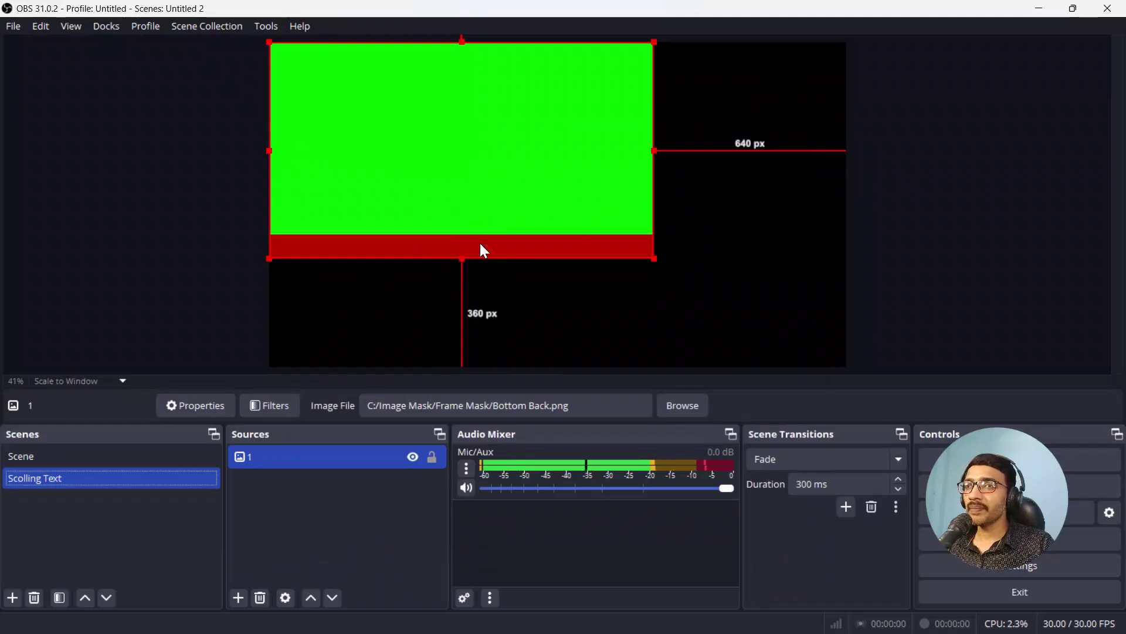
Step: Stretch the Bottom Back image source 1 to fit the full canvas and lock it
click(311, 469)
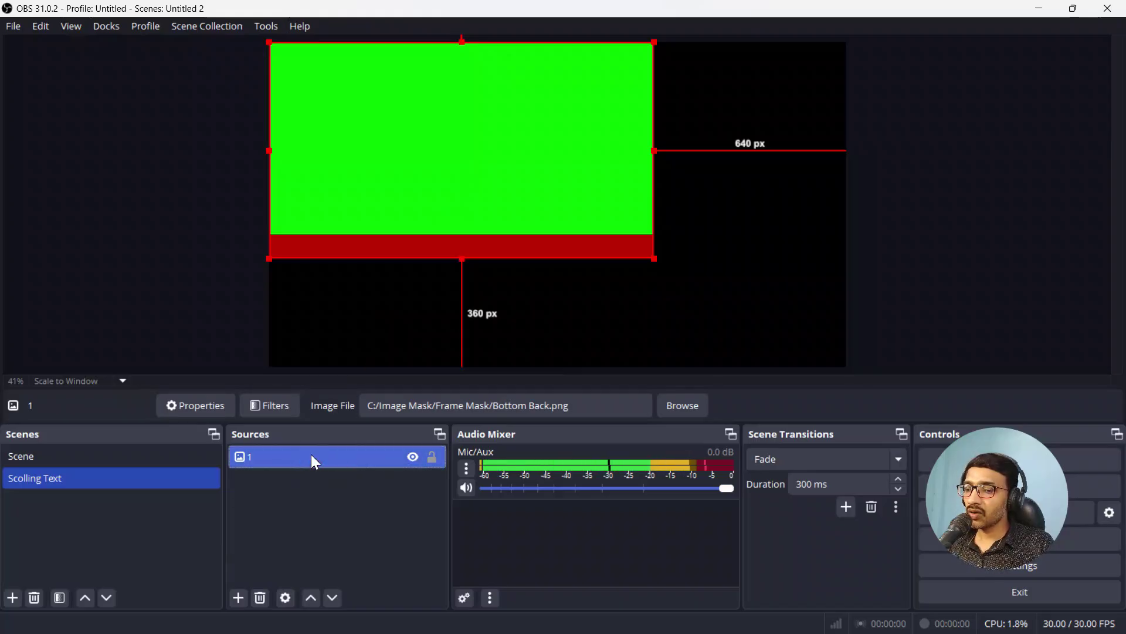
key(ctrl+f)
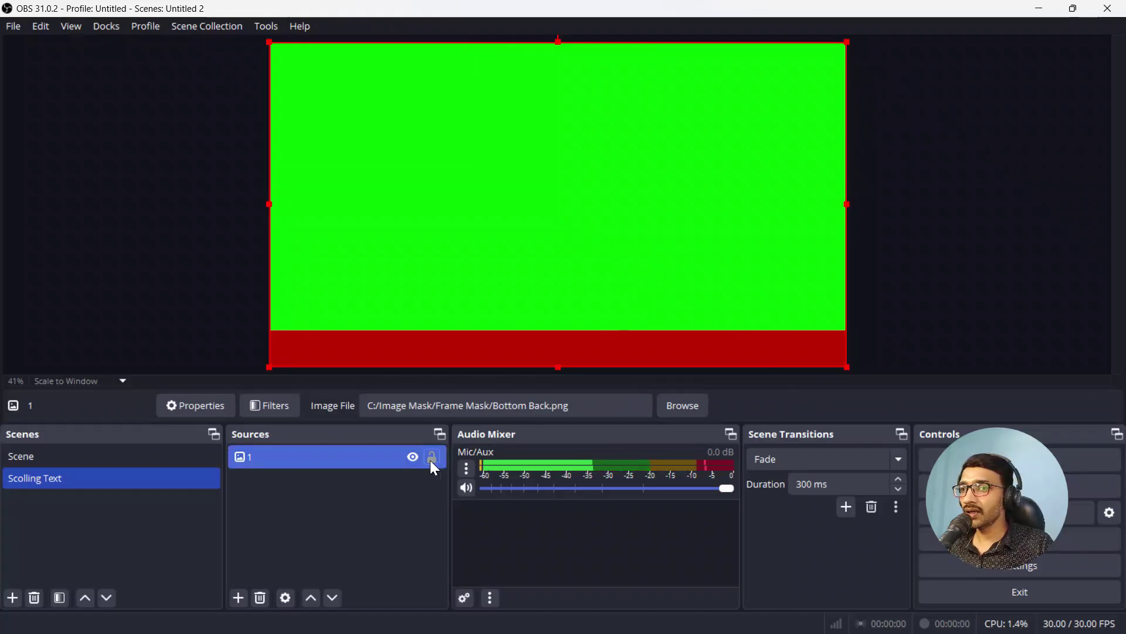
click(432, 459)
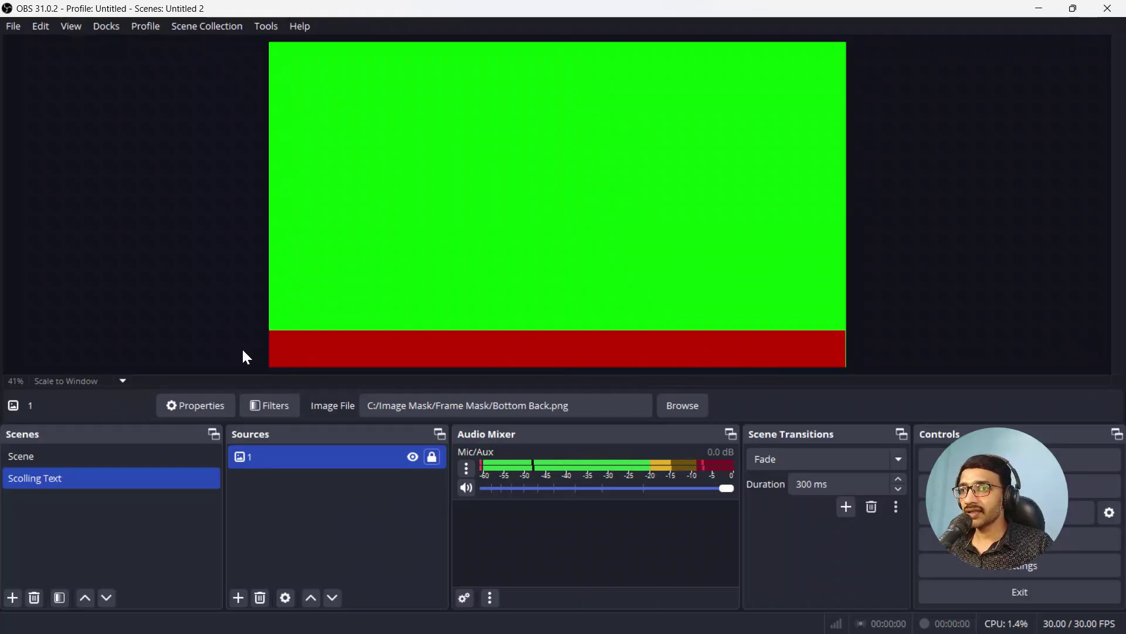
Step: Add a text source named 2 and enable Read from file in its properties
click(237, 597)
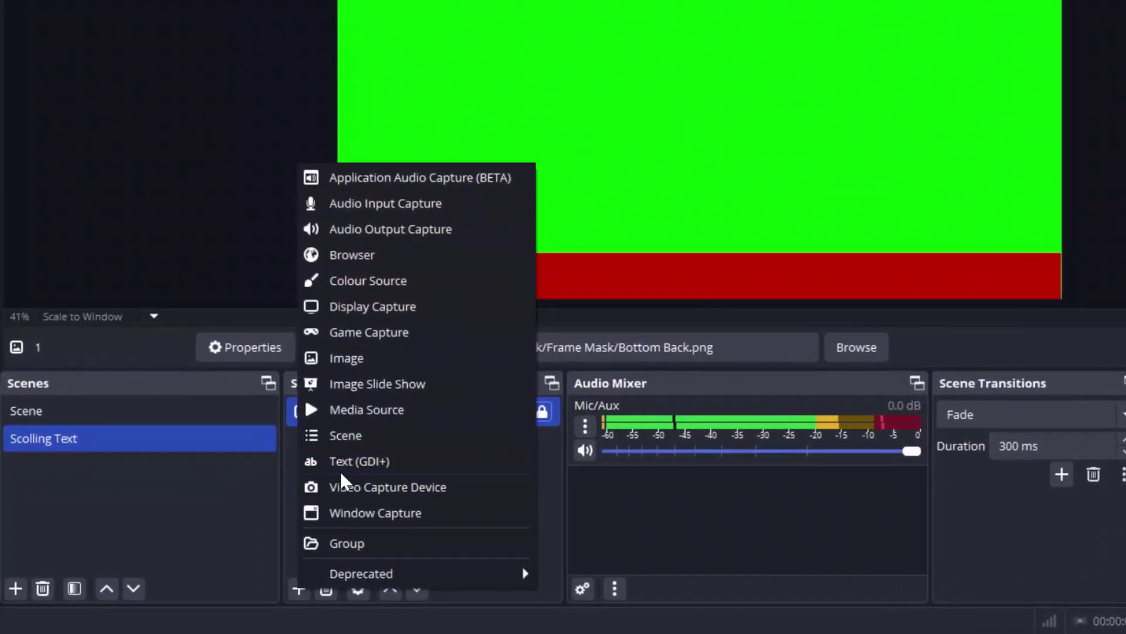
click(383, 463)
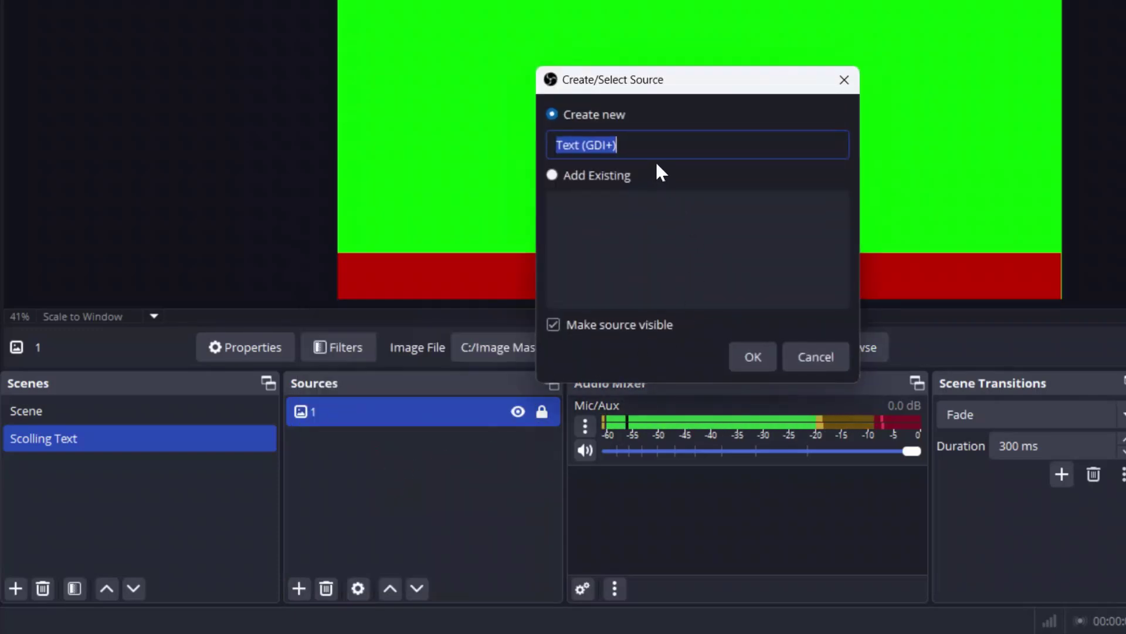
text(2)
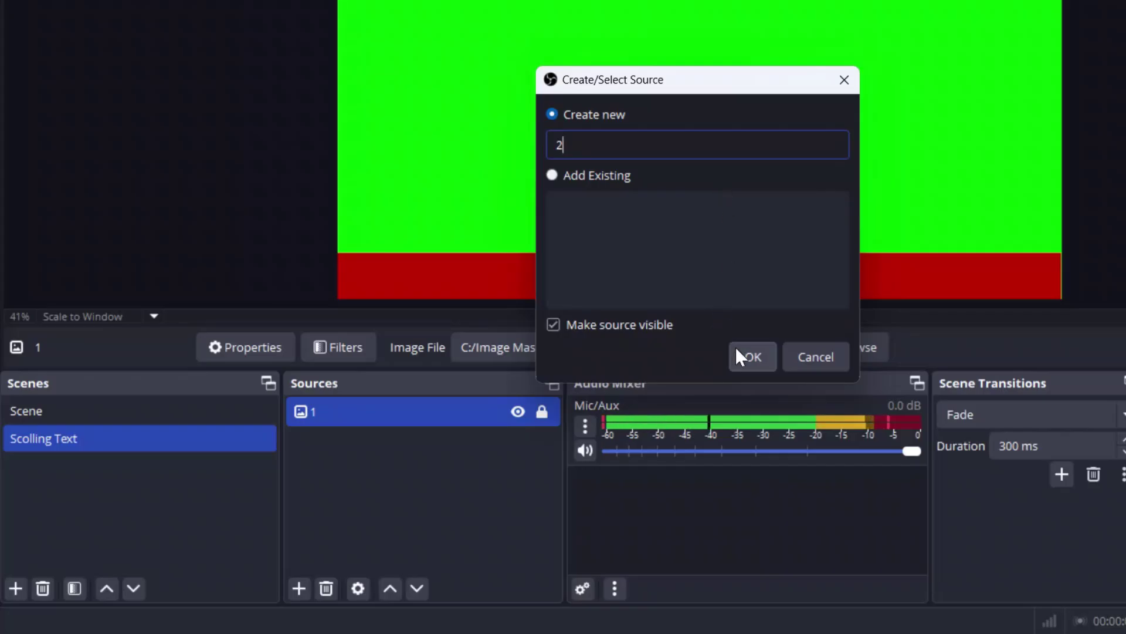
click(751, 356)
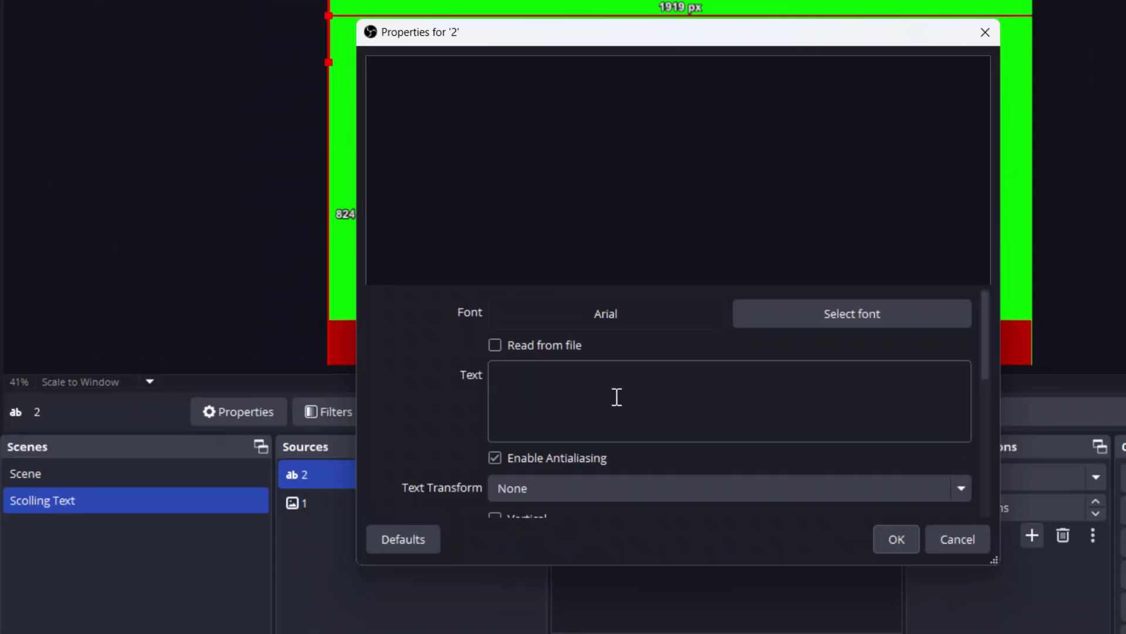
click(508, 366)
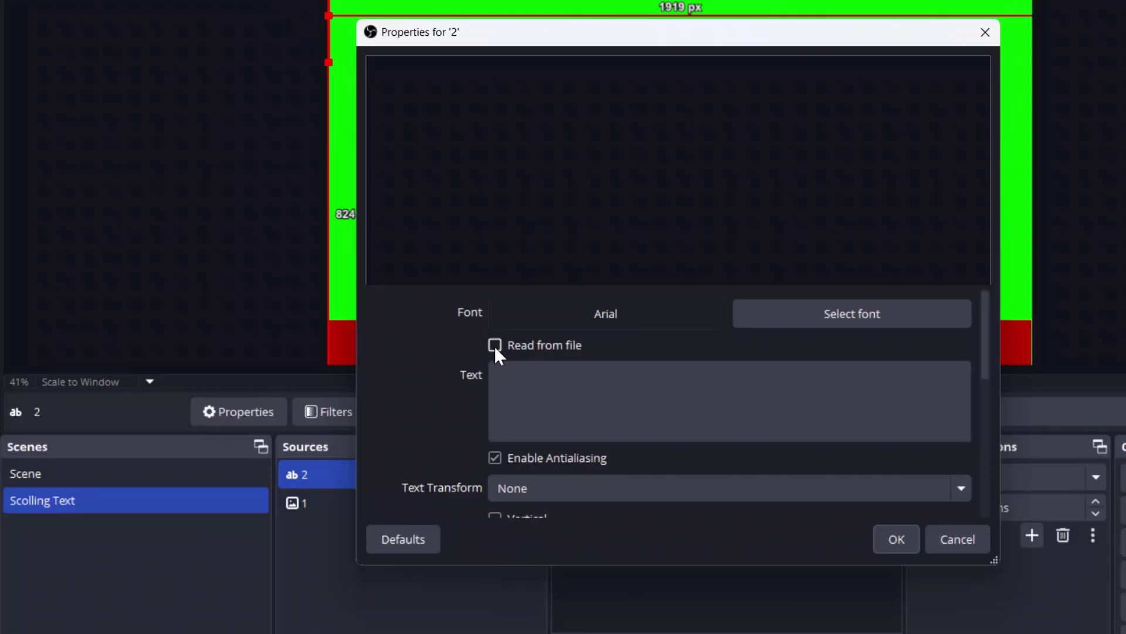
click(495, 345)
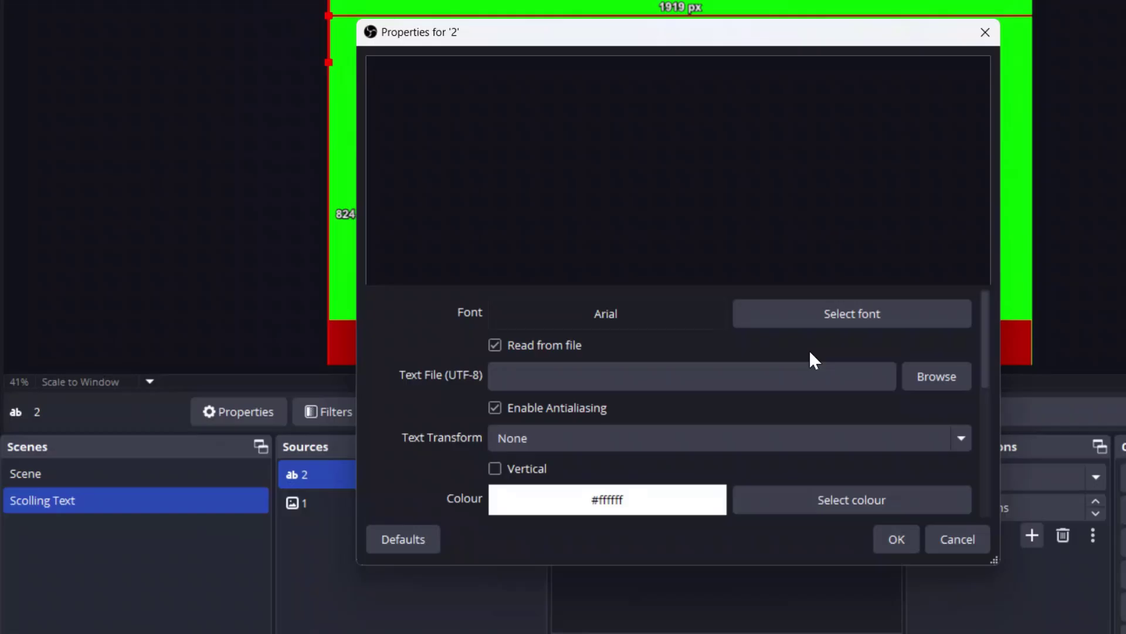
Step: Load Scrolling Text.txt from the Image Mask/Frame Mask folder into text source 2, checking its contents first
click(944, 378)
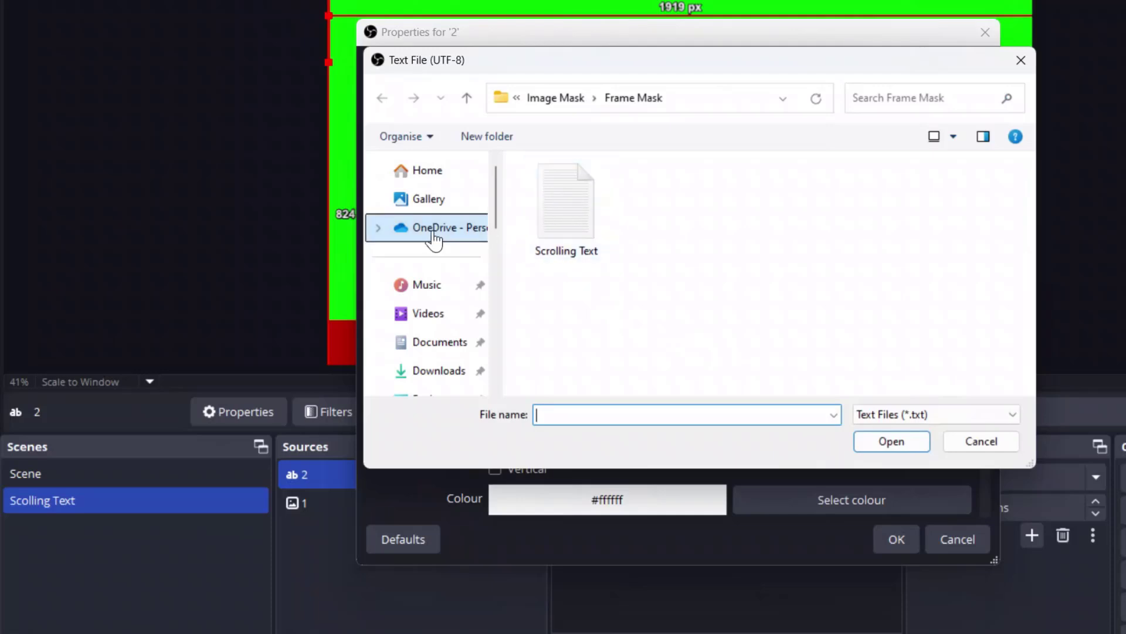
click(560, 99)
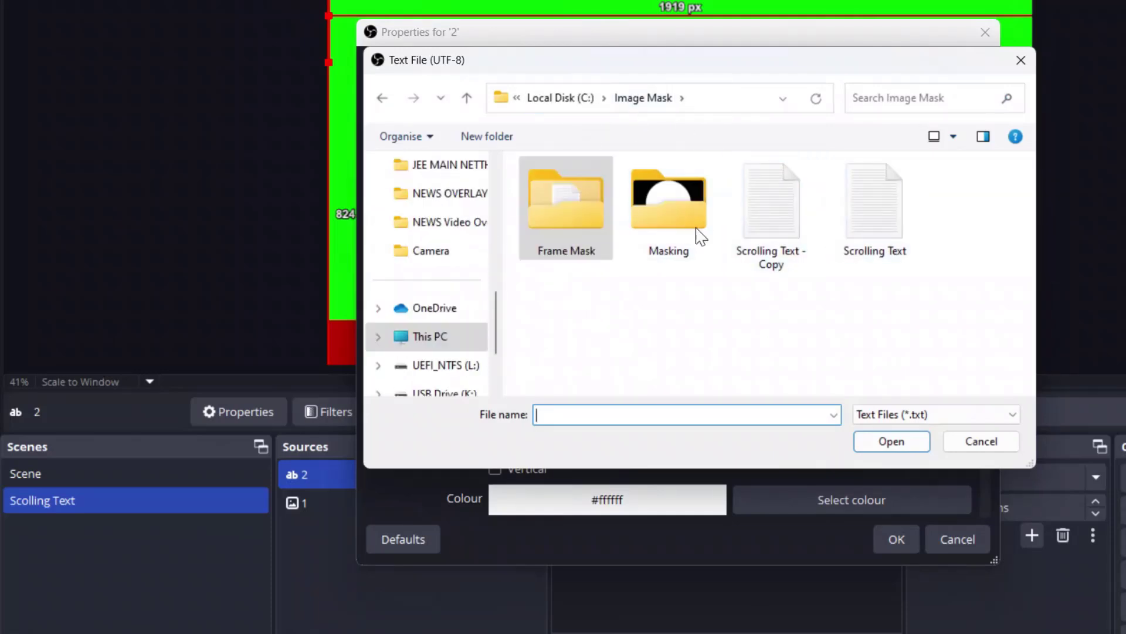
double_click(553, 208)
click(551, 204)
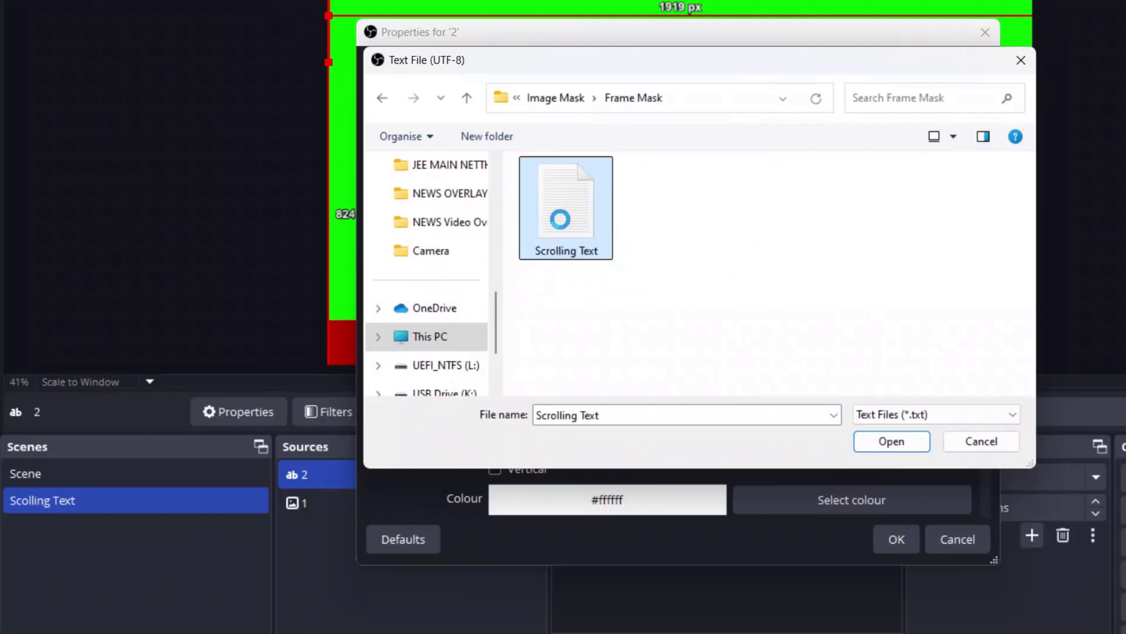
right_click(562, 222)
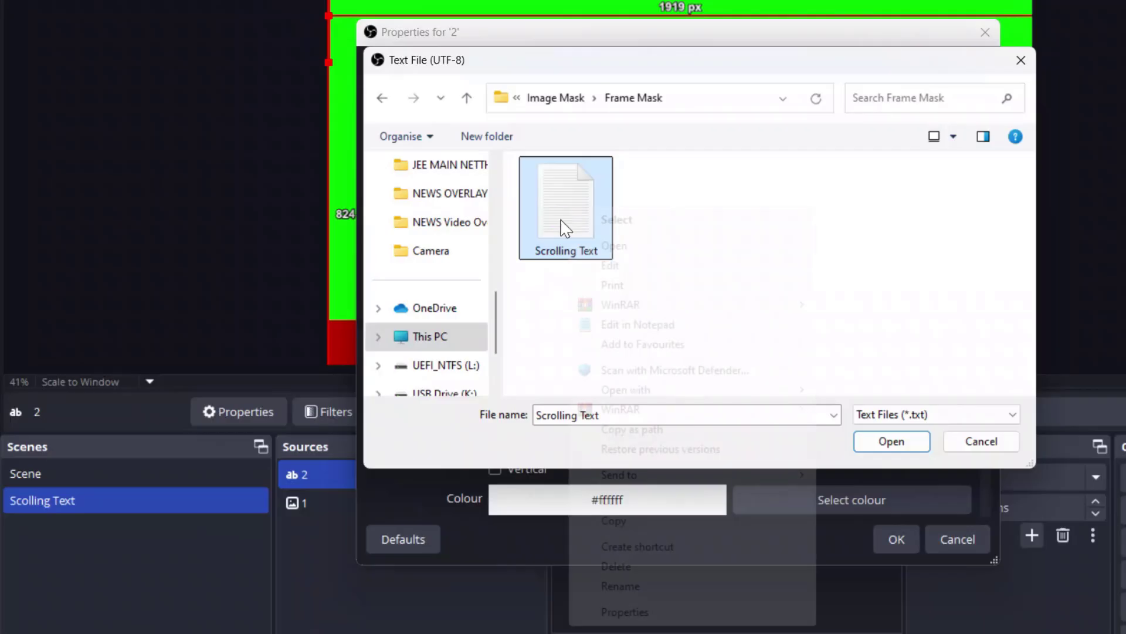
click(620, 249)
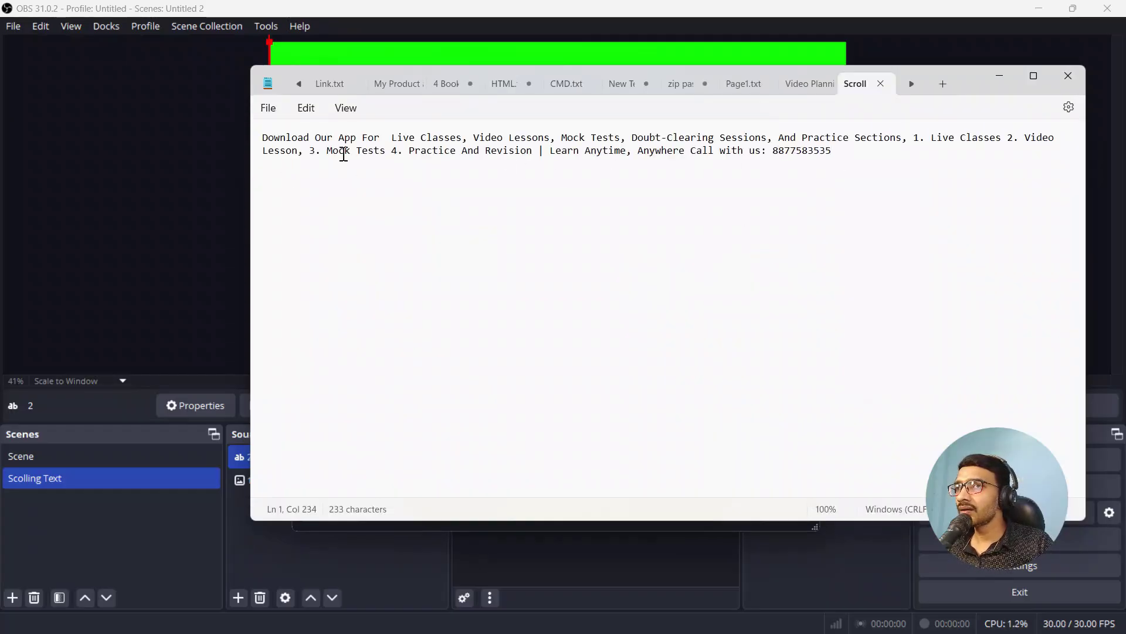
click(1067, 75)
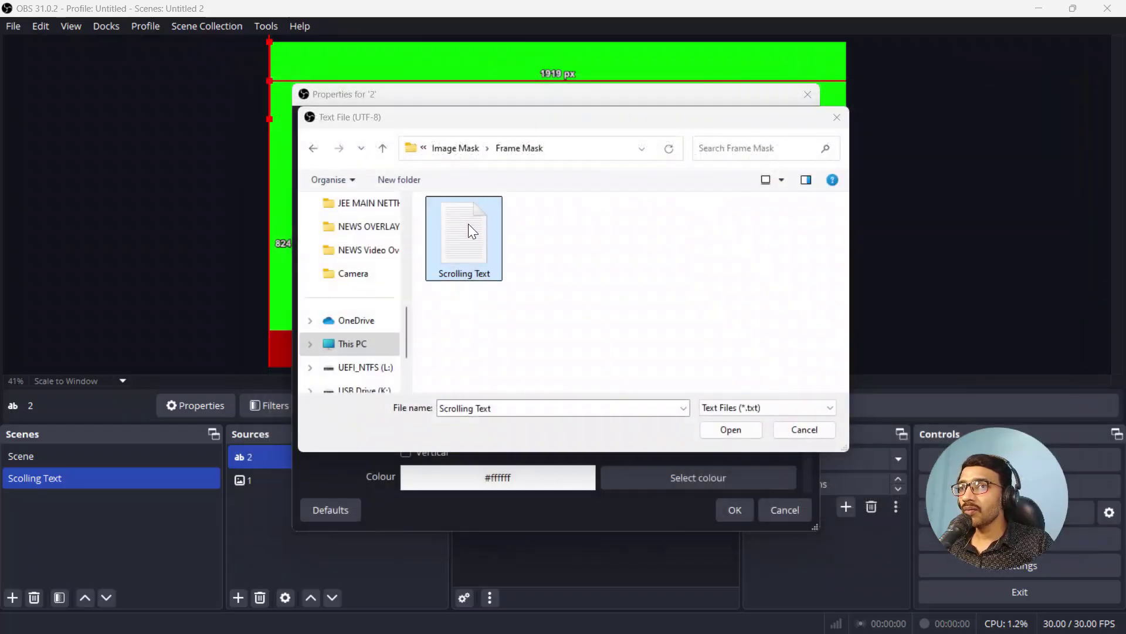
click(731, 430)
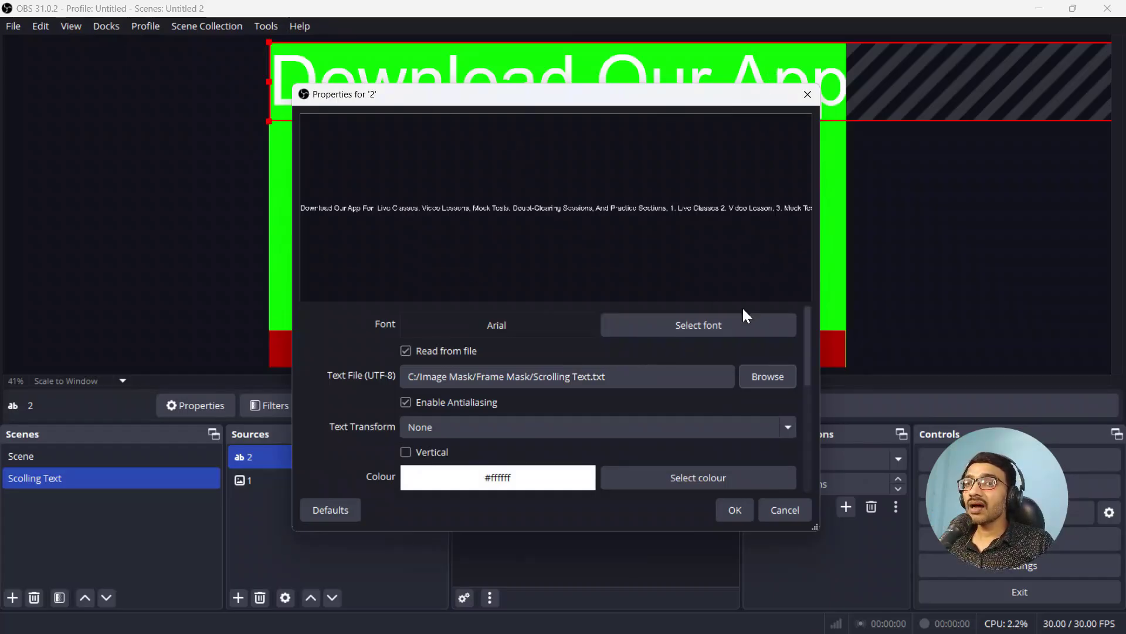
Step: Set text source 2's font to Teko Regular and review the remaining text properties
click(711, 326)
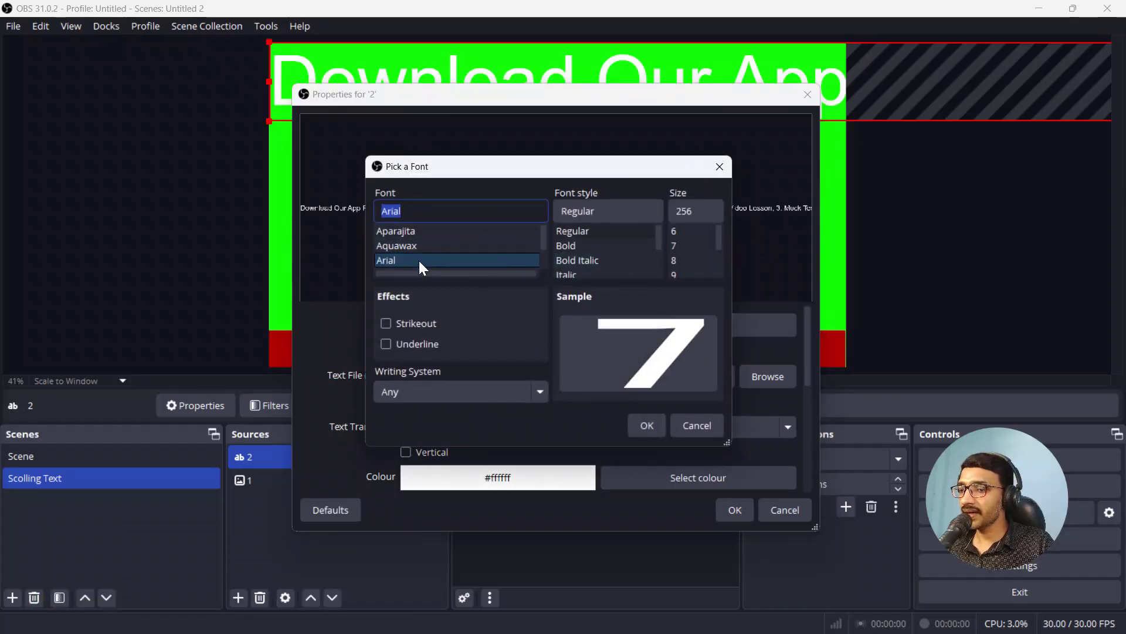
text(Teko)
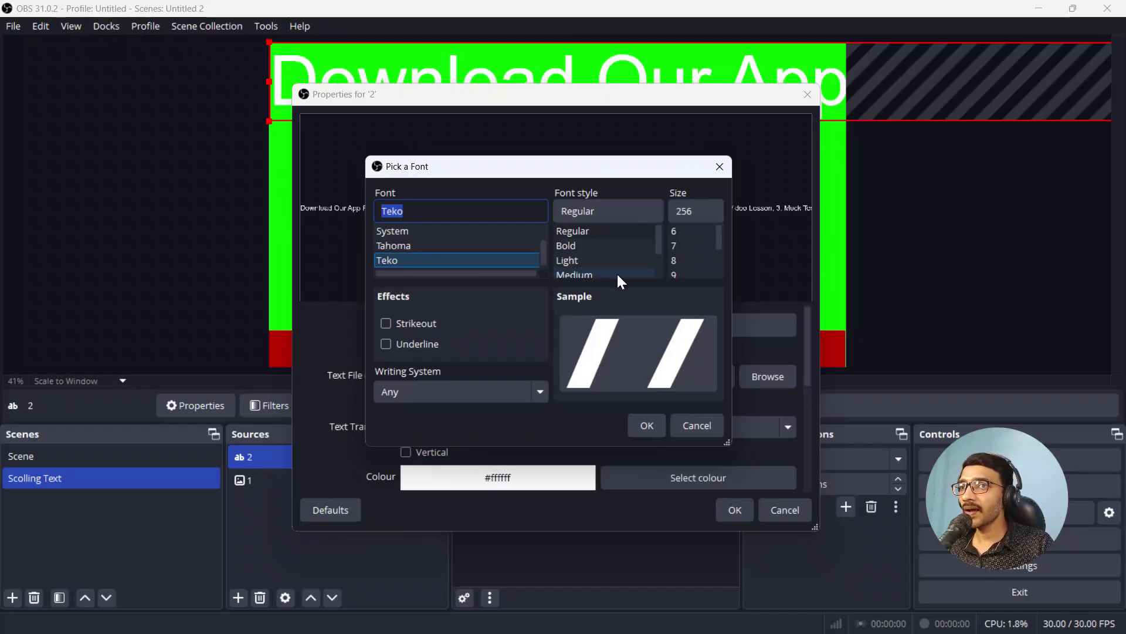
click(649, 426)
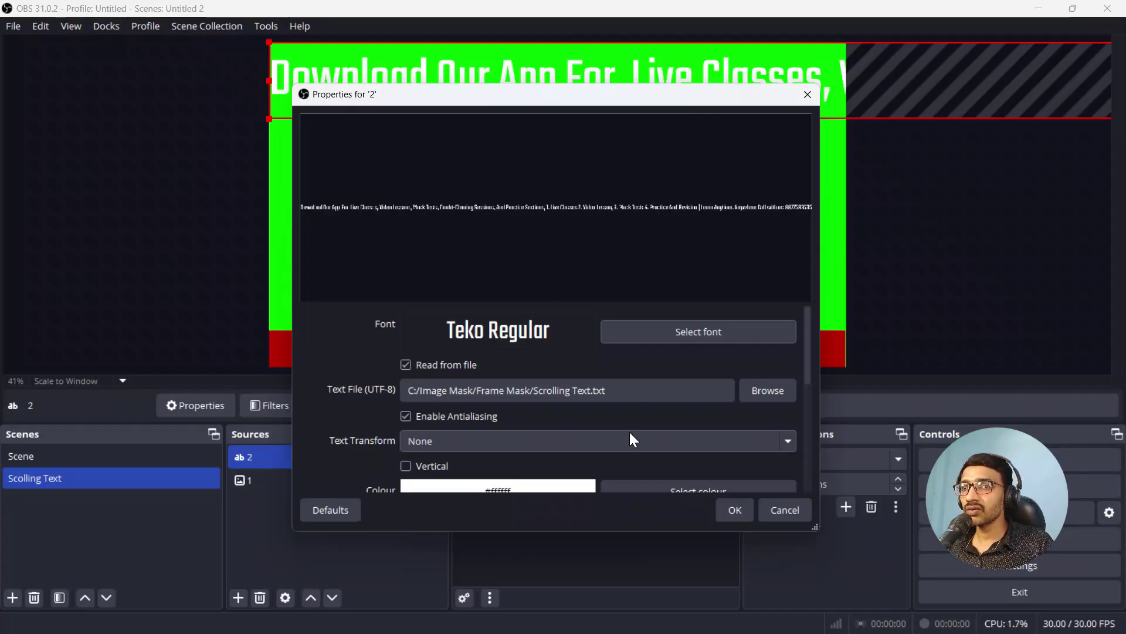
scroll(320, 392, down, 2)
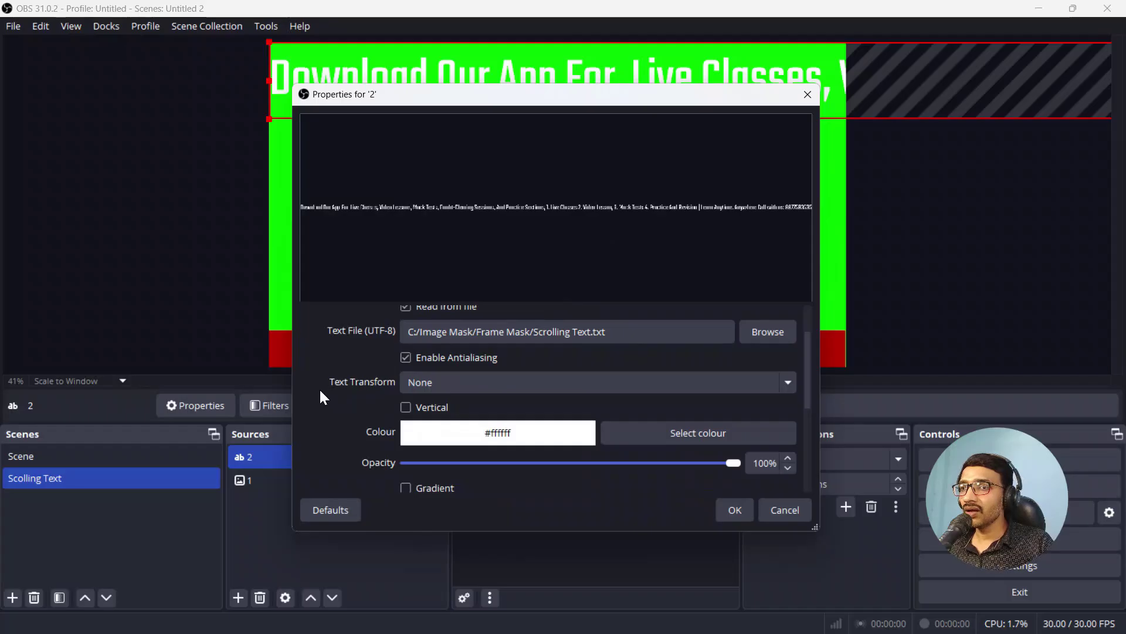
scroll(321, 392, down, 3)
scroll(326, 399, down, 3)
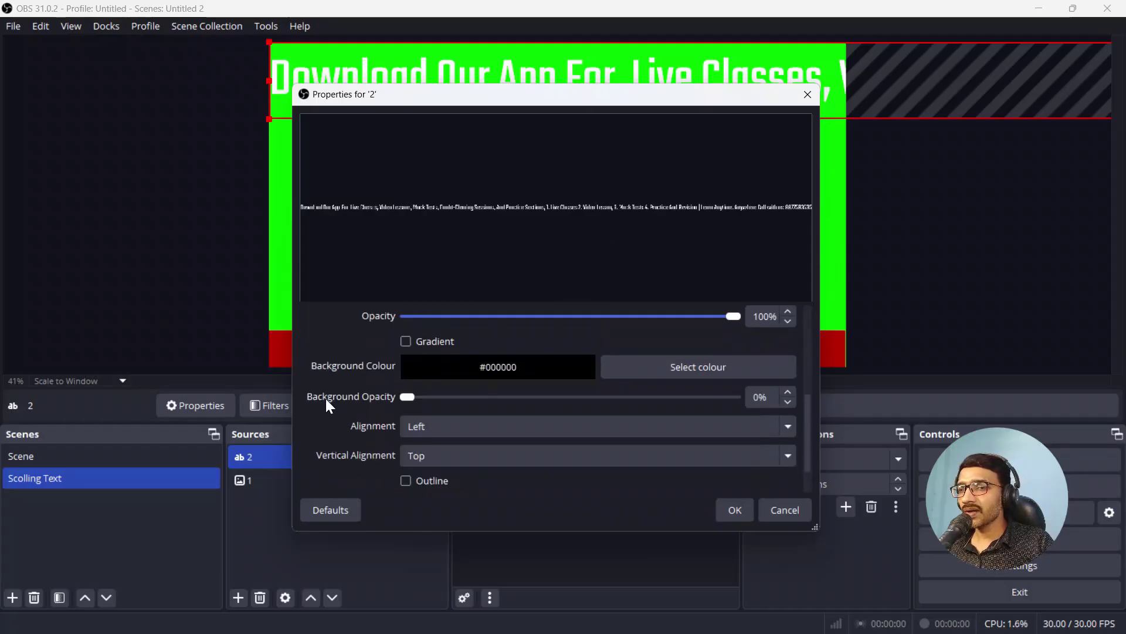
scroll(325, 399, up, 2)
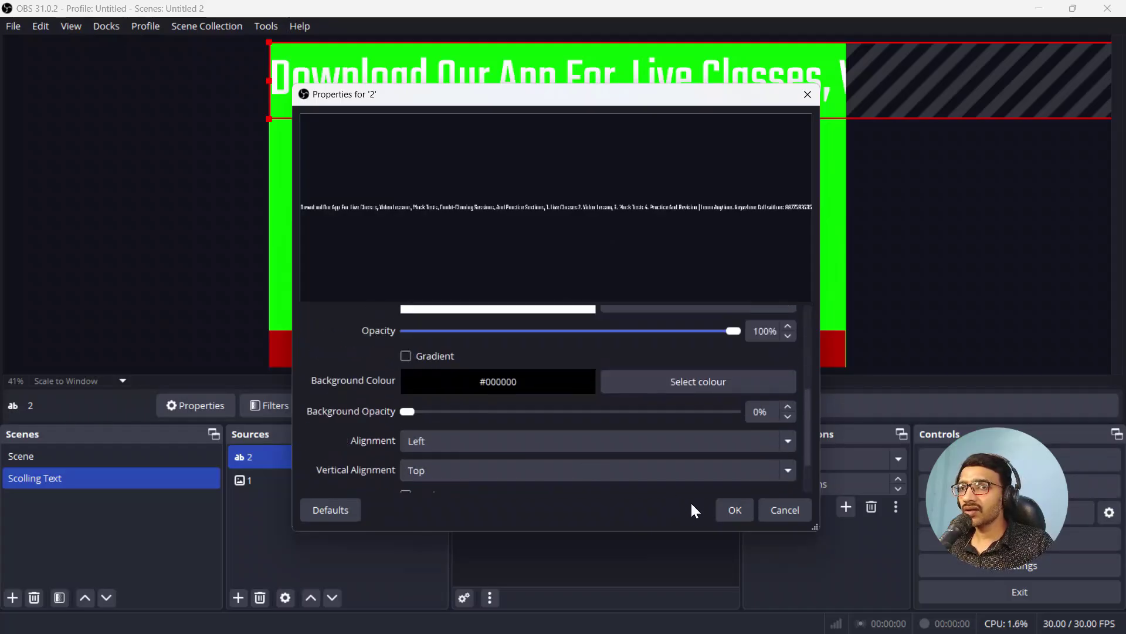
Step: Apply the text settings and widen the ticker text box leftward across the frame
click(733, 510)
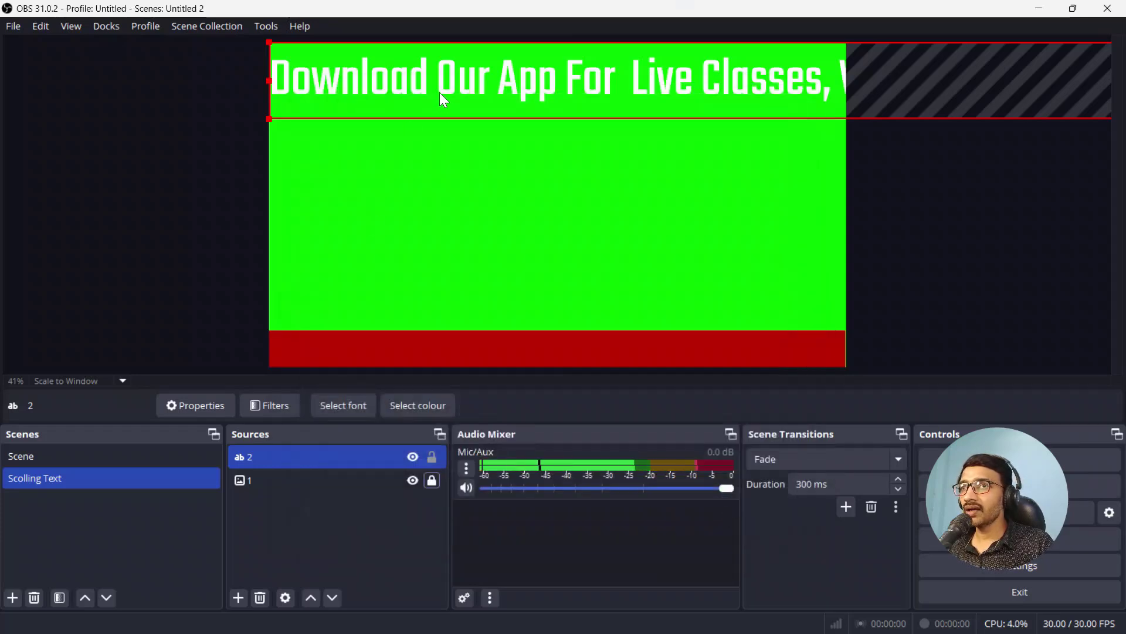
drag(434, 87, 439, 257)
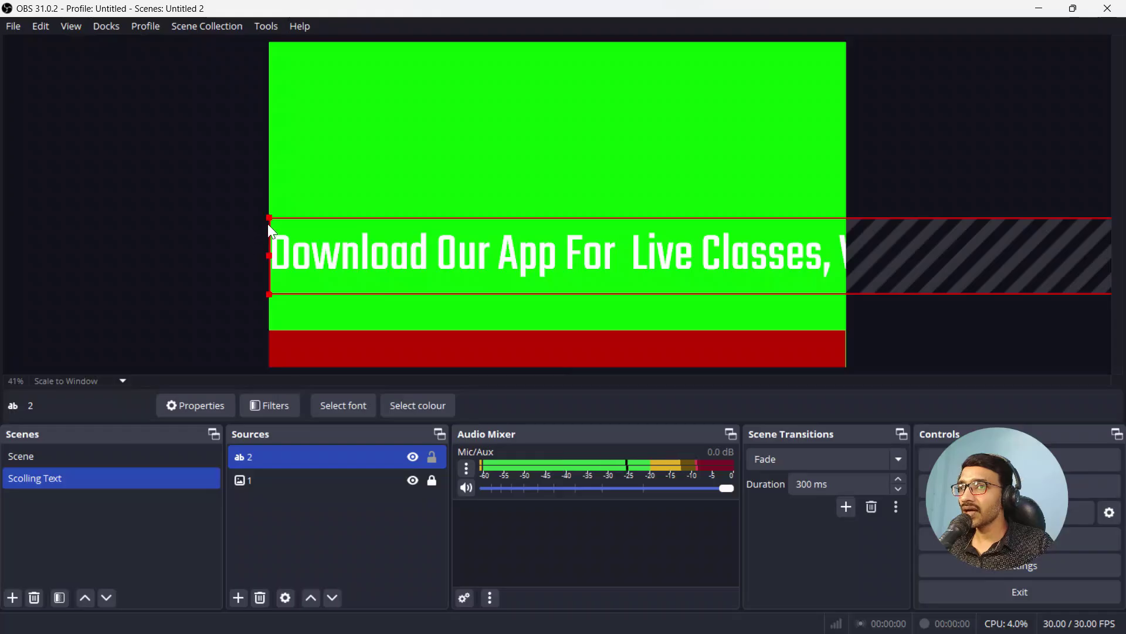
drag(271, 217, 270, 254)
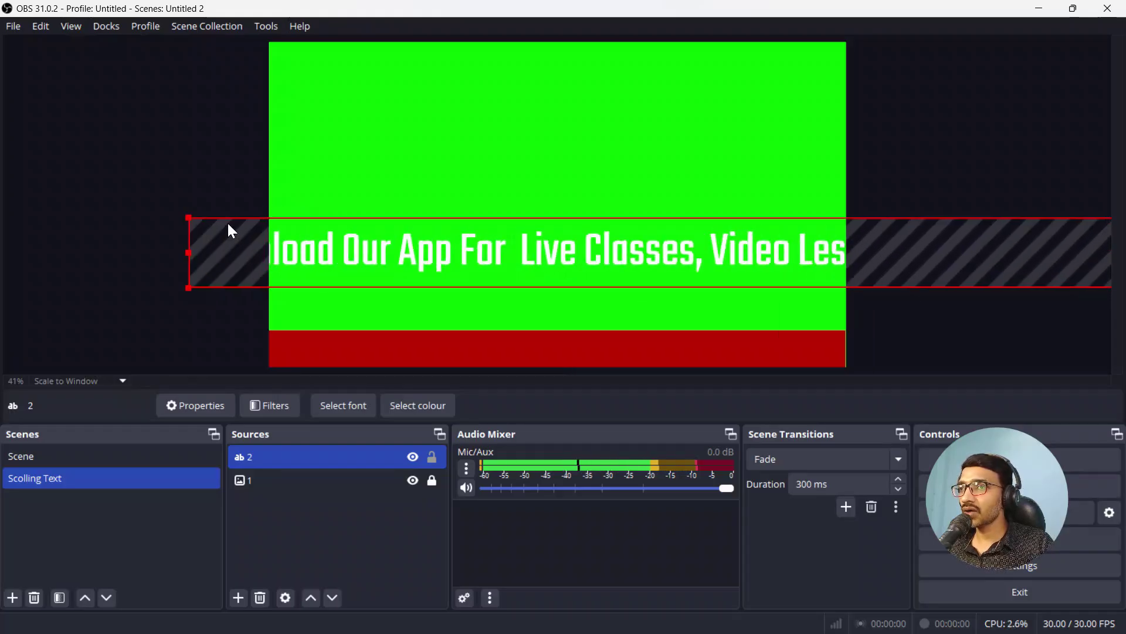
drag(189, 217, 147, 257)
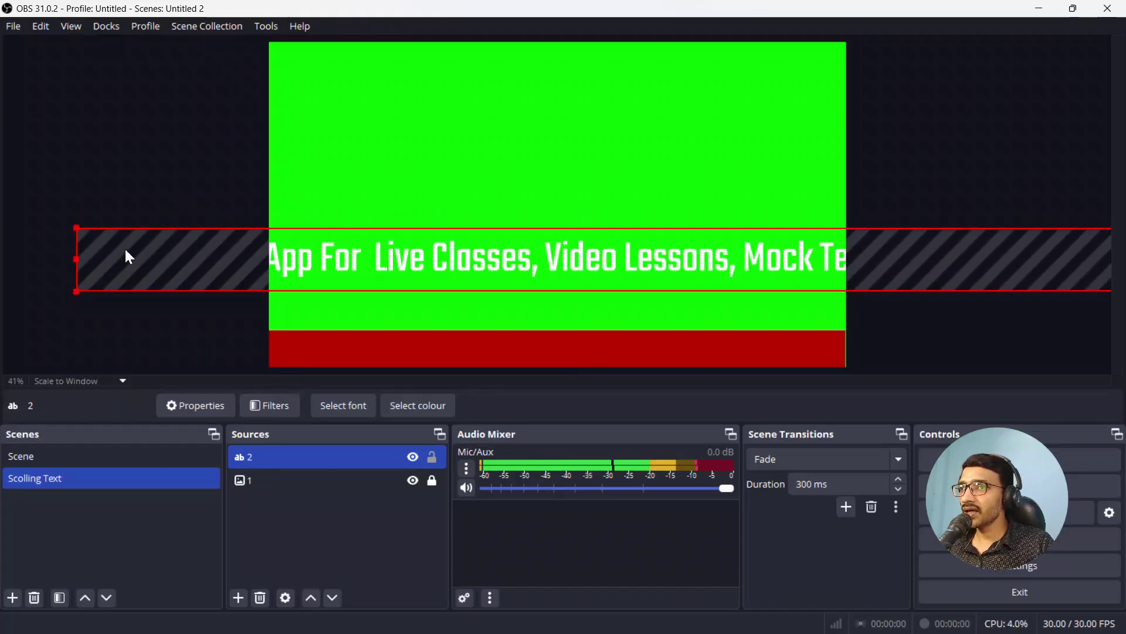
drag(72, 227, 493, 282)
drag(570, 282, 132, 260)
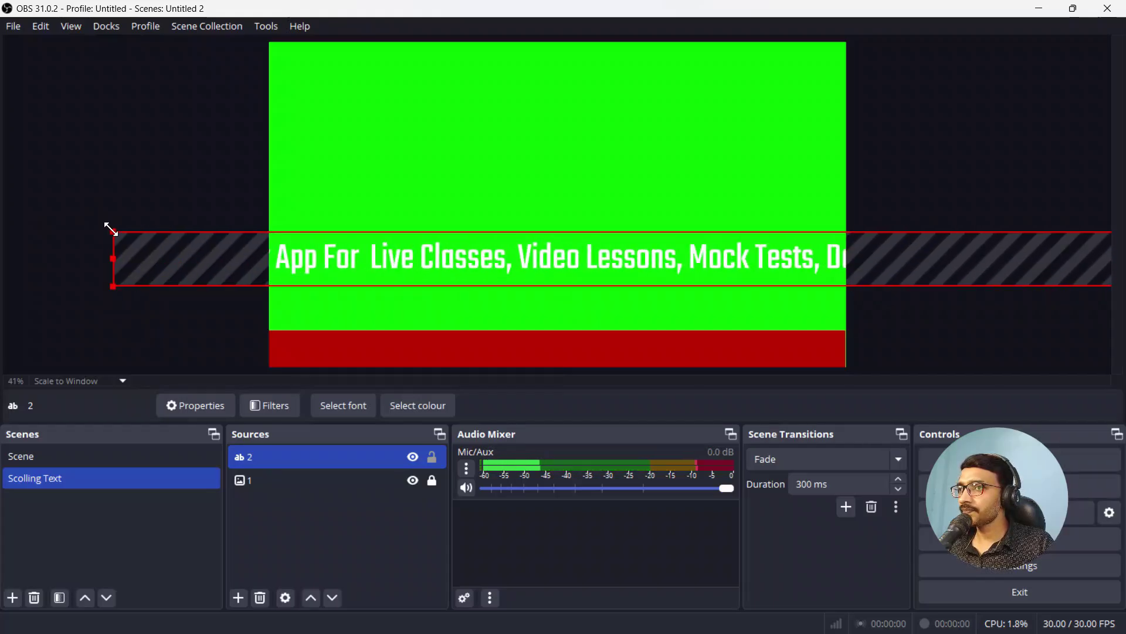
Step: Position the ticker text inside the red bottom bar and lock source 2
click(117, 228)
click(186, 247)
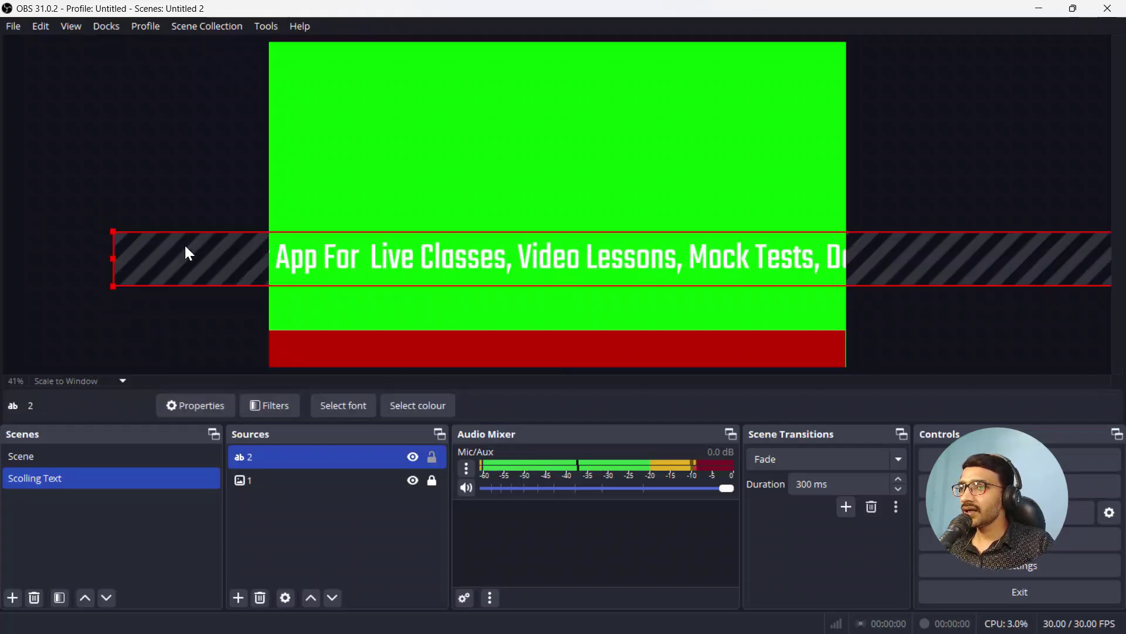
mouse_move(114, 231)
mouse_down()
mouse_move(508, 288)
mouse_move(435, 261)
mouse_move(166, 262)
mouse_move(100, 238)
mouse_up()
drag(358, 251, 134, 255)
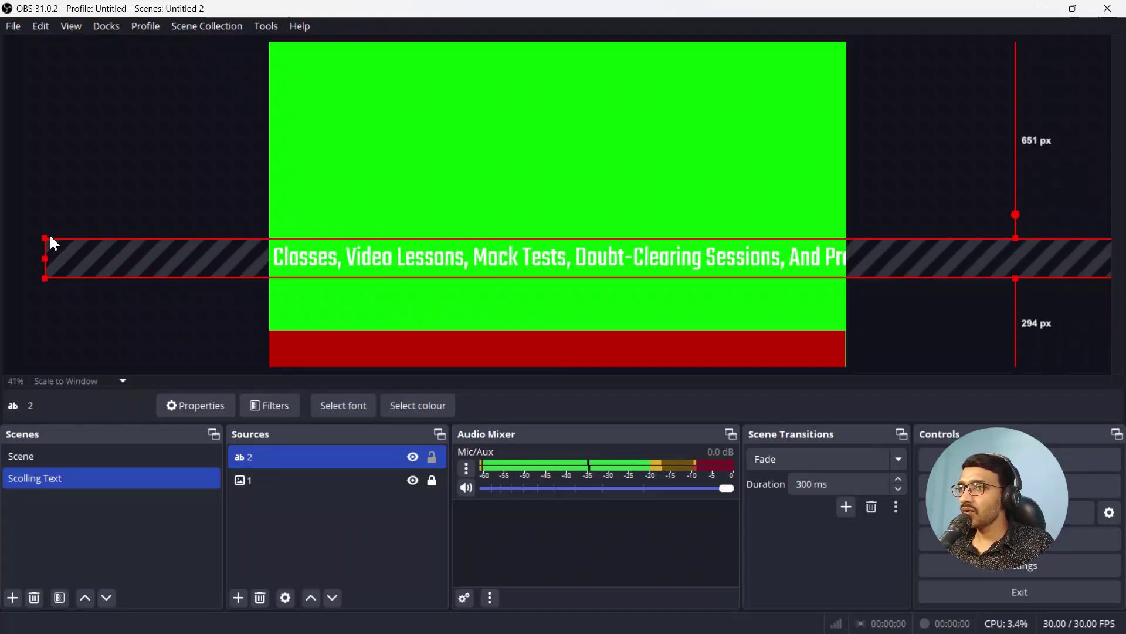
drag(47, 236, 184, 259)
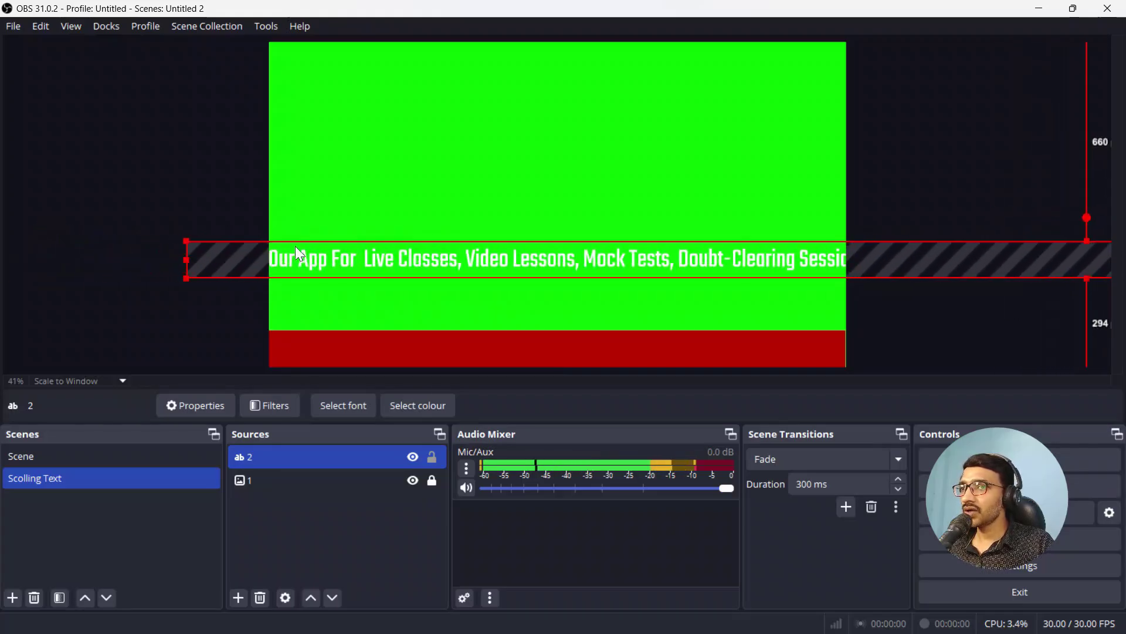
drag(294, 247, 390, 336)
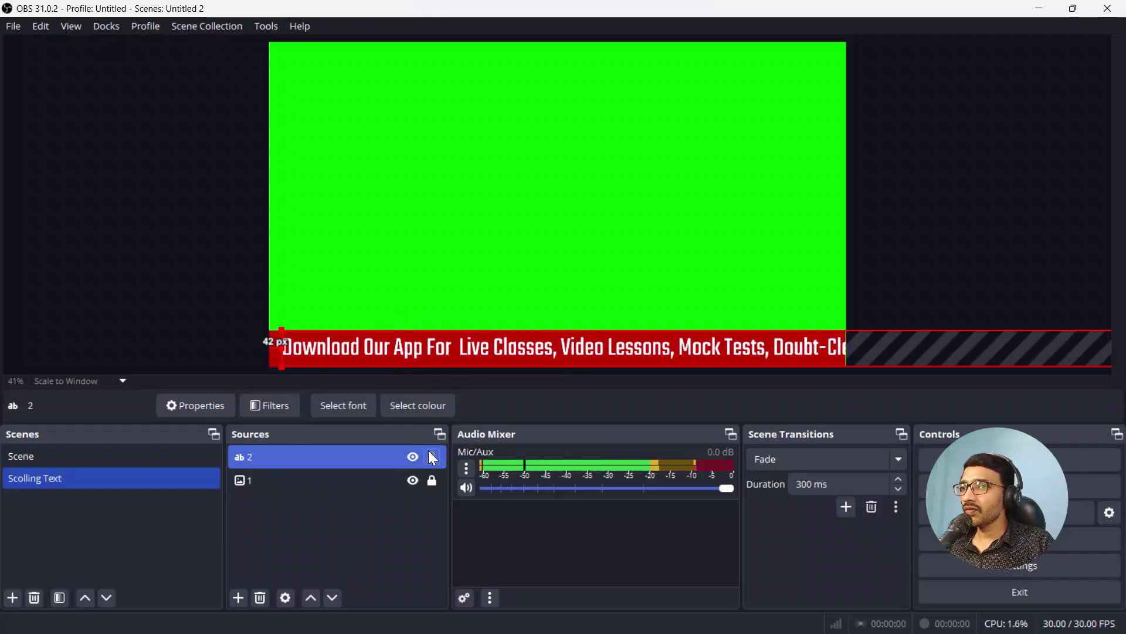
click(438, 456)
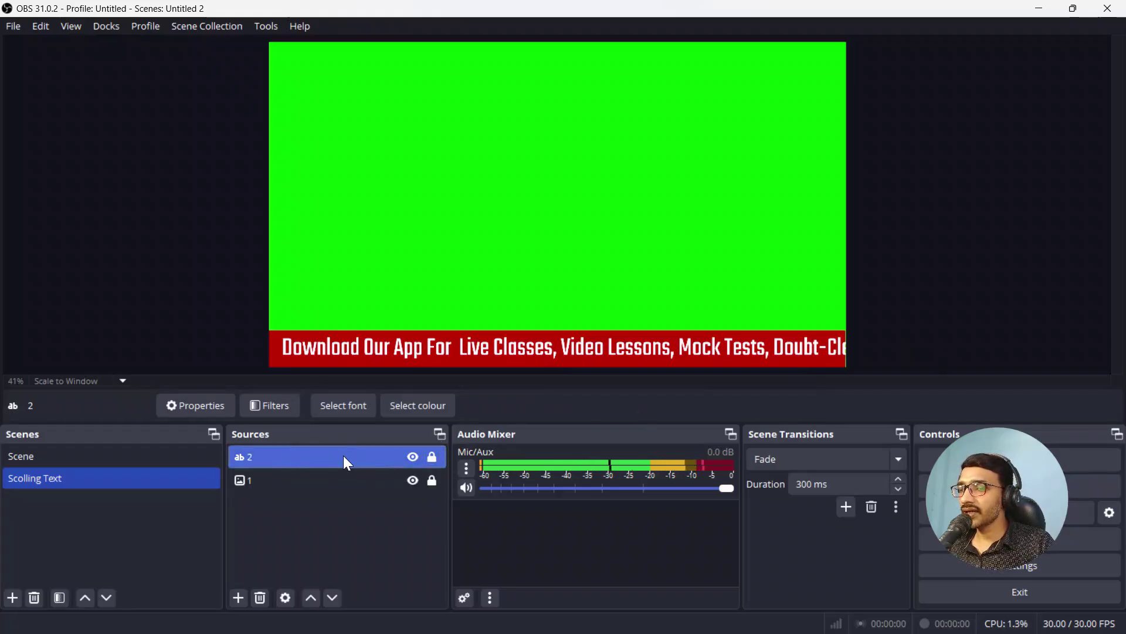
Step: Add a Scroll filter, keeping its default name, to text source 2
click(263, 404)
click(830, 569)
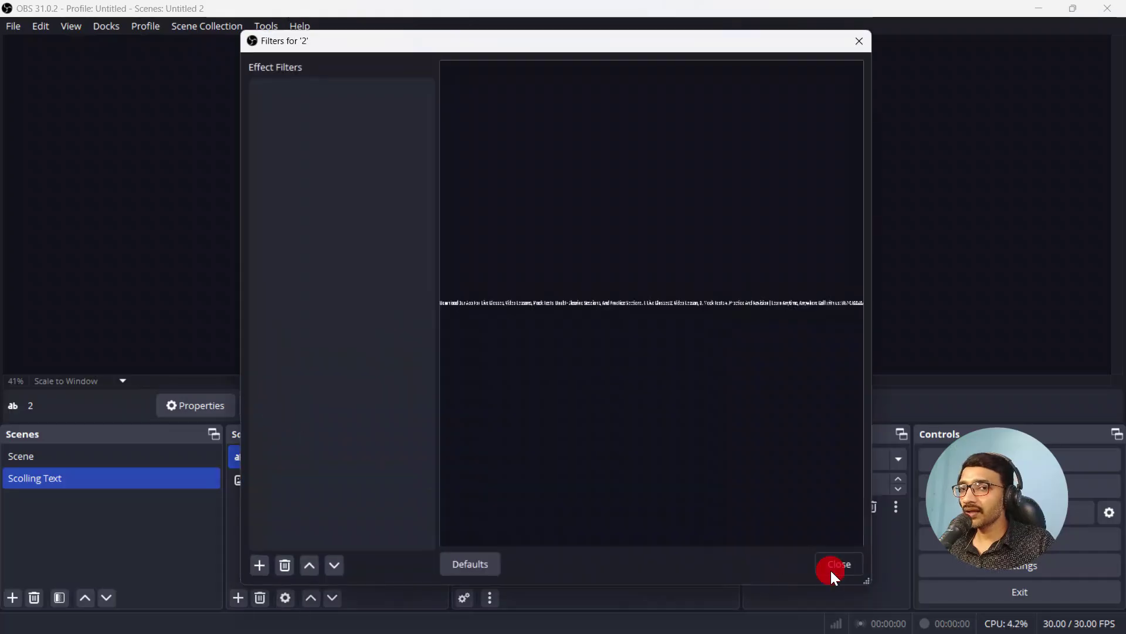
click(282, 457)
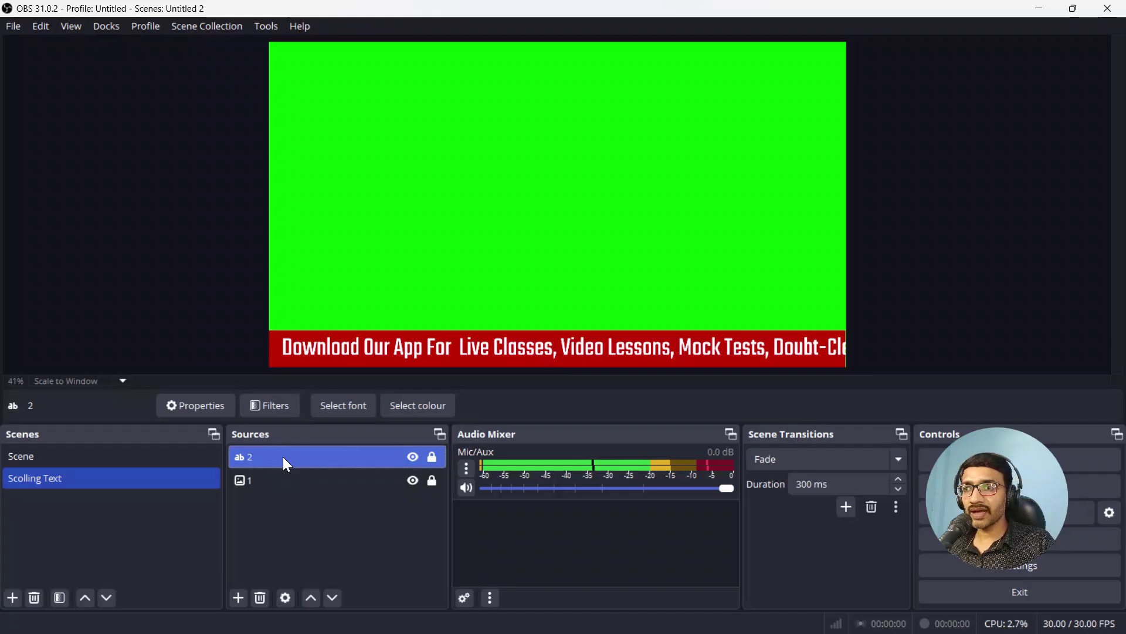
click(276, 408)
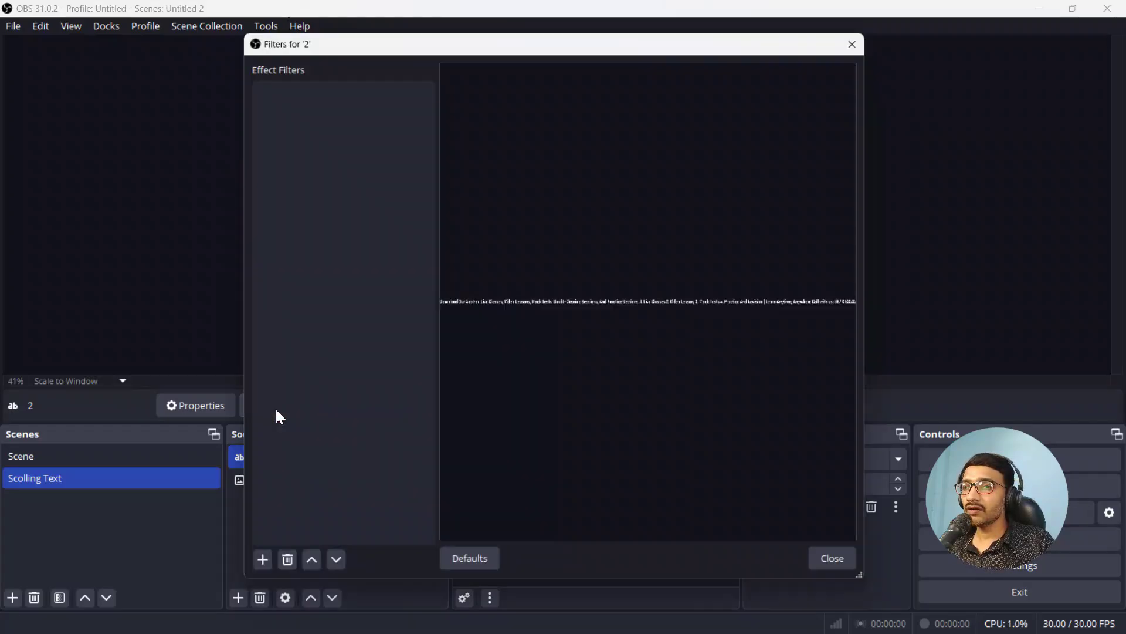
click(260, 565)
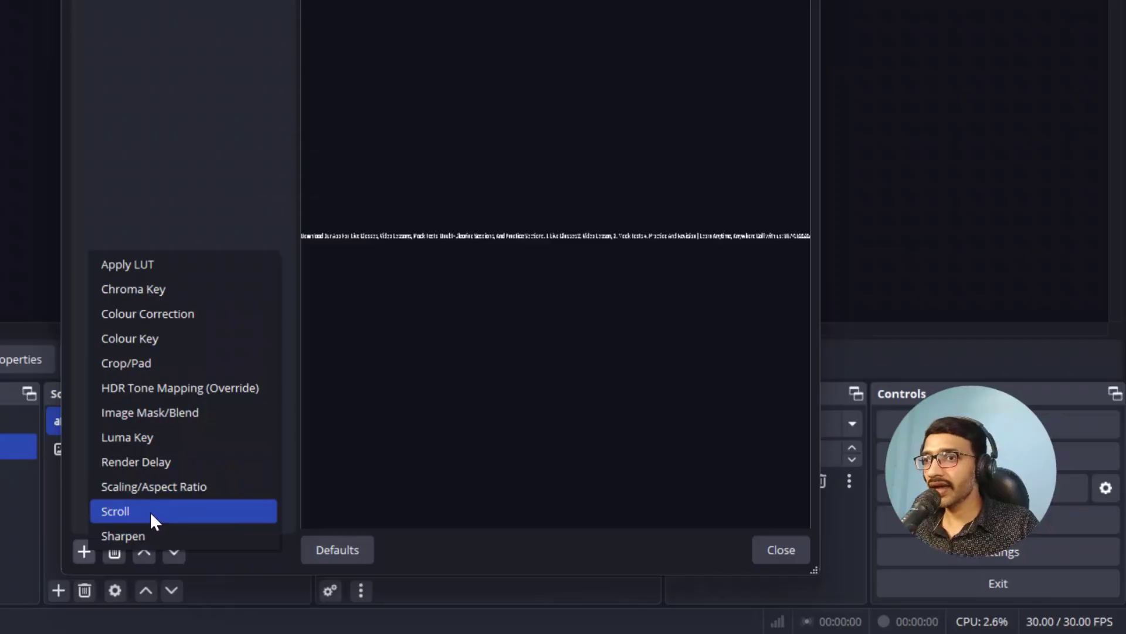
click(150, 512)
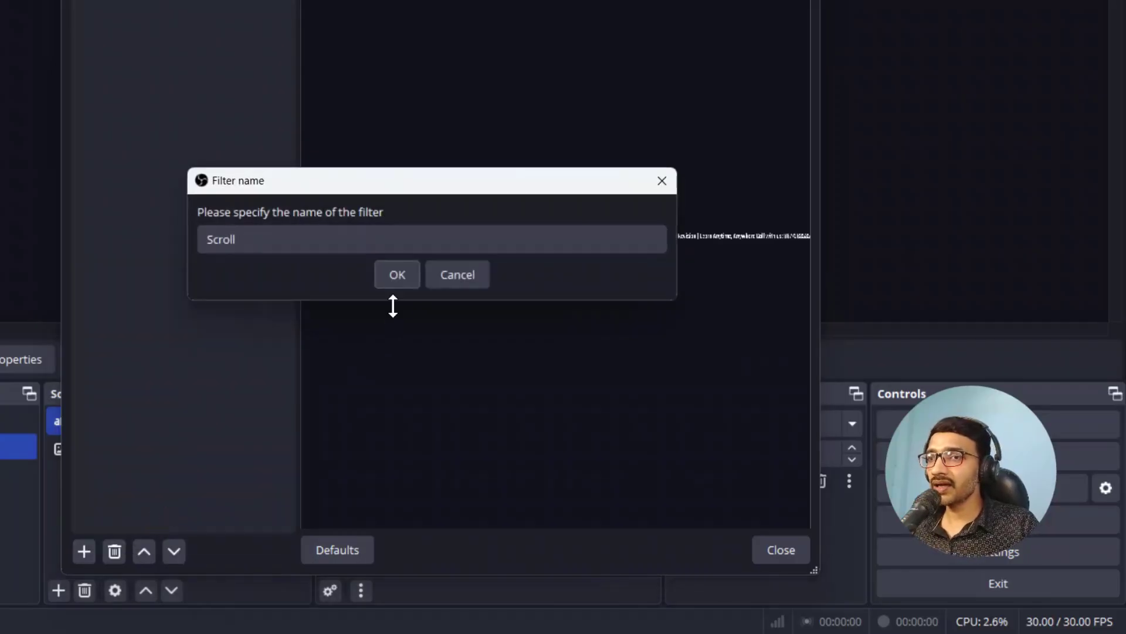
click(393, 276)
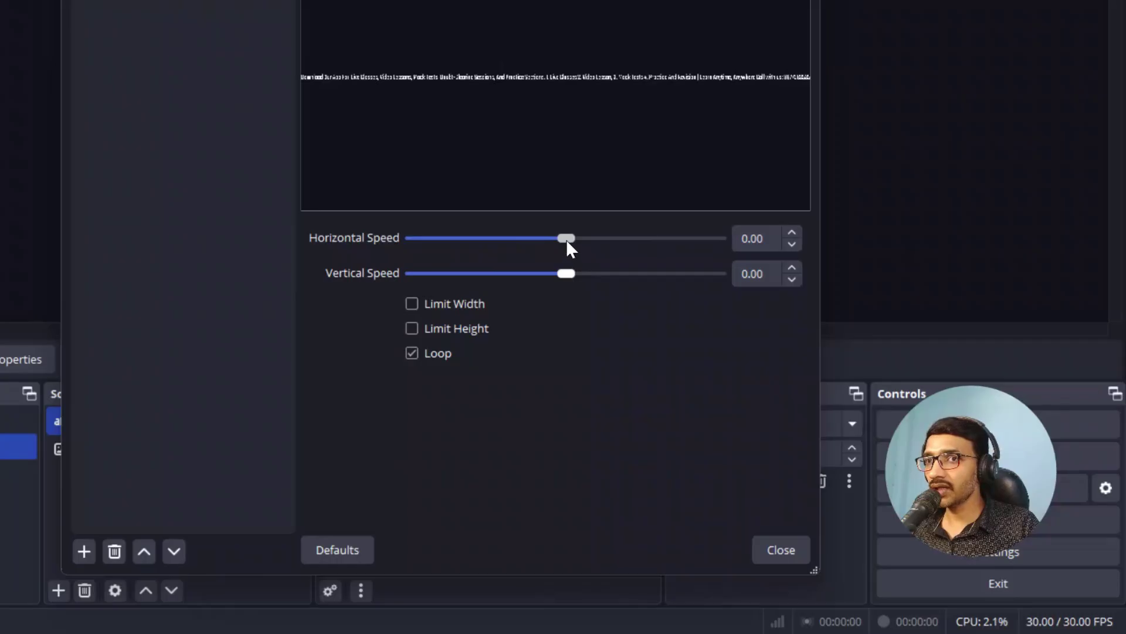
Step: Set the Scroll filter's horizontal speed to about 190 while watching the ticker loop
drag(566, 238, 636, 238)
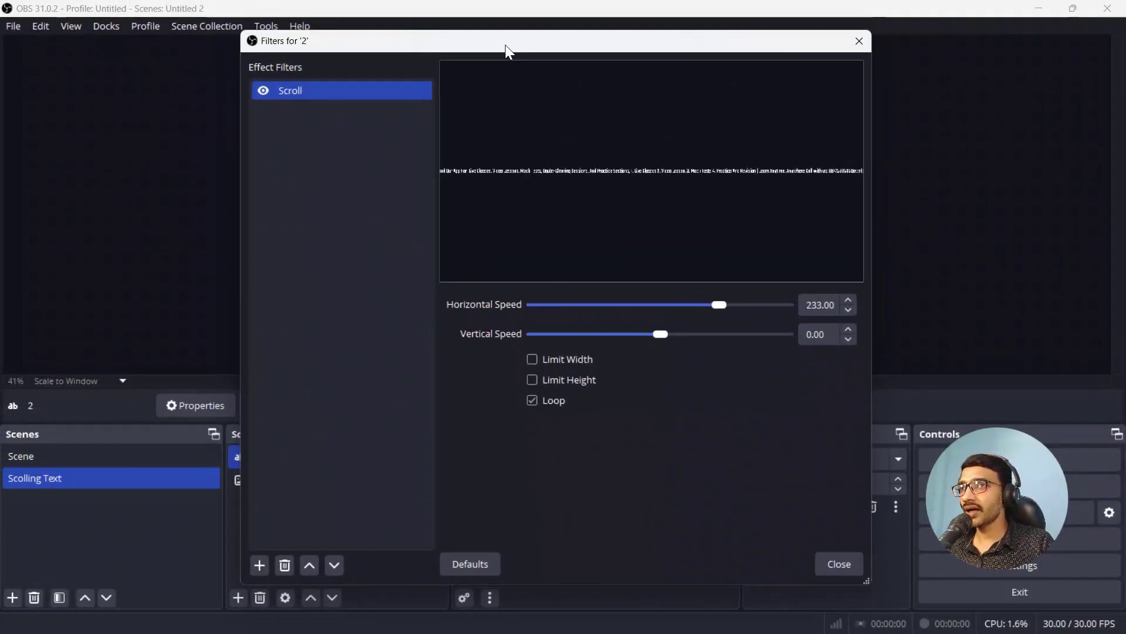
drag(505, 45, 821, 120)
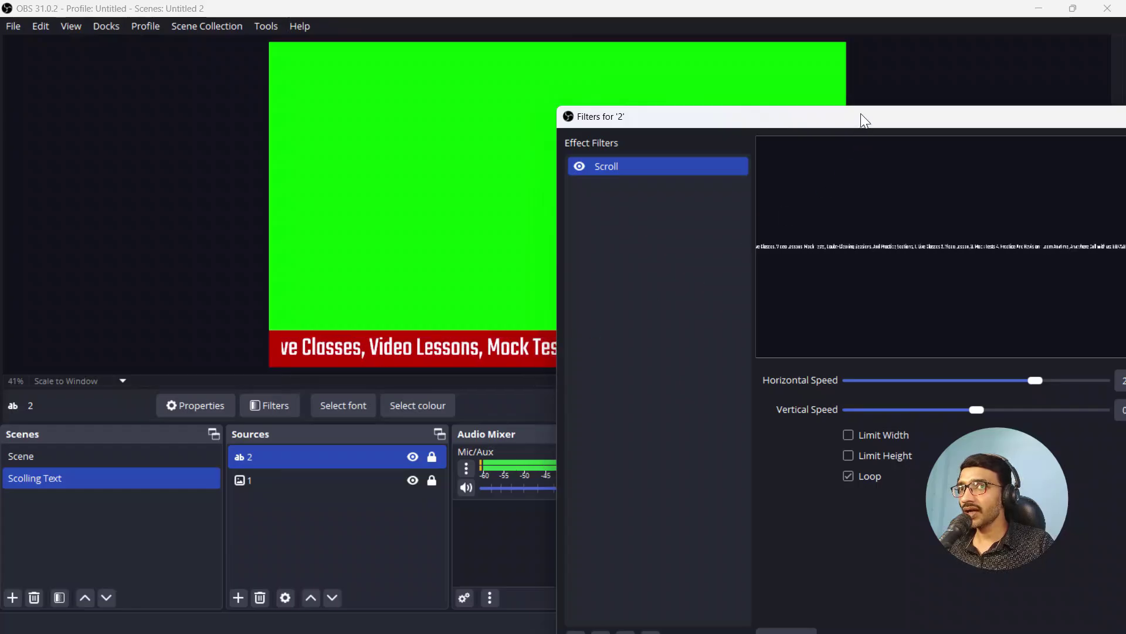
drag(861, 113, 698, 53)
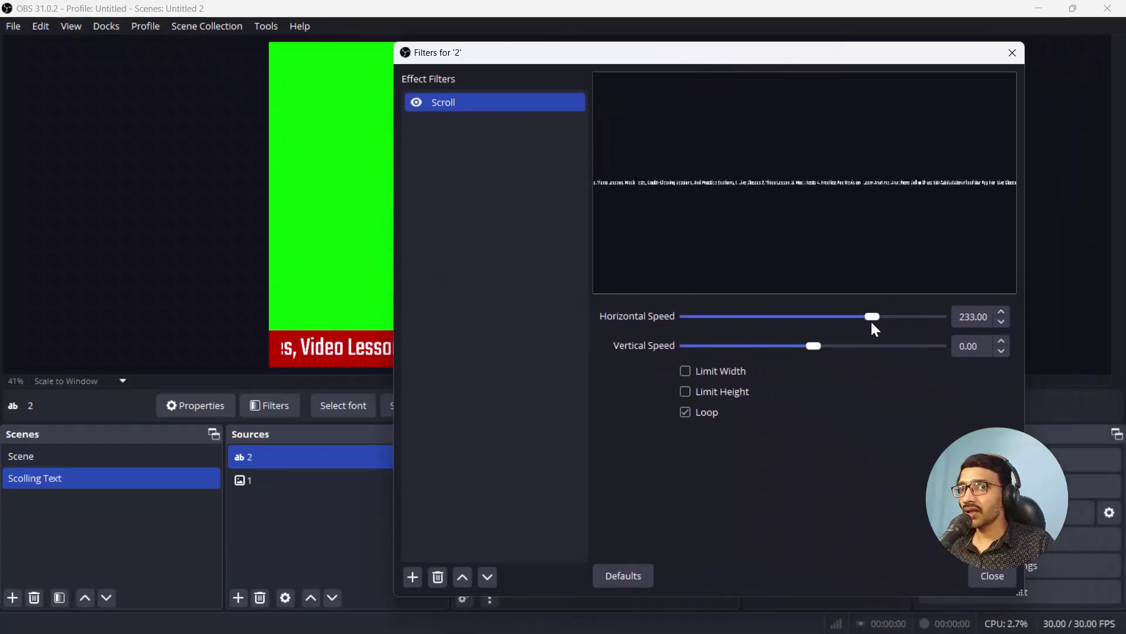
mouse_move(876, 320)
mouse_down()
mouse_move(896, 319)
mouse_move(866, 319)
mouse_up()
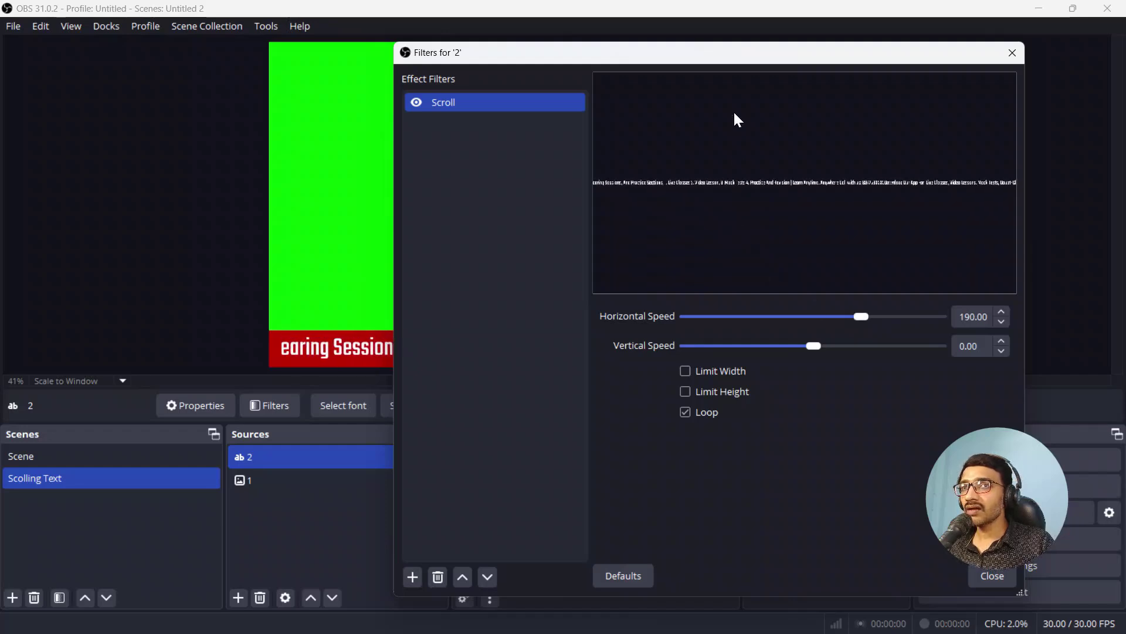
drag(760, 57, 572, 37)
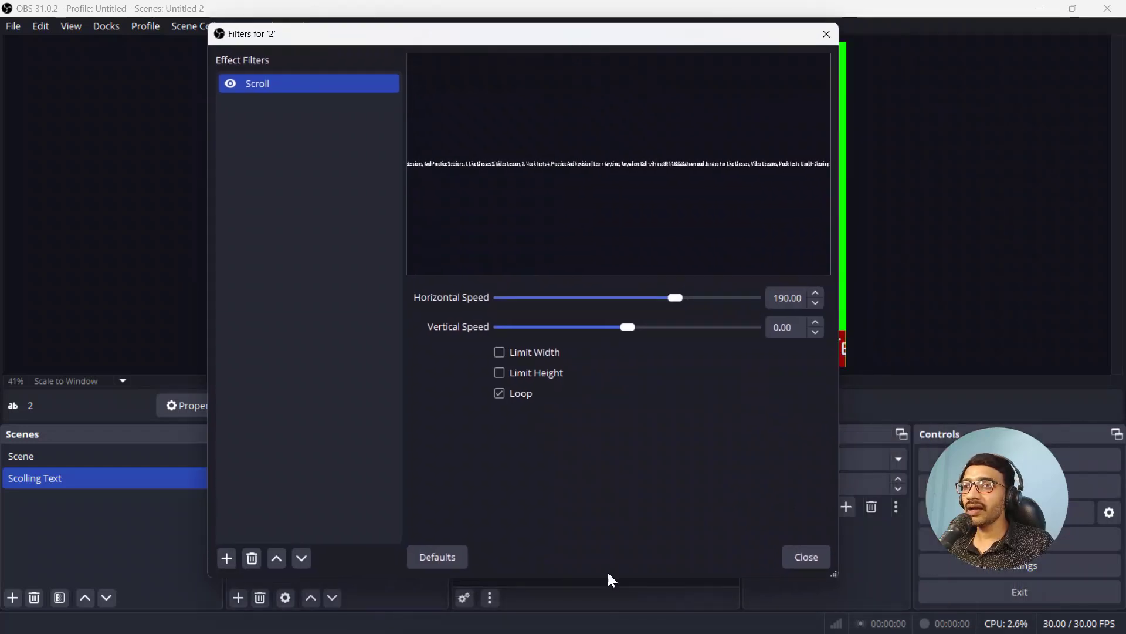
click(815, 558)
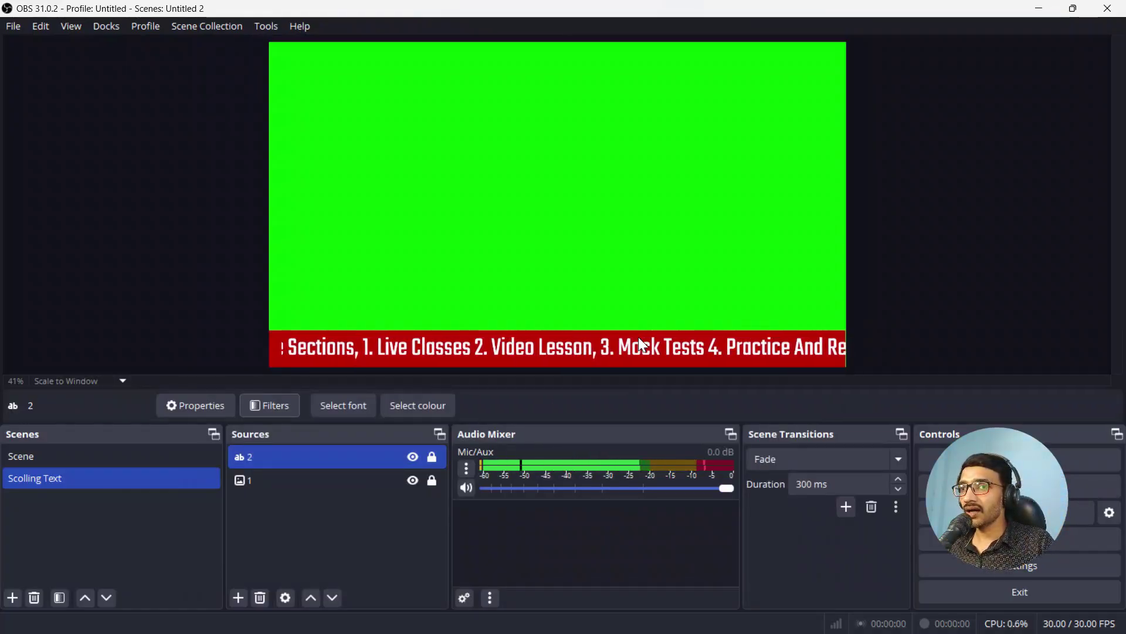
Step: Create a new image source named 3
click(241, 596)
mouse_move(244, 583)
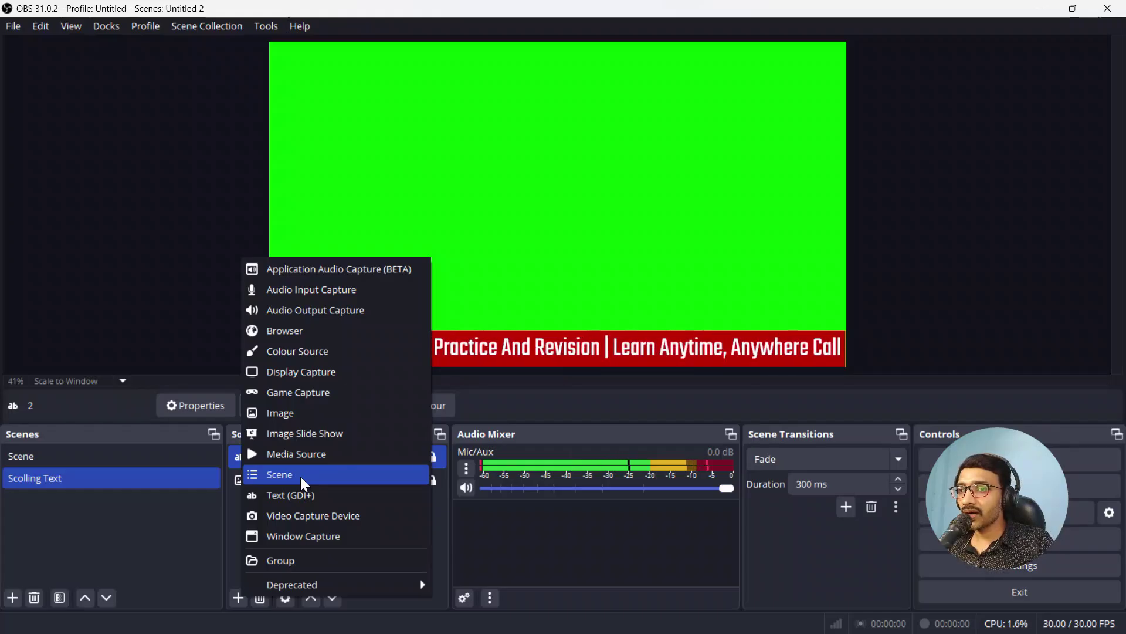
click(309, 411)
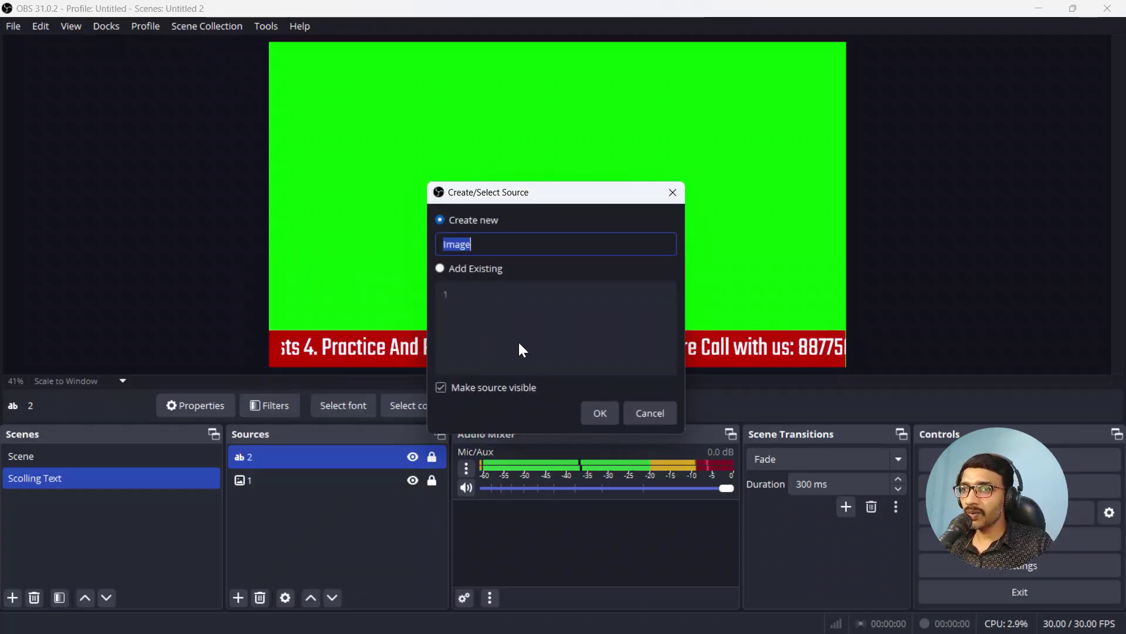
text(3)
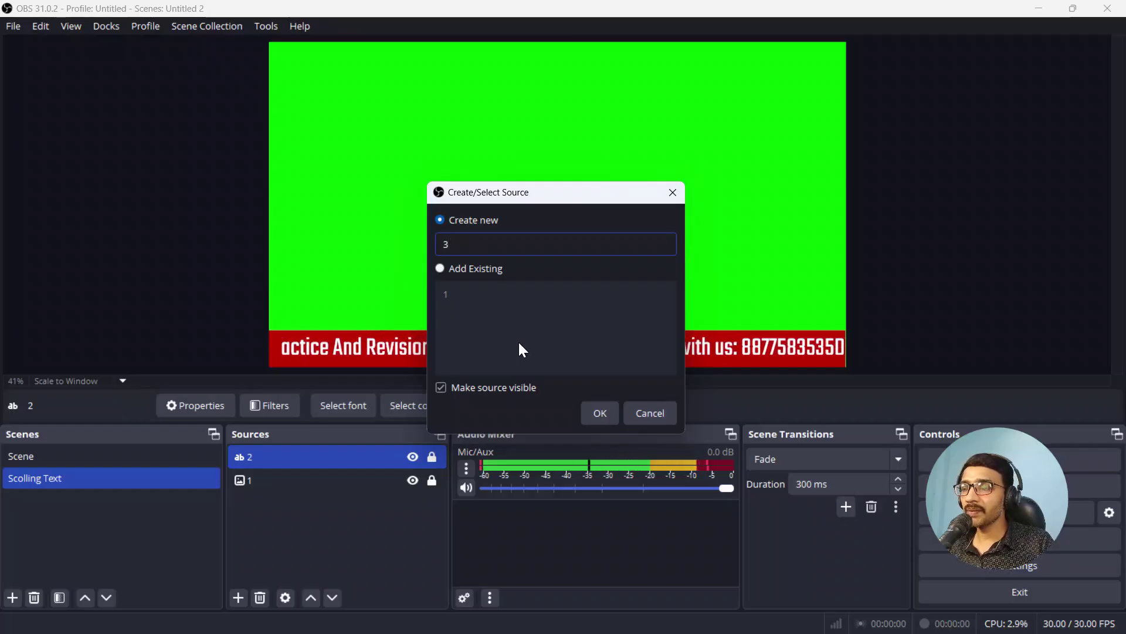
click(604, 415)
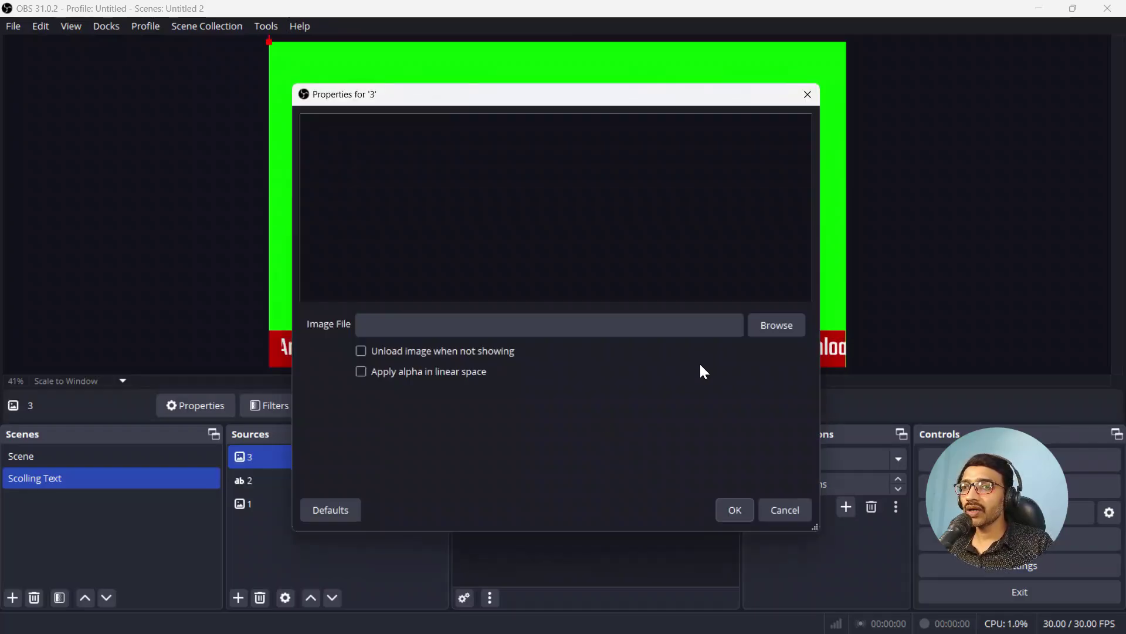
Step: Load Bottom Frant.png into source 3, stretch it to the full canvas, and lock it
click(775, 326)
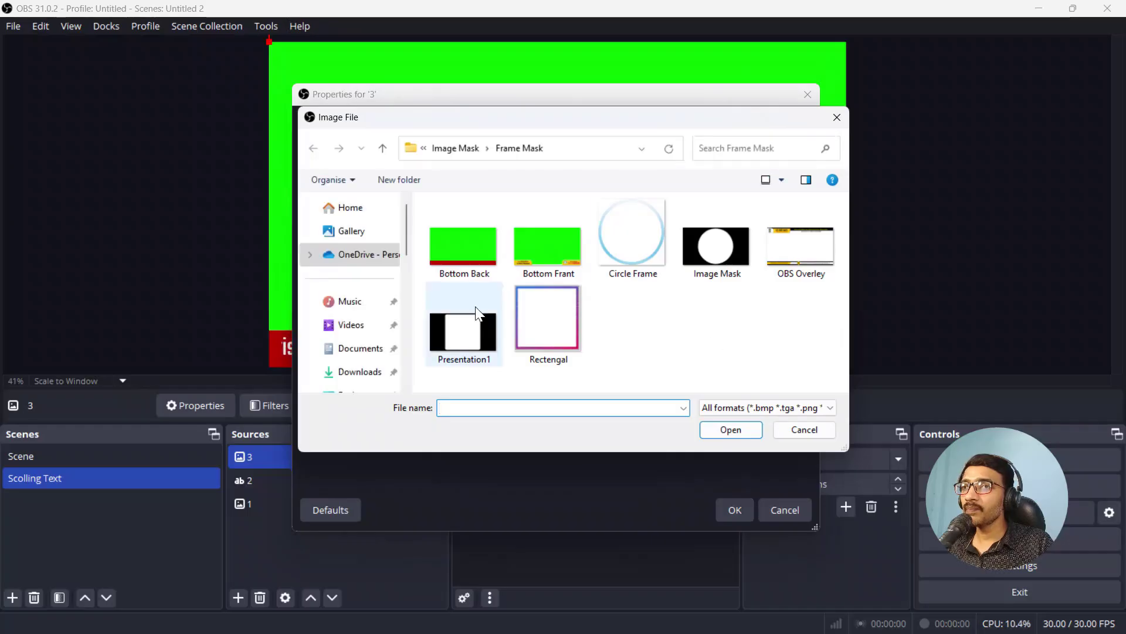
click(540, 249)
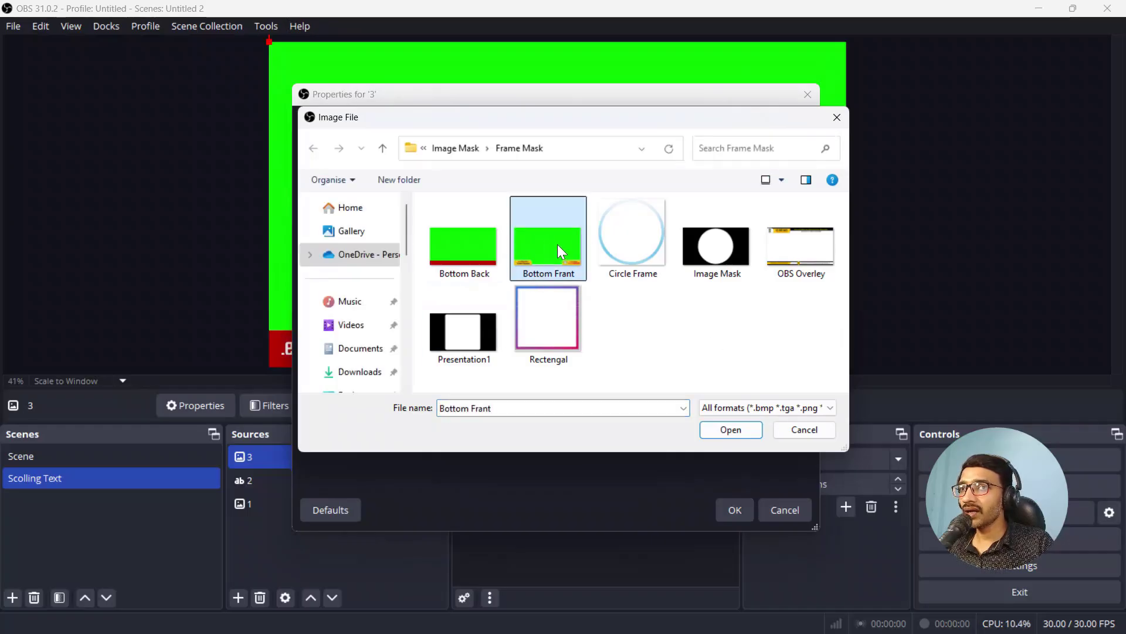
click(738, 432)
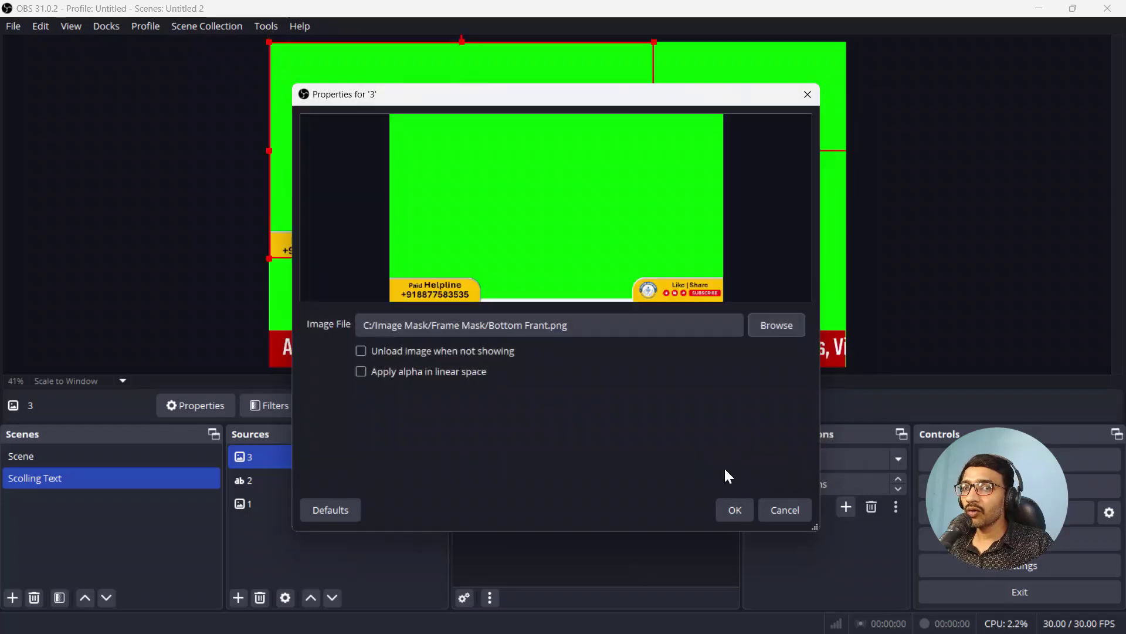
click(723, 508)
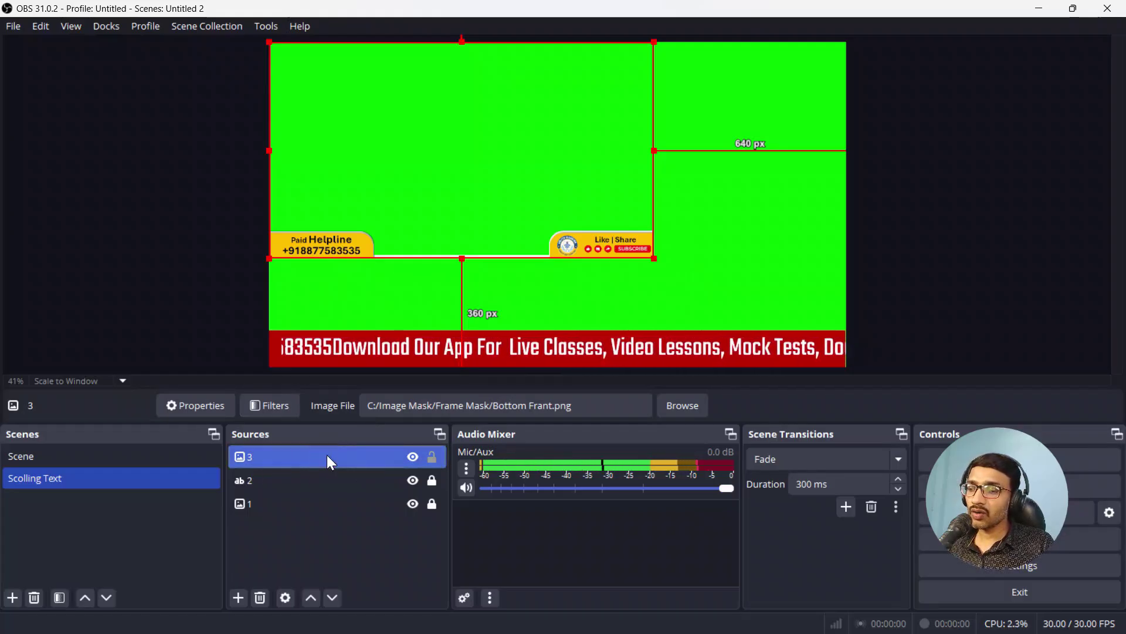
key(ctrl+f)
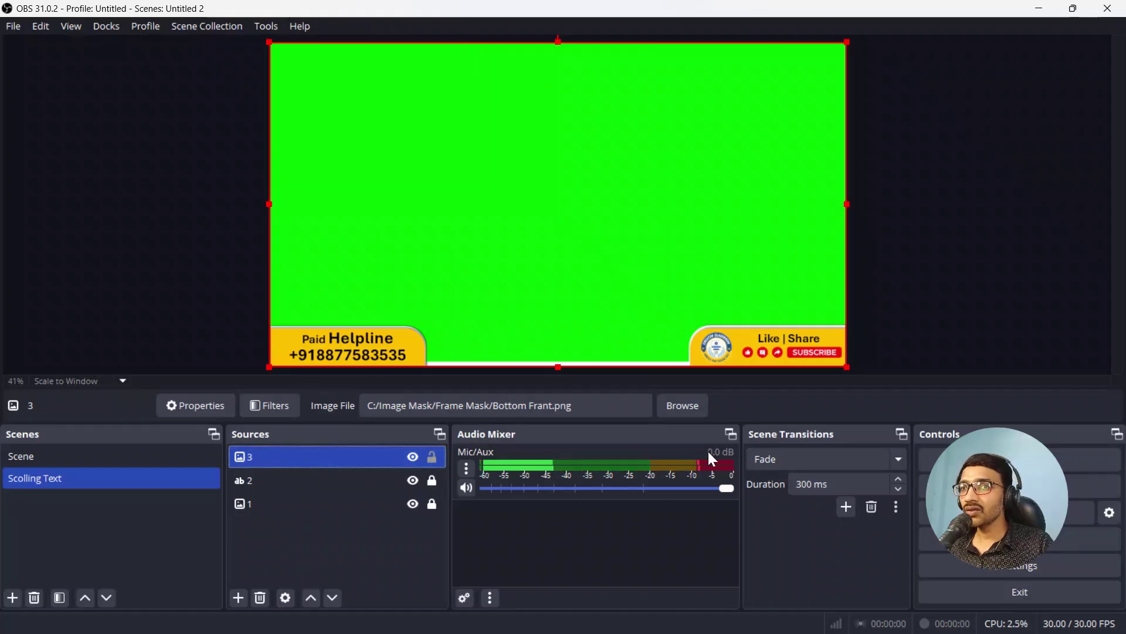
click(432, 457)
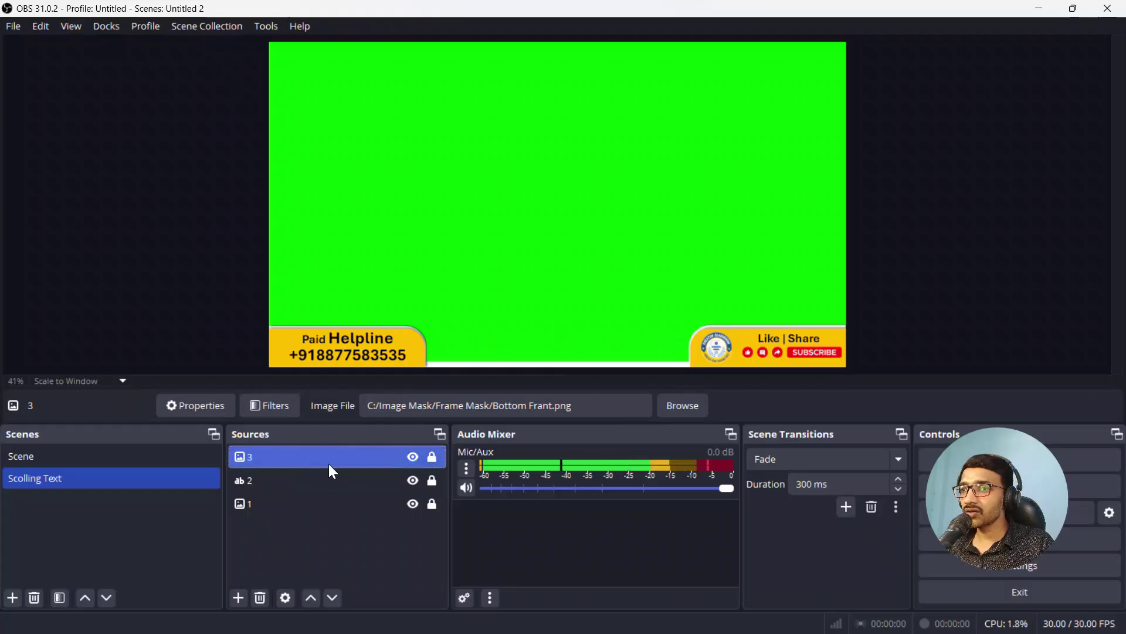
Step: Add a Chroma Key filter to image source 3, revealing the ticker between its bottom banners
click(270, 411)
click(261, 565)
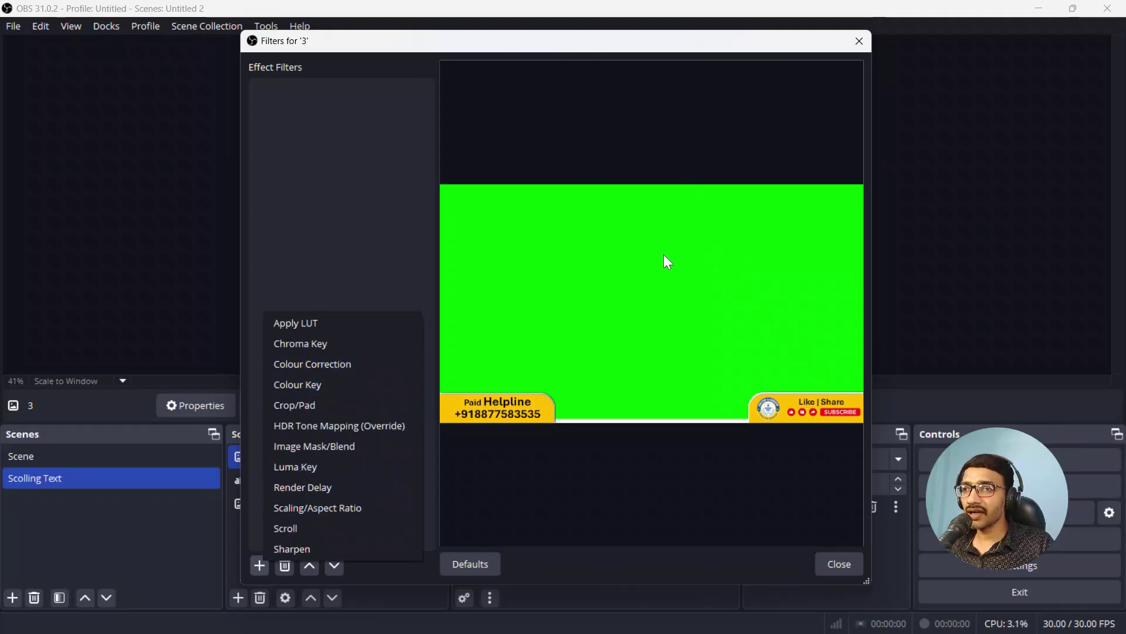
click(351, 343)
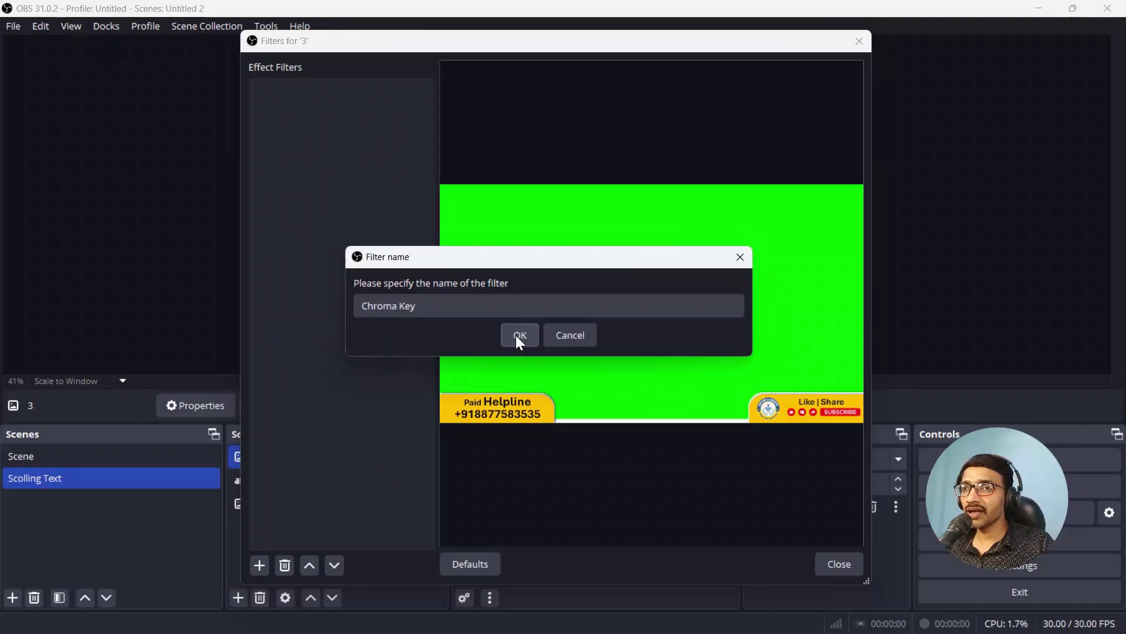
click(516, 336)
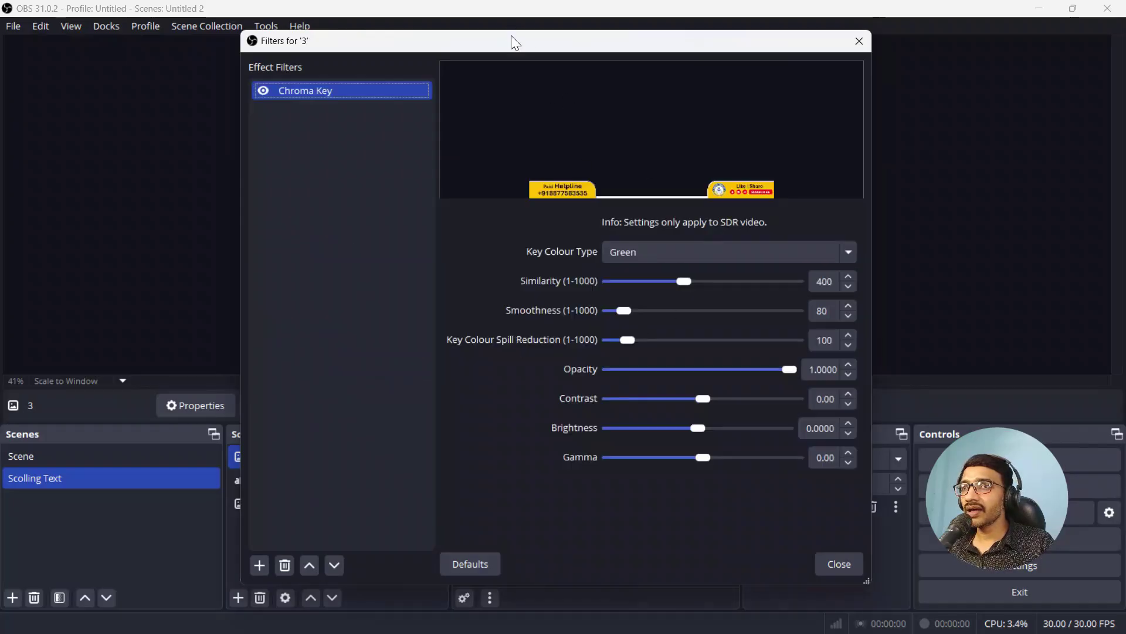
drag(508, 50, 675, 116)
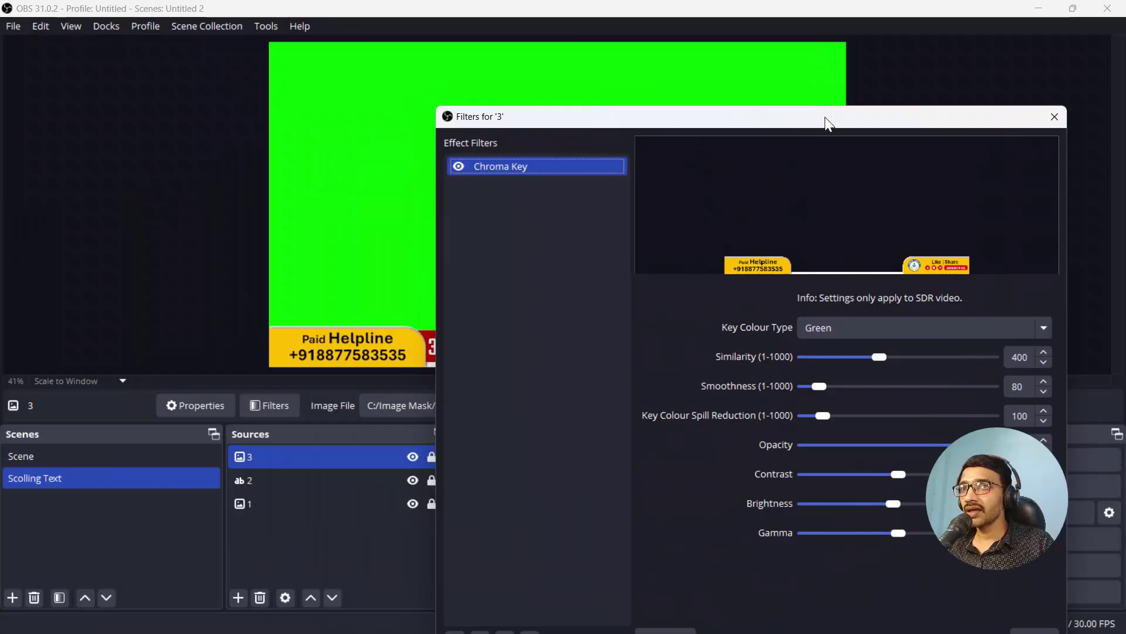
drag(825, 117, 643, 26)
click(850, 548)
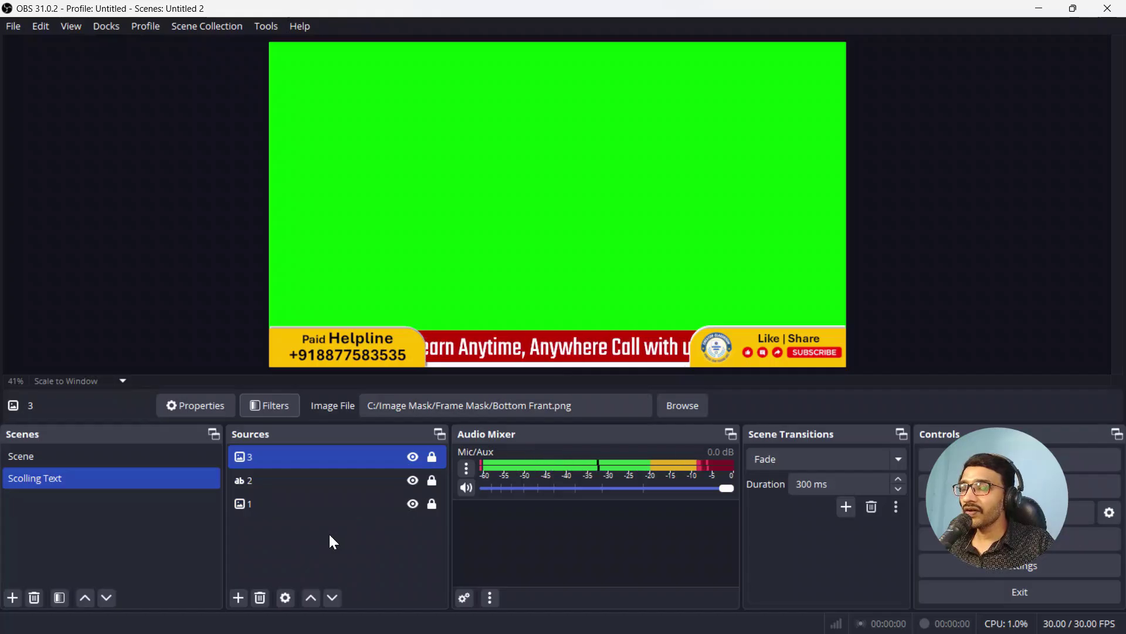
Step: Group sources 3, 2 and 1 into 'Group', collapse it, and bring up its filters
drag(329, 533, 329, 457)
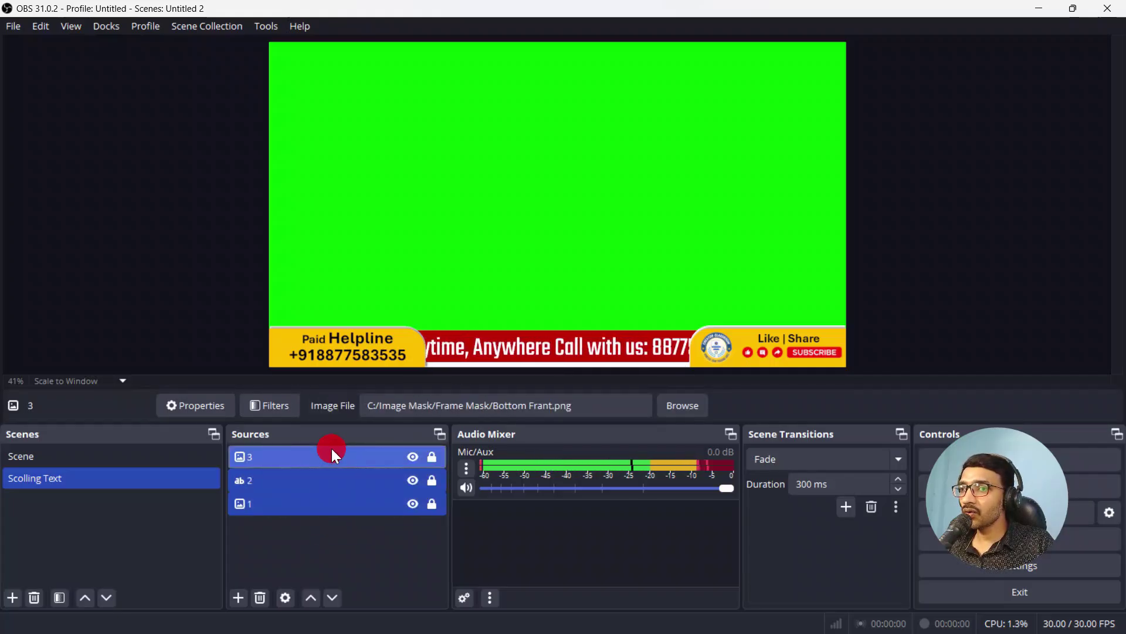
click(327, 551)
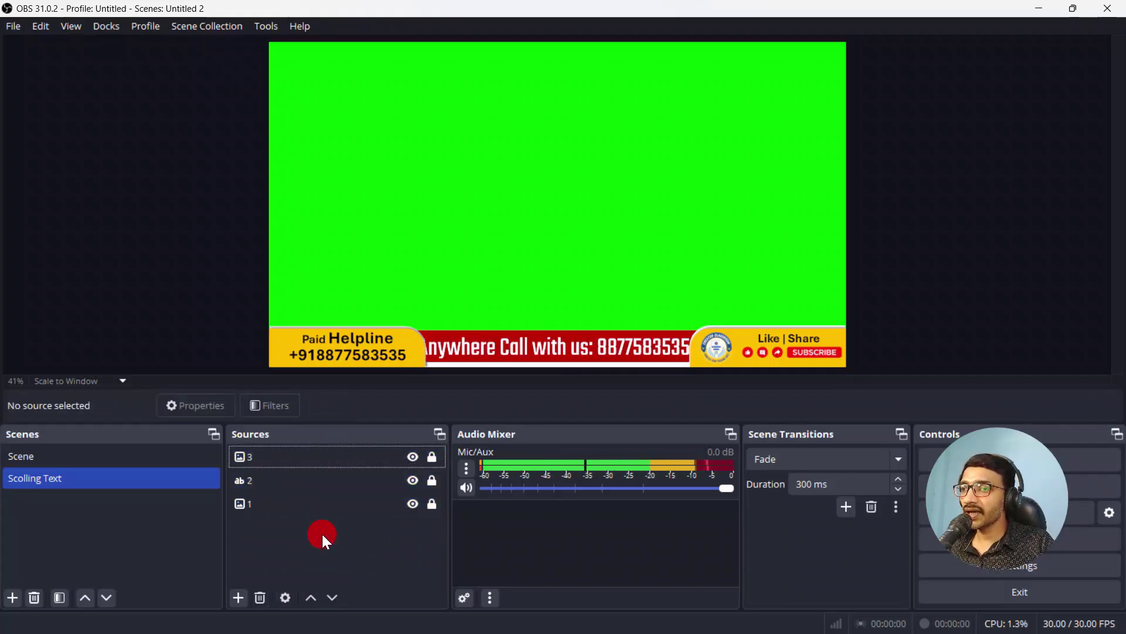
drag(321, 533, 322, 459)
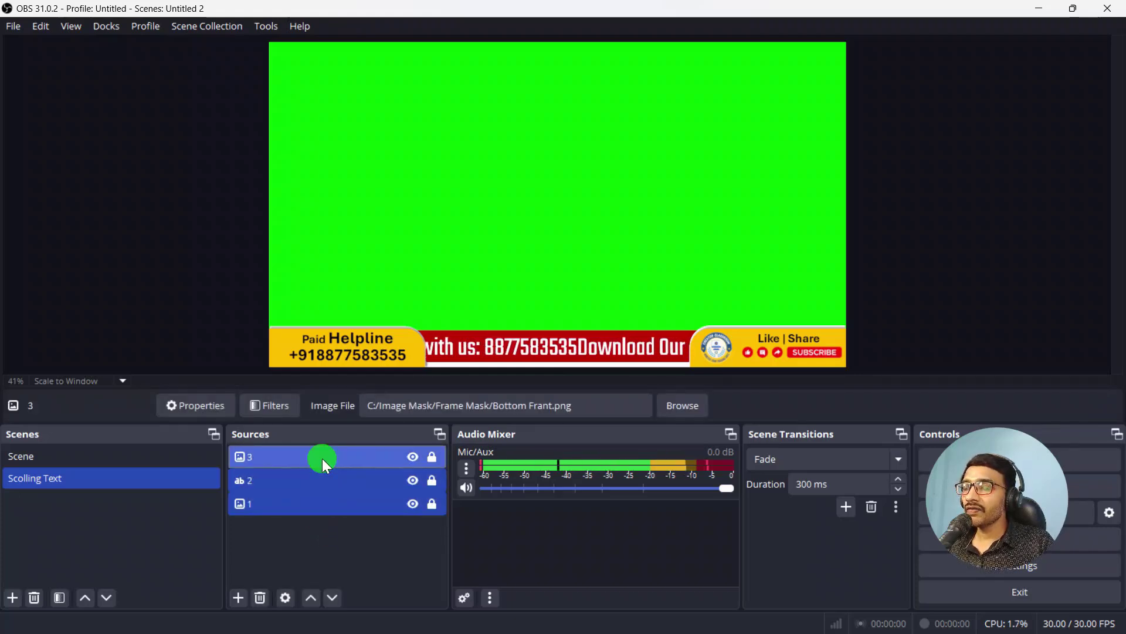
right_click(322, 459)
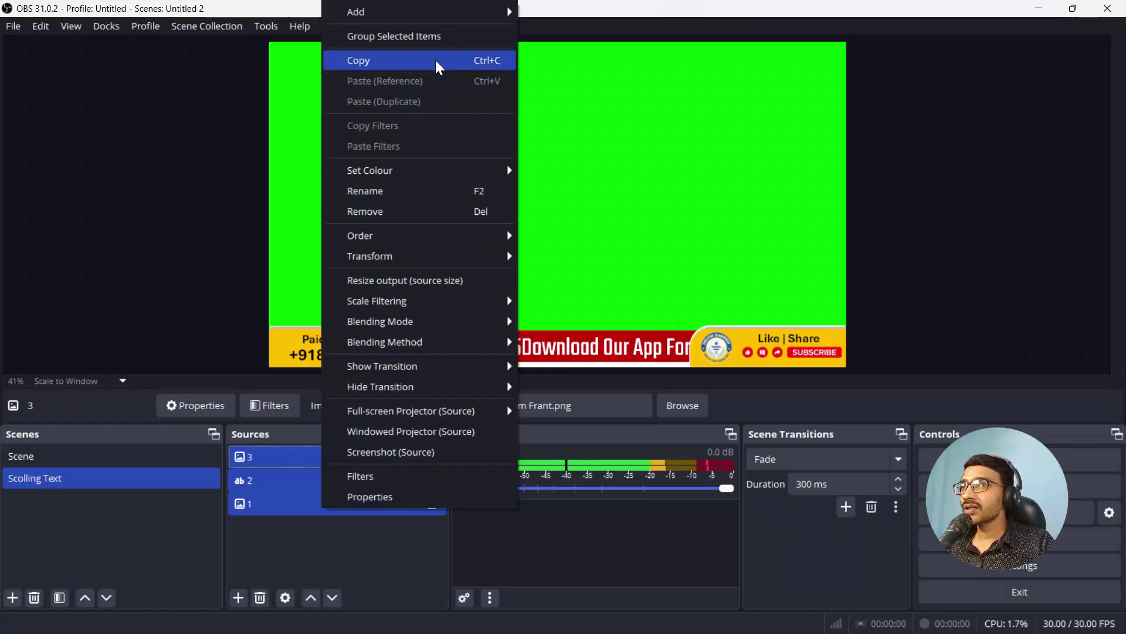
click(437, 38)
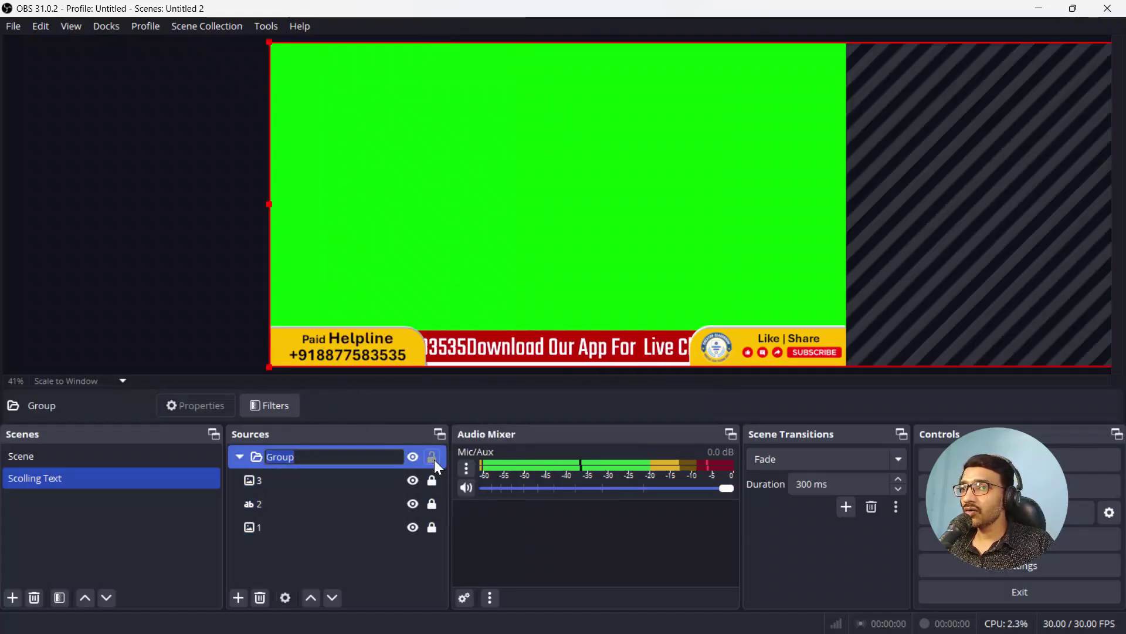
click(435, 456)
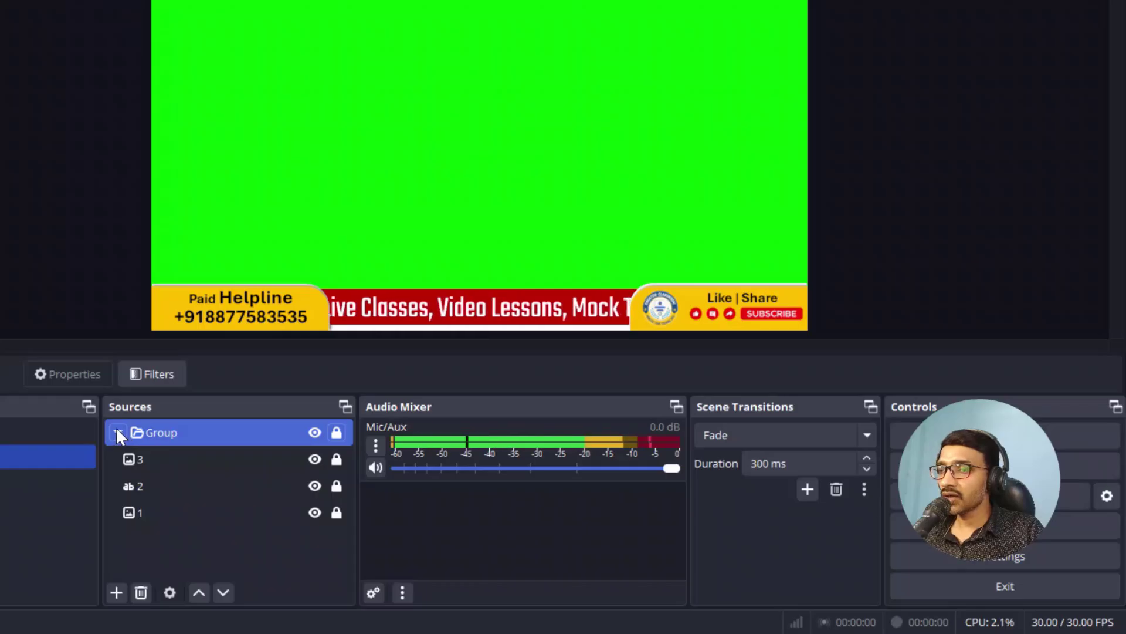
click(117, 432)
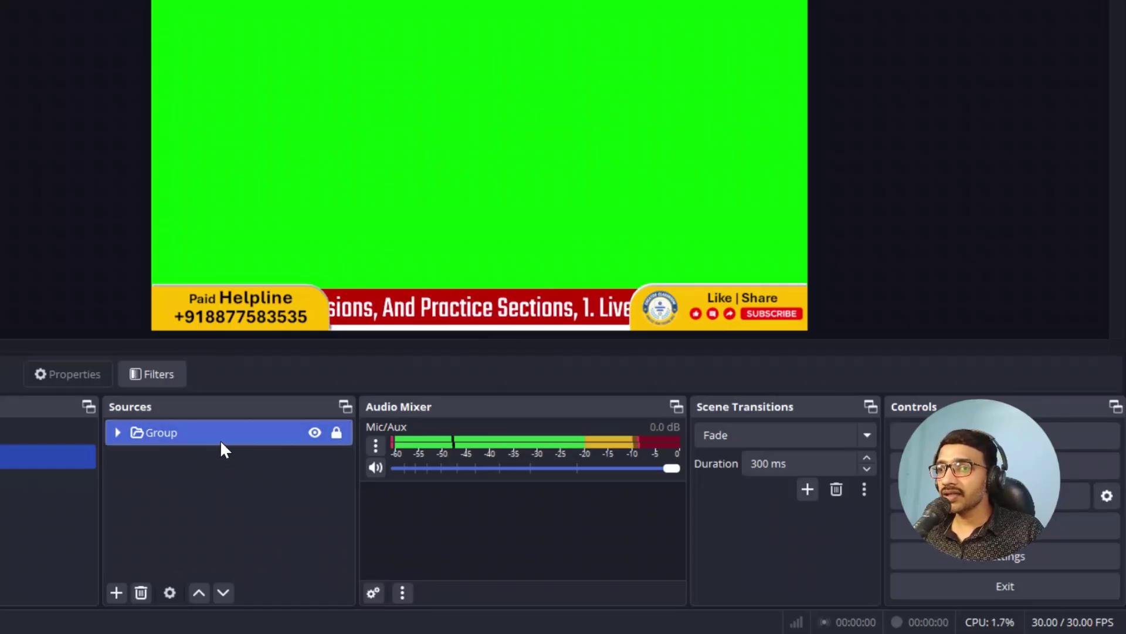
click(168, 385)
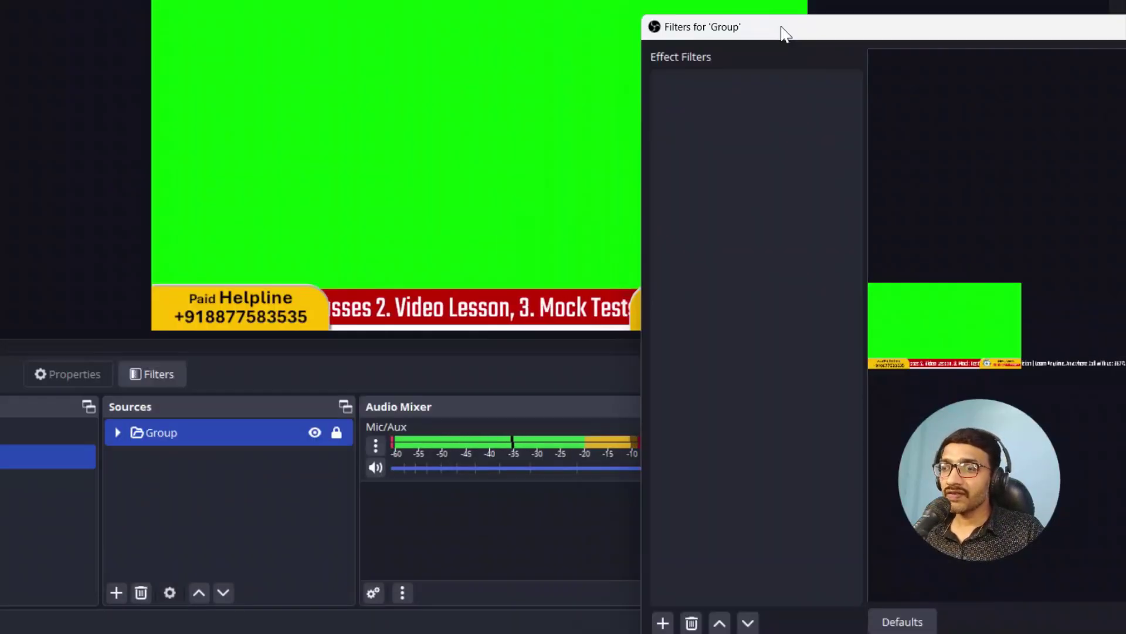
Step: Add a Chroma Key filter to the Group so only the banners and ticker remain visible
drag(781, 26, 736, 32)
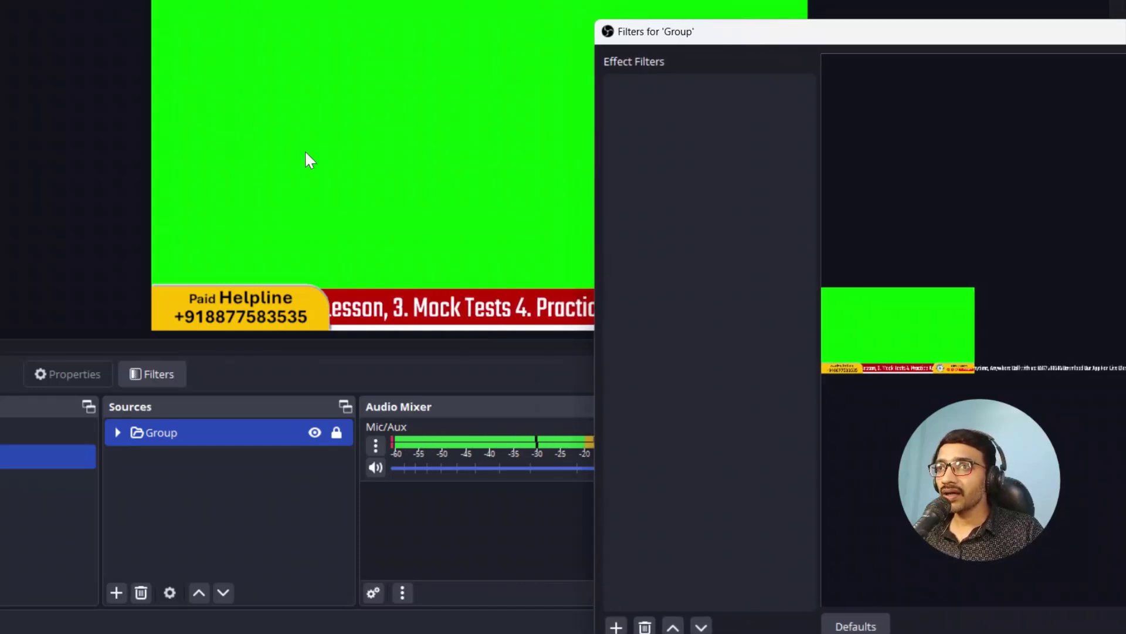
drag(762, 35, 542, 0)
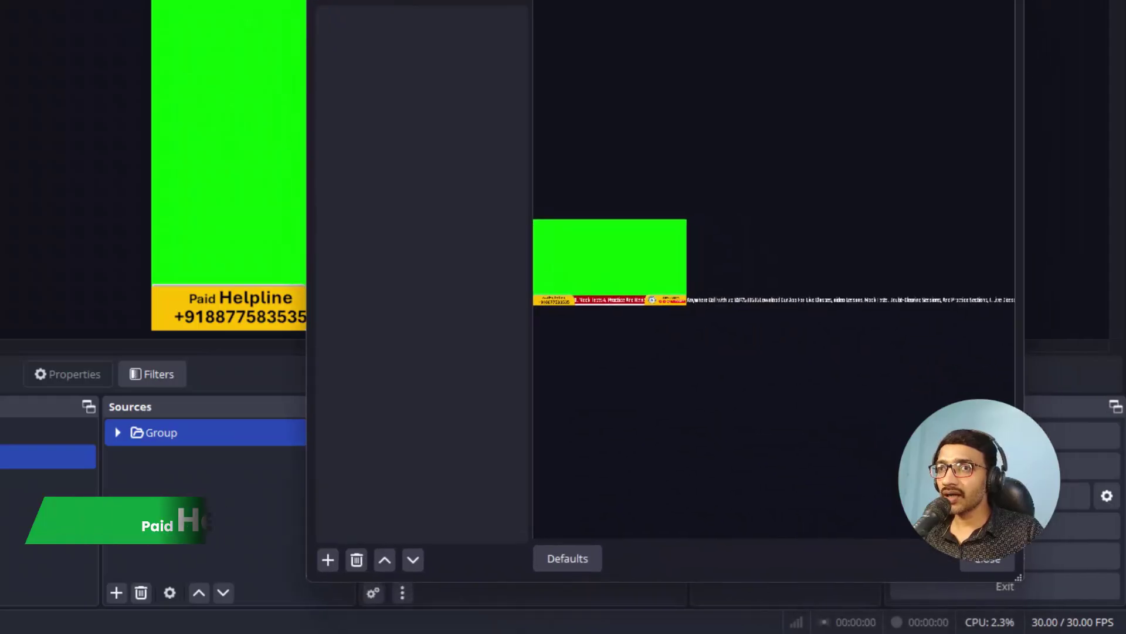
click(328, 561)
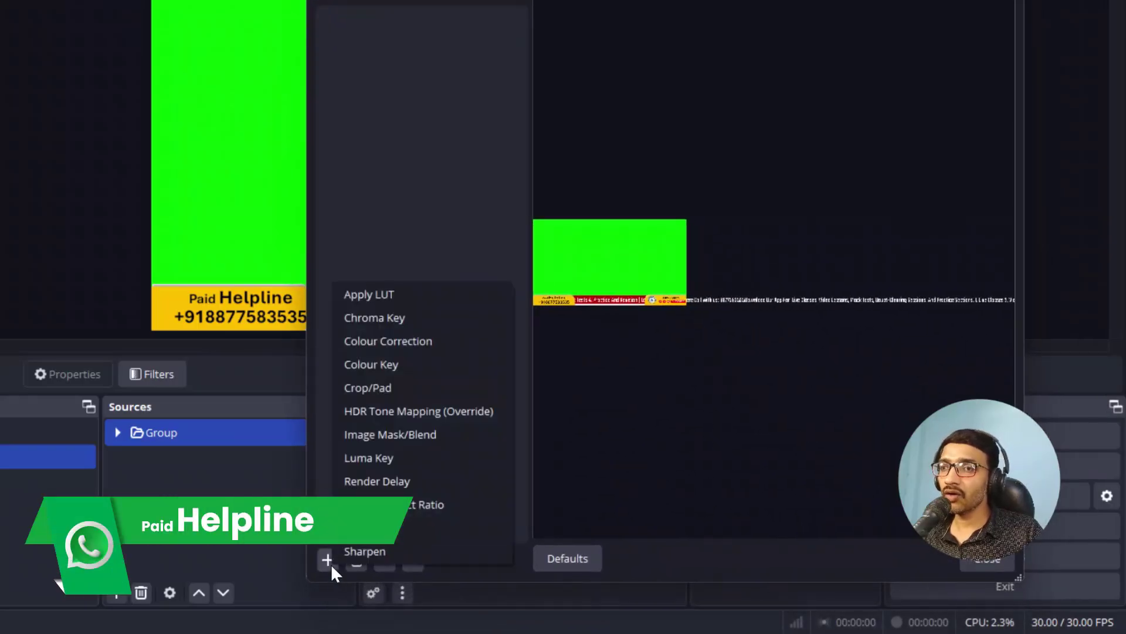
click(400, 322)
click(624, 298)
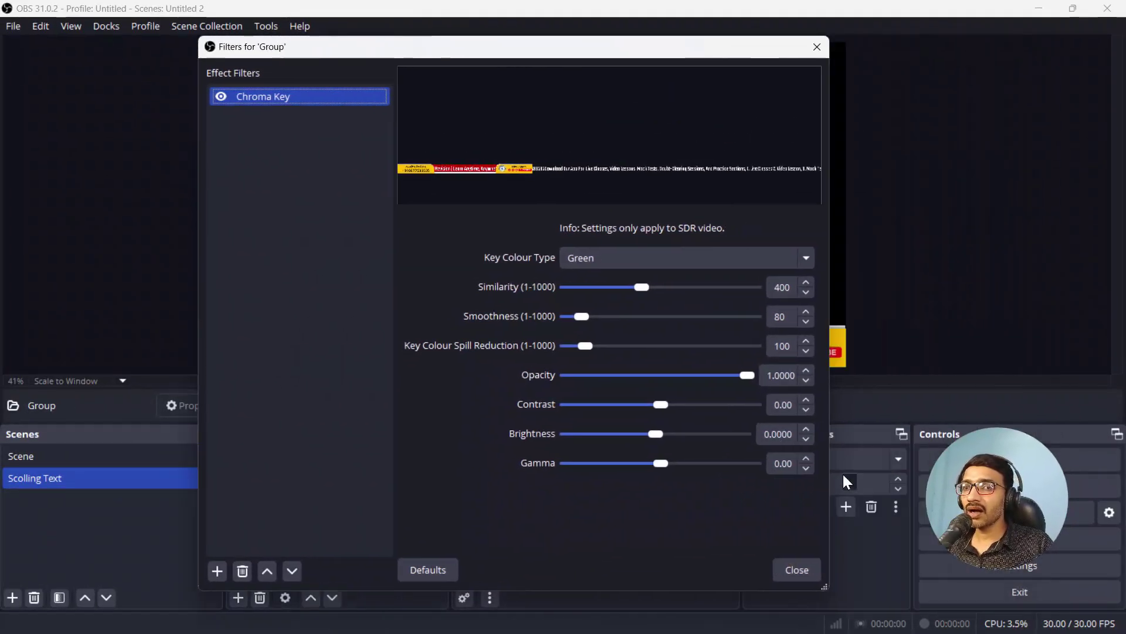
click(798, 572)
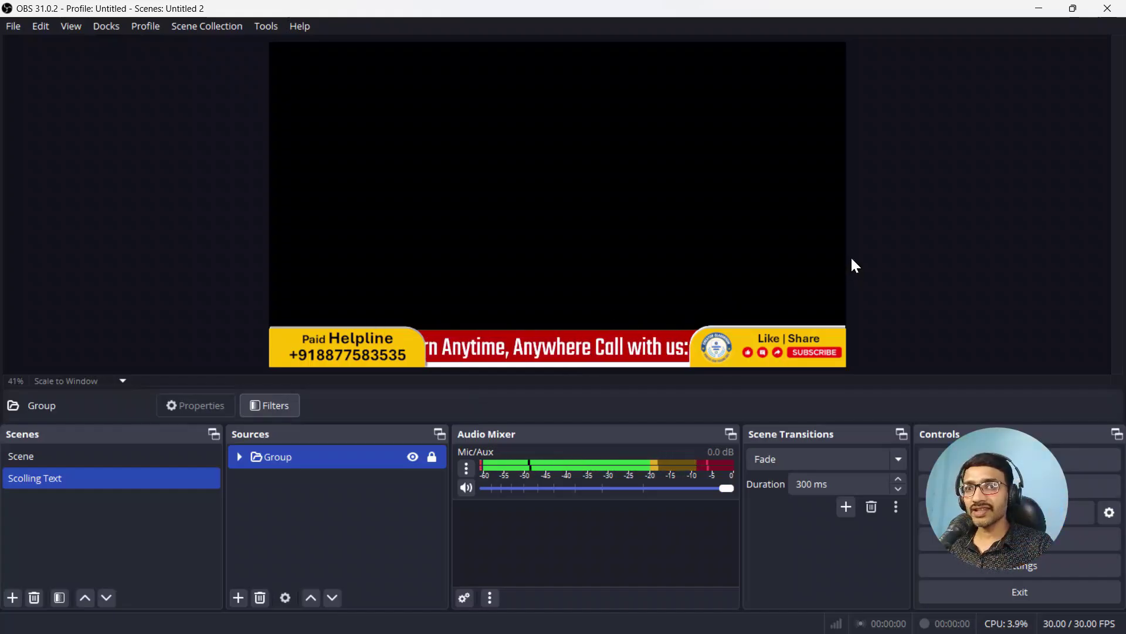
click(90, 477)
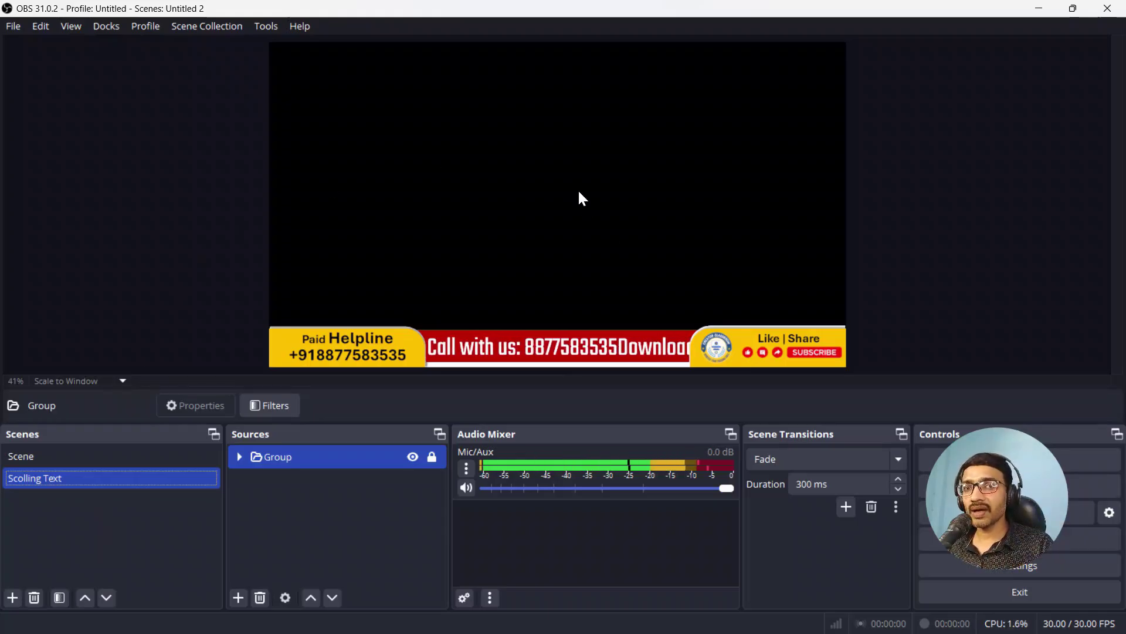
Step: In the main Scene, add the existing 'Scolling Text' scene as a source and lock it
click(152, 457)
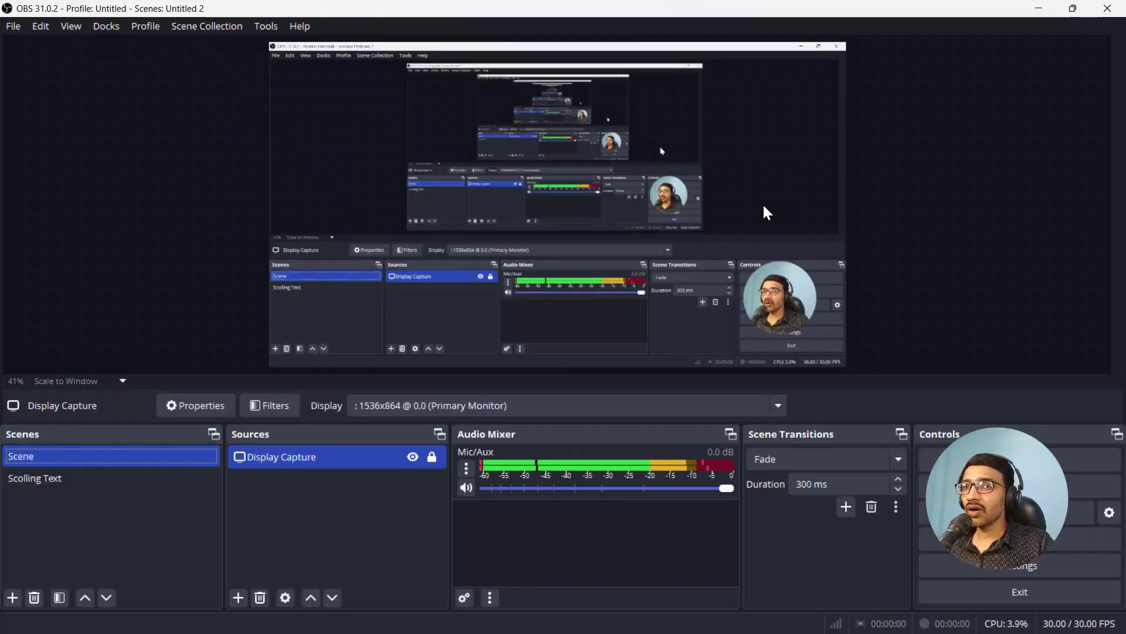
click(238, 598)
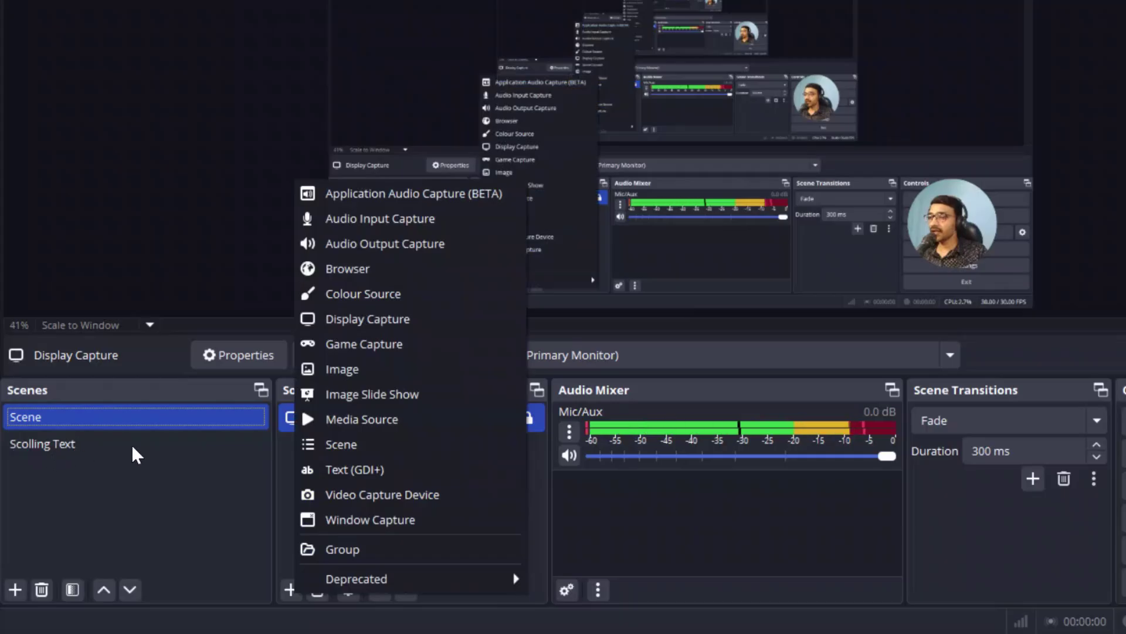
click(399, 444)
click(598, 219)
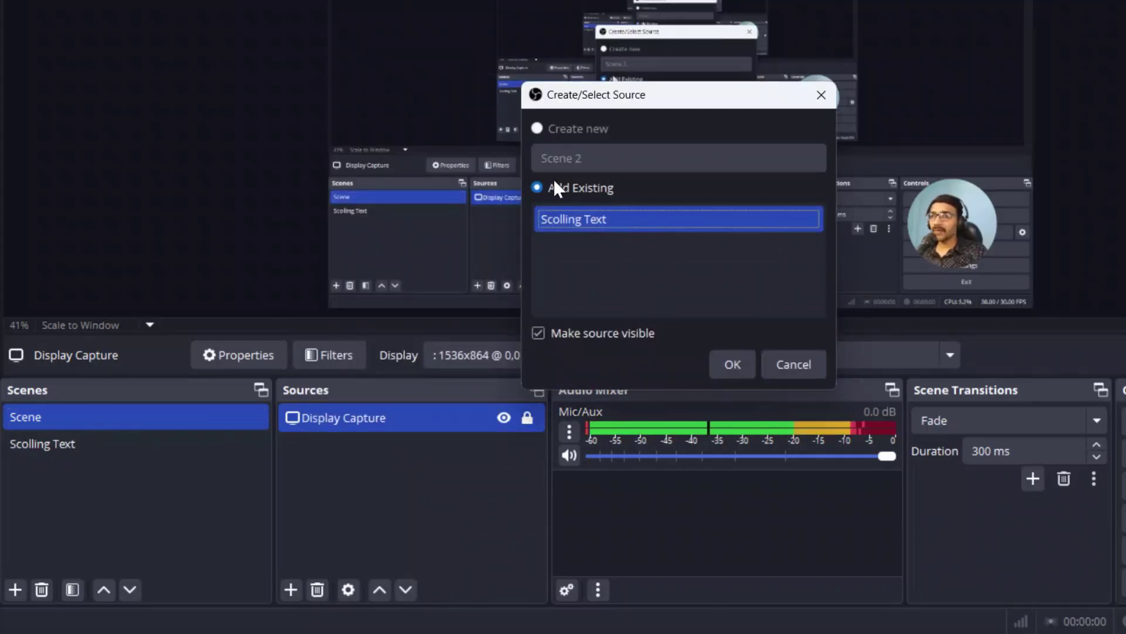
click(537, 186)
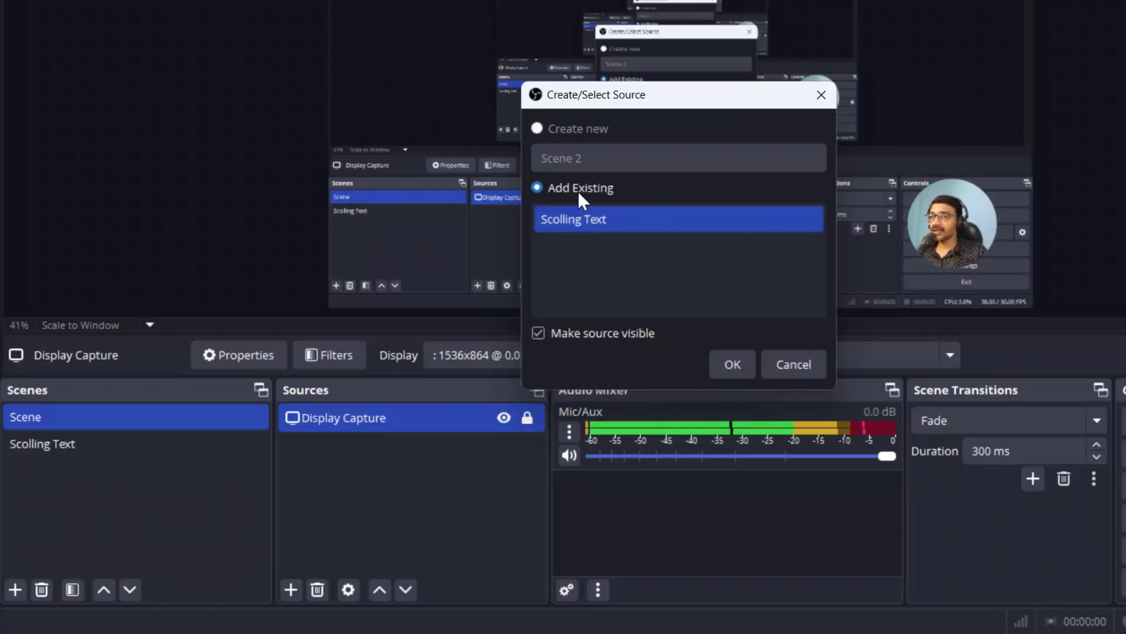
click(618, 223)
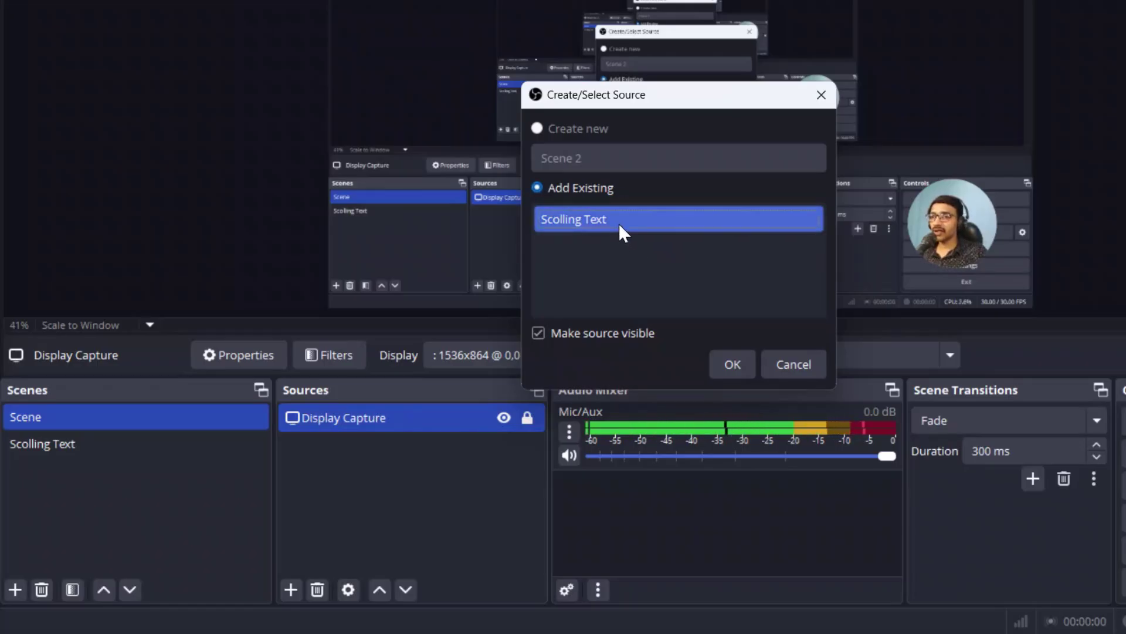
click(731, 368)
click(526, 418)
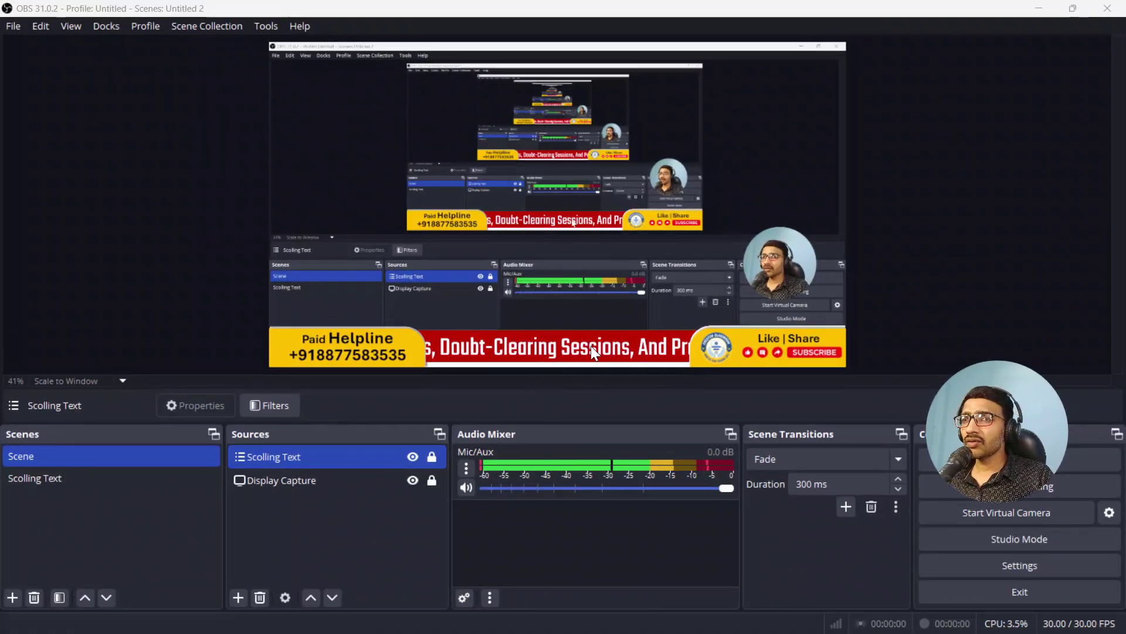
Step: Switch to the Scolling Text scene and expand its Group in Sources
click(45, 480)
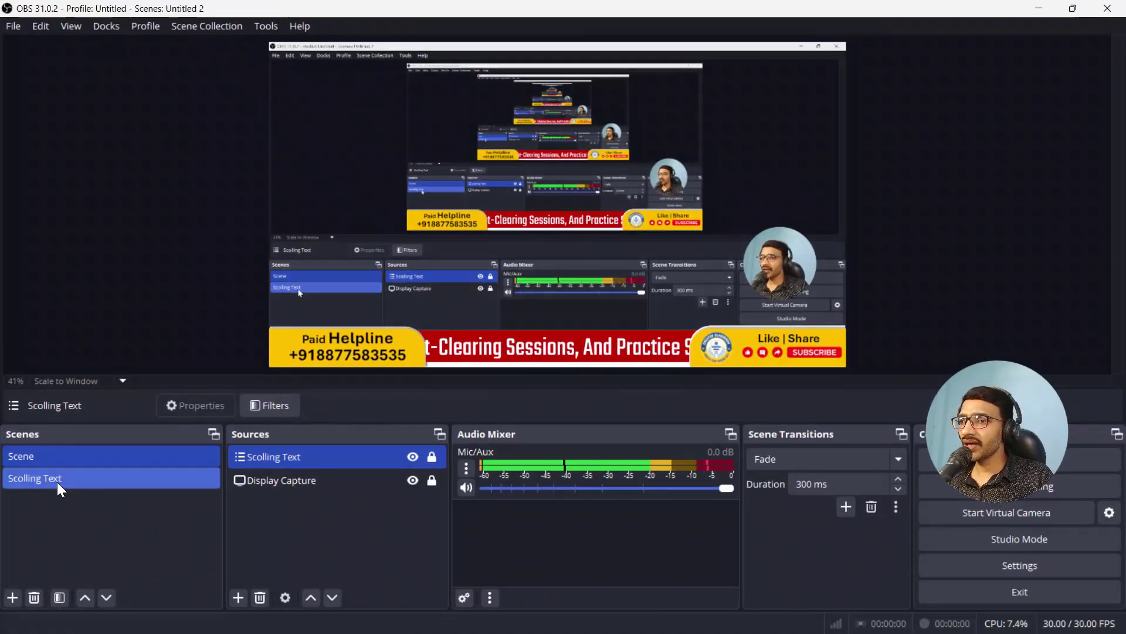
click(58, 481)
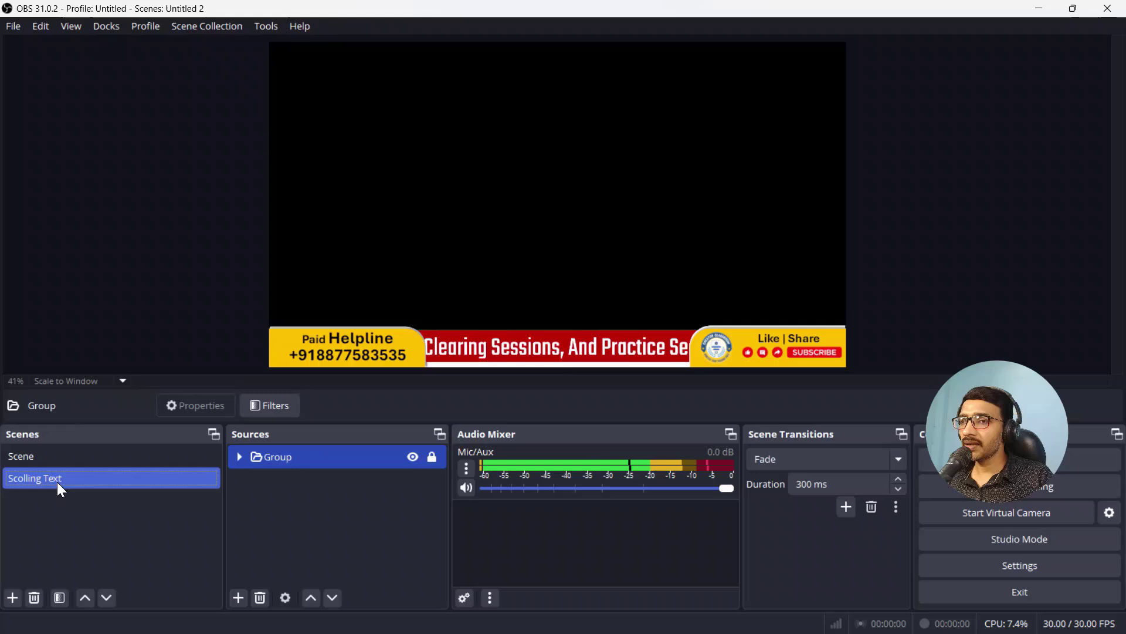
click(240, 457)
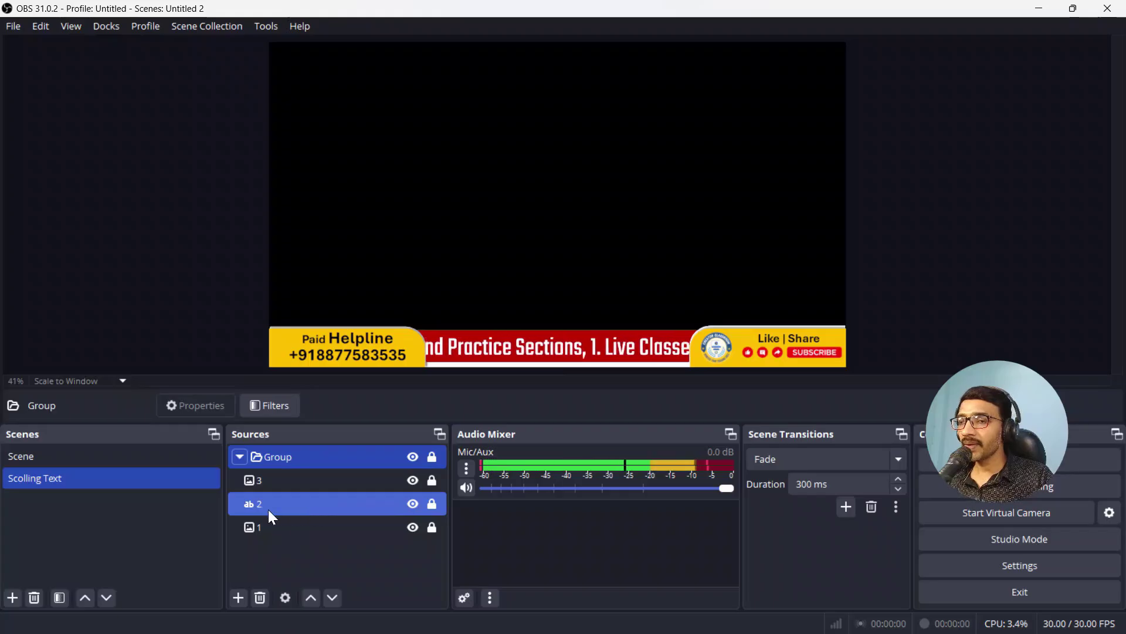
Step: Raise the Scroll filter's horizontal speed on text source '2' to 245
click(285, 509)
click(315, 510)
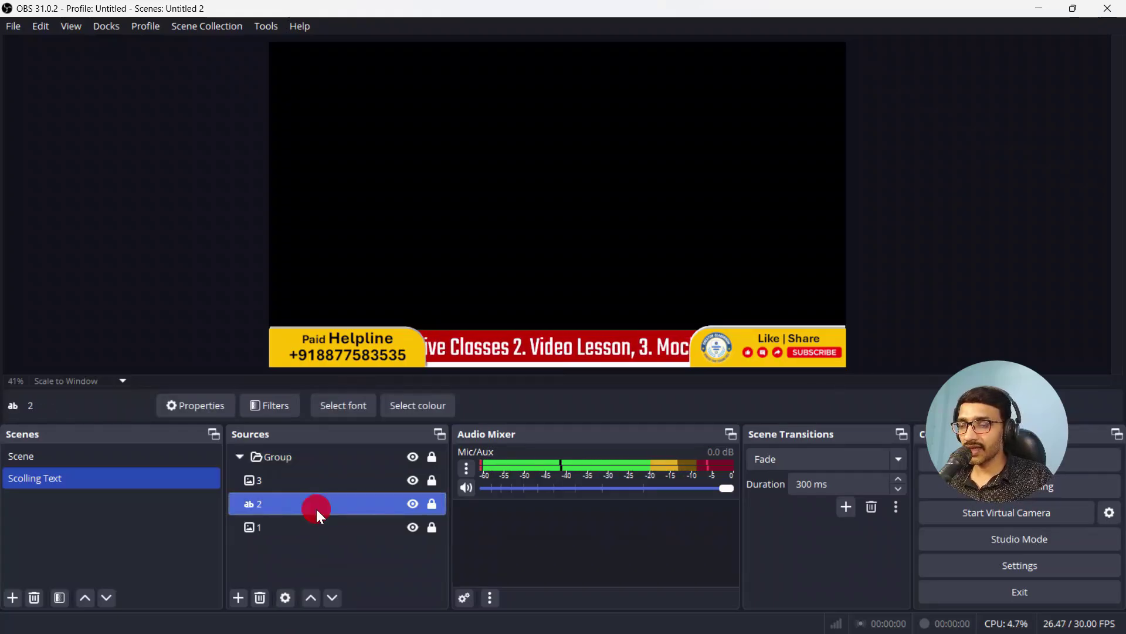
ctrl+click(281, 475)
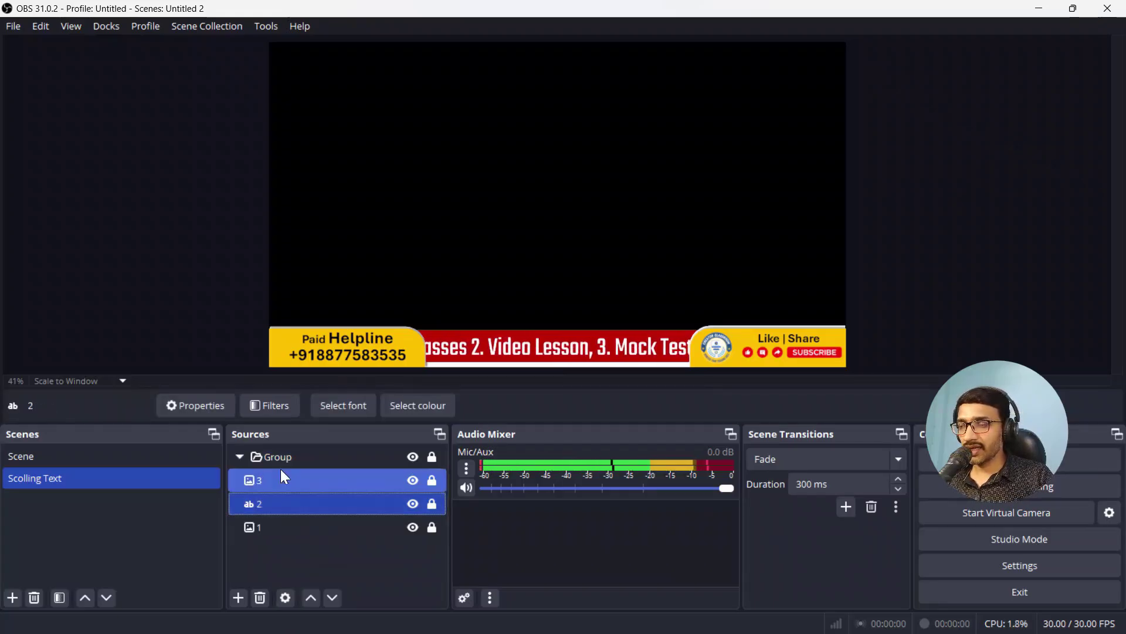
click(271, 405)
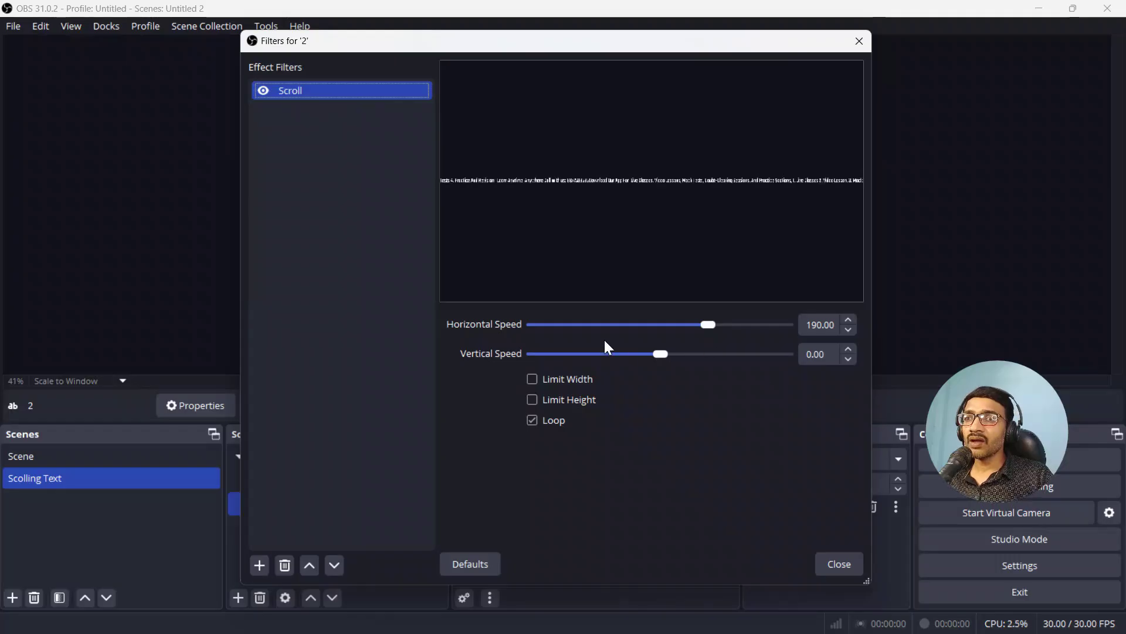
drag(432, 43, 649, 63)
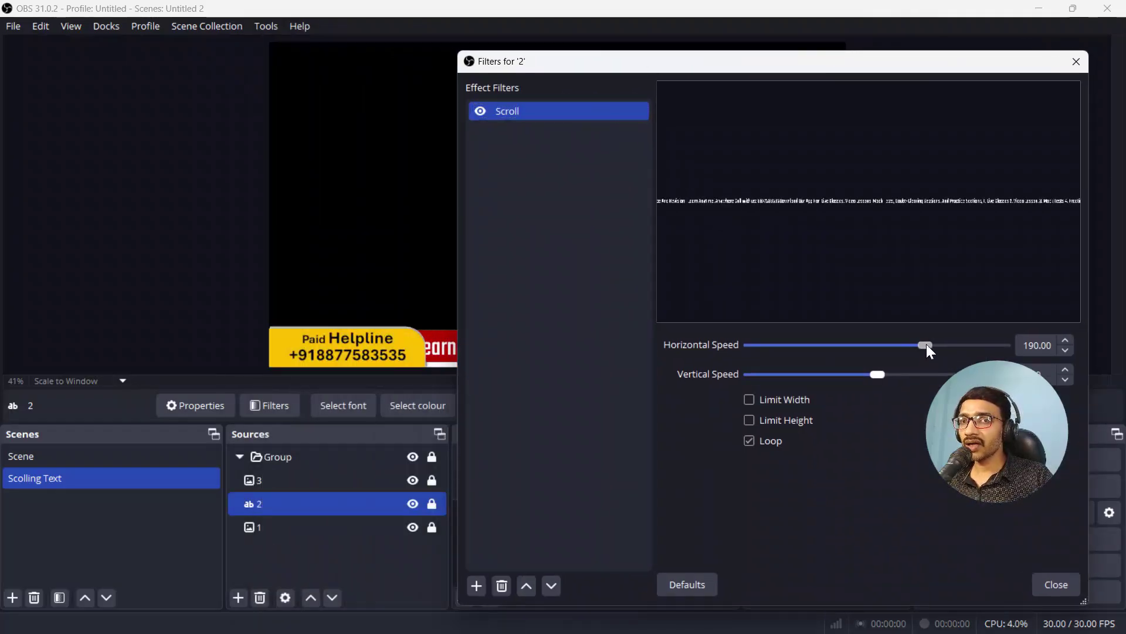
drag(927, 343, 940, 344)
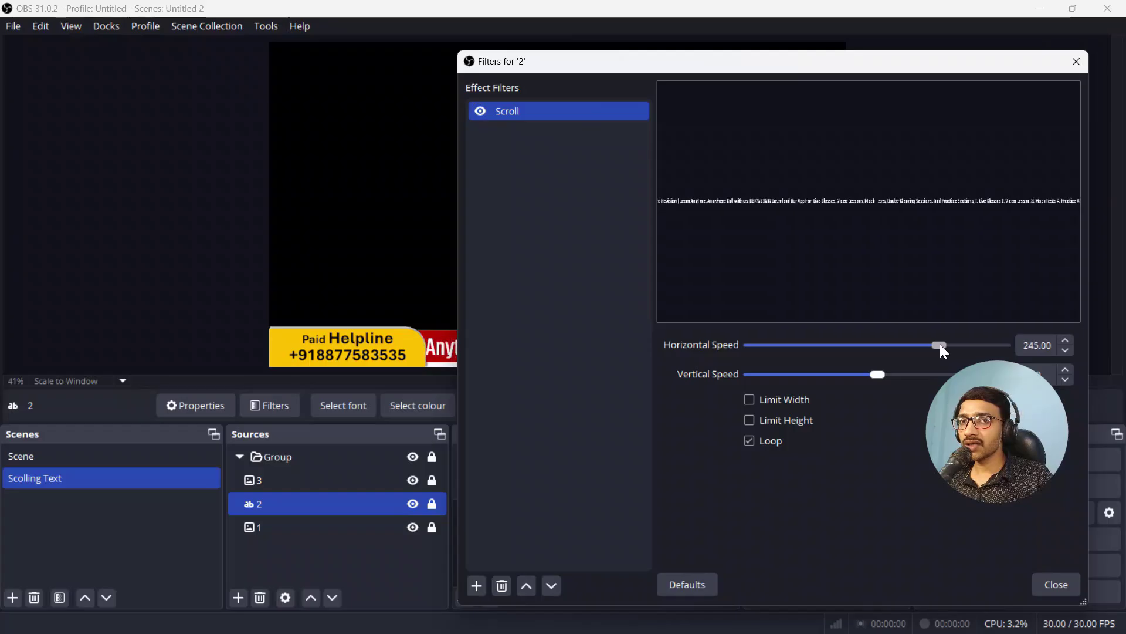
click(1076, 61)
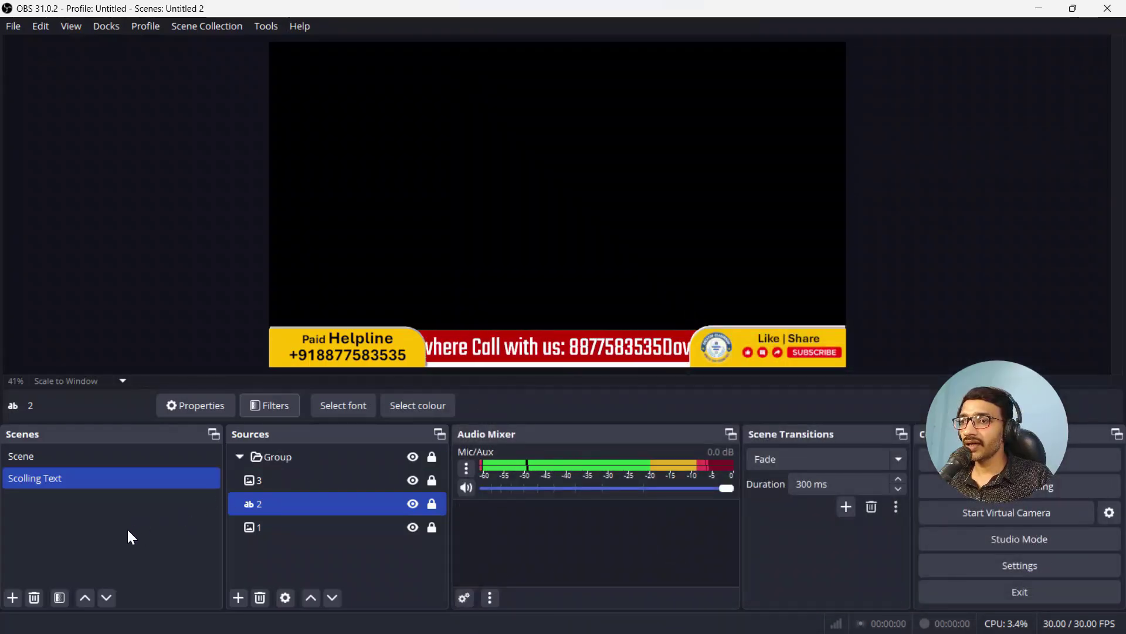
Step: Collapse the Group, visit the main Scene, then return to Scolling Text
click(237, 457)
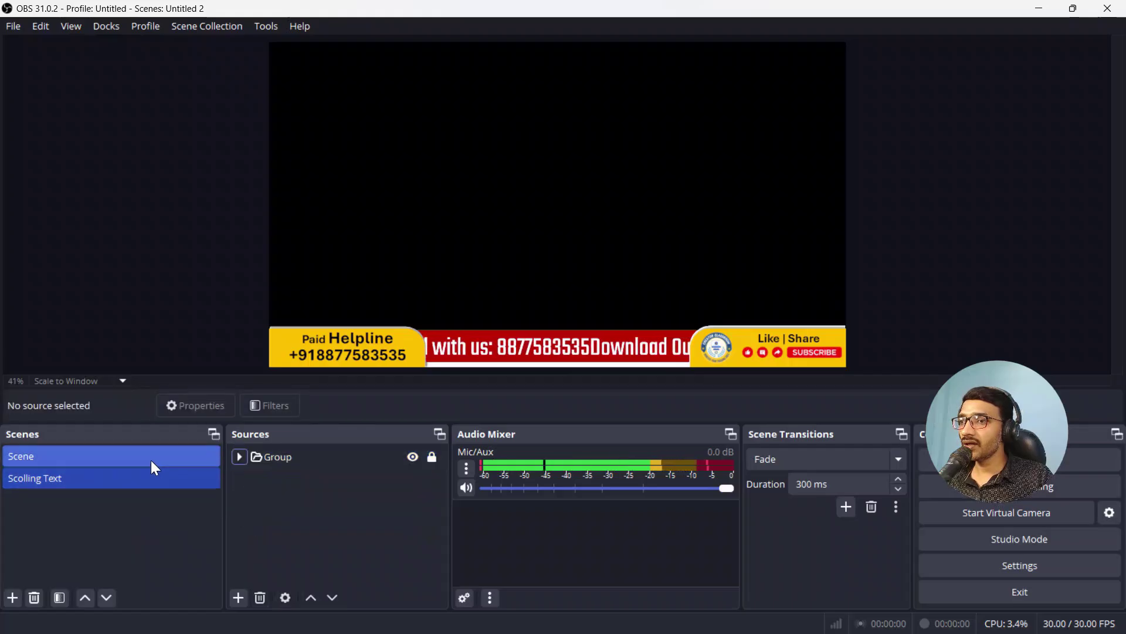
click(150, 461)
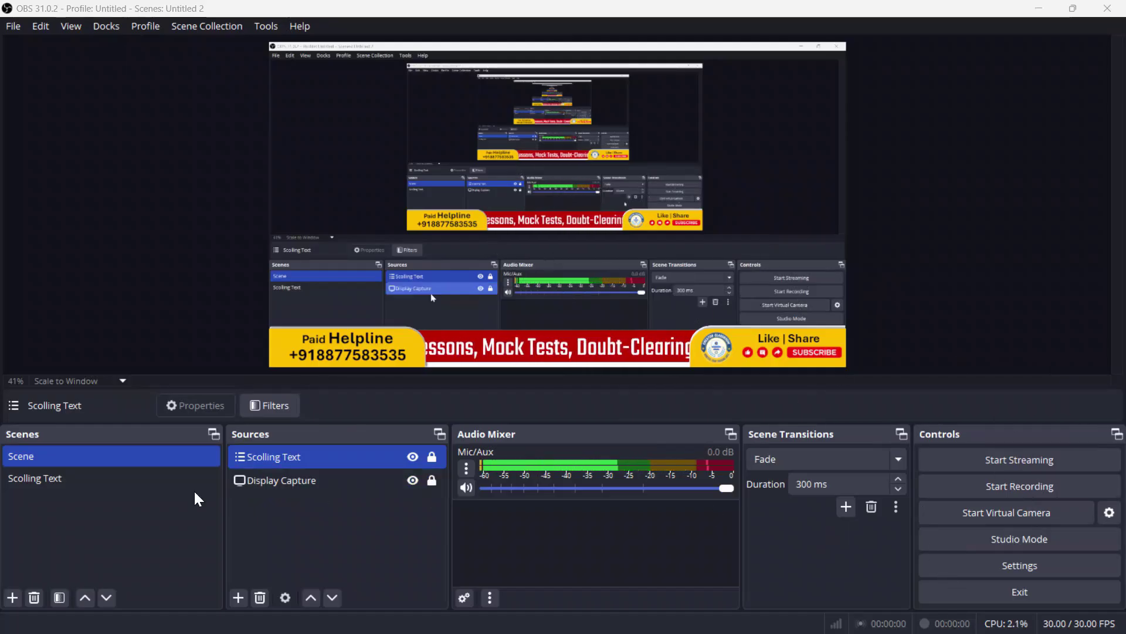
click(93, 480)
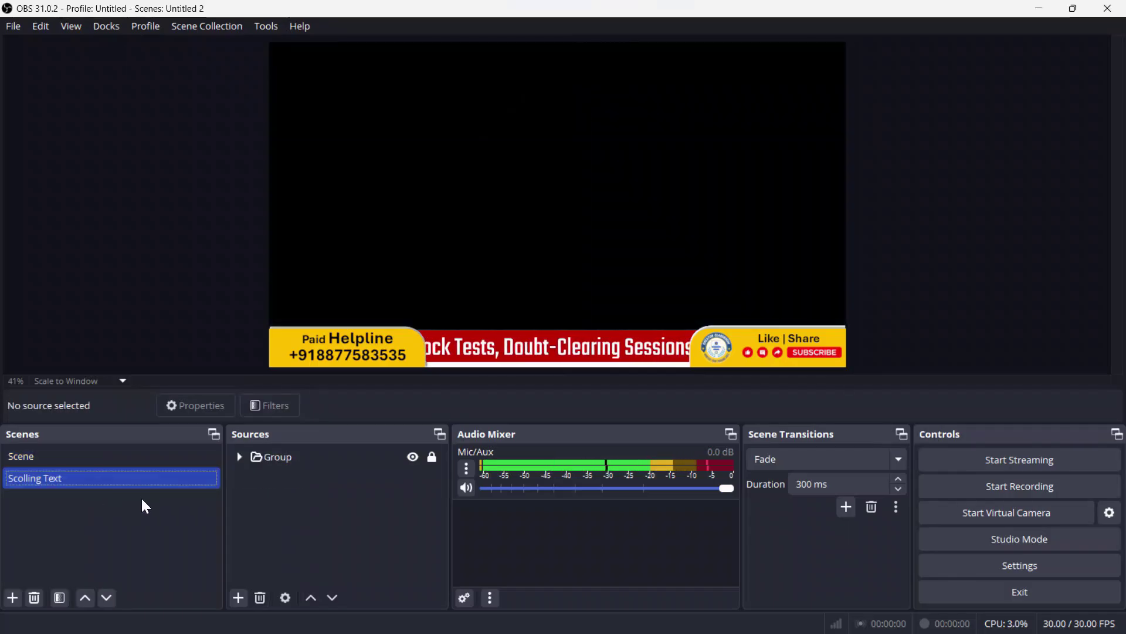
Step: Add a new scene and name it 'Only Face'
click(14, 599)
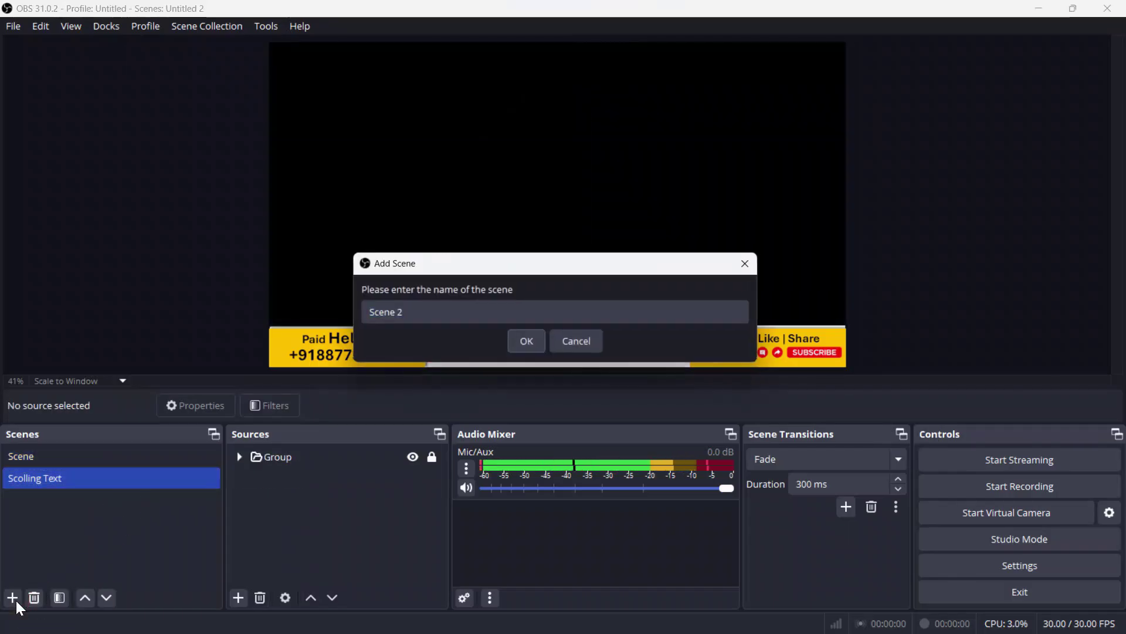
click(436, 315)
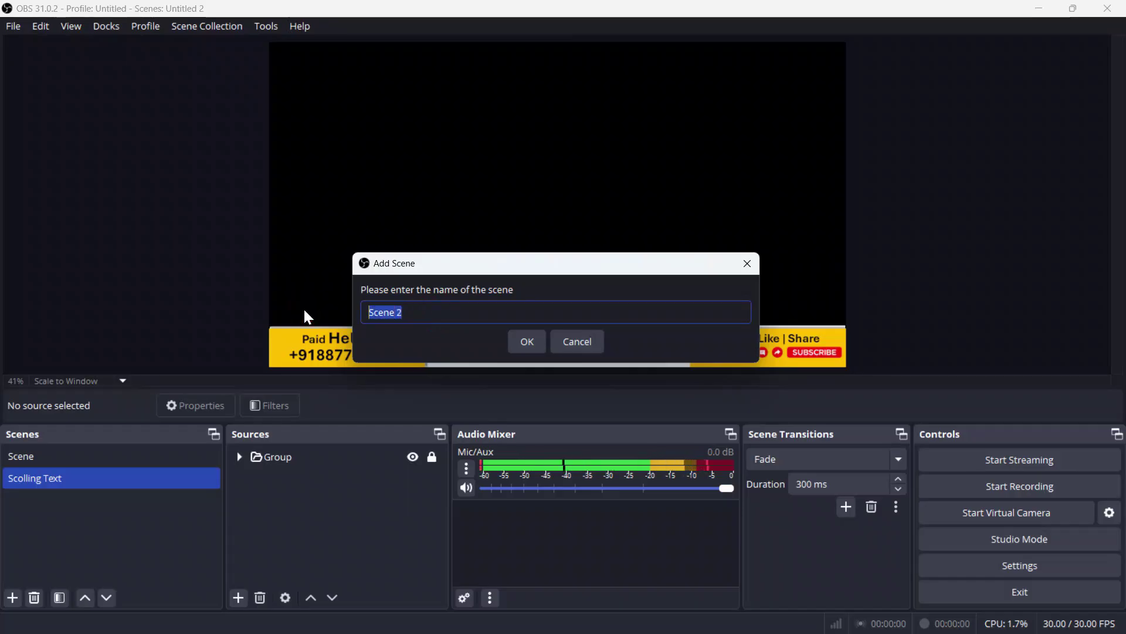
text(Only)
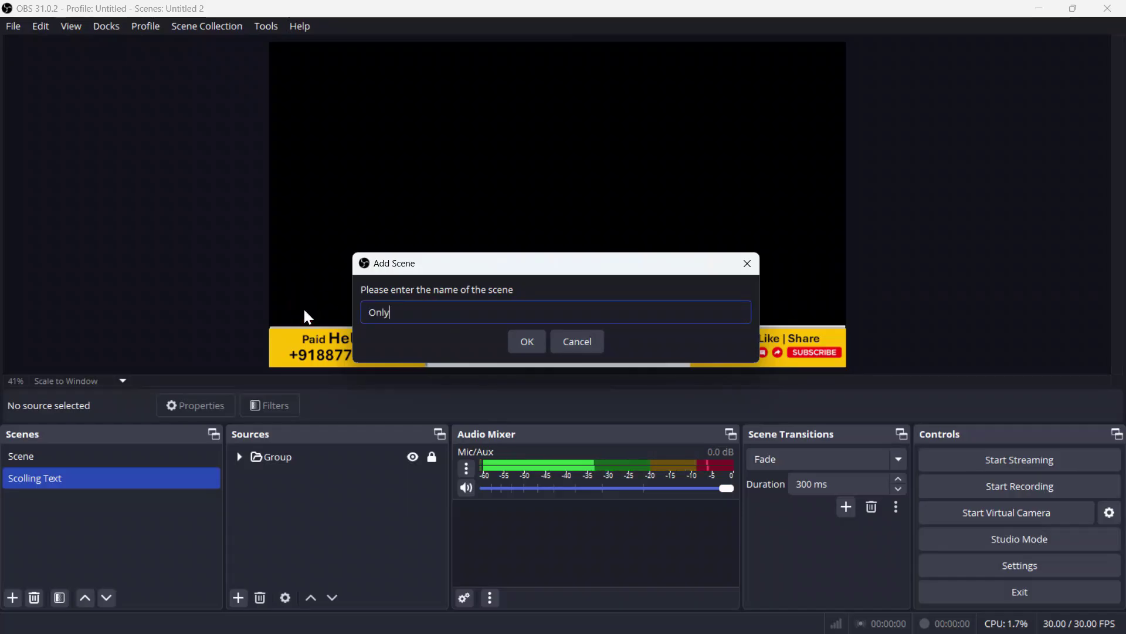
text( Fa)
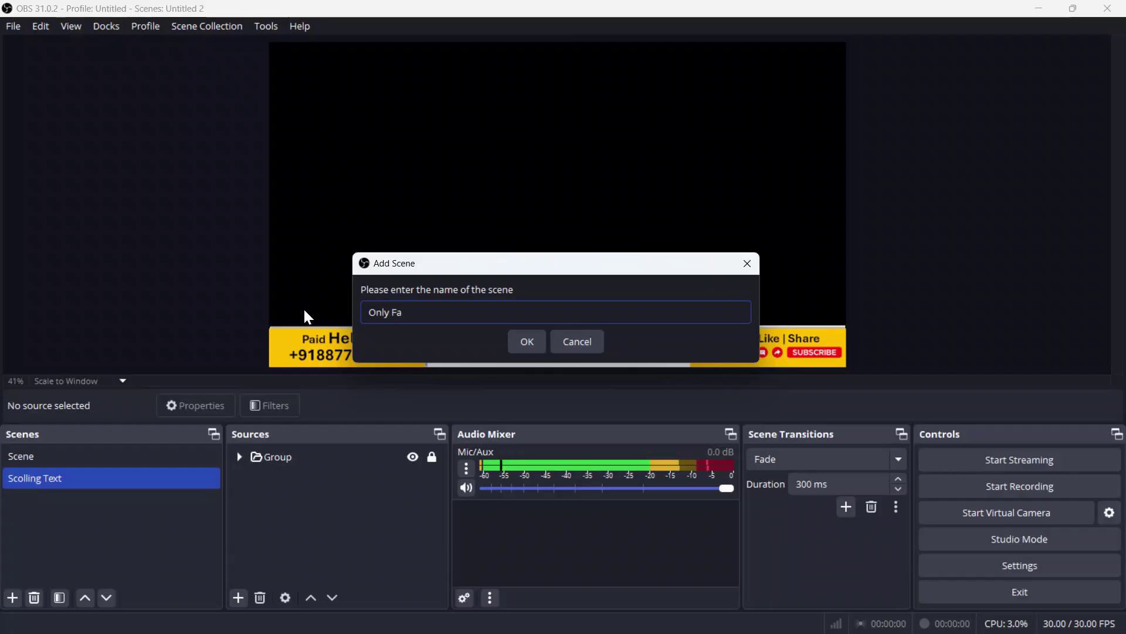
text(ce)
click(536, 347)
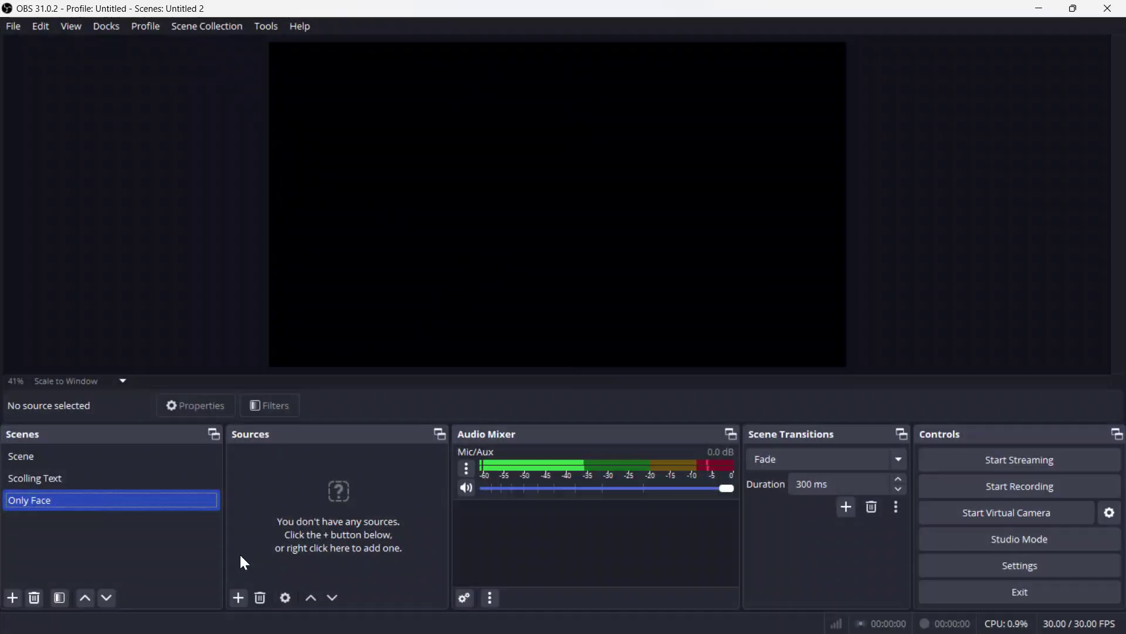
Step: Add a Video Capture Device source named 'Face' with its default camera properties
click(240, 599)
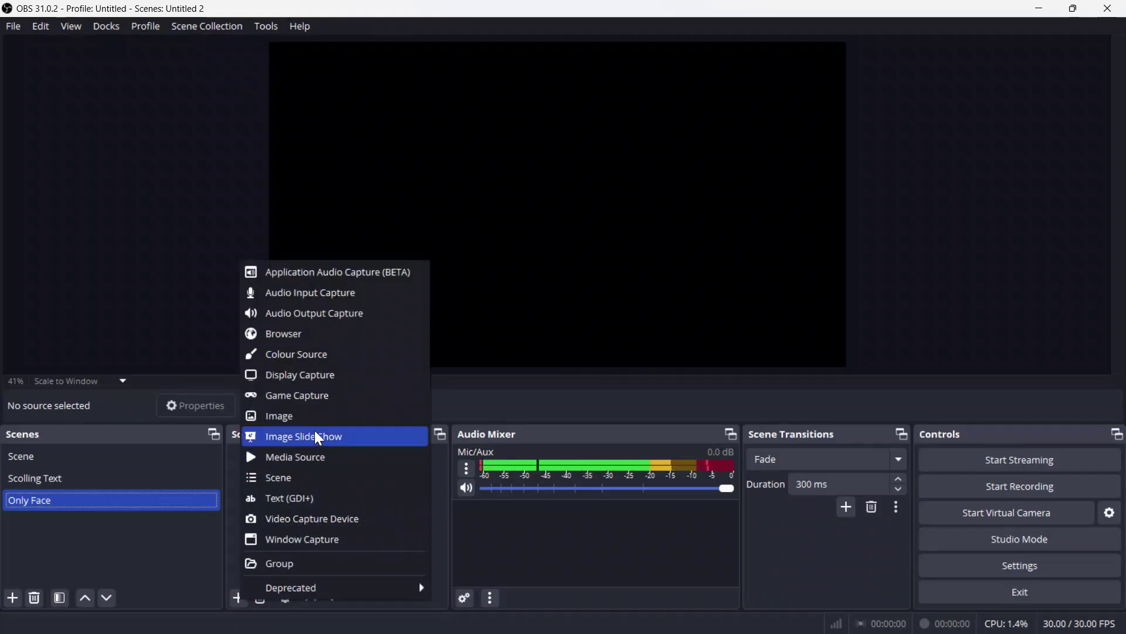
click(328, 517)
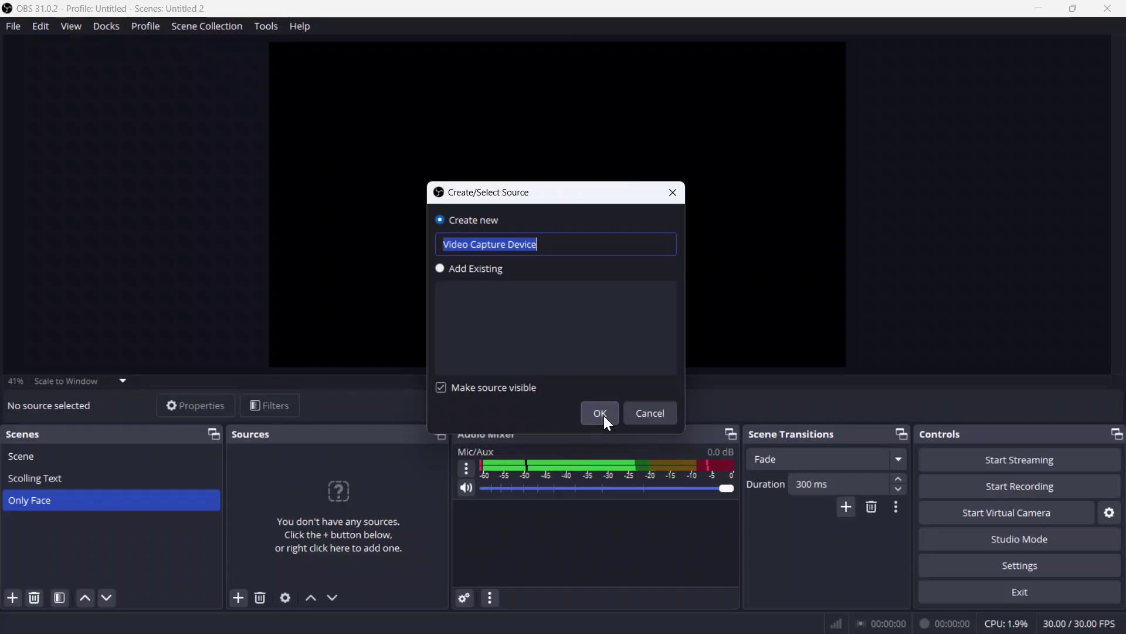
text(Face)
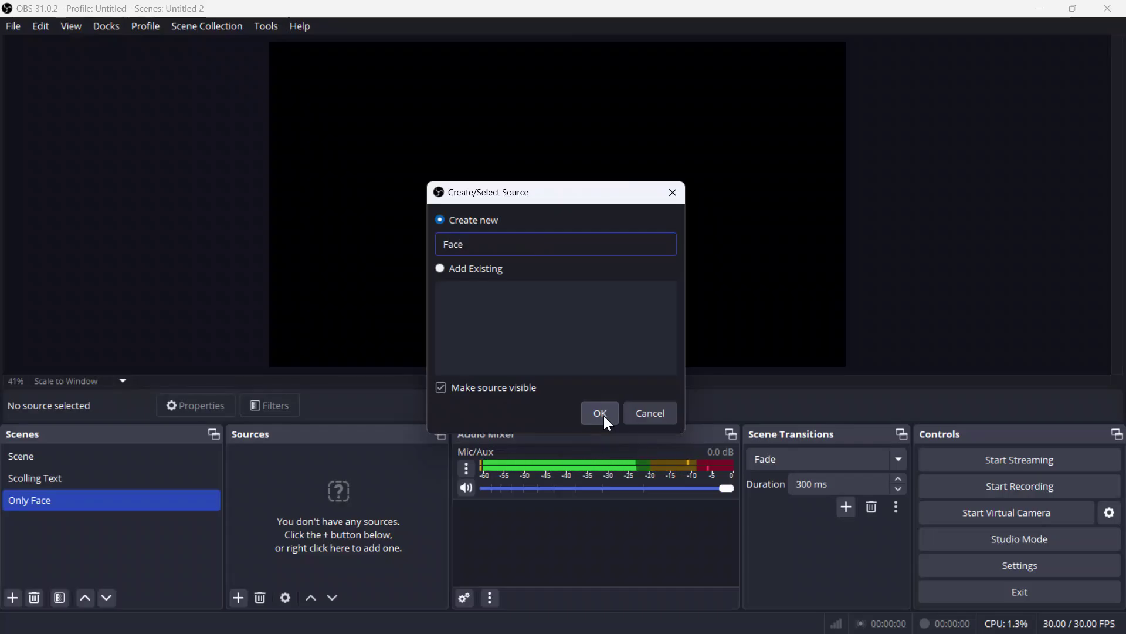
click(605, 417)
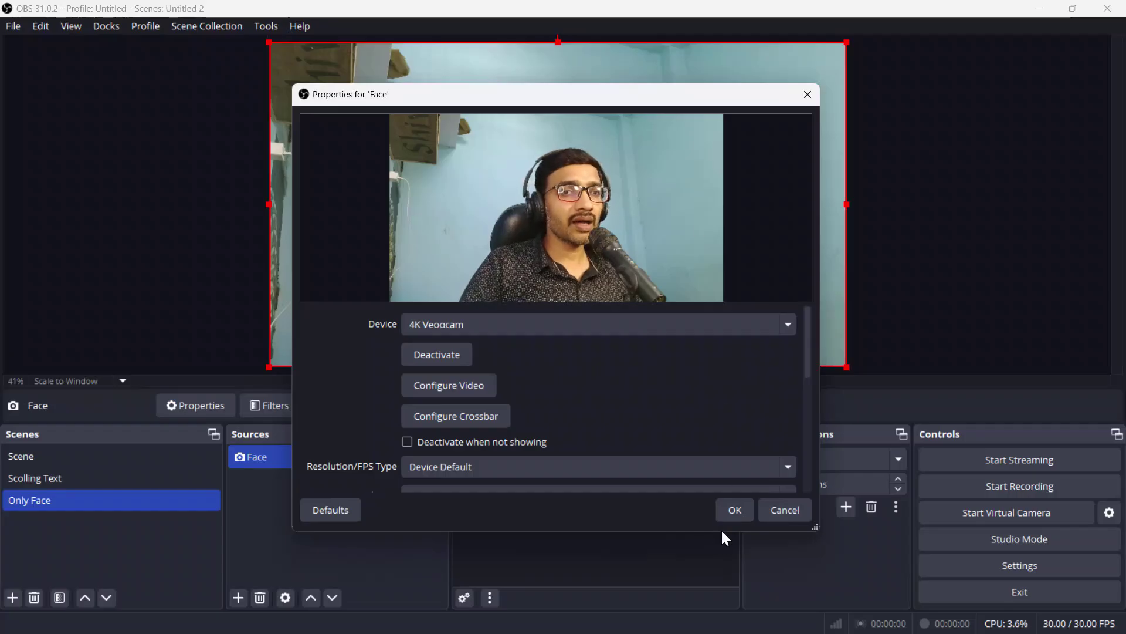
click(735, 510)
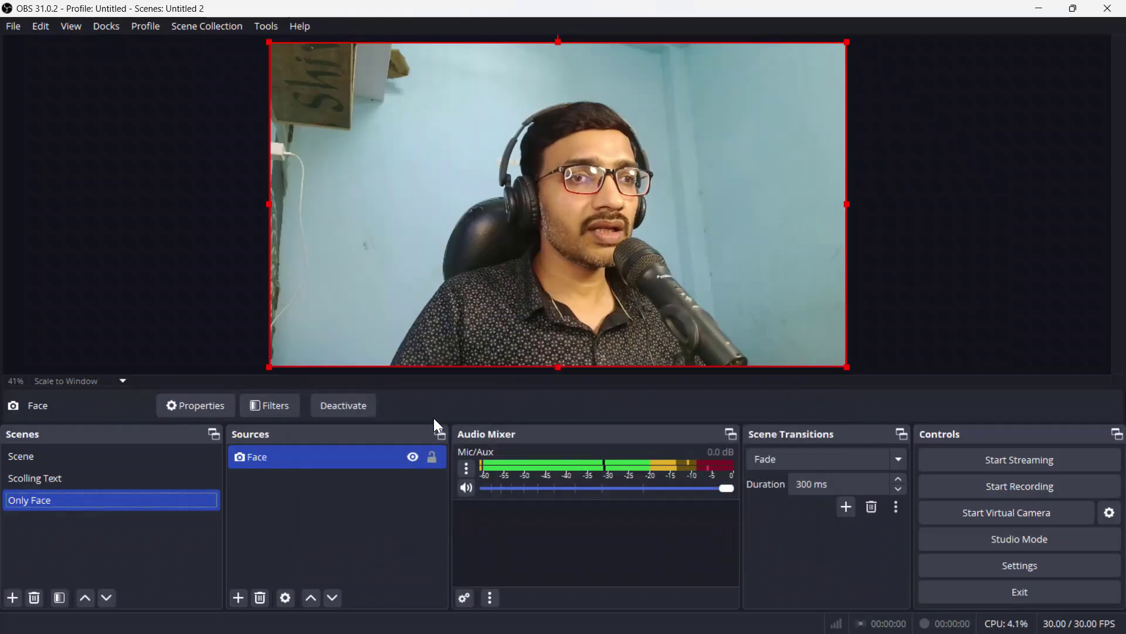
Step: Flip the Face camera image horizontally and lock the source
right_click(472, 167)
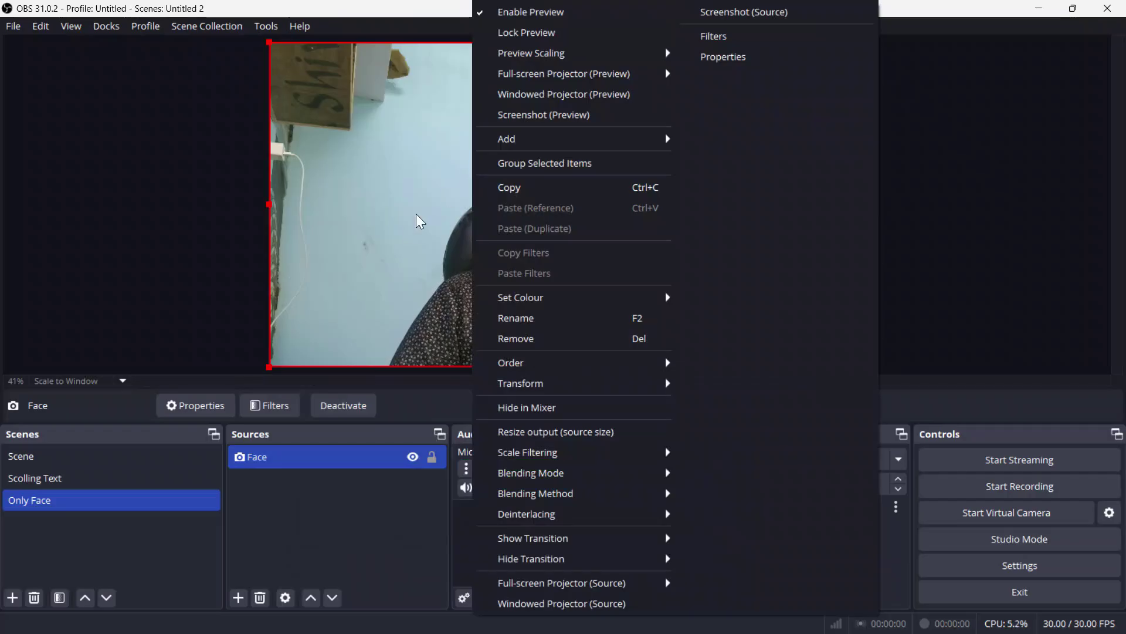
mouse_move(553, 391)
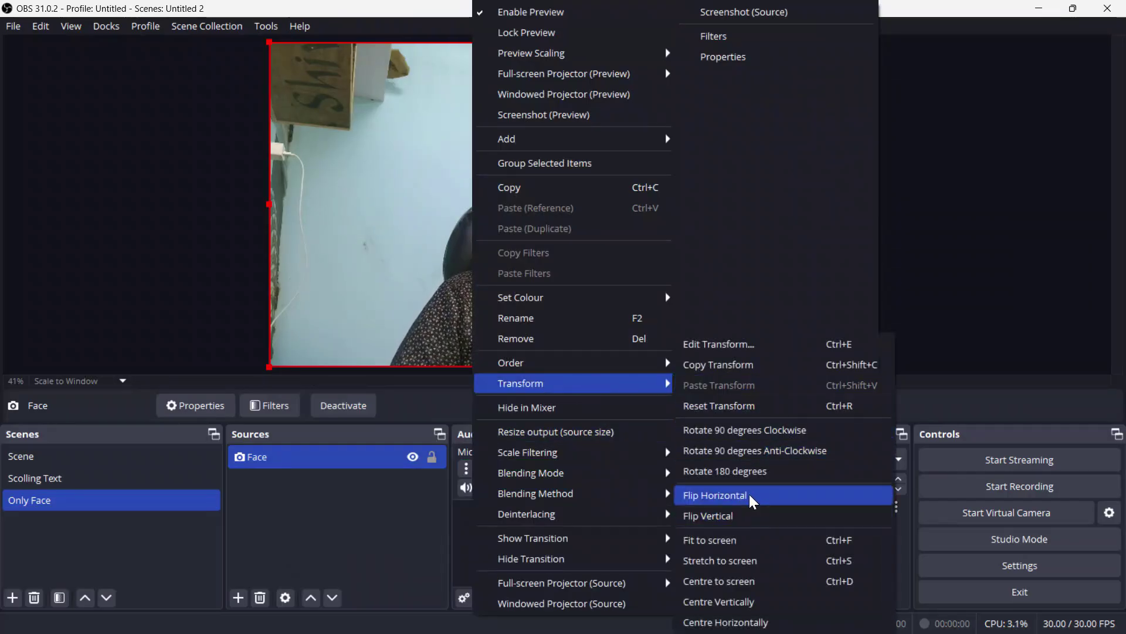
click(715, 495)
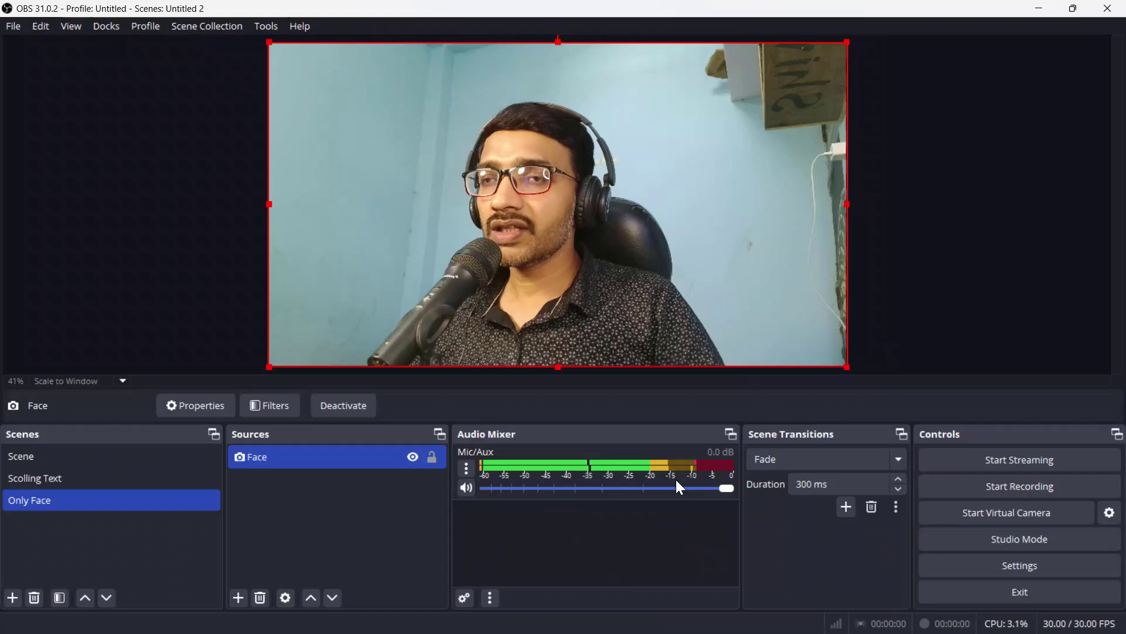
click(433, 459)
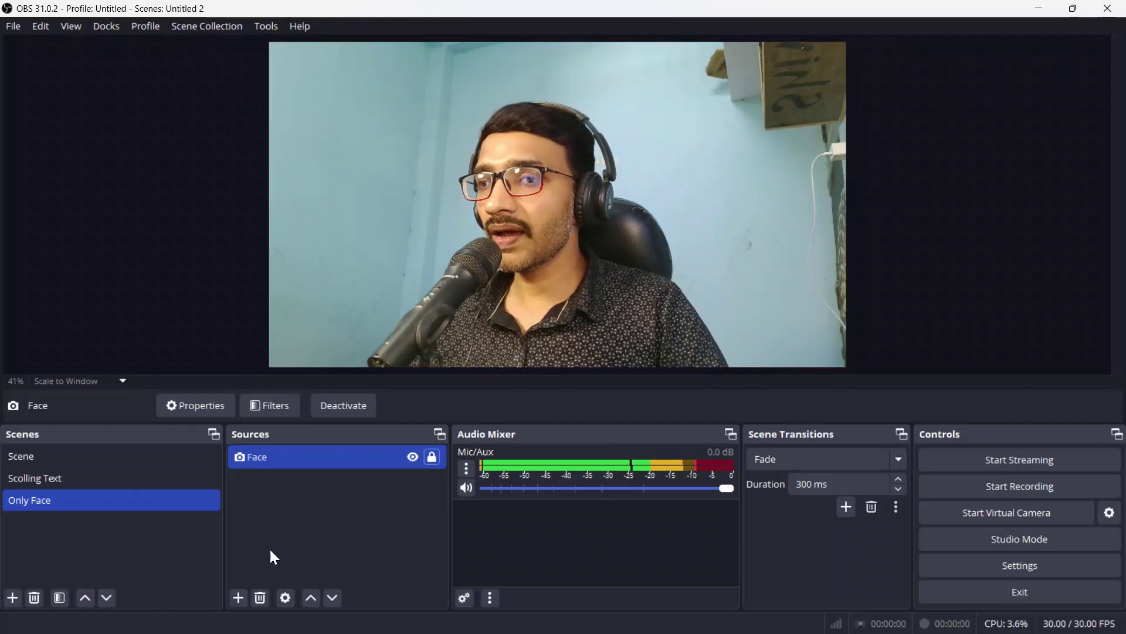
Step: Group the Face source into a group named 'Camera', lock it and collapse it
right_click(316, 462)
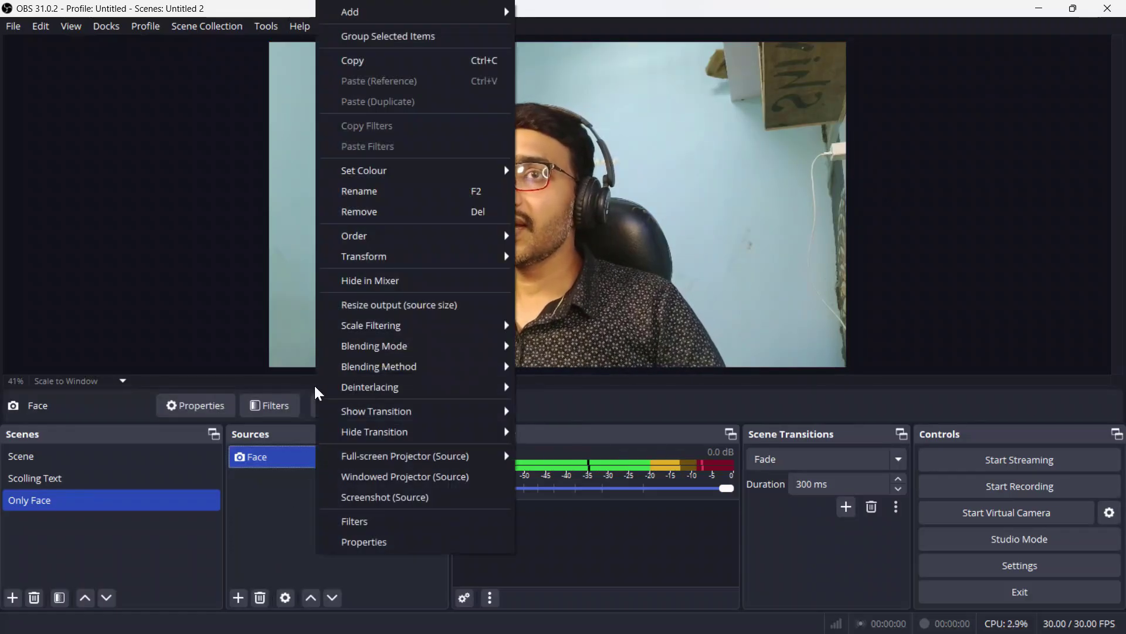
click(407, 38)
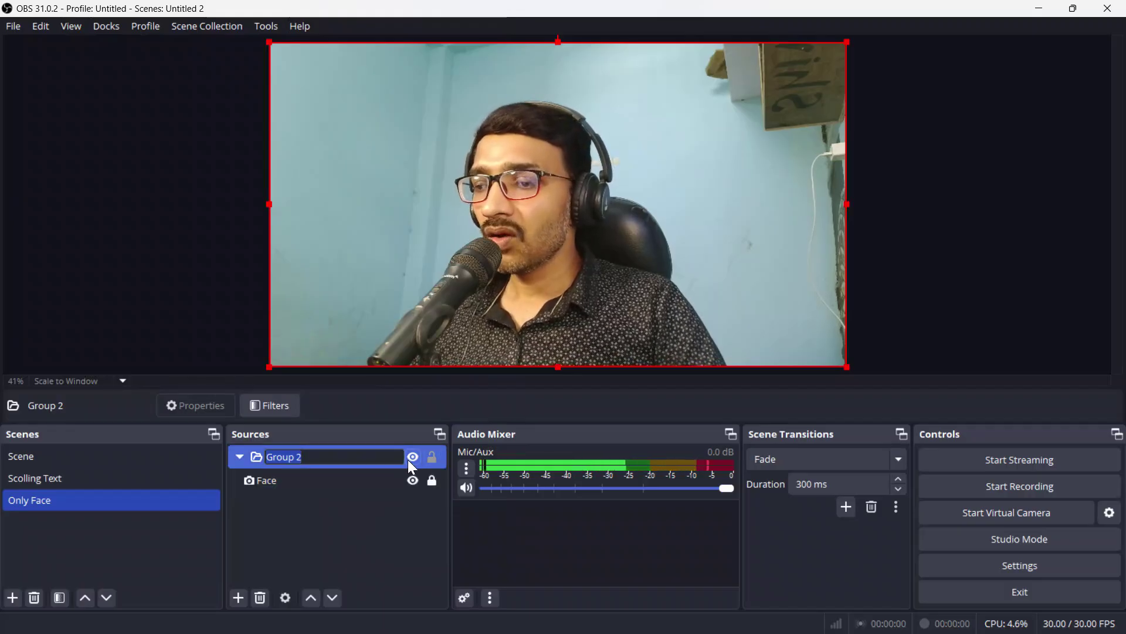
text(Ca)
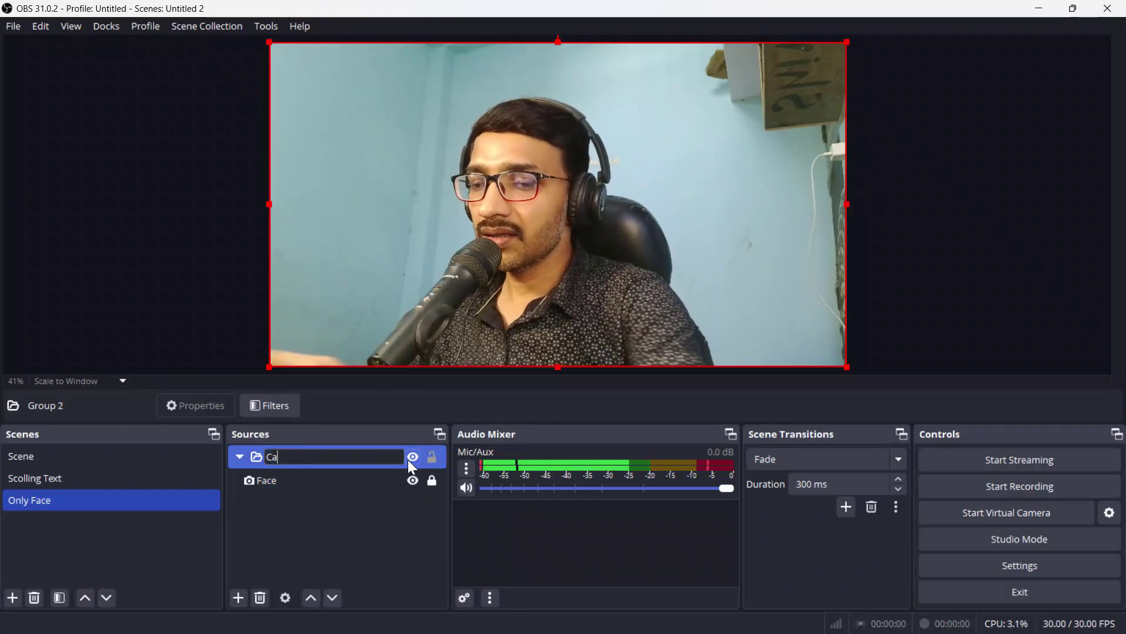
text(mera)
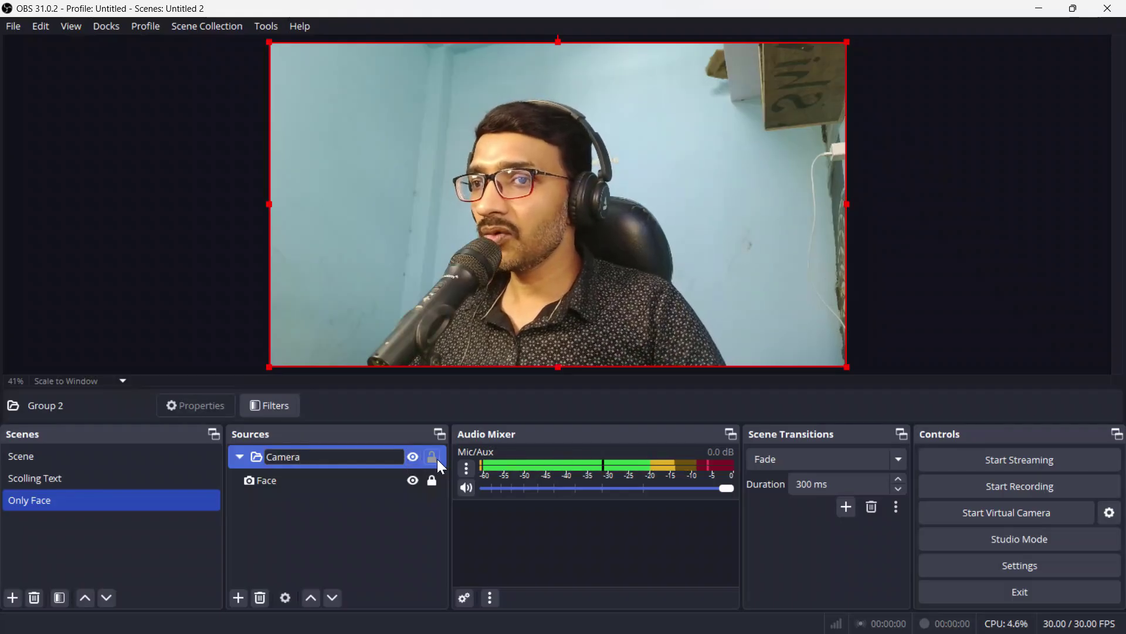
key(Return)
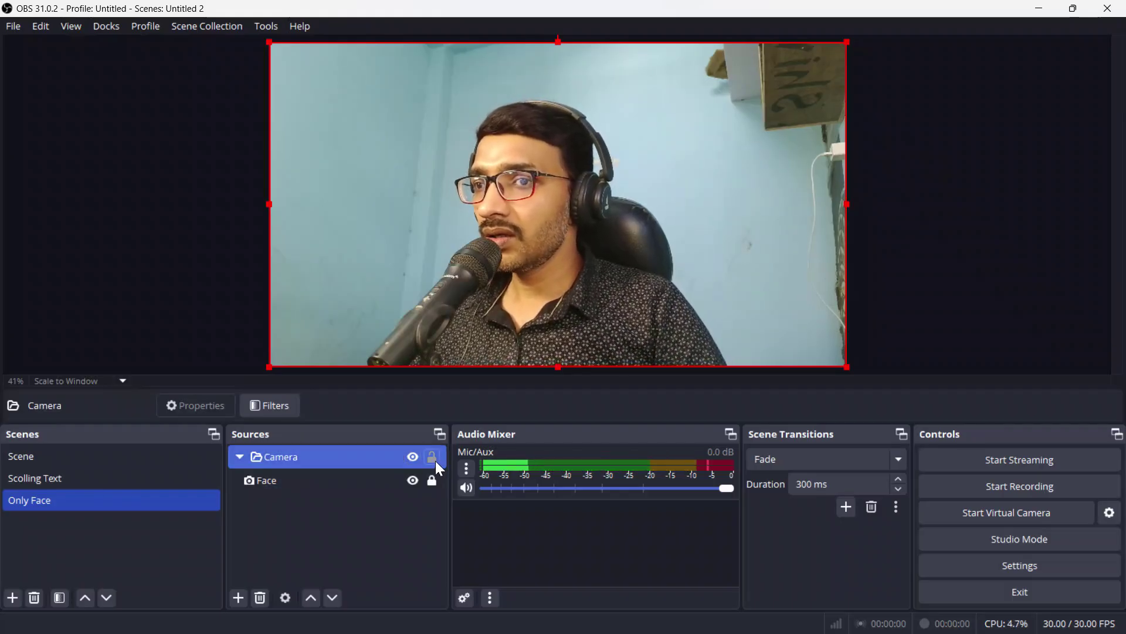
click(435, 460)
click(241, 456)
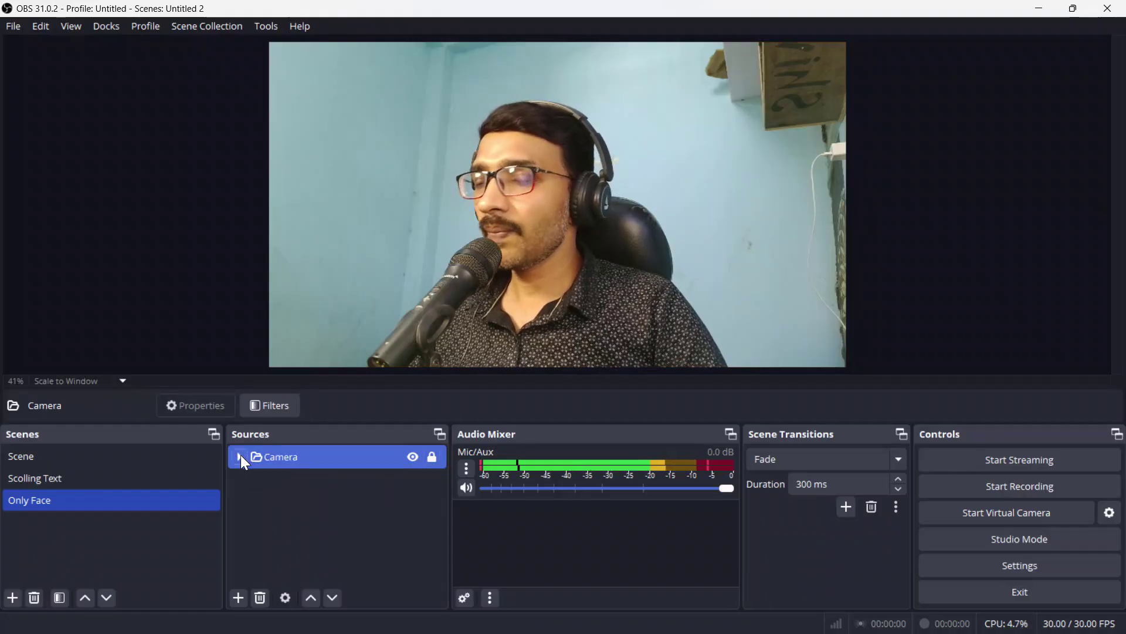
click(330, 500)
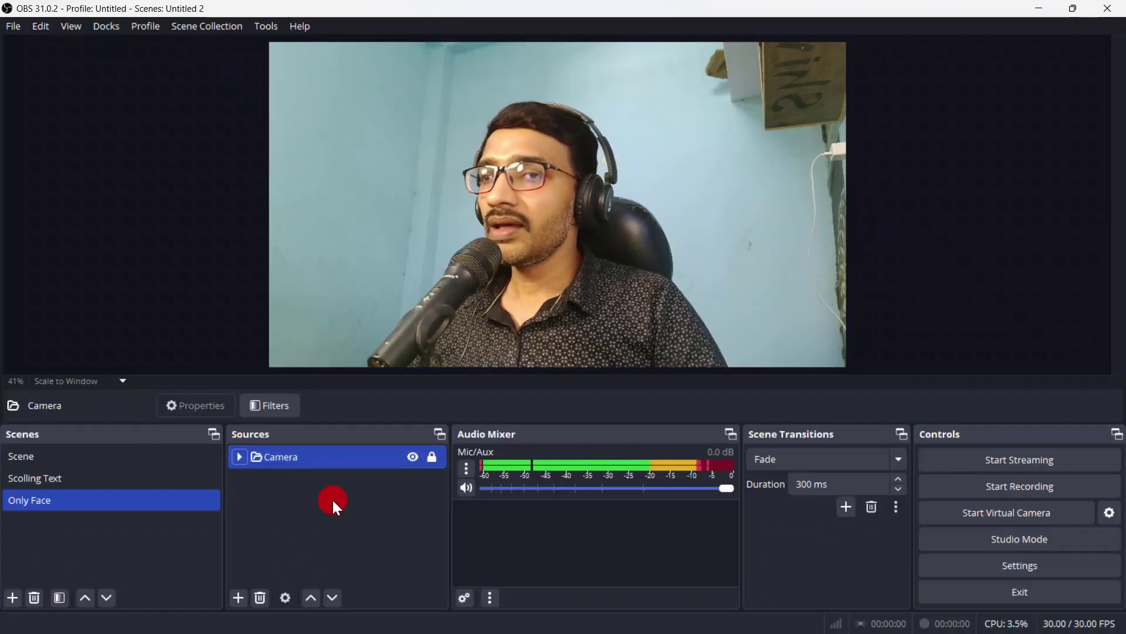
click(310, 454)
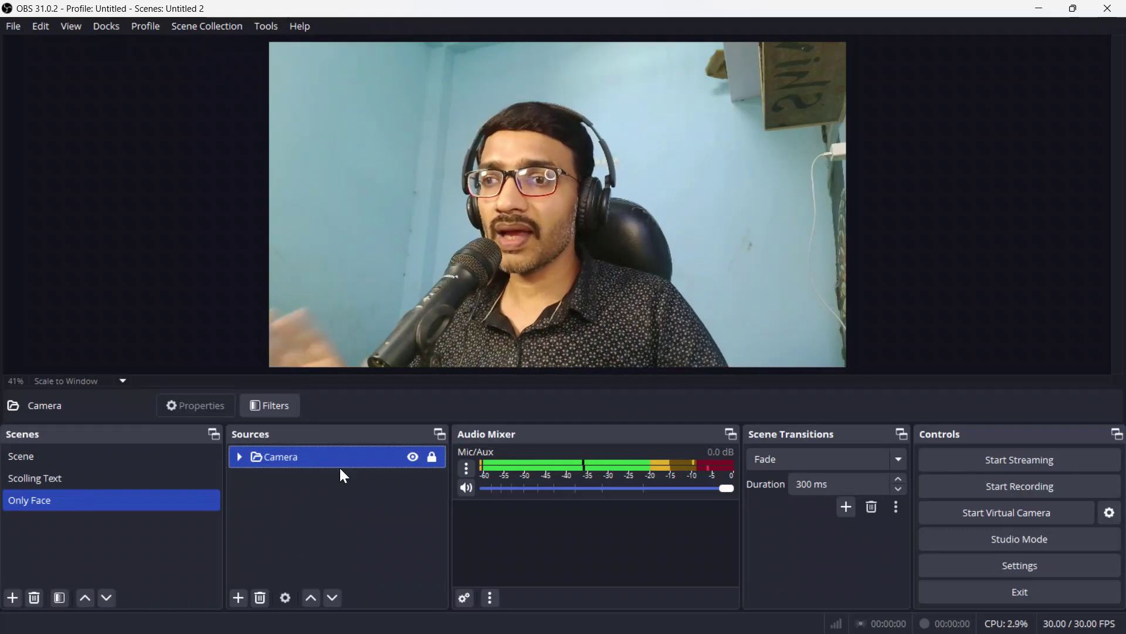
Step: Add an Image source loading the file OBS Overley.png
click(238, 598)
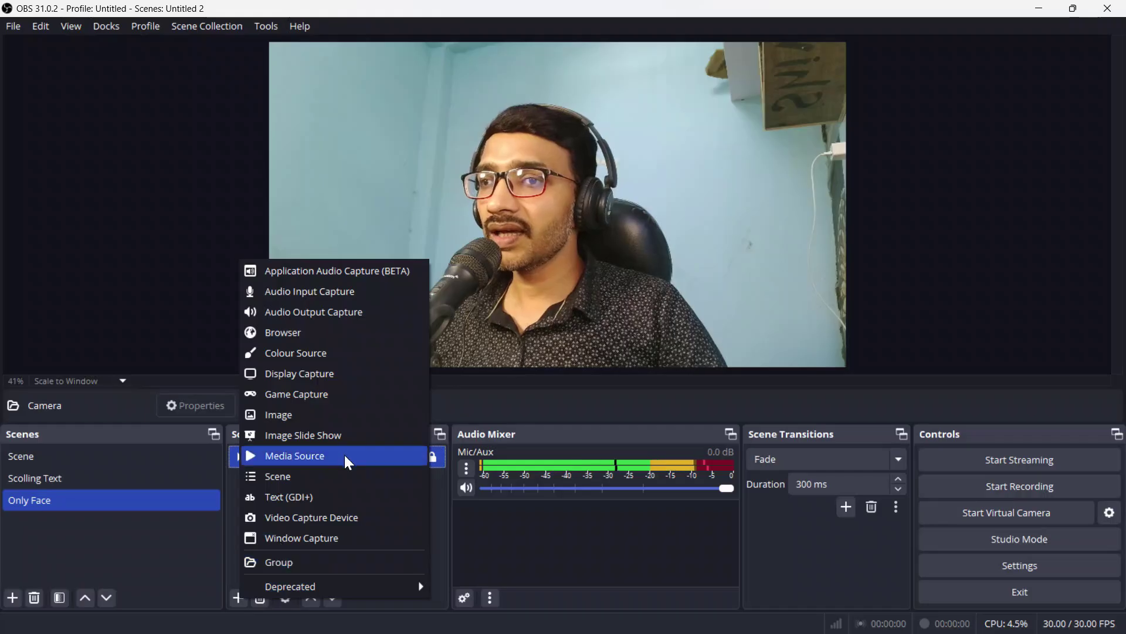
click(290, 414)
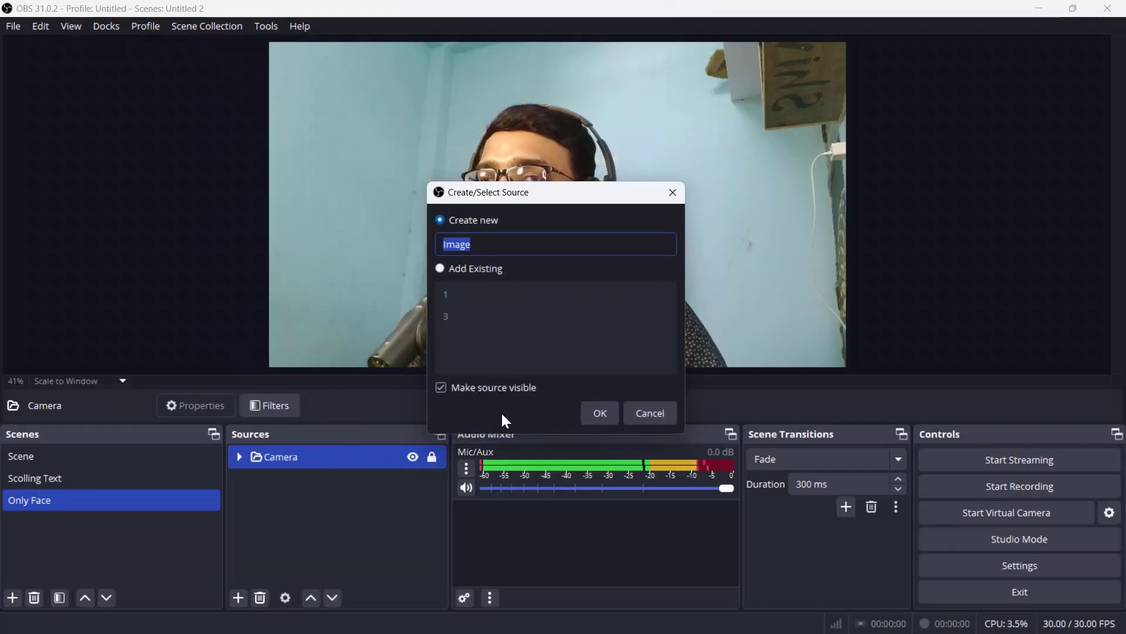
click(600, 413)
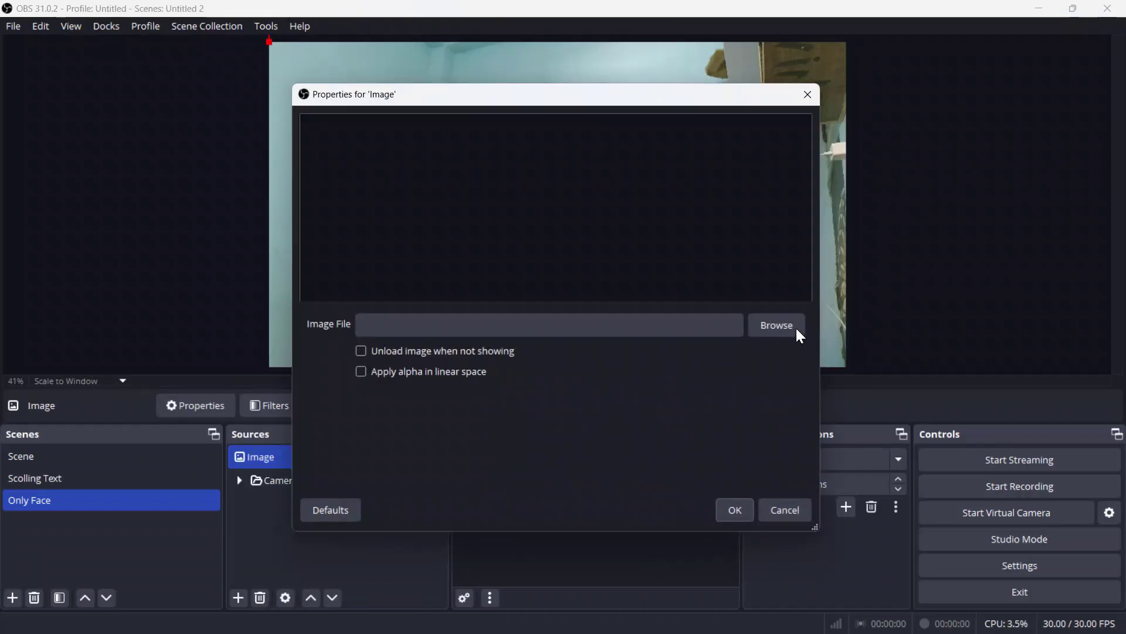
click(779, 328)
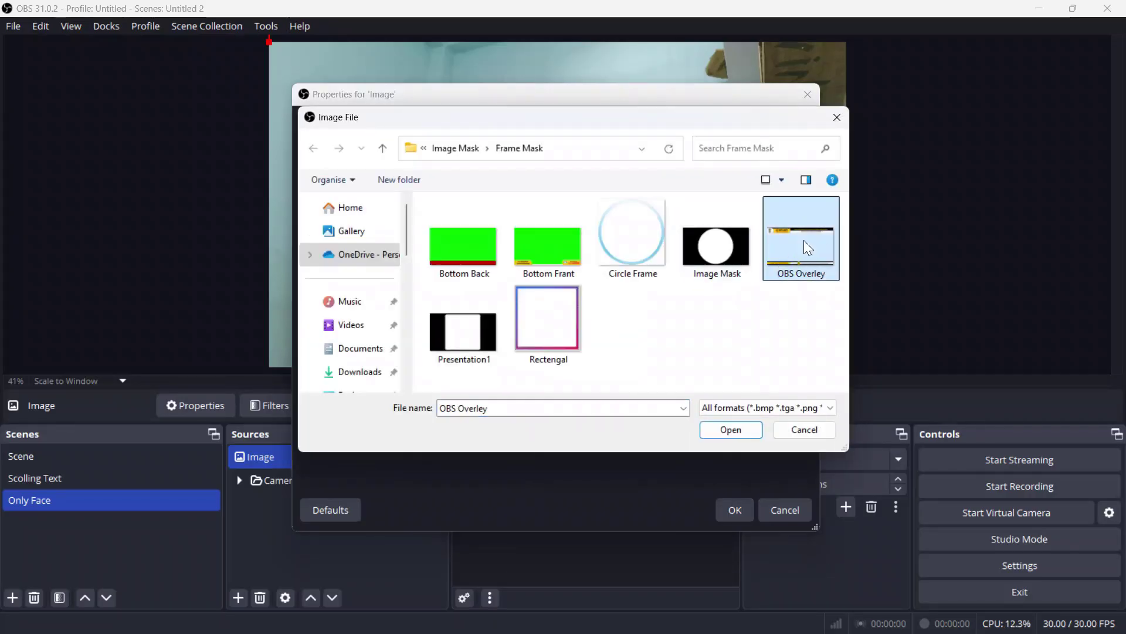
click(735, 432)
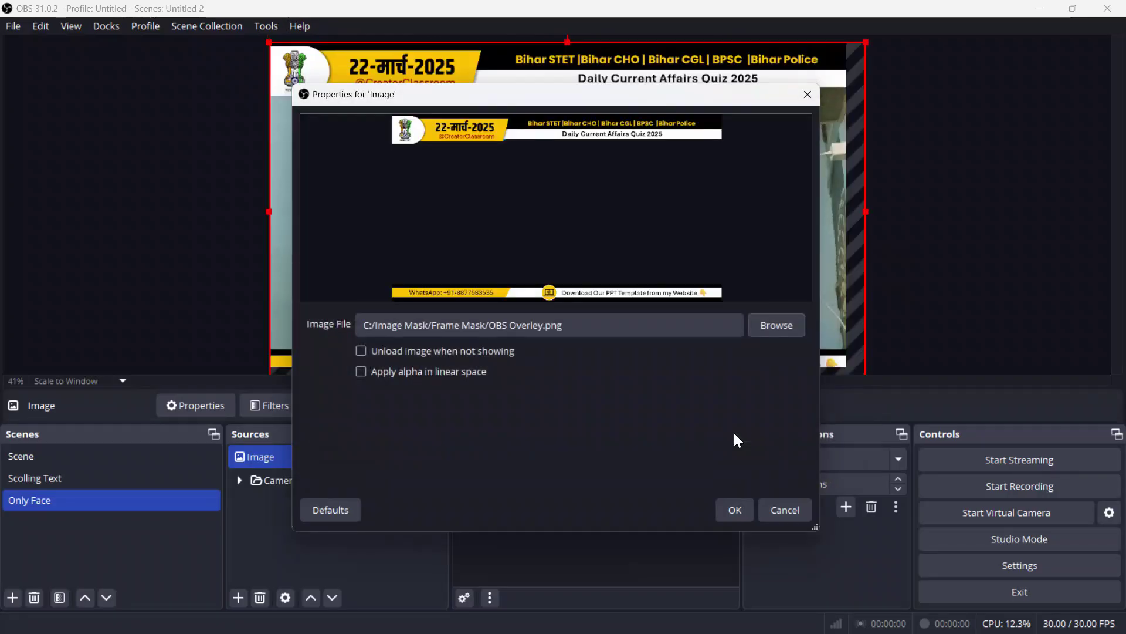
click(733, 511)
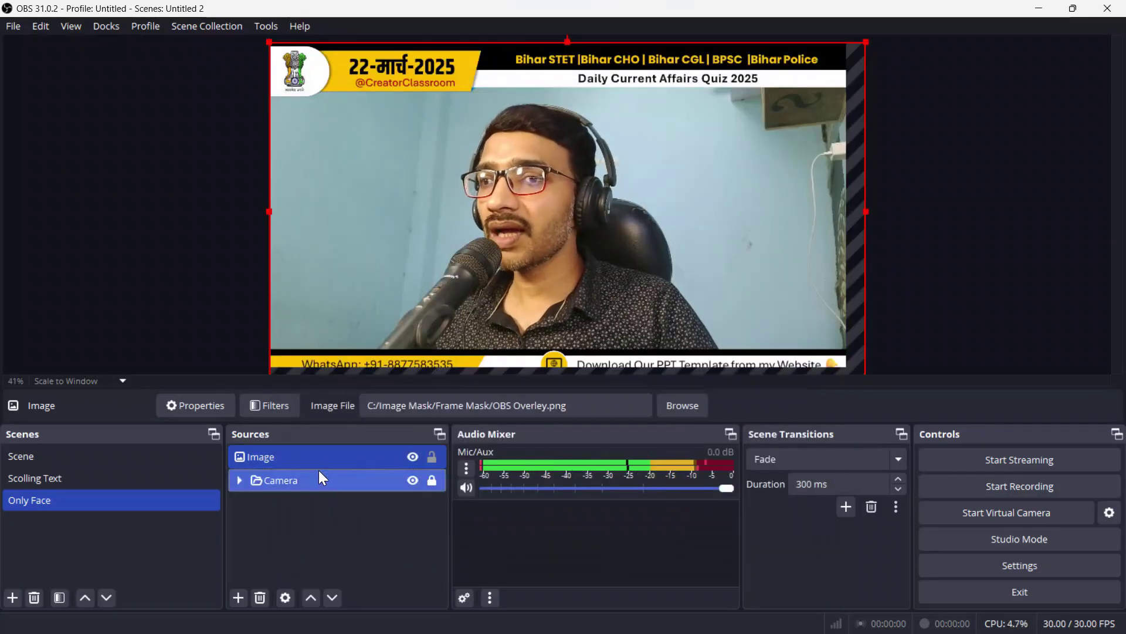
Step: Fit the overlay image to the full canvas with Ctrl+F and lock it
key(ctrl+f)
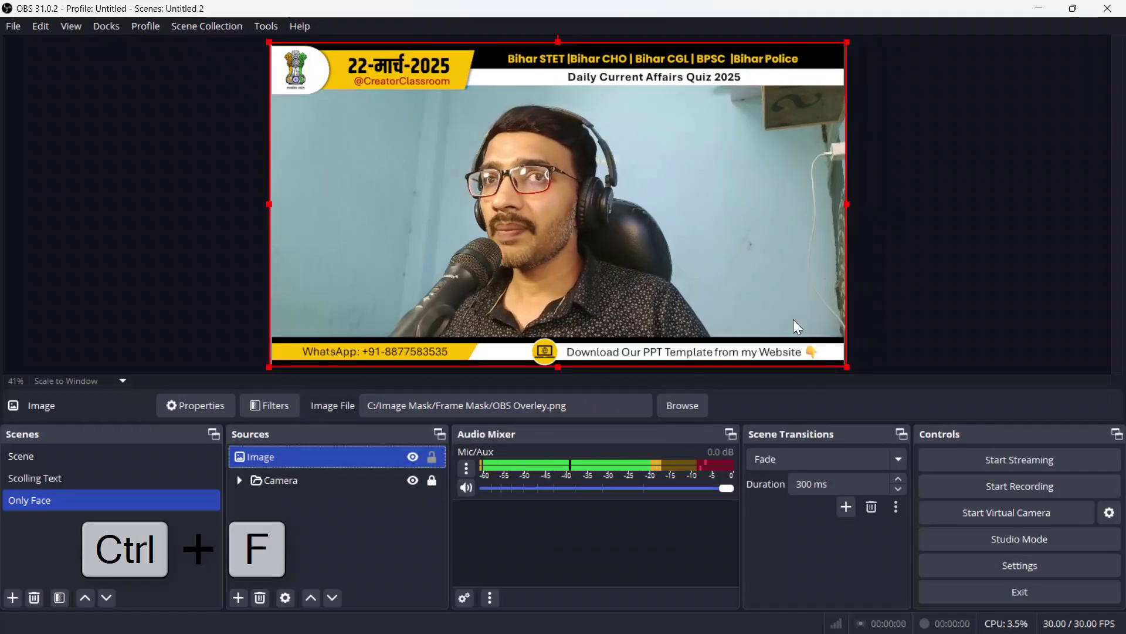
click(432, 457)
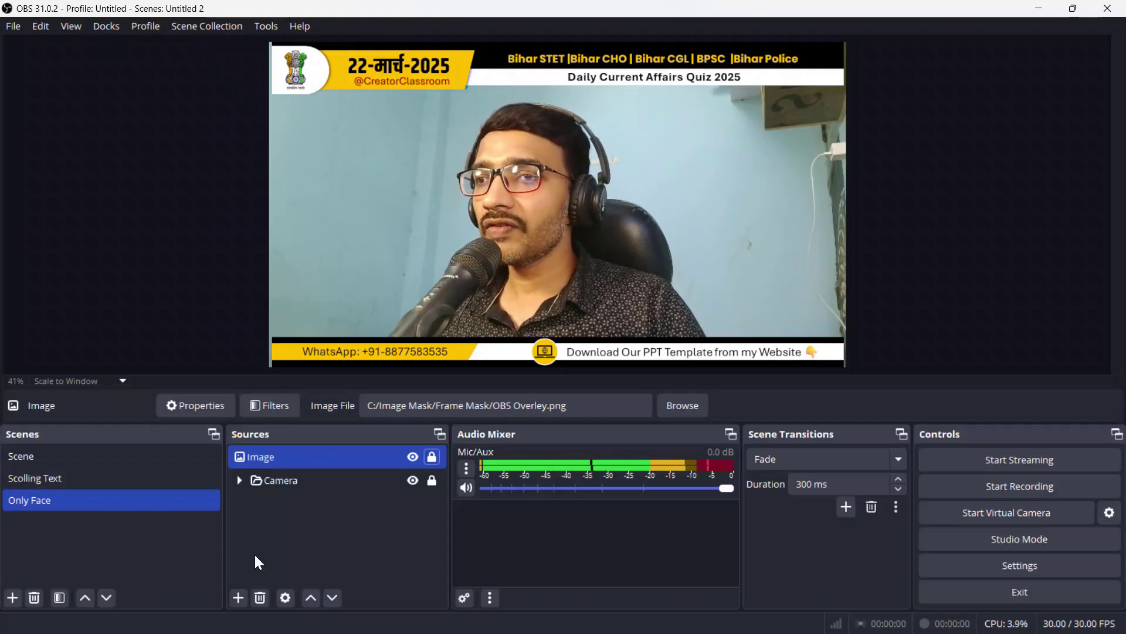
click(266, 535)
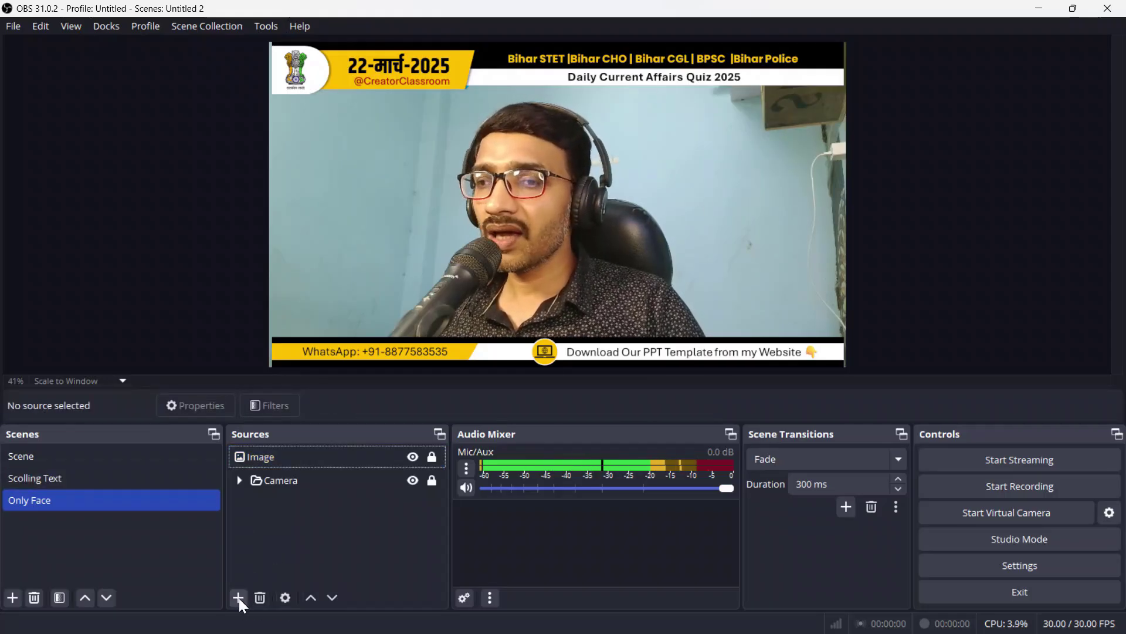
Step: Add the existing 'Scolling Text' scene as a source in Only Face and lock it
click(238, 597)
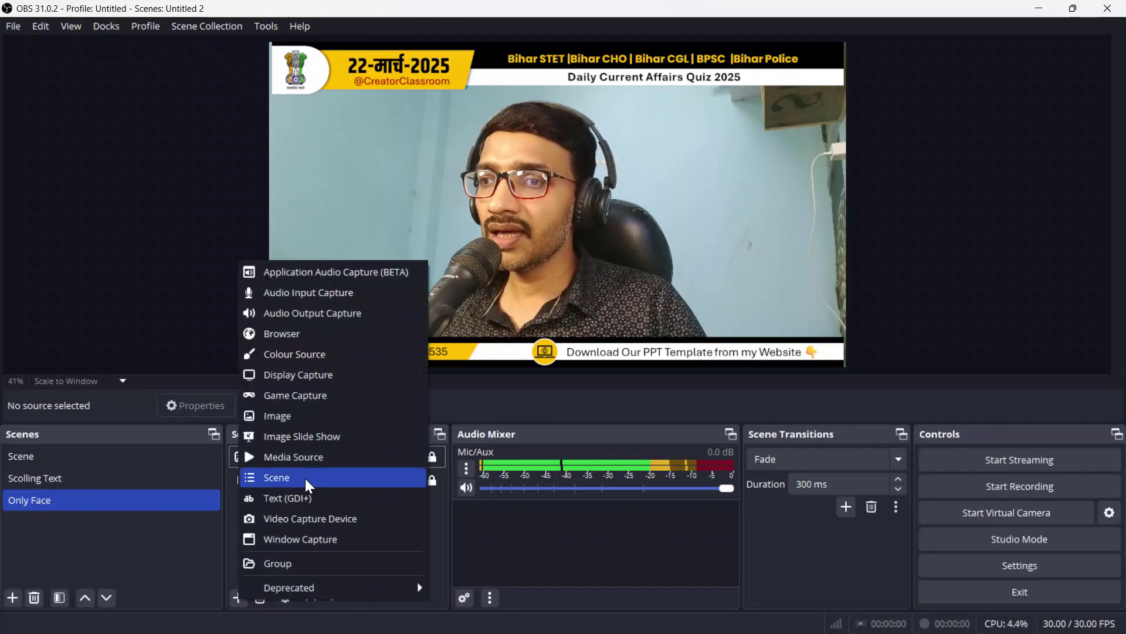
click(306, 477)
click(514, 318)
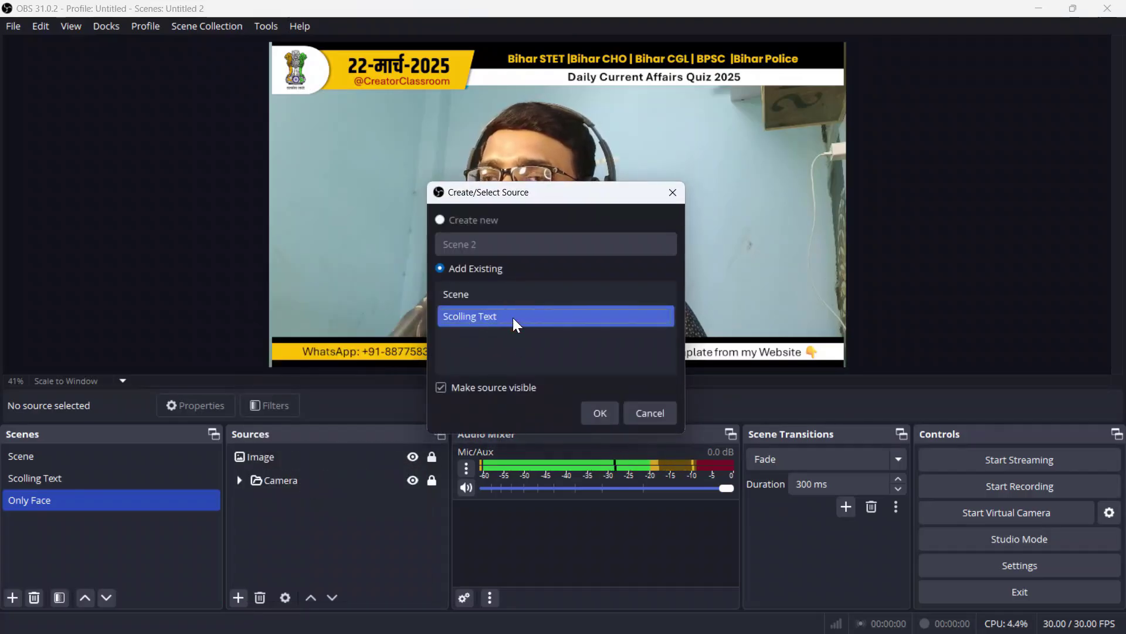
click(598, 413)
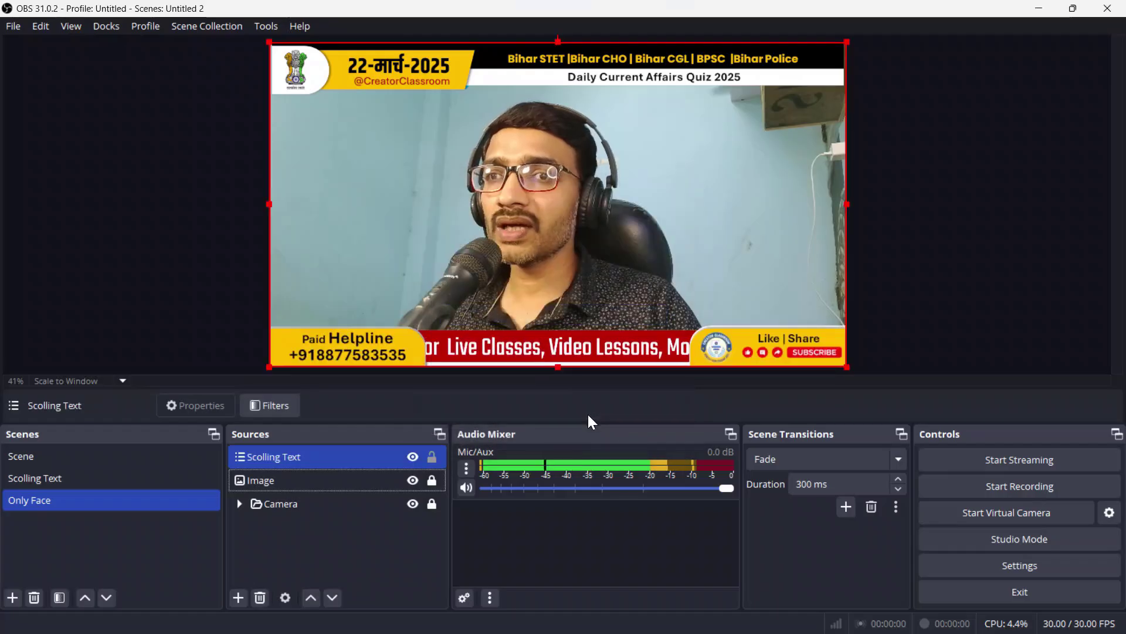
click(432, 457)
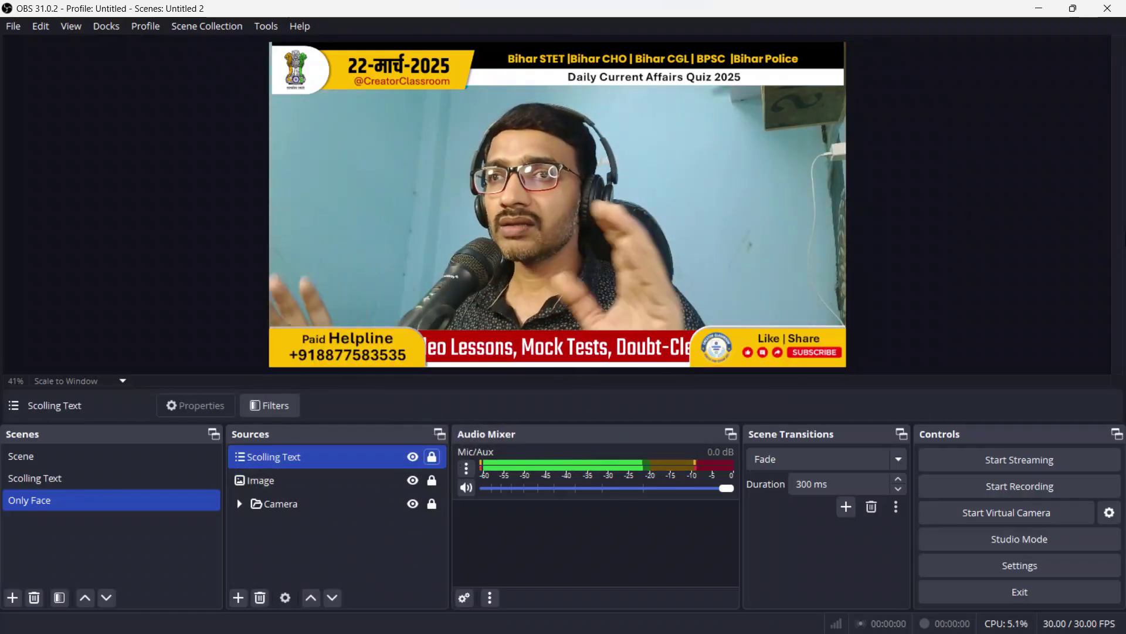
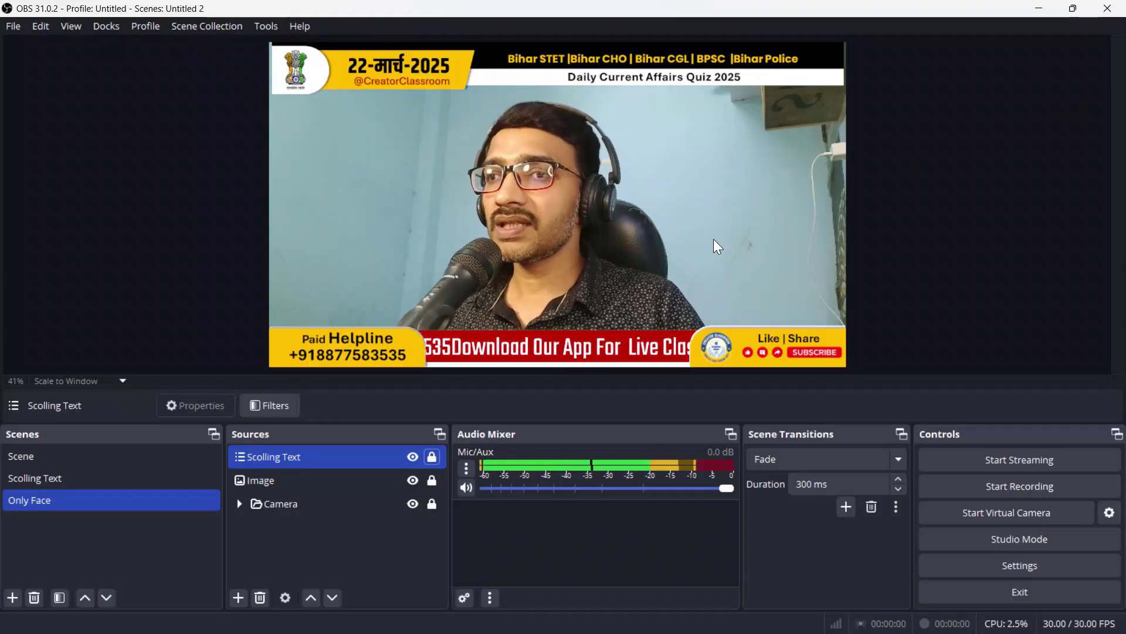
Step: Deselect the Scolling Text source and switch to the scene named Scene
click(317, 529)
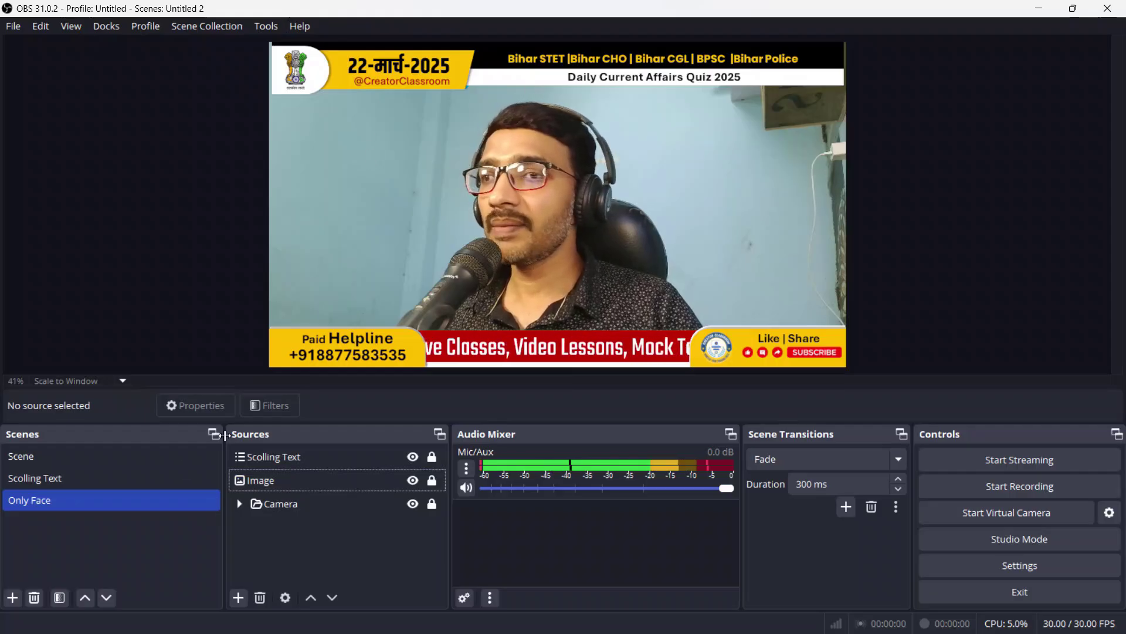
click(131, 455)
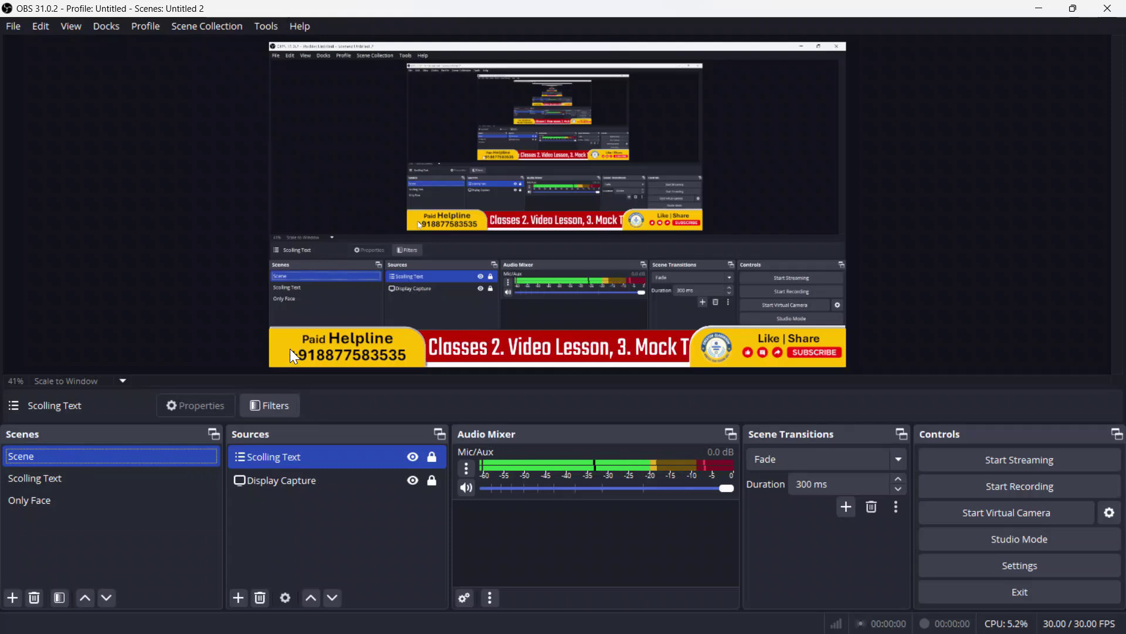
Step: Add an Image source loading the WhatsApp icon from Quiz Images > Icon > 3D icons
click(237, 597)
click(333, 410)
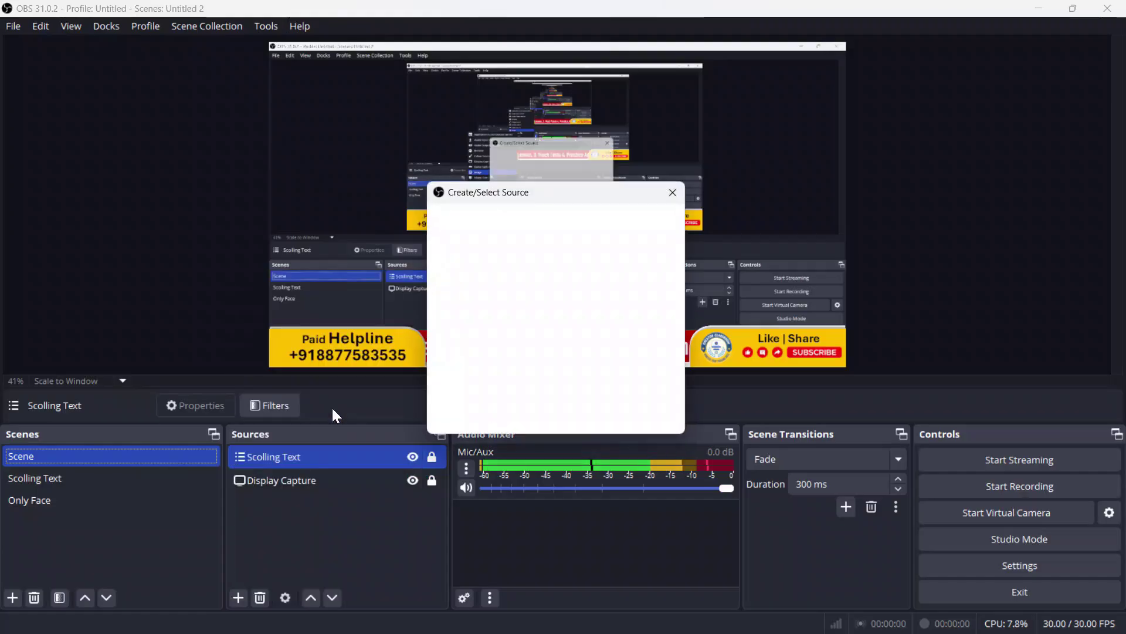
click(597, 413)
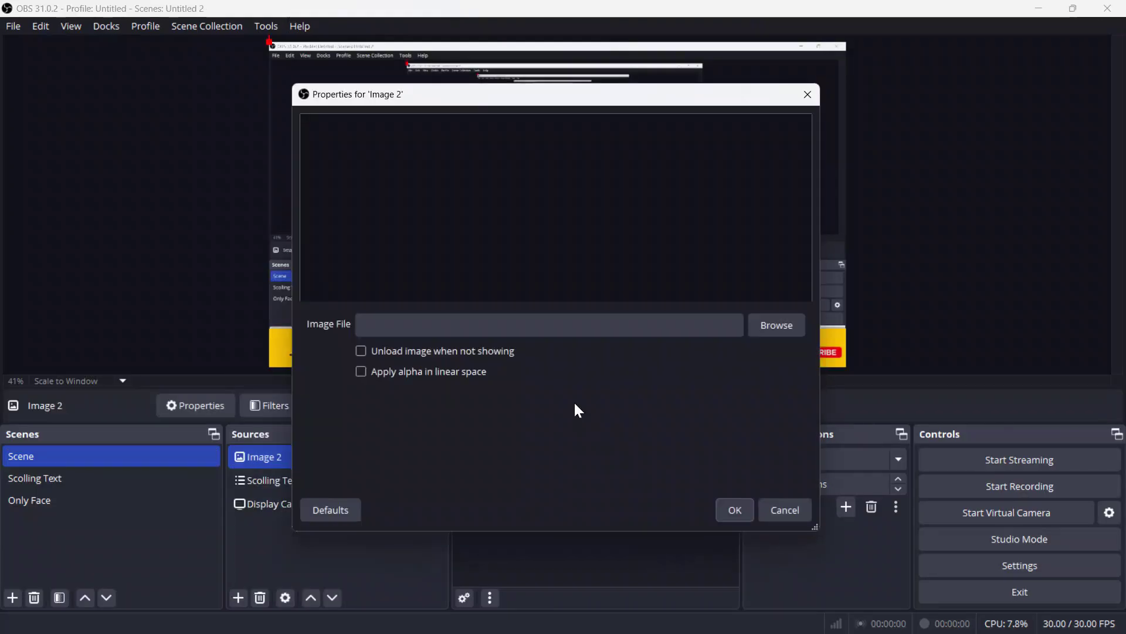
click(763, 327)
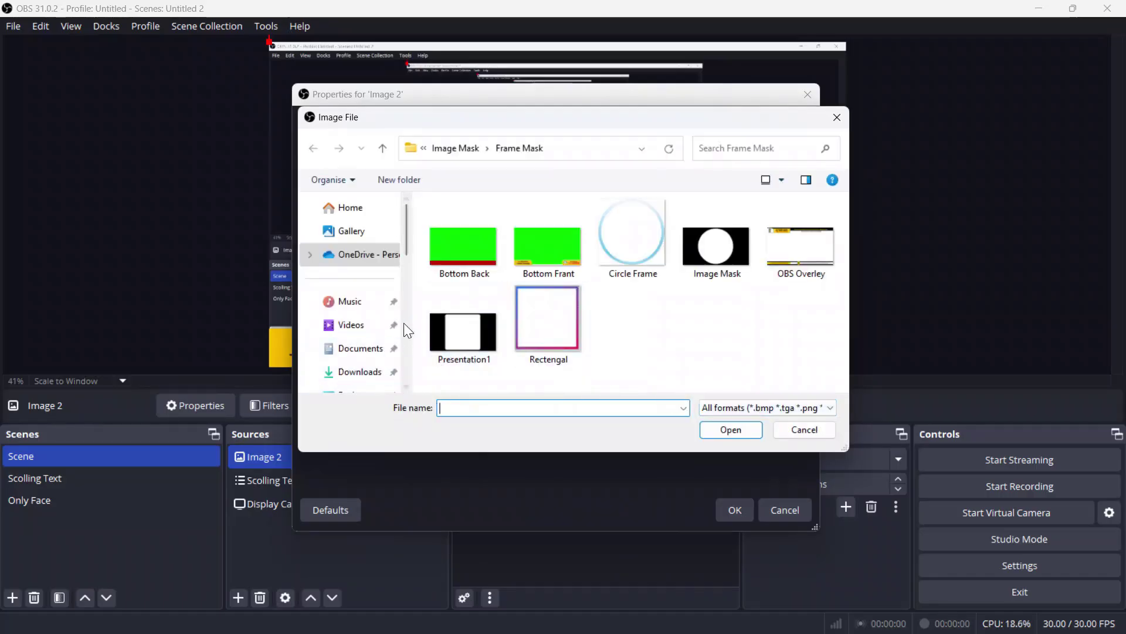
drag(406, 233, 407, 301)
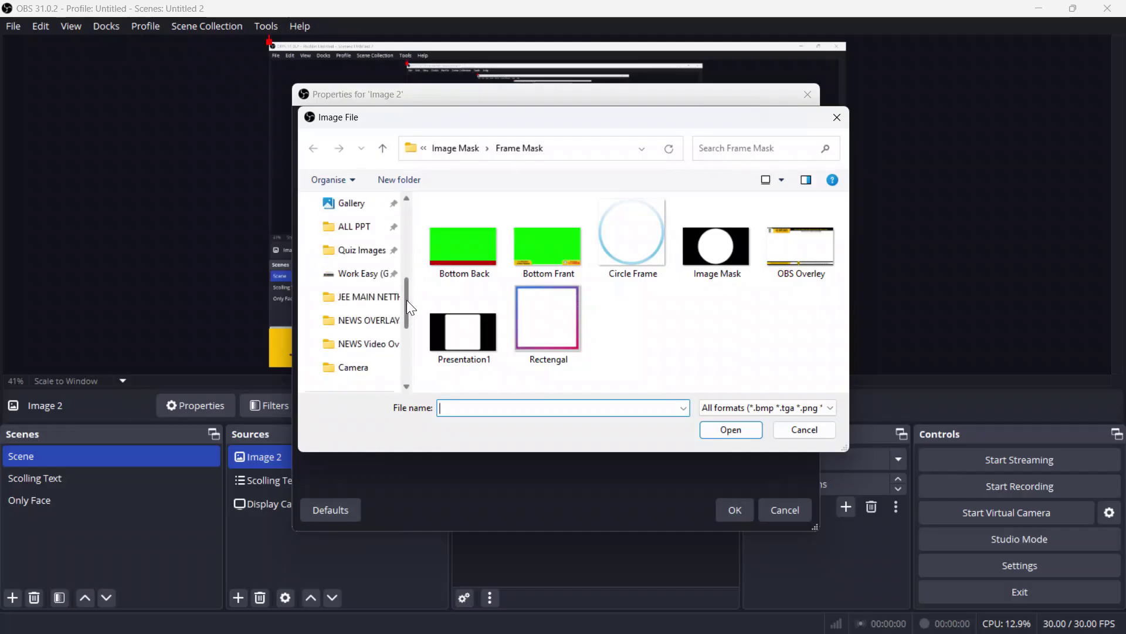
click(358, 260)
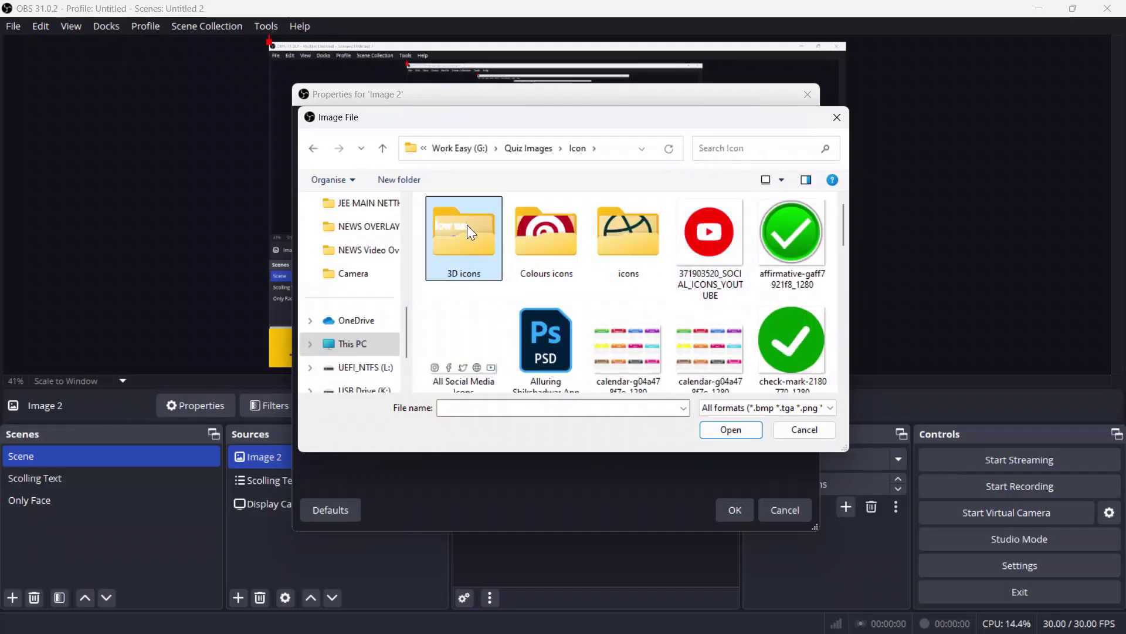
double_click(467, 224)
click(692, 241)
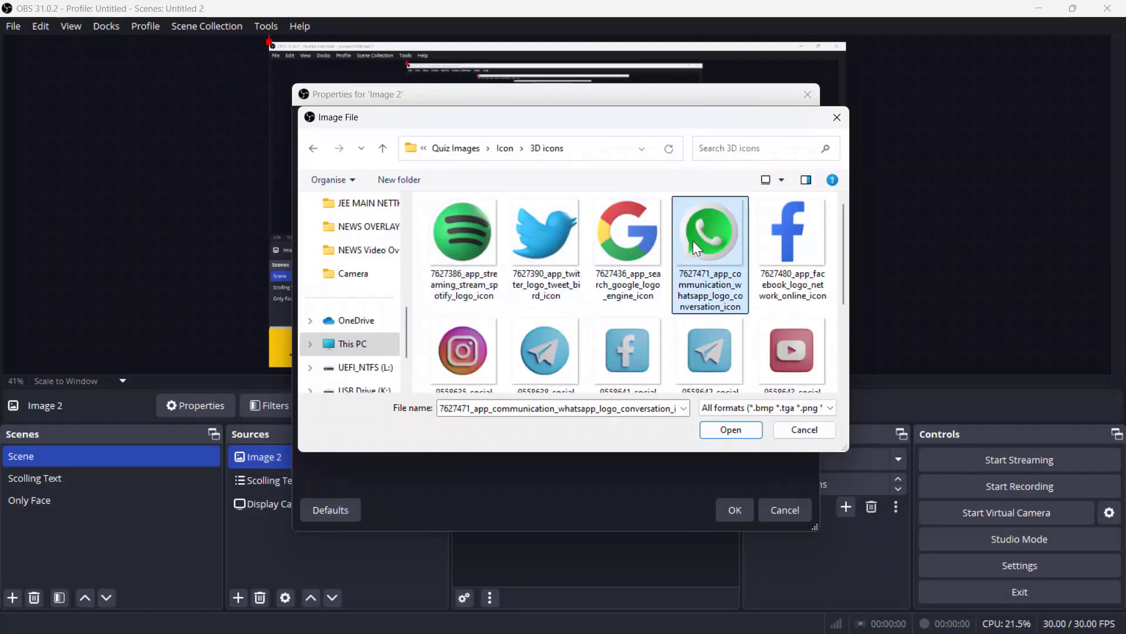
click(732, 429)
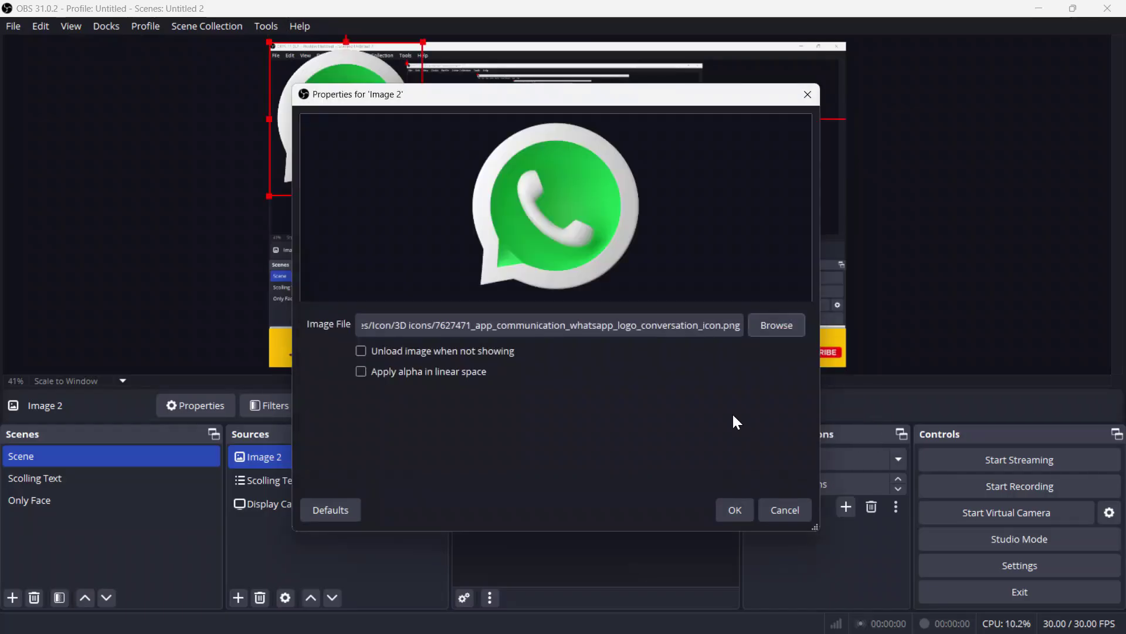
click(735, 510)
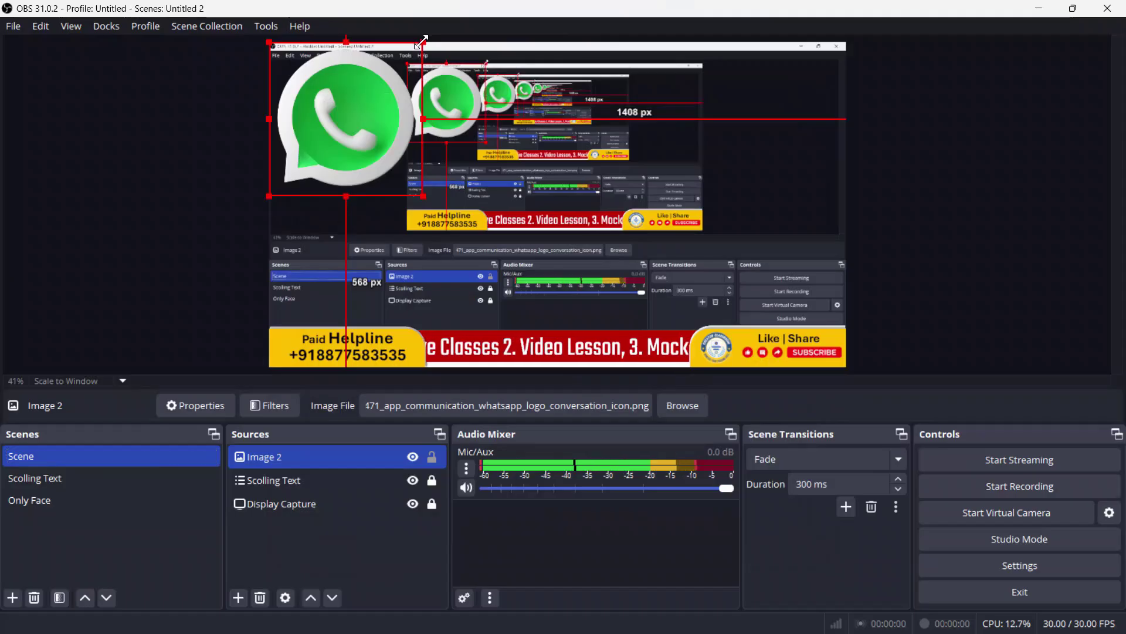
Step: Shrink the WhatsApp logo to a small icon beside Paid Helpline
drag(422, 42, 285, 342)
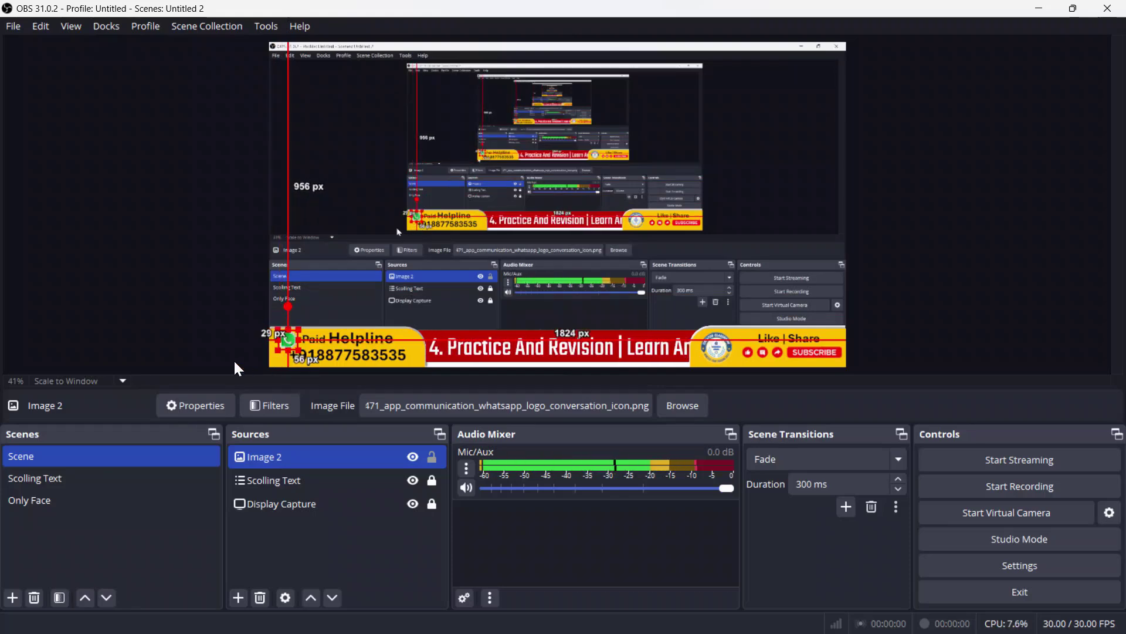
click(333, 551)
click(332, 482)
click(339, 455)
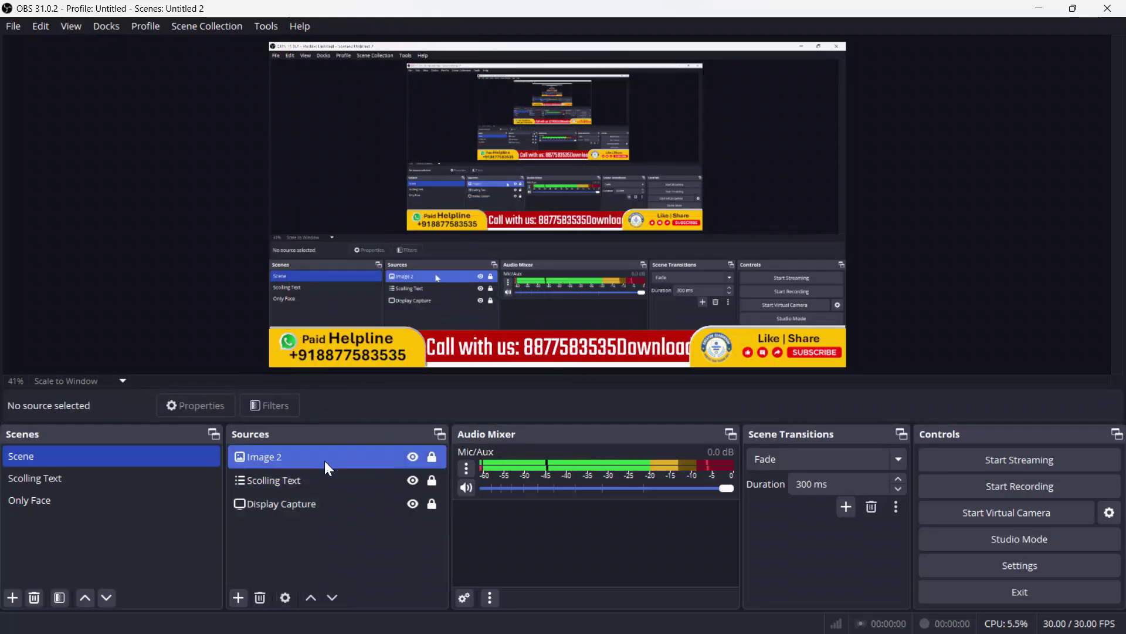
Step: Copy the Image 2 logo from Scene and go to the Scolling Text scene
ctrl+click(325, 460)
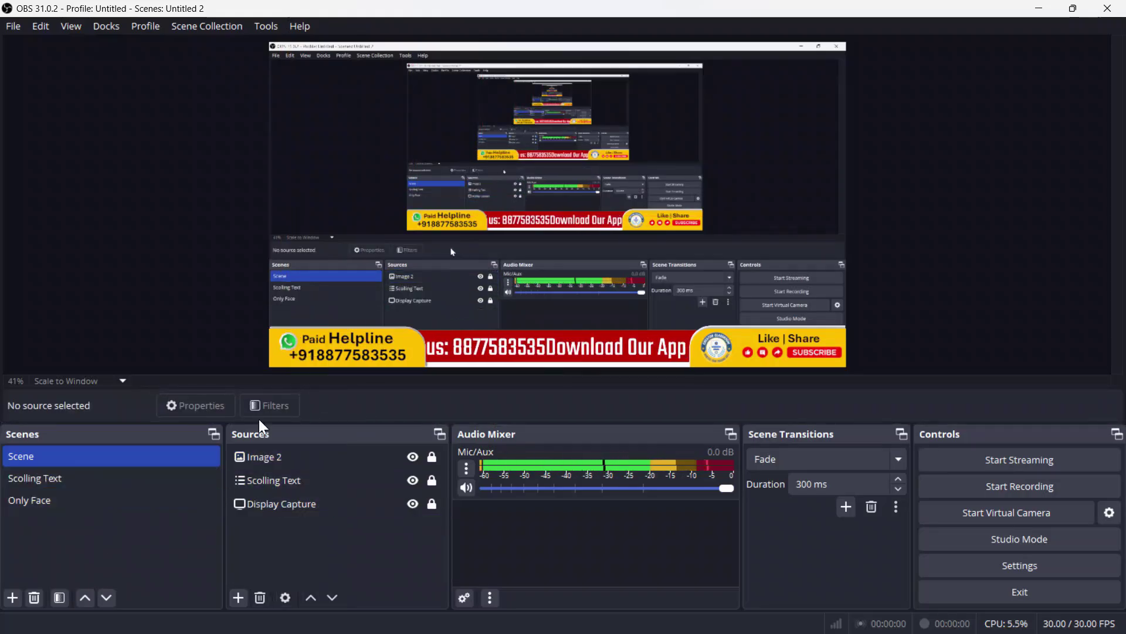
click(102, 478)
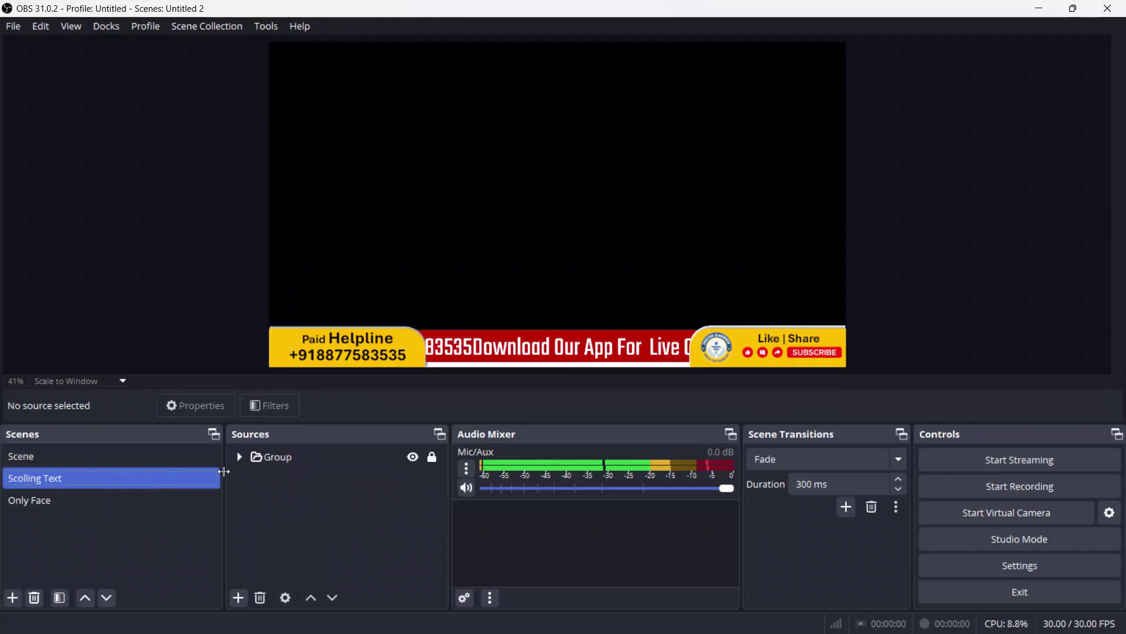
click(288, 462)
click(76, 471)
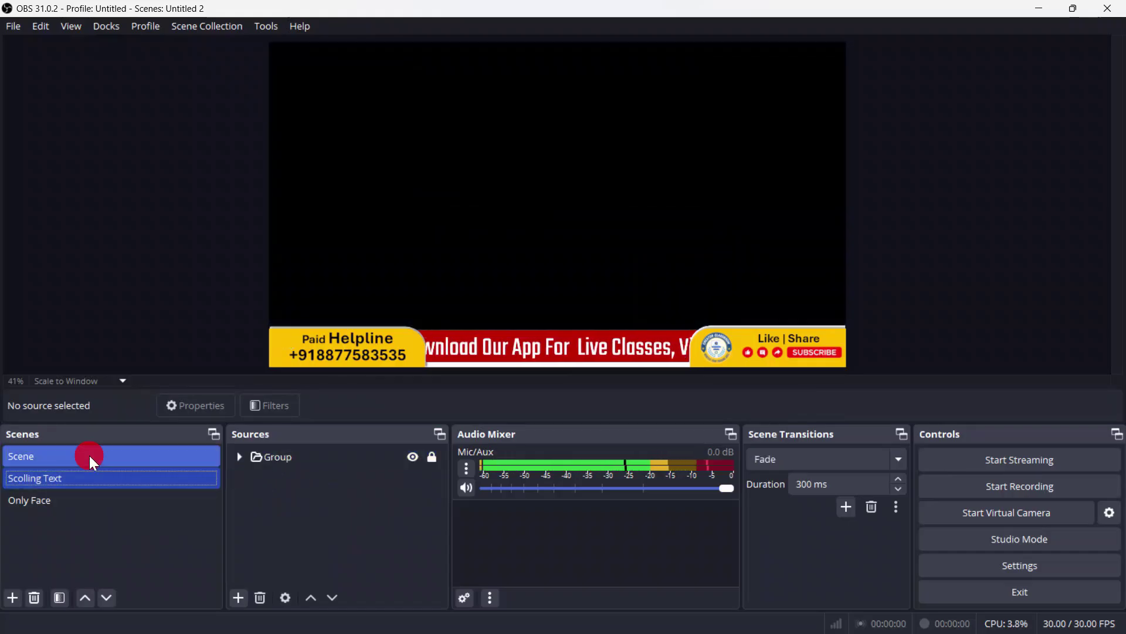
click(89, 456)
click(284, 463)
click(300, 456)
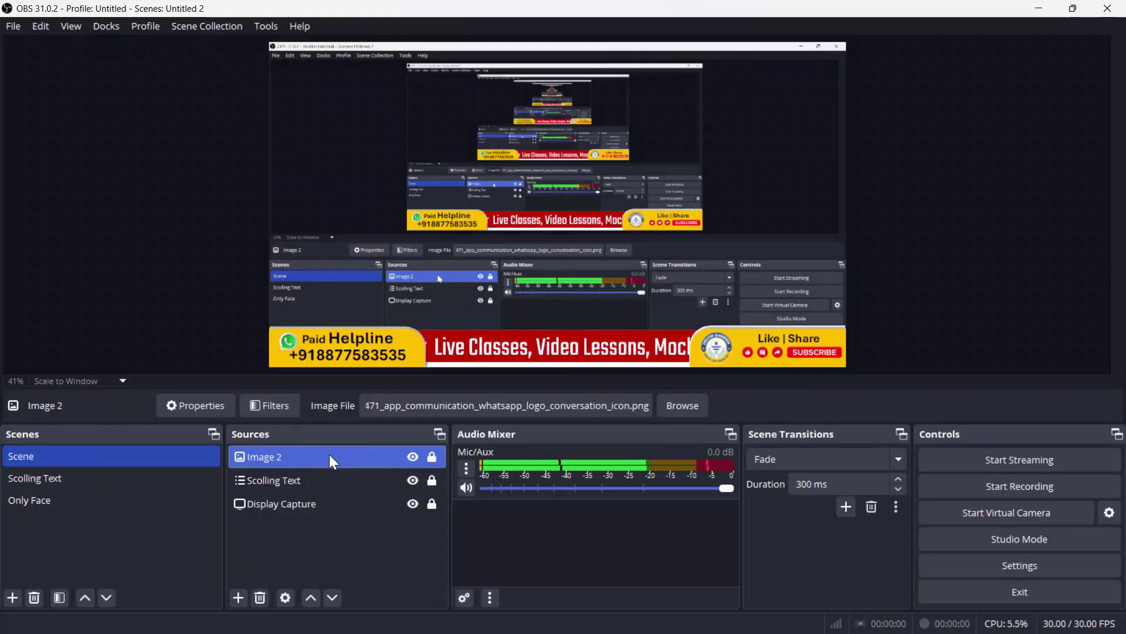
click(87, 480)
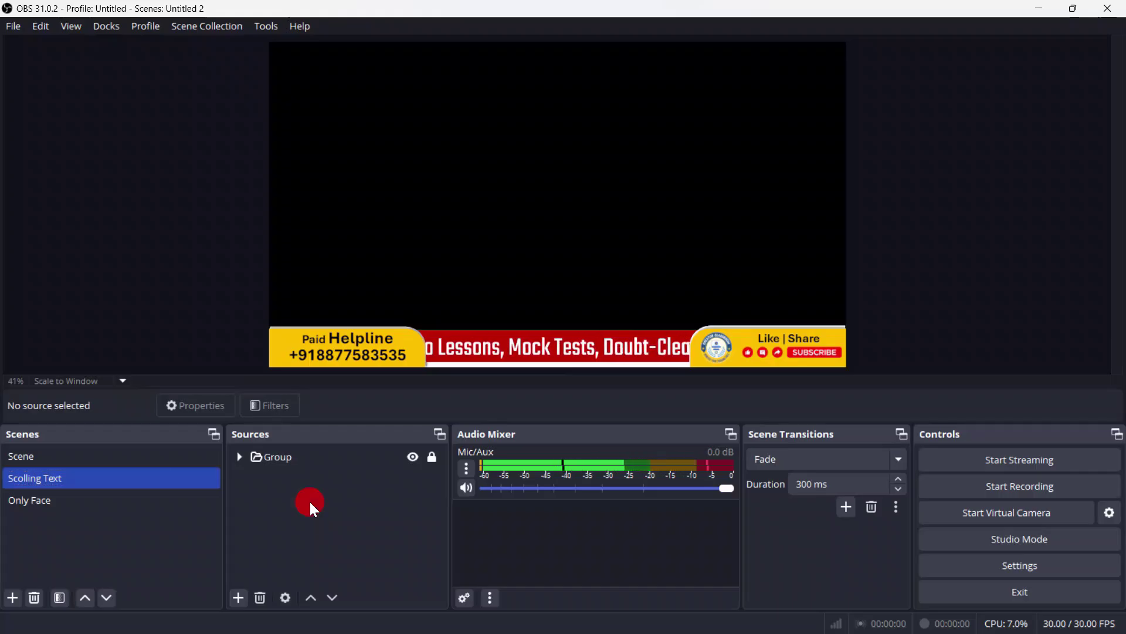
click(107, 456)
click(107, 475)
Step: Paste the WhatsApp logo as a reference in Scolling Text, lock it, and move it into Group
right_click(282, 498)
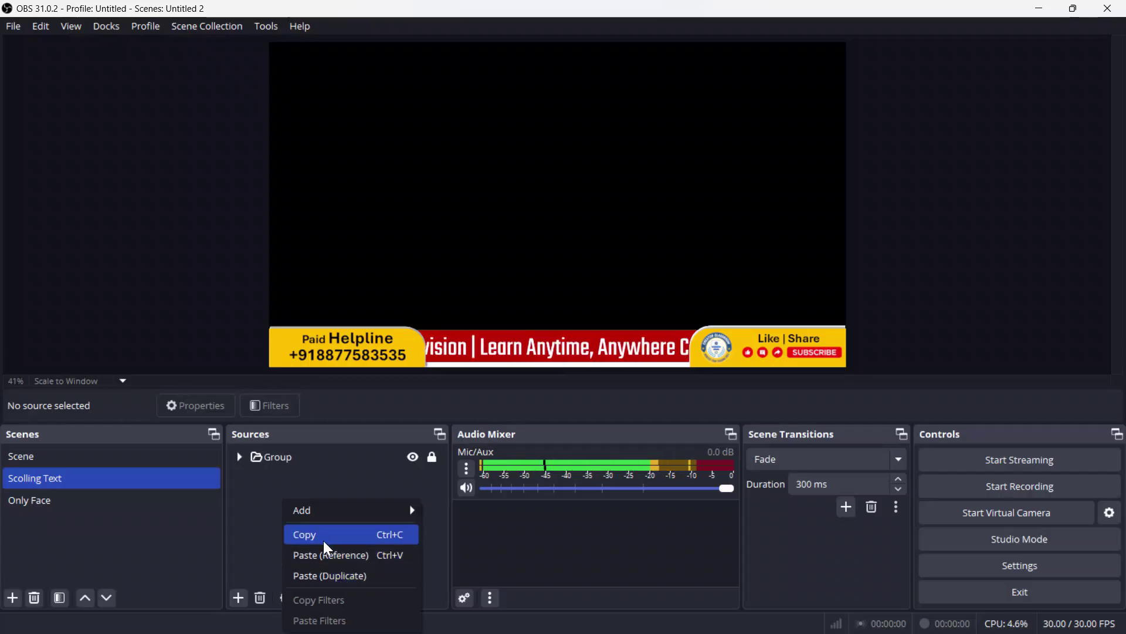
click(361, 559)
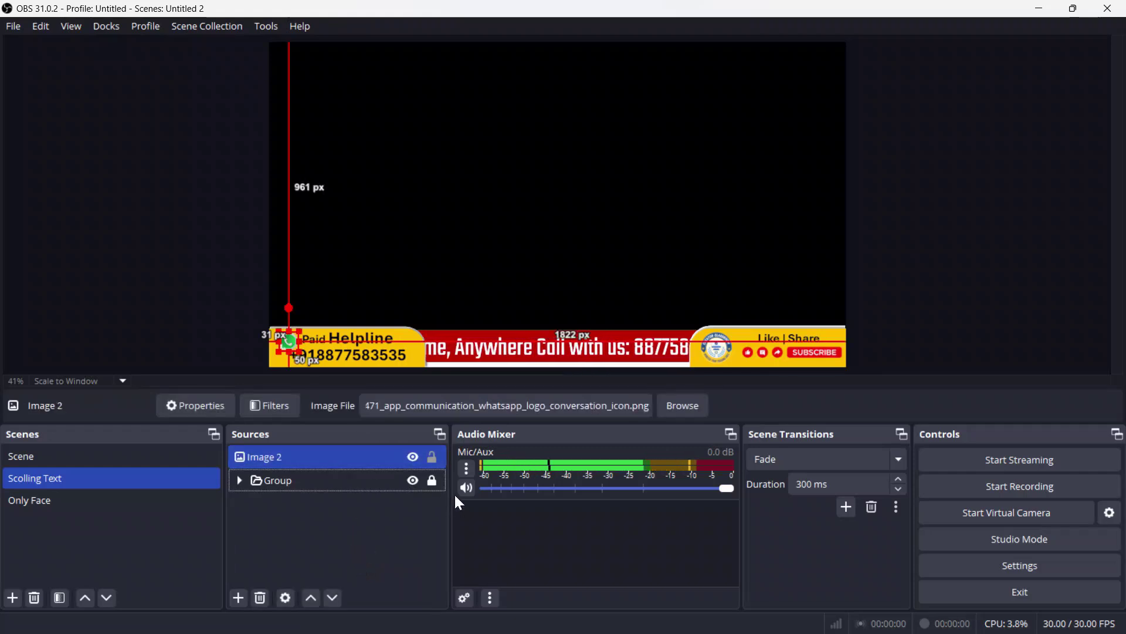
click(431, 459)
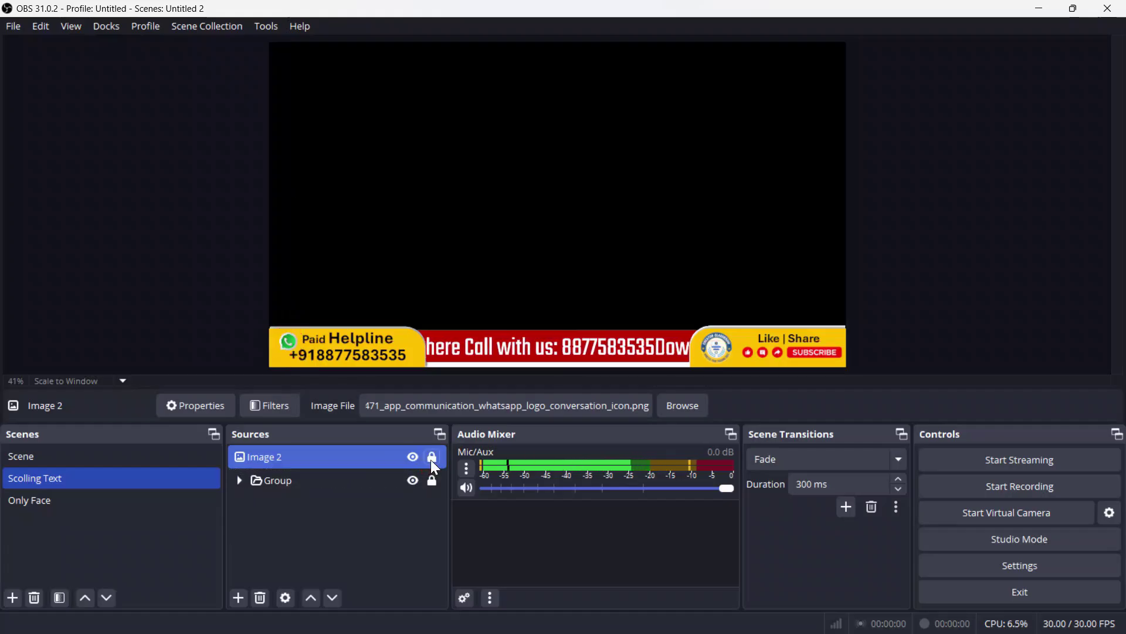
drag(301, 459, 304, 477)
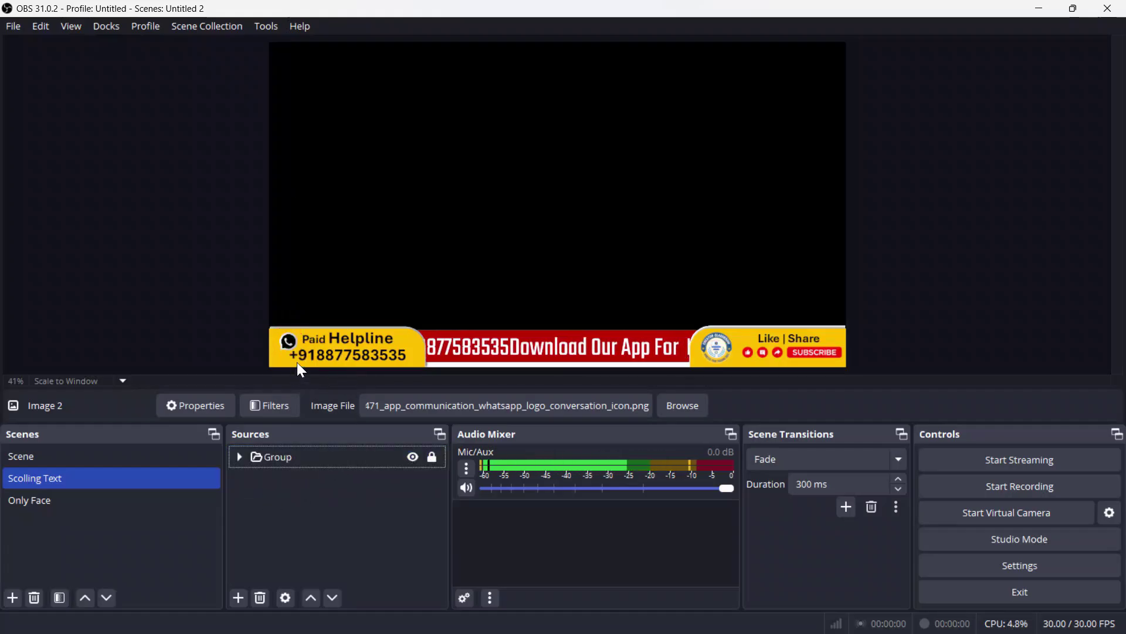
click(319, 579)
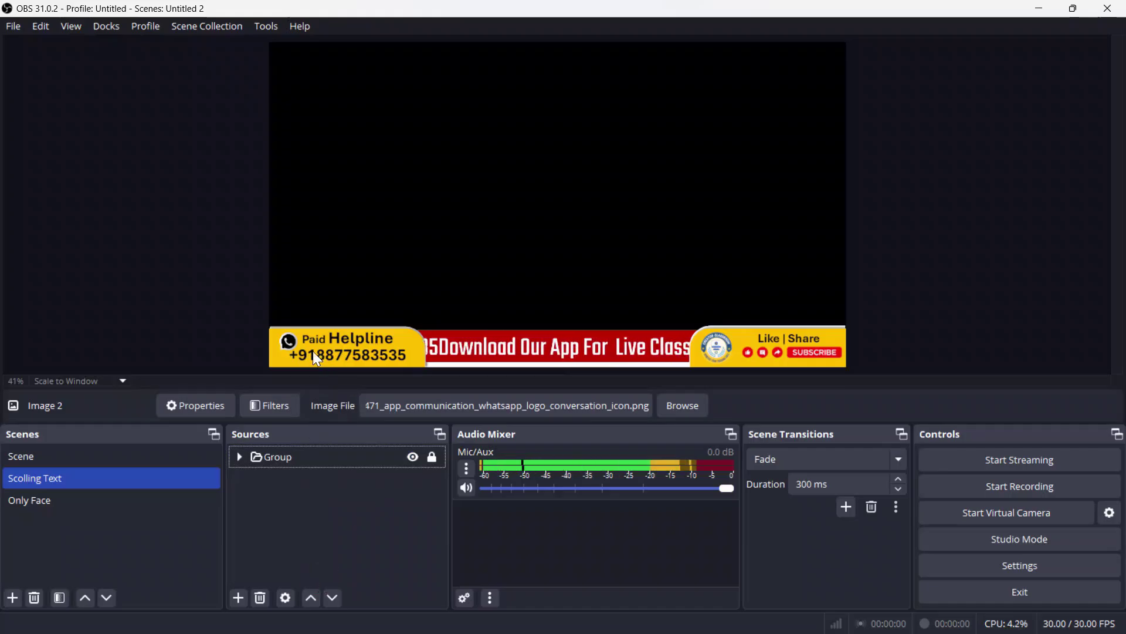
click(329, 546)
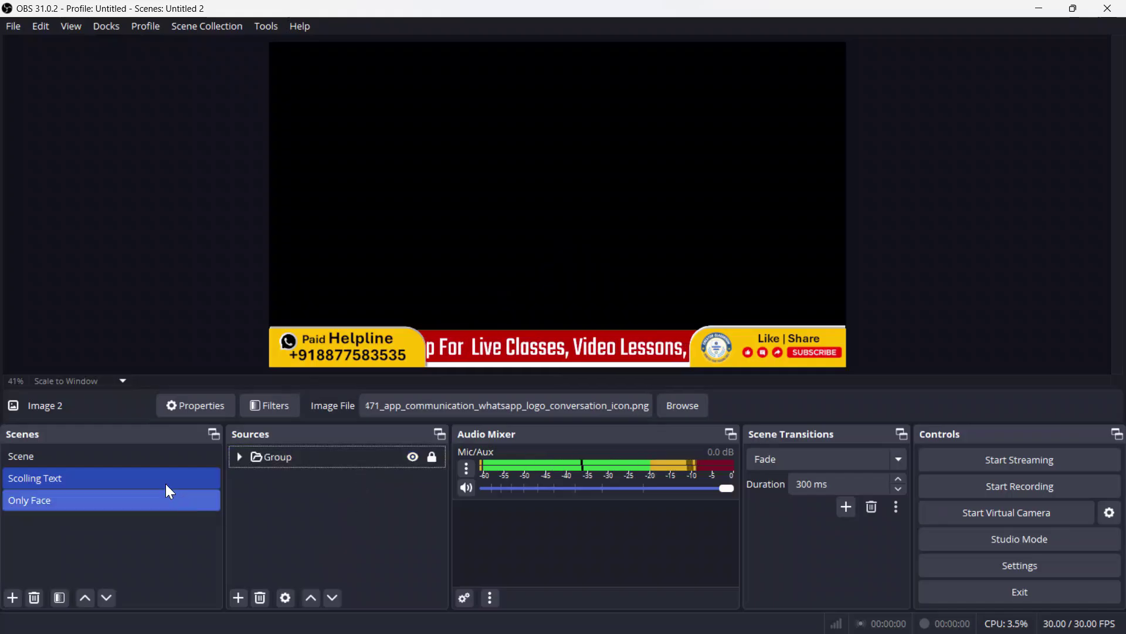
Step: Delete the separate Image 2 source from Scene, then review the scenes
click(143, 452)
click(323, 457)
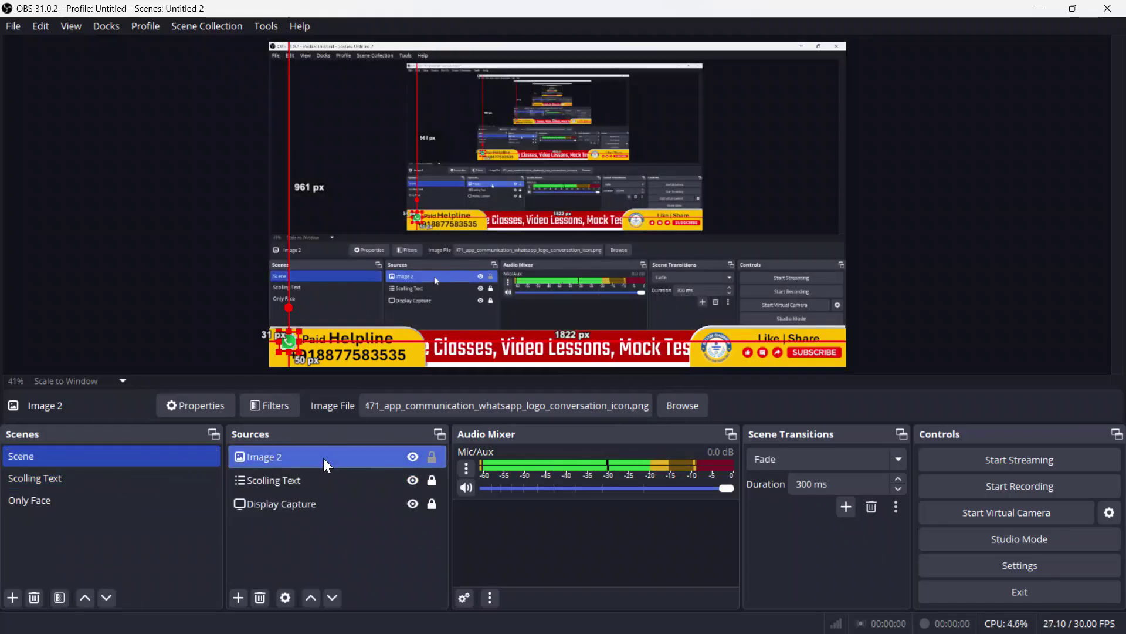
key(Delete)
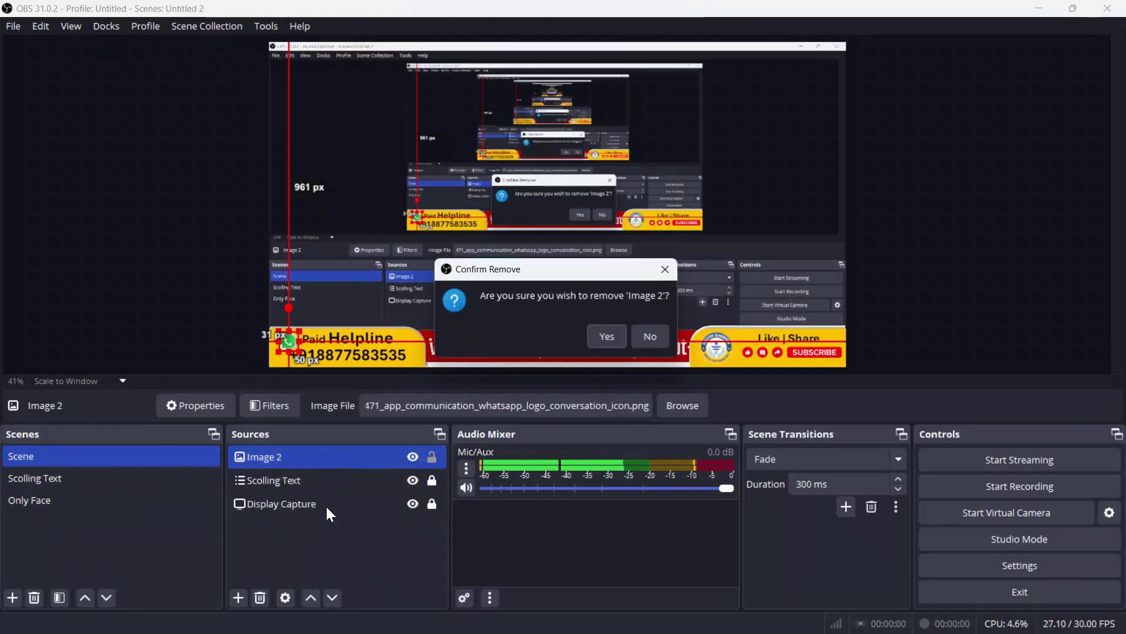
click(608, 337)
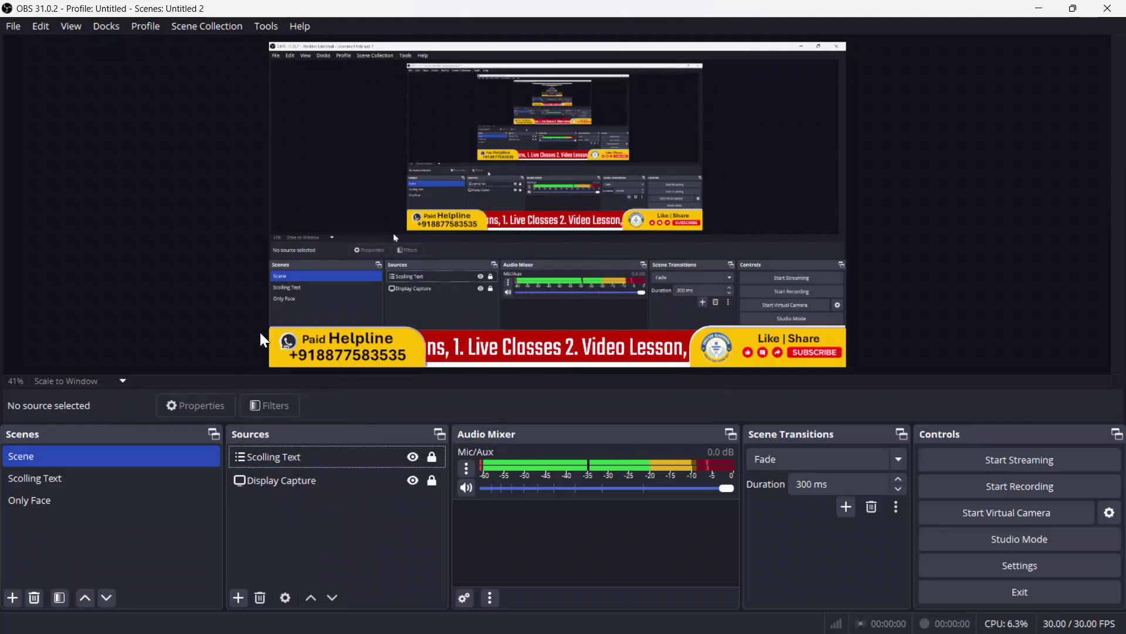
click(82, 478)
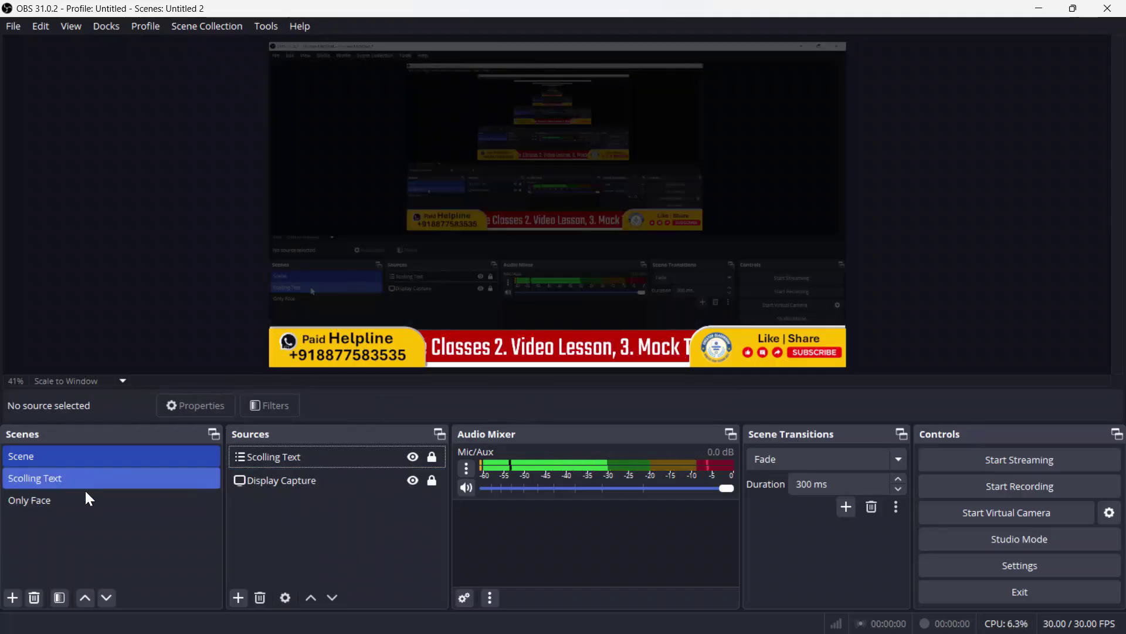
click(86, 499)
click(145, 457)
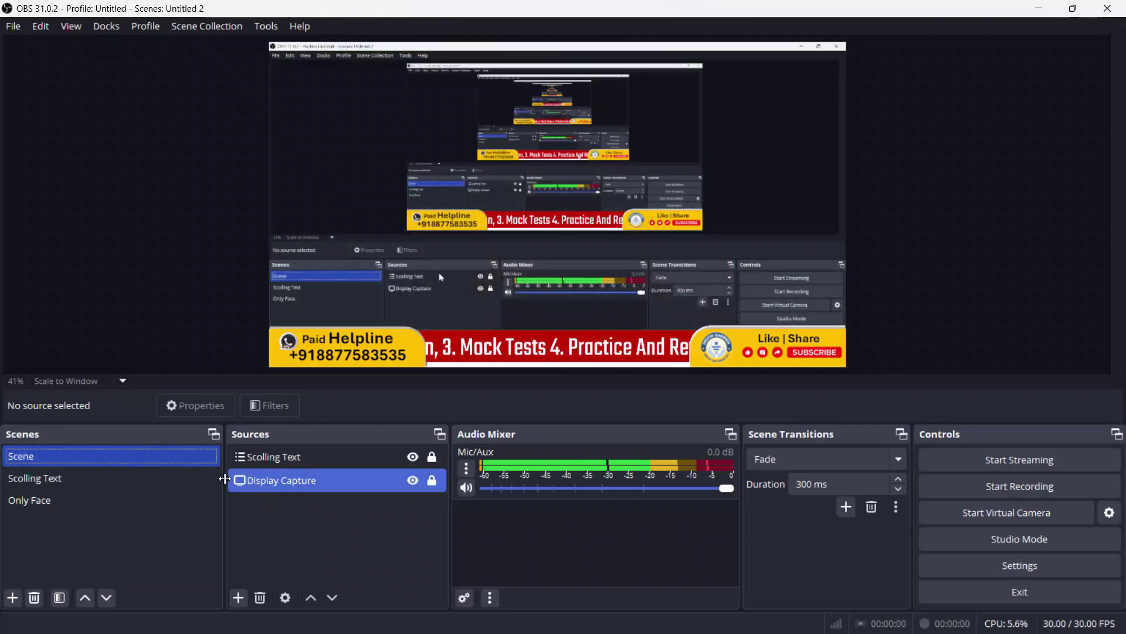
click(143, 476)
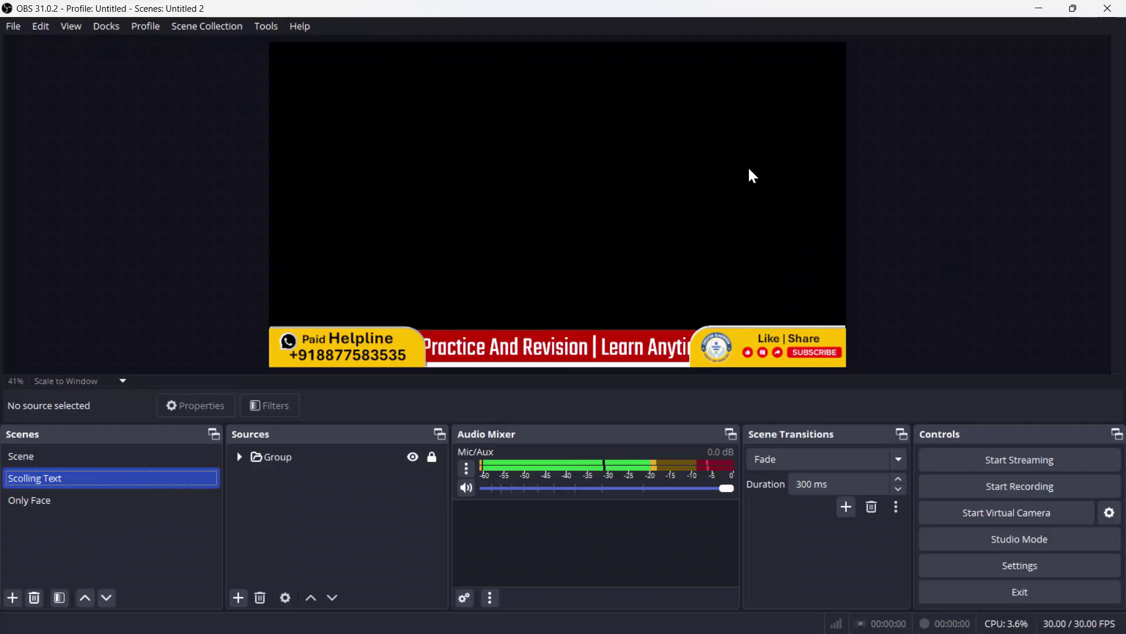
Step: Create a new scene named 'PPT and Face'
click(12, 598)
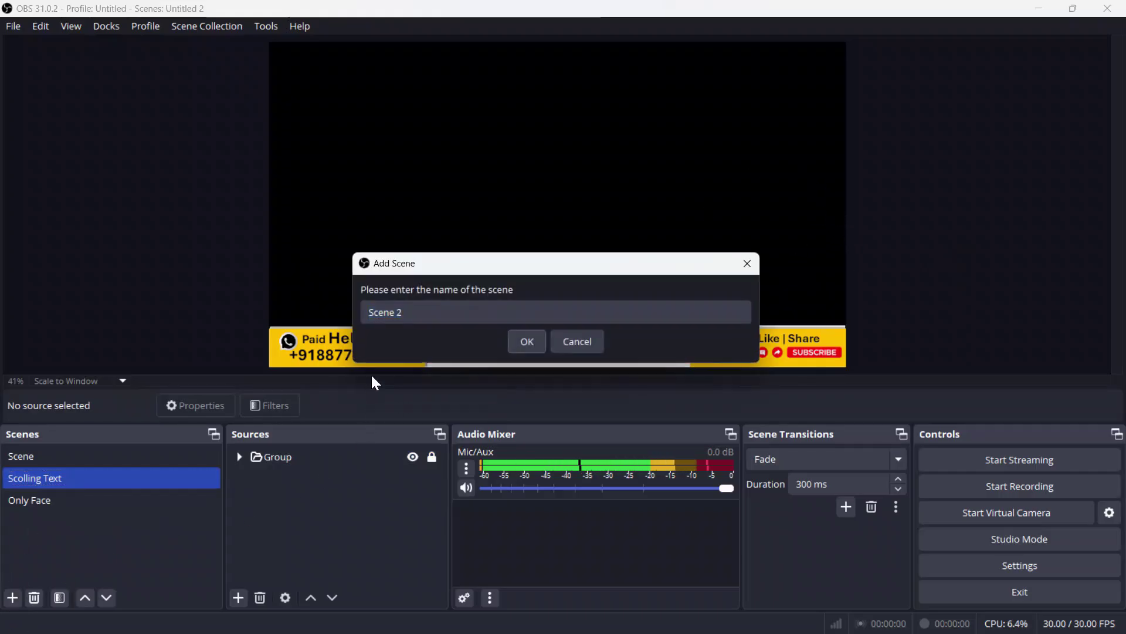
drag(448, 311, 320, 317)
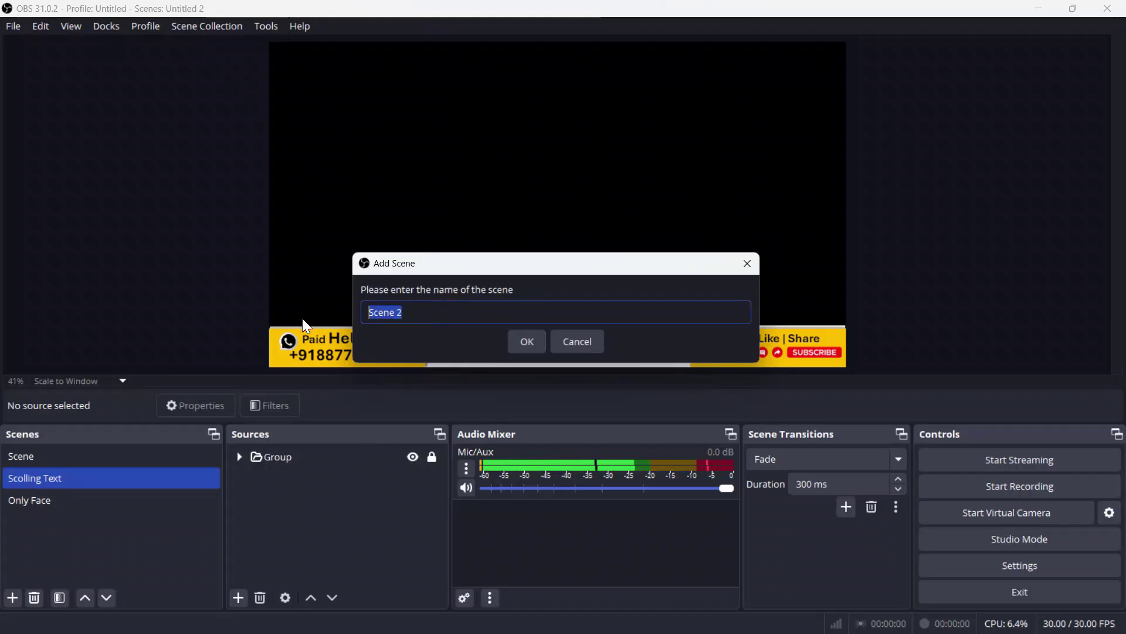
text(PPT)
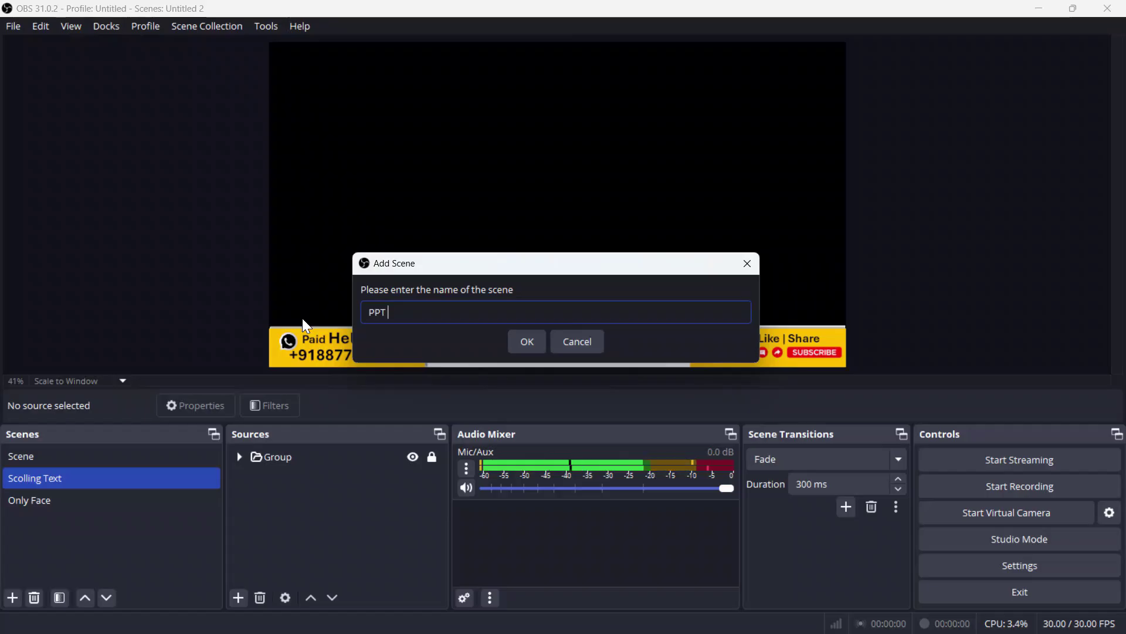
text( and)
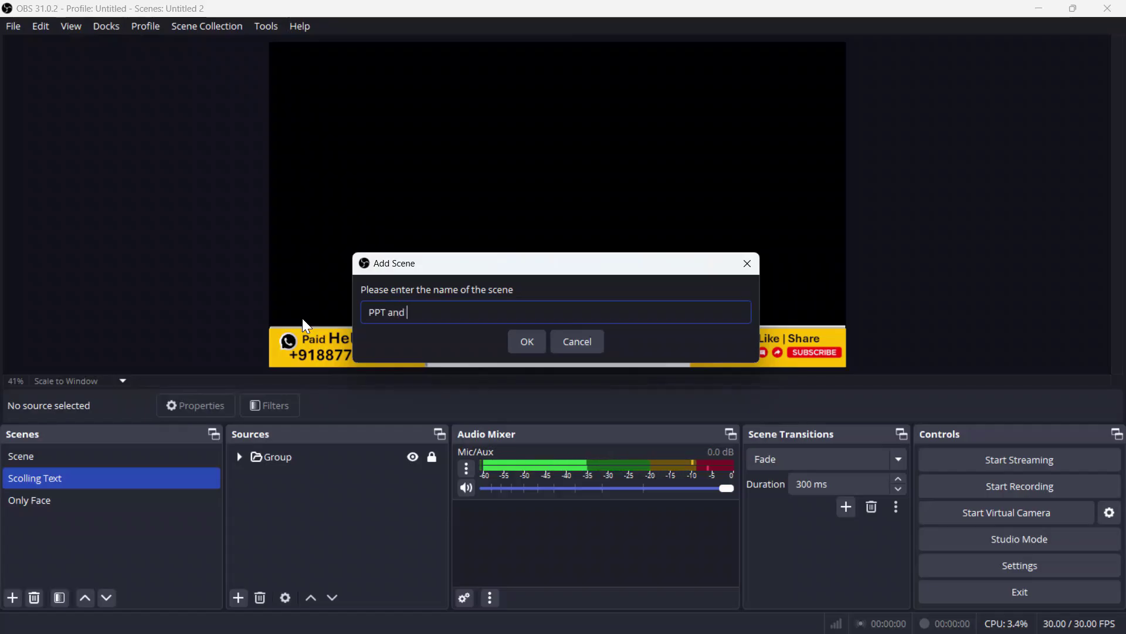
text( Face)
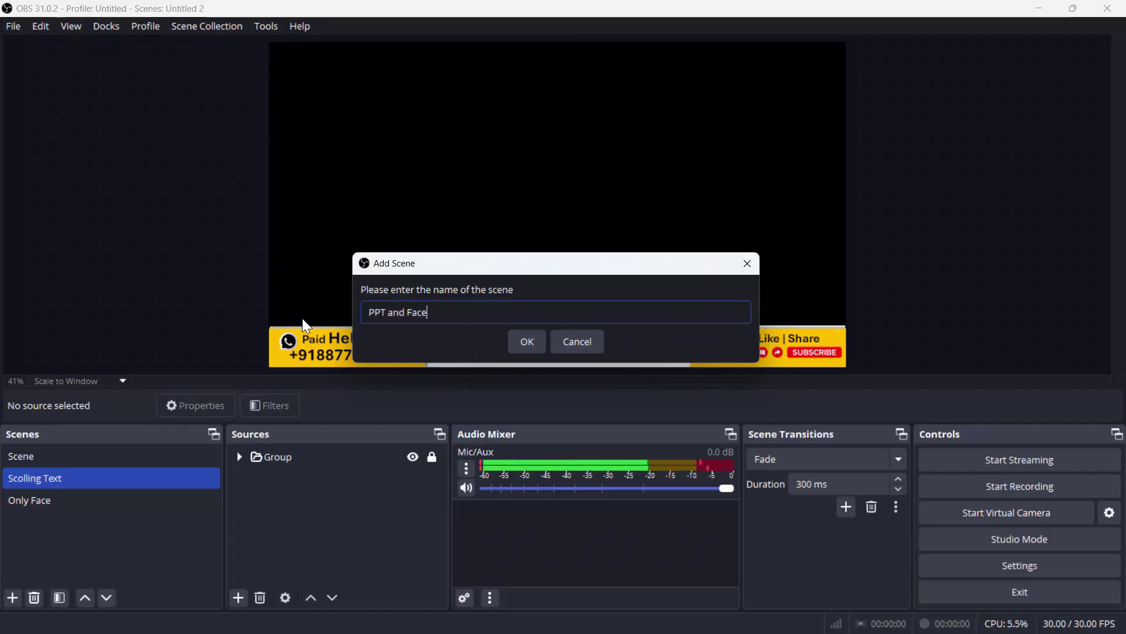
click(522, 347)
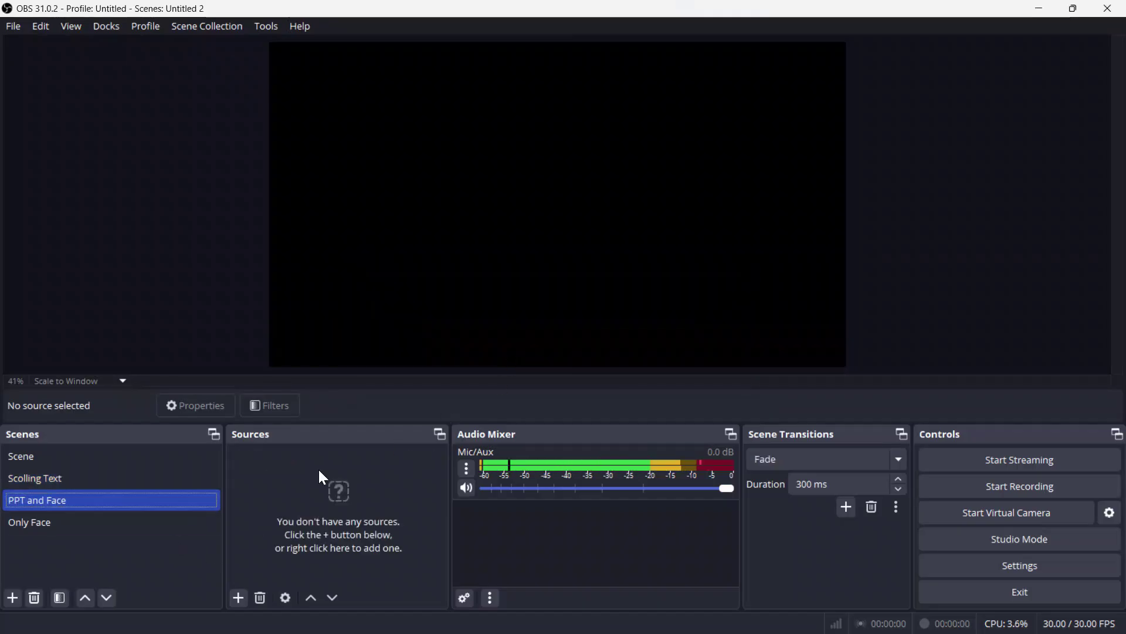
Step: Add the existing Only Face scene as a source in PPT and Face
click(239, 599)
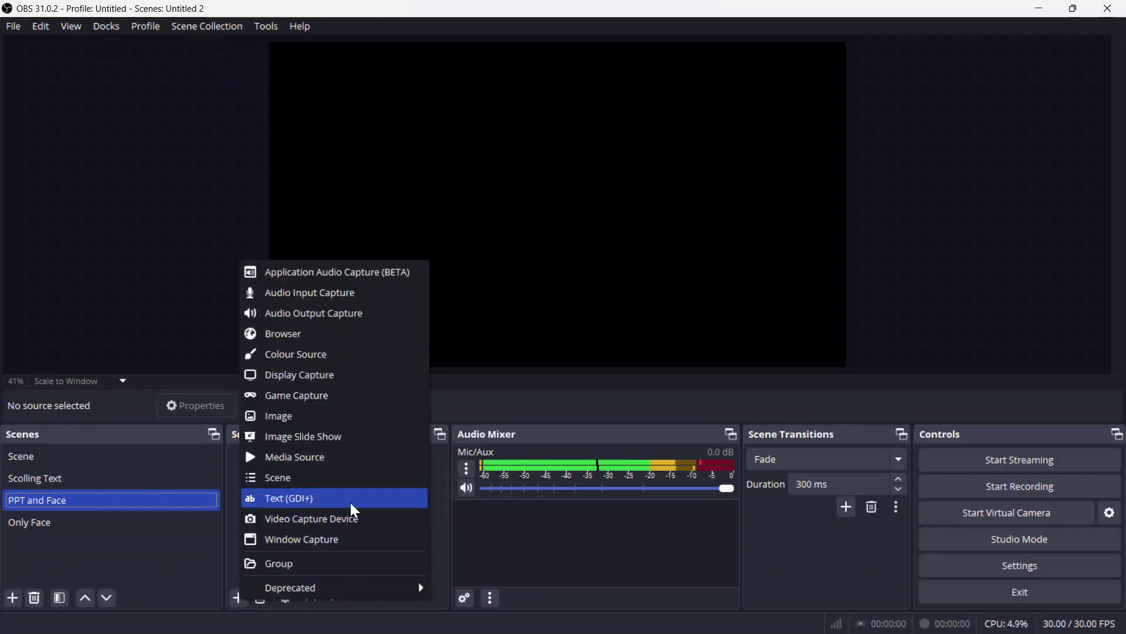
click(280, 478)
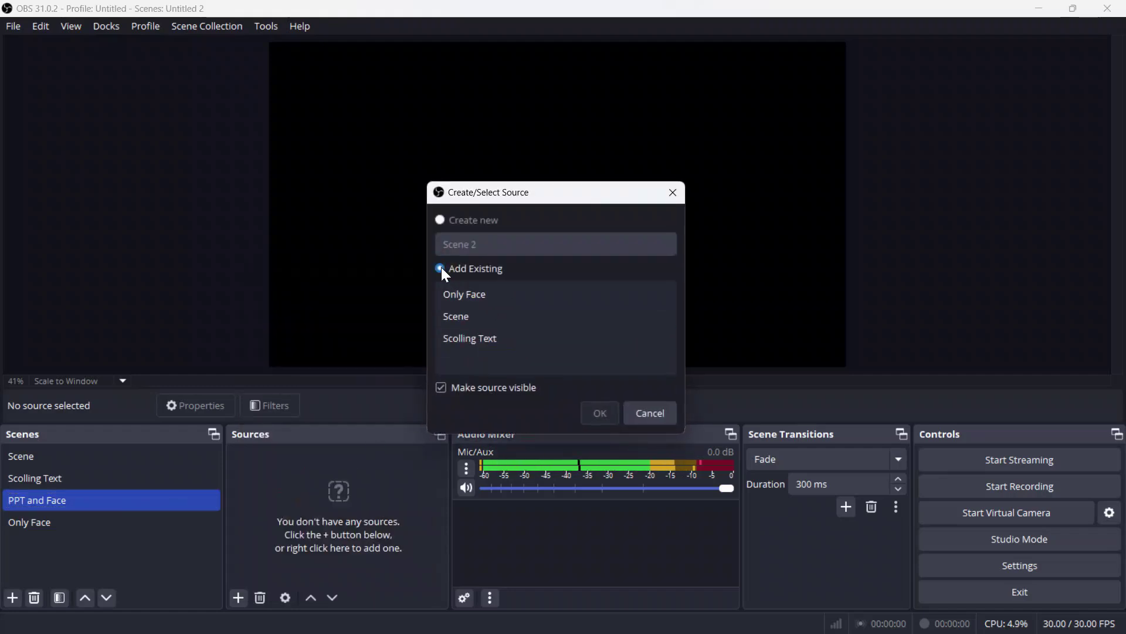
click(585, 333)
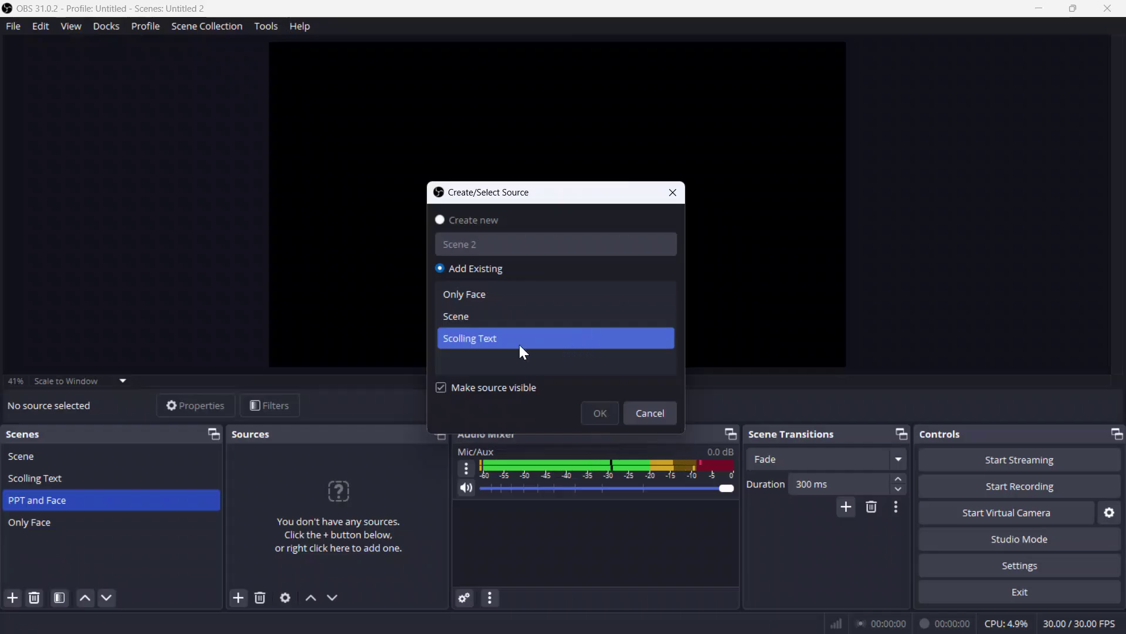
click(491, 320)
click(494, 295)
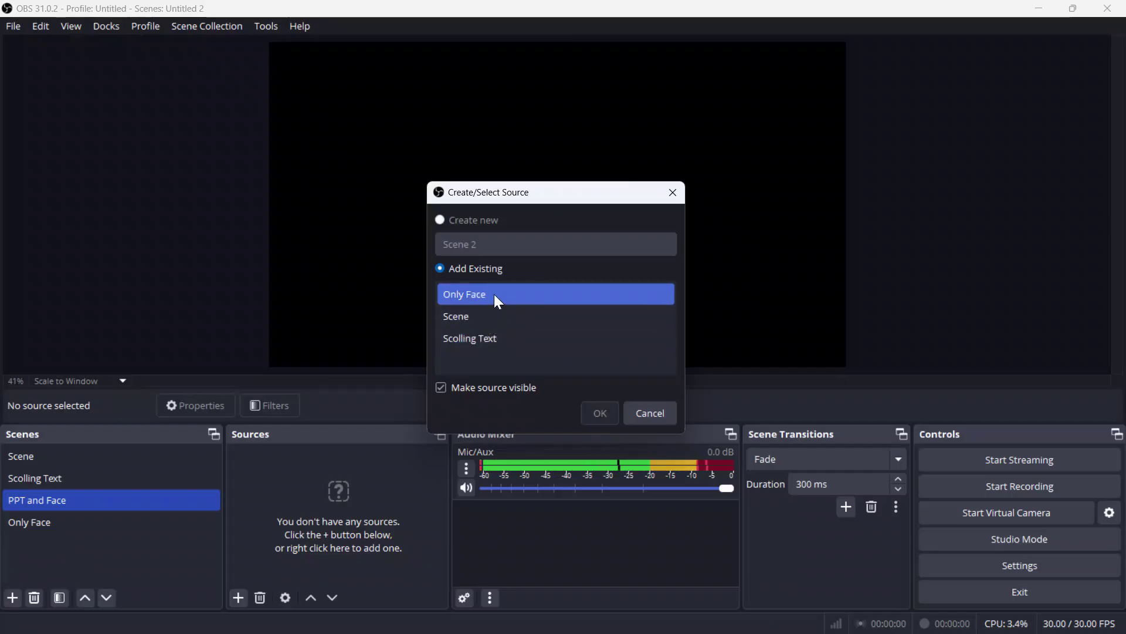
click(598, 413)
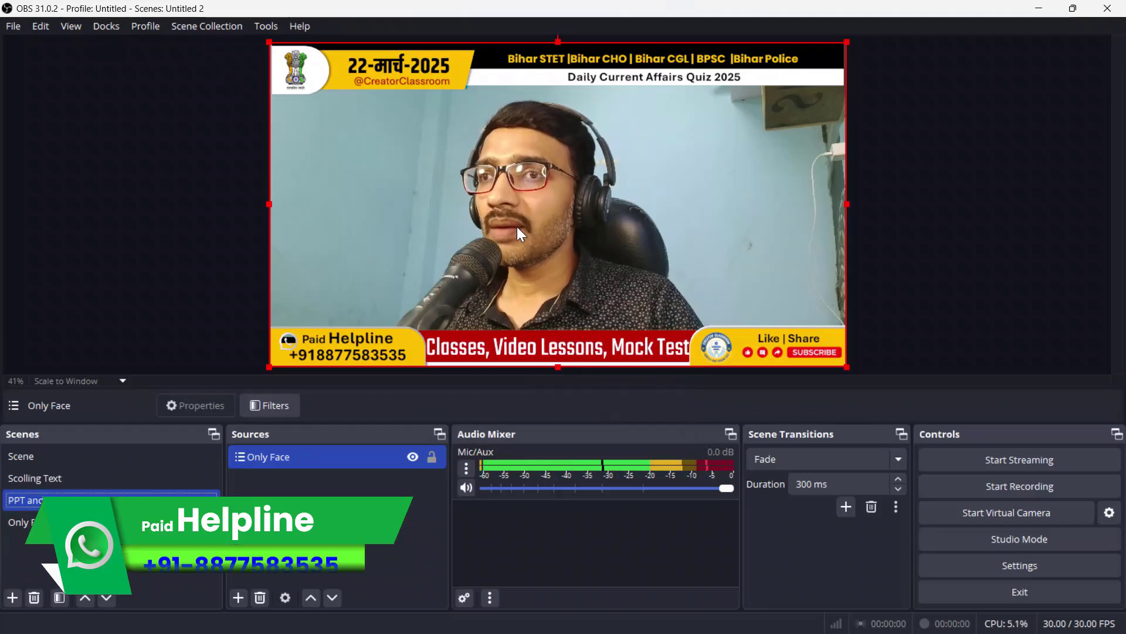
click(308, 456)
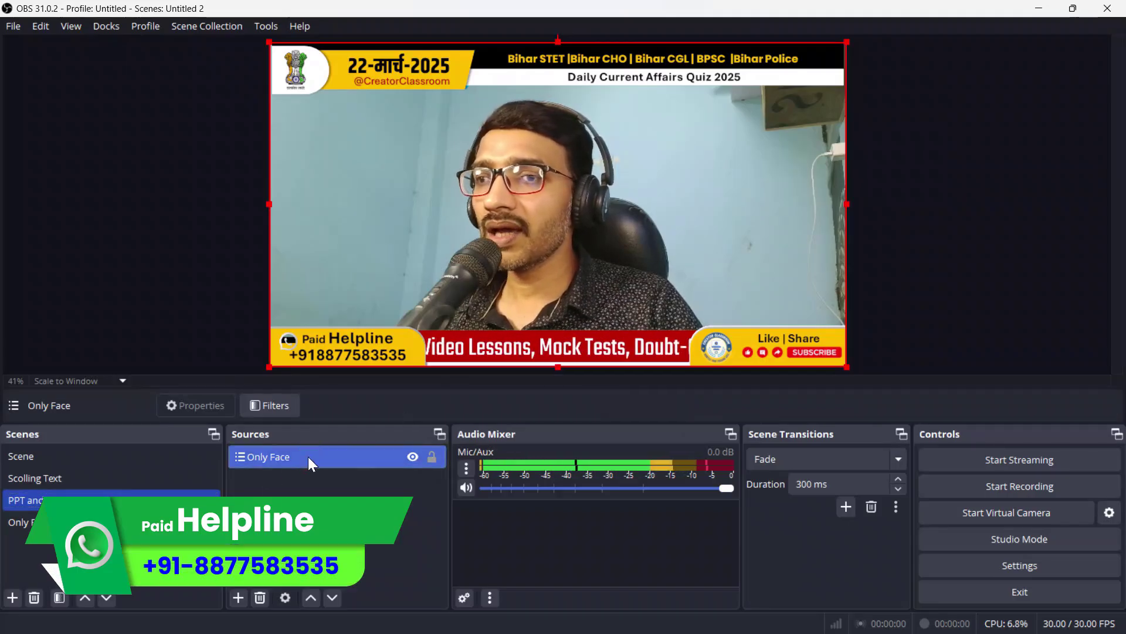
Step: Replace the Only Face source with the existing Face video capture device
key(Delete)
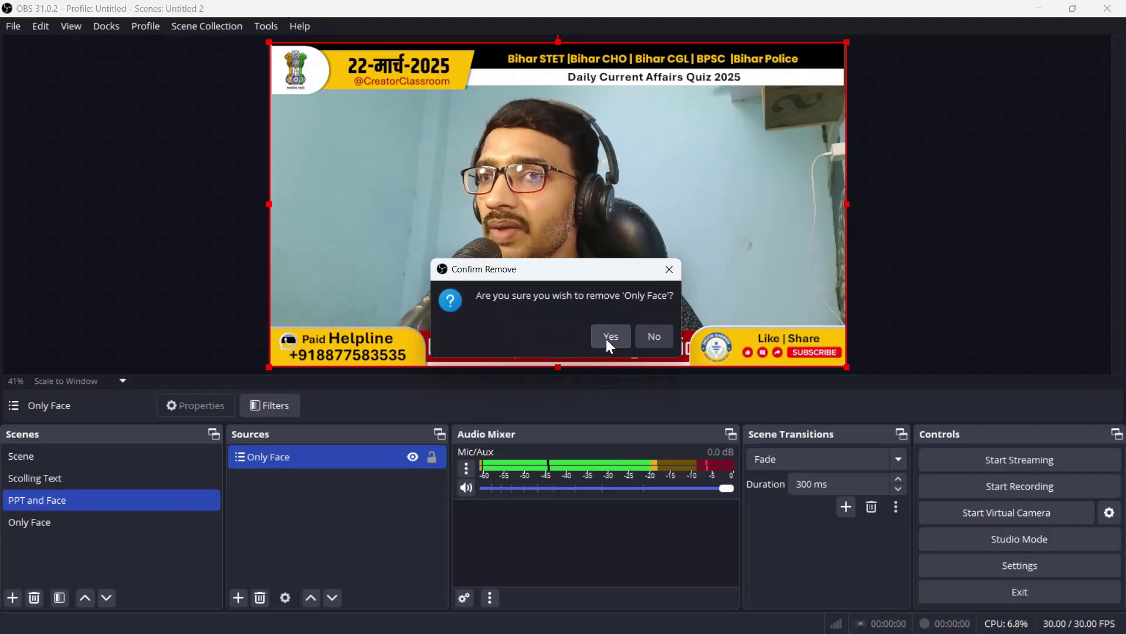
click(610, 336)
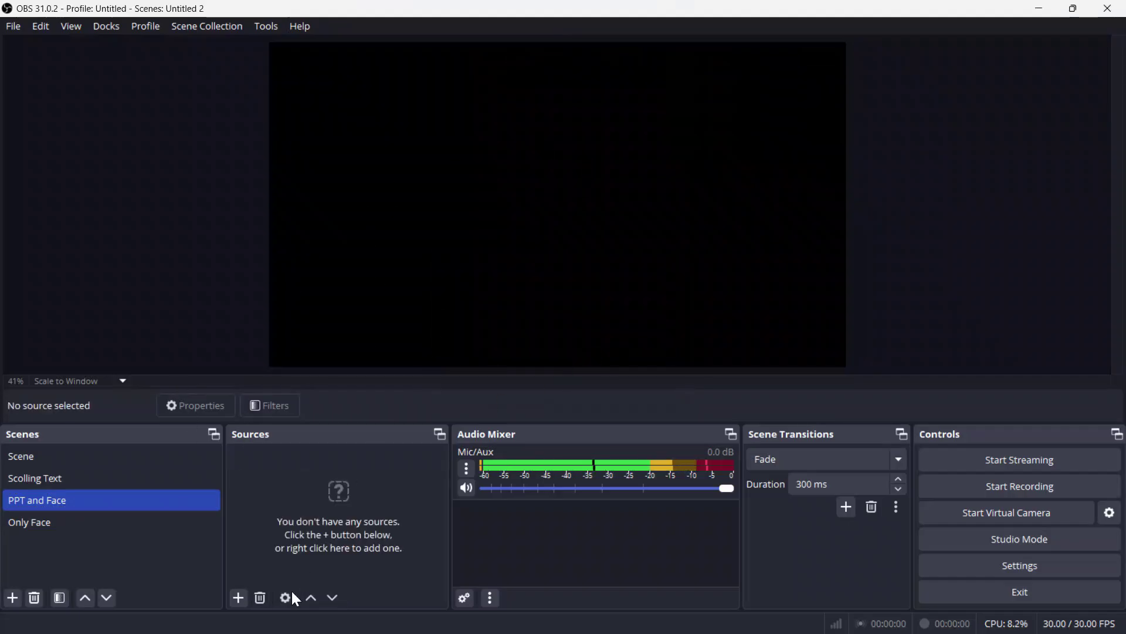
click(240, 597)
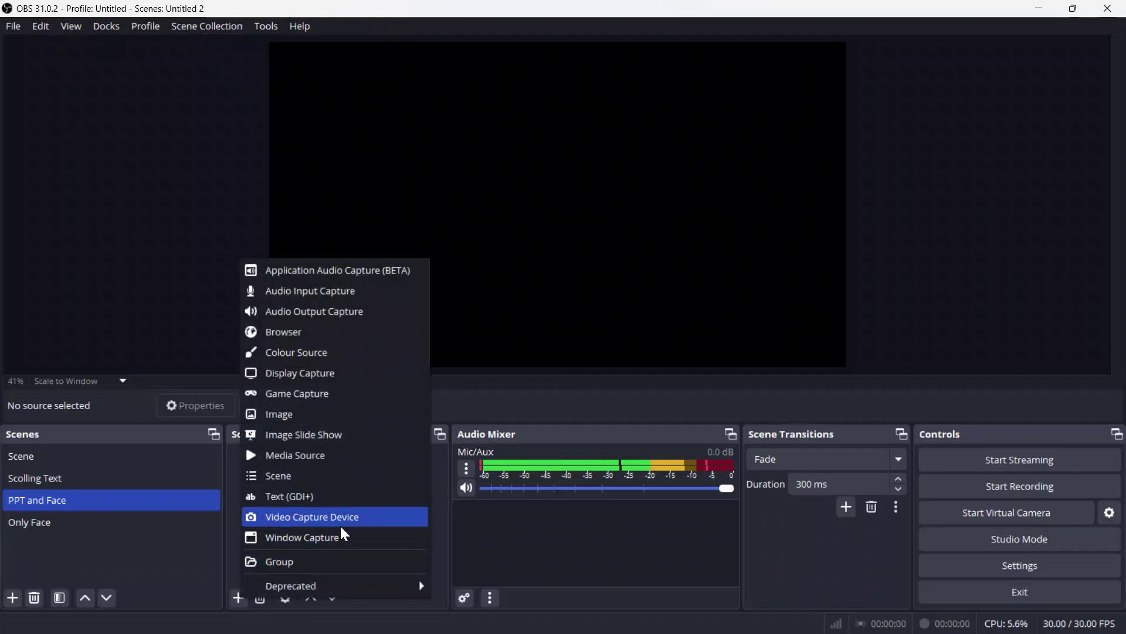
click(311, 517)
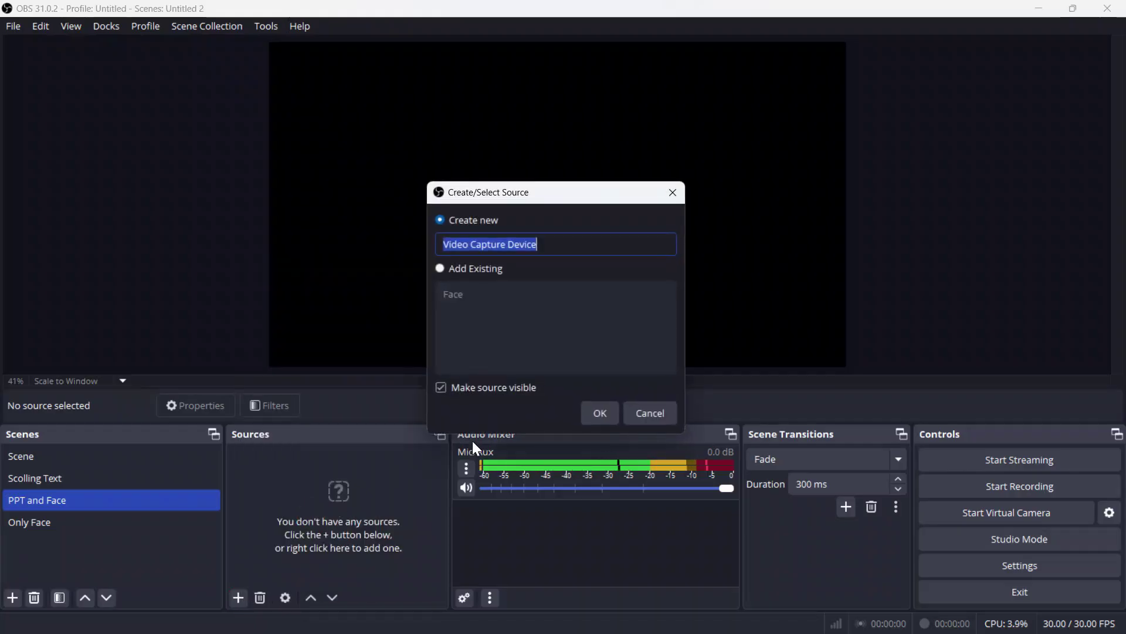
click(444, 268)
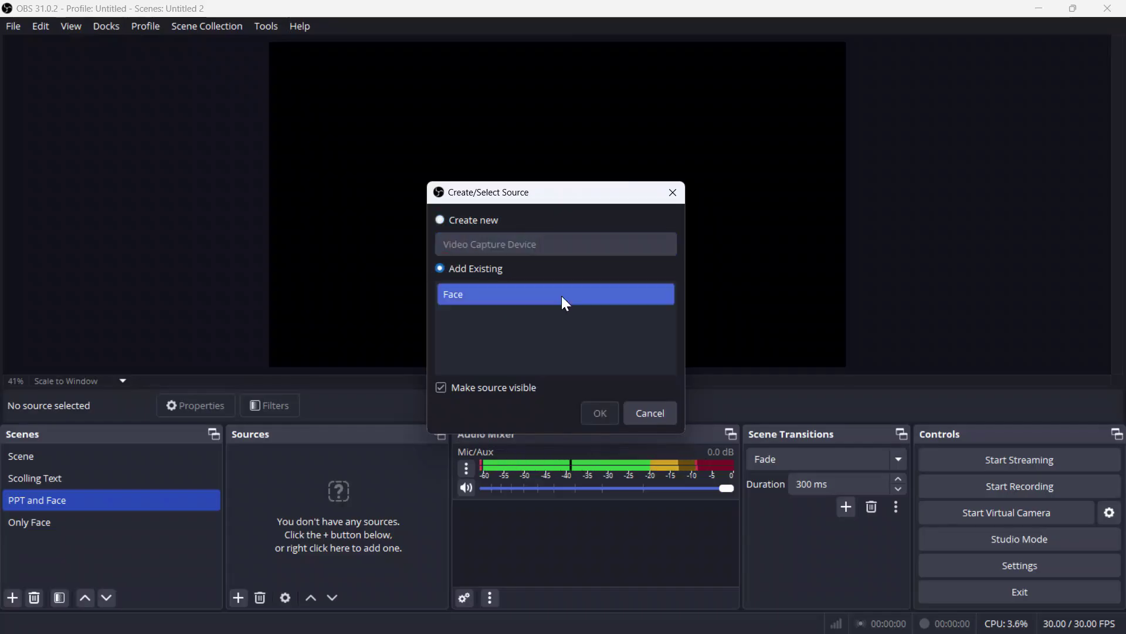
click(473, 296)
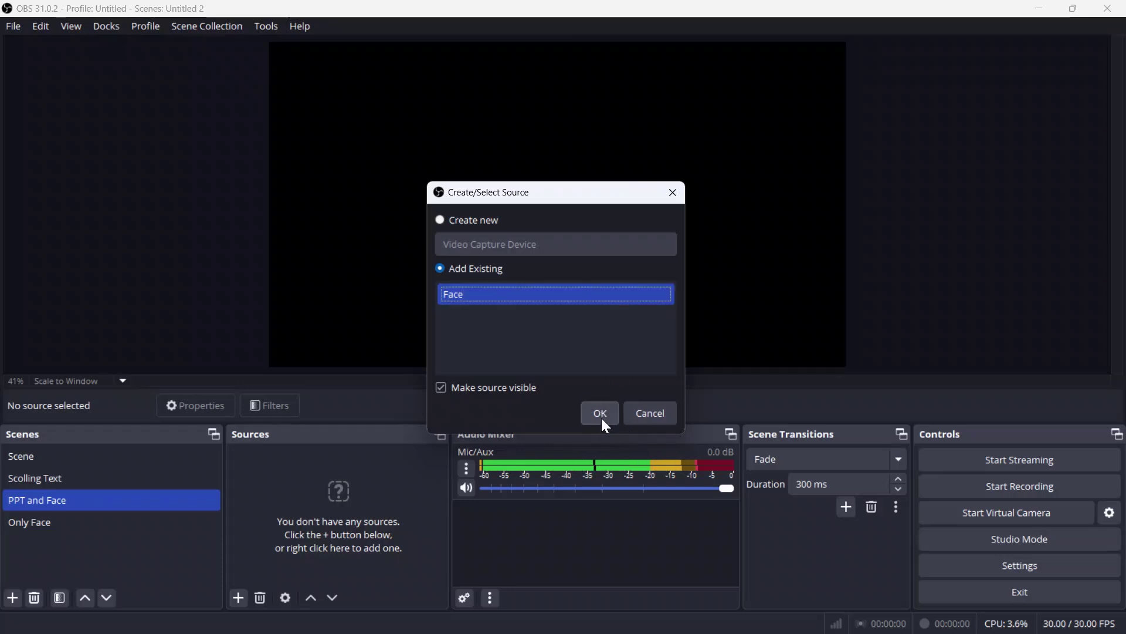
click(600, 414)
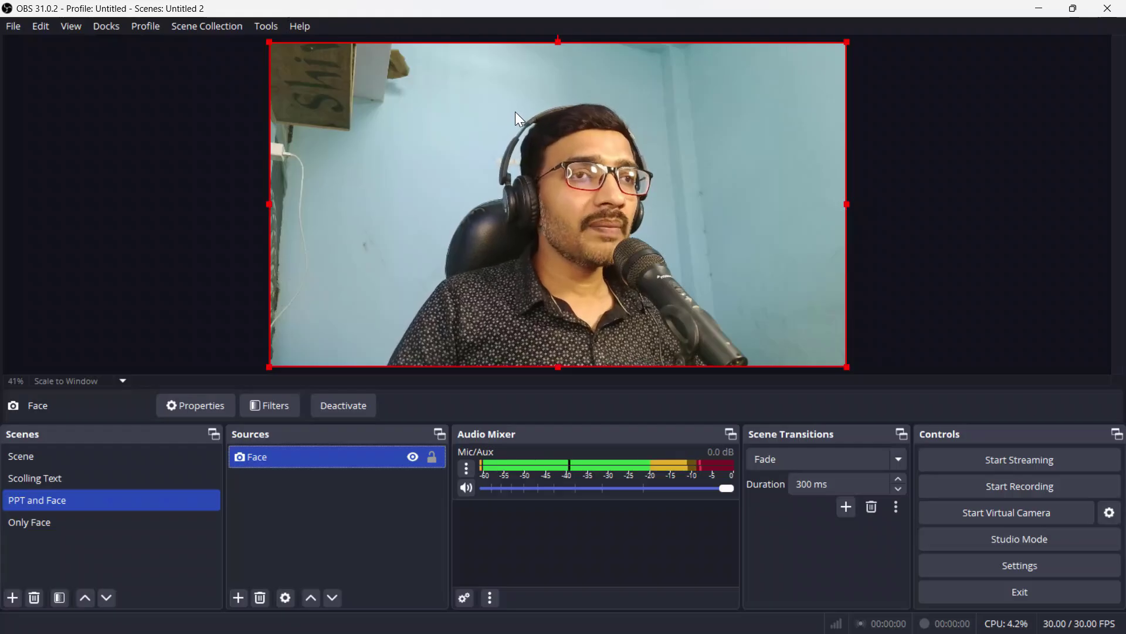
Step: Flip the Face webcam horizontally via Transform > Flip Horizontal
right_click(435, 183)
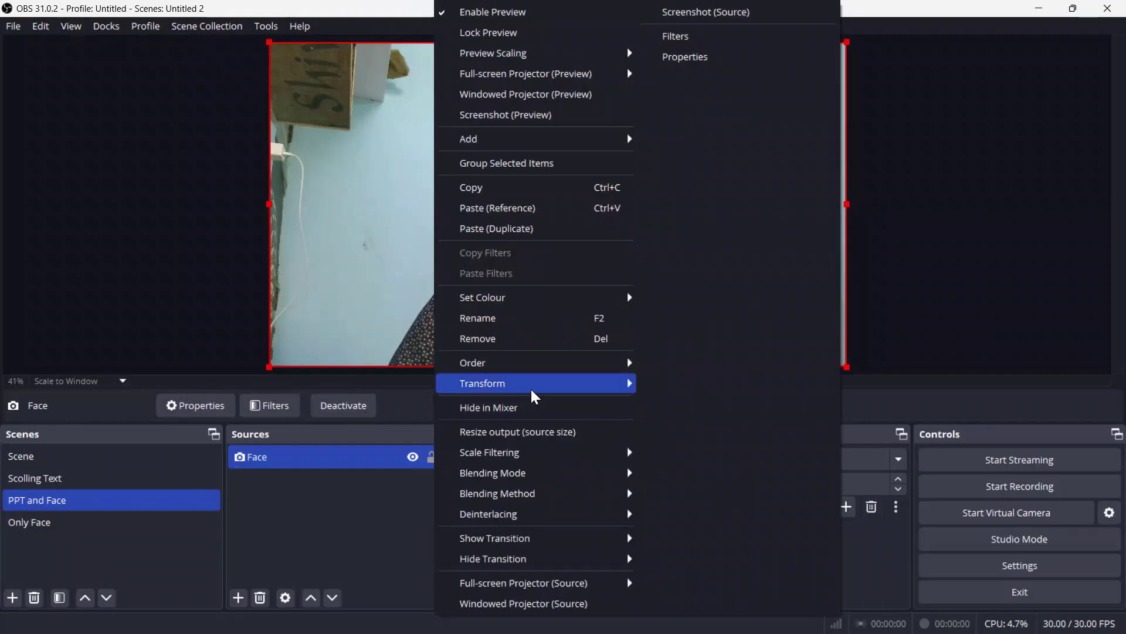
mouse_move(606, 397)
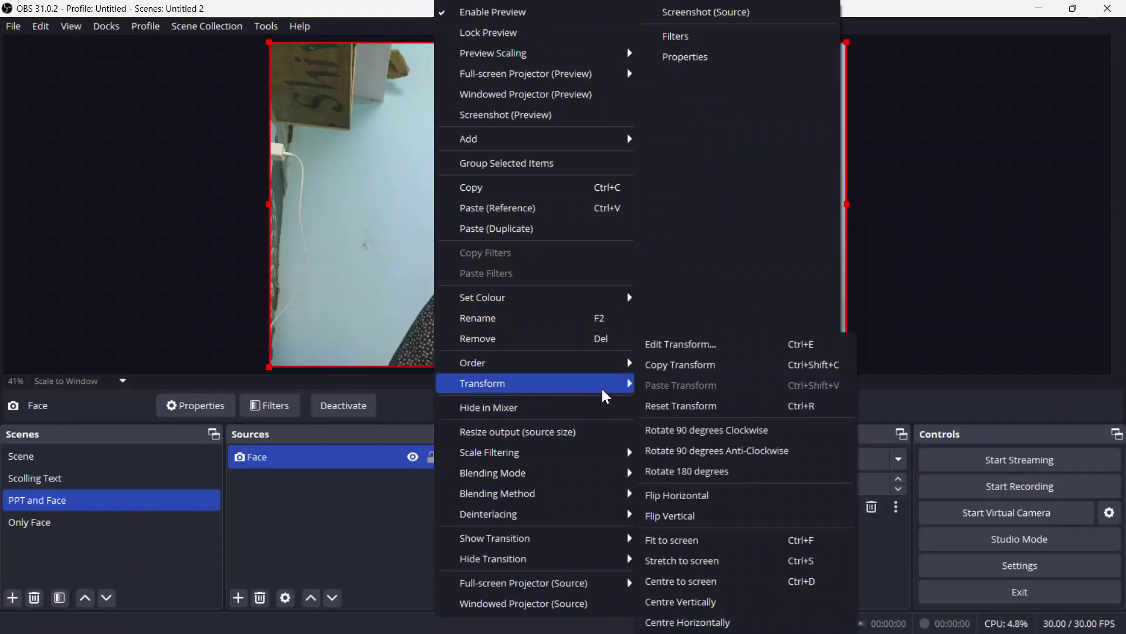
click(745, 497)
click(355, 510)
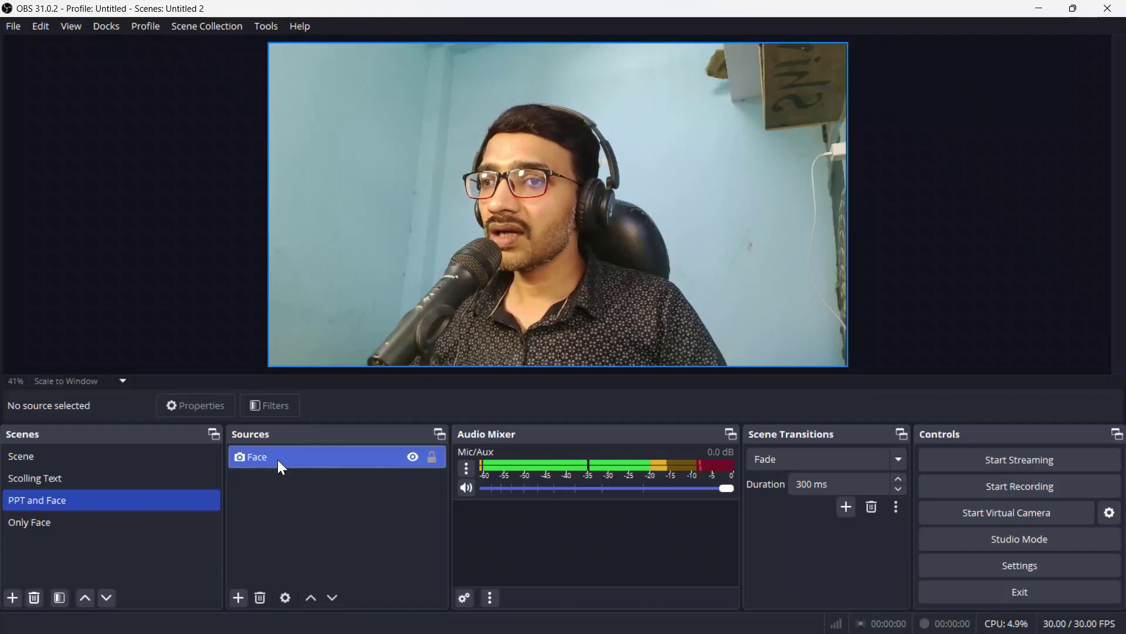
click(327, 459)
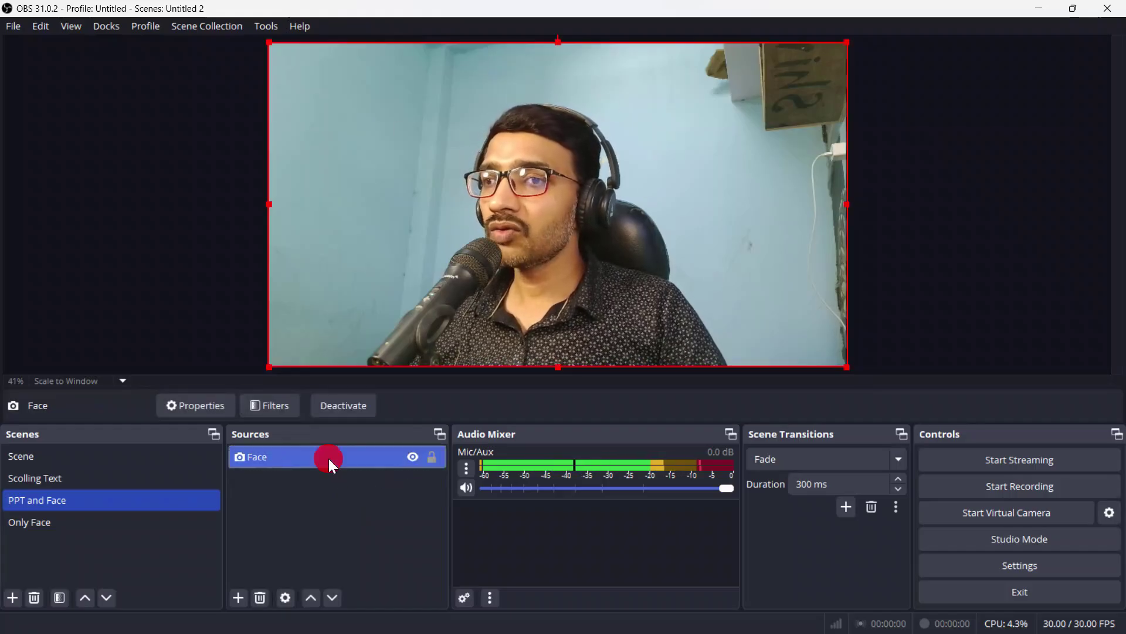
Step: Add an Image Mask/Blend filter to the Face source
click(274, 407)
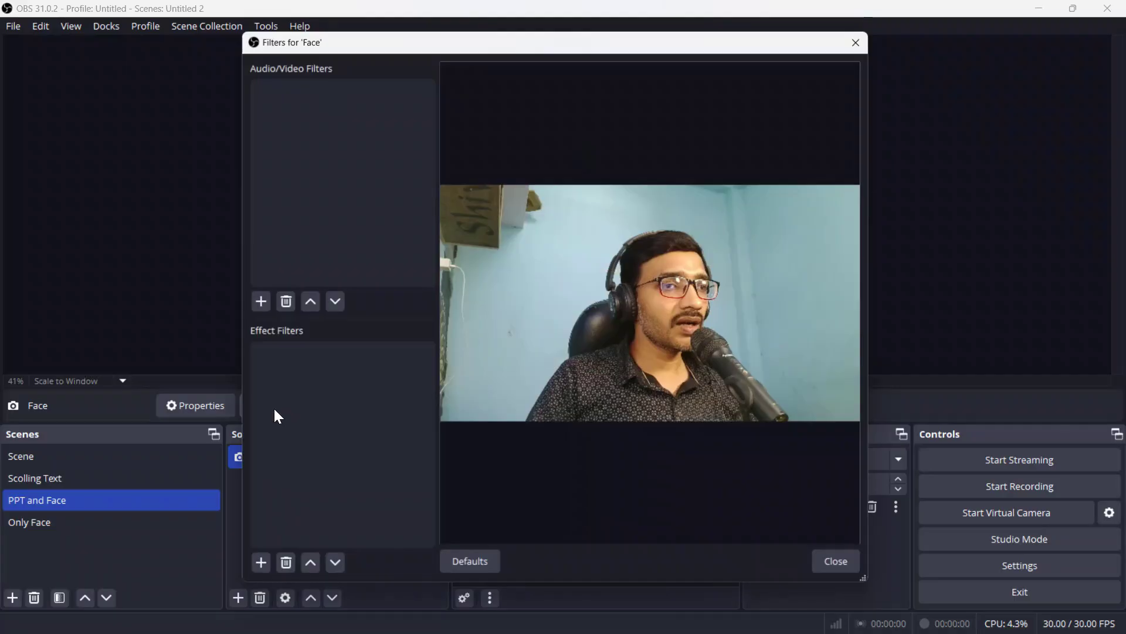
click(264, 563)
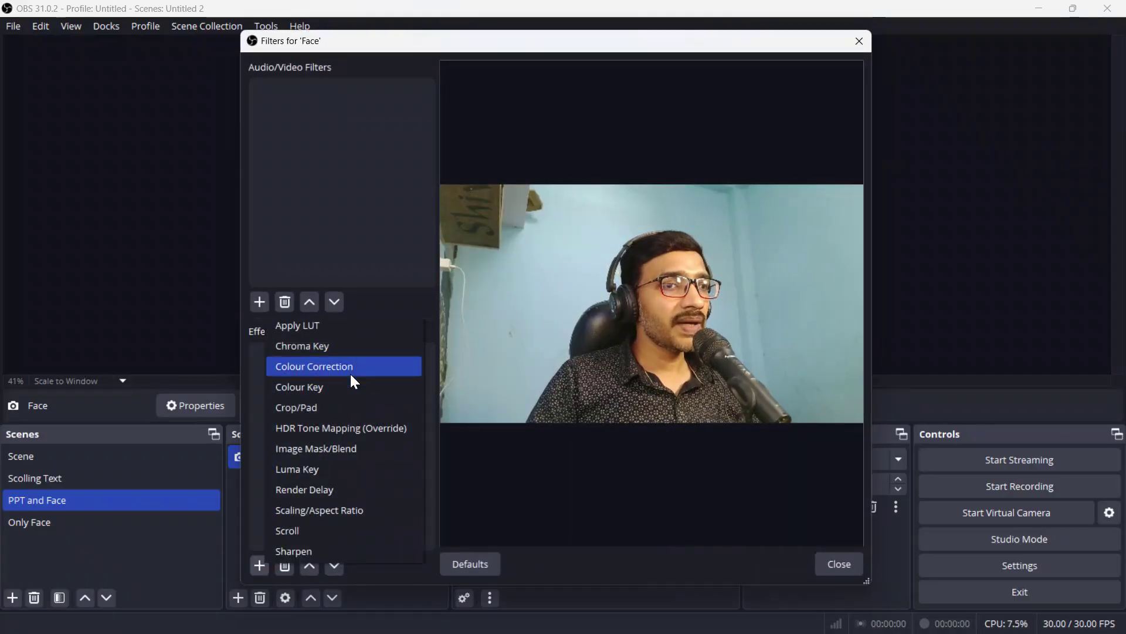
click(329, 449)
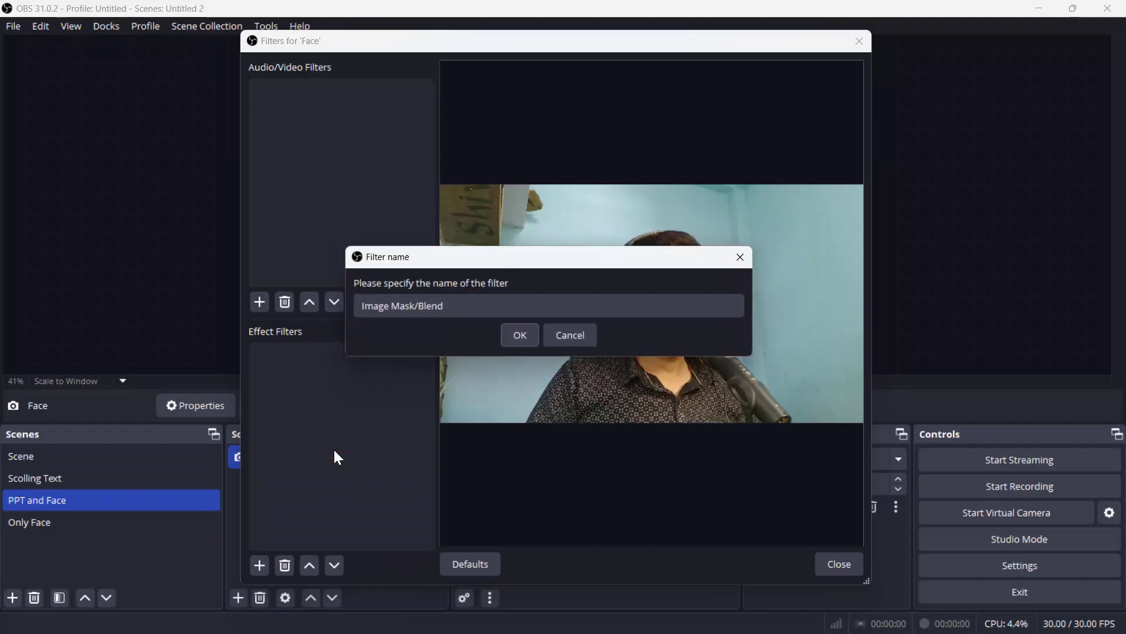
click(519, 336)
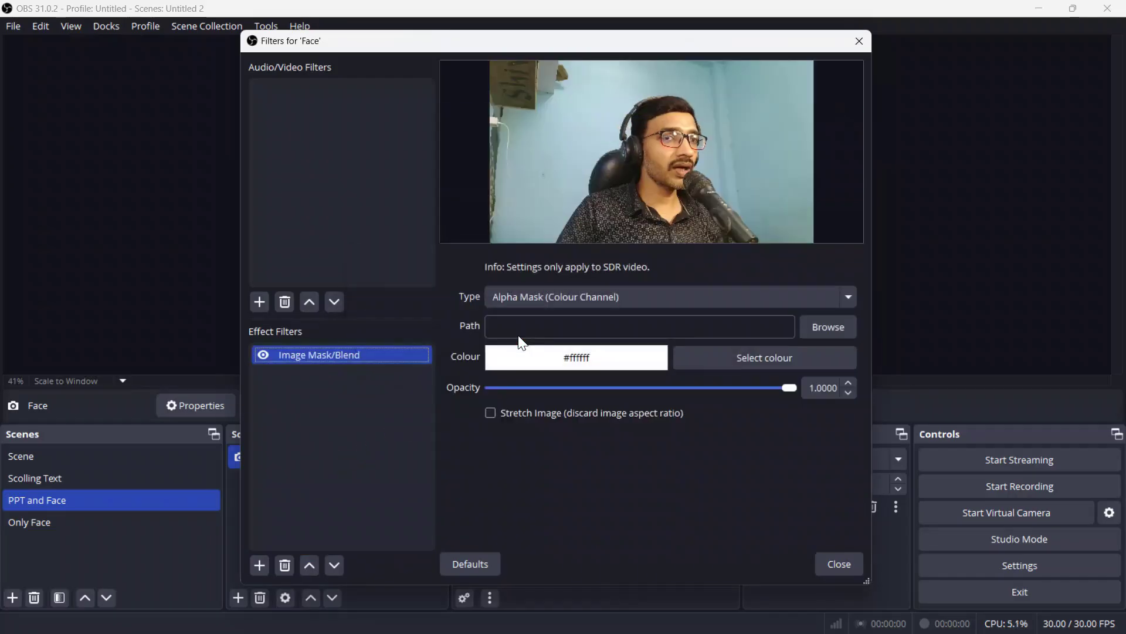
Step: Set the mask image to Image Mask.png from C: > Image Mask > Frame Mask
click(825, 330)
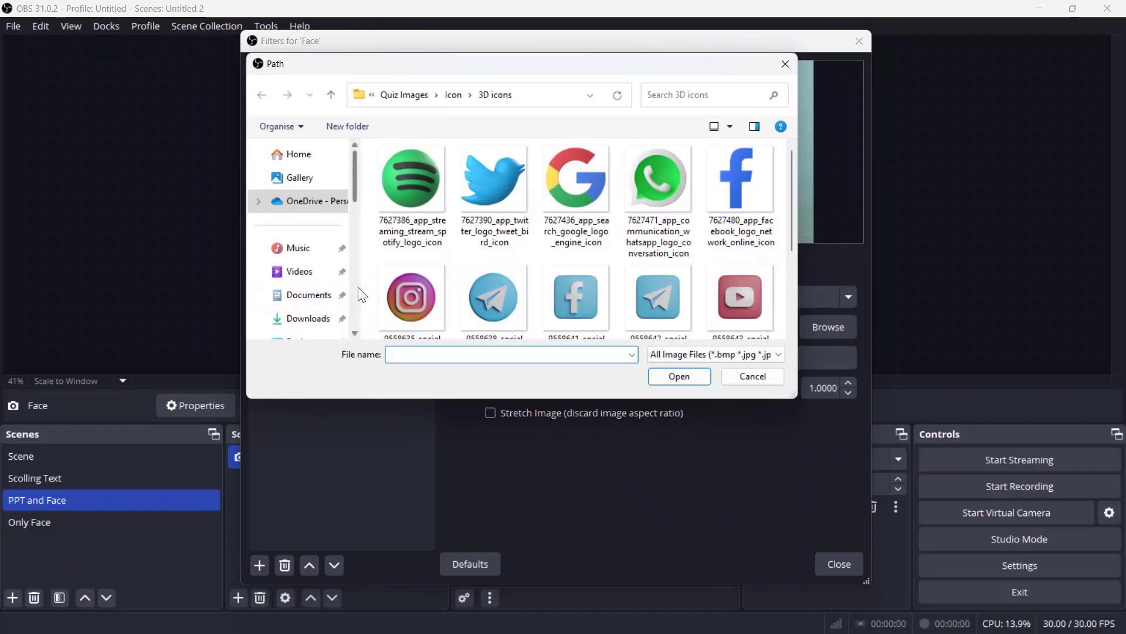
drag(360, 172, 358, 247)
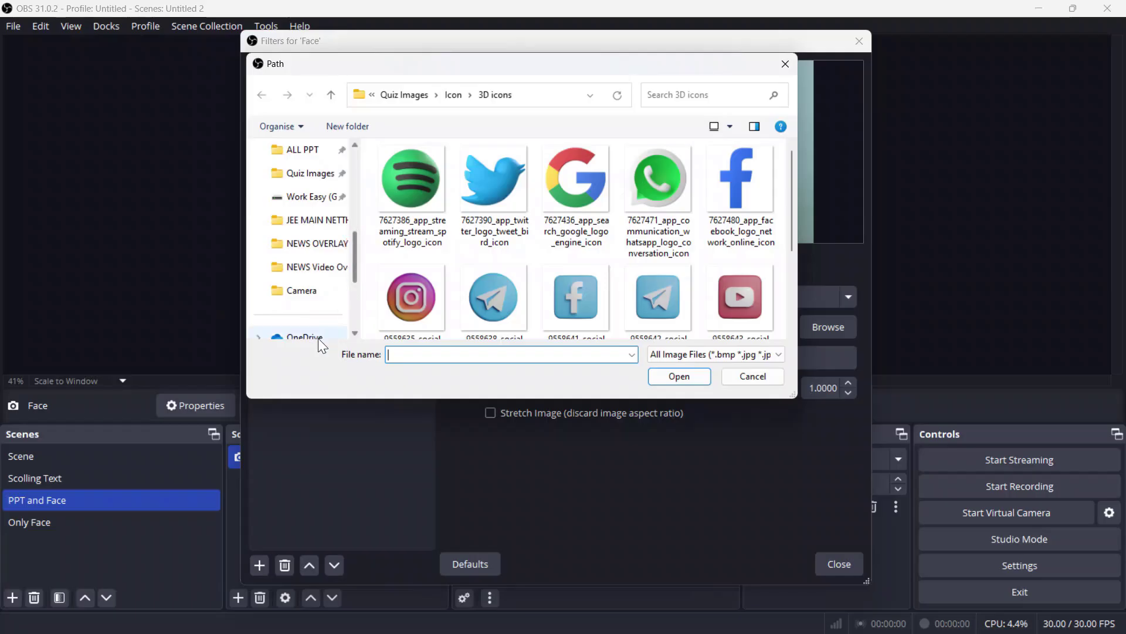
click(315, 202)
scroll(296, 240, down, 3)
click(309, 225)
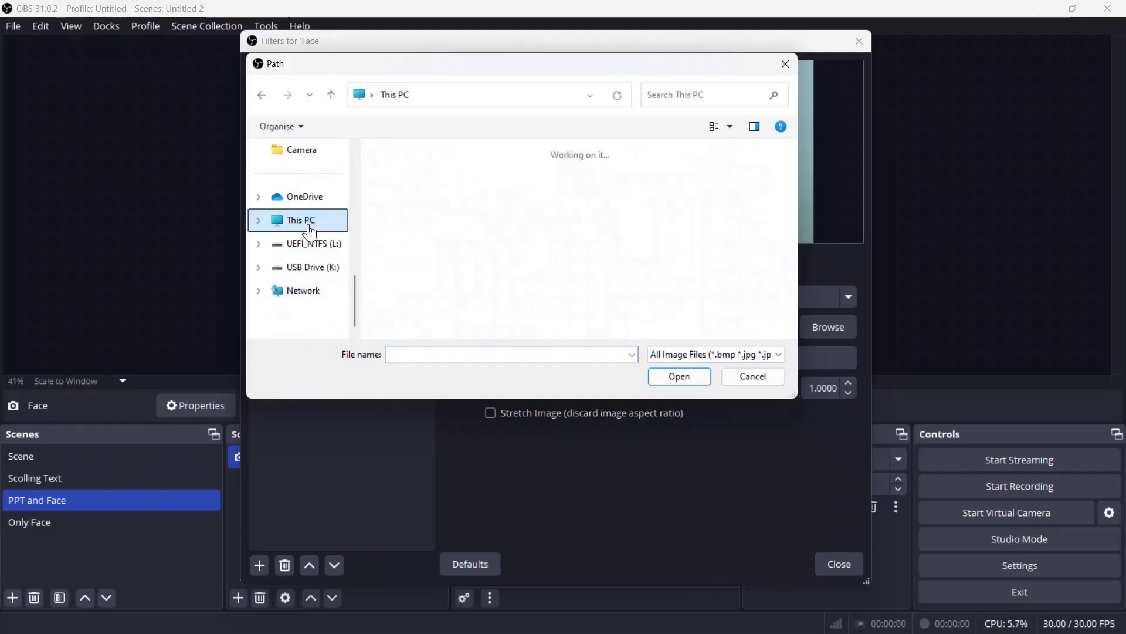
double_click(448, 179)
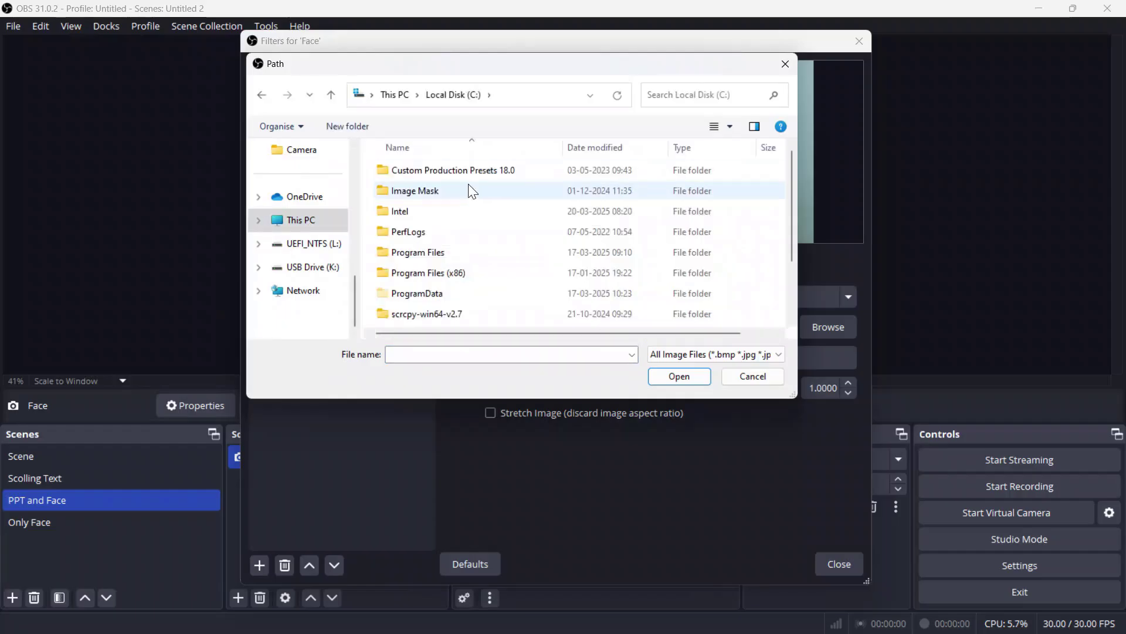
double_click(458, 192)
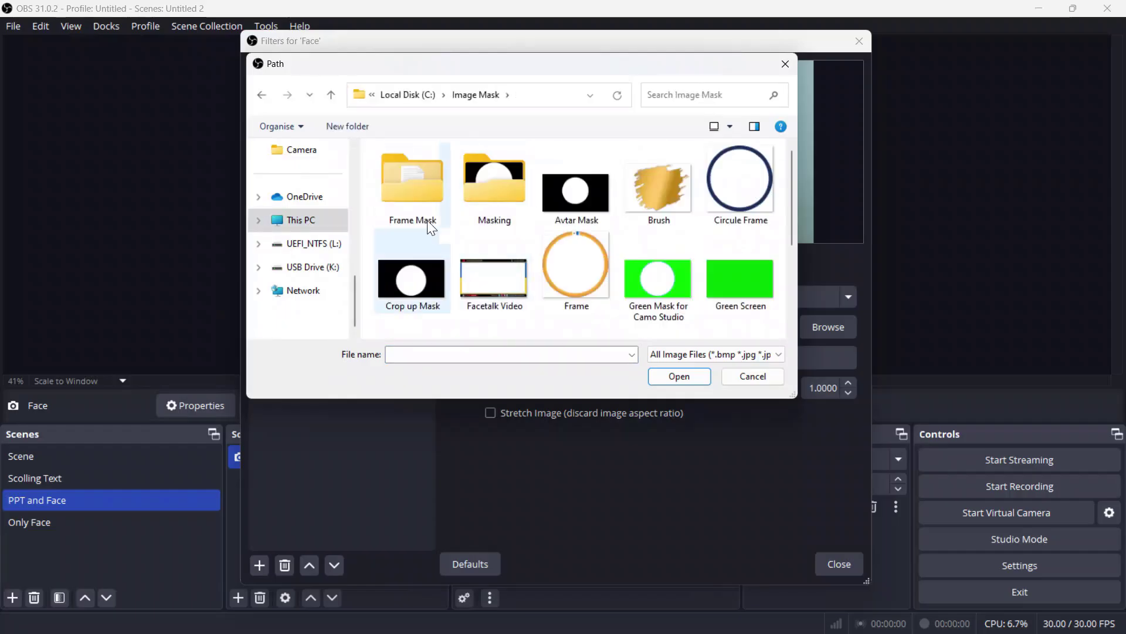
double_click(413, 191)
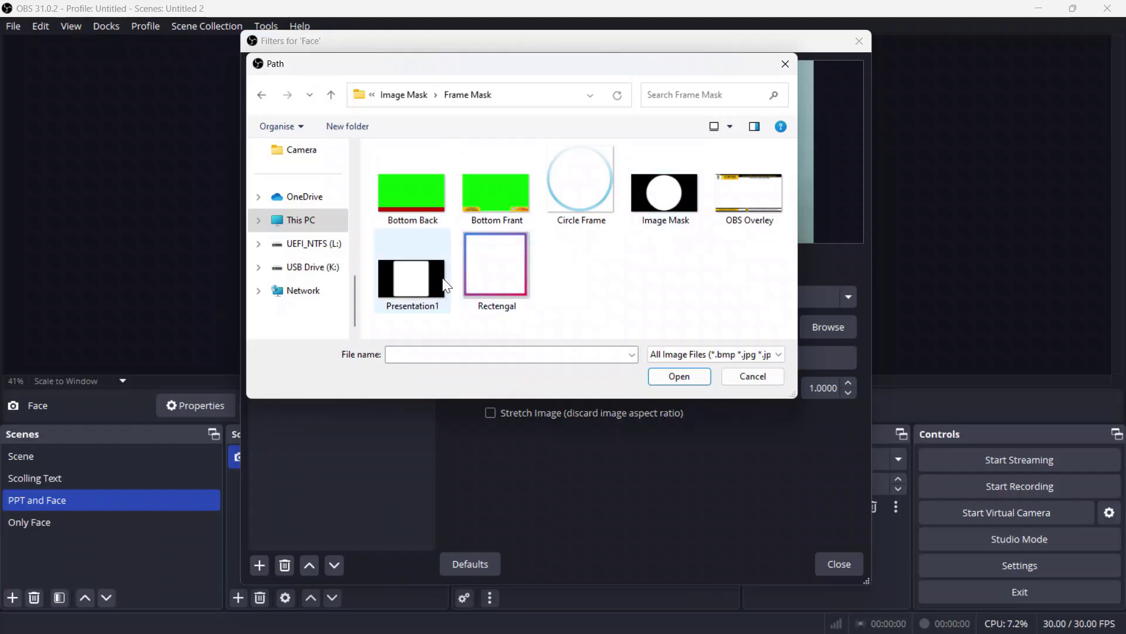
click(660, 195)
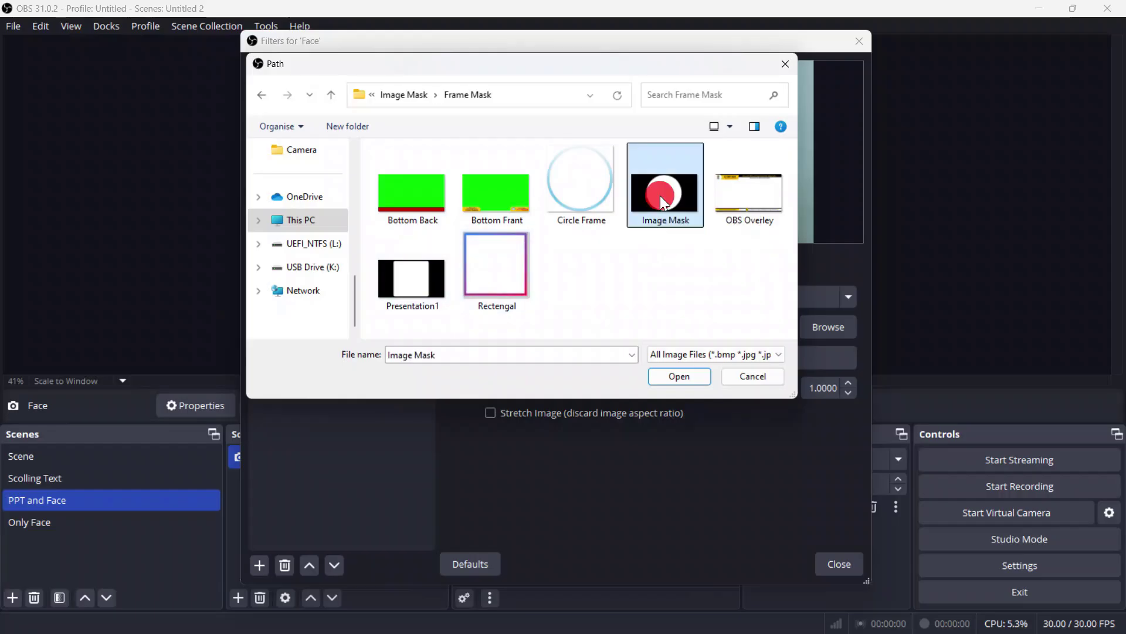
click(679, 377)
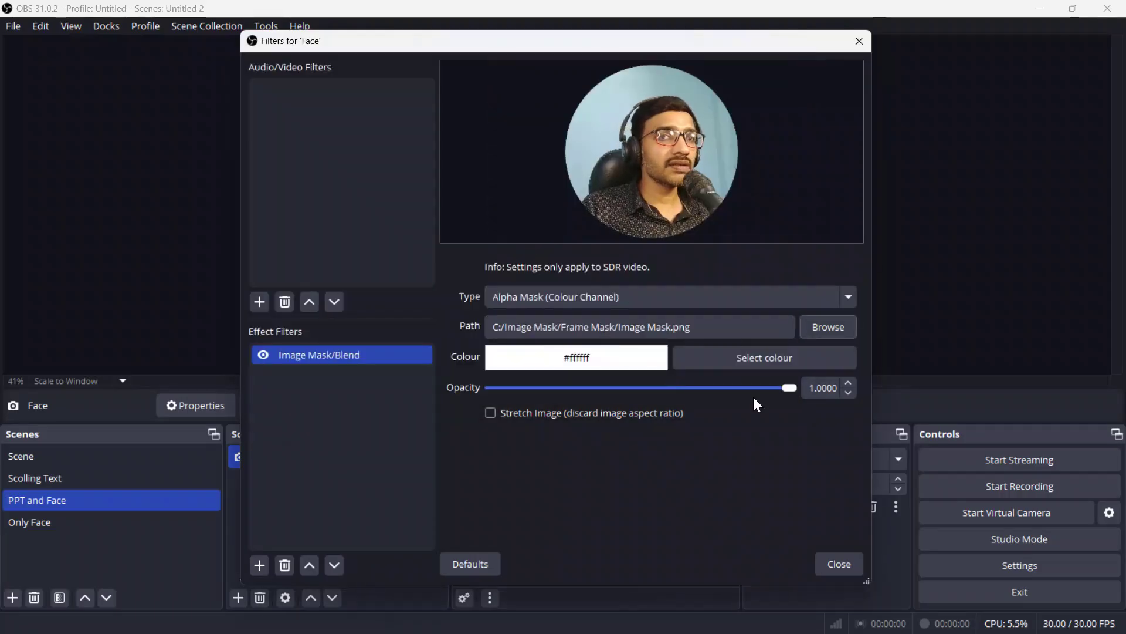
click(840, 563)
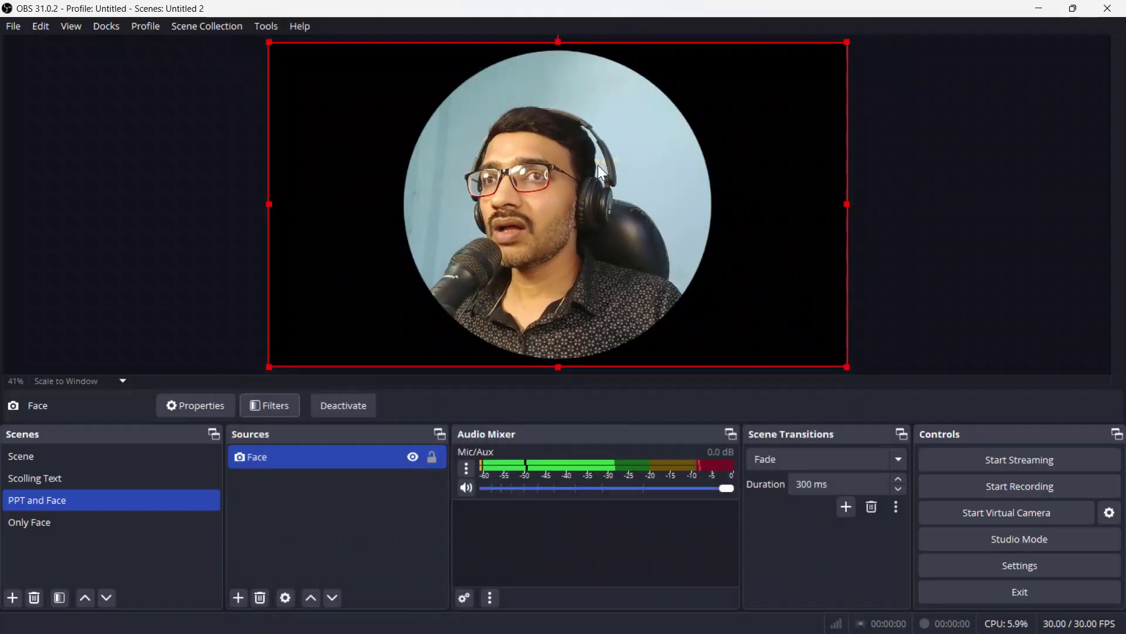
Step: Shrink the circular Face webcam and reposition it slightly right of center
click(282, 531)
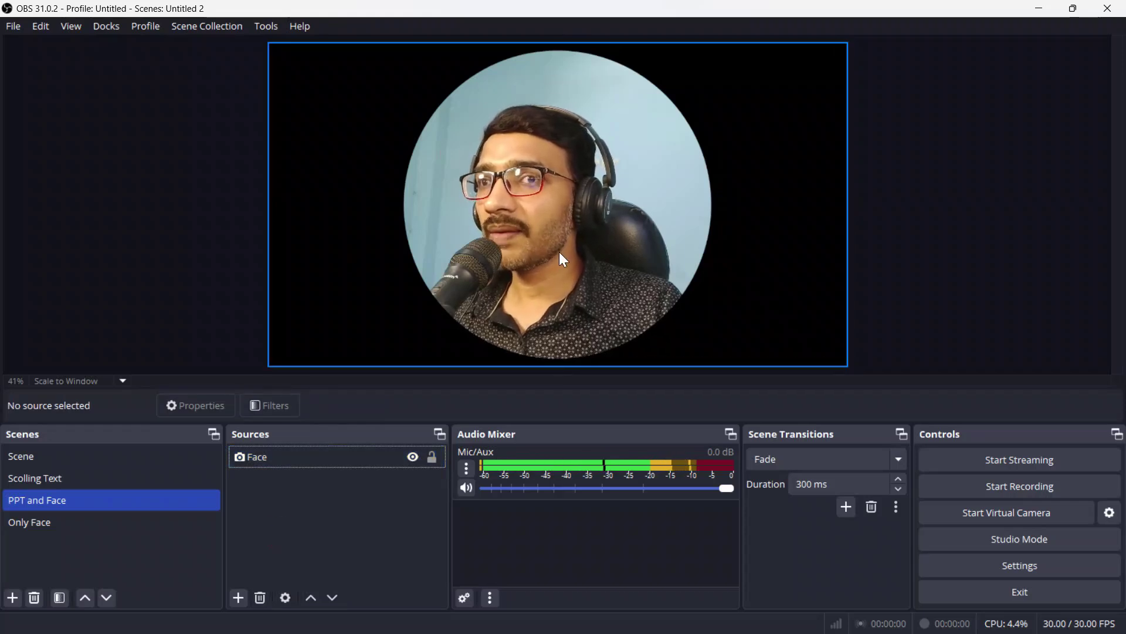
click(404, 177)
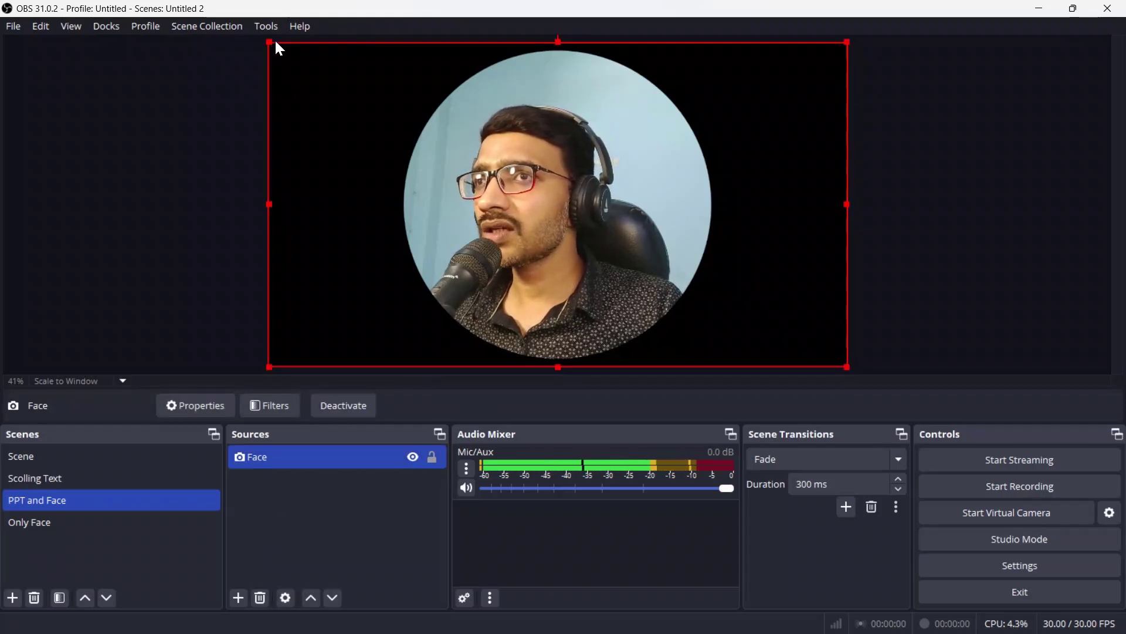
drag(269, 43, 350, 86)
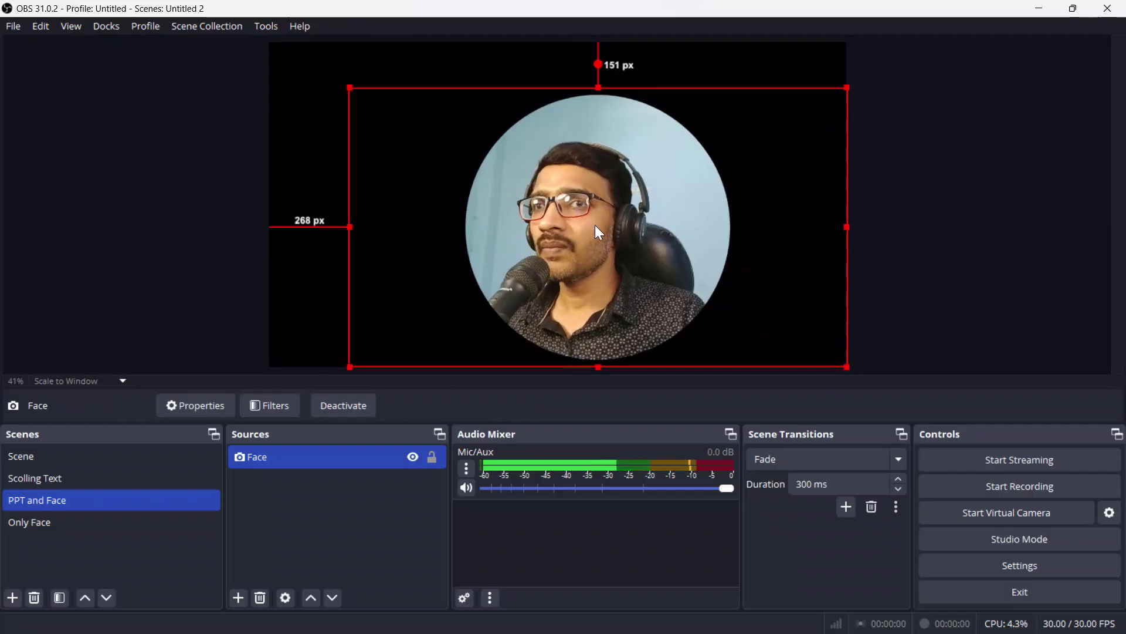
drag(596, 224, 570, 205)
Step: Add an Image source named 'Frame 2' showing Circle Frame.png
click(374, 495)
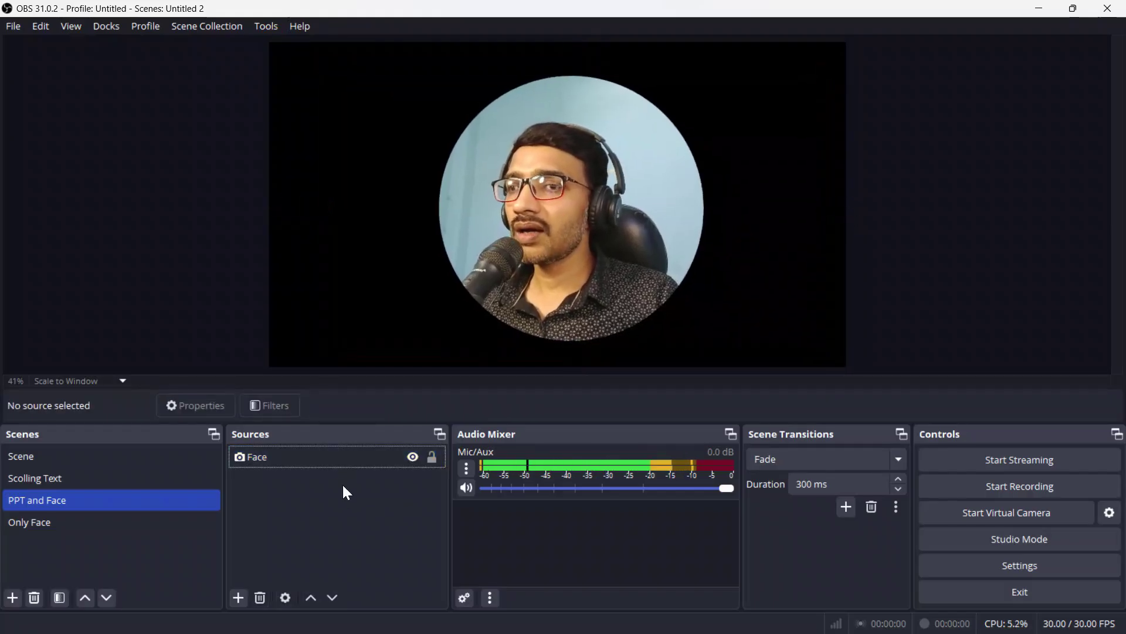
click(240, 598)
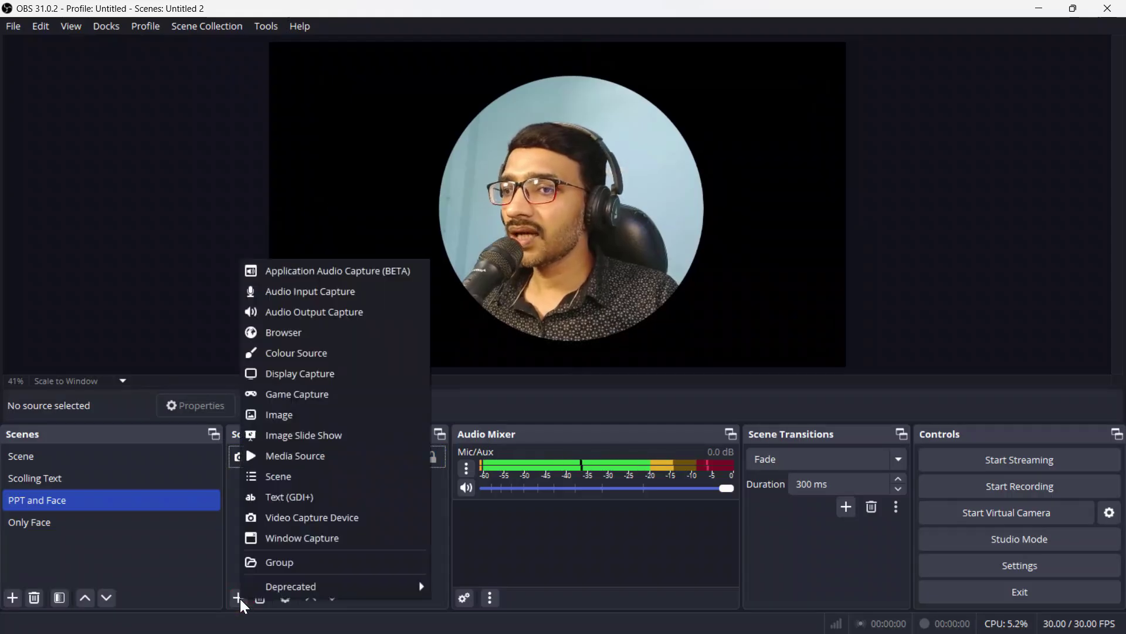
click(298, 415)
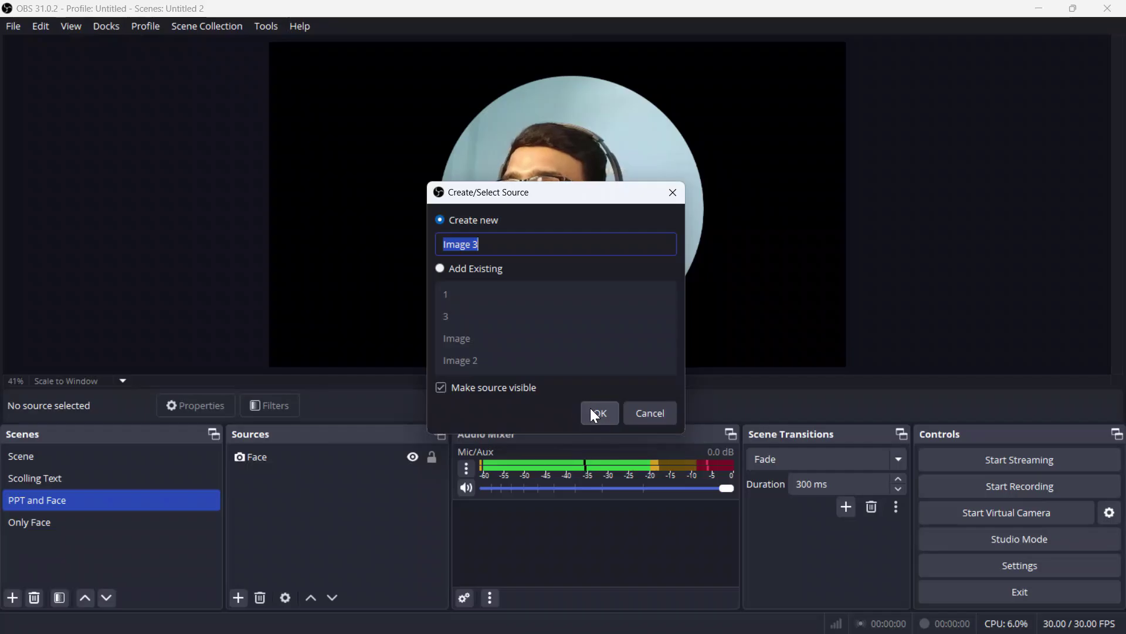
text(Frame 2)
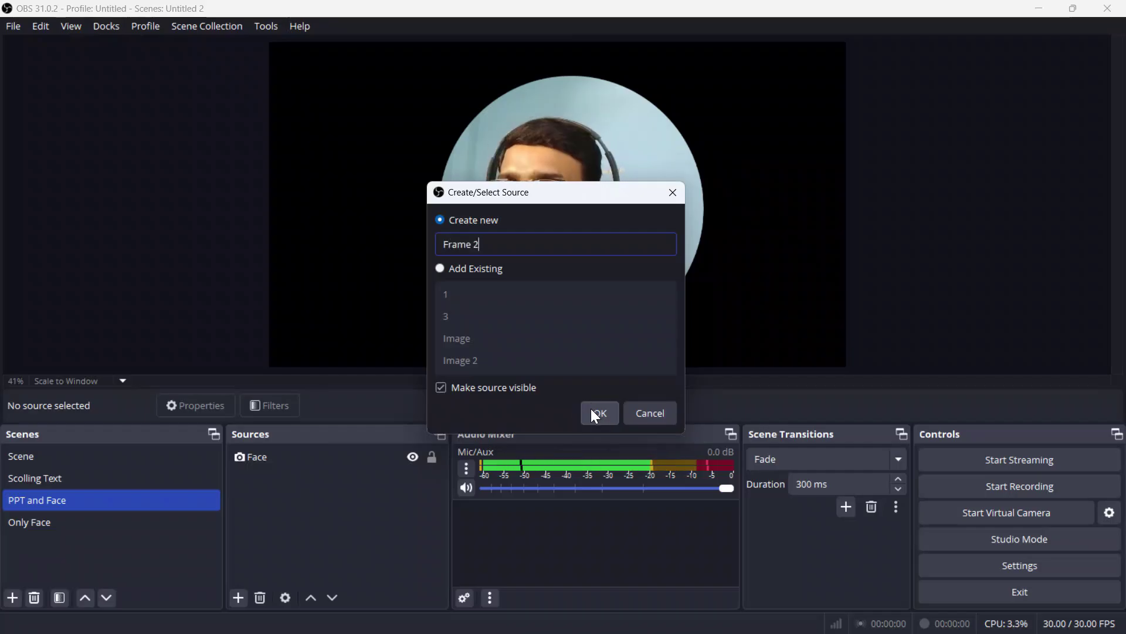
click(607, 417)
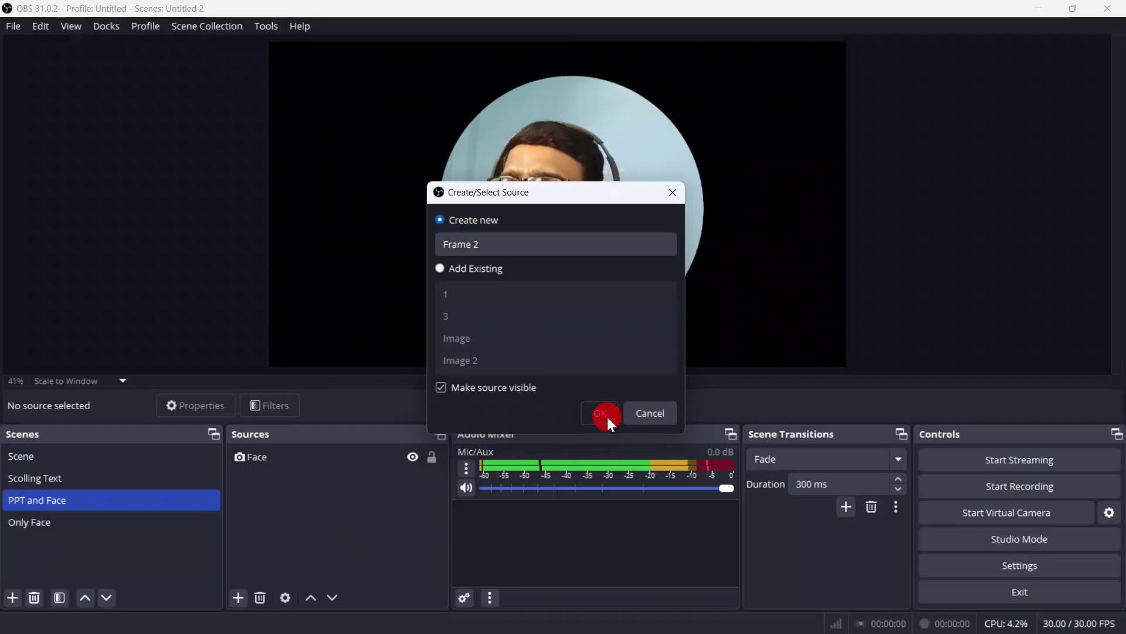
click(787, 325)
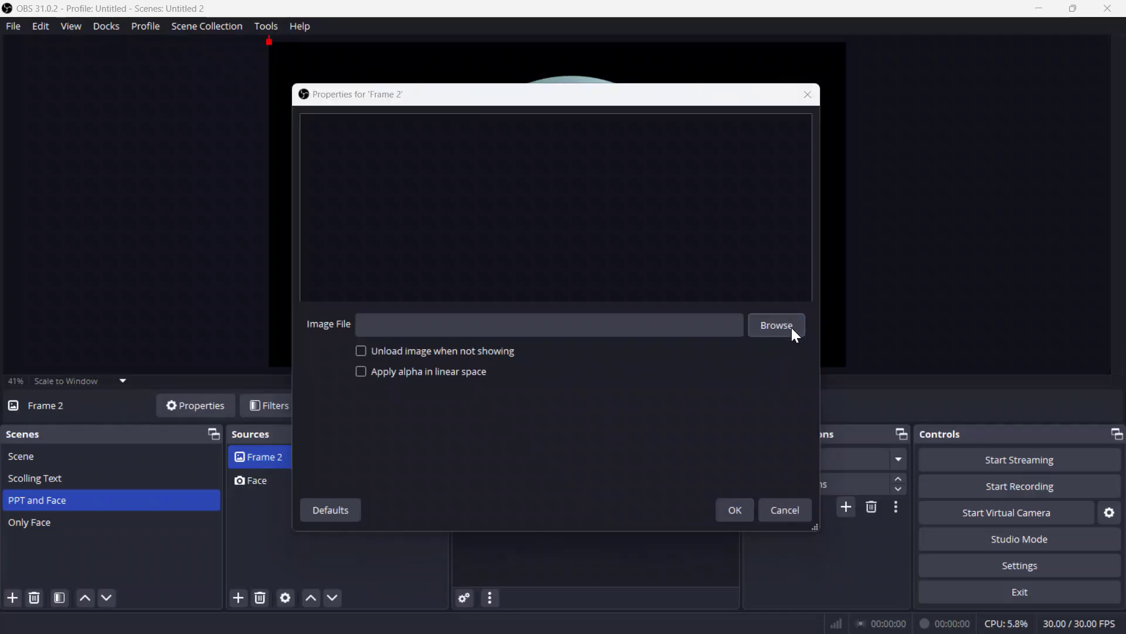
click(632, 237)
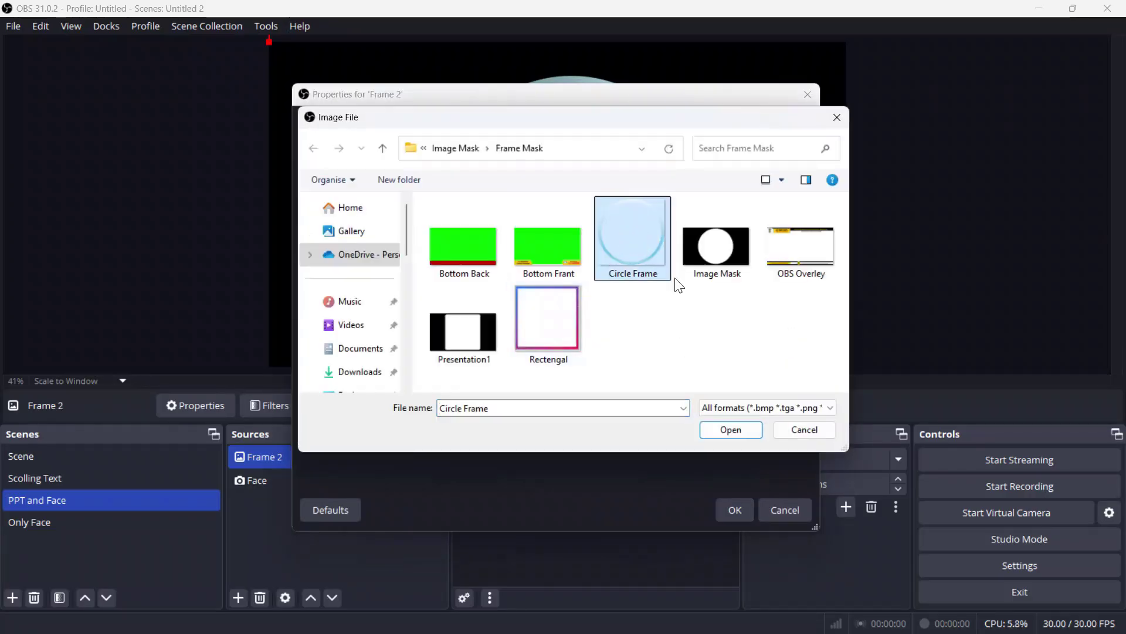
click(732, 431)
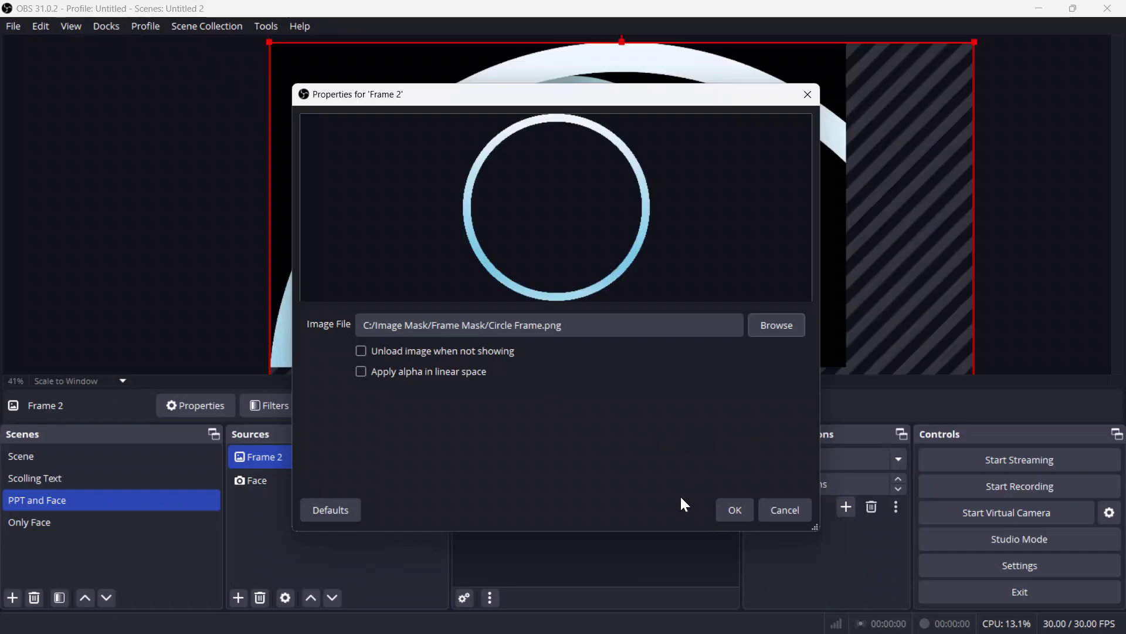
click(734, 513)
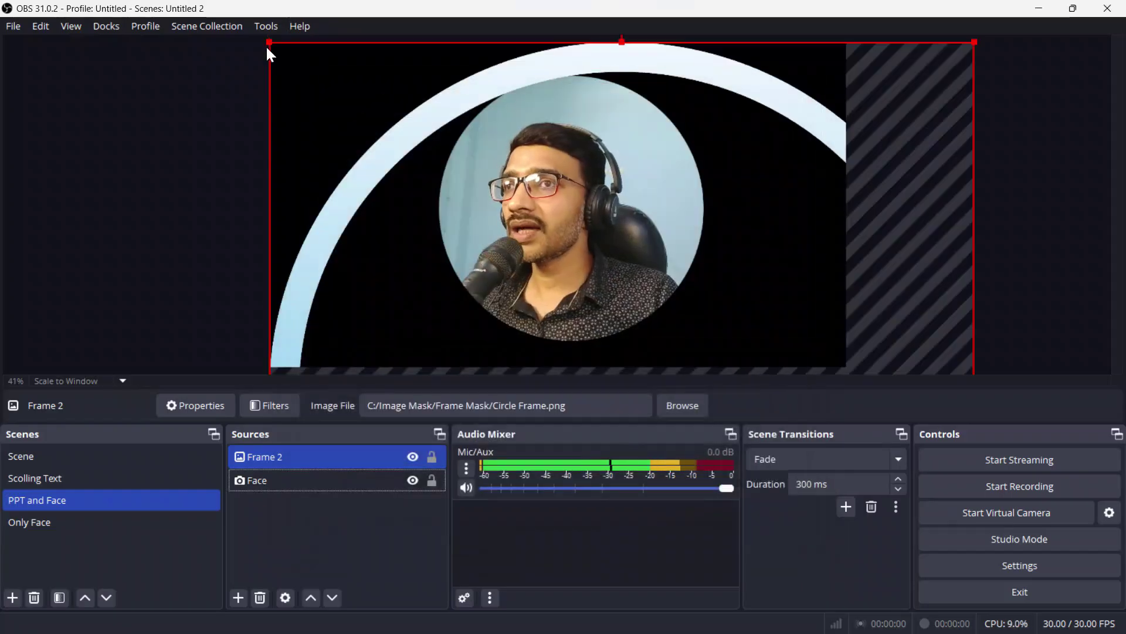
Step: Resize and position the circle frame to ring the round face
drag(267, 42, 517, 85)
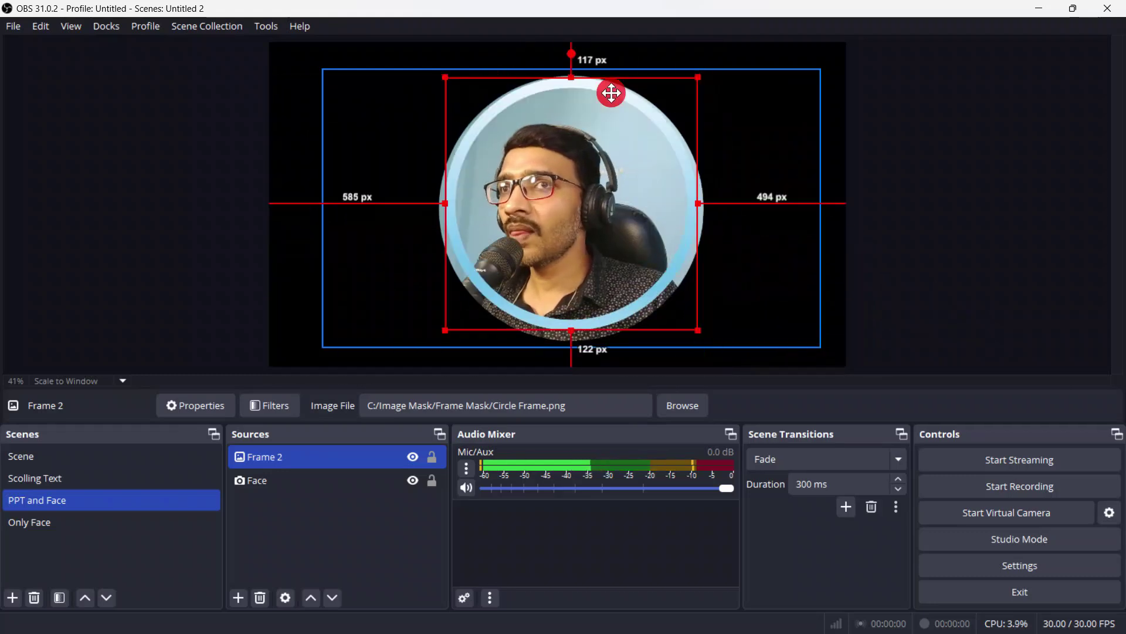
drag(611, 93, 608, 91)
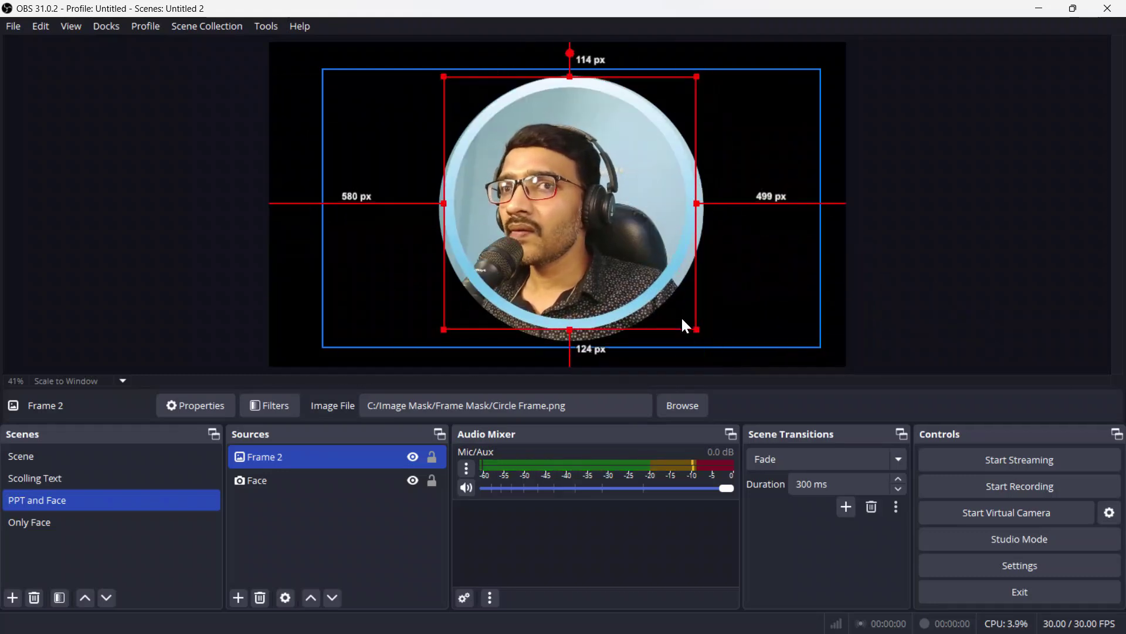
drag(697, 331, 706, 339)
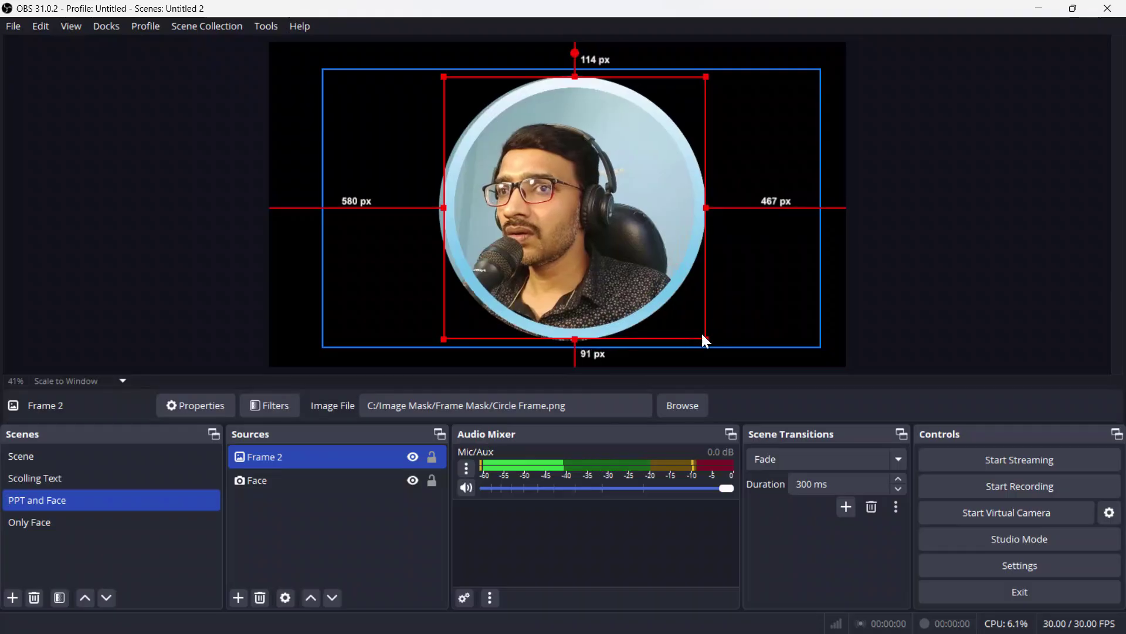
drag(444, 339, 437, 346)
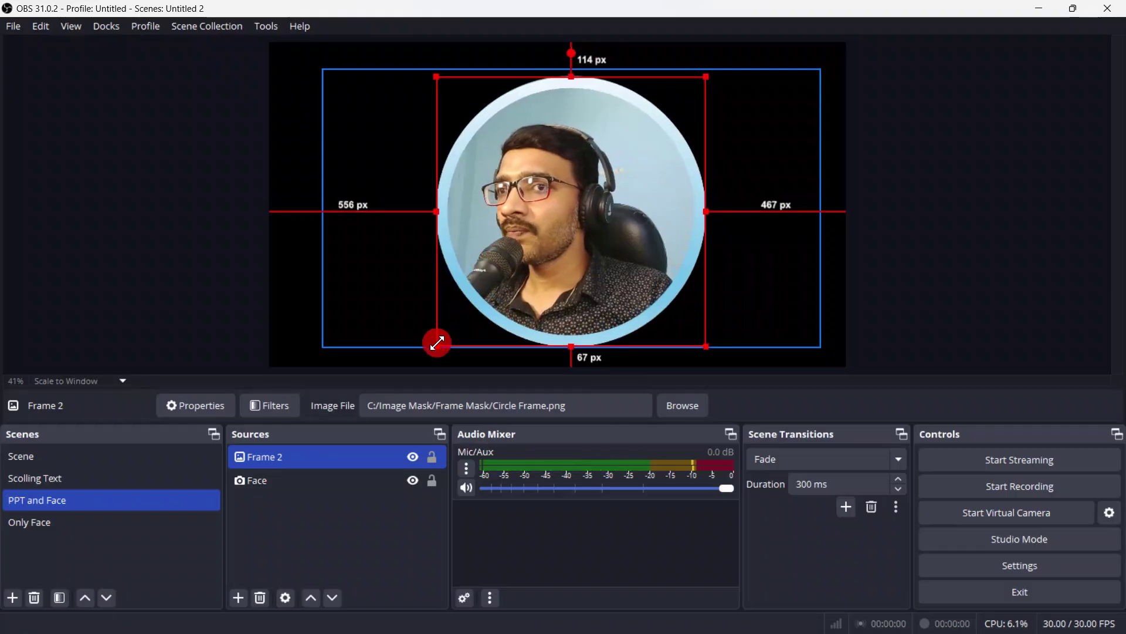
Step: Lock both the Frame 2 and Face sources
click(653, 307)
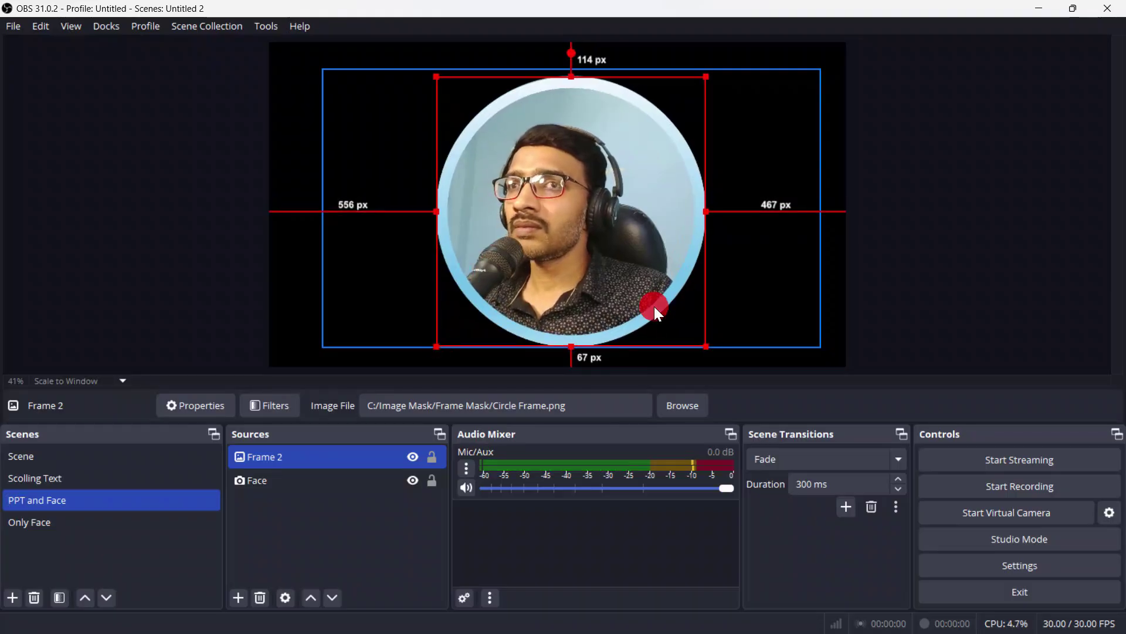
click(433, 456)
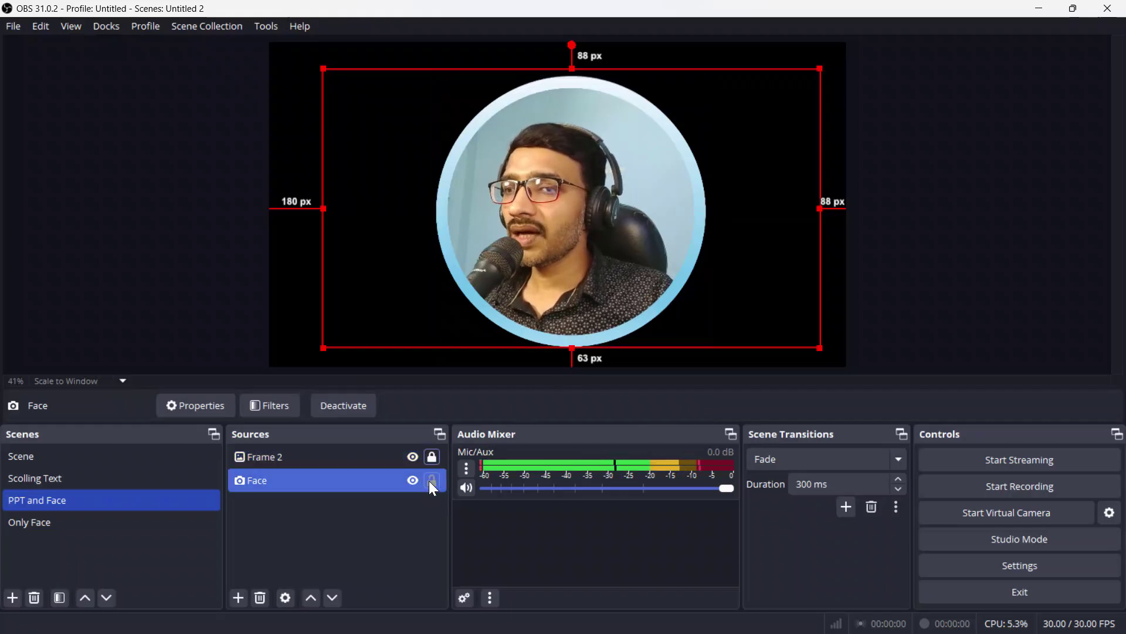
click(433, 481)
click(674, 191)
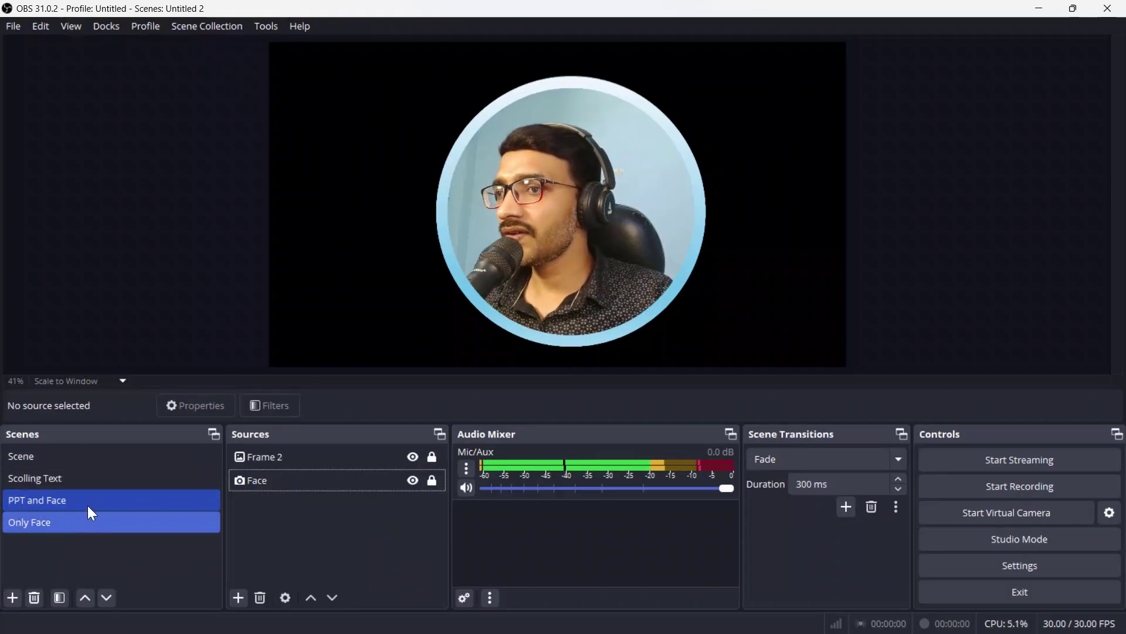
click(95, 484)
click(97, 460)
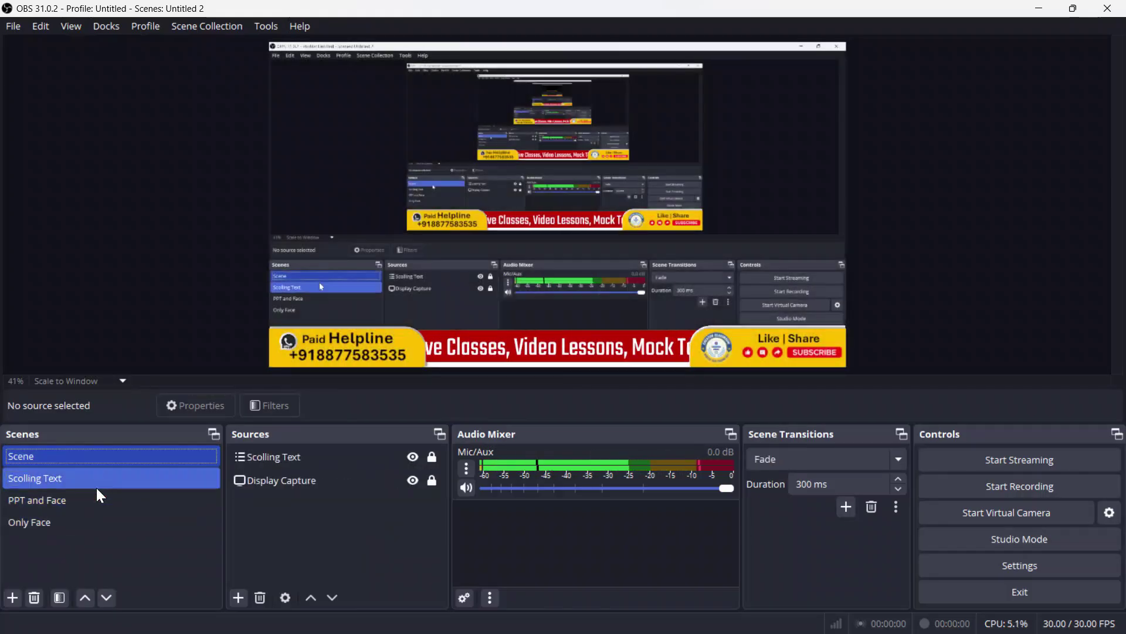
click(95, 523)
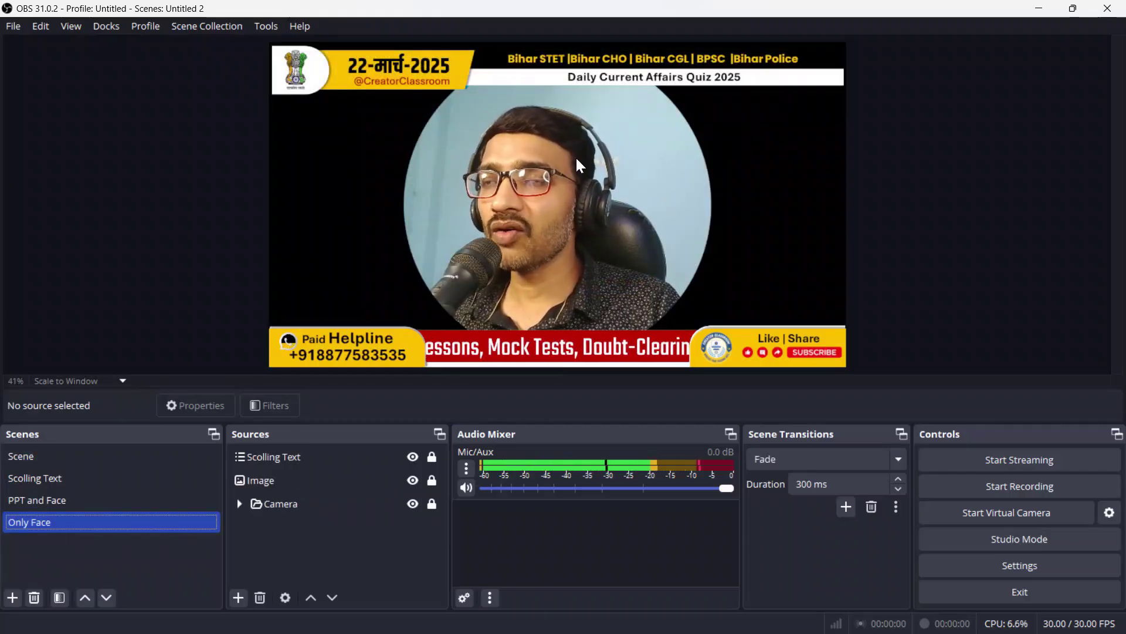
click(48, 501)
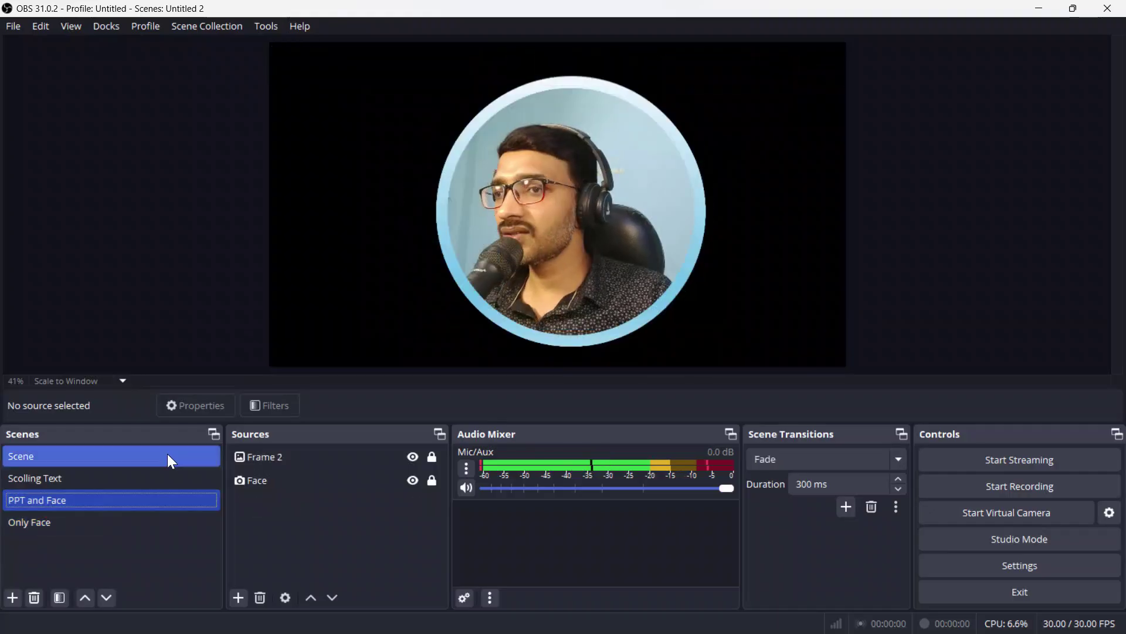
click(71, 526)
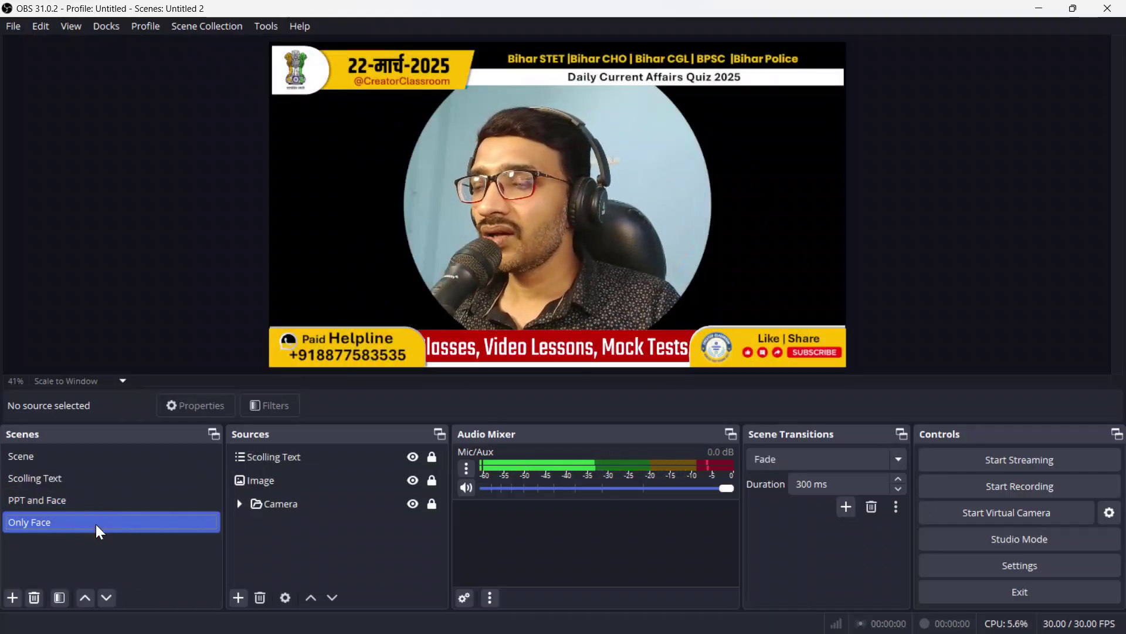
click(101, 499)
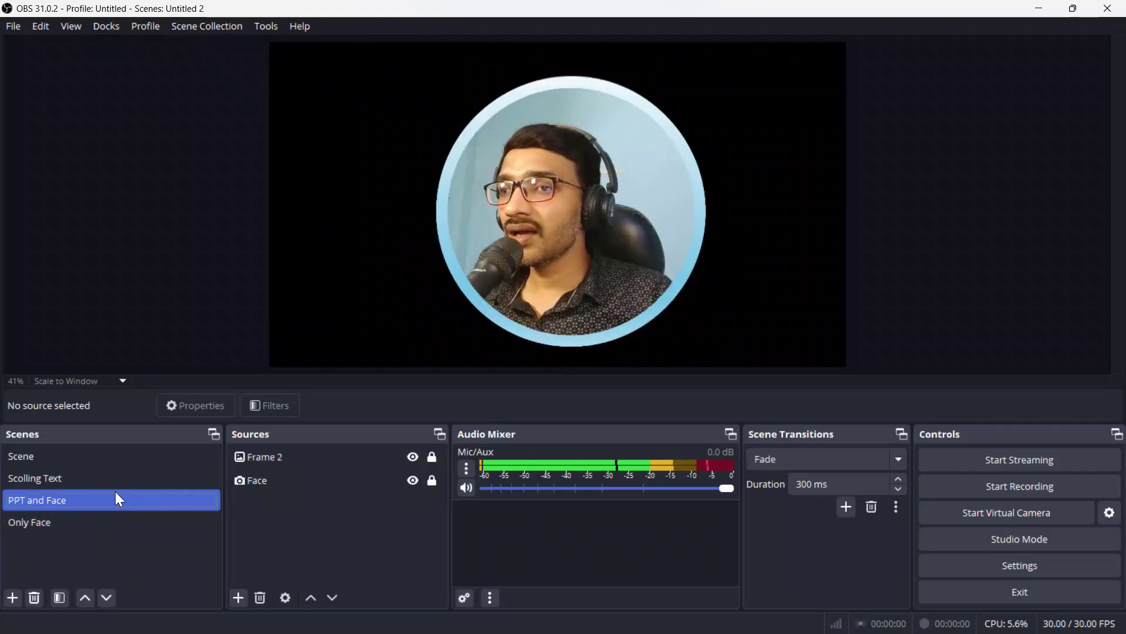
click(297, 479)
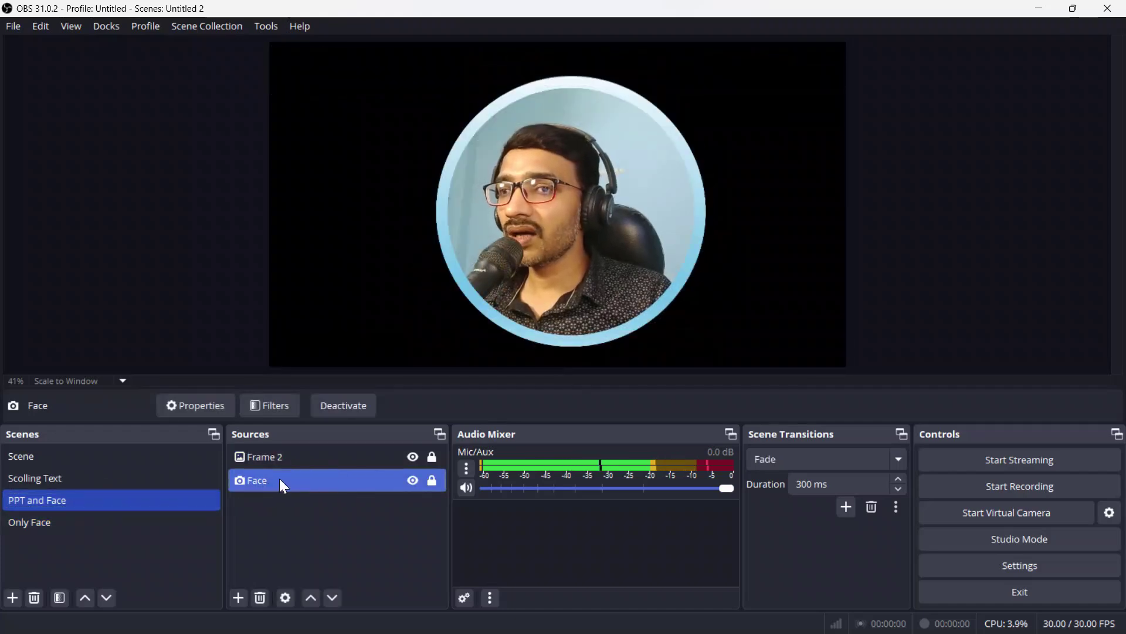
right_click(317, 487)
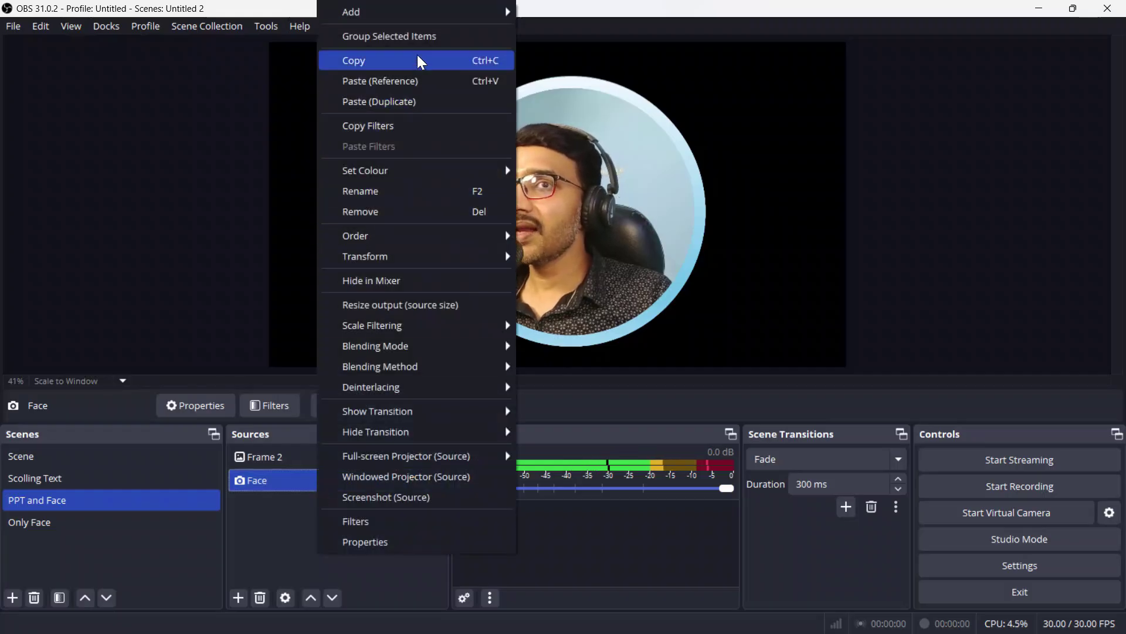
click(421, 36)
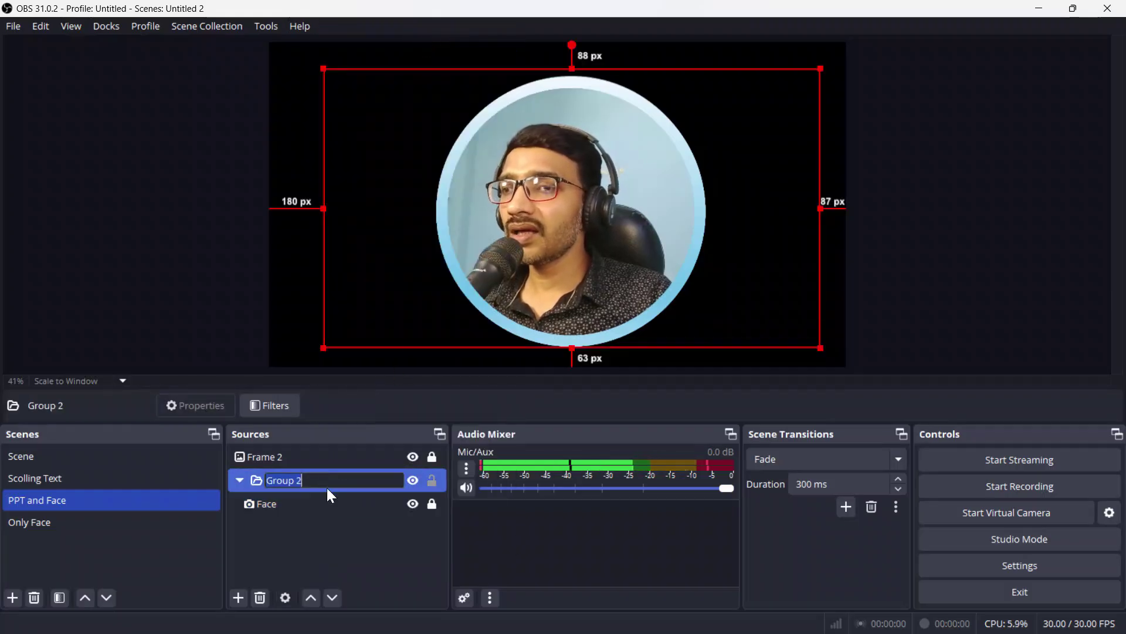
click(292, 524)
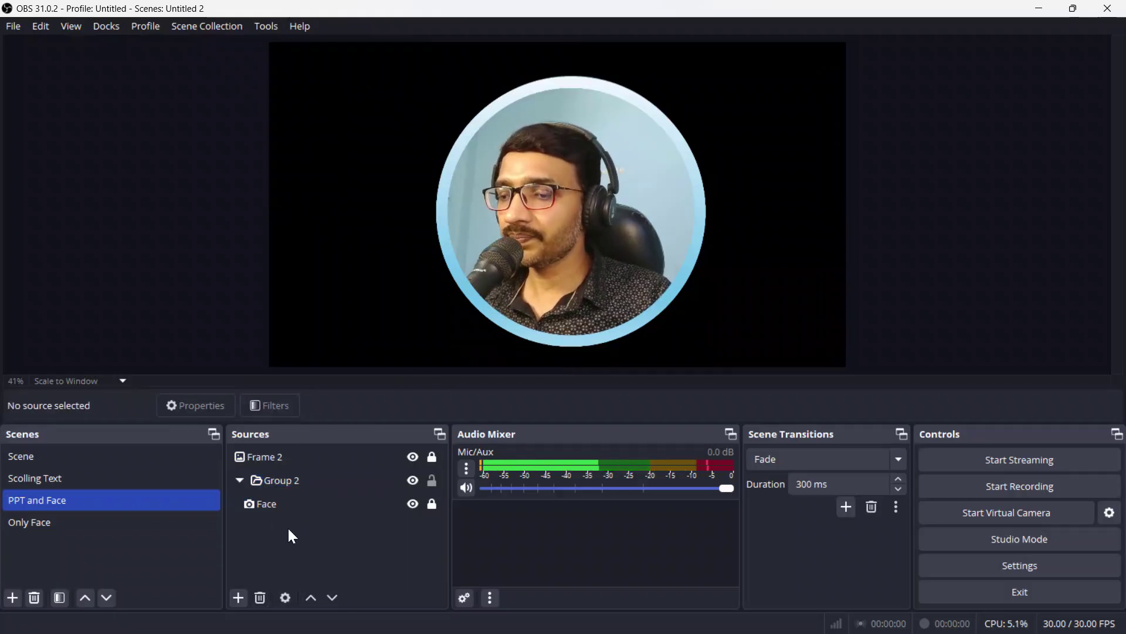
key(ctrl+z)
click(287, 529)
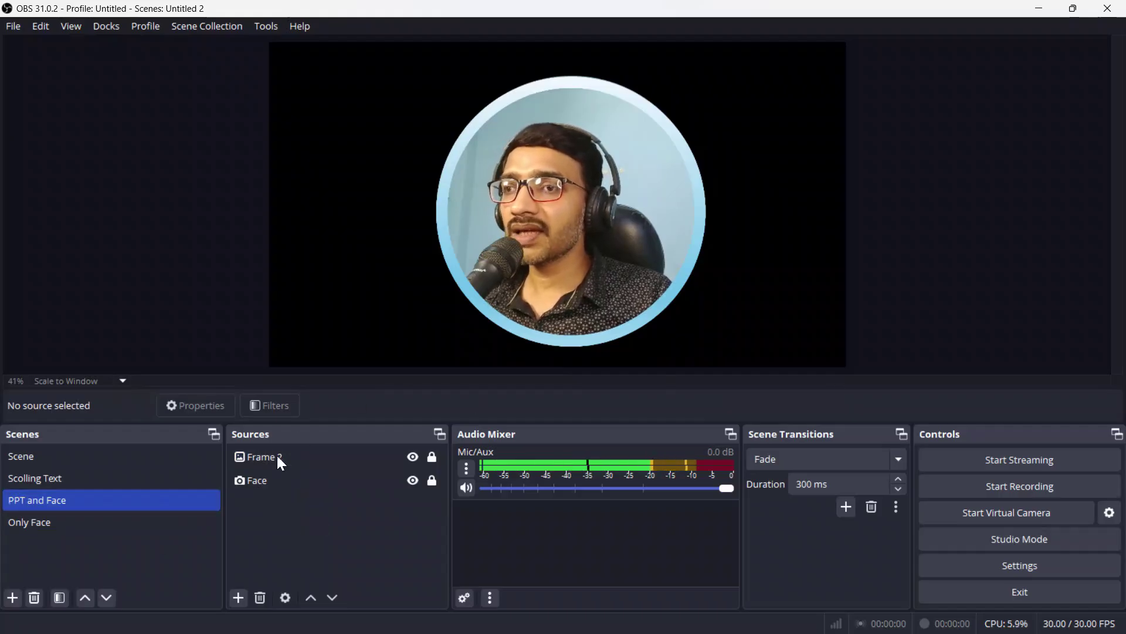
Step: Open the Only Face scene and expand its Camera group to reveal Face
click(290, 477)
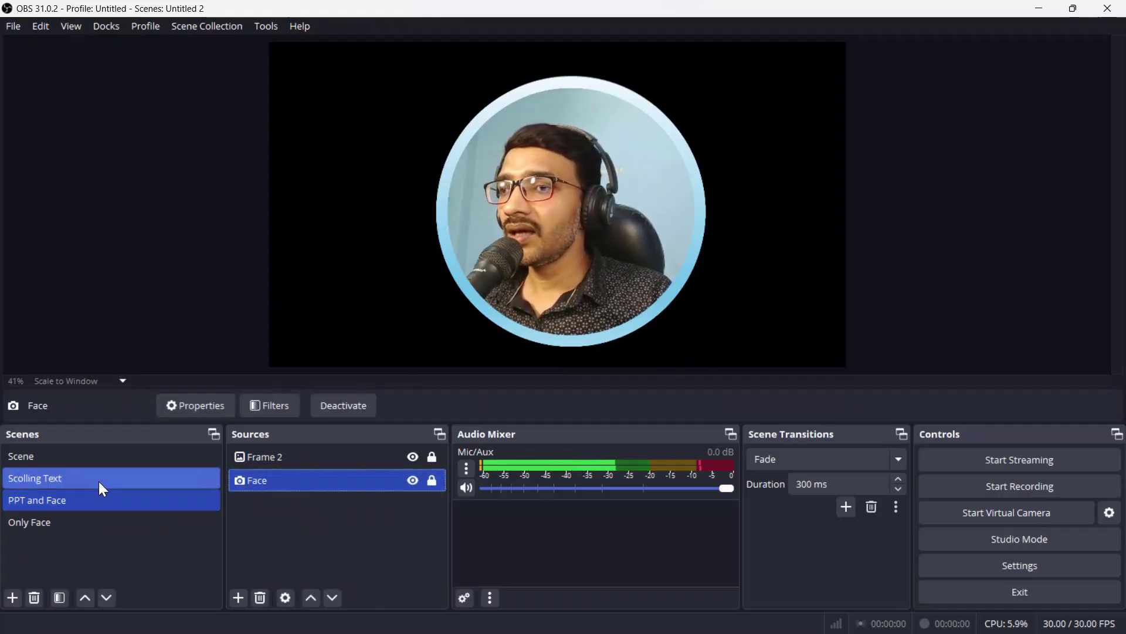
click(97, 522)
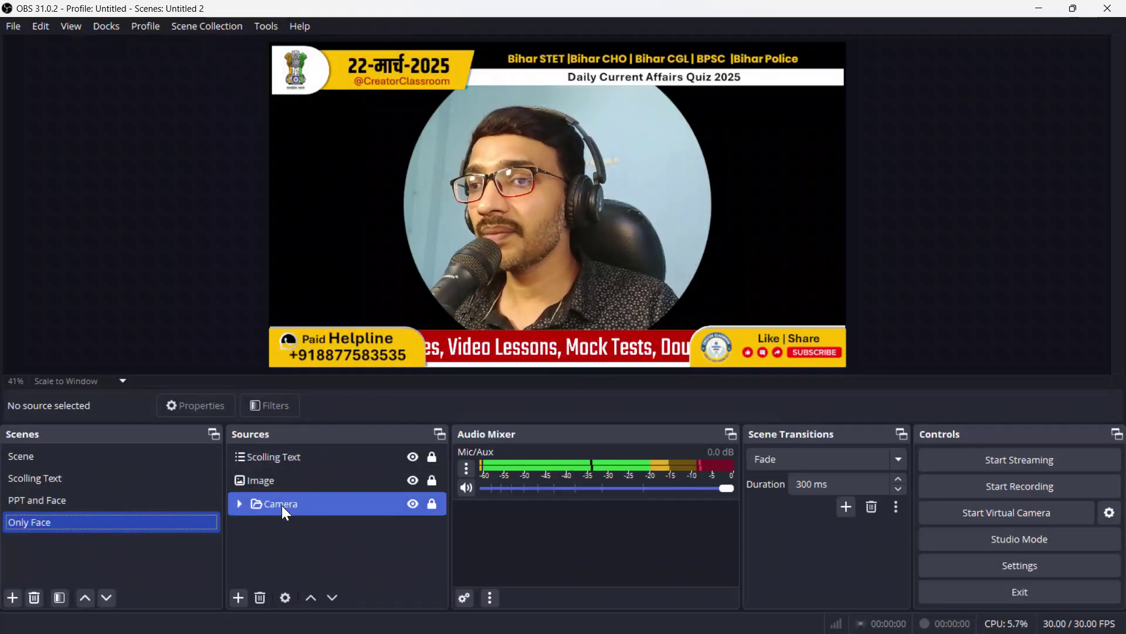
click(241, 506)
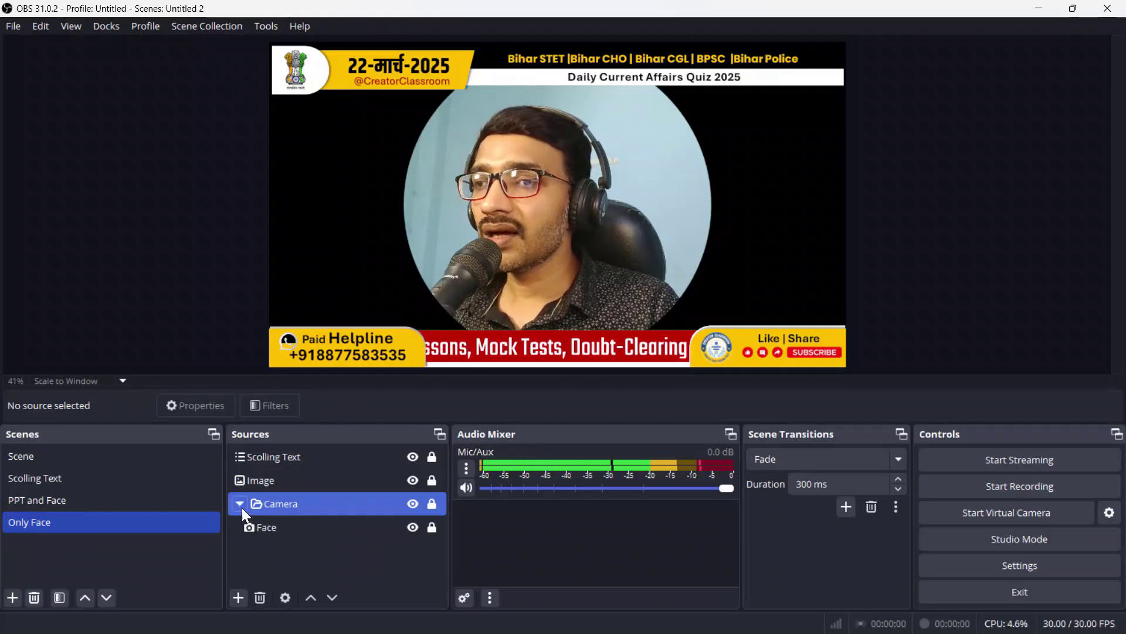
click(283, 528)
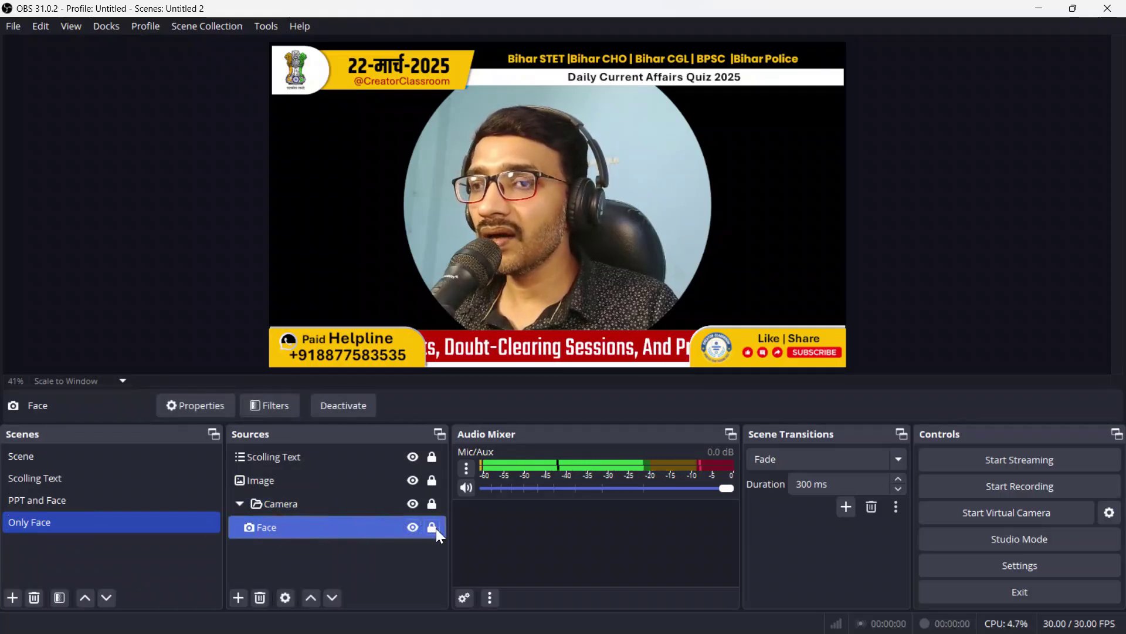
Step: Compare PPT and Face, Scolling Text, and Only Face scenes, ending on Only Face
click(91, 500)
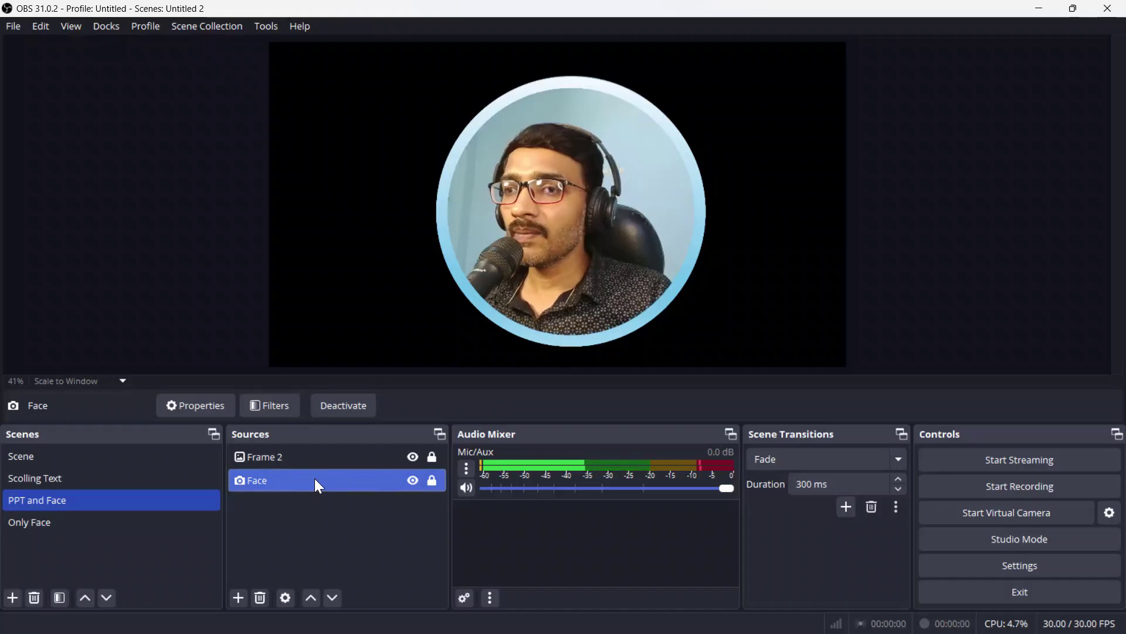
click(101, 478)
click(87, 523)
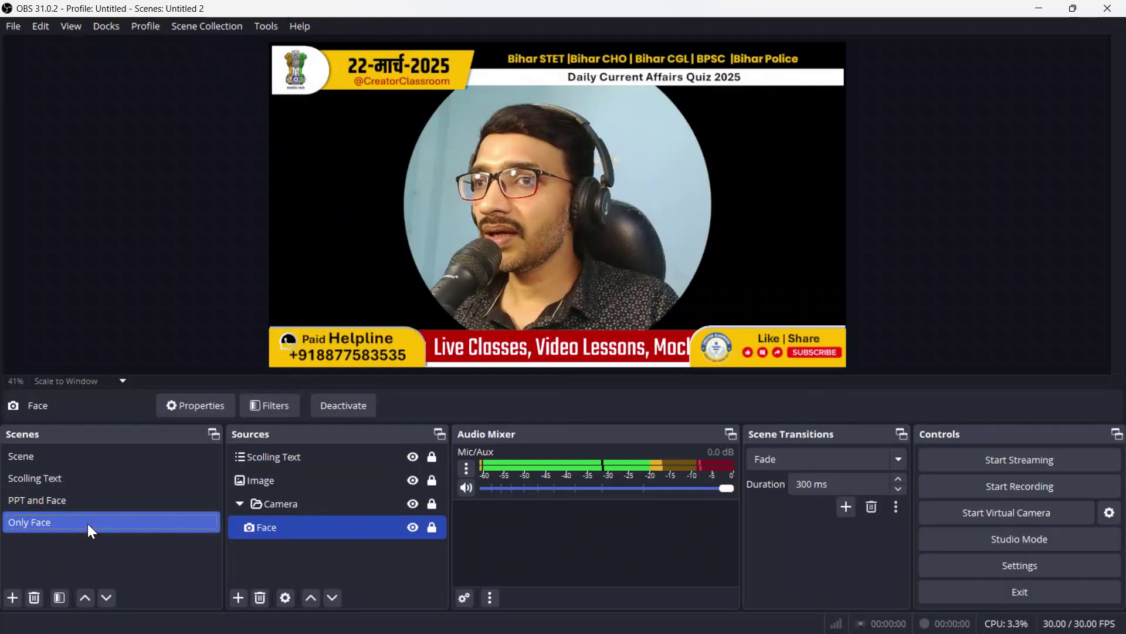
click(309, 527)
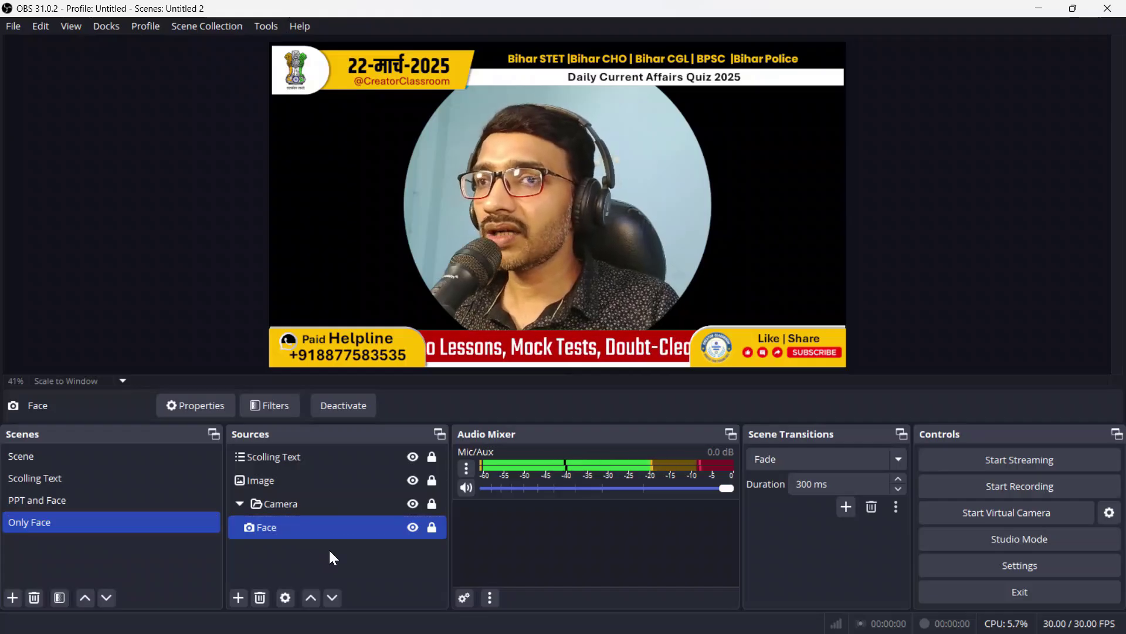
click(353, 552)
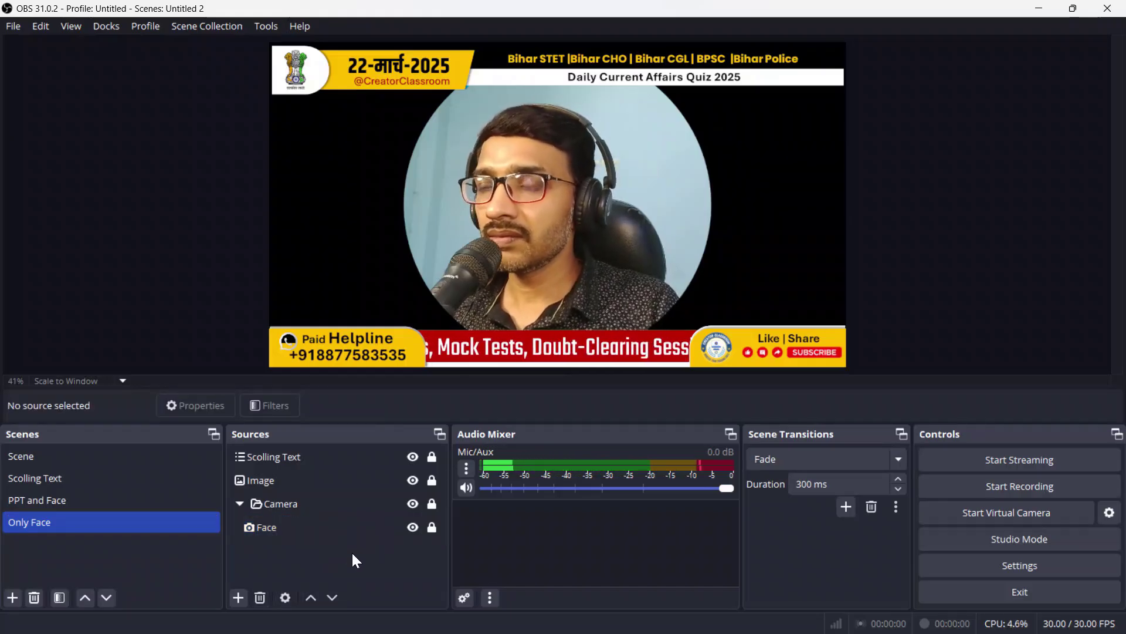
Step: Delete the Frame 2 ring from PPT and Face, leaving only the Face webcam
click(86, 505)
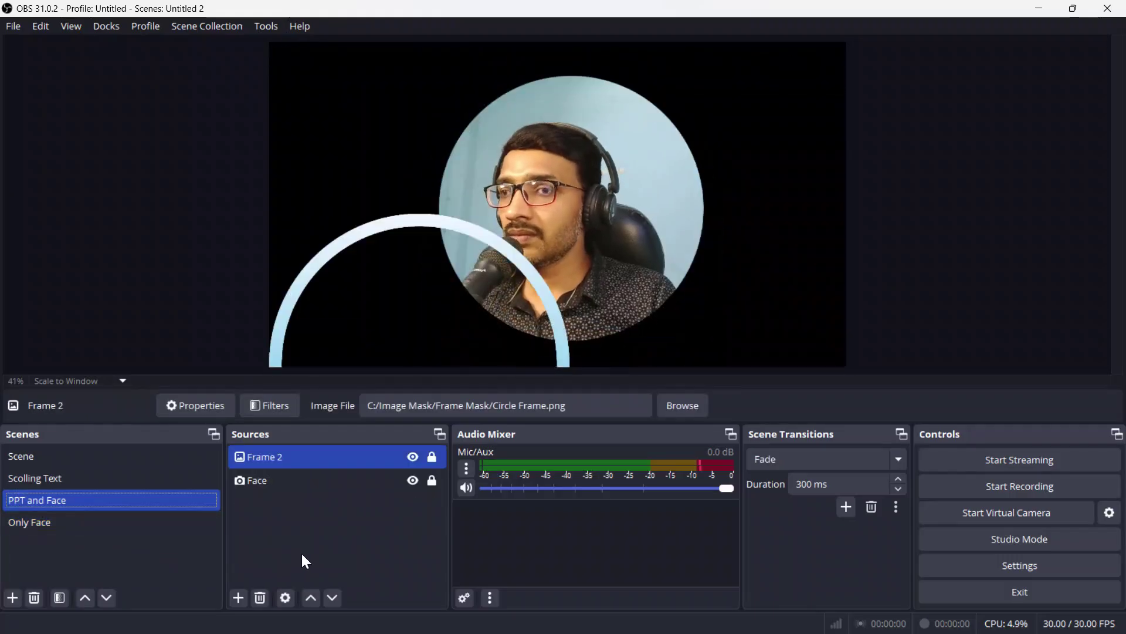
key(Delete)
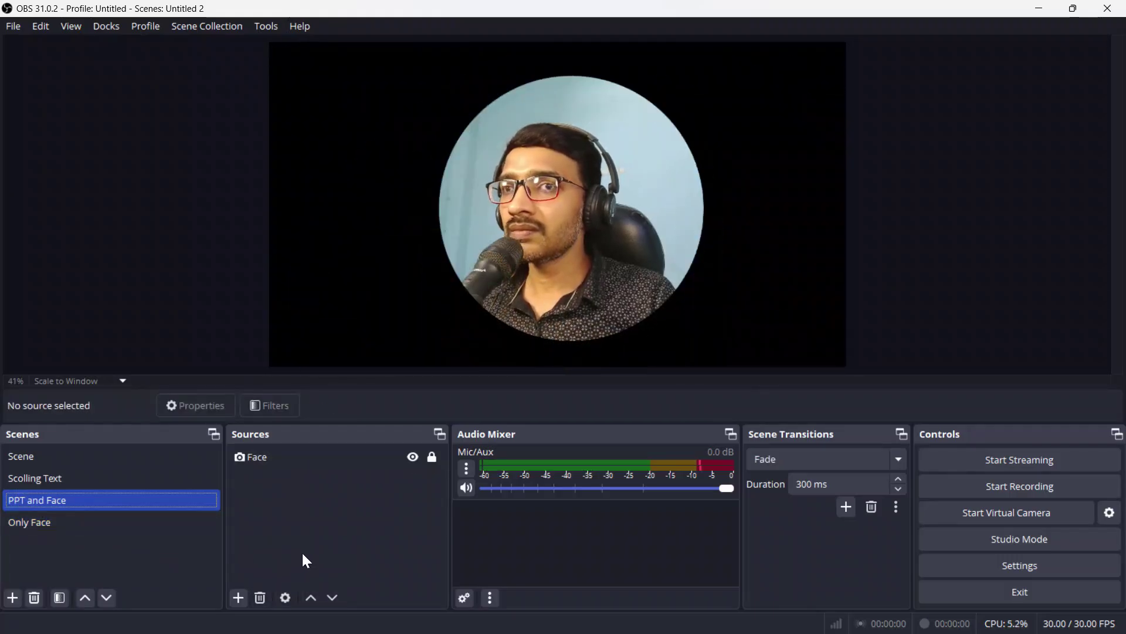
click(100, 526)
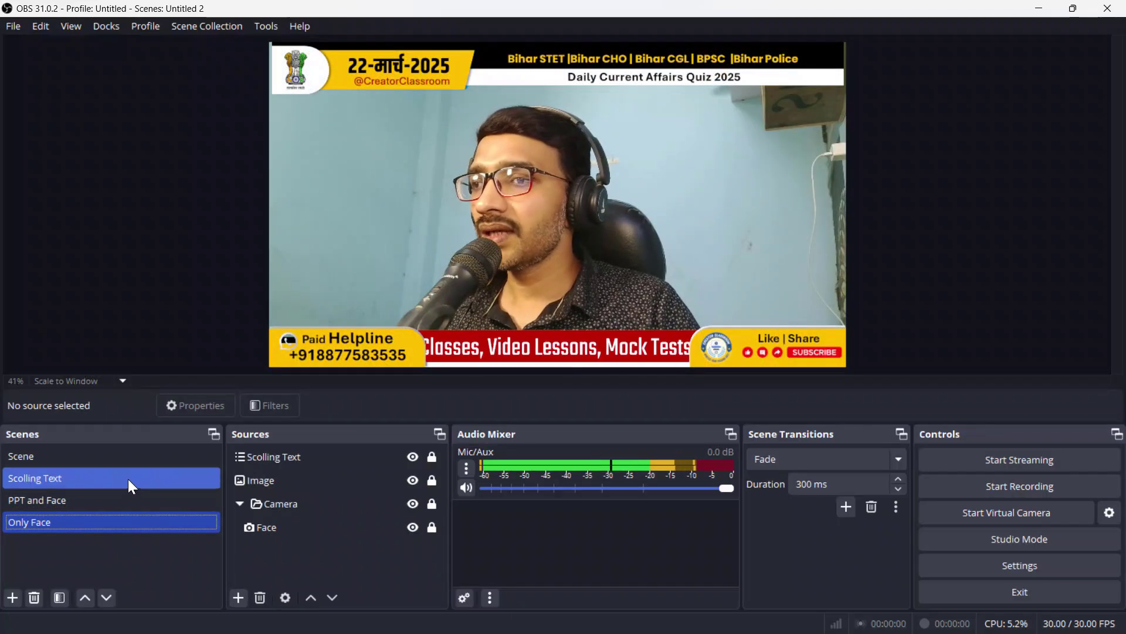
click(126, 498)
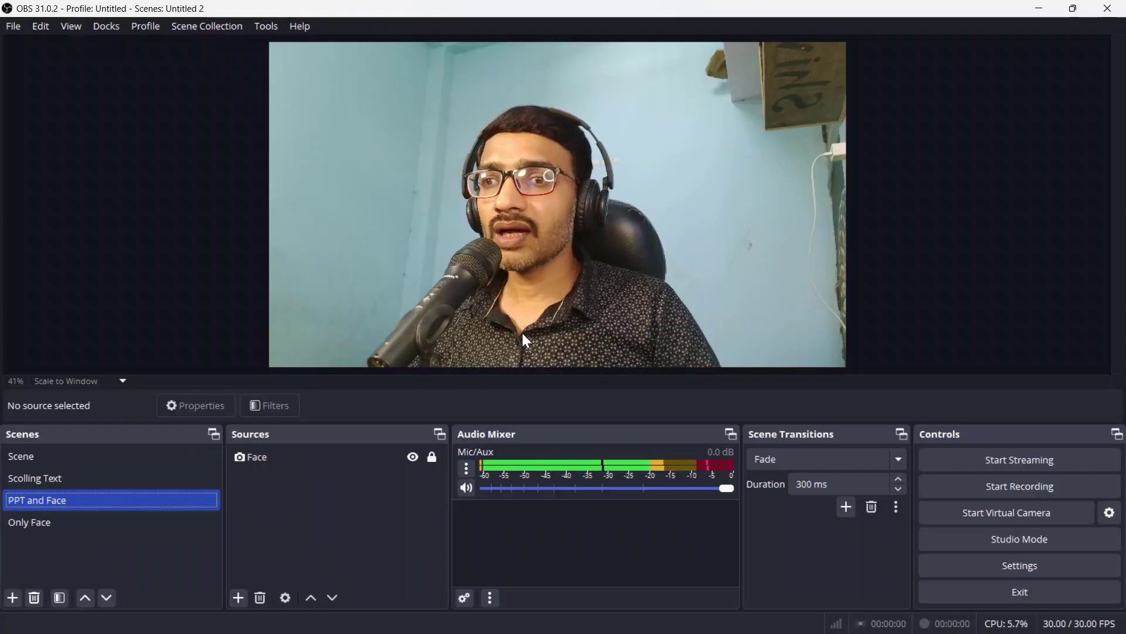
Step: Group the Face source into 'Group 2' and select the collapsed group
click(322, 456)
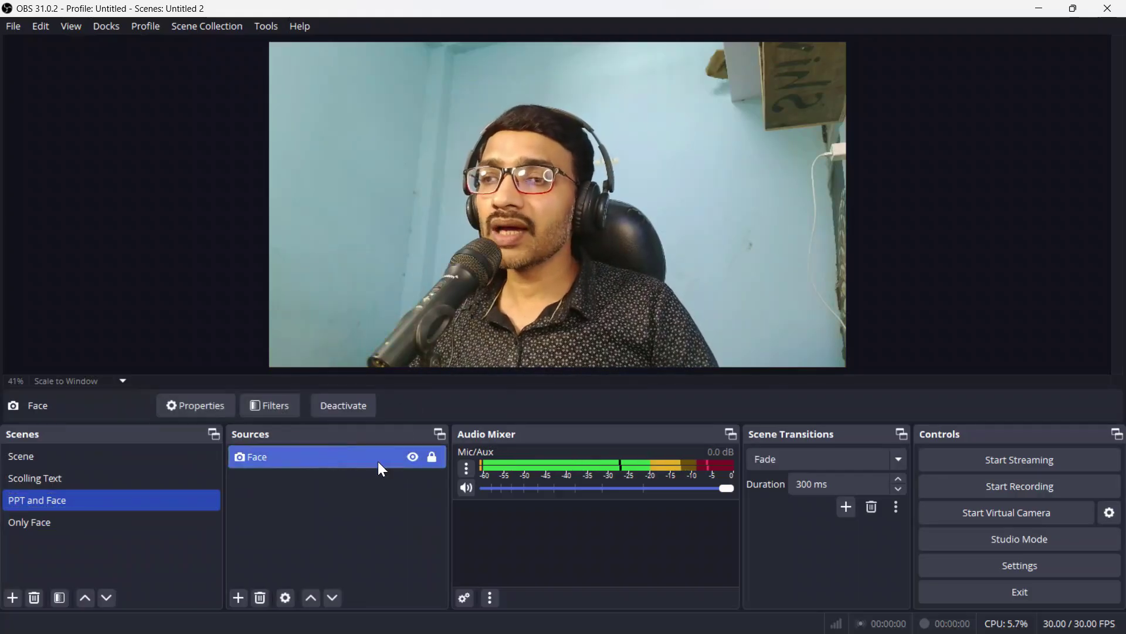
click(331, 461)
right_click(332, 464)
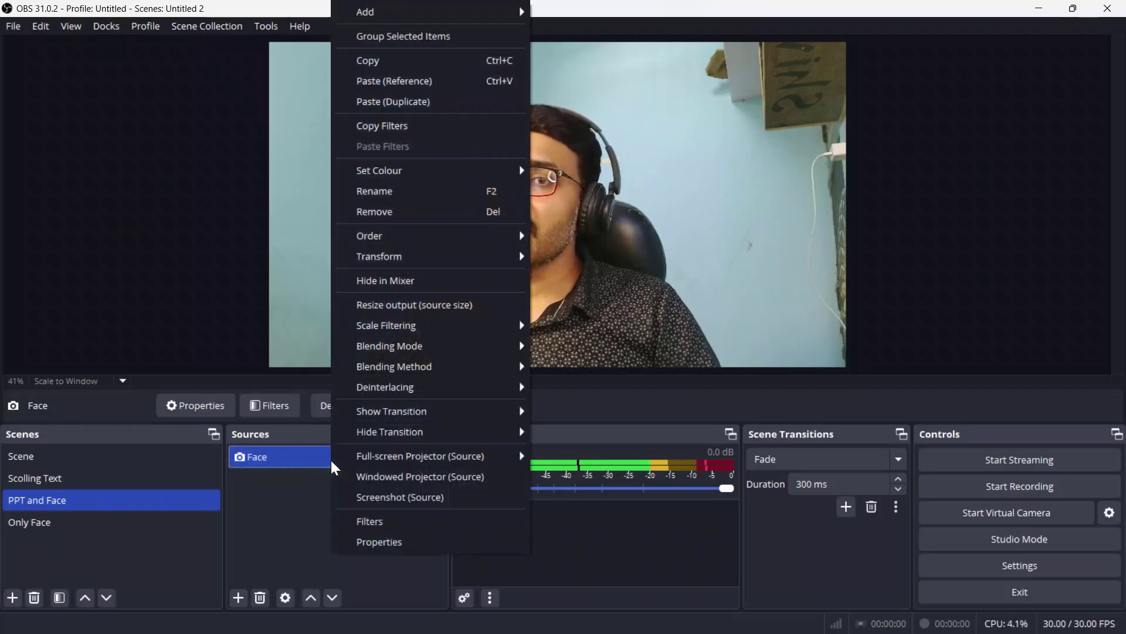
click(427, 45)
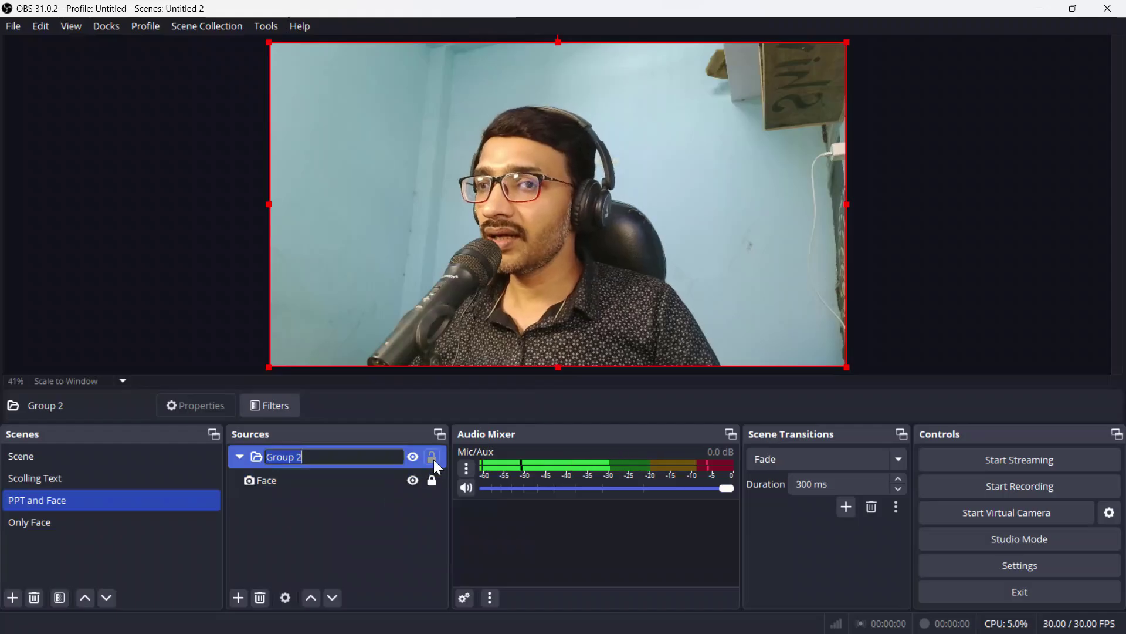
click(242, 457)
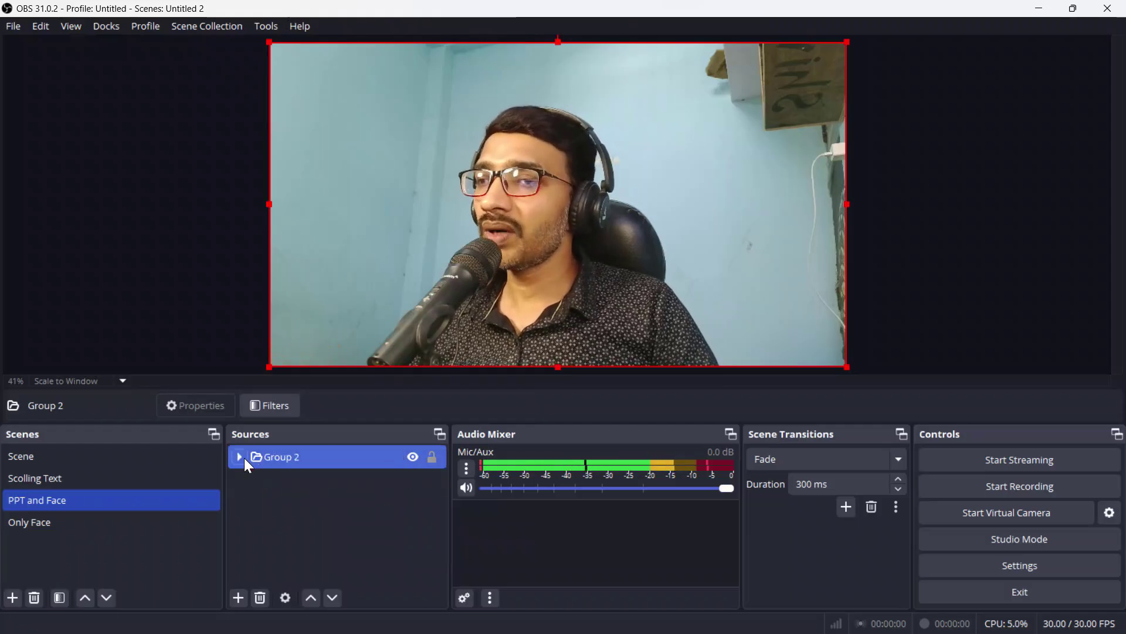
click(312, 470)
click(240, 457)
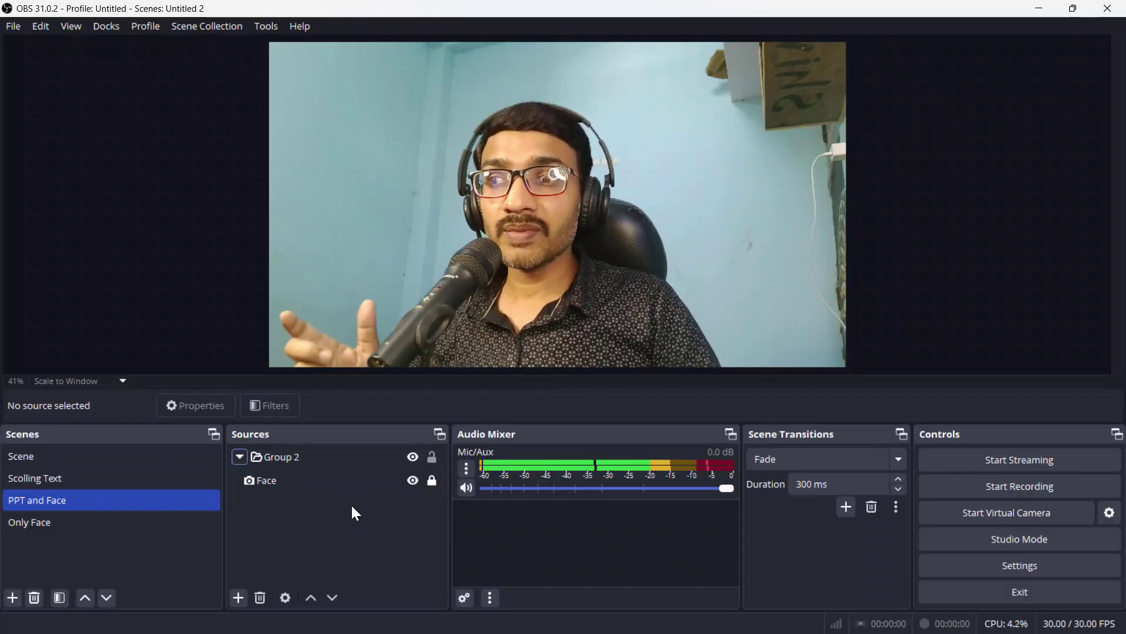
click(261, 458)
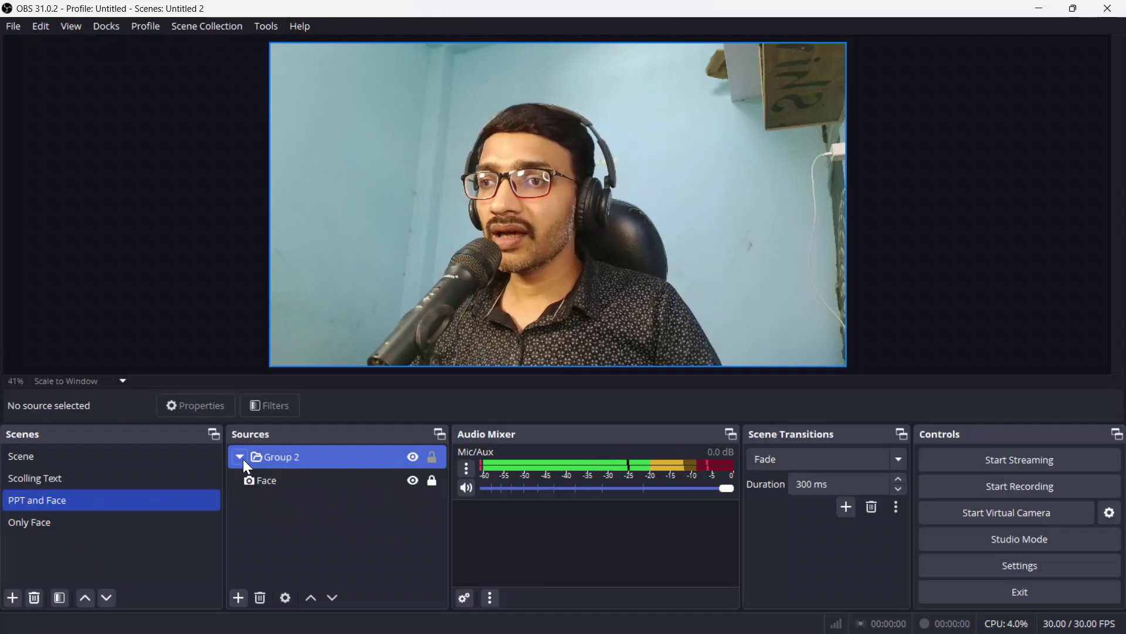
click(241, 457)
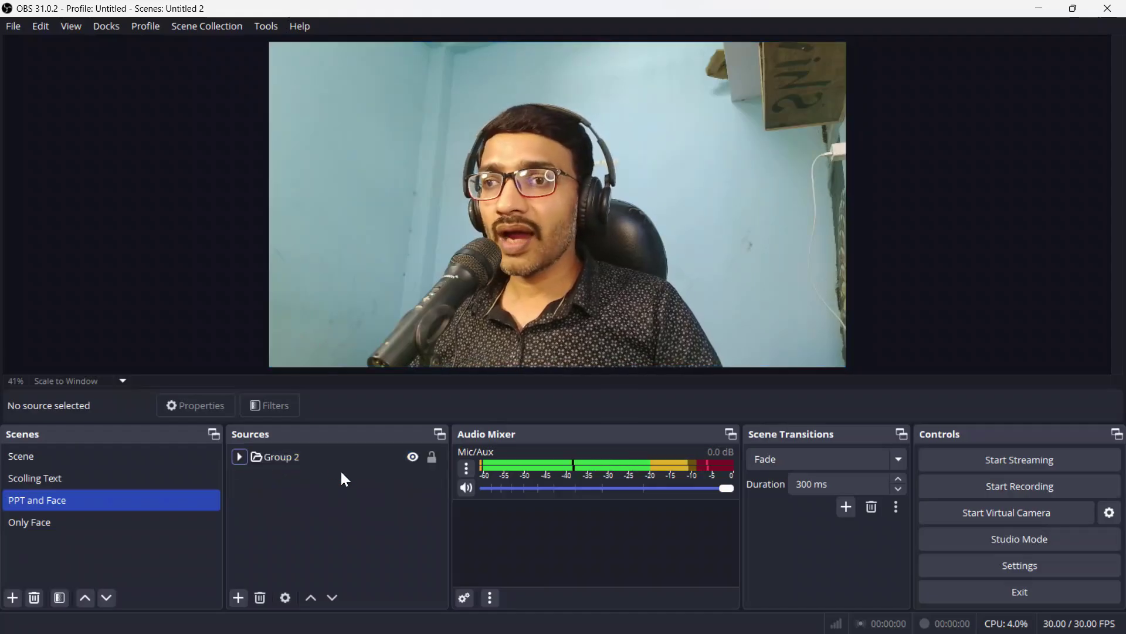
click(295, 459)
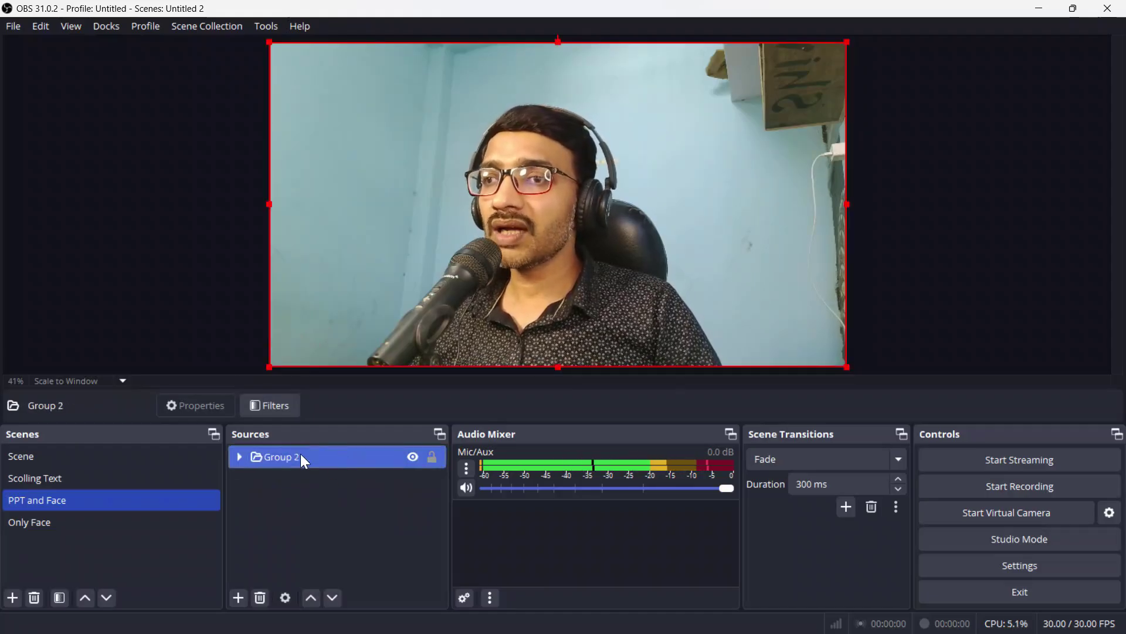
Step: Add an Image Mask/Blend filter to Group 2 using Image Mask.png to crop the face into a circle
click(274, 410)
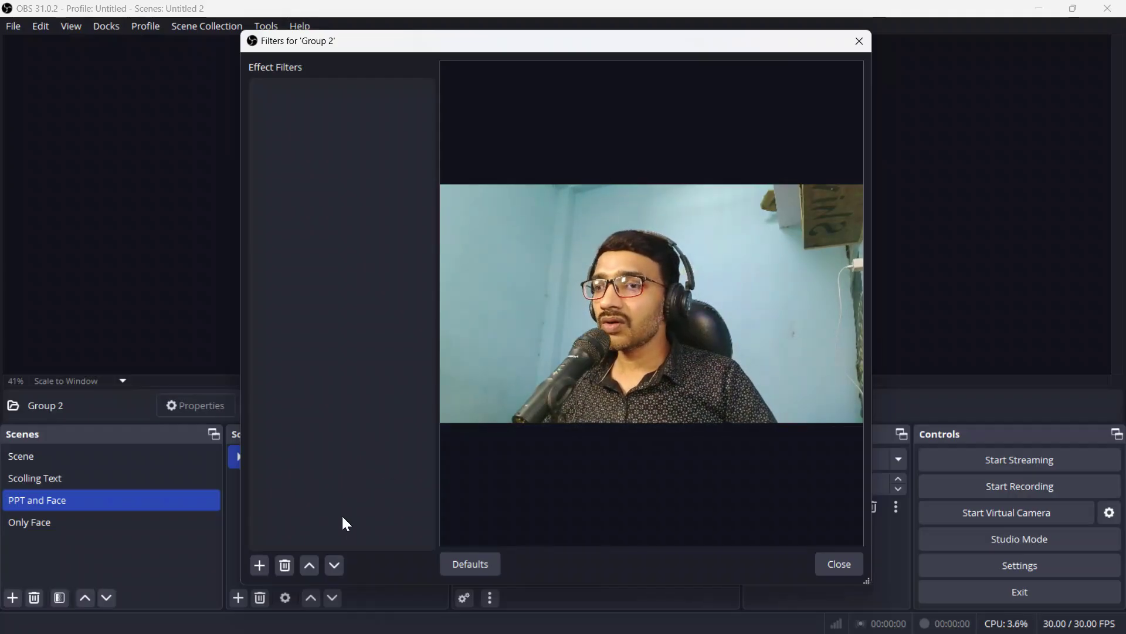
click(257, 567)
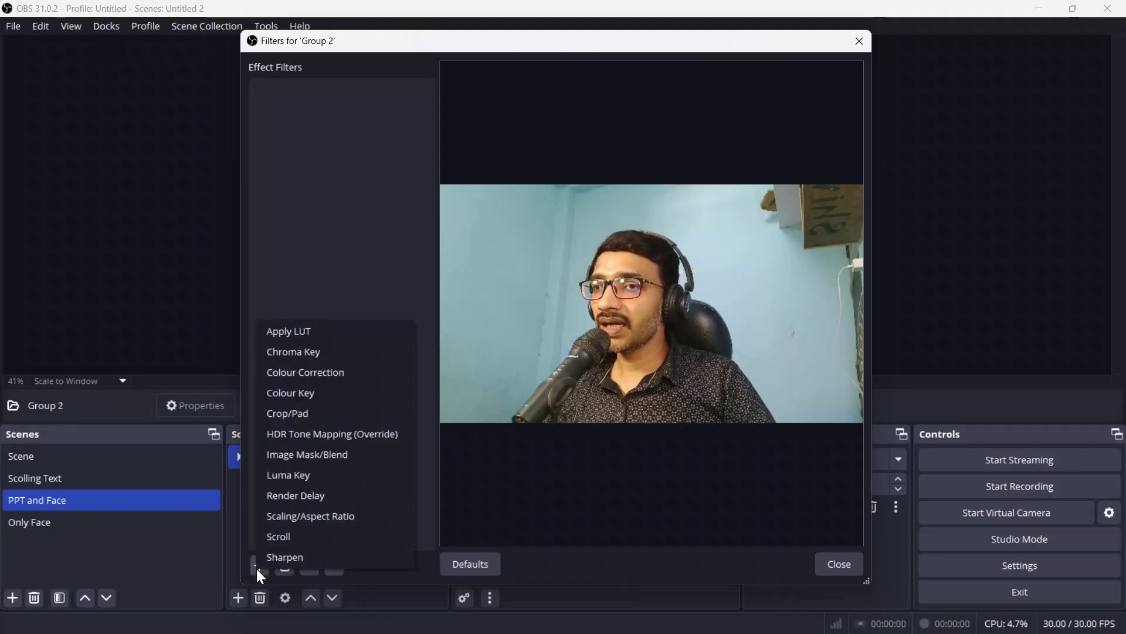
click(344, 457)
click(528, 337)
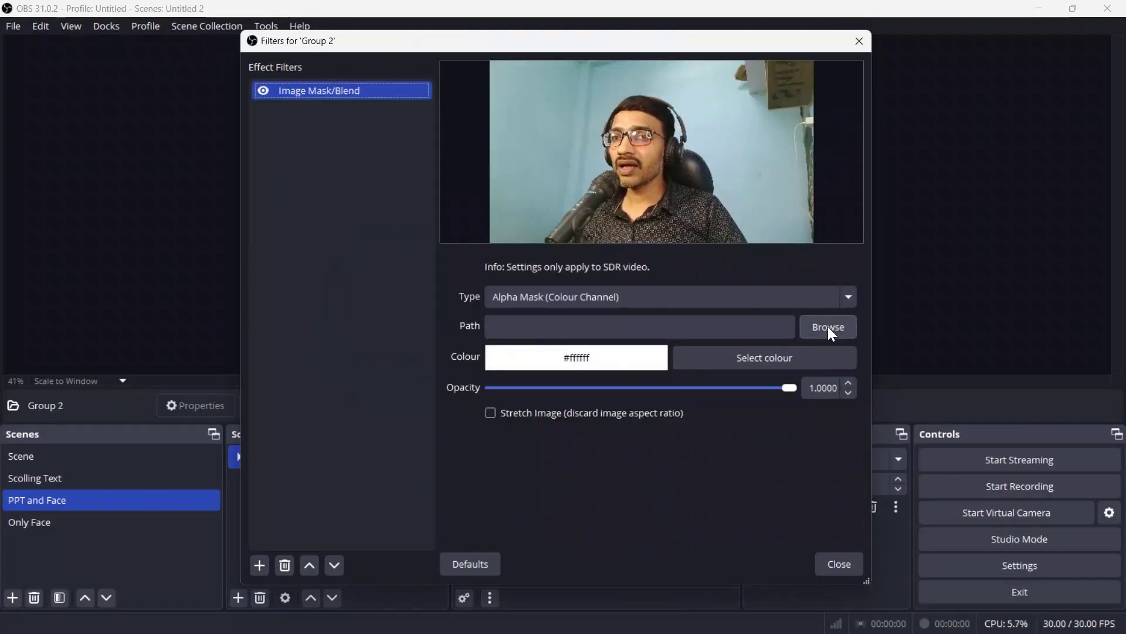
click(829, 328)
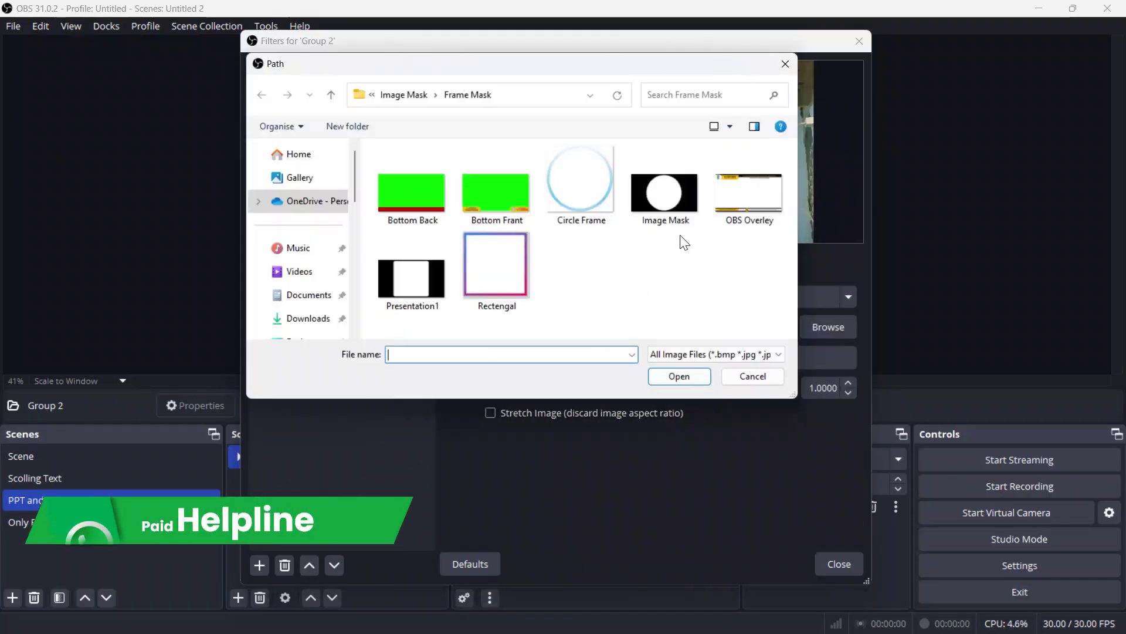
click(664, 203)
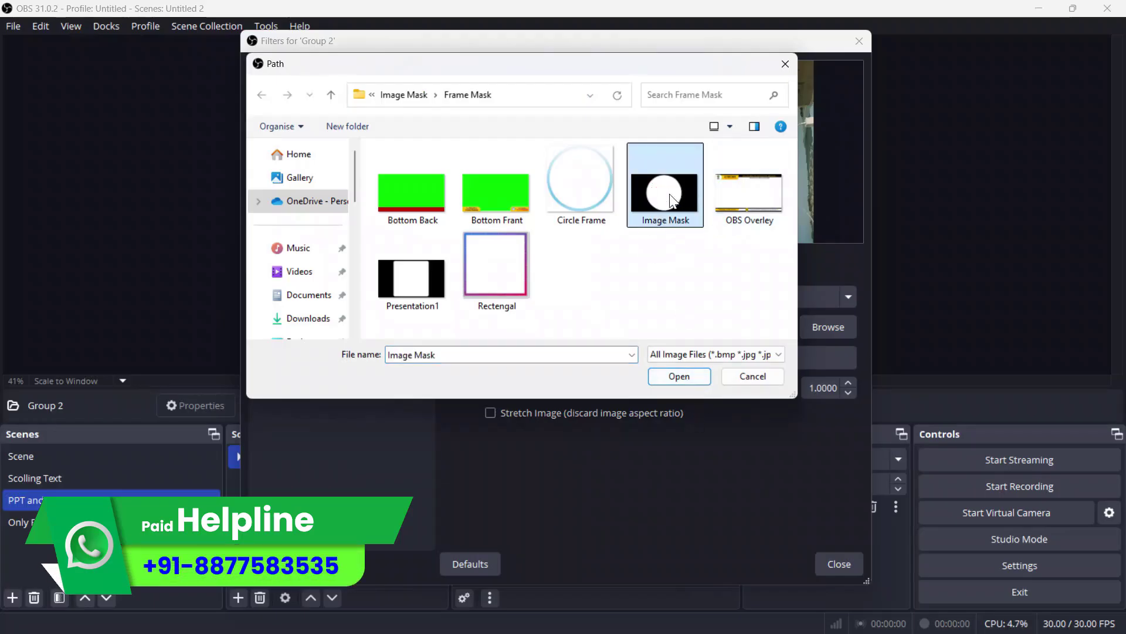
click(701, 378)
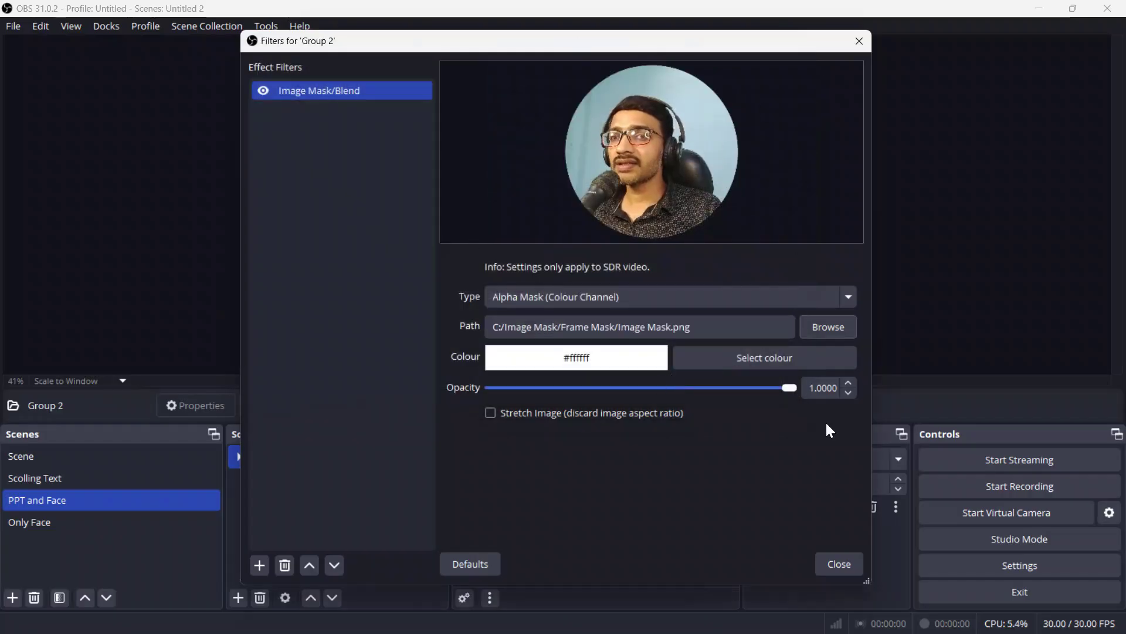
click(832, 565)
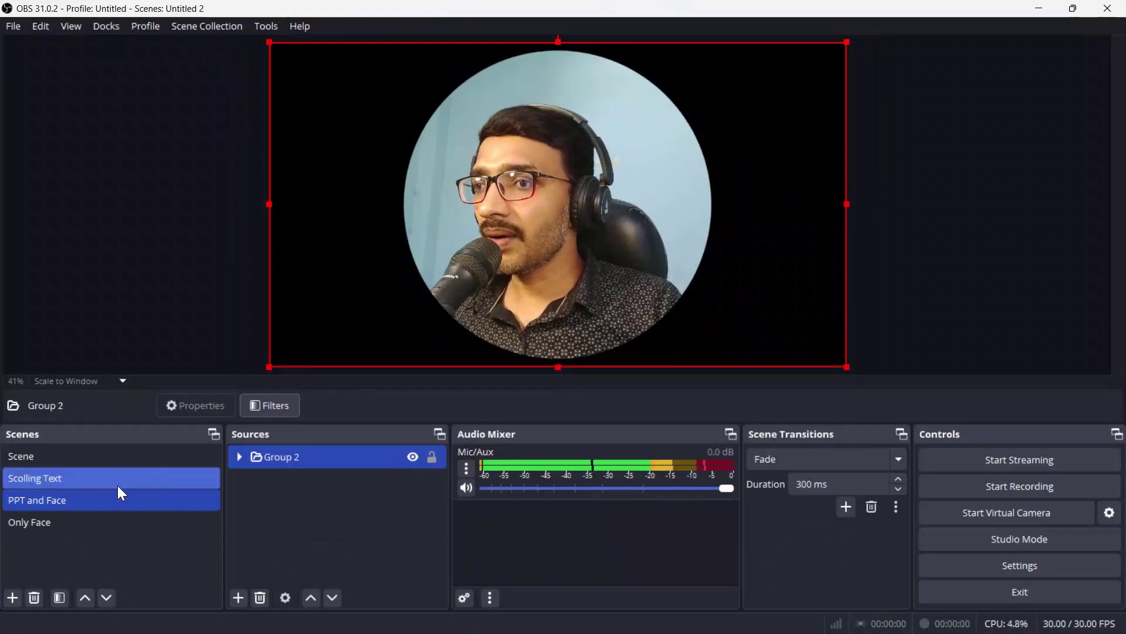
click(92, 526)
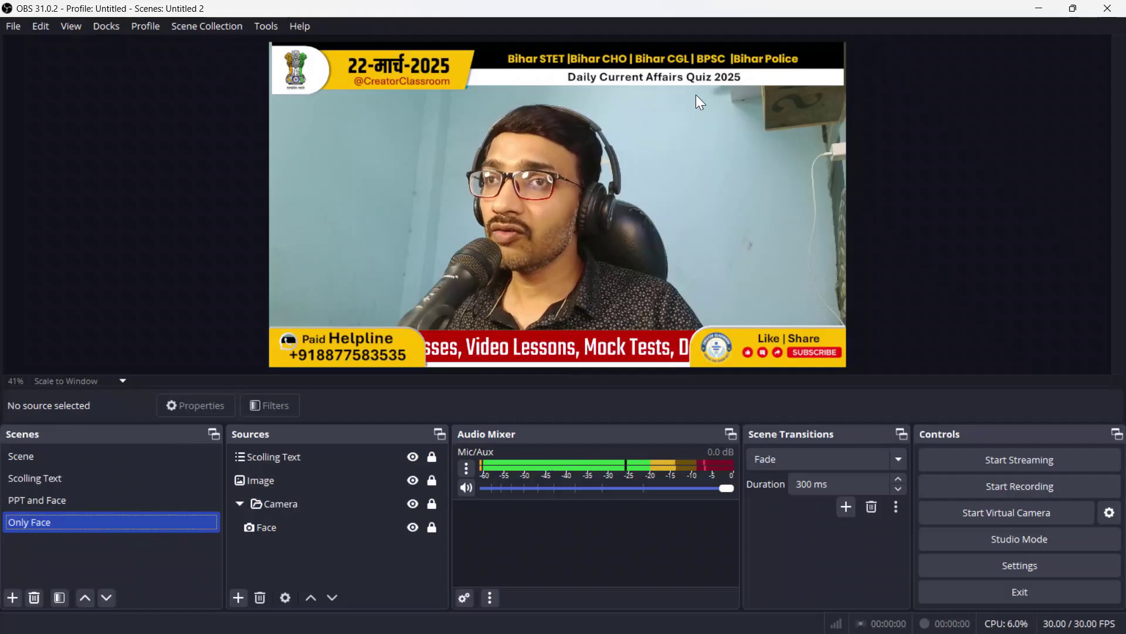
click(94, 500)
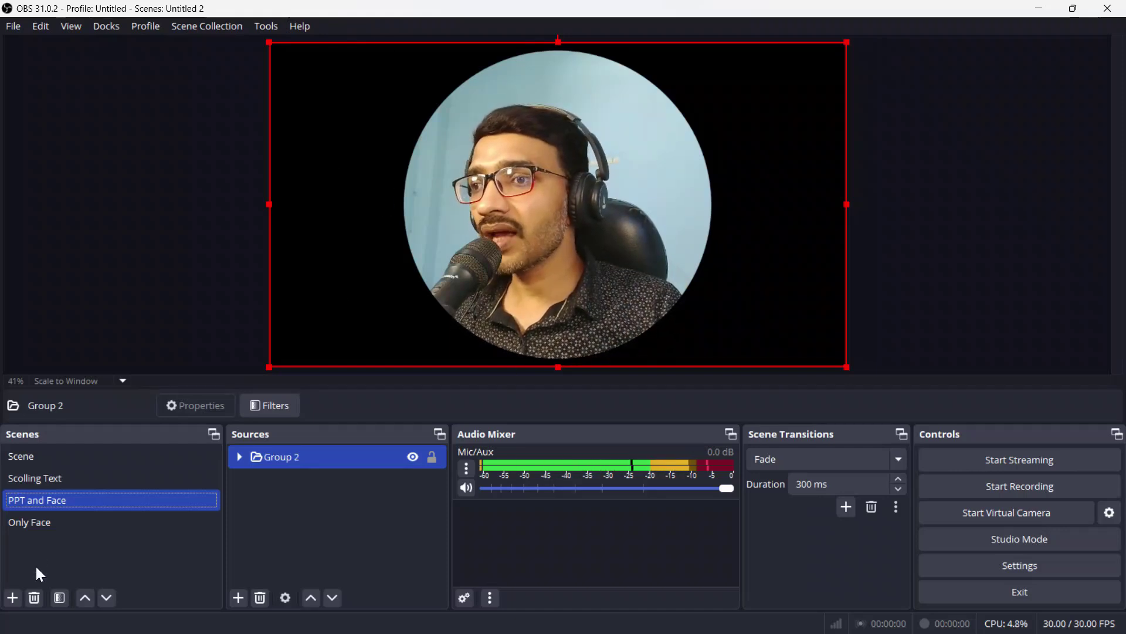
click(48, 521)
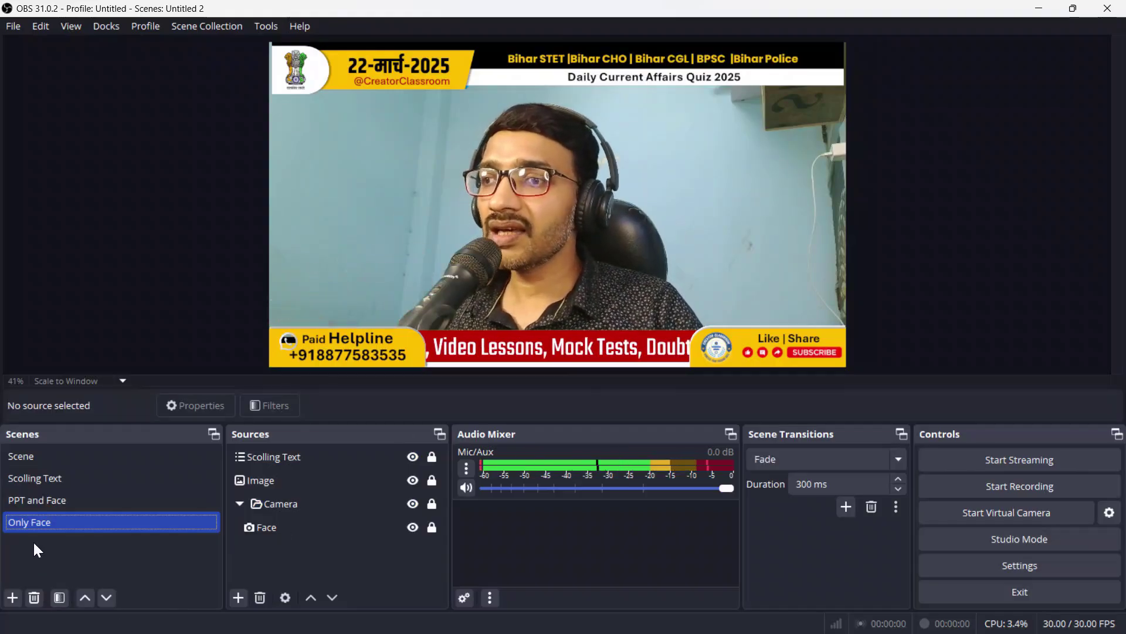
click(75, 503)
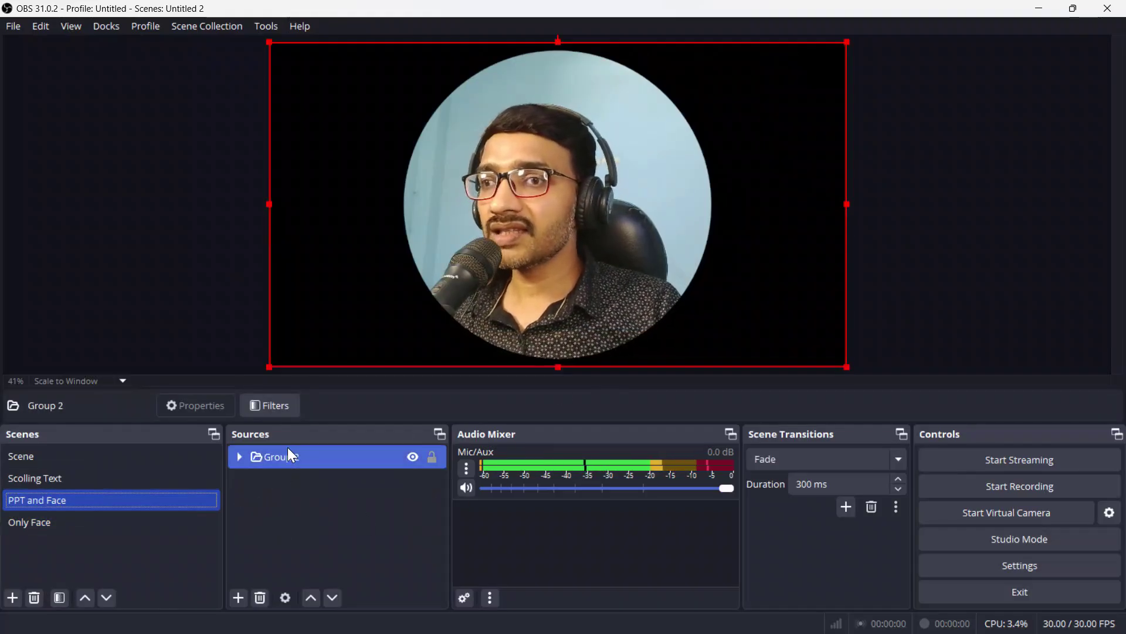
click(322, 458)
click(239, 597)
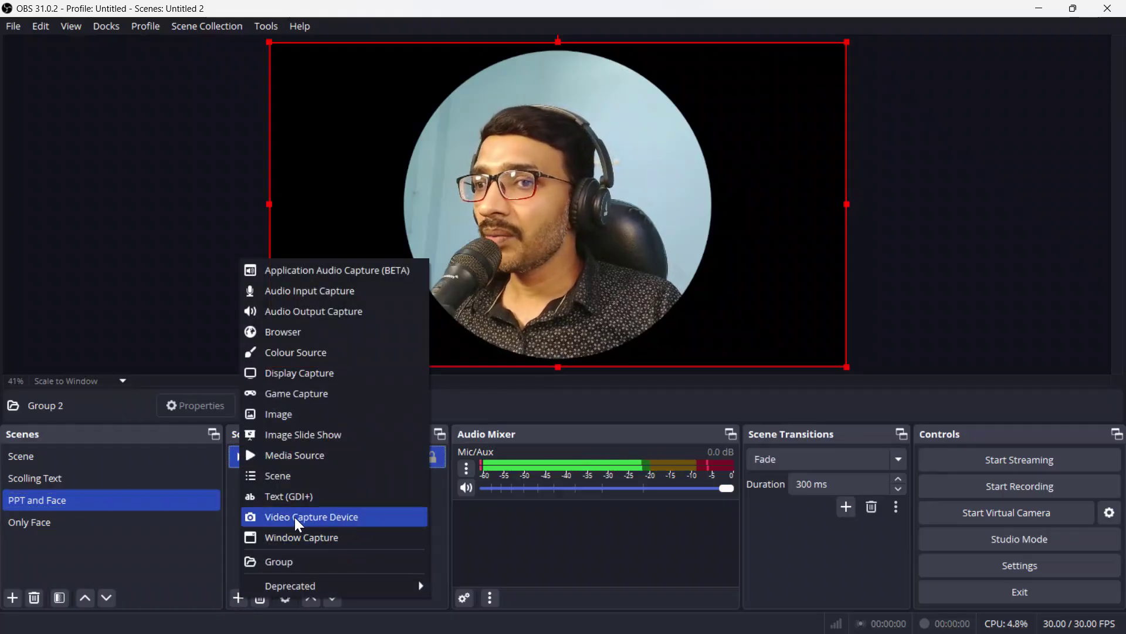
click(339, 518)
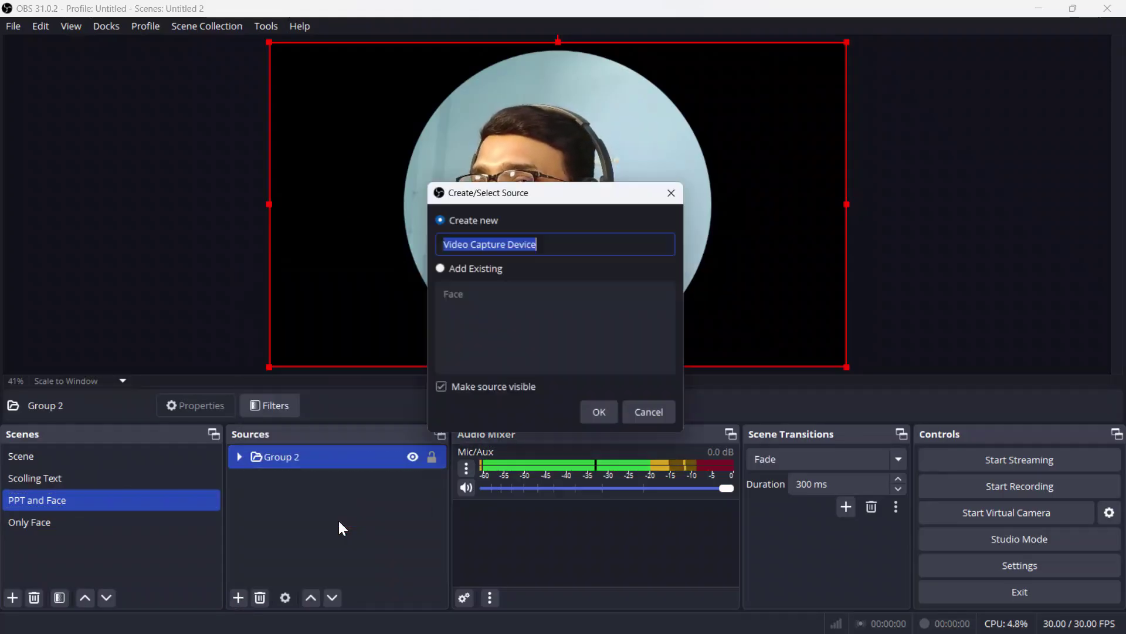
click(471, 271)
click(474, 294)
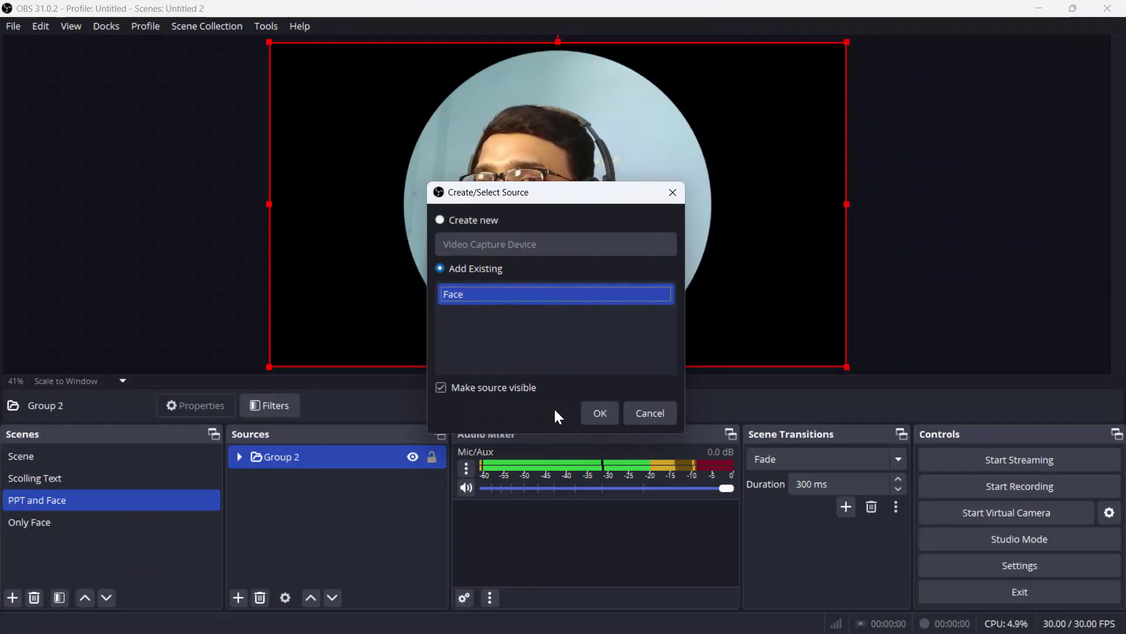
click(587, 415)
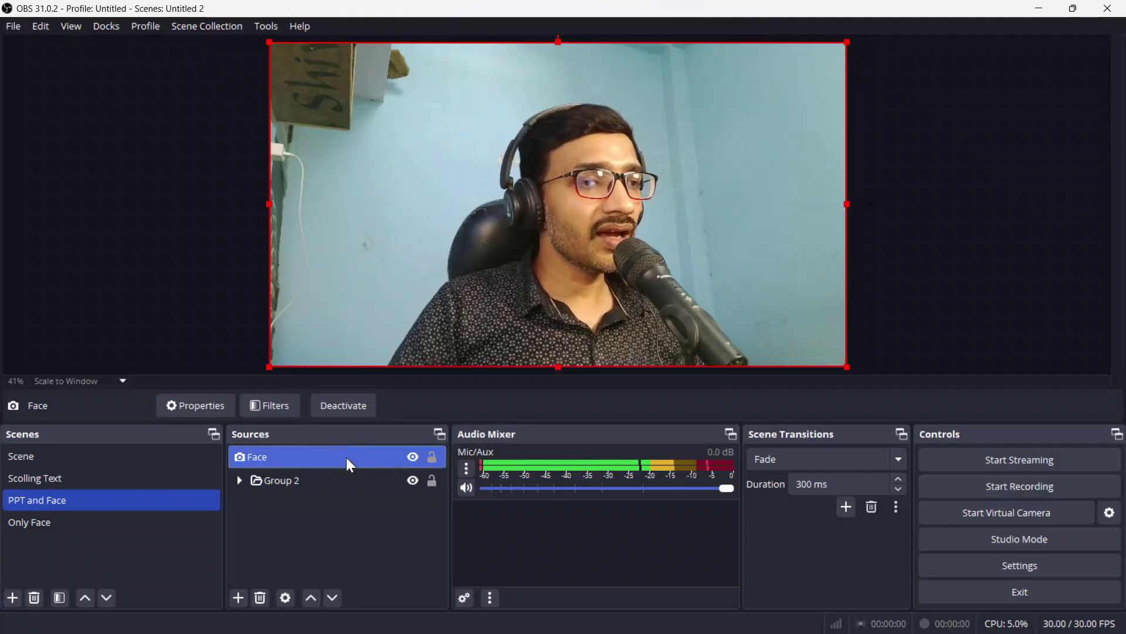
key(Delete)
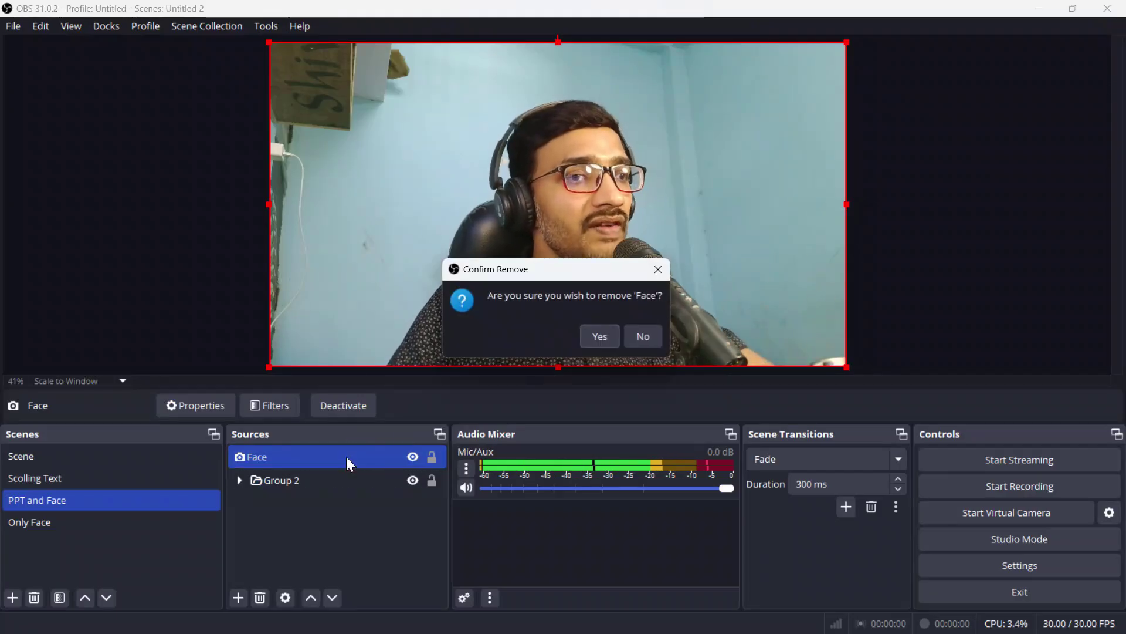
click(589, 339)
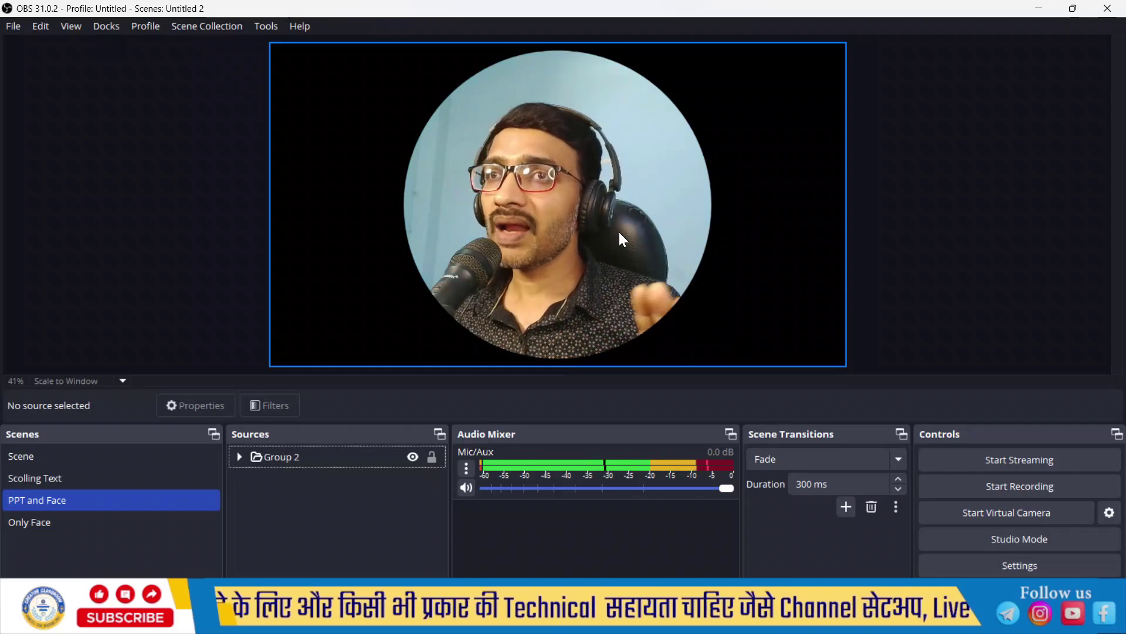
Step: Lock Group 2, check its Face source, then reselect Group 2 in the PPT and Face scene
click(432, 457)
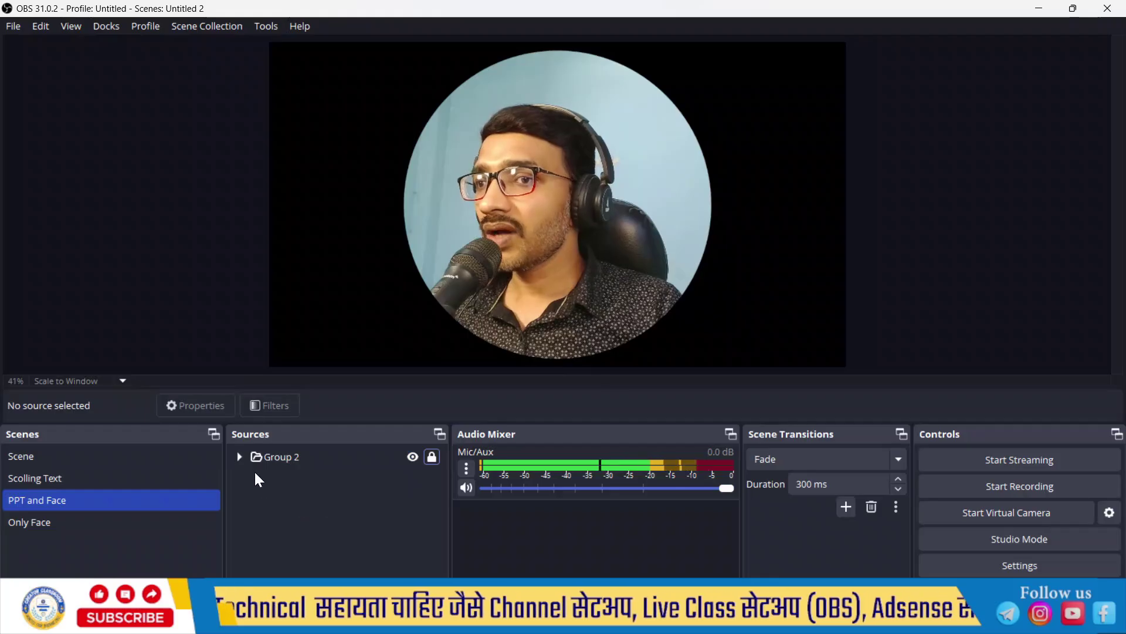
click(236, 457)
click(252, 487)
click(237, 460)
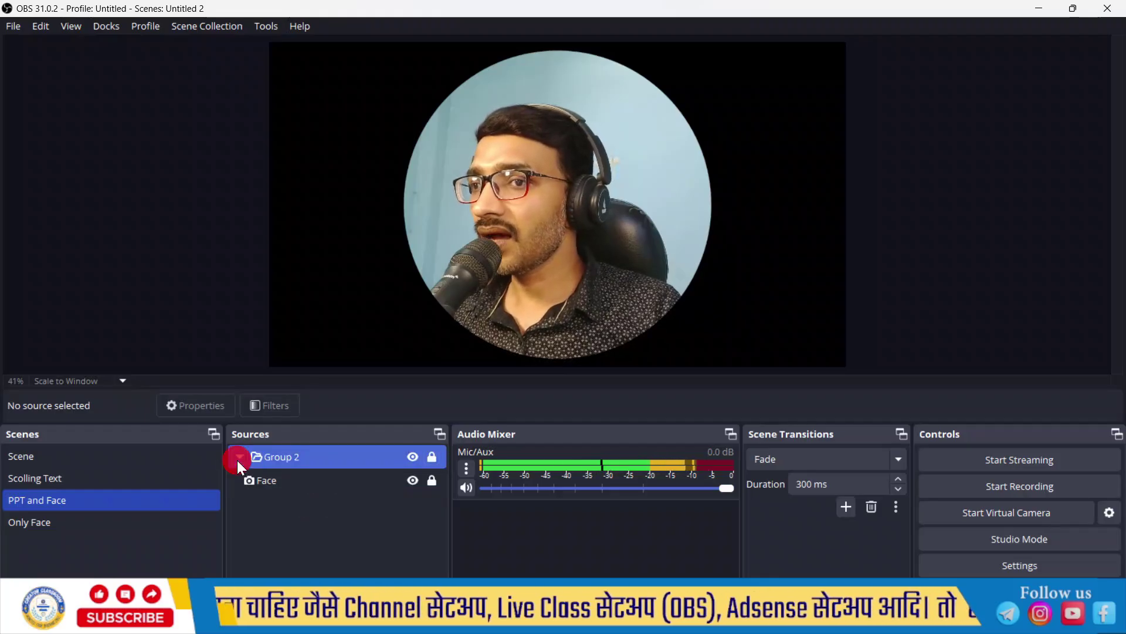
click(237, 460)
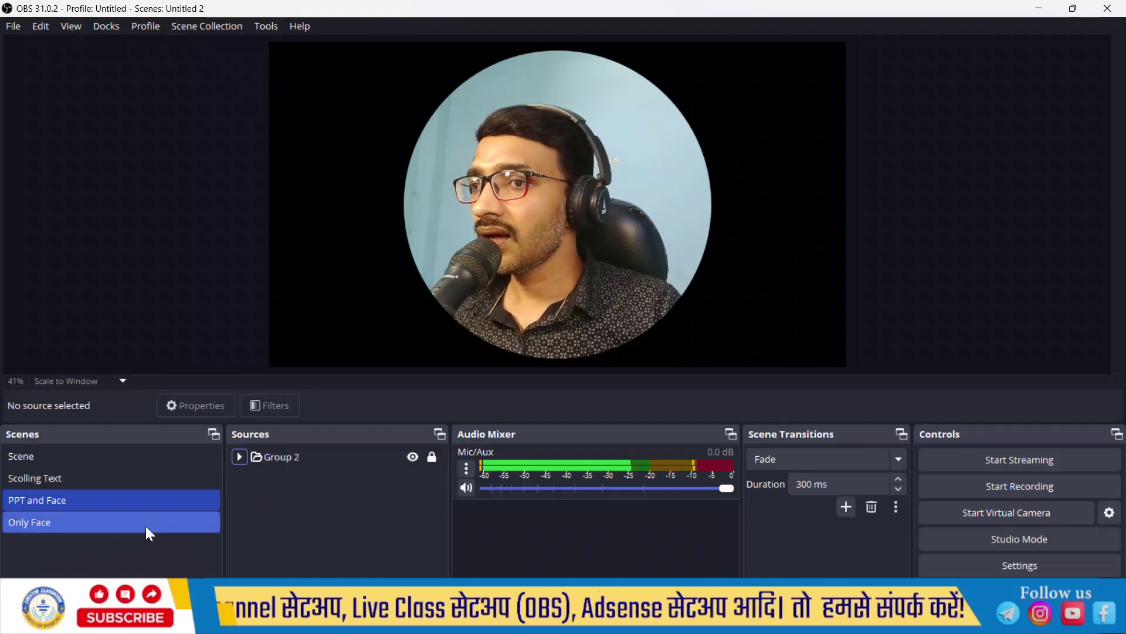
click(119, 522)
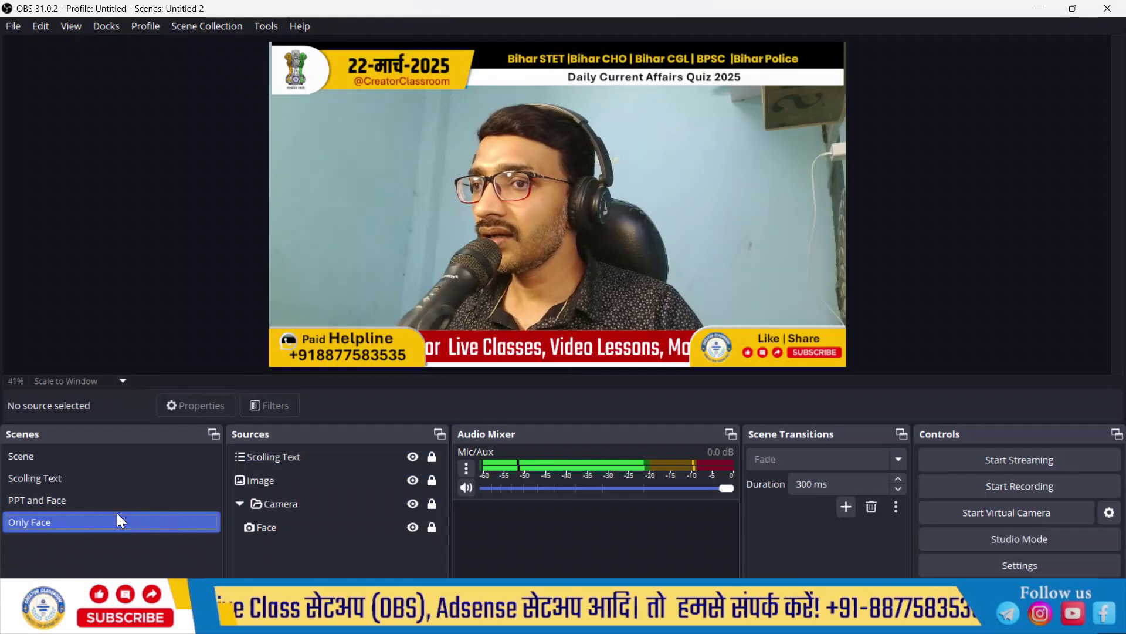
click(120, 500)
click(296, 464)
Step: Unlock Group 2, shrink it from the top-left corner and move it right of centre
click(432, 457)
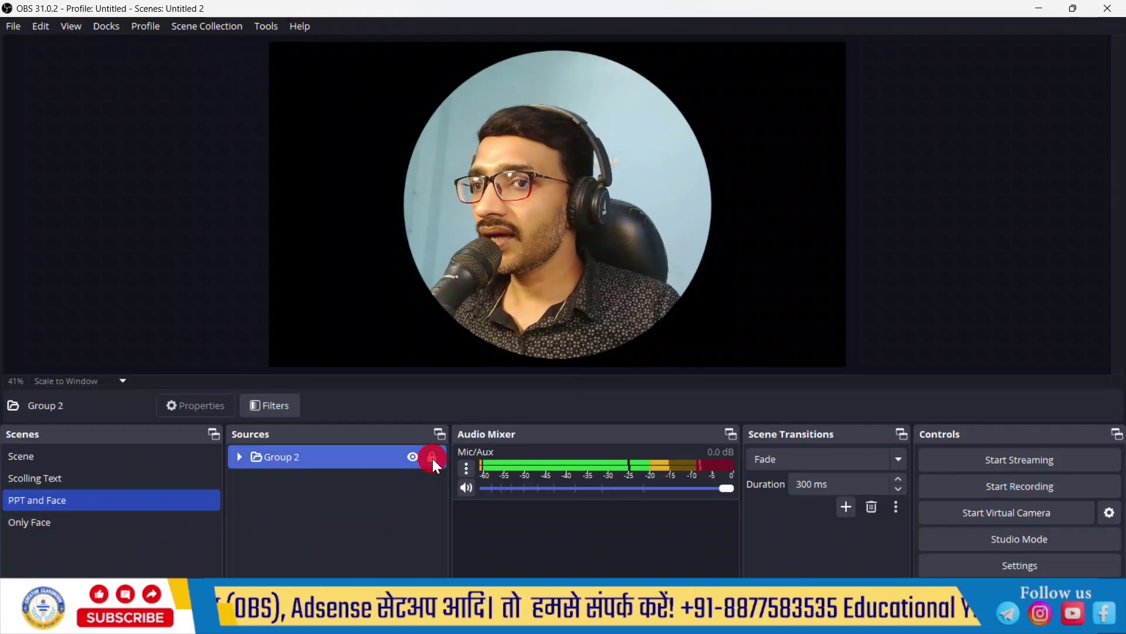
click(269, 42)
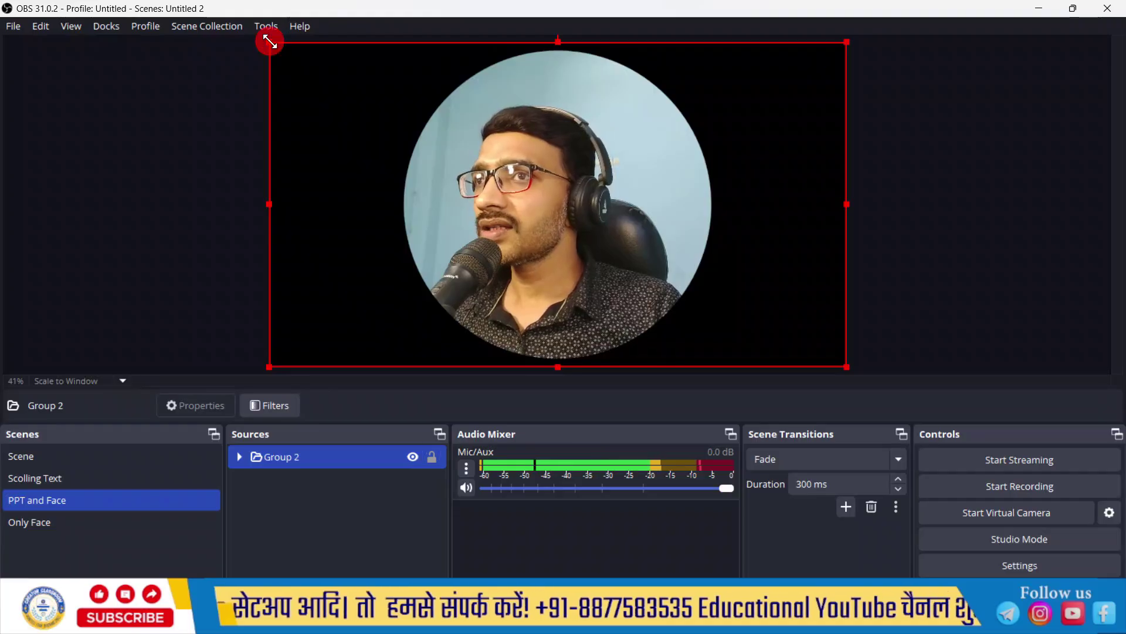
drag(269, 41, 409, 115)
drag(635, 259, 624, 239)
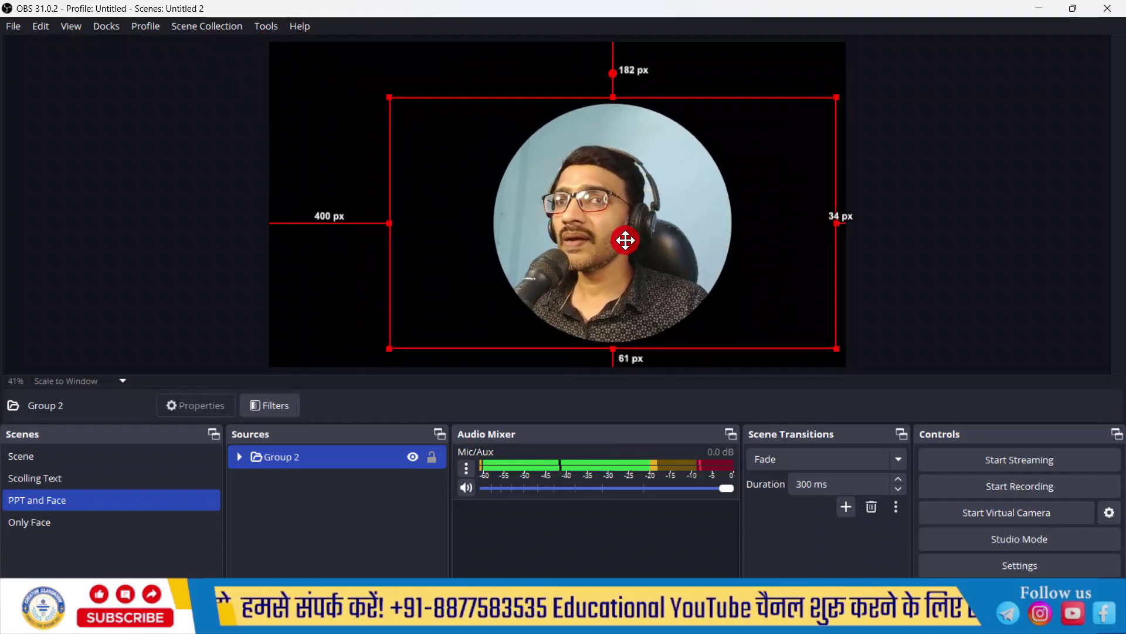
click(343, 522)
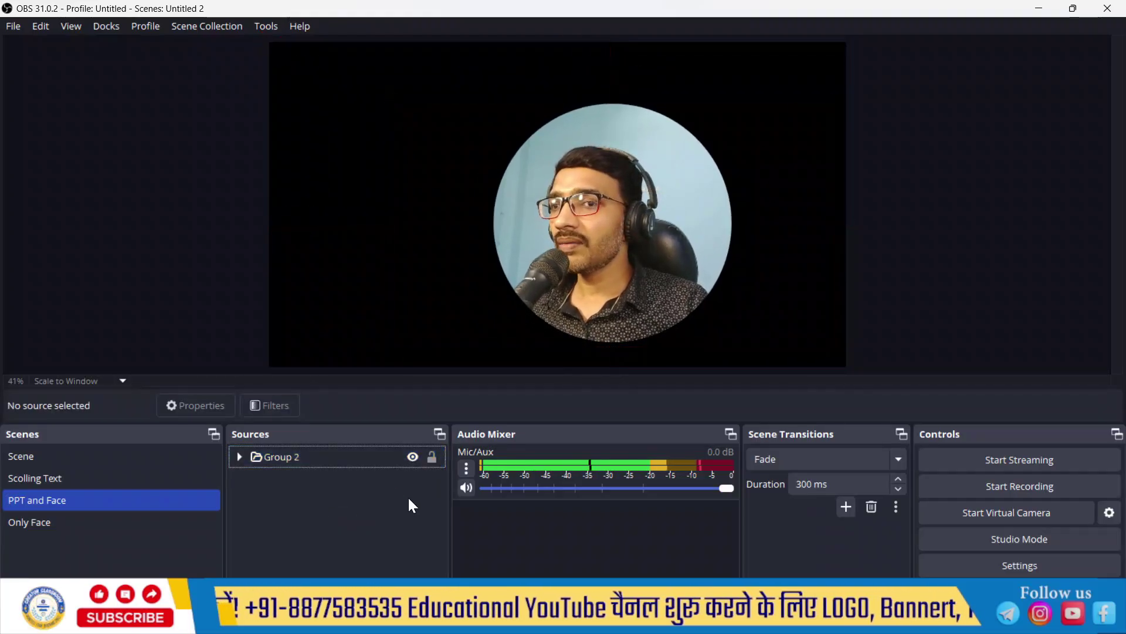
Step: Add an image source named 'C Frame' showing Circle Frame.png
click(239, 584)
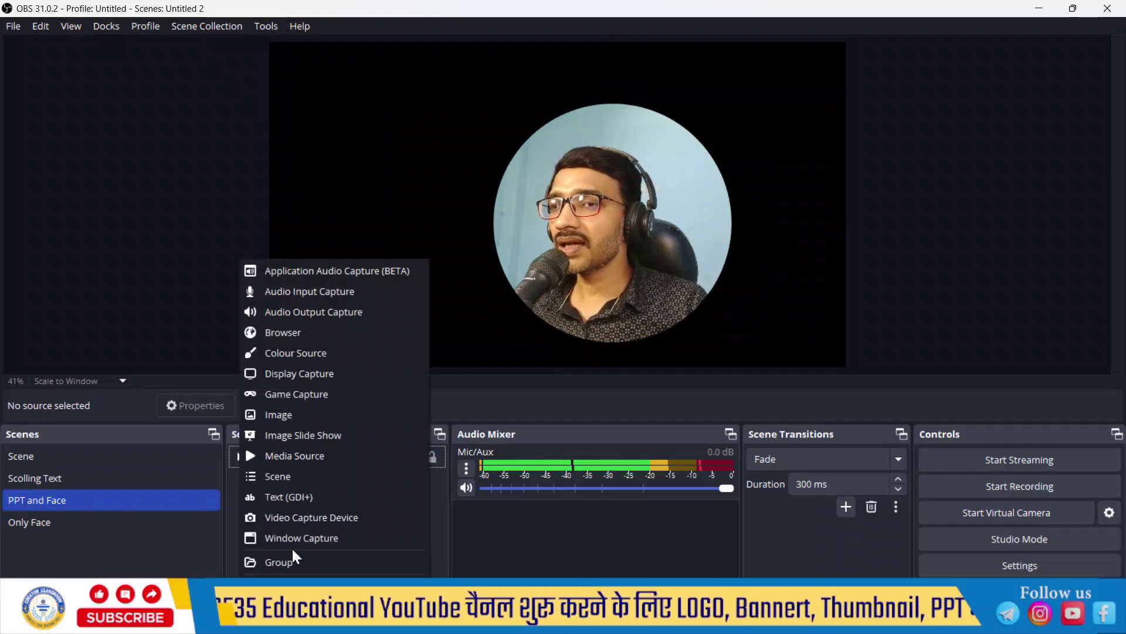
click(340, 412)
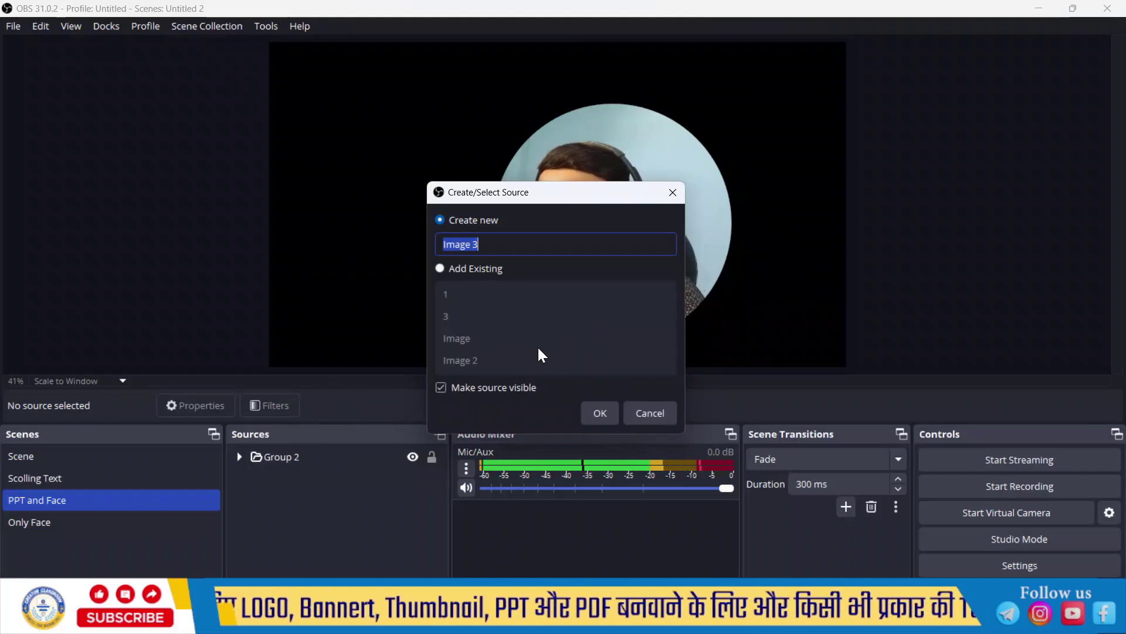
text(C Fra)
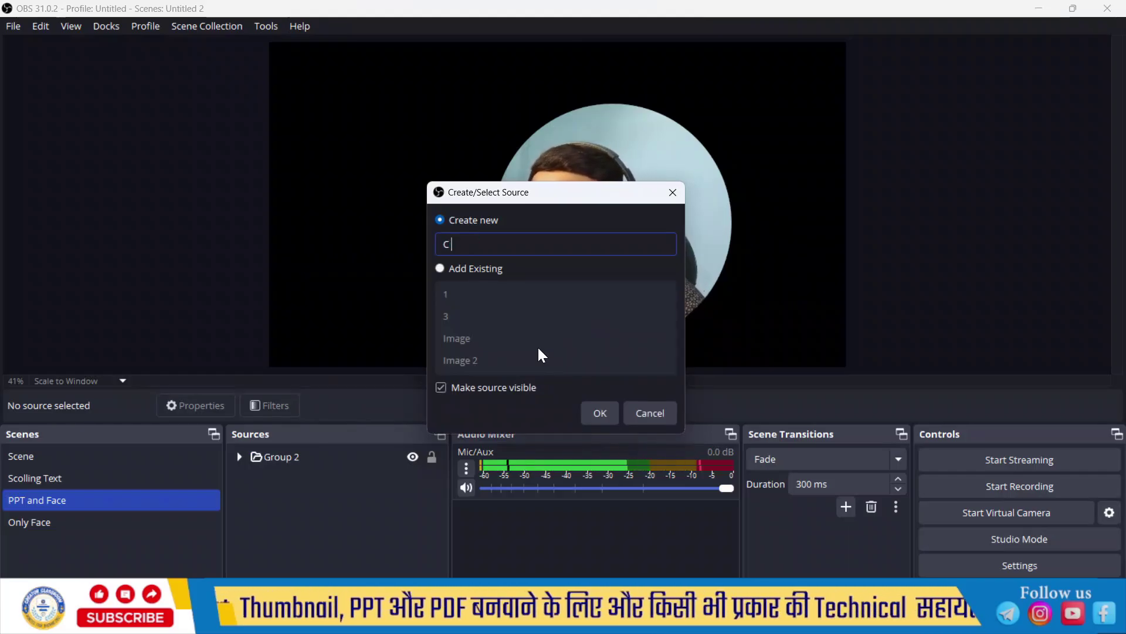
text(me)
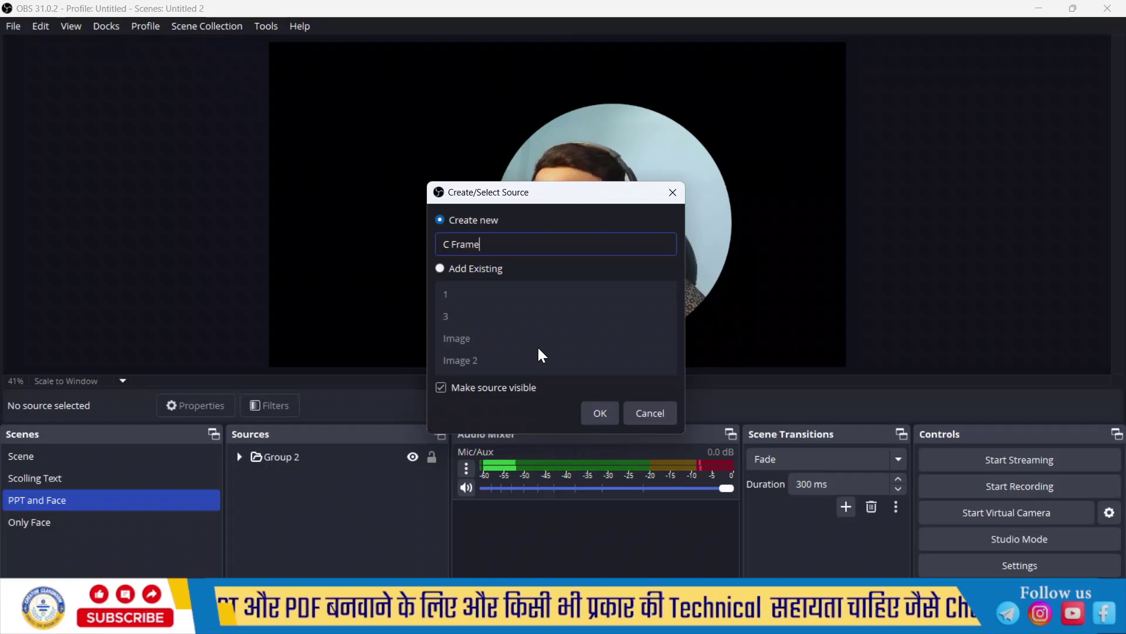
click(598, 413)
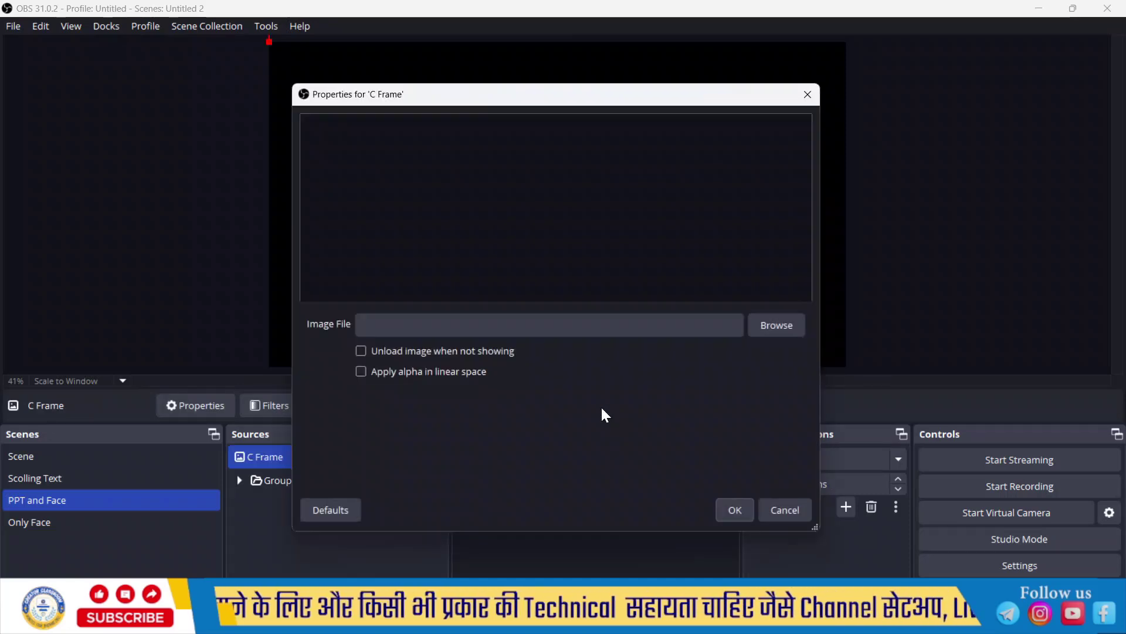
click(768, 326)
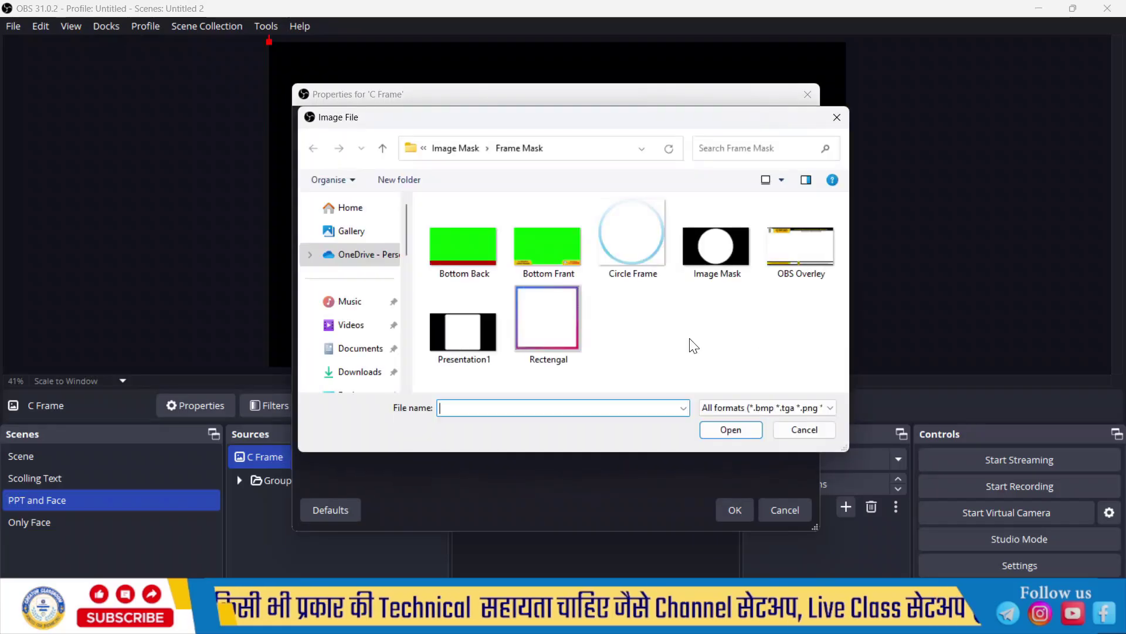
click(731, 430)
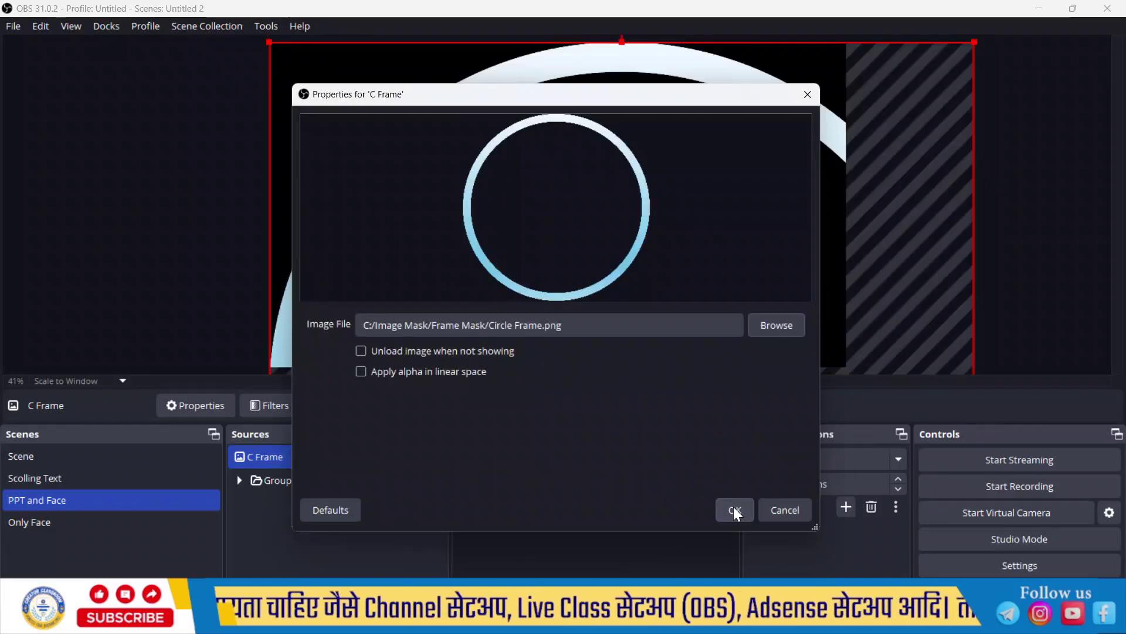
click(733, 506)
Step: Resize and position the C Frame ring snugly around the circular face
drag(270, 43, 518, 290)
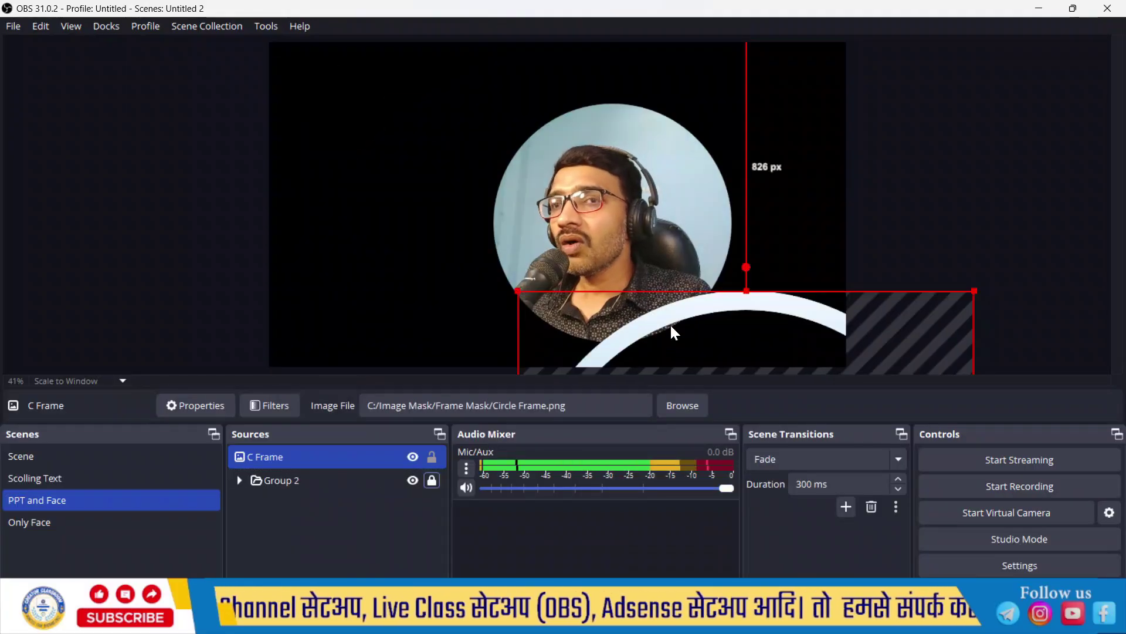
drag(671, 331, 489, 124)
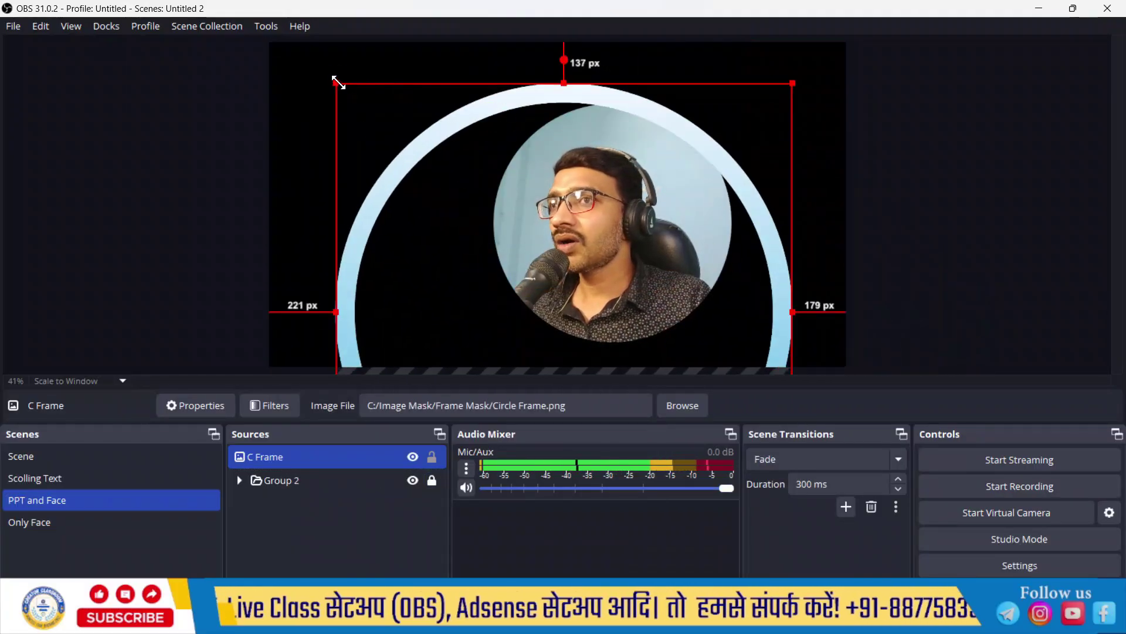
drag(338, 82, 611, 84)
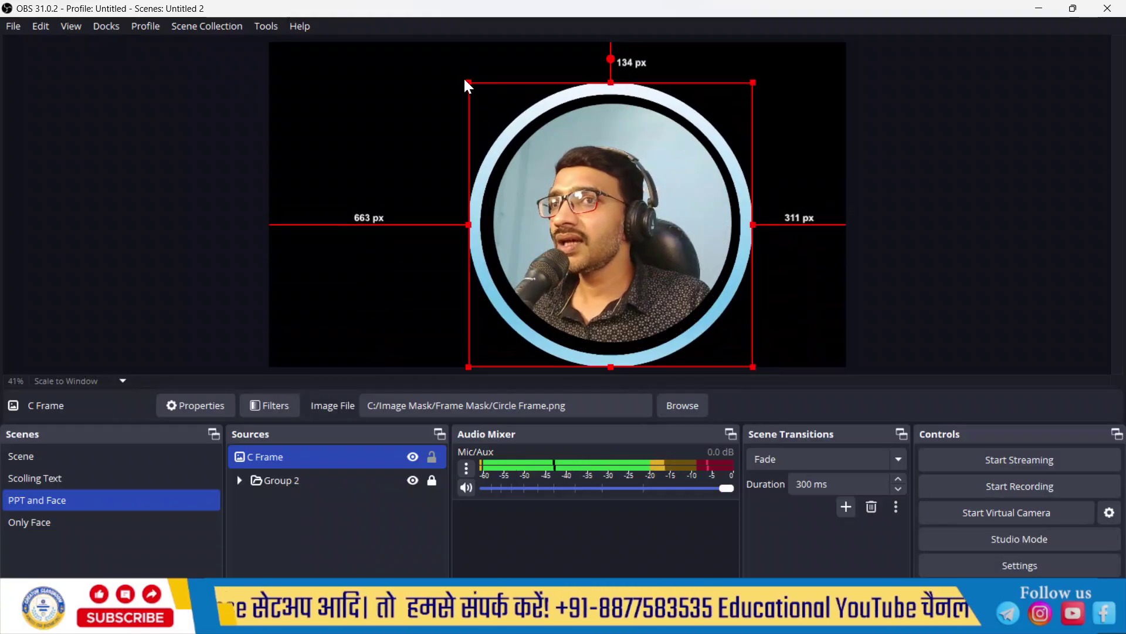
drag(467, 80, 501, 98)
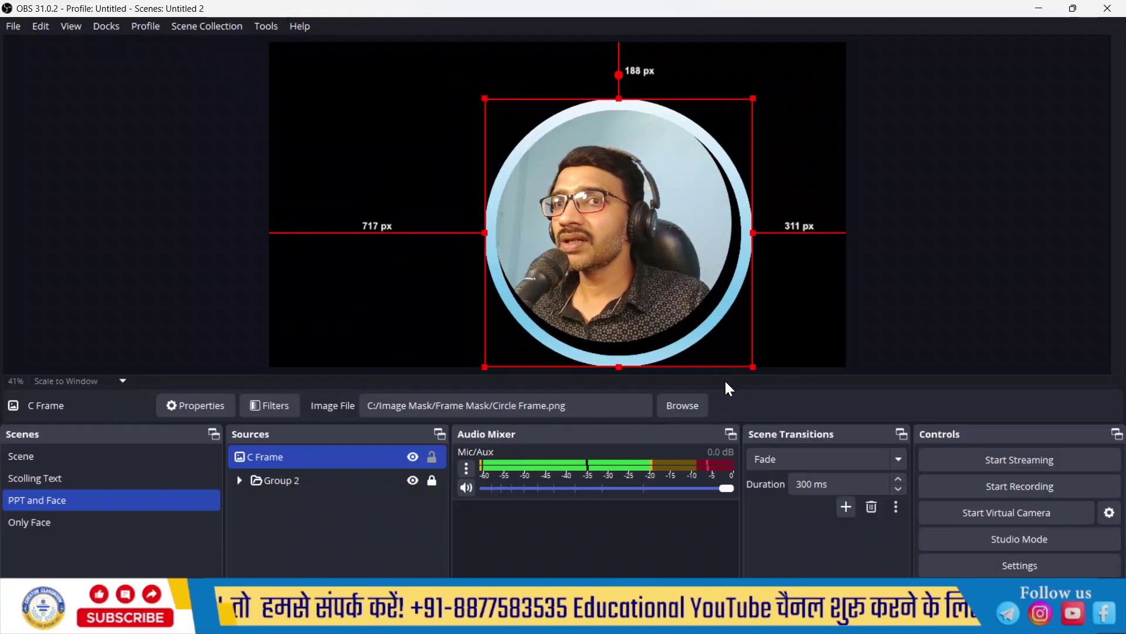
drag(753, 367, 739, 346)
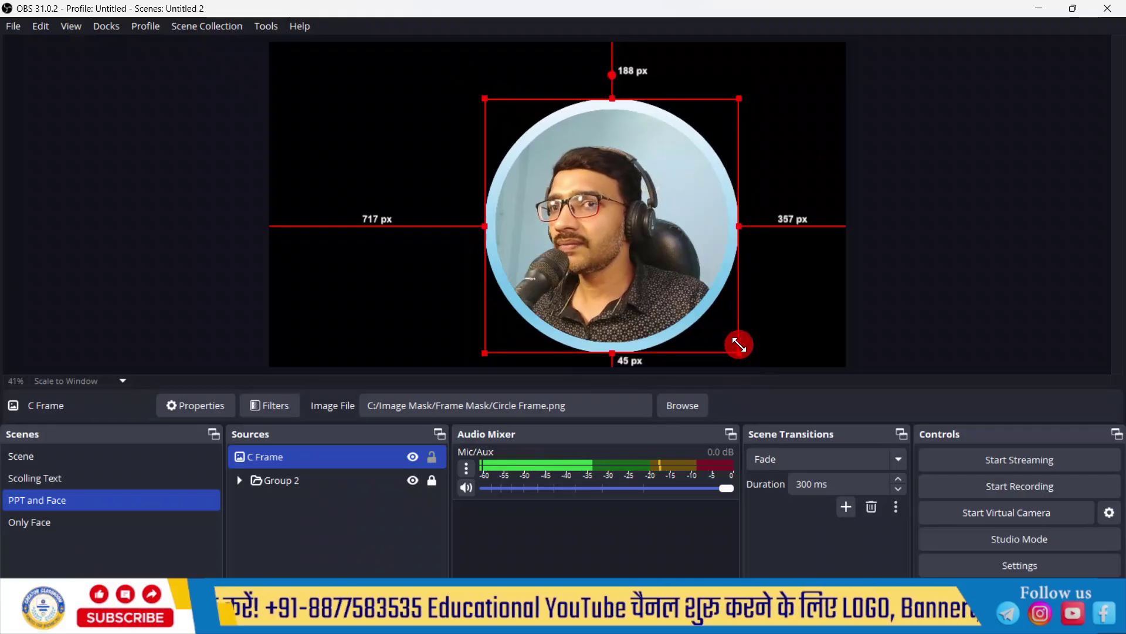
Step: Move C Frame and Group 2 together up and left, then lock both sources
click(282, 480)
click(431, 458)
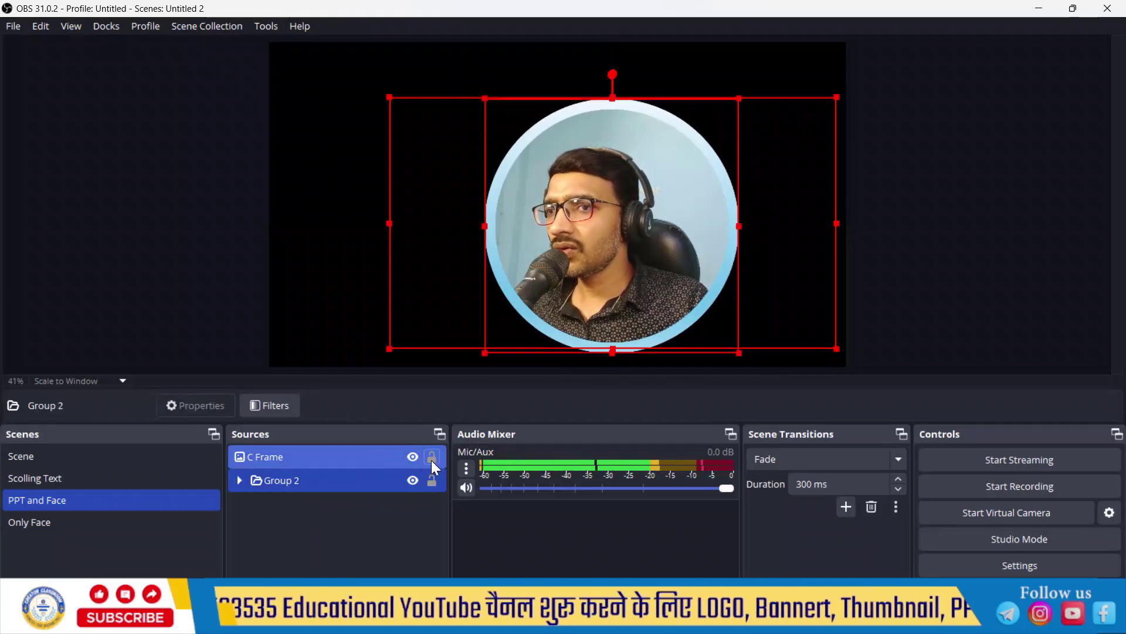
click(332, 529)
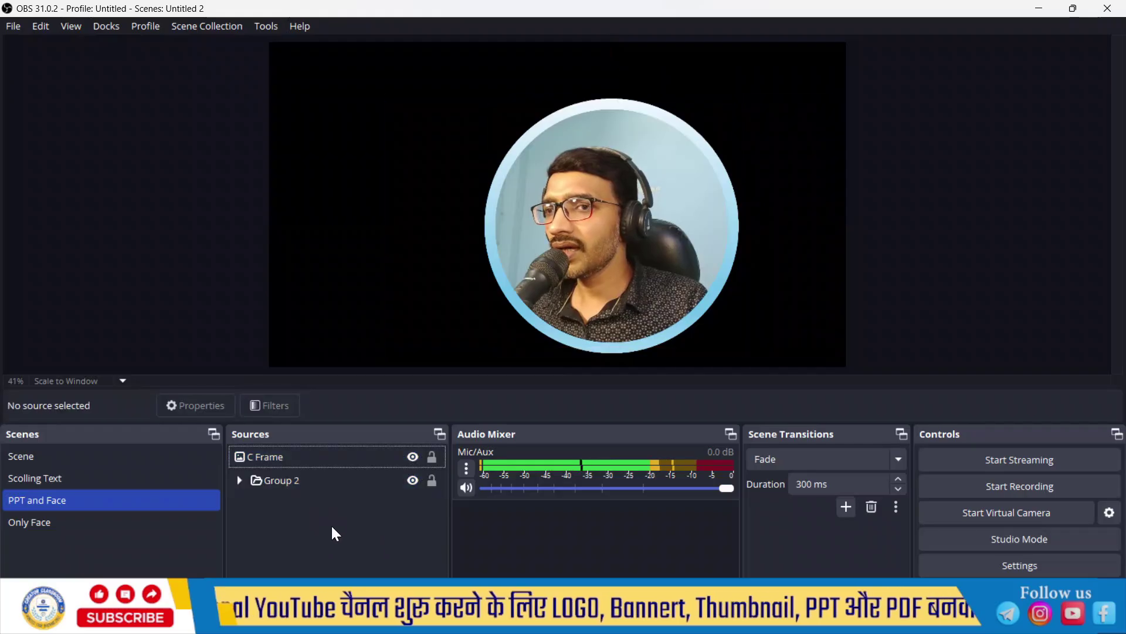
click(332, 476)
click(339, 456)
drag(645, 224, 549, 203)
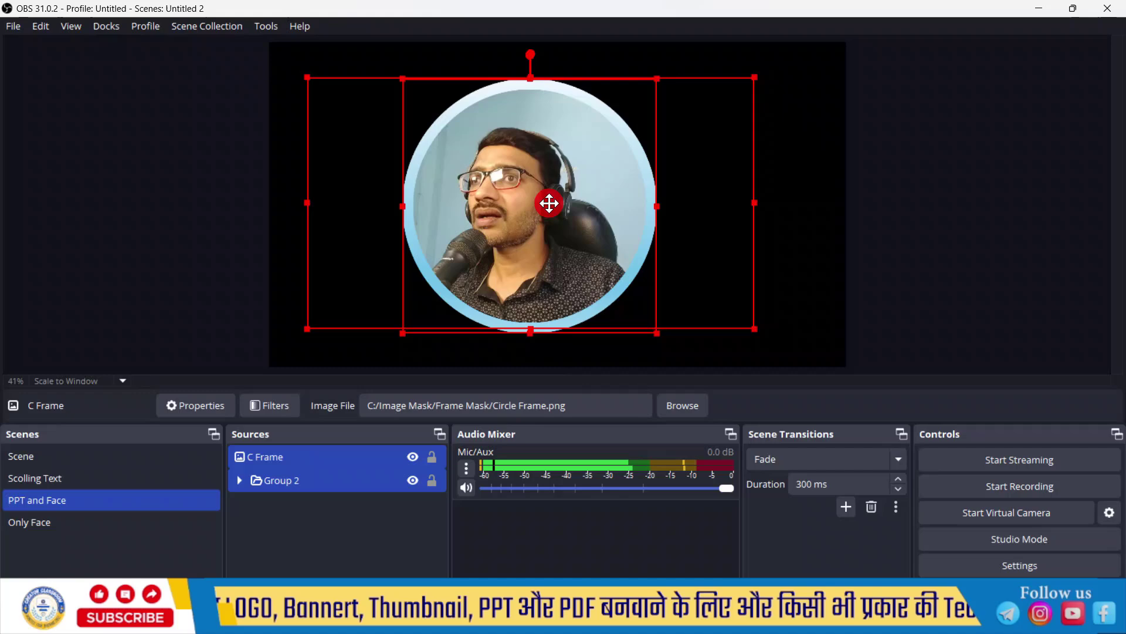
click(432, 457)
click(432, 482)
click(371, 522)
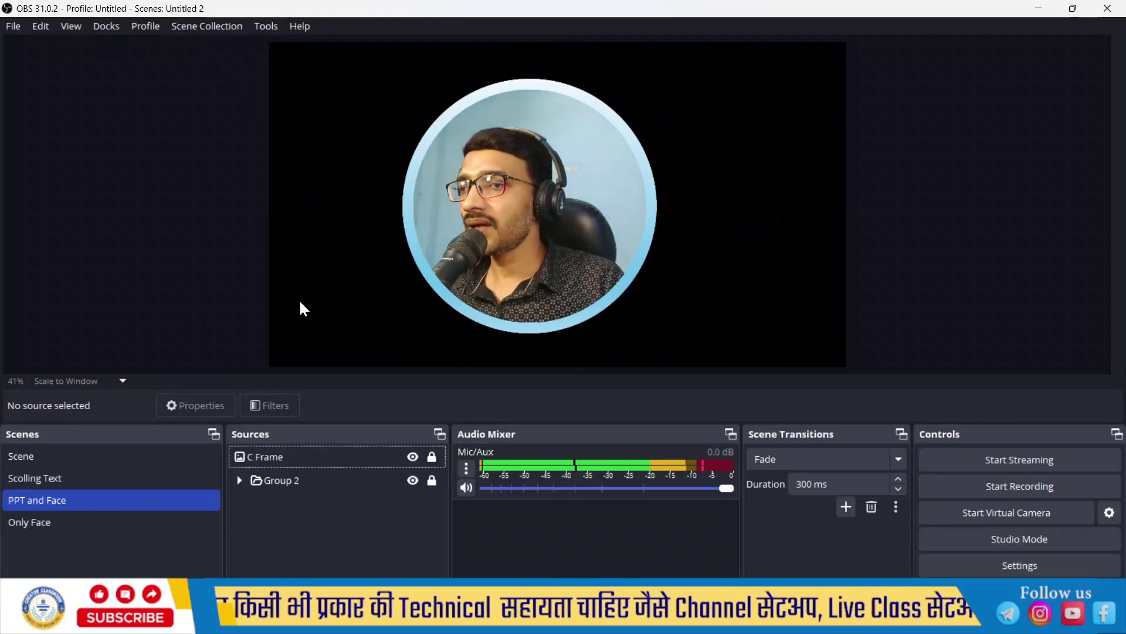
Step: Rename the PPT and Face scene to 'Circle Face', then switch to the Only Face scene
right_click(50, 500)
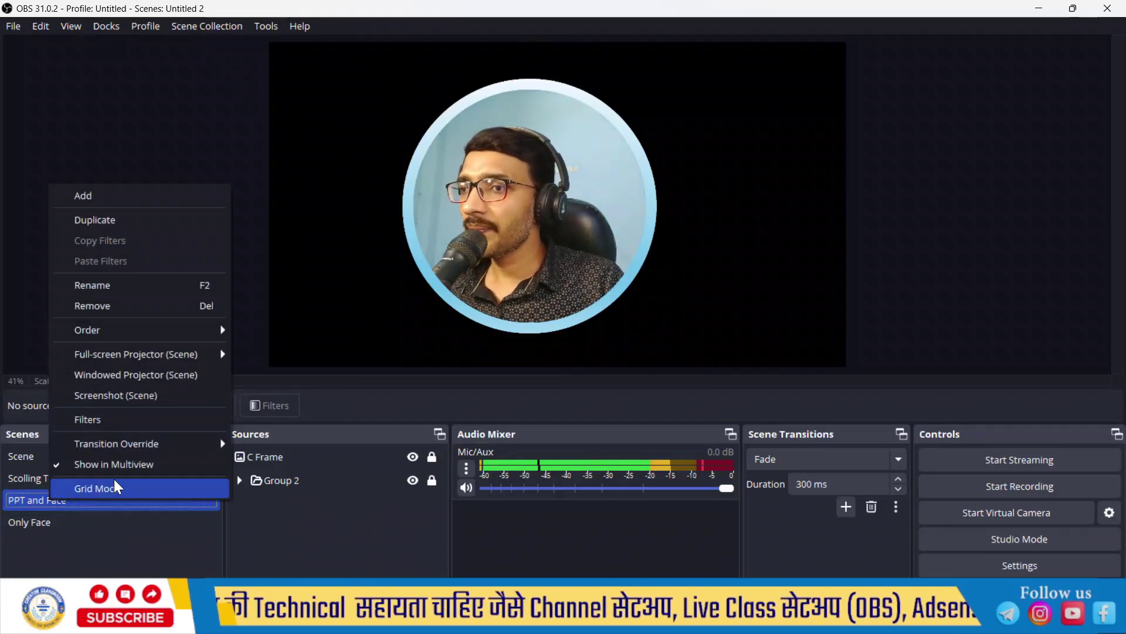
click(139, 287)
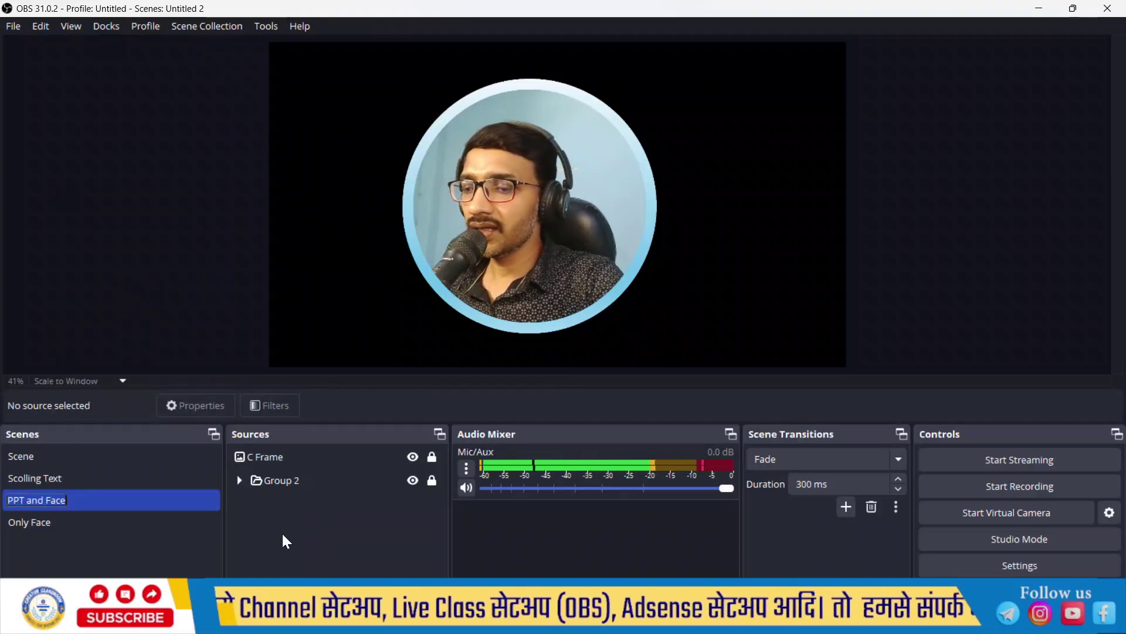
text(Circ)
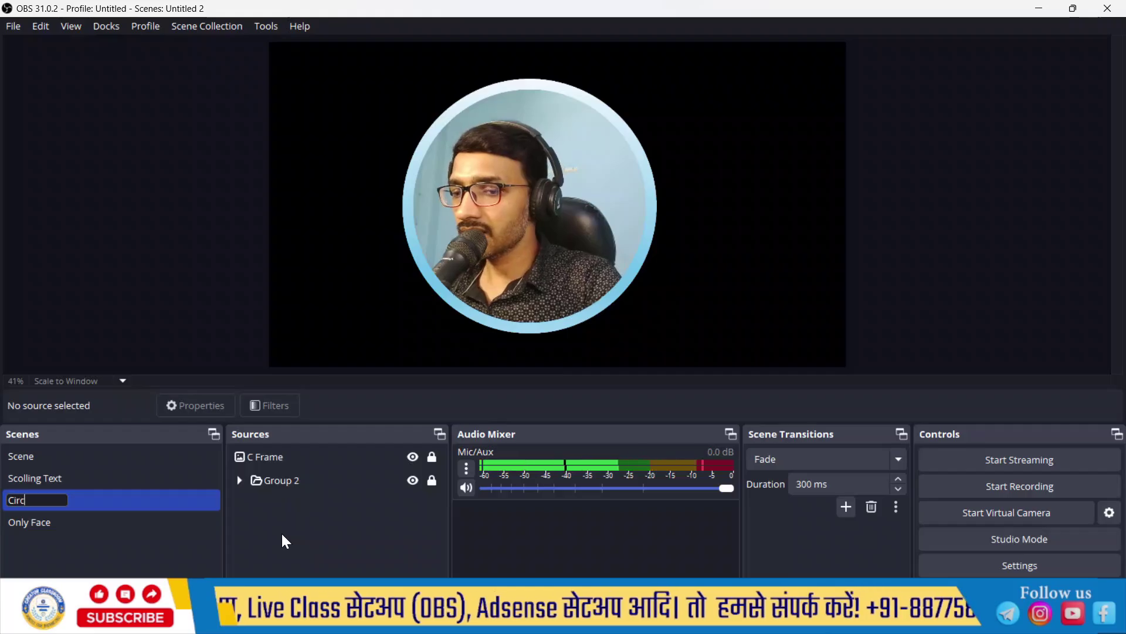
text(le F)
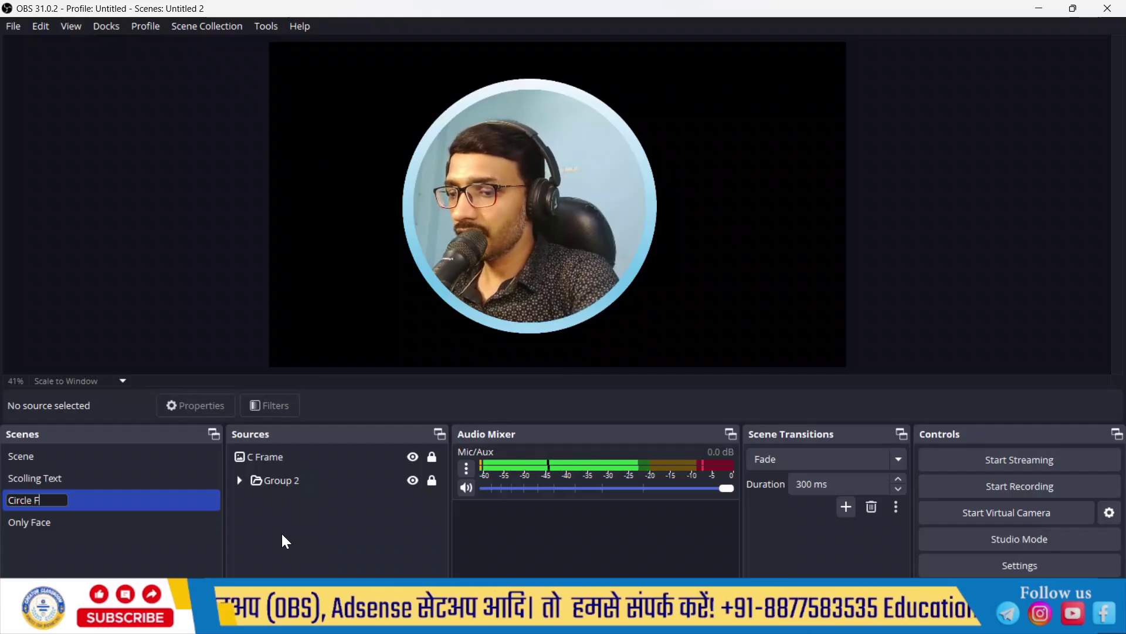
text(ace)
click(285, 529)
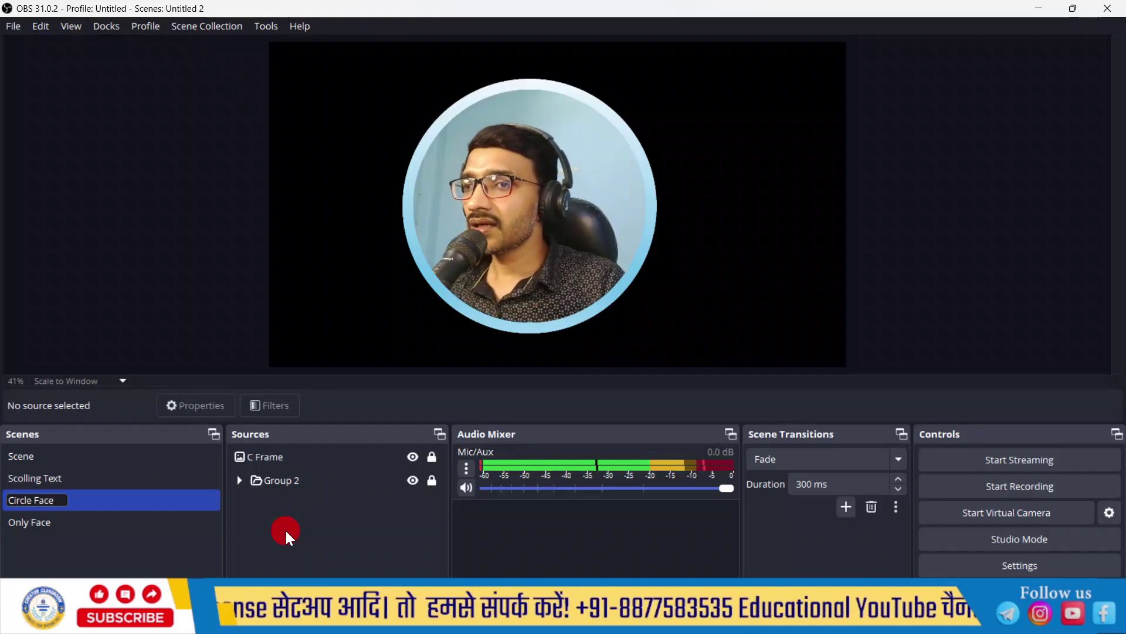
click(376, 456)
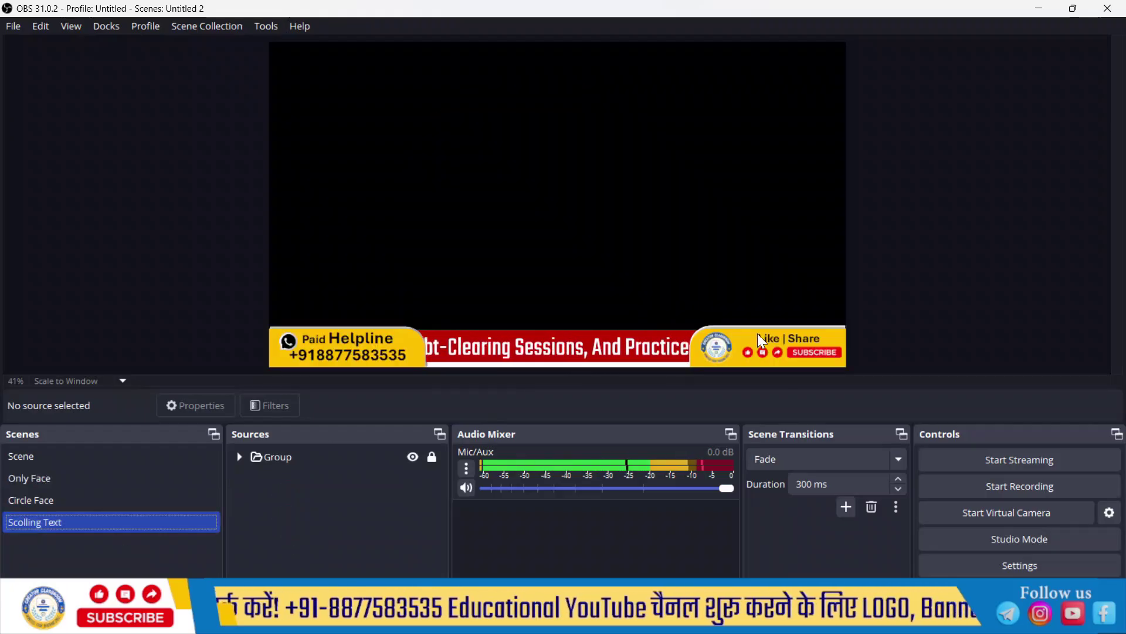
click(93, 500)
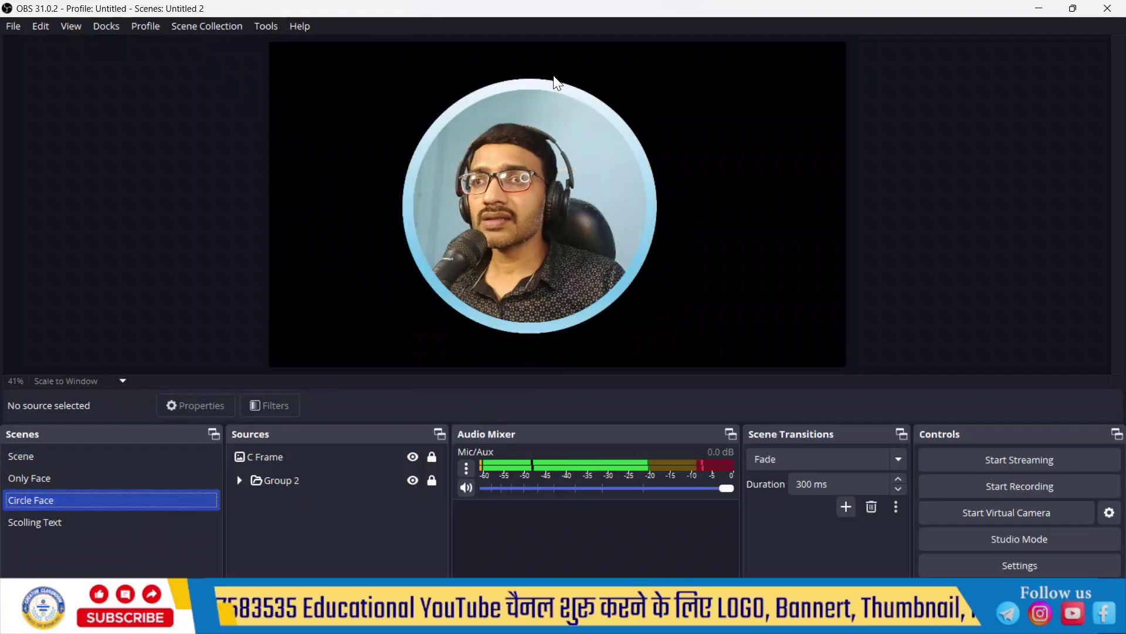
click(113, 477)
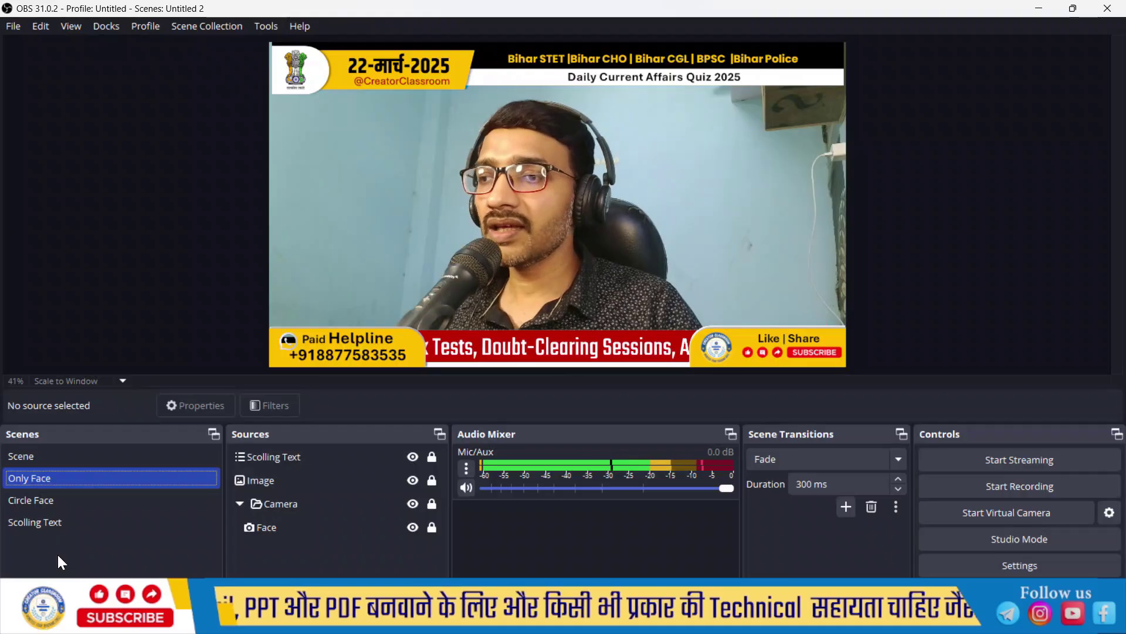
Step: Add a new scene with the default name Scene 2 and rename it 'Square Face'
click(11, 587)
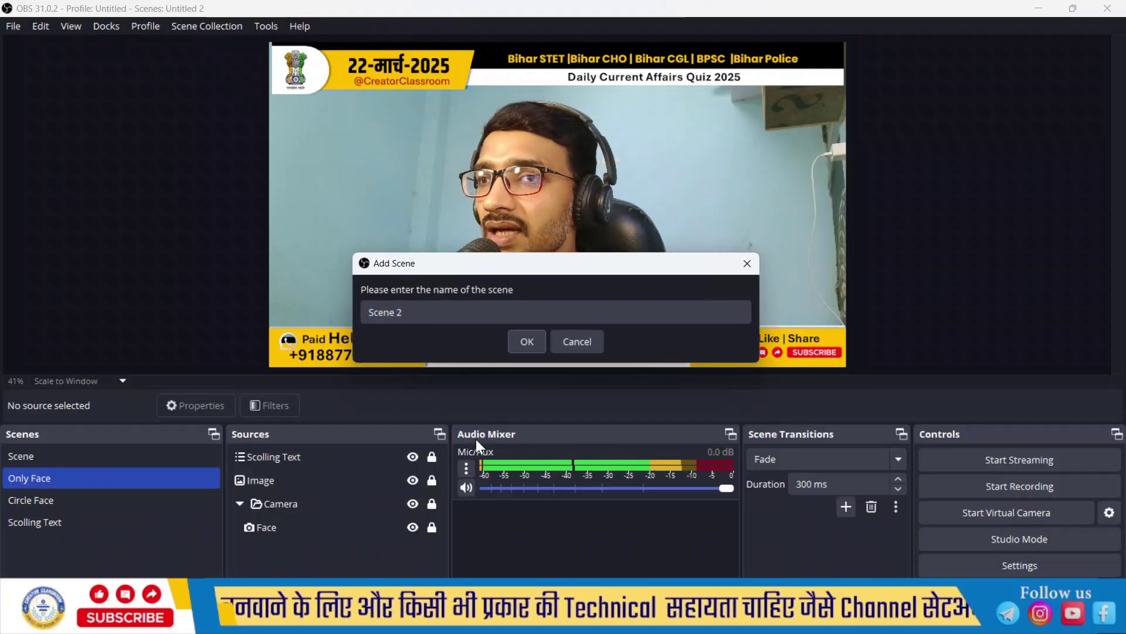
click(527, 342)
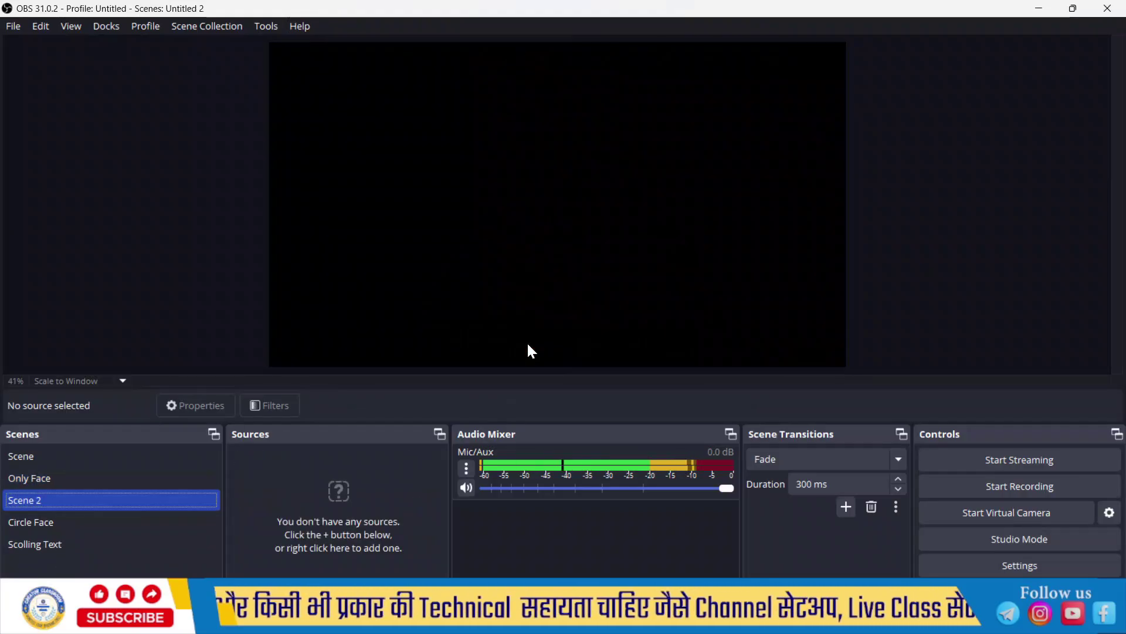
right_click(40, 505)
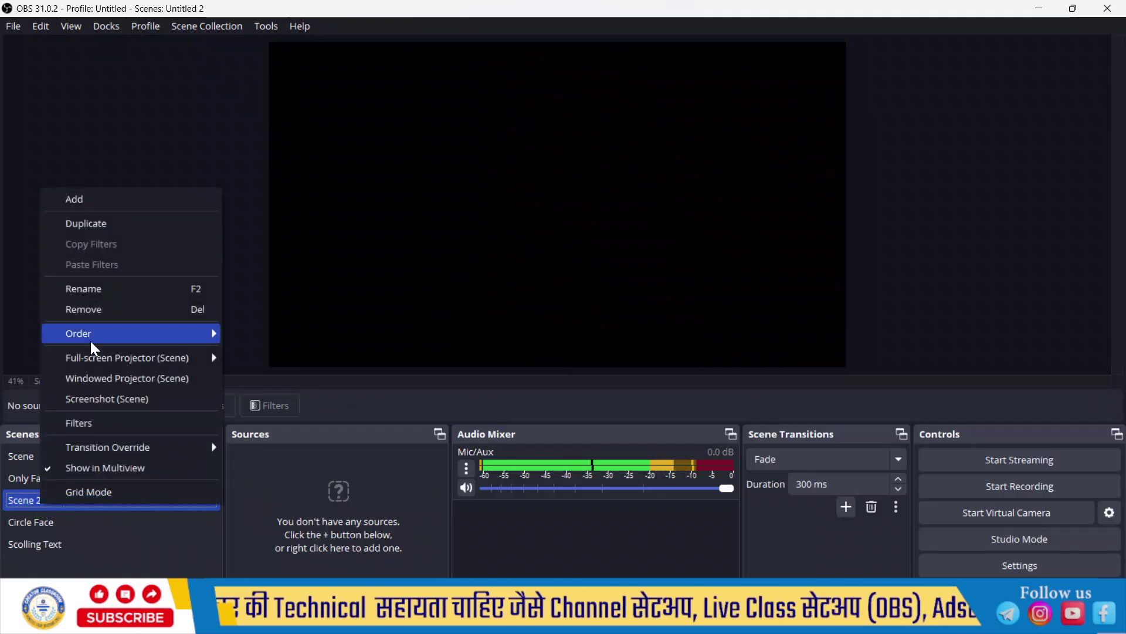
click(107, 291)
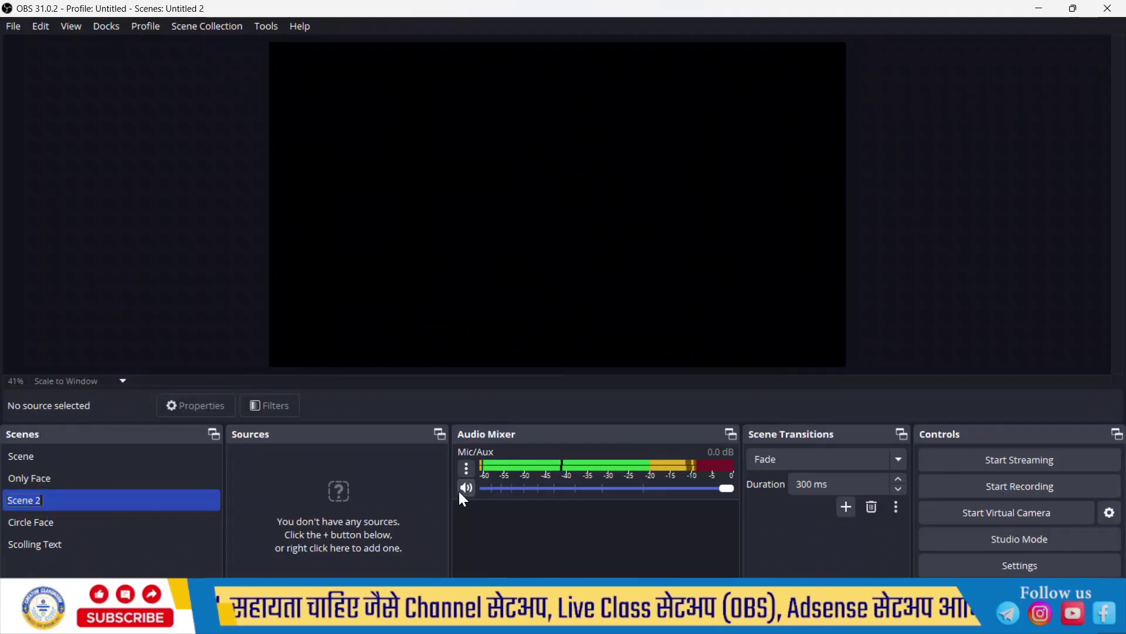
text(Square Face)
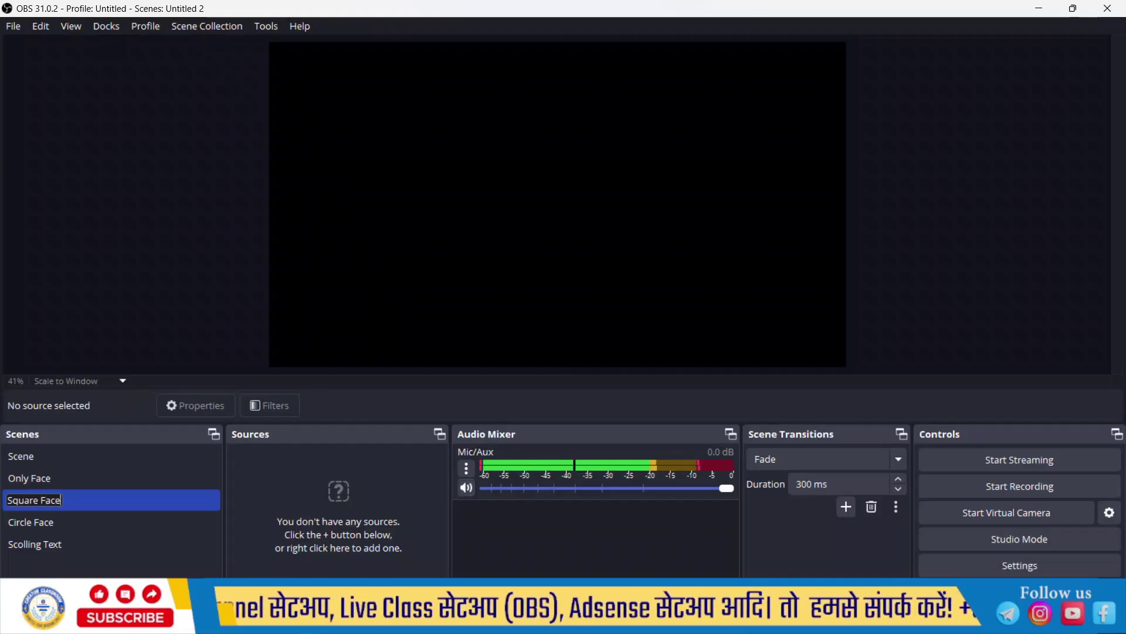
click(110, 499)
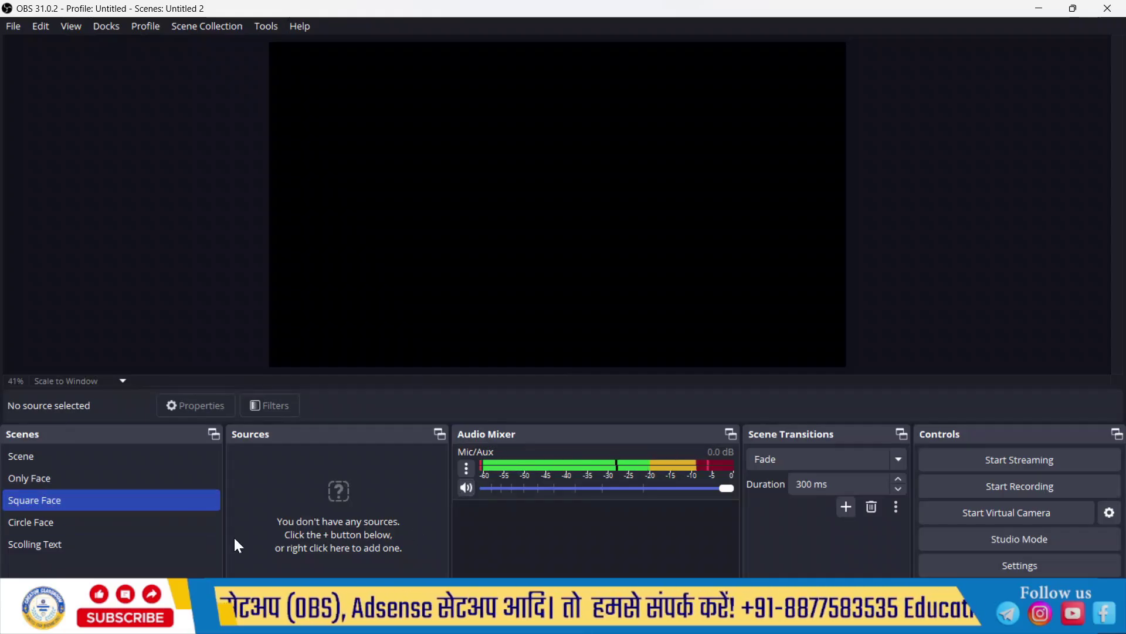
Step: Add the existing Face video capture source to the Square Face scene
click(236, 587)
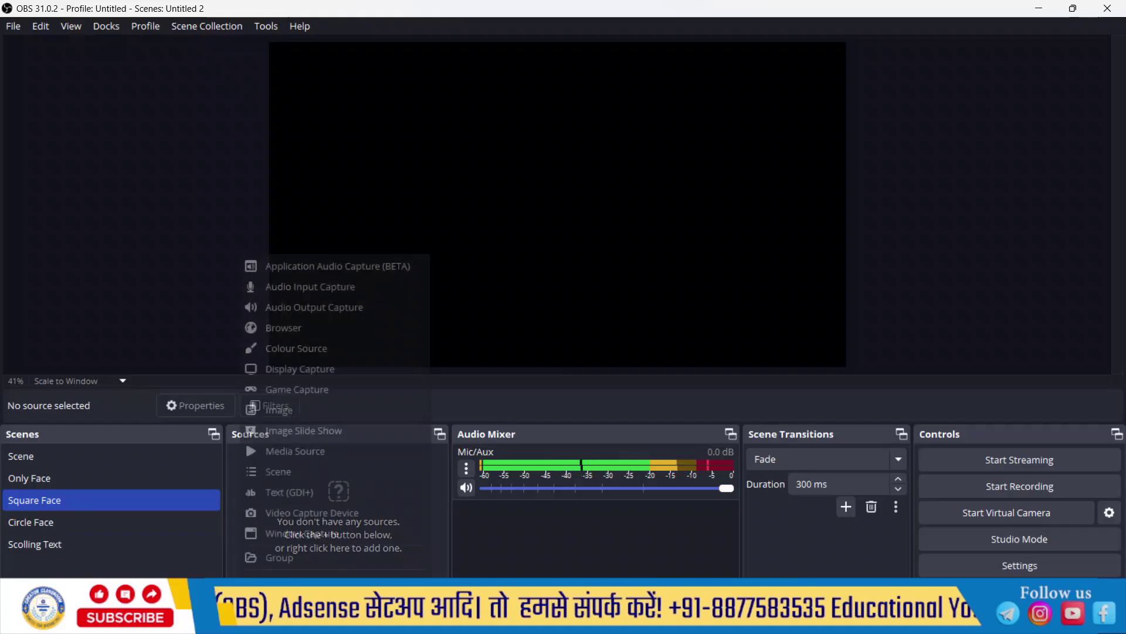
click(299, 513)
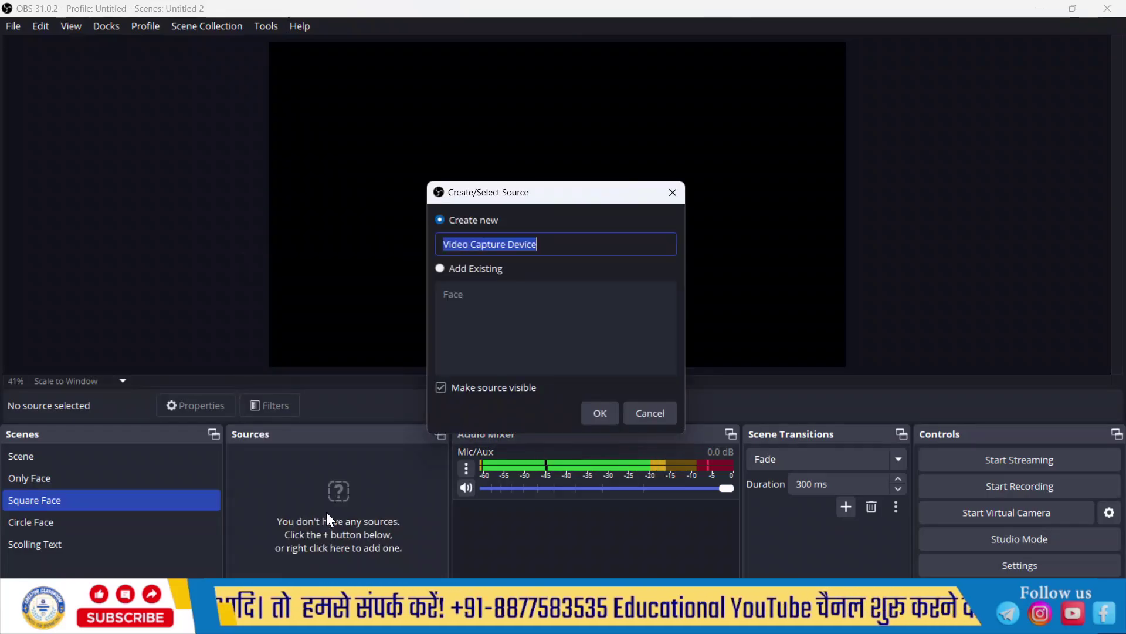
click(440, 268)
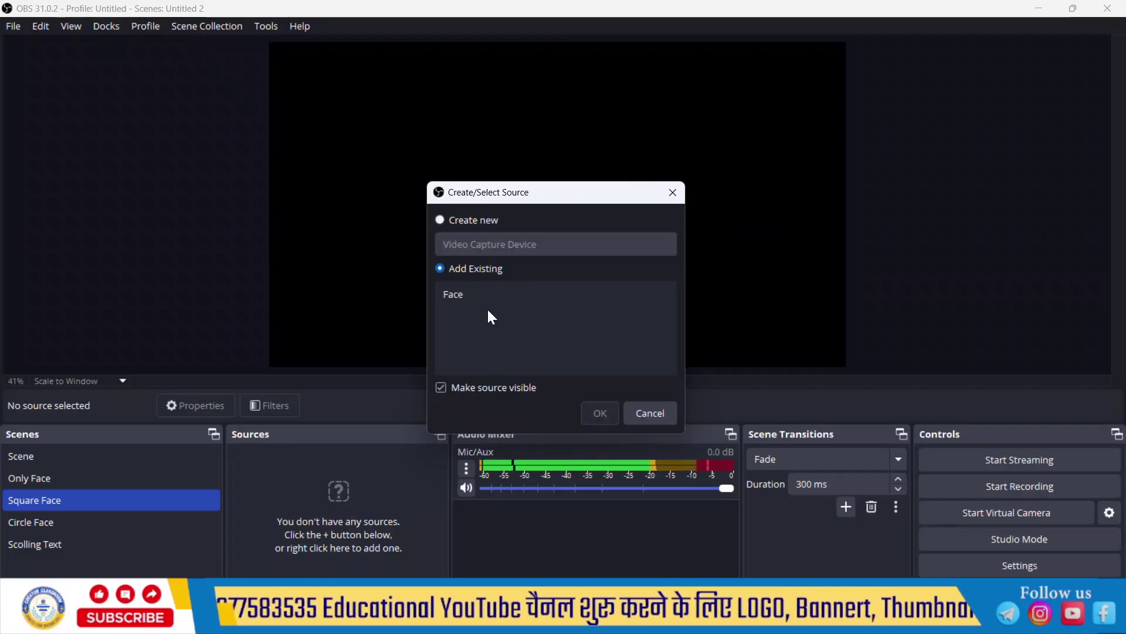
click(460, 295)
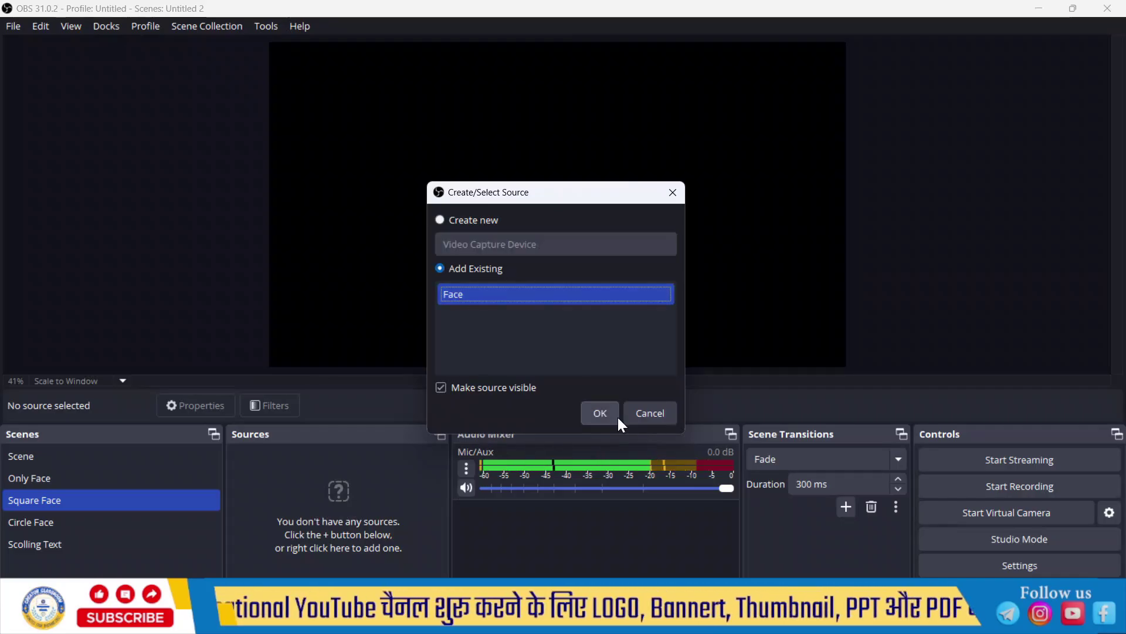
click(602, 415)
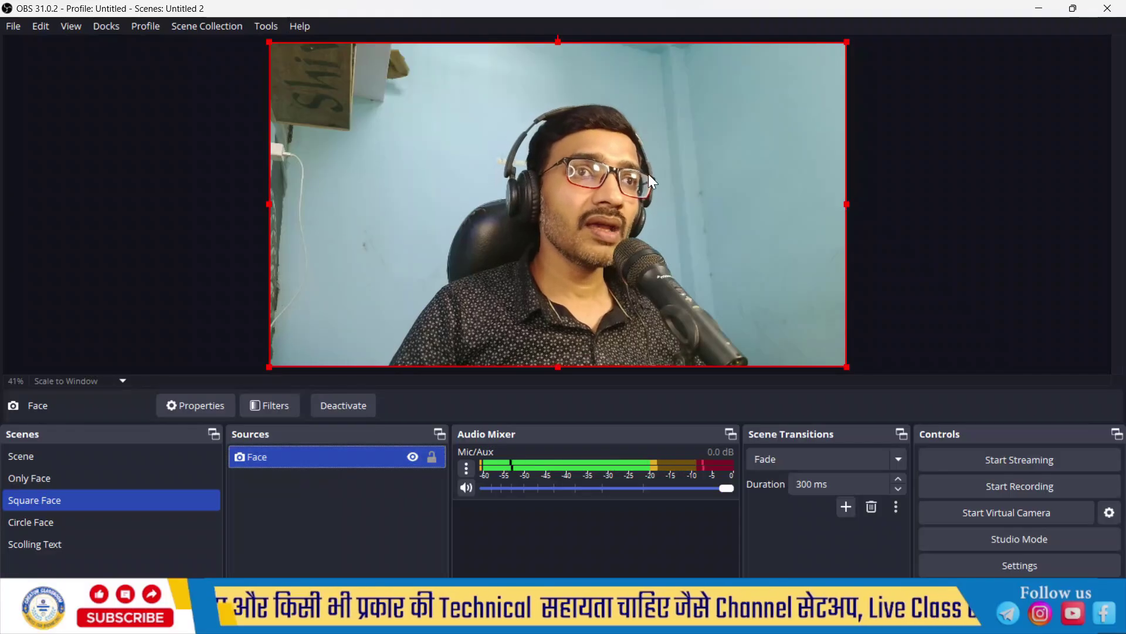
Step: Group the Face source as Group 3, lock Group 3 and Face, and collapse the group
right_click(324, 459)
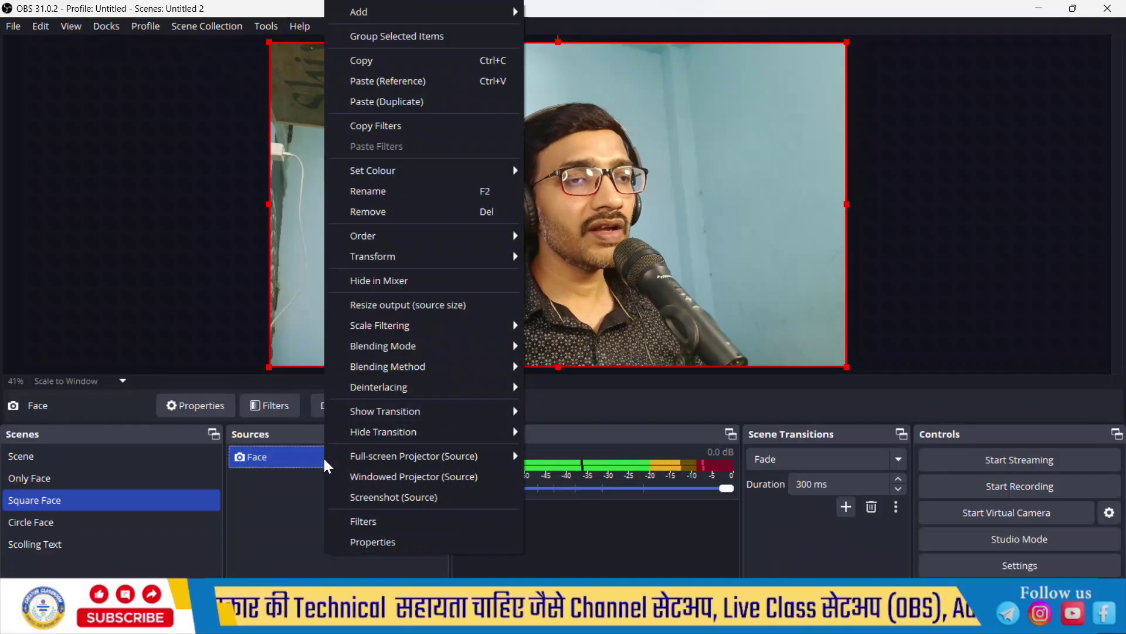
click(417, 40)
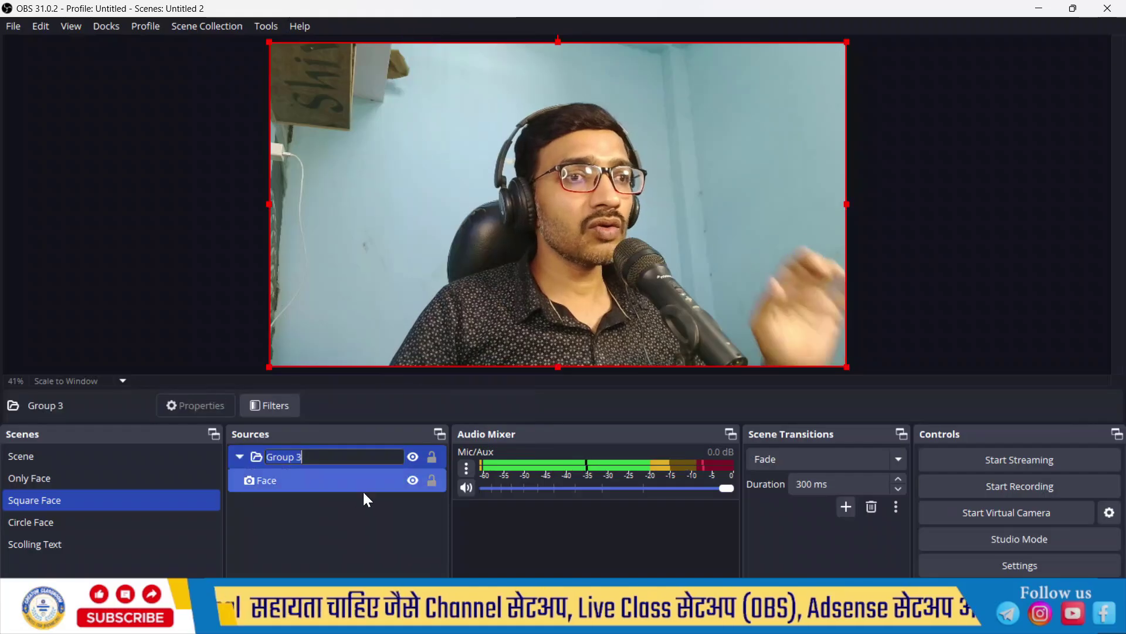
key(Return)
click(432, 457)
click(432, 481)
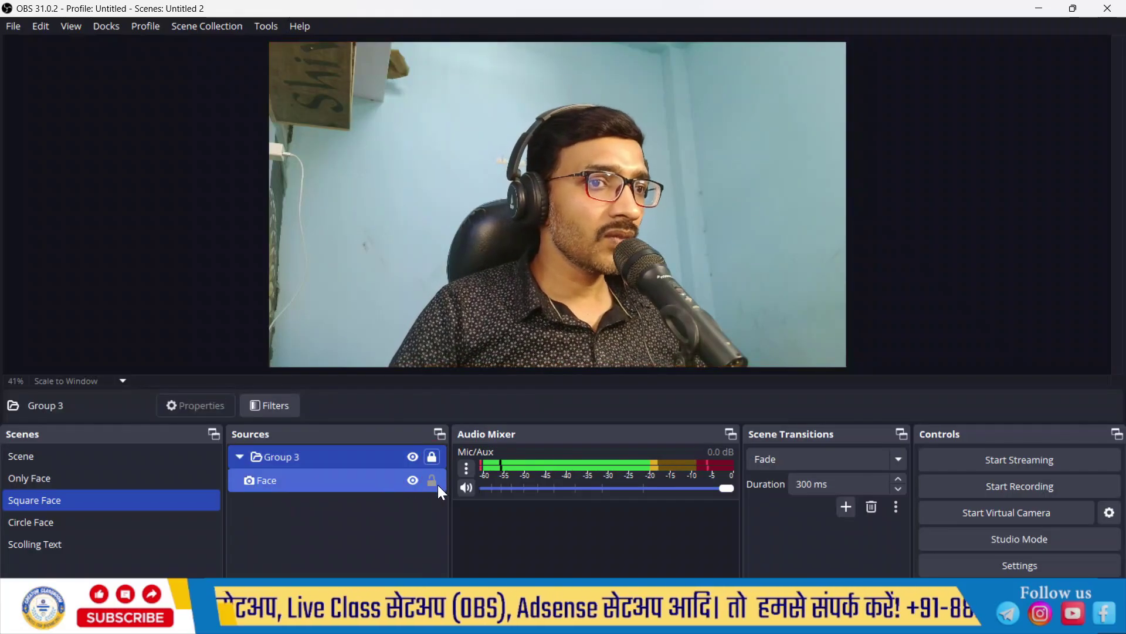
click(244, 456)
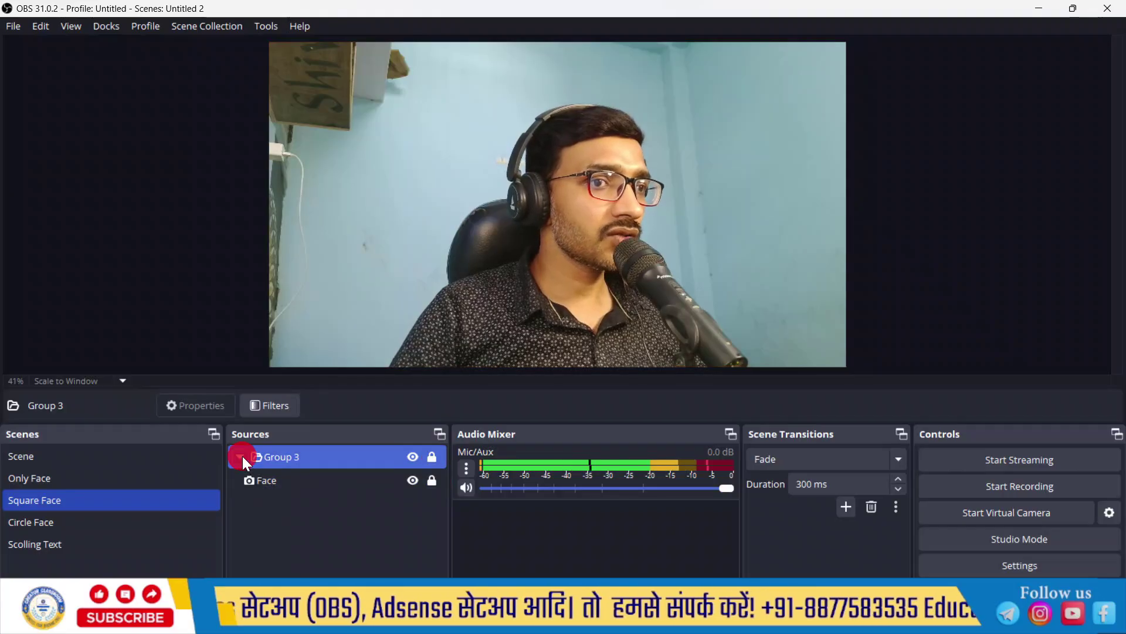
click(240, 457)
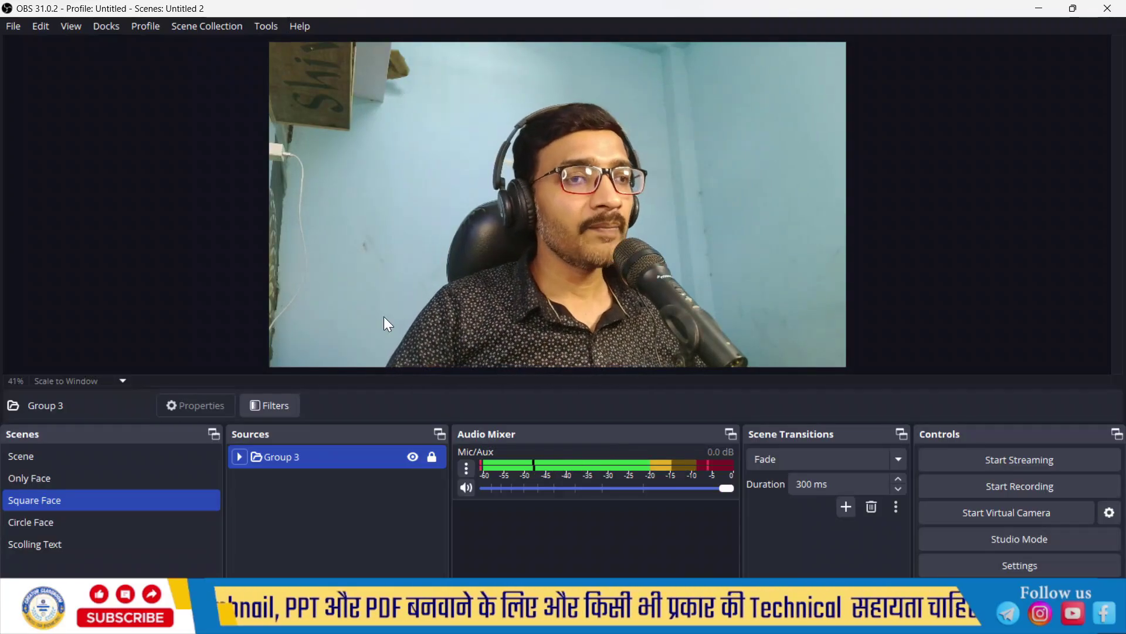
Step: Add an Image Mask/Blend filter to Group 3 using Presentation1.png as the mask
click(262, 406)
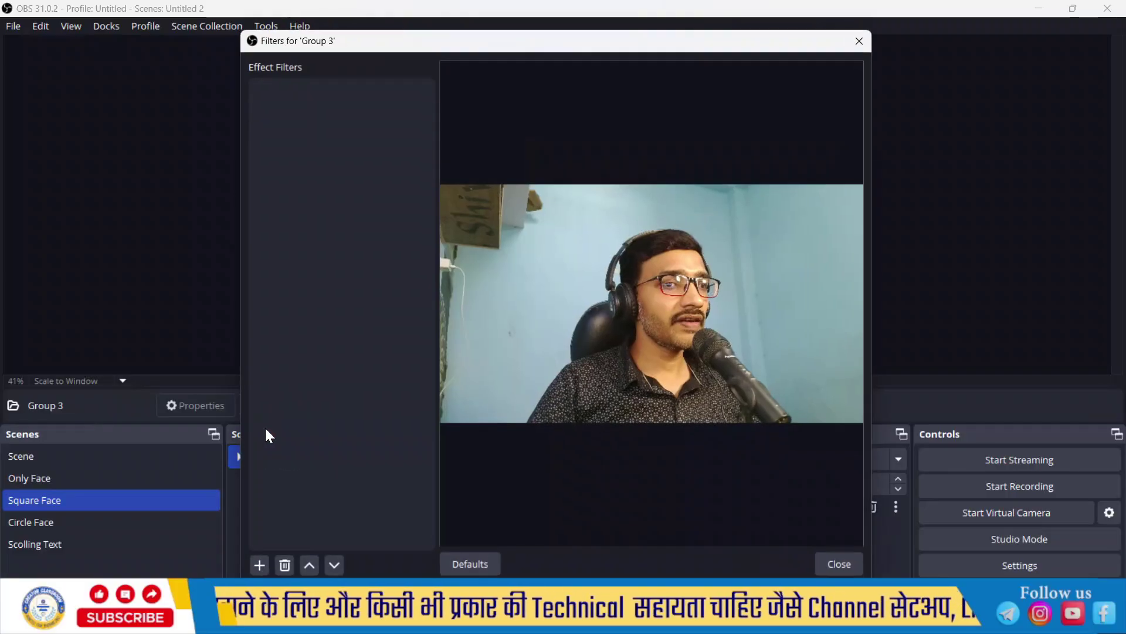
click(260, 565)
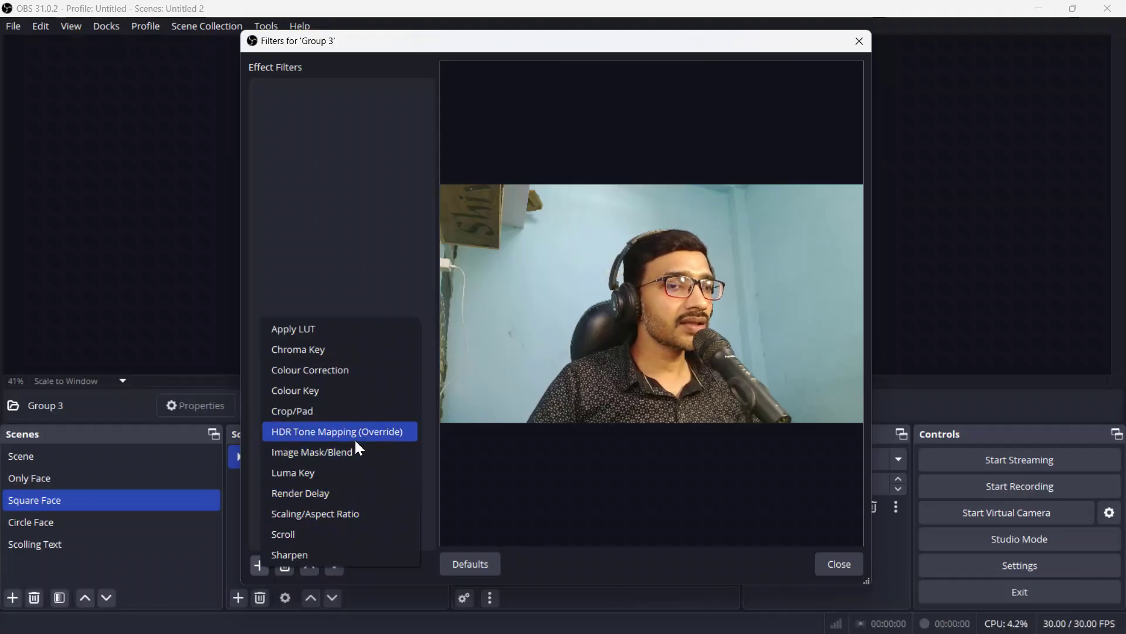
click(298, 458)
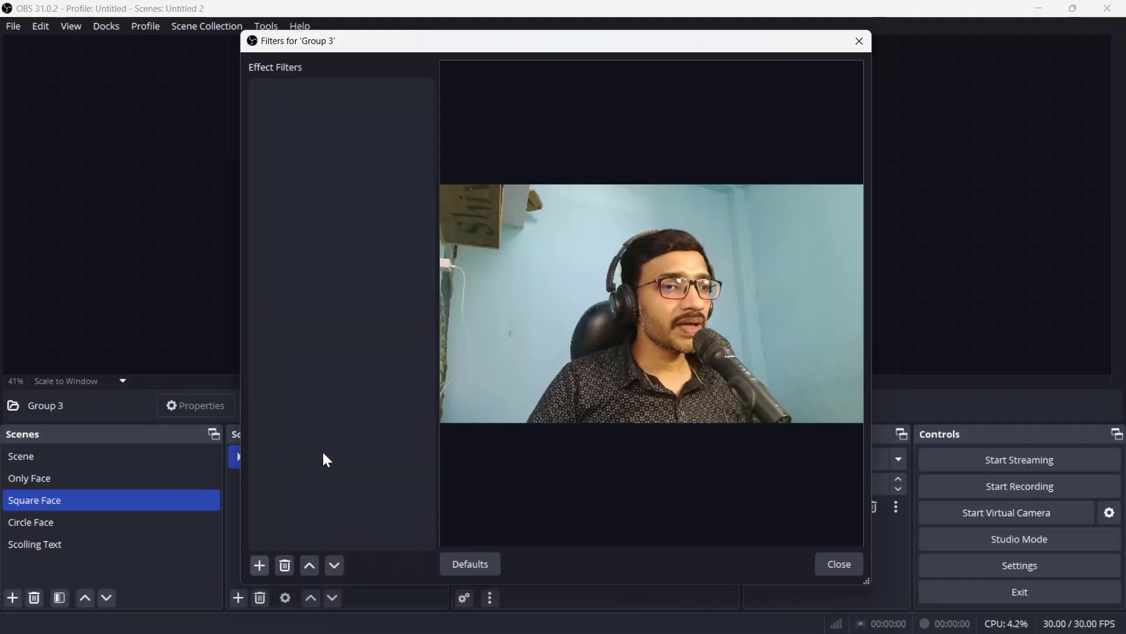
click(516, 339)
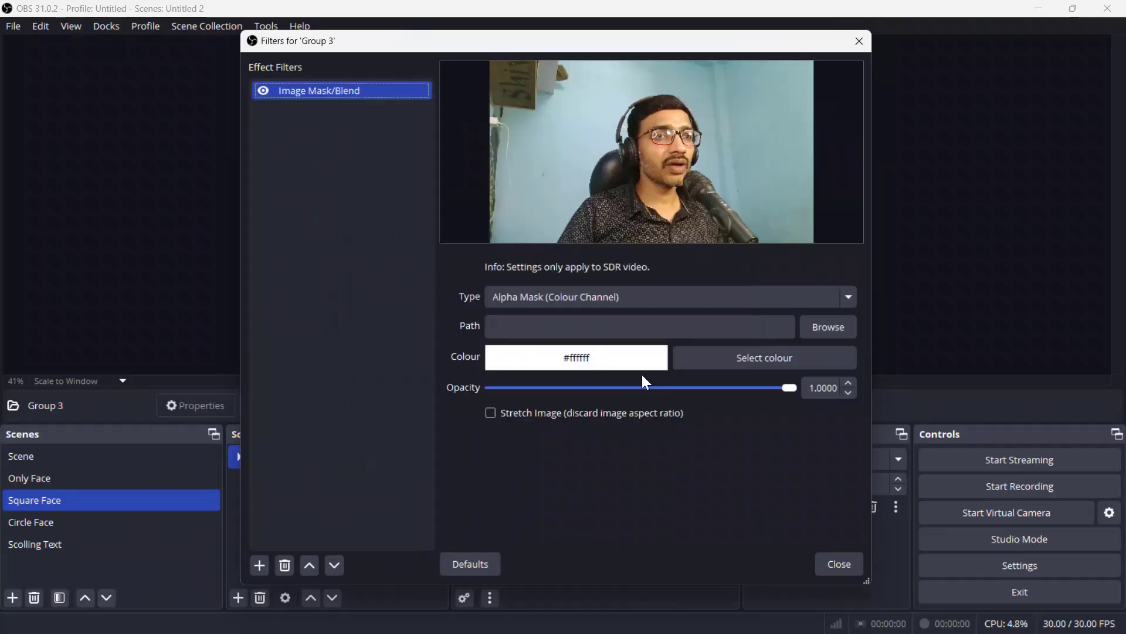
click(845, 333)
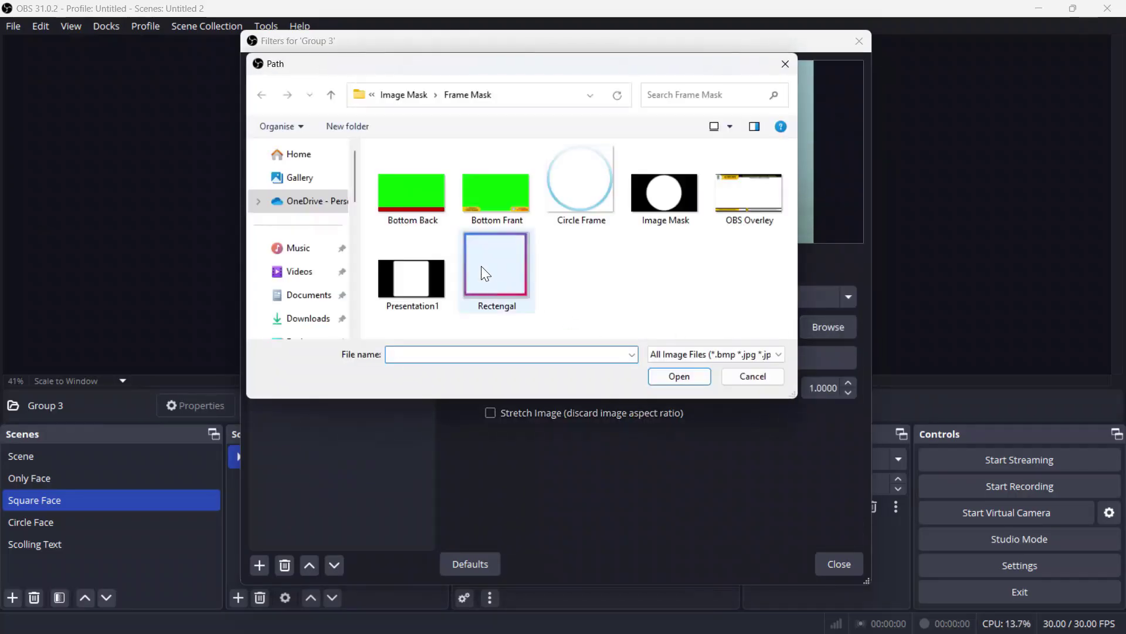
click(417, 285)
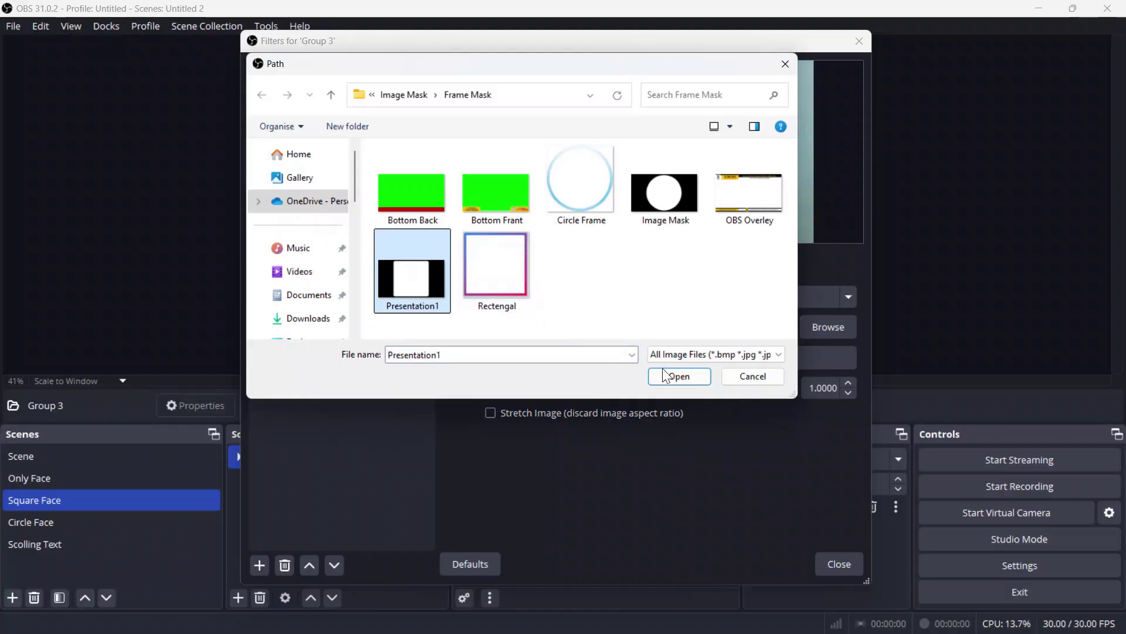
click(683, 377)
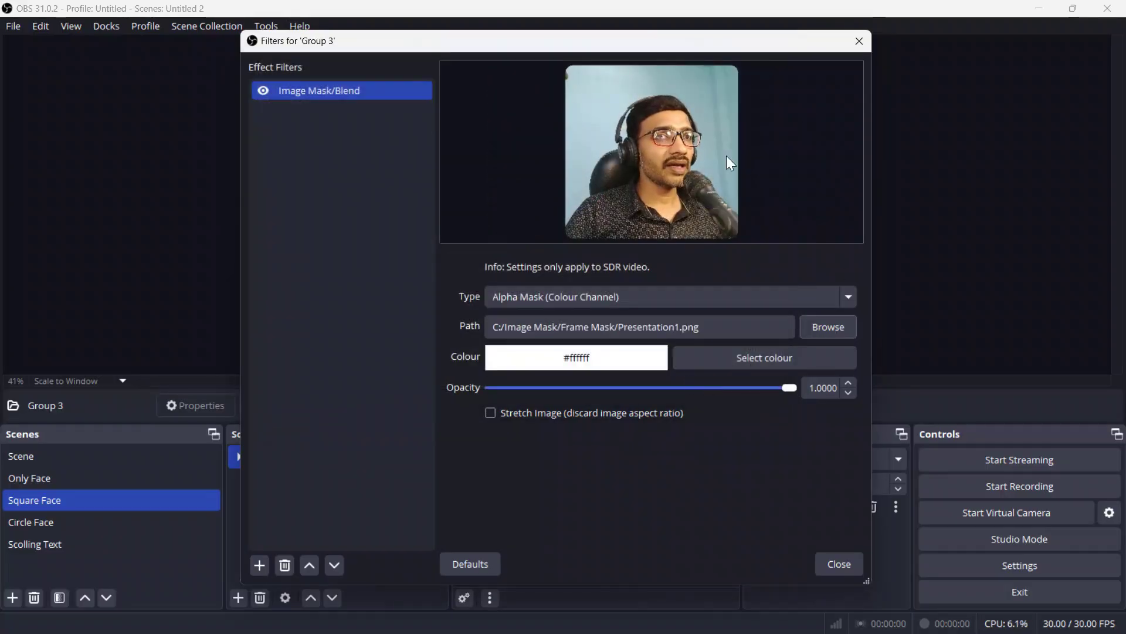
click(839, 564)
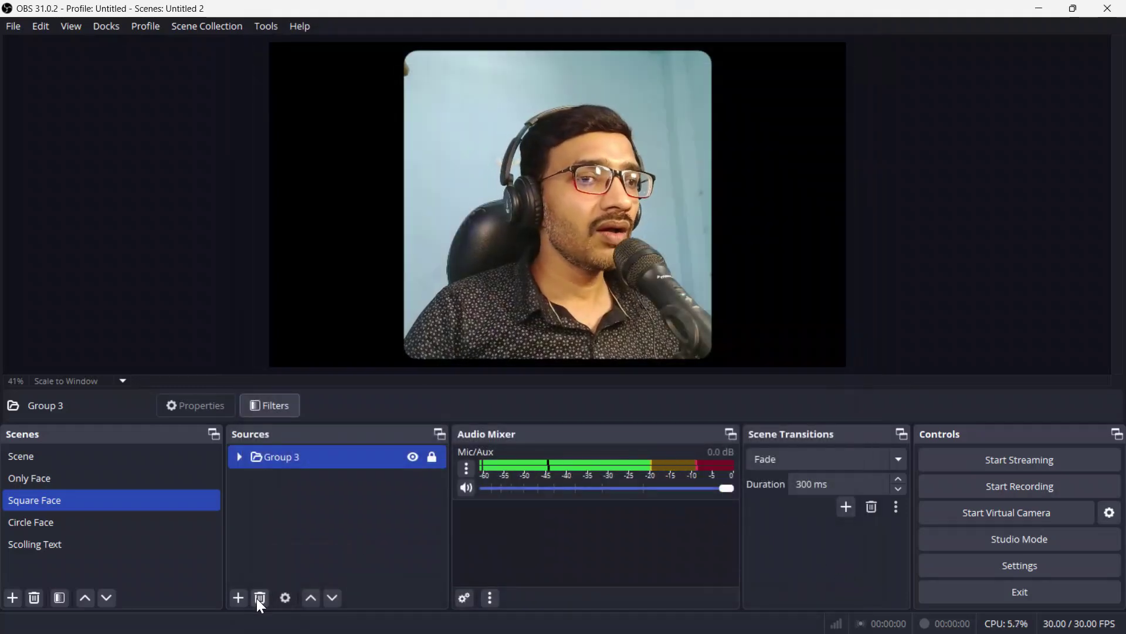
Step: Add an image source named Image 3 showing Rectengal.png
click(239, 598)
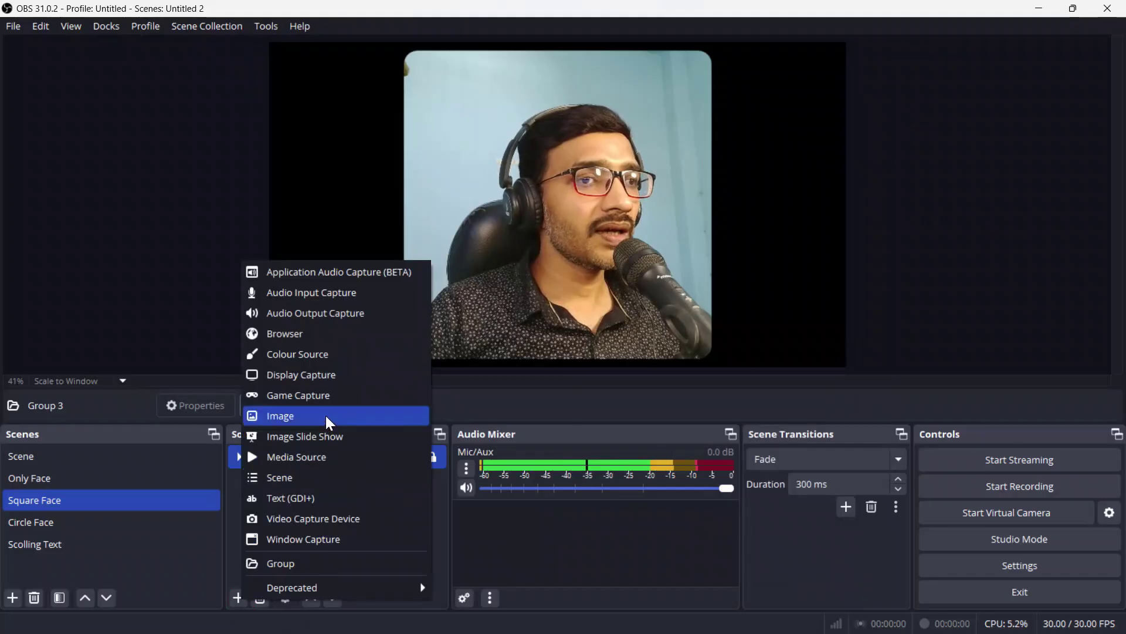
click(328, 416)
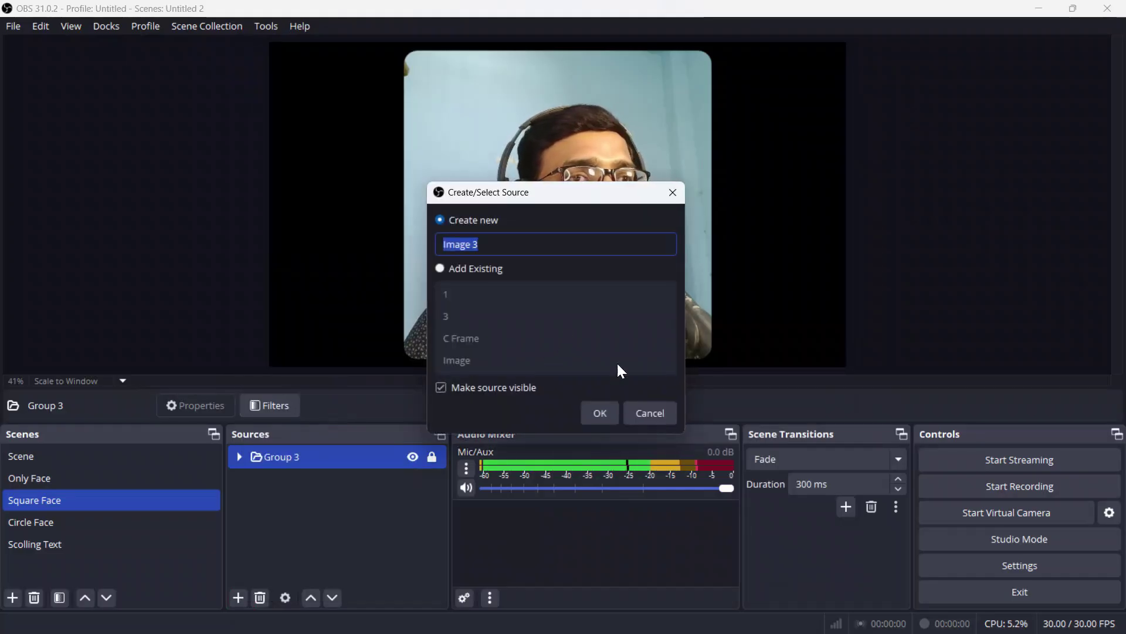
click(593, 413)
click(784, 325)
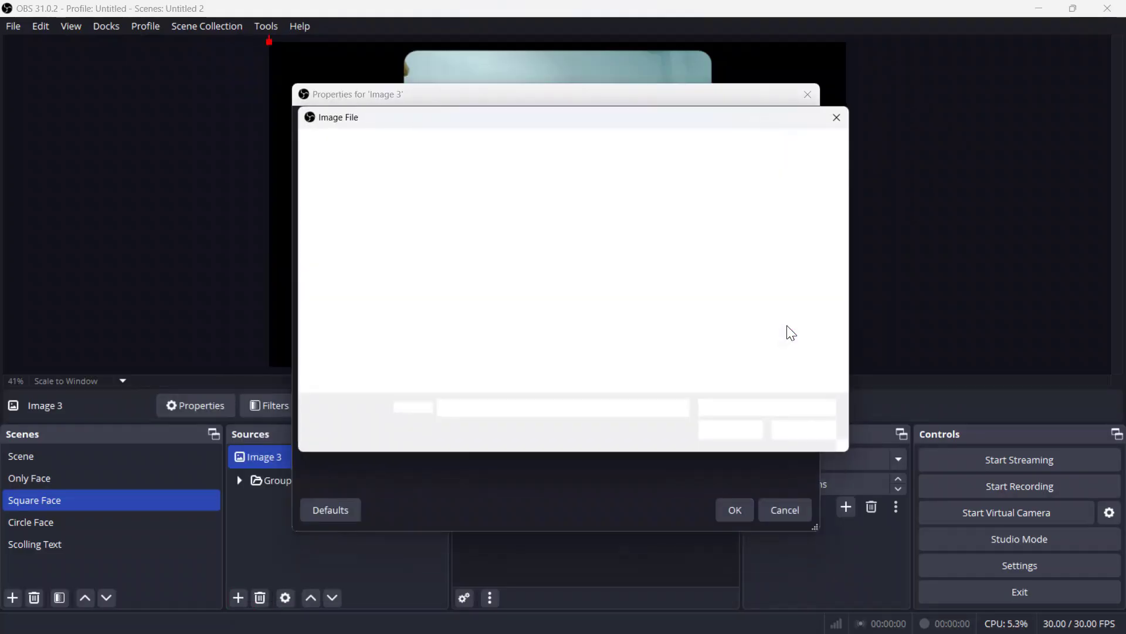
click(574, 309)
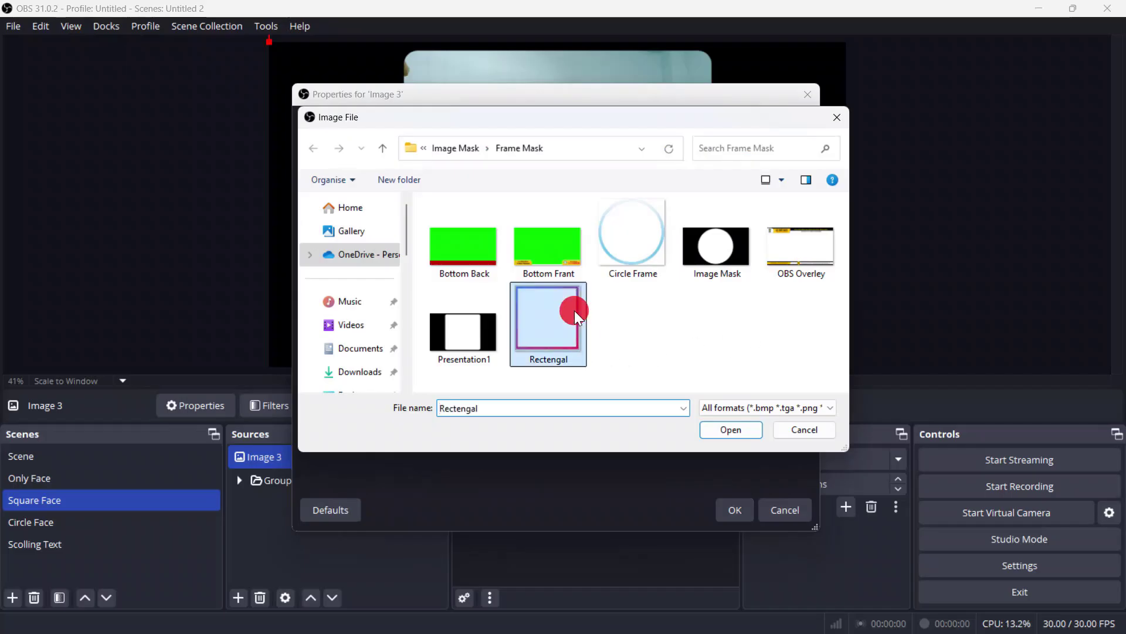
click(735, 431)
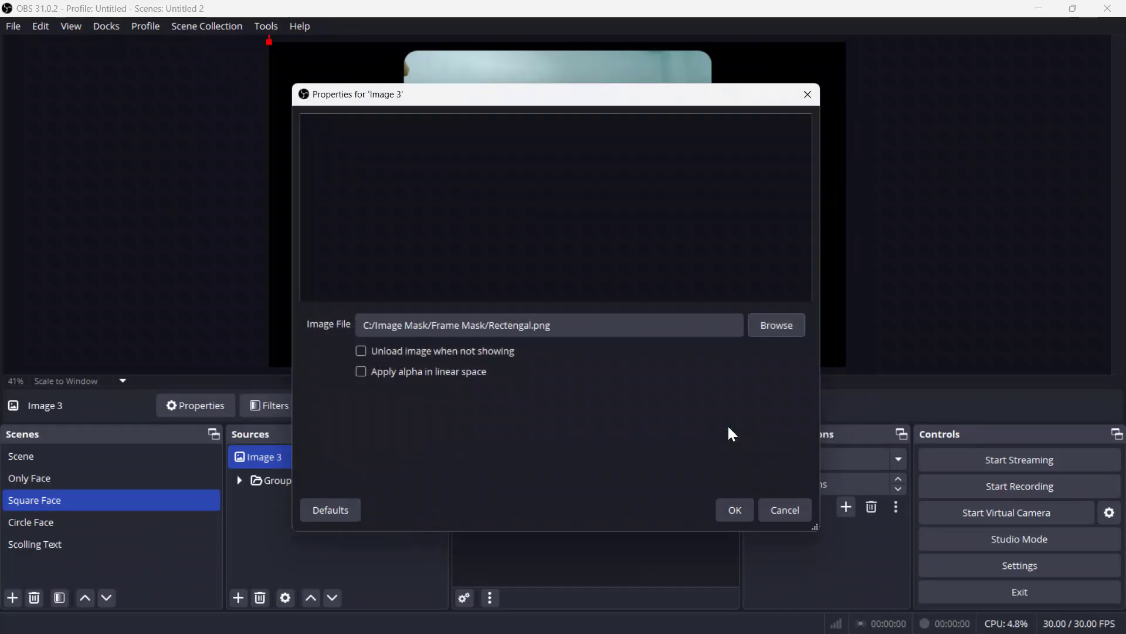
click(731, 511)
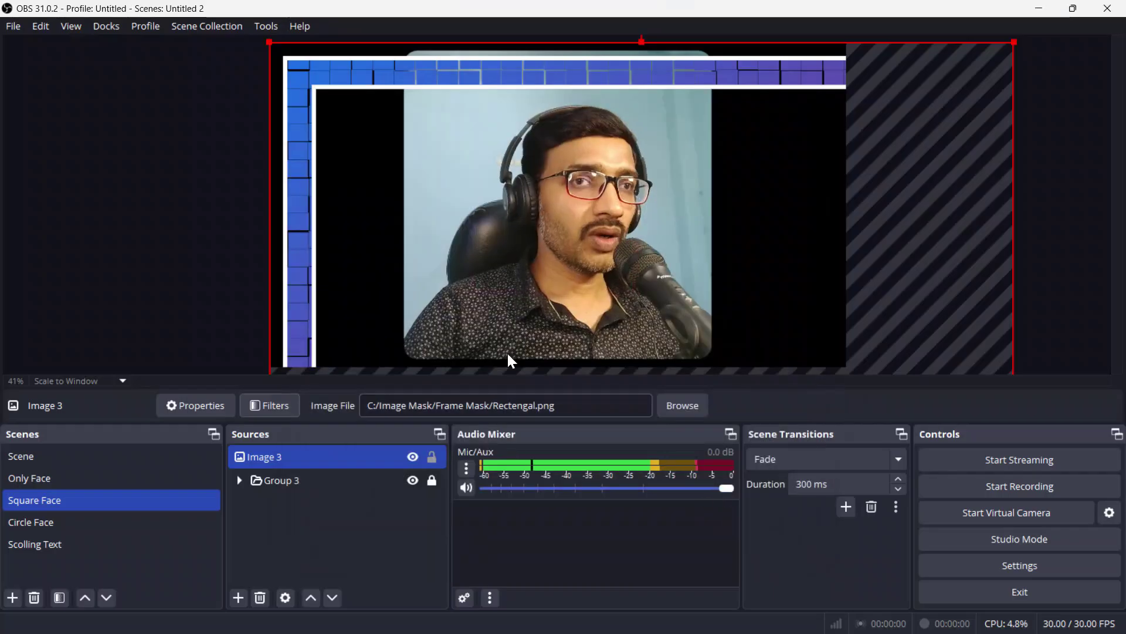
Step: Resize and move Image 3 so it frames the rounded webcam
drag(271, 43, 502, 49)
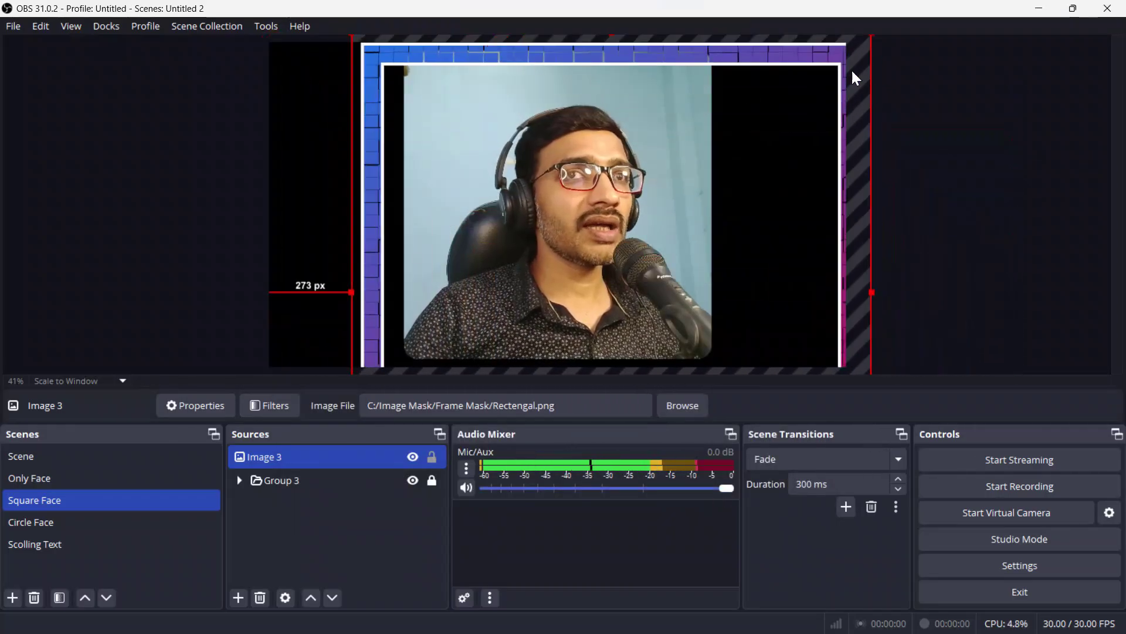
drag(871, 294, 674, 259)
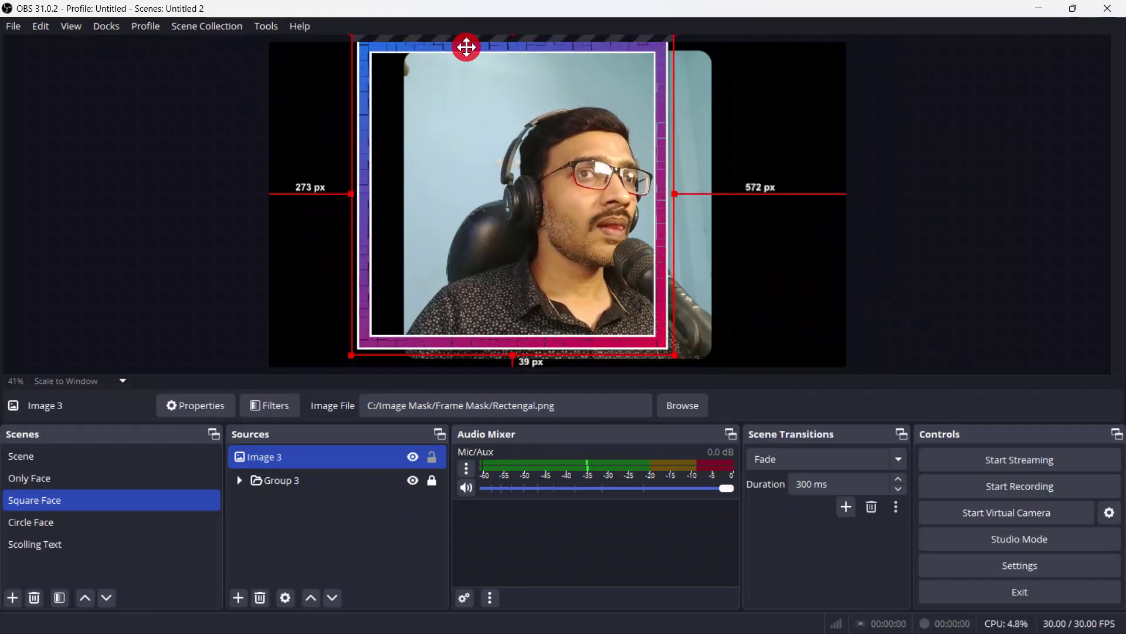
drag(467, 47, 509, 54)
click(475, 264)
click(431, 480)
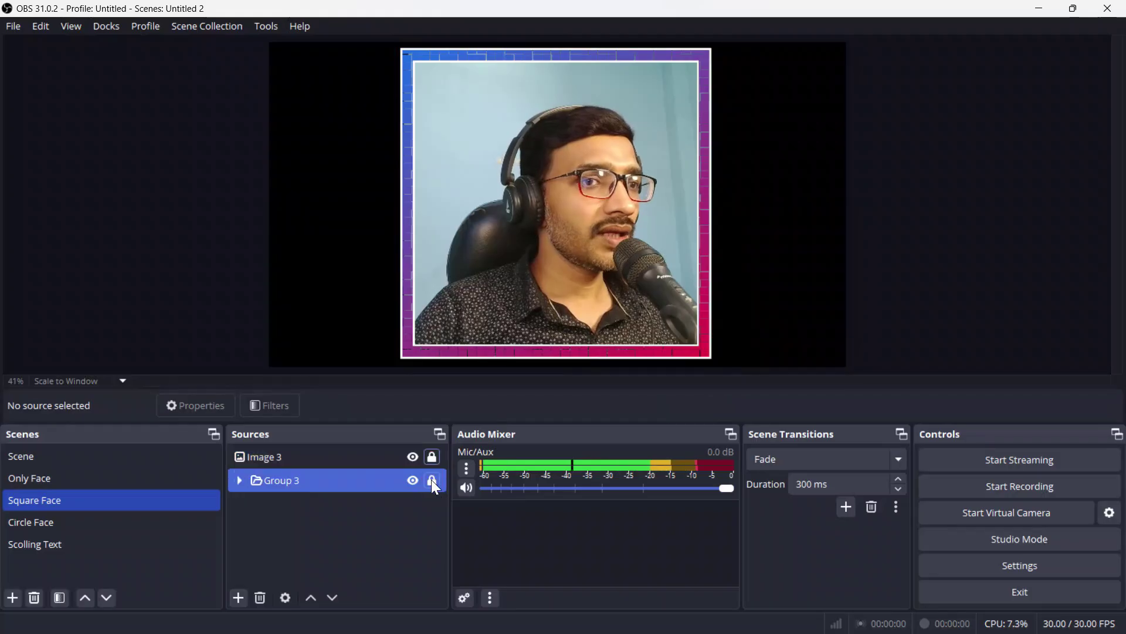
click(297, 532)
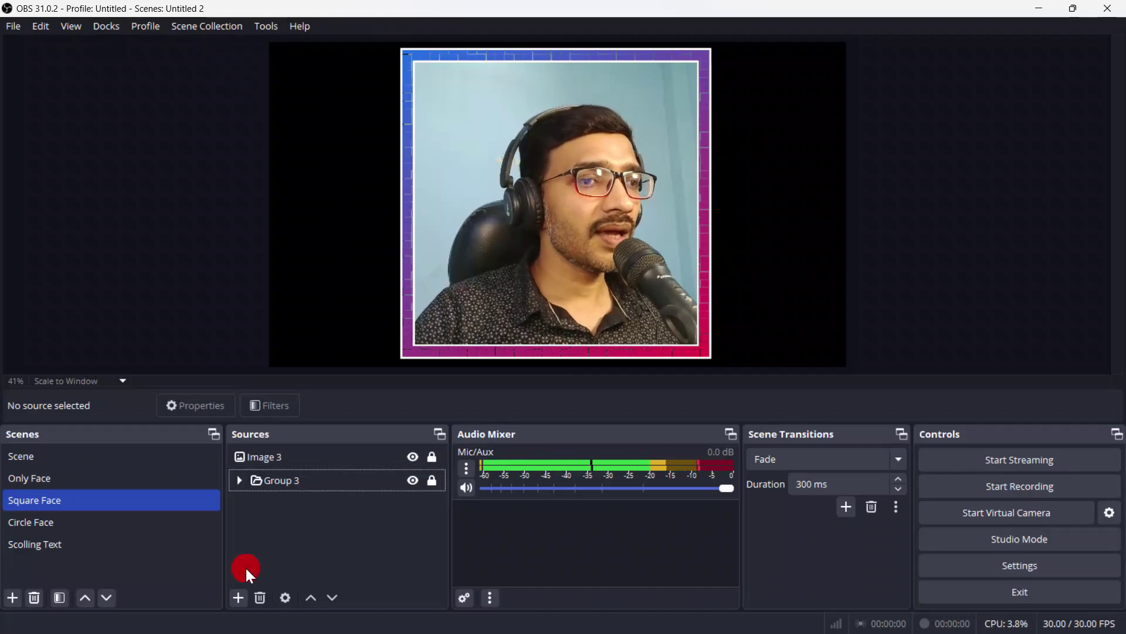
Step: Review the Scolling Text, Scene, Only Face, Square Face and Circle Face scenes, ending on Scene
click(44, 544)
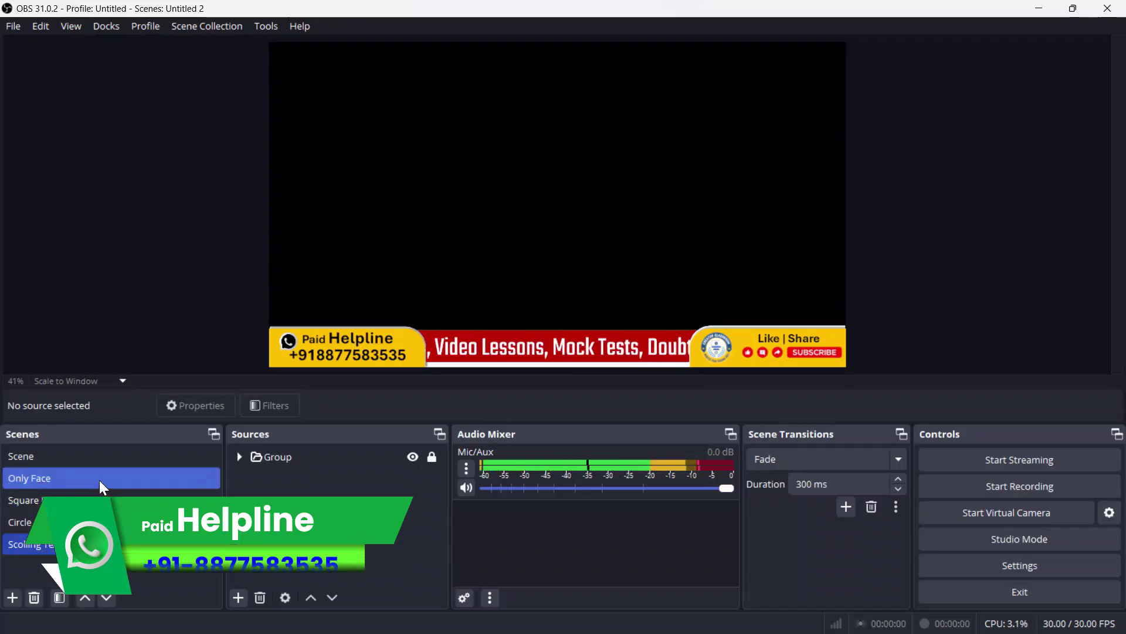
click(100, 457)
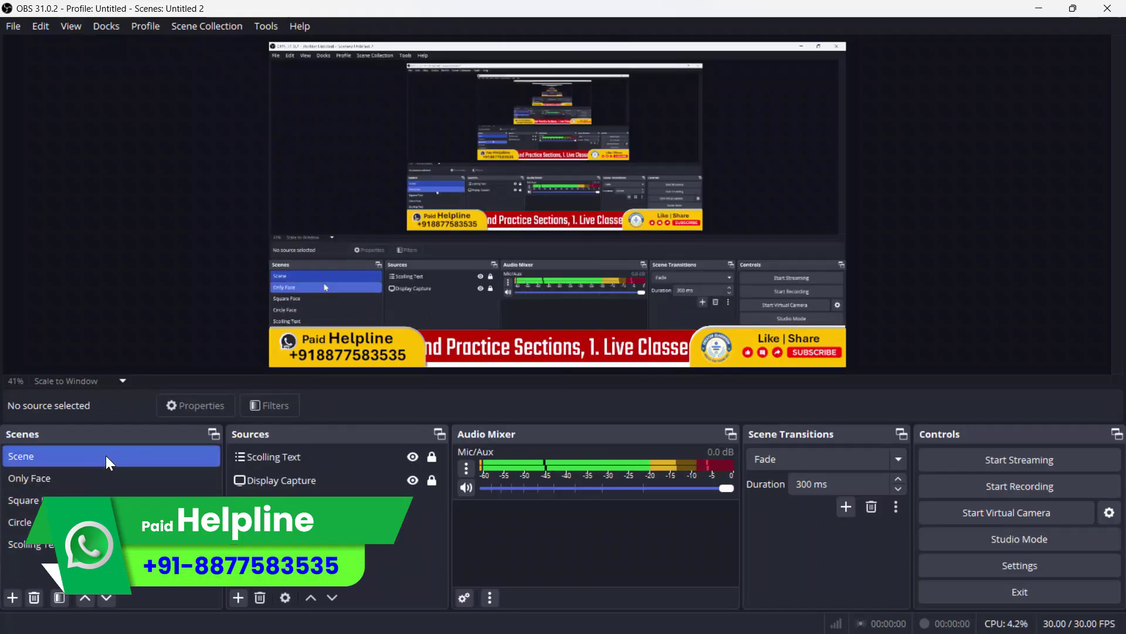
click(92, 477)
click(76, 500)
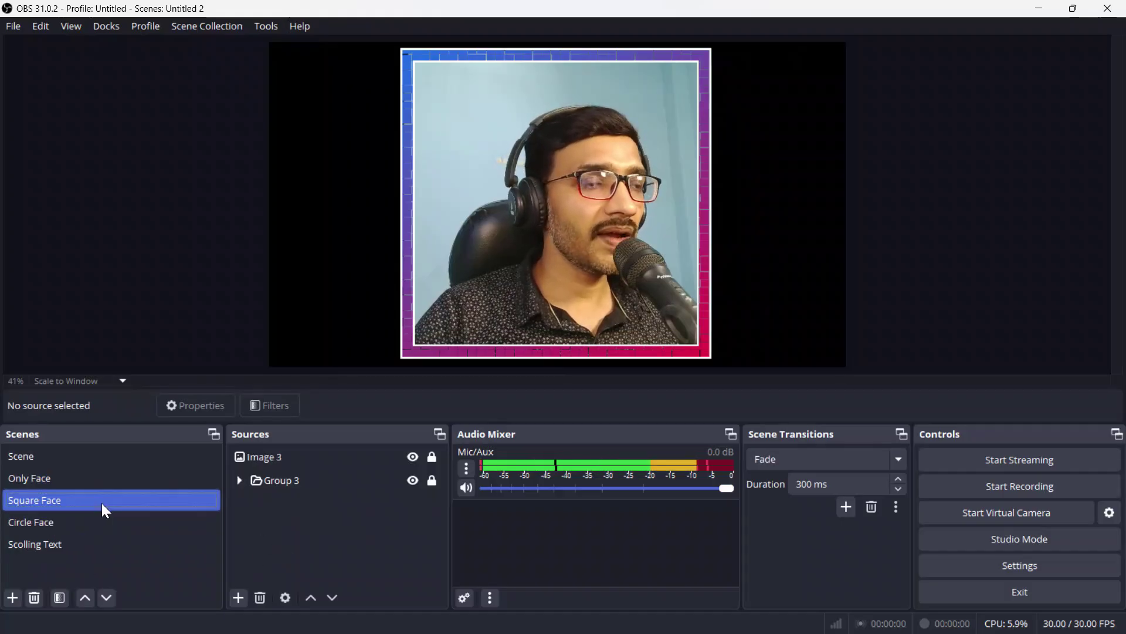
click(61, 546)
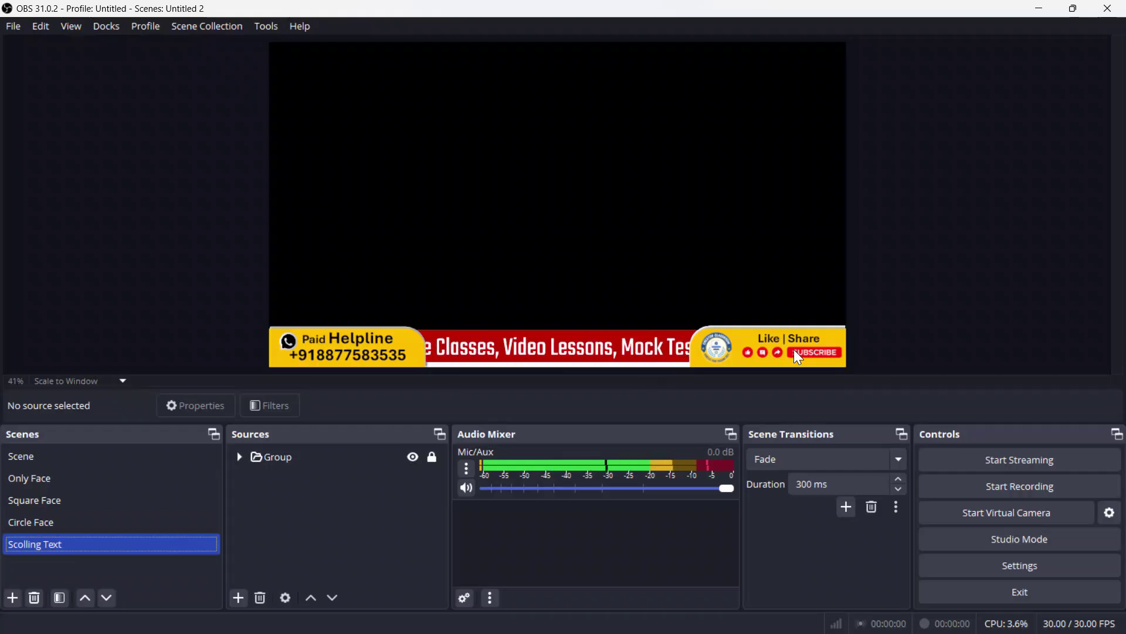
click(91, 527)
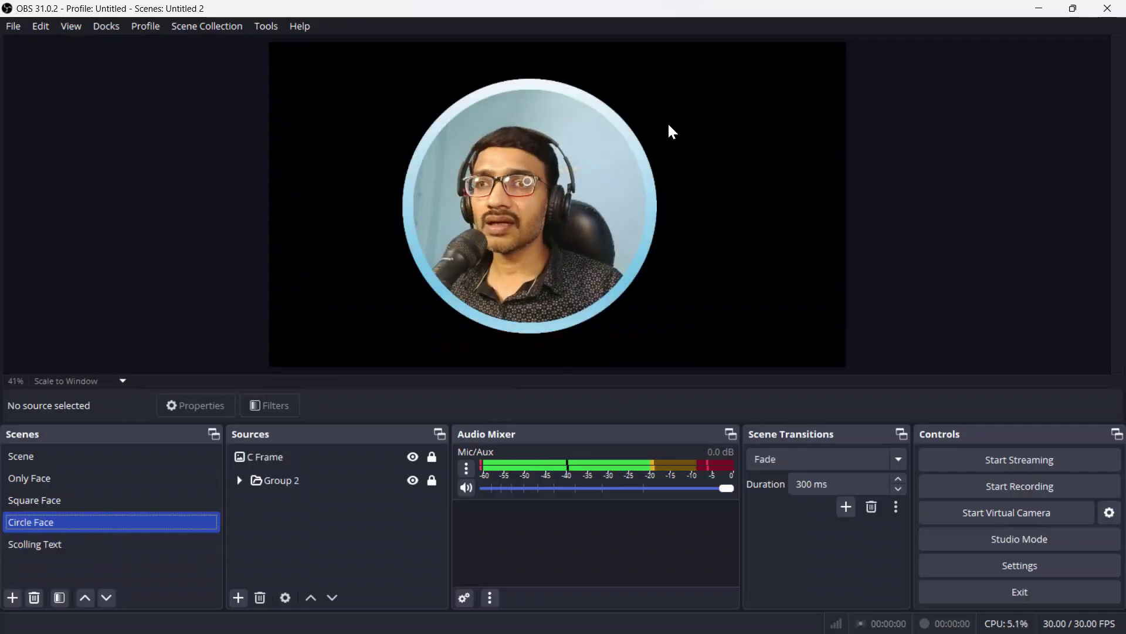
click(77, 500)
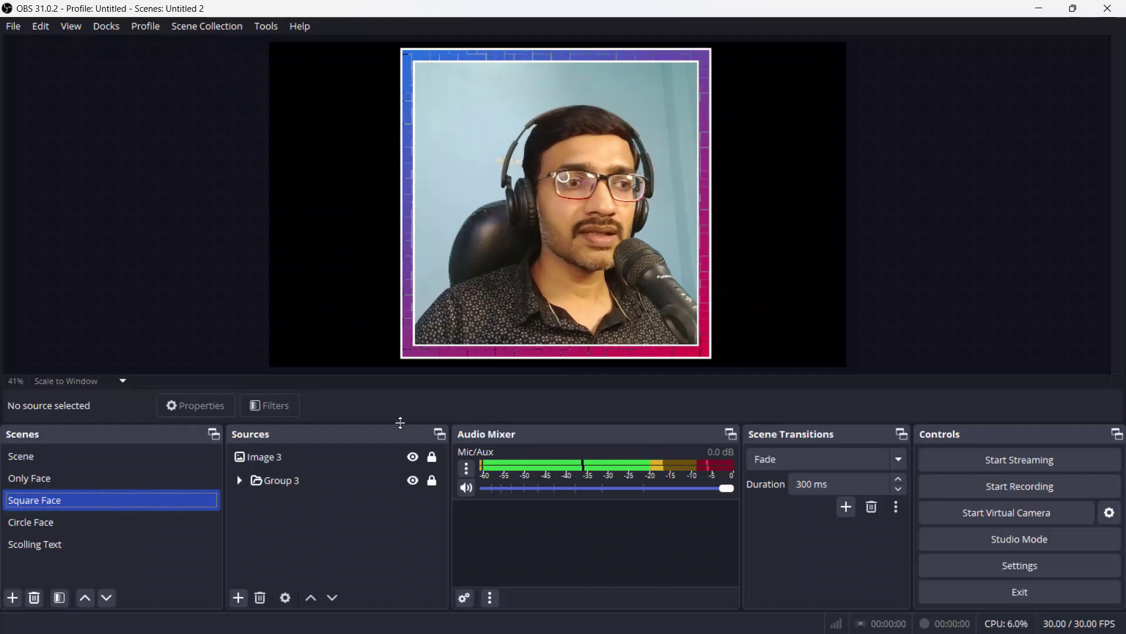
click(90, 480)
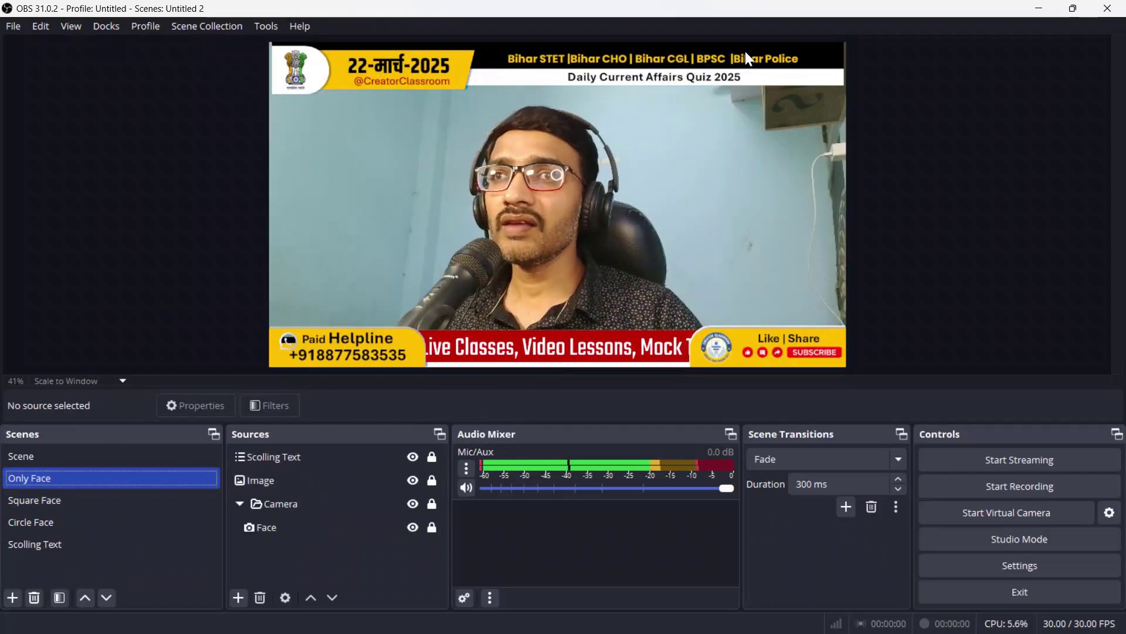
click(74, 462)
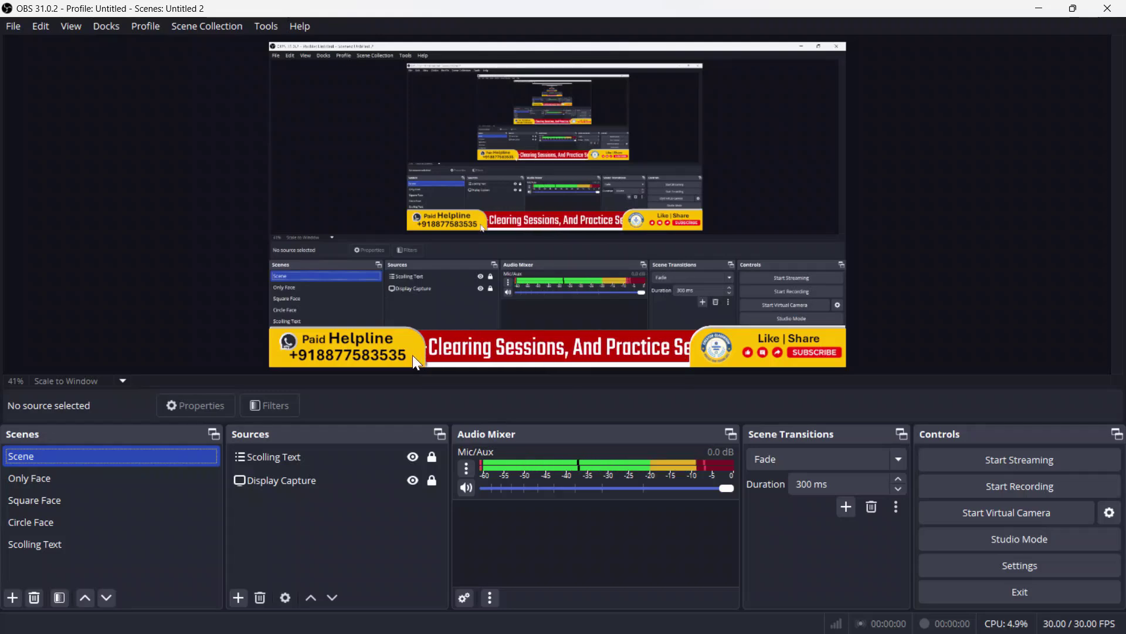
click(336, 547)
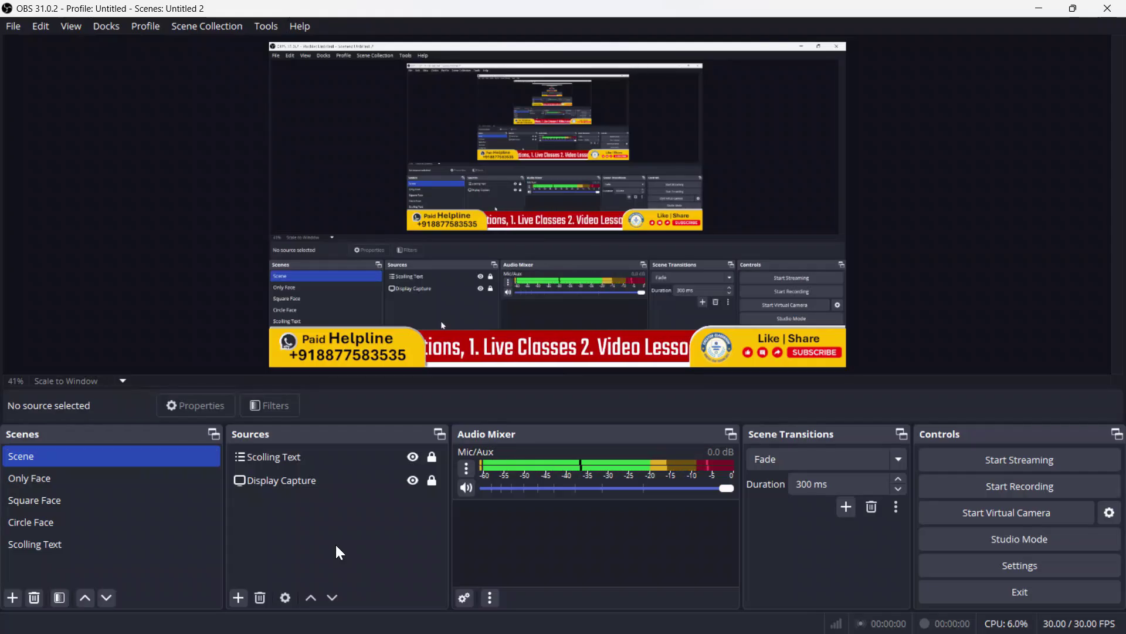
Step: Create an empty scene named PPT, then minimize OBS to the desktop
click(13, 598)
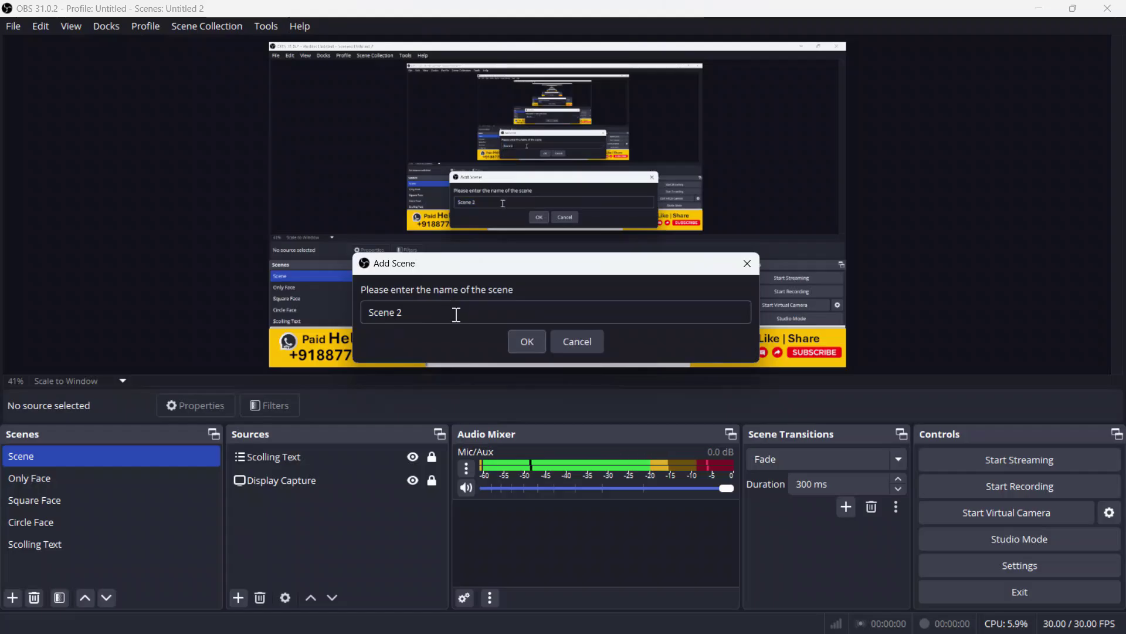
text(PPT)
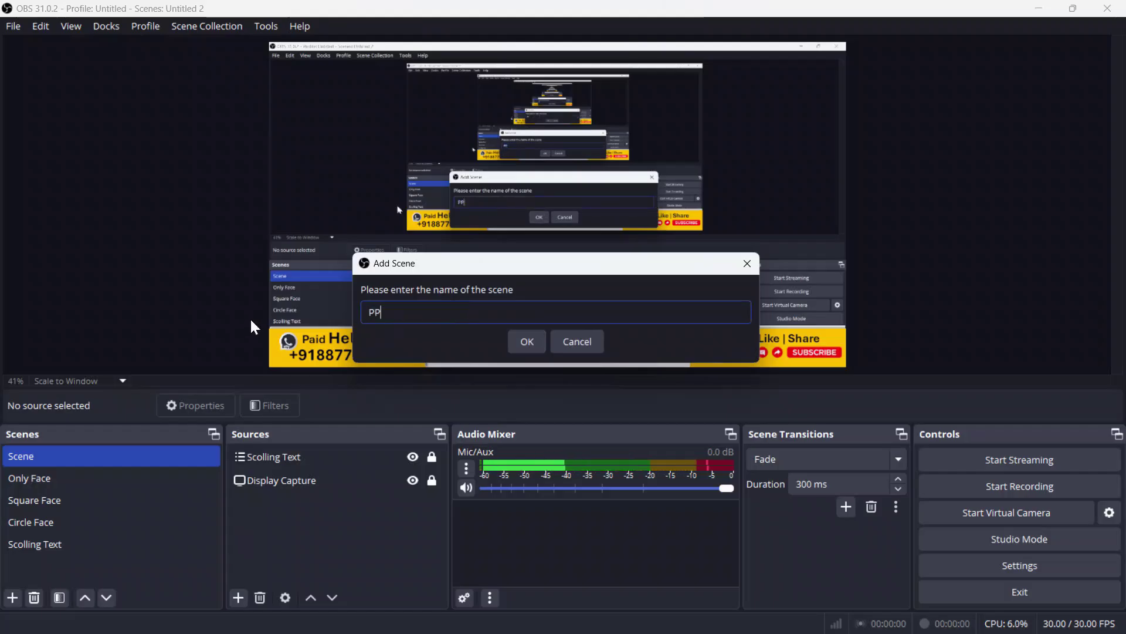
click(526, 342)
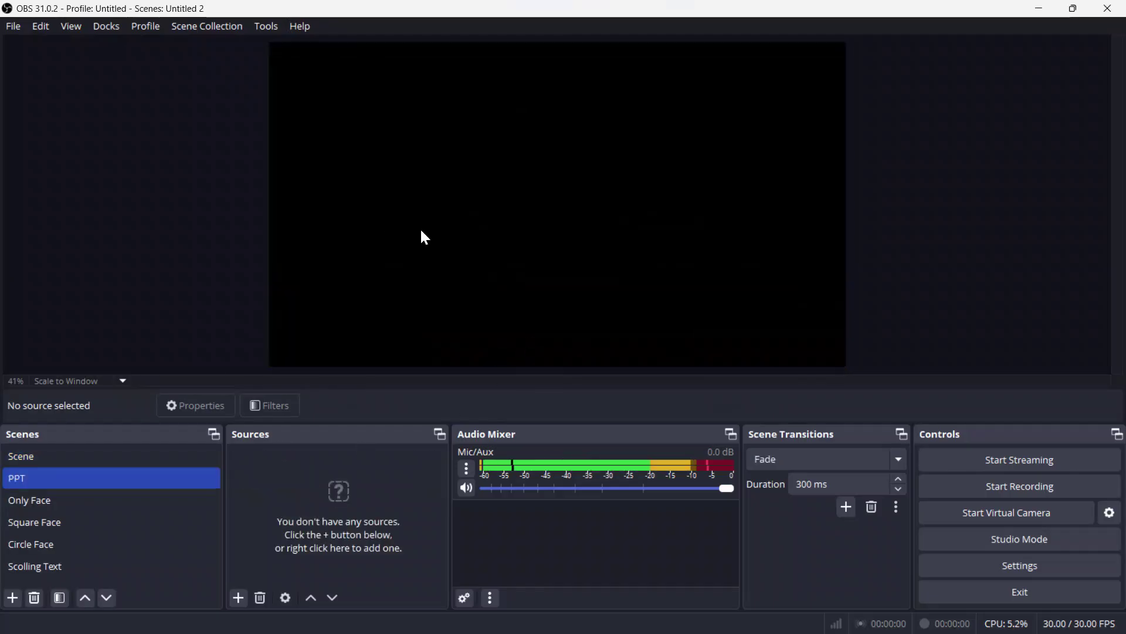
click(1039, 10)
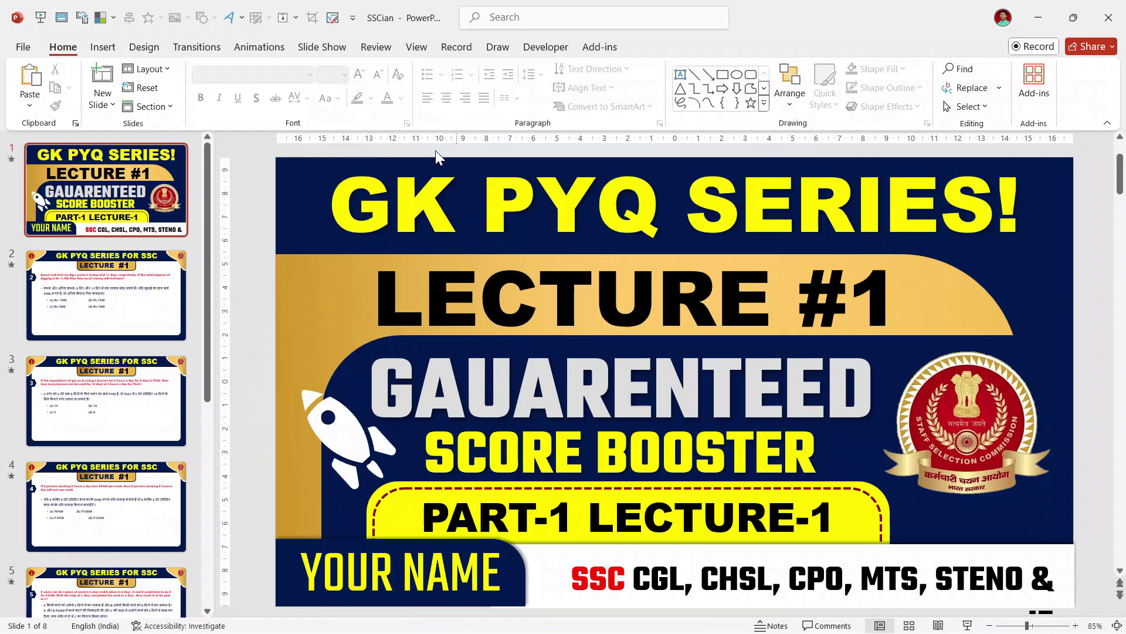
Step: Run the SSCian deck as a slide show from the first slide, then switch windows
click(331, 46)
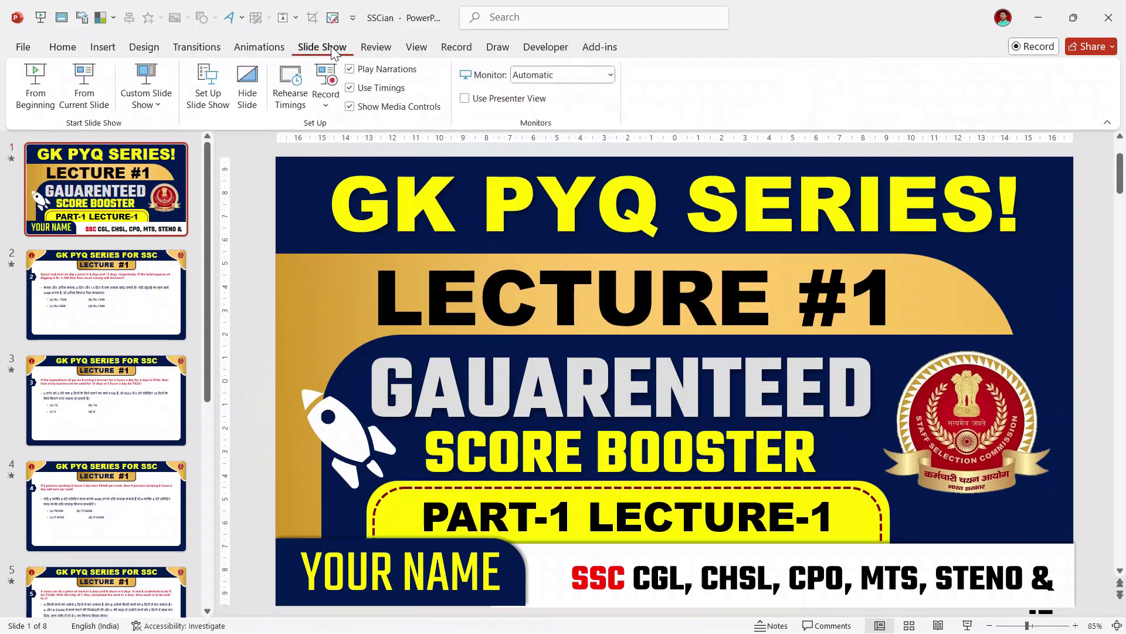
click(40, 85)
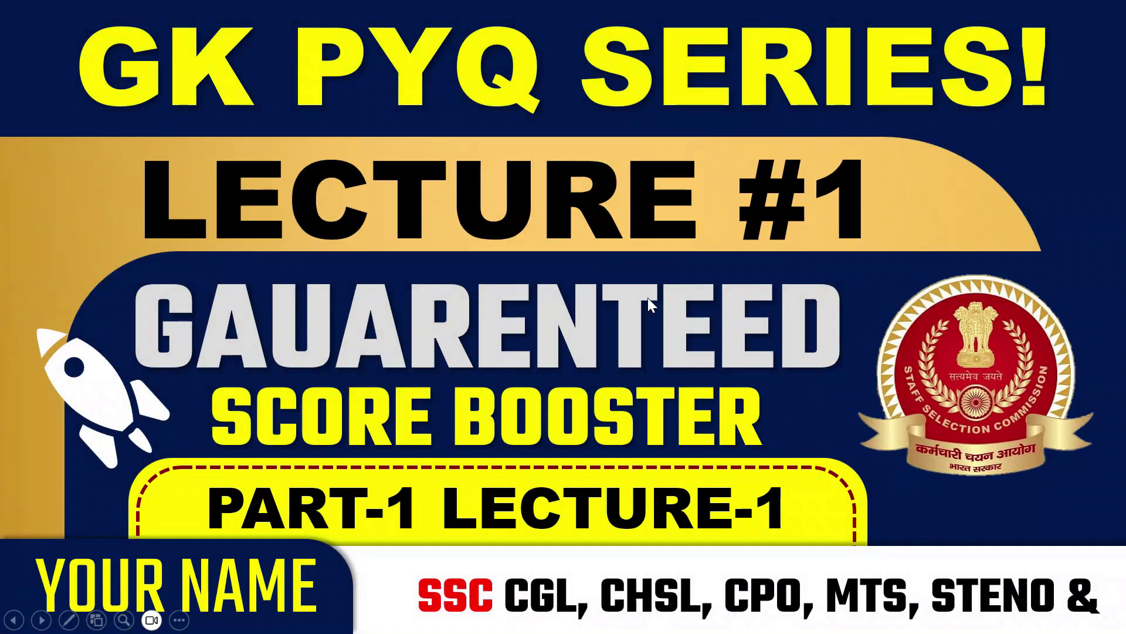
key(alt+Tab)
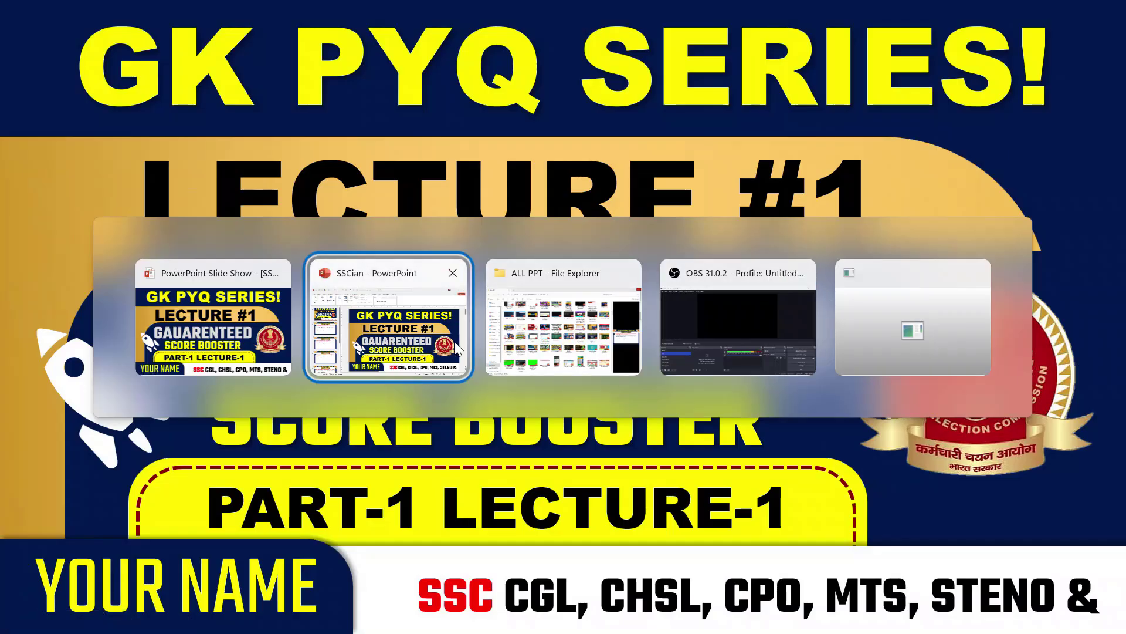
Step: Back in OBS, add a Window Capture source named 'Slide show' to PPT
click(730, 321)
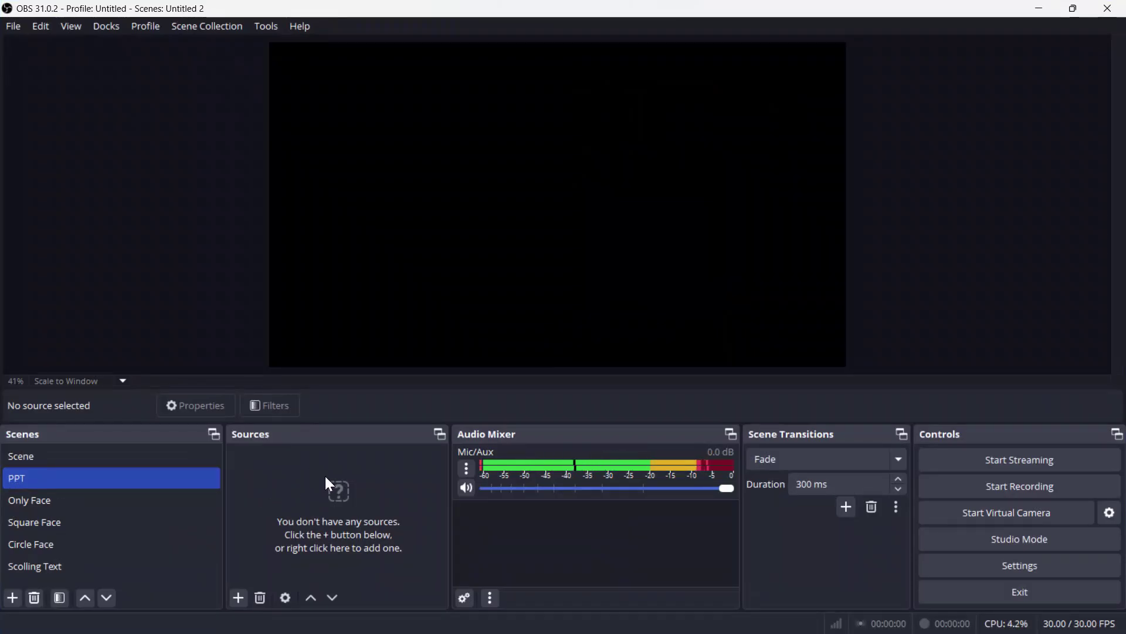
click(239, 598)
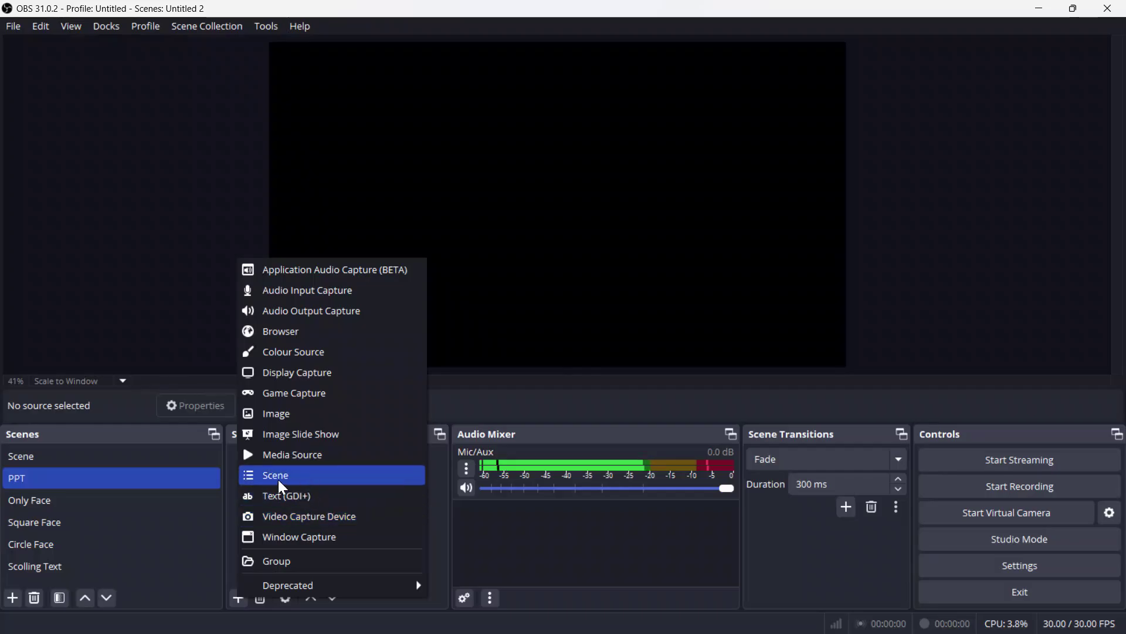
click(300, 535)
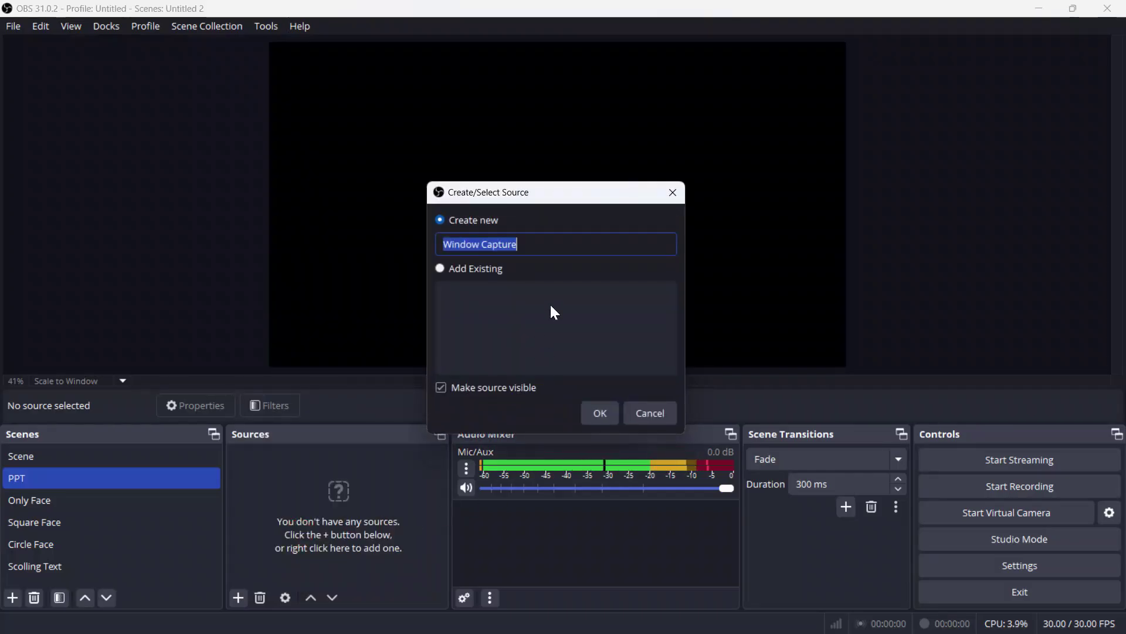
text(Slid)
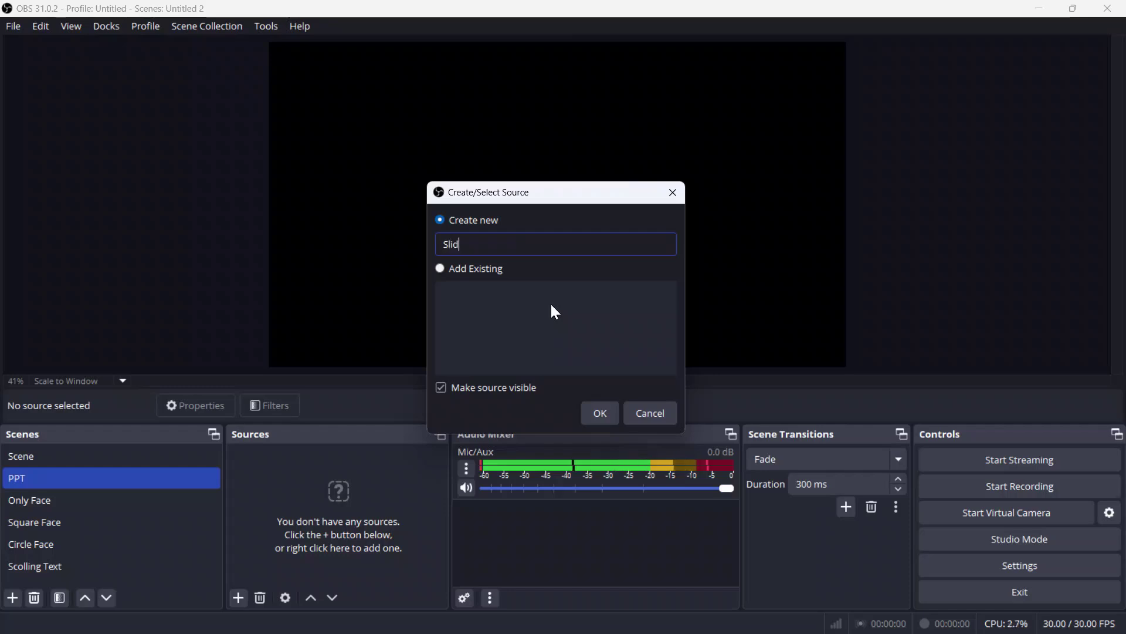
text(e show)
click(604, 415)
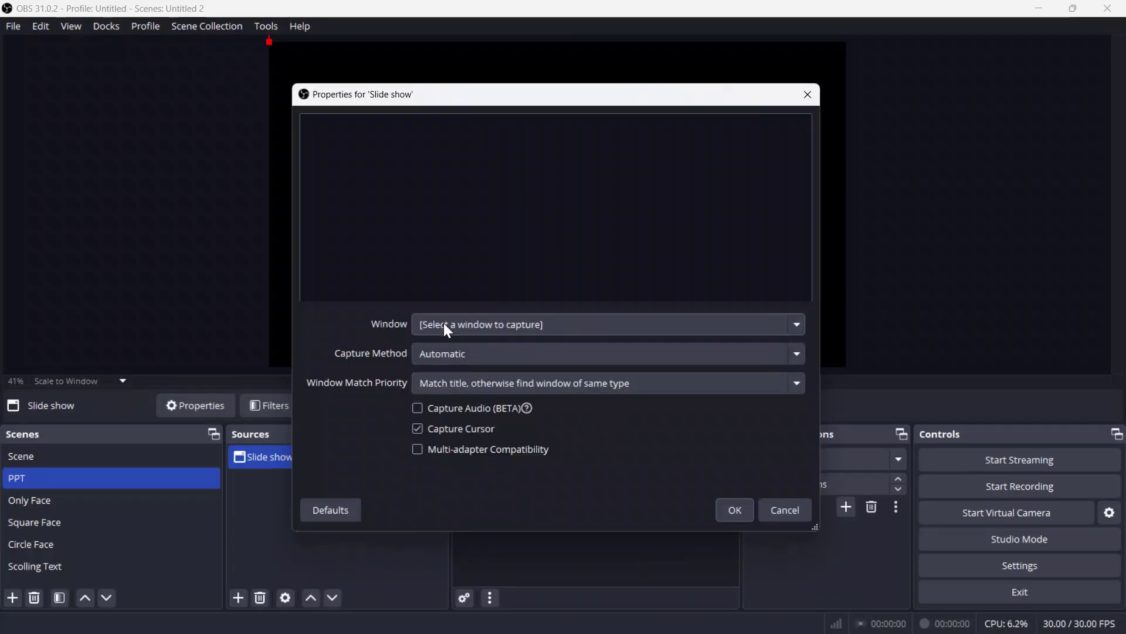
Step: Capture the PowerPoint Slide Show window with Client Area unchecked
click(502, 328)
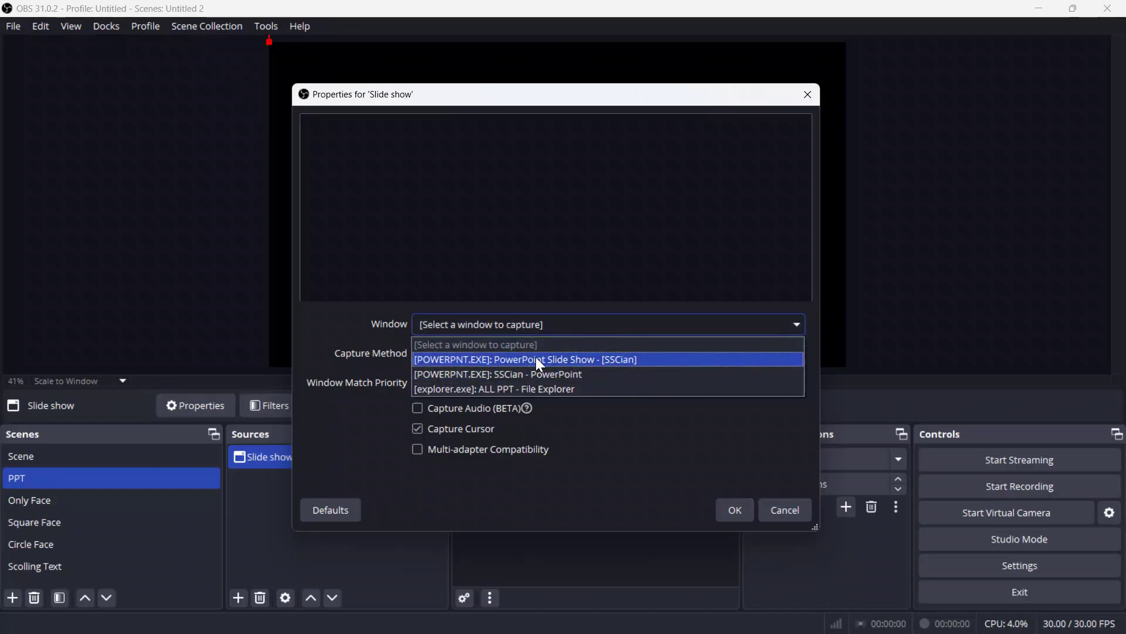
click(551, 360)
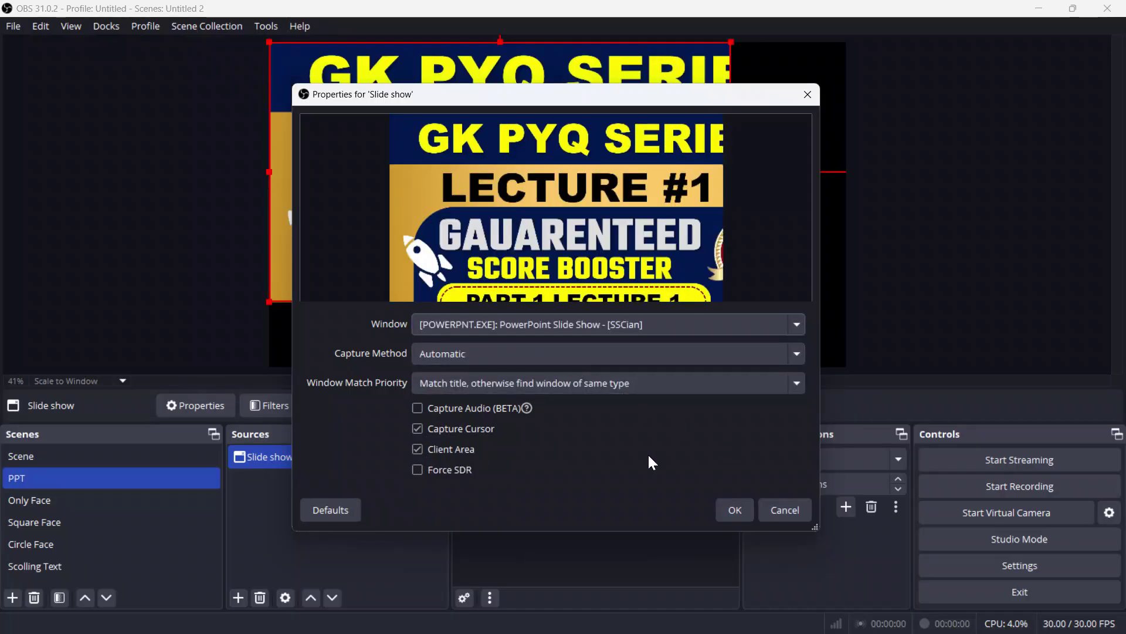
click(417, 450)
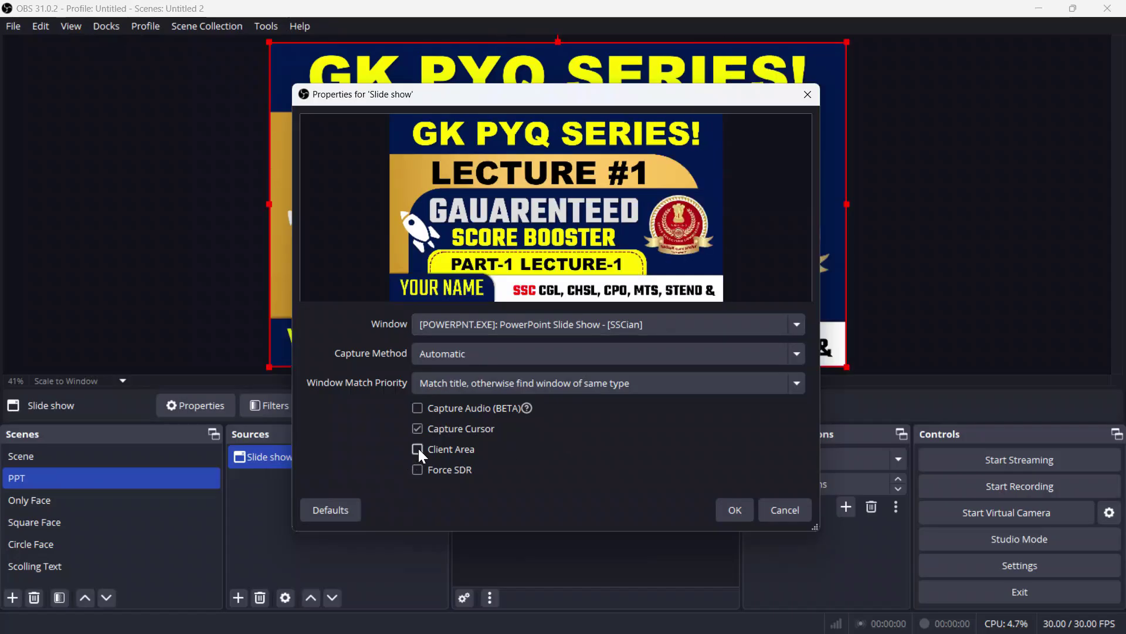
click(736, 510)
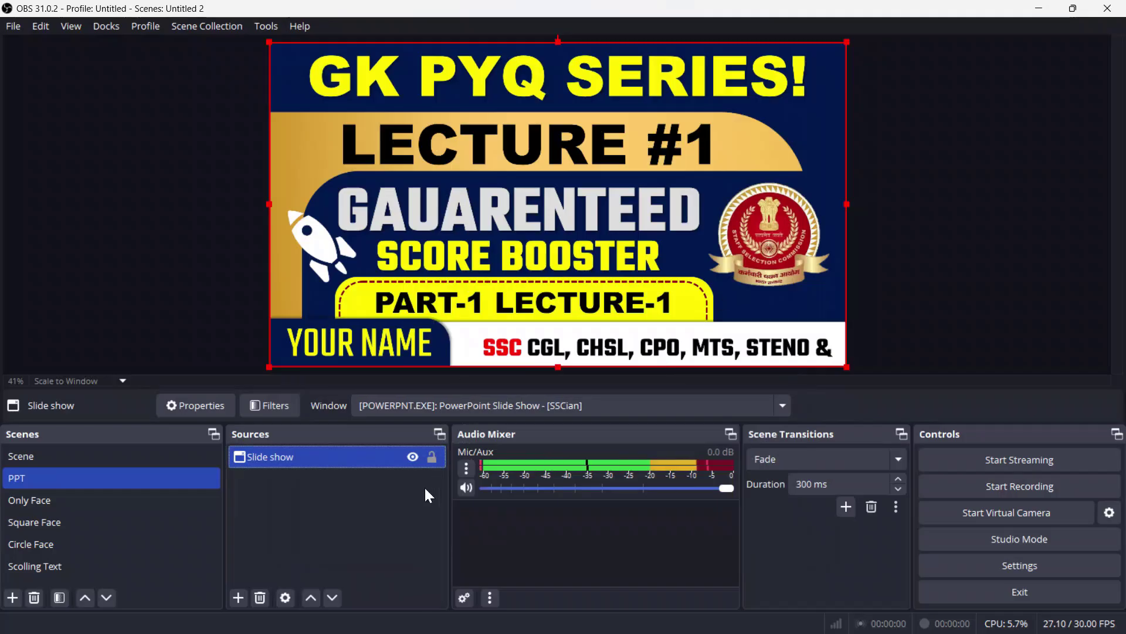
Step: Lock the Slide show source and advance the slide show to slide 2
click(433, 458)
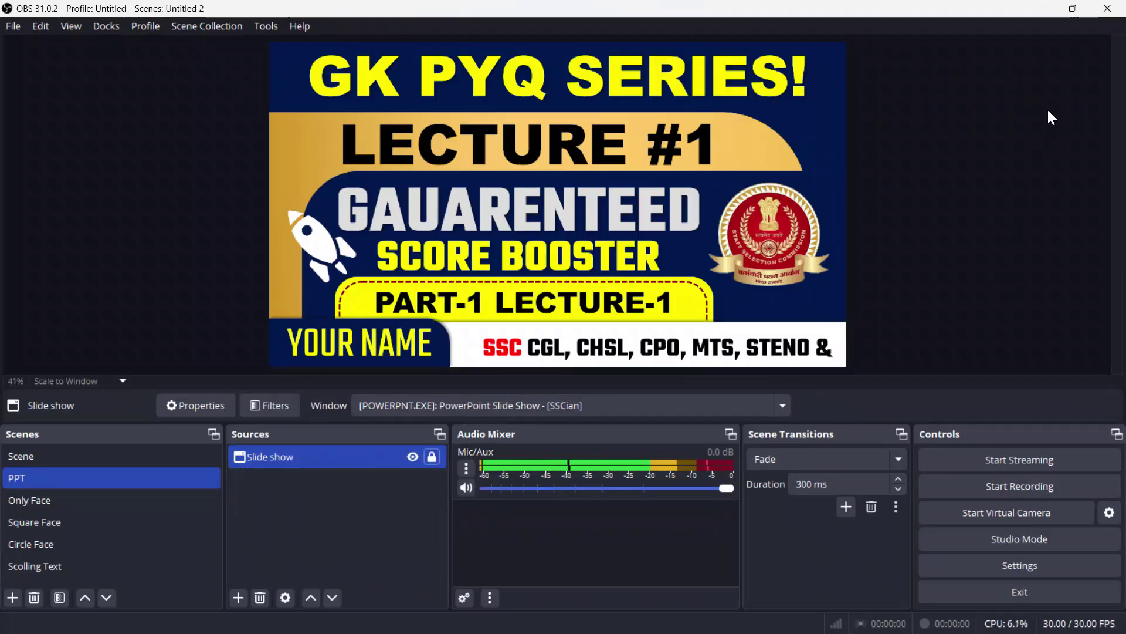
key(alt+Tab)
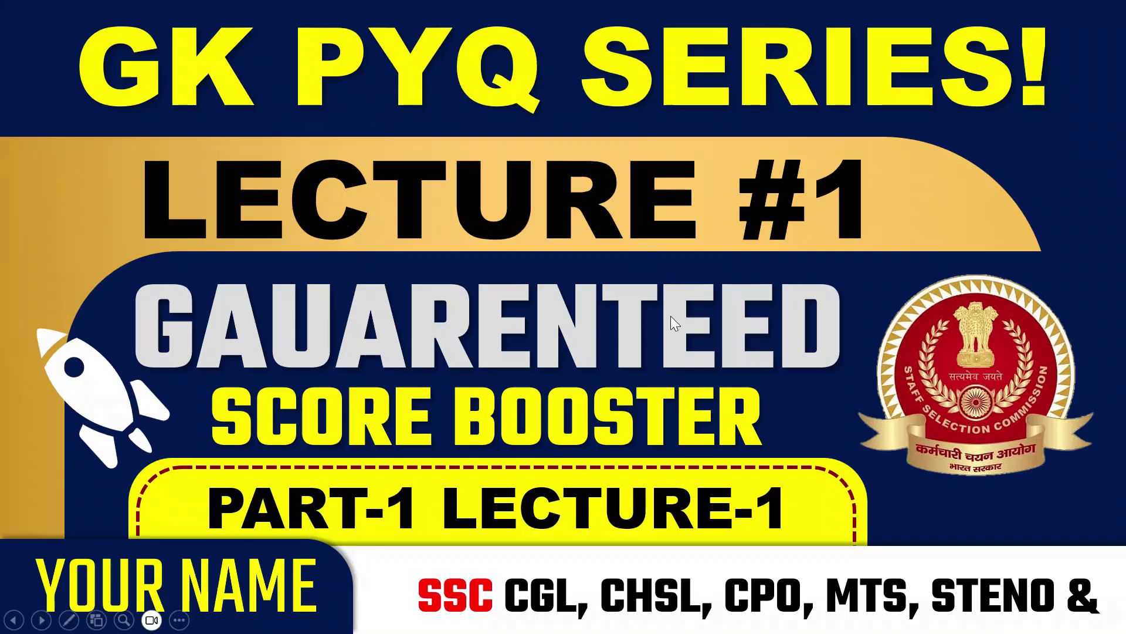
click(678, 319)
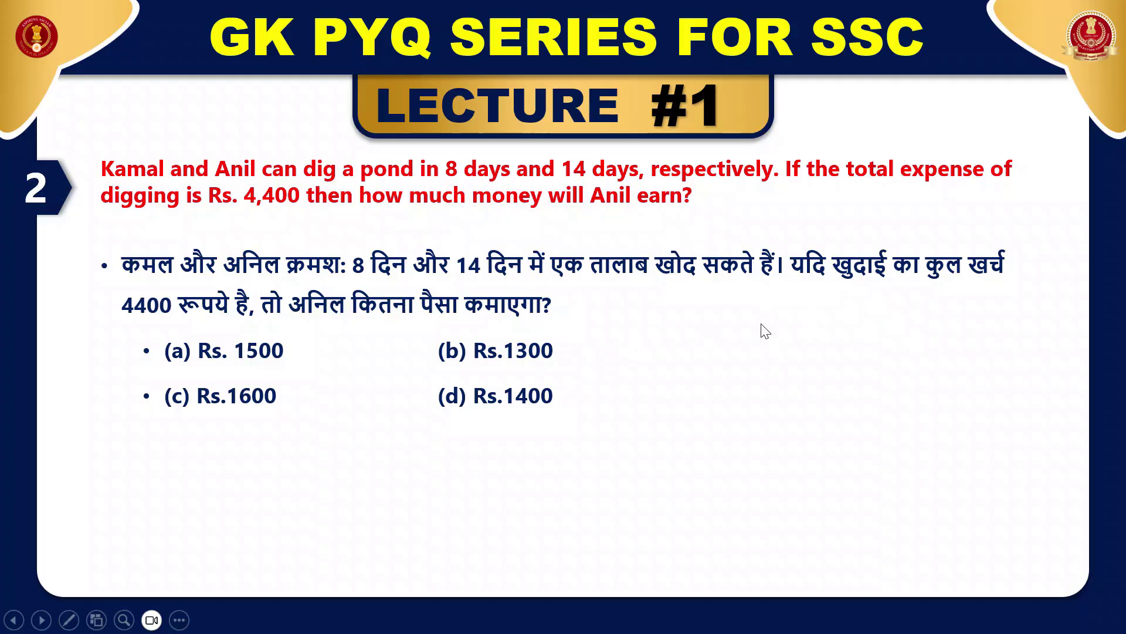
key(alt+Tab)
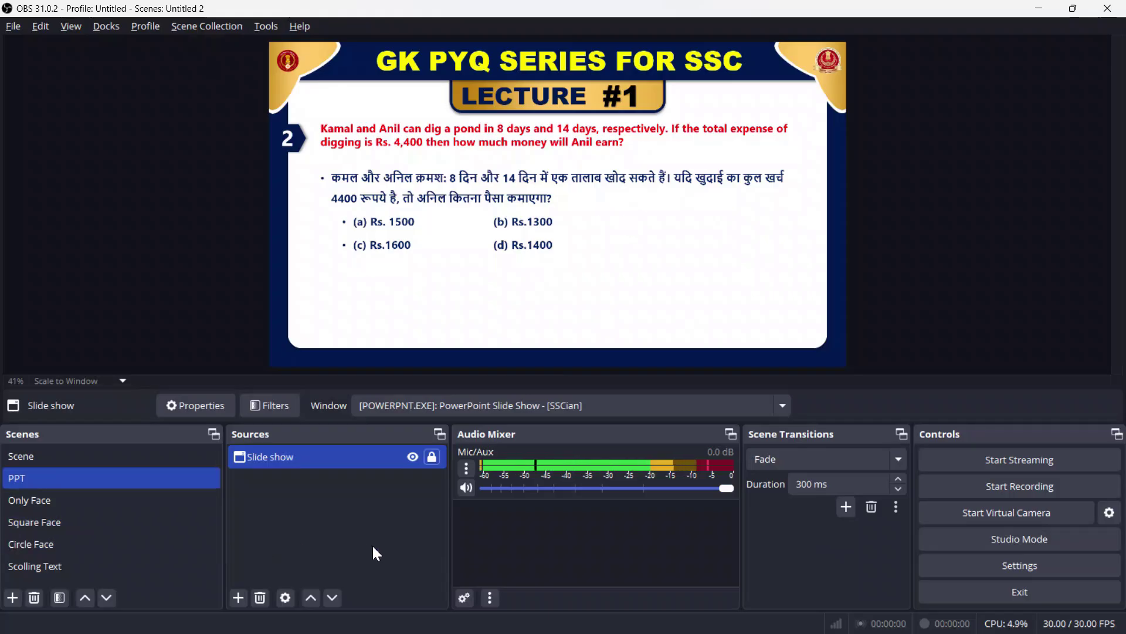
click(58, 544)
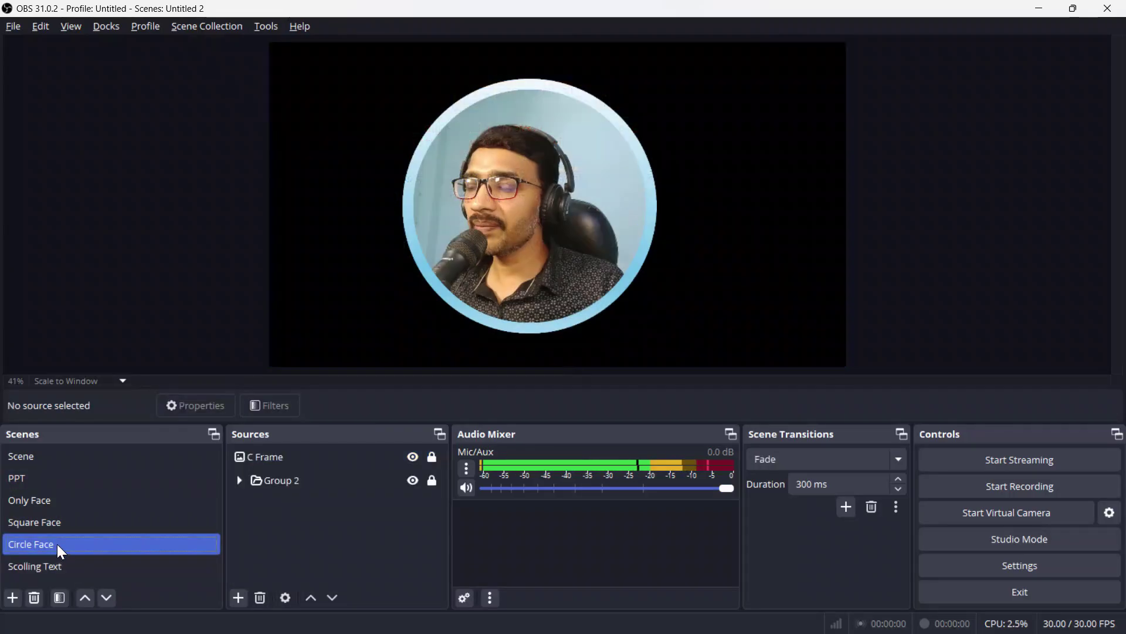
click(90, 480)
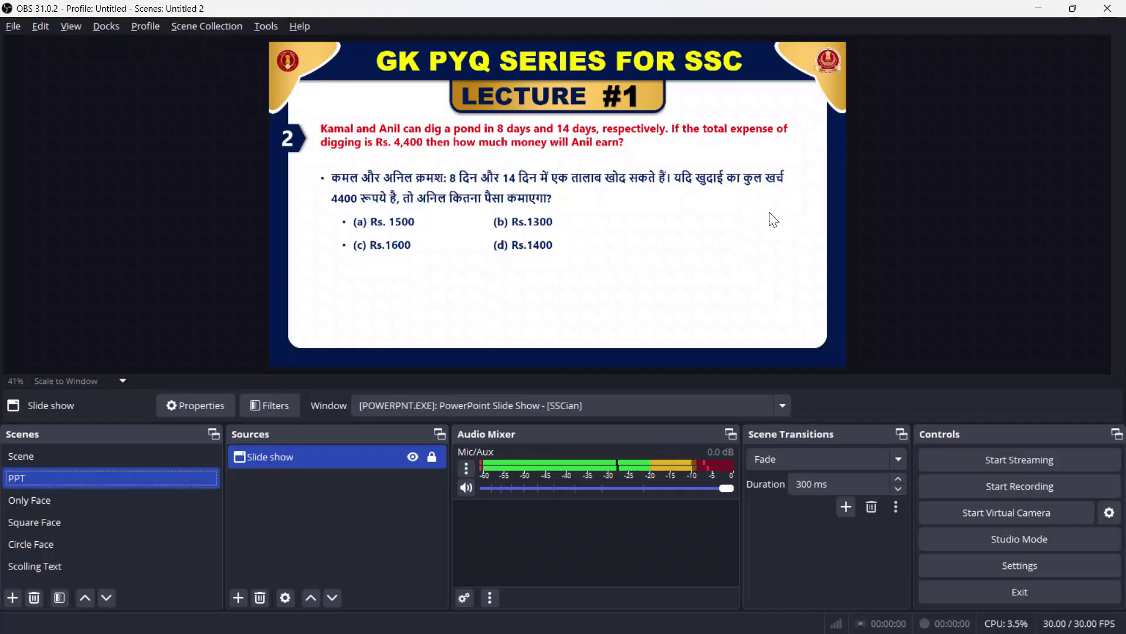
click(61, 565)
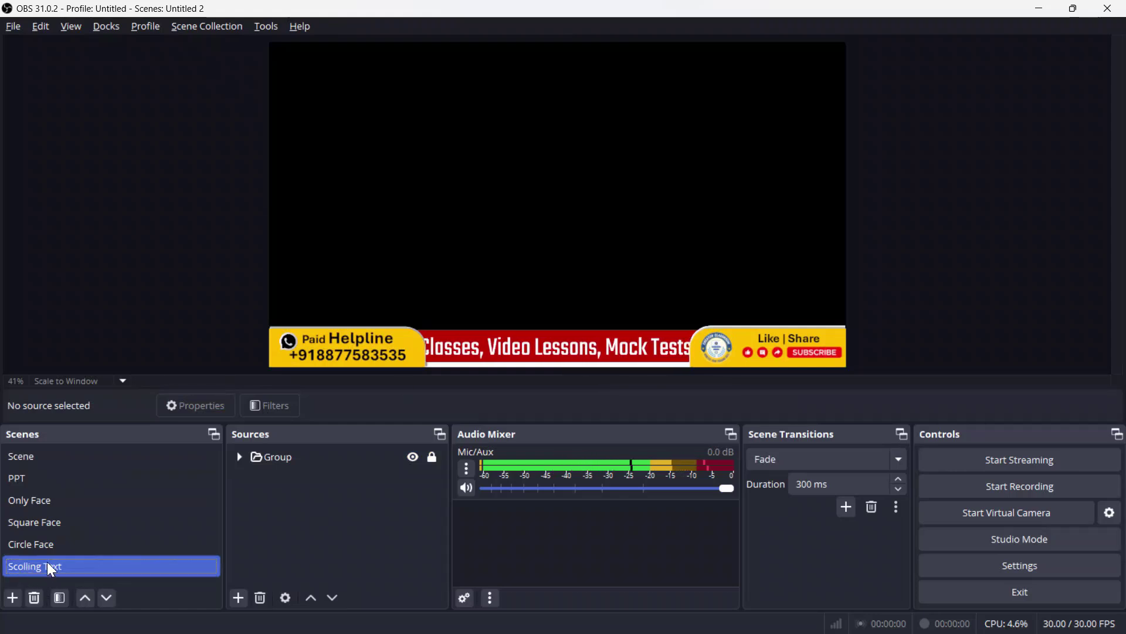
click(57, 477)
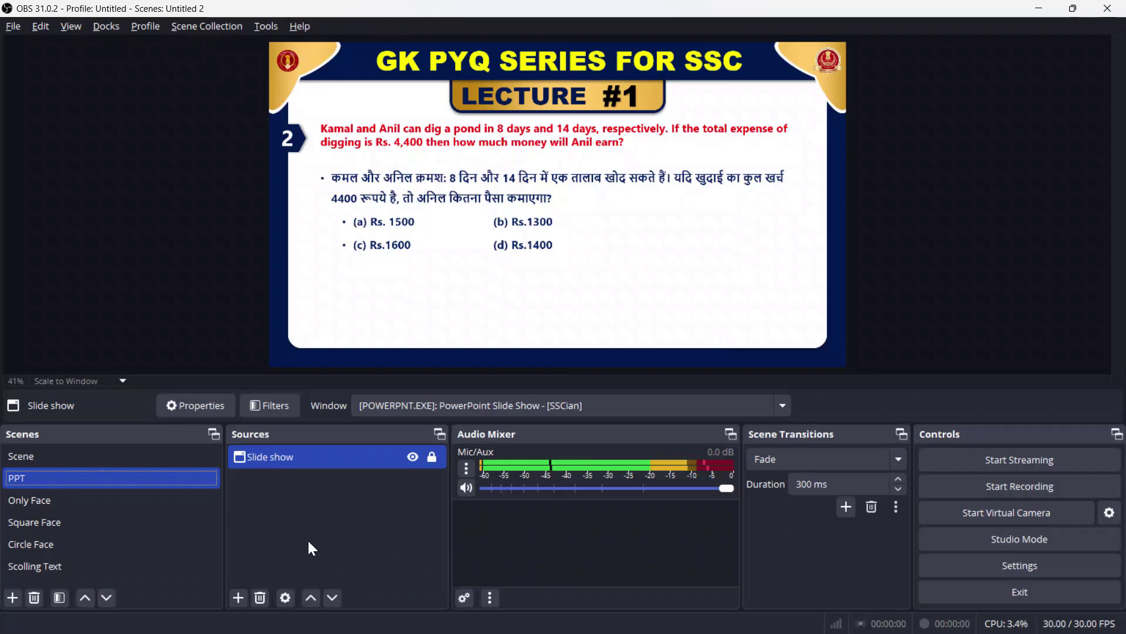
Step: Nest the existing Scolling Text scene into PPT and lock it
click(238, 597)
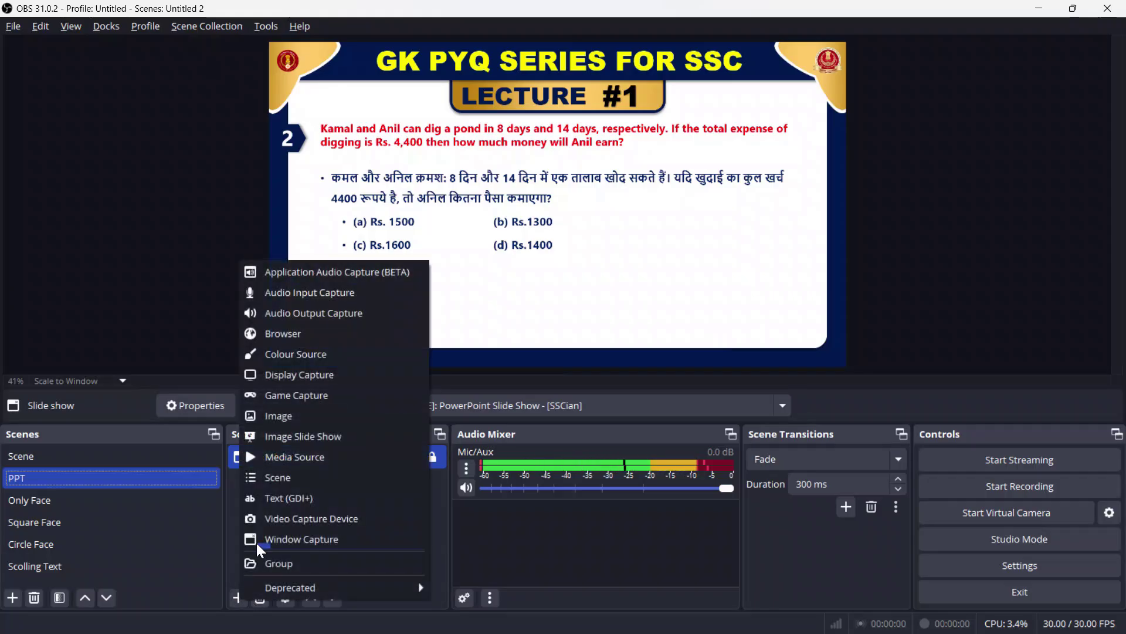
click(315, 477)
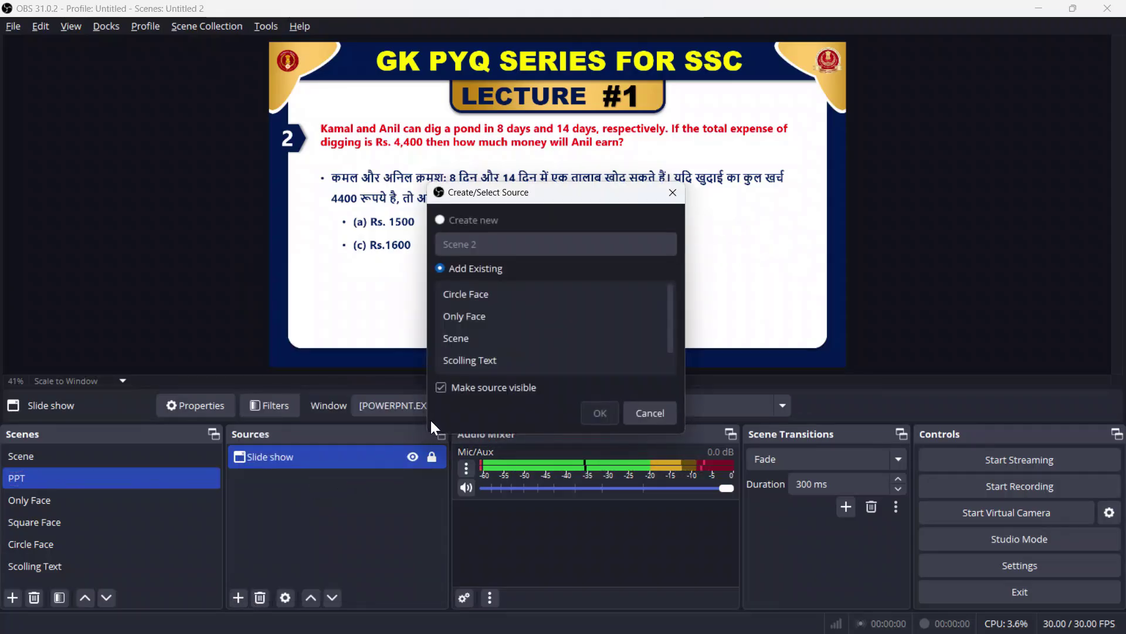
click(489, 361)
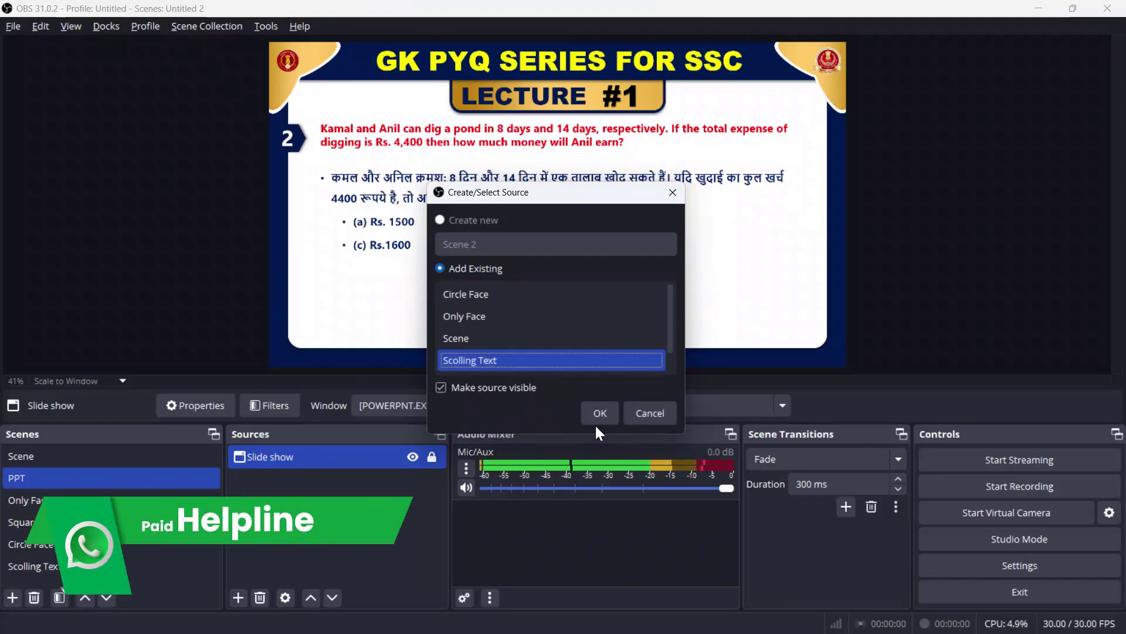
click(598, 413)
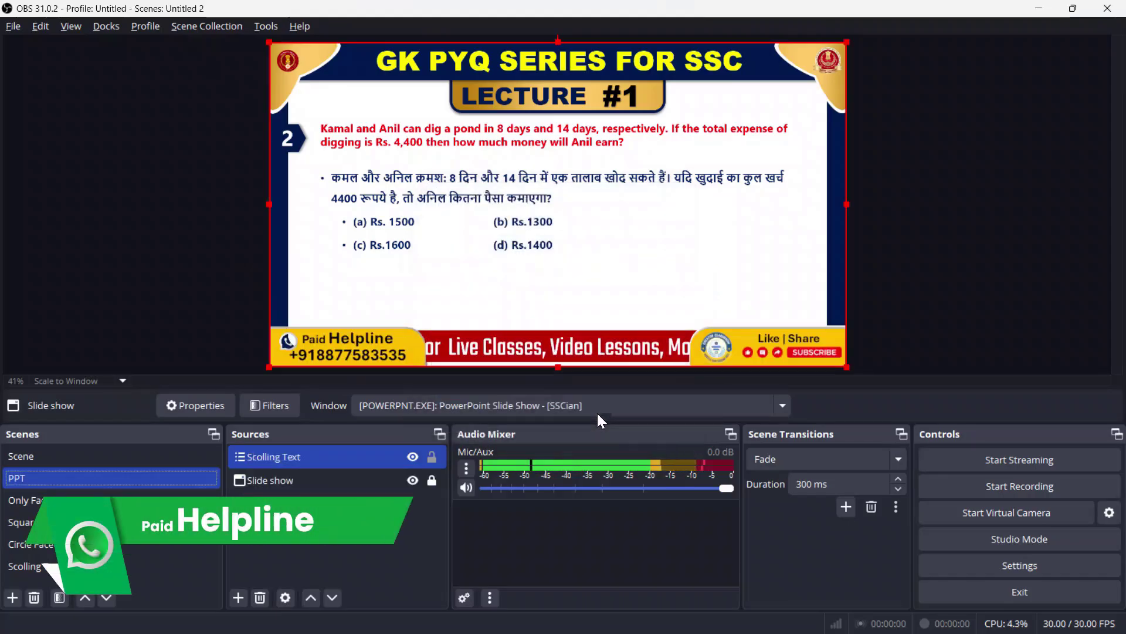
click(433, 457)
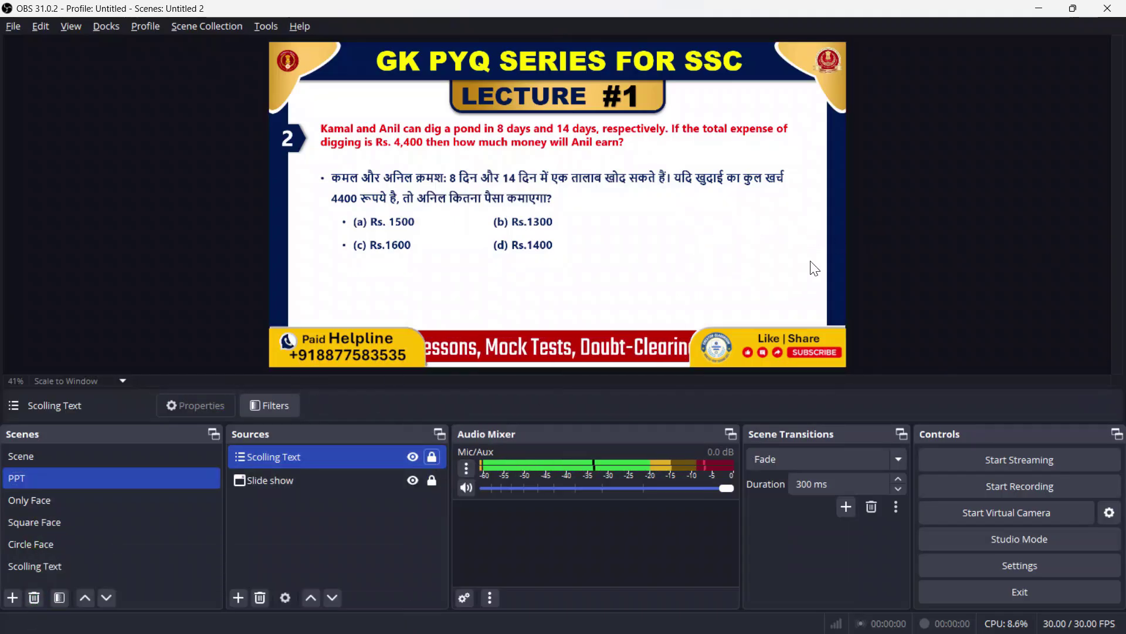
Step: Add the existing Square Face scene as a source in PPT
click(240, 597)
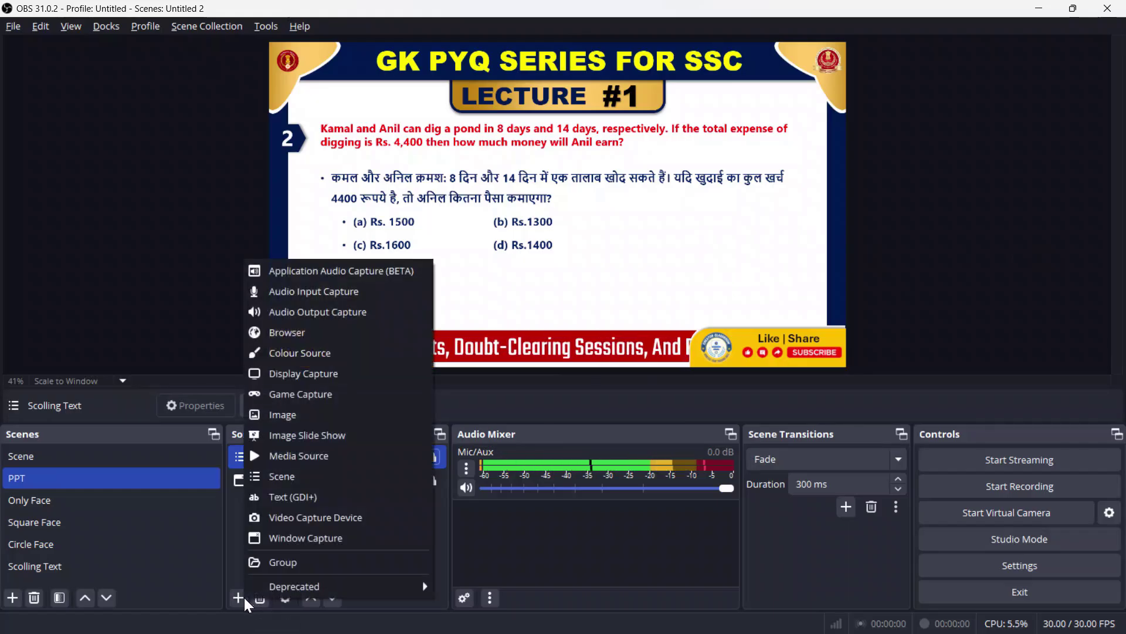
click(323, 478)
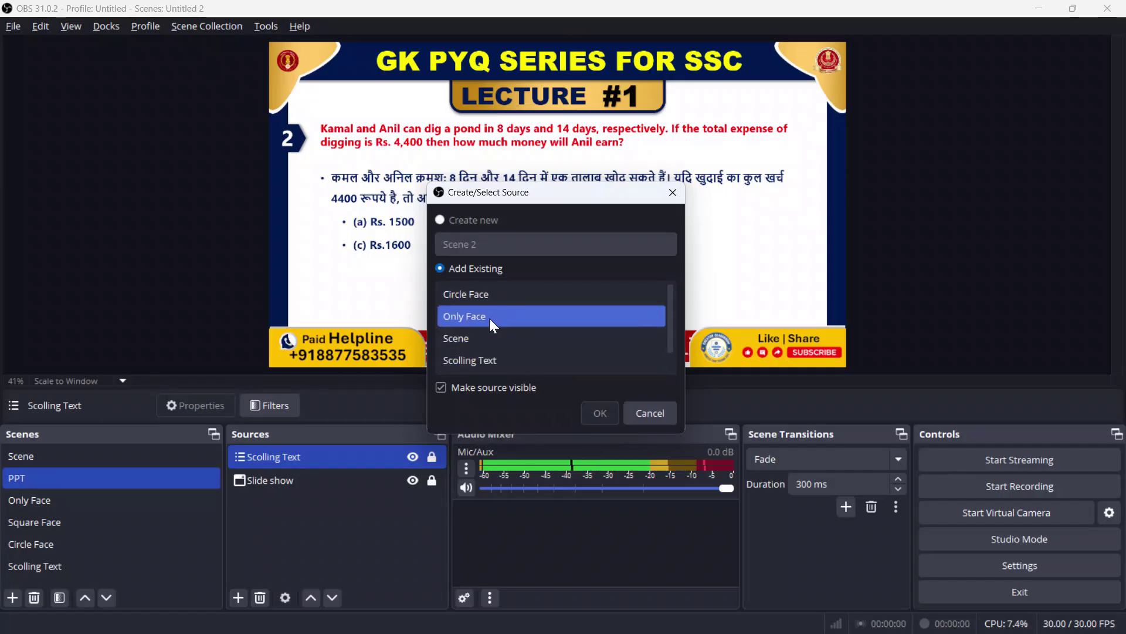
scroll(509, 343, down, 1)
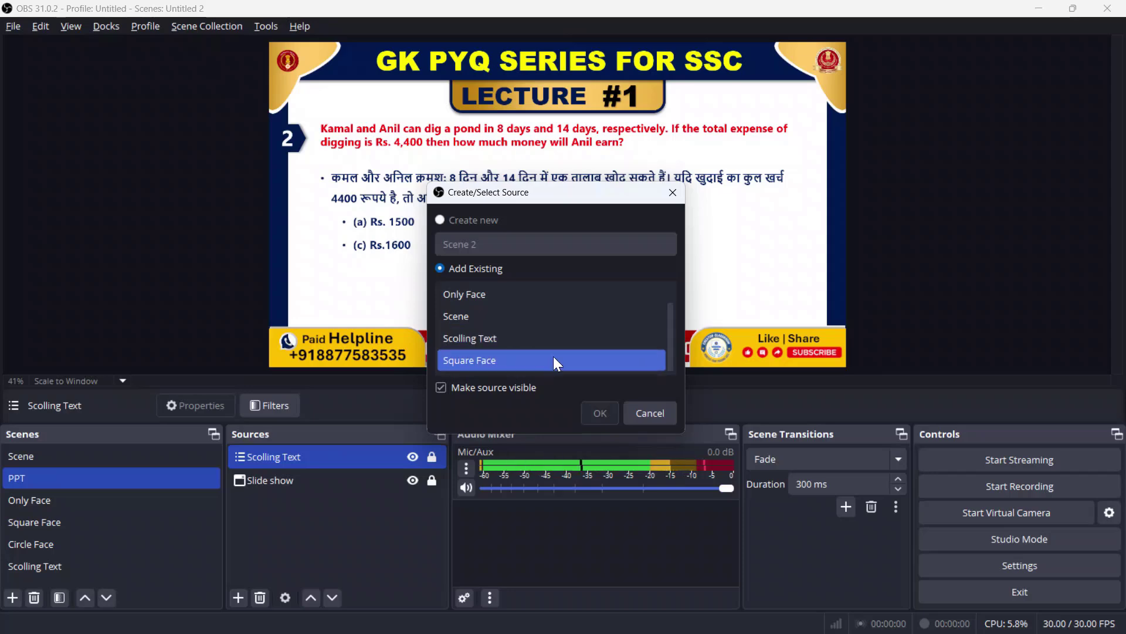
scroll(584, 329, up, 1)
scroll(578, 343, down, 1)
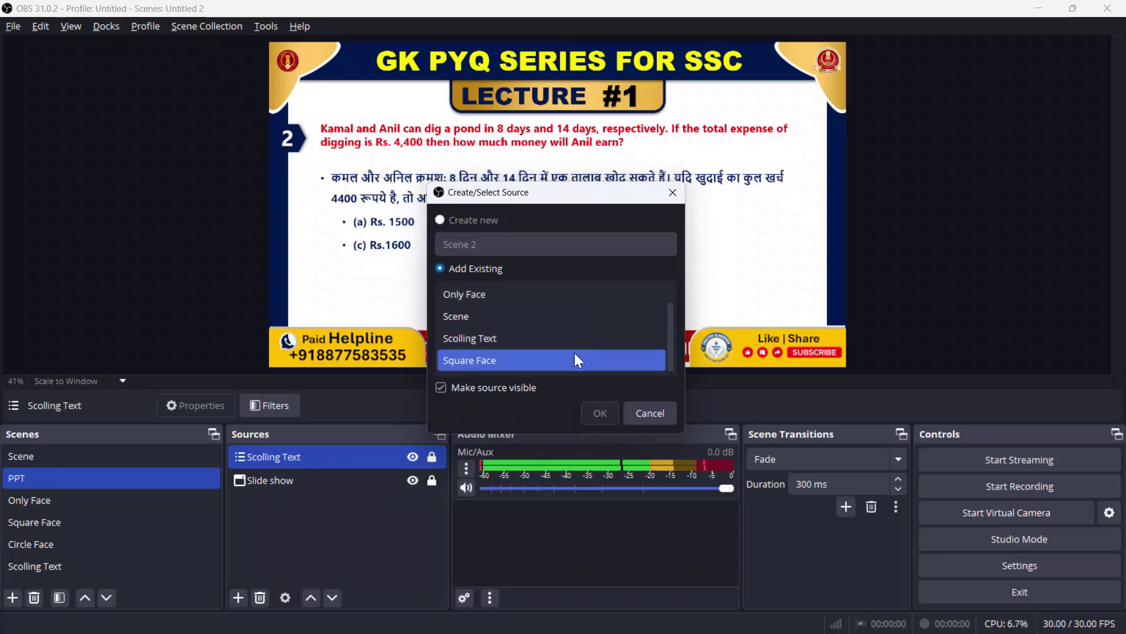
click(479, 363)
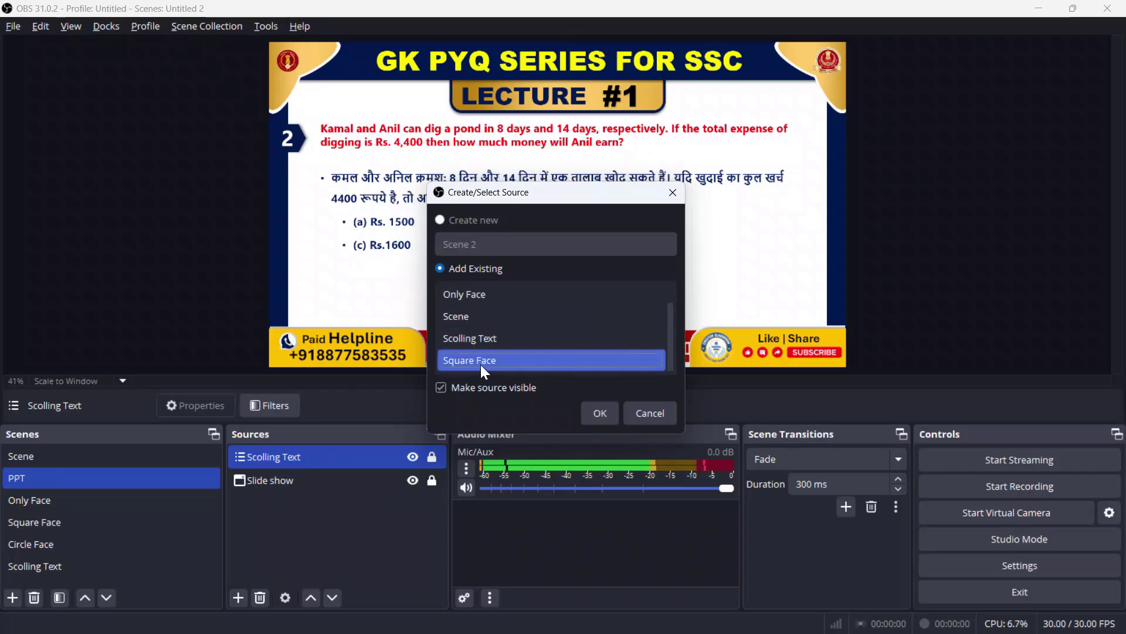
click(592, 417)
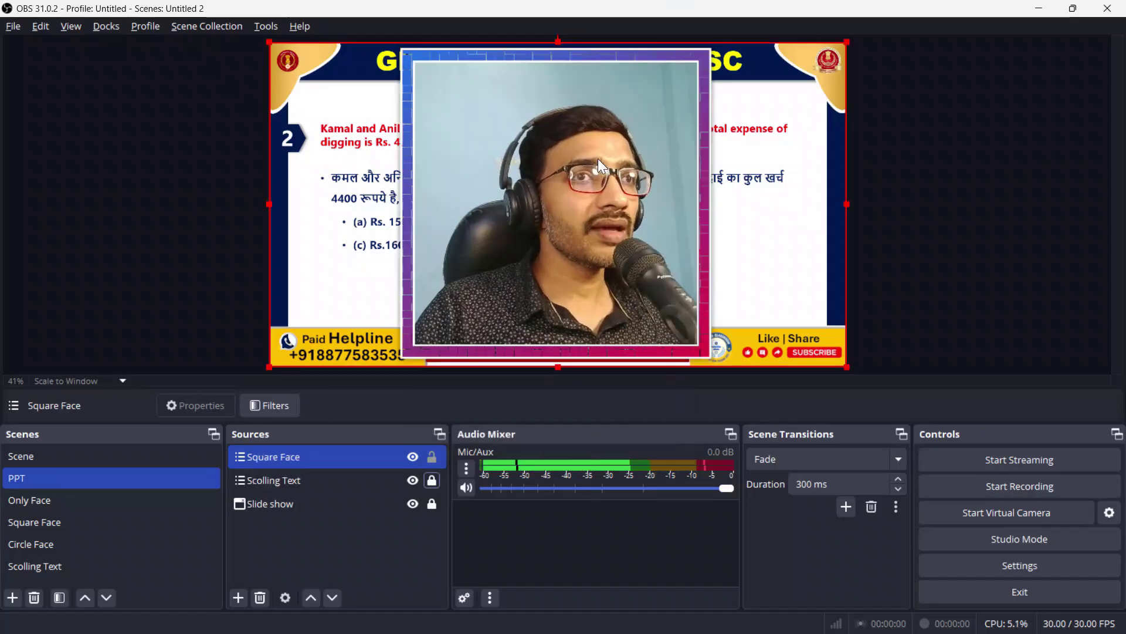
Step: Shrink the Square Face overlay, move it right, and flip it horizontally
drag(847, 43, 455, 262)
drag(373, 316, 756, 263)
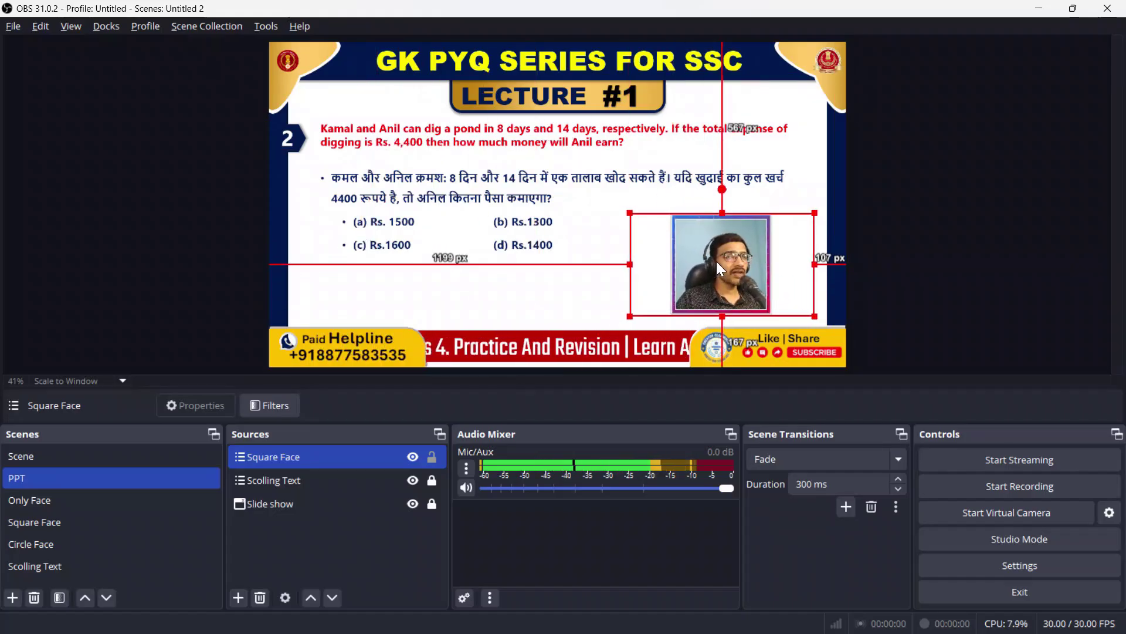
right_click(717, 262)
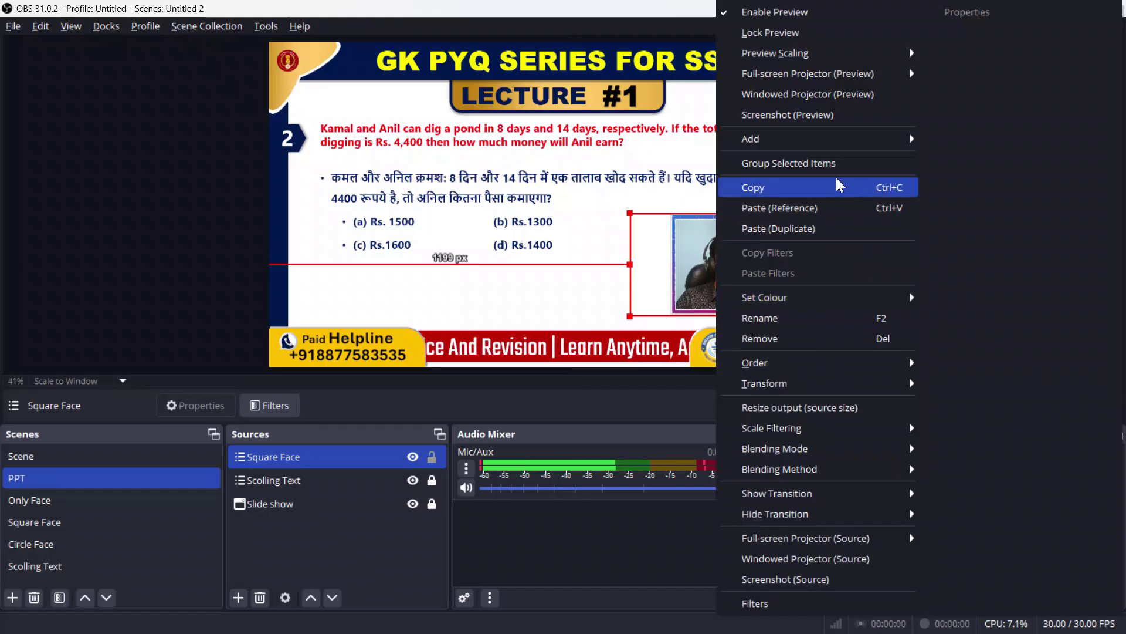
mouse_move(798, 390)
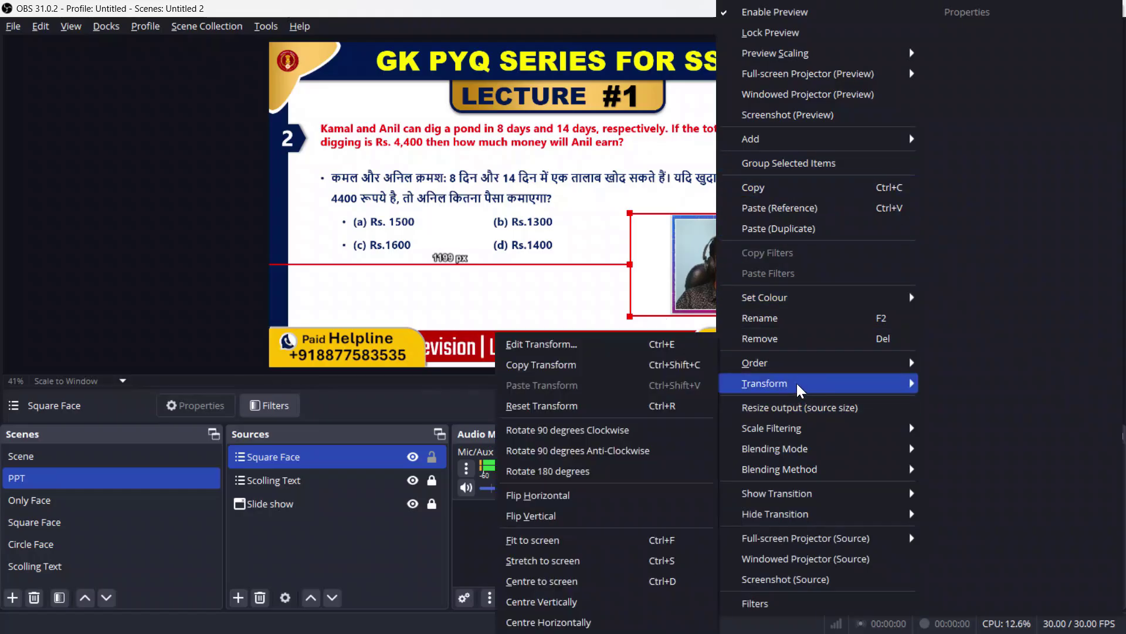
click(597, 496)
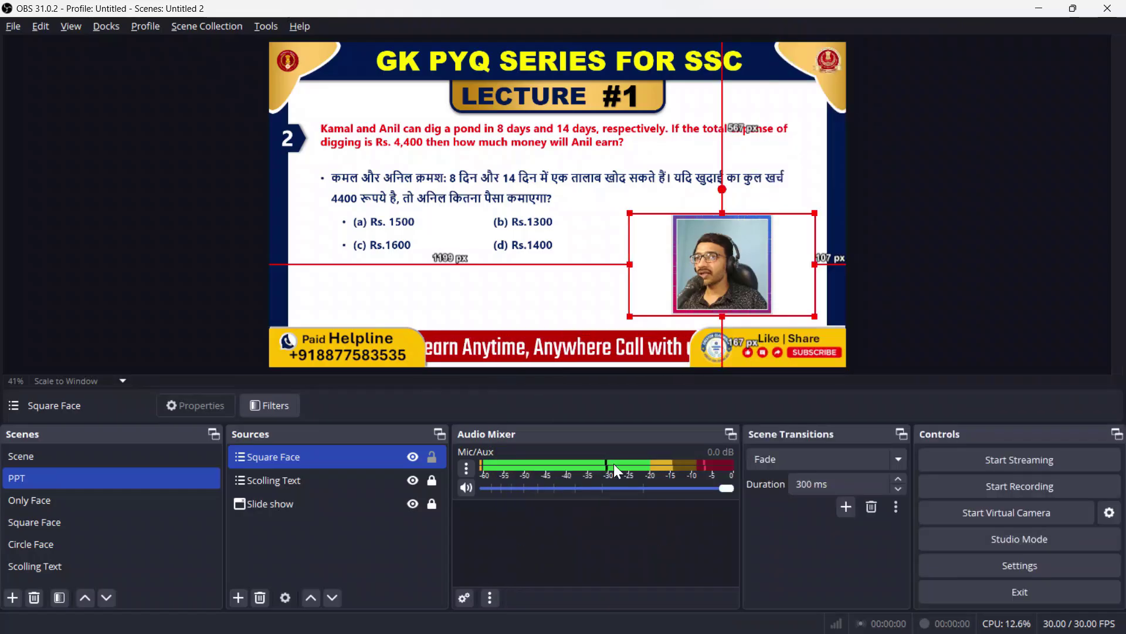
Step: Fine-tune the overlay at lower right, lock it, and switch to the Scene scene
drag(628, 211, 616, 204)
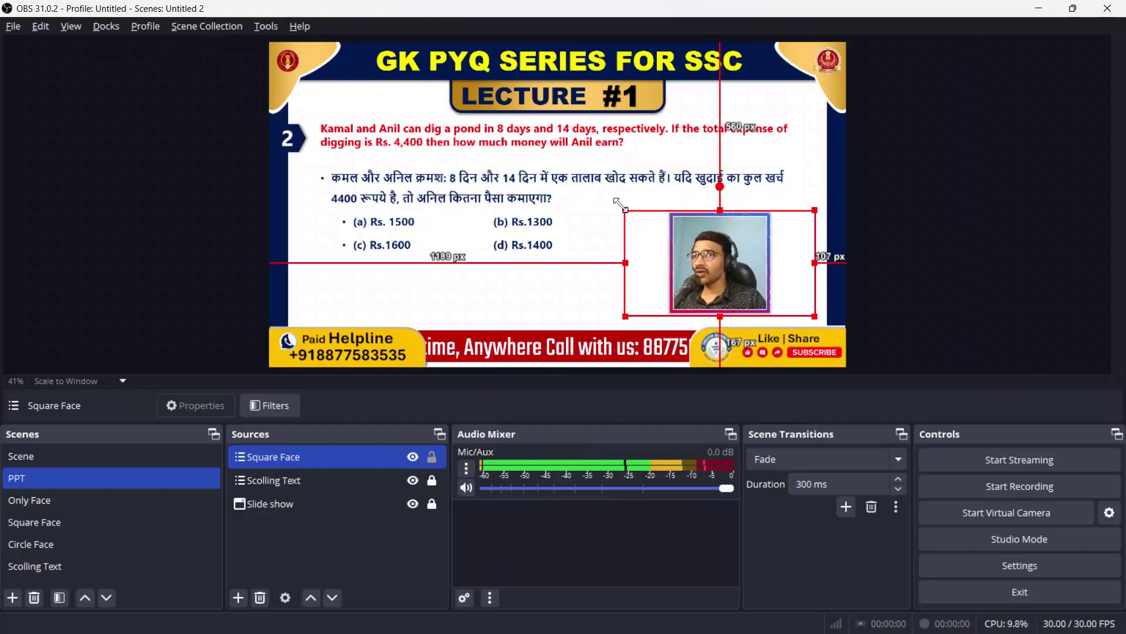
drag(710, 261, 751, 259)
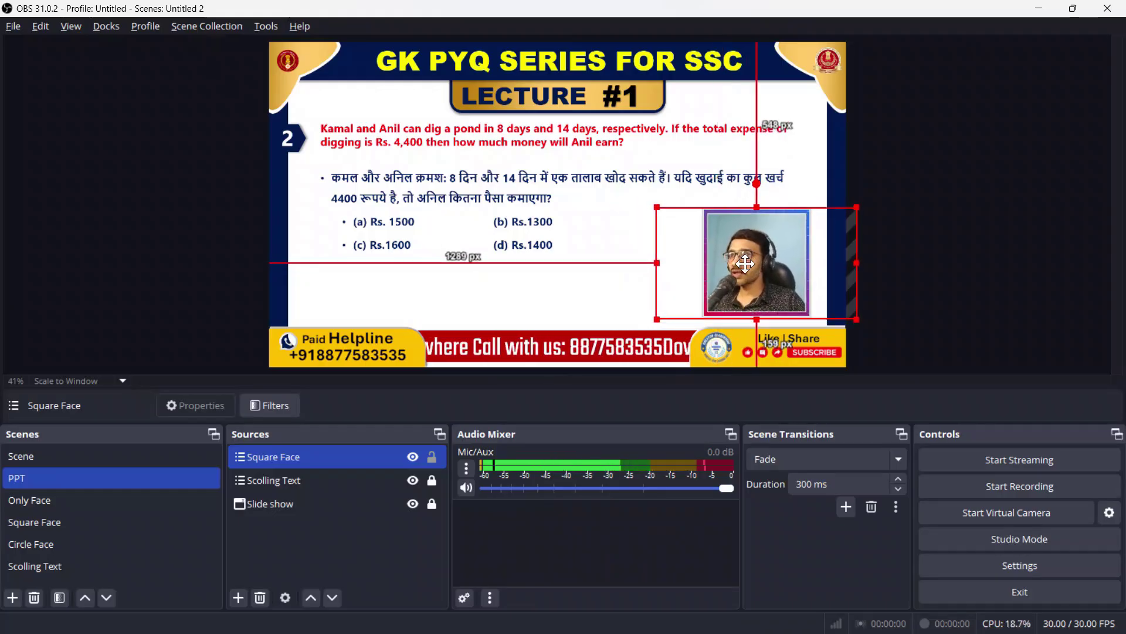
click(434, 461)
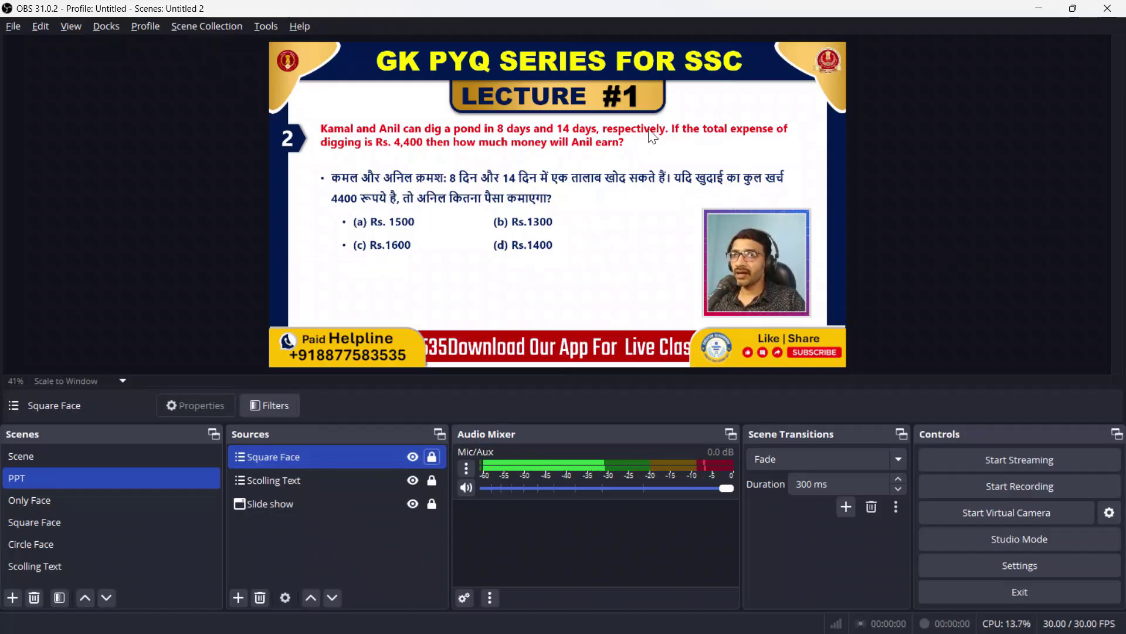
click(151, 463)
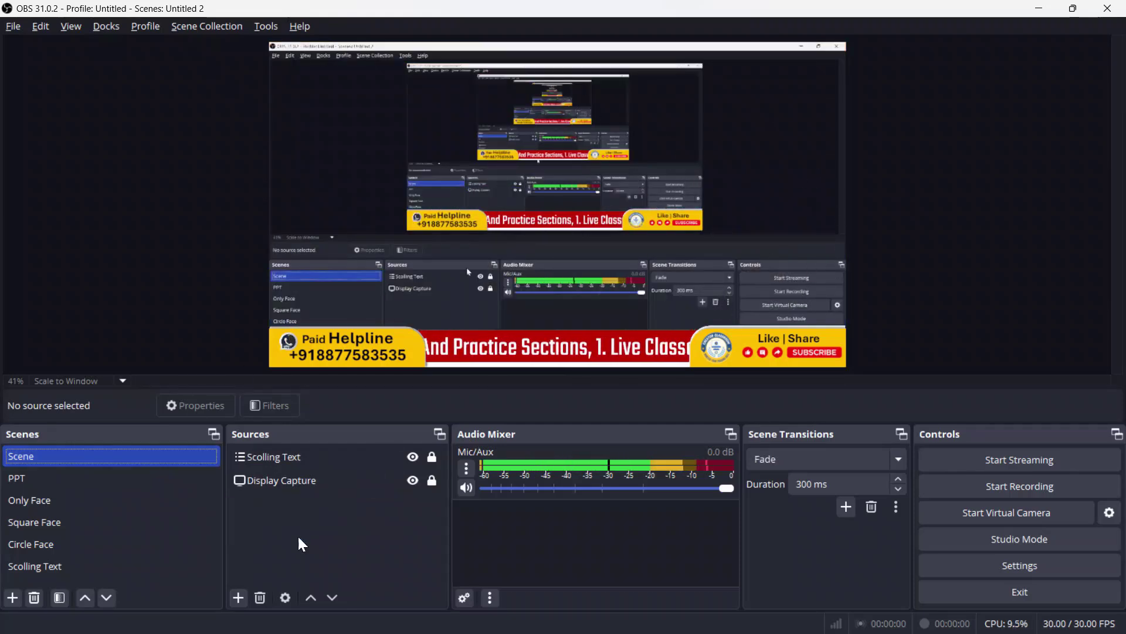
click(295, 486)
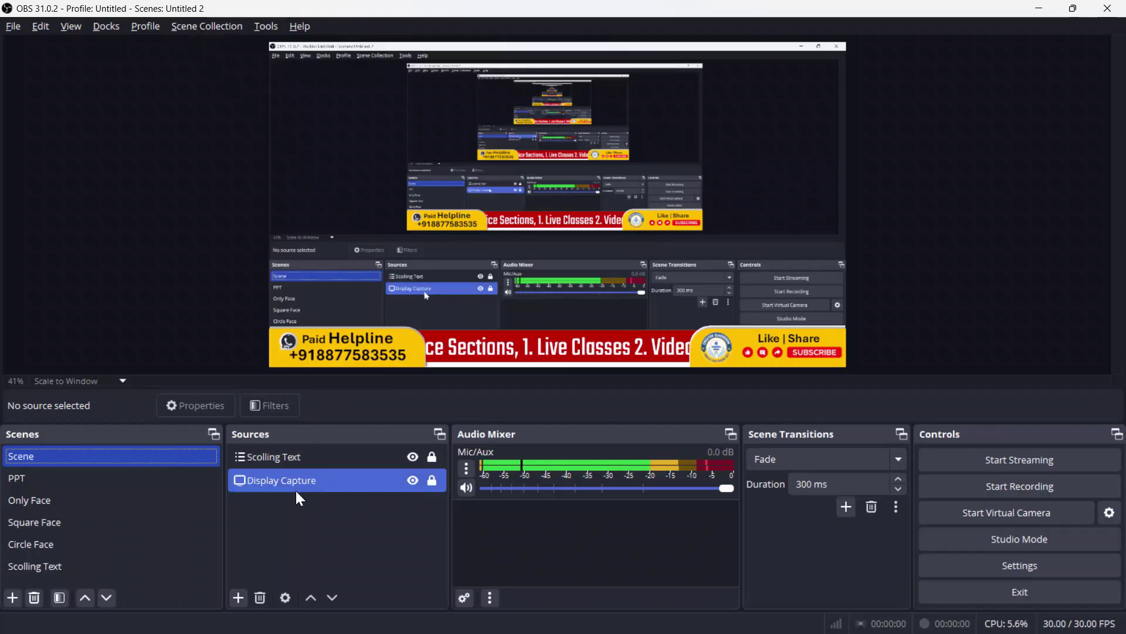
click(290, 457)
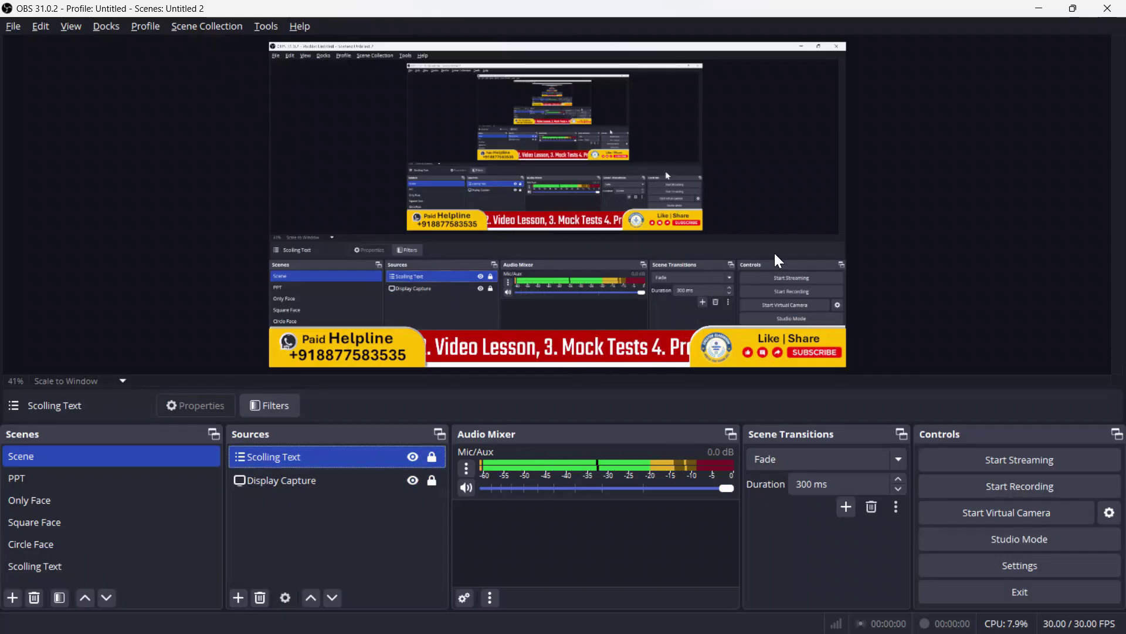
Step: Nest the Circle Face scene in Scene, shrink it to the lower right, and lock it
click(238, 597)
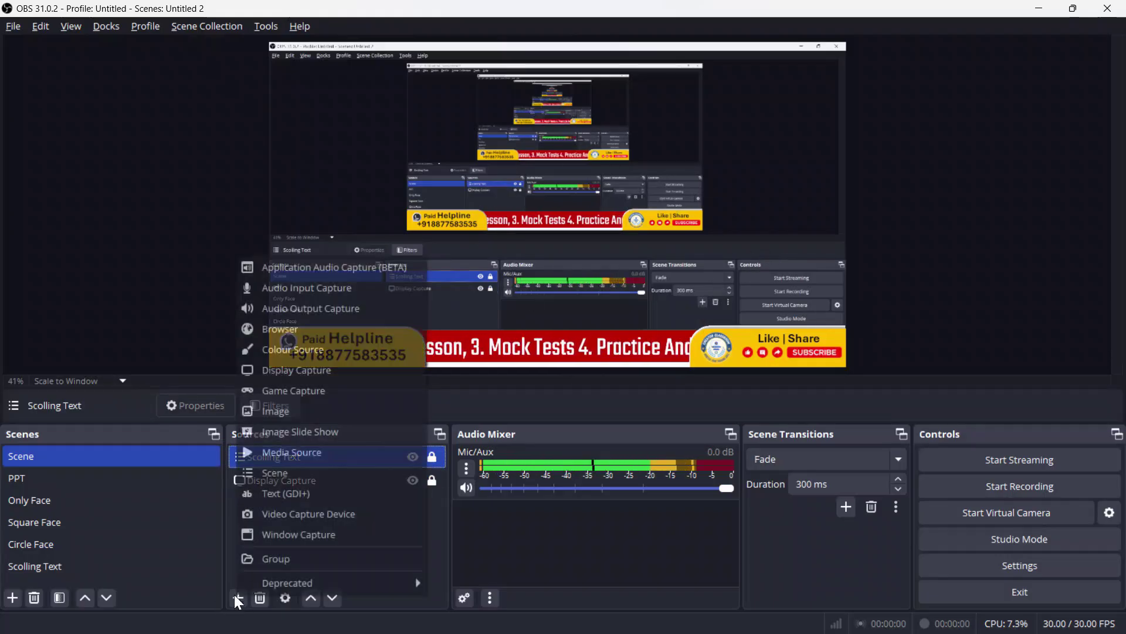
click(309, 474)
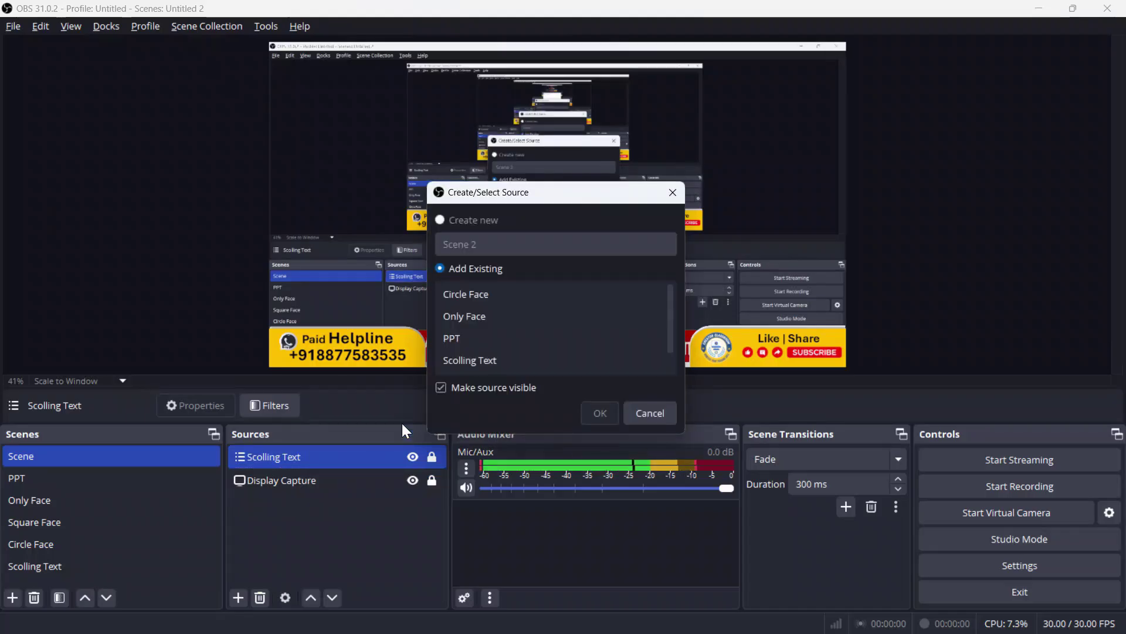
click(512, 294)
click(602, 413)
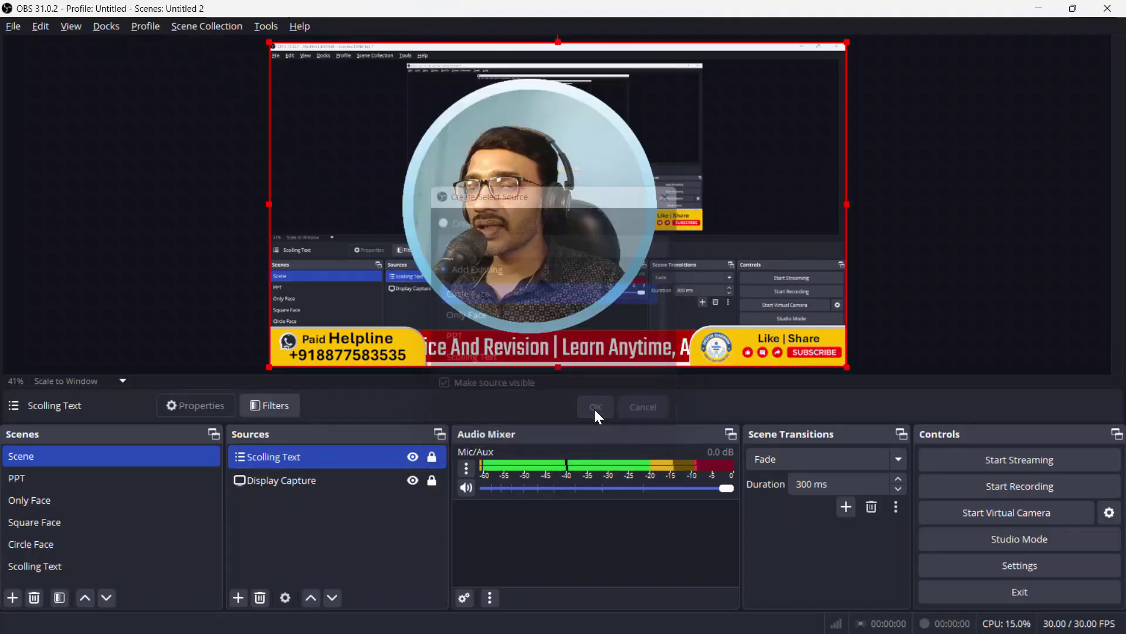
drag(269, 41, 630, 245)
drag(735, 292, 776, 249)
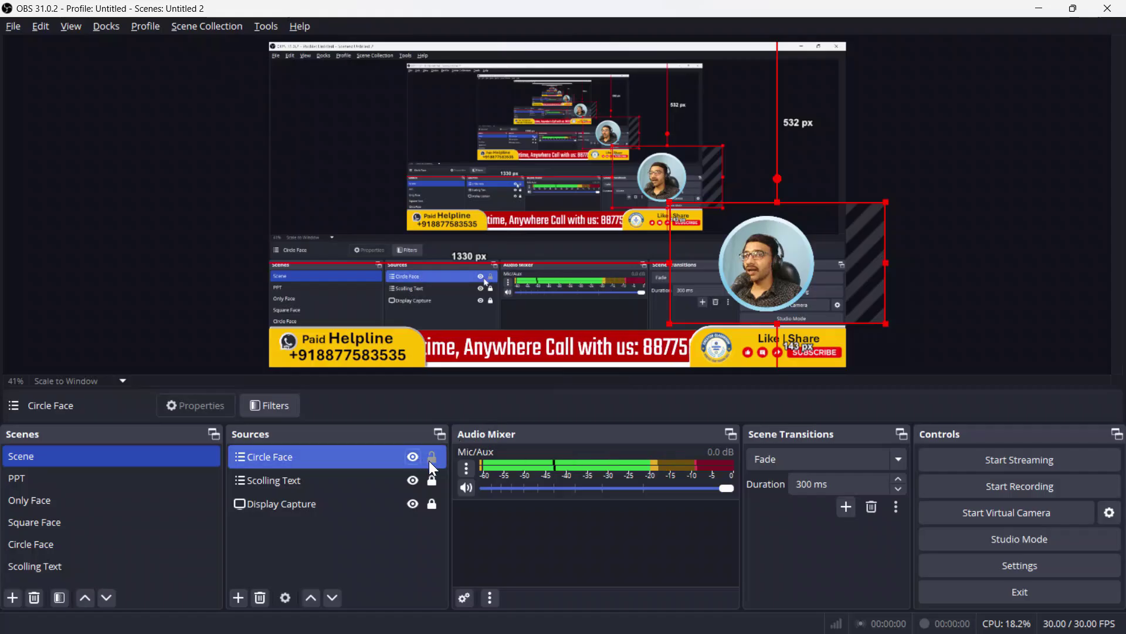
click(432, 457)
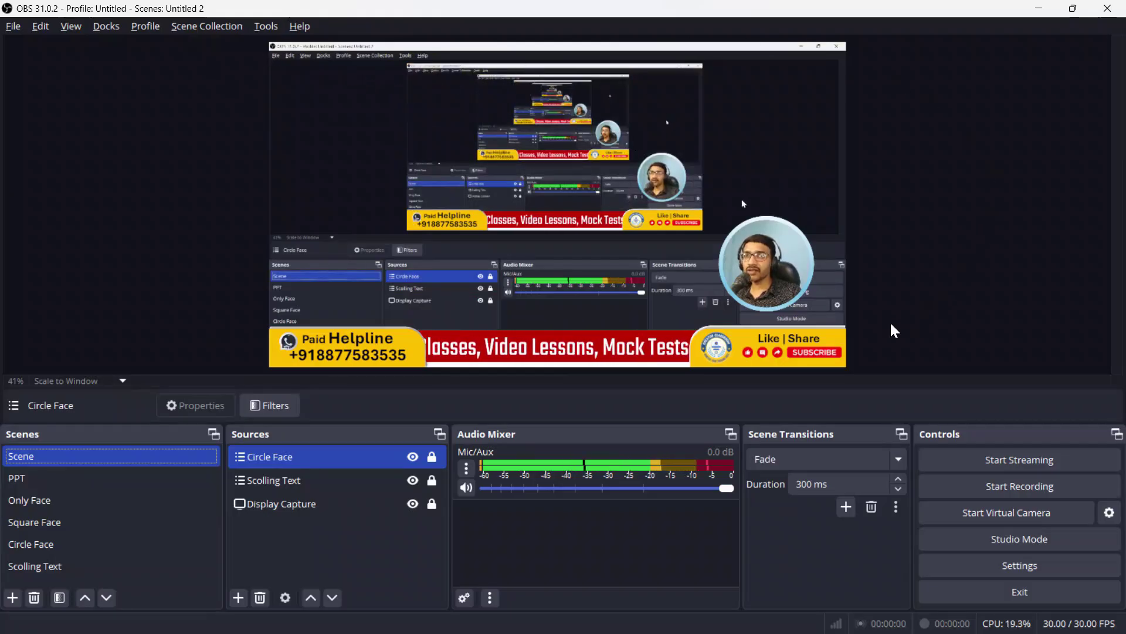
click(109, 473)
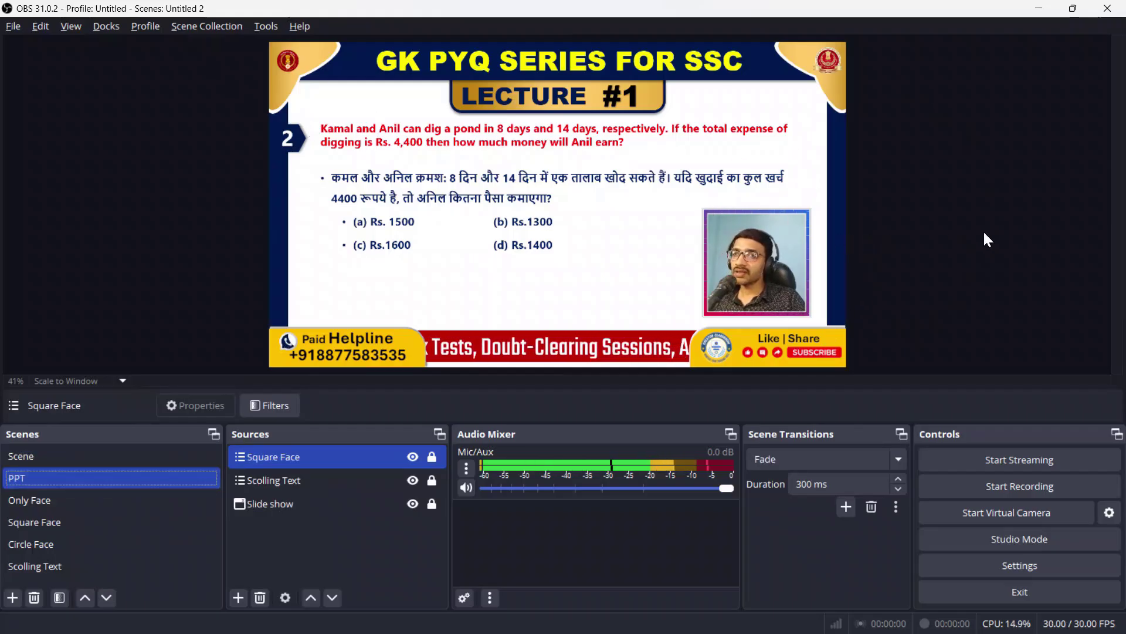
click(72, 501)
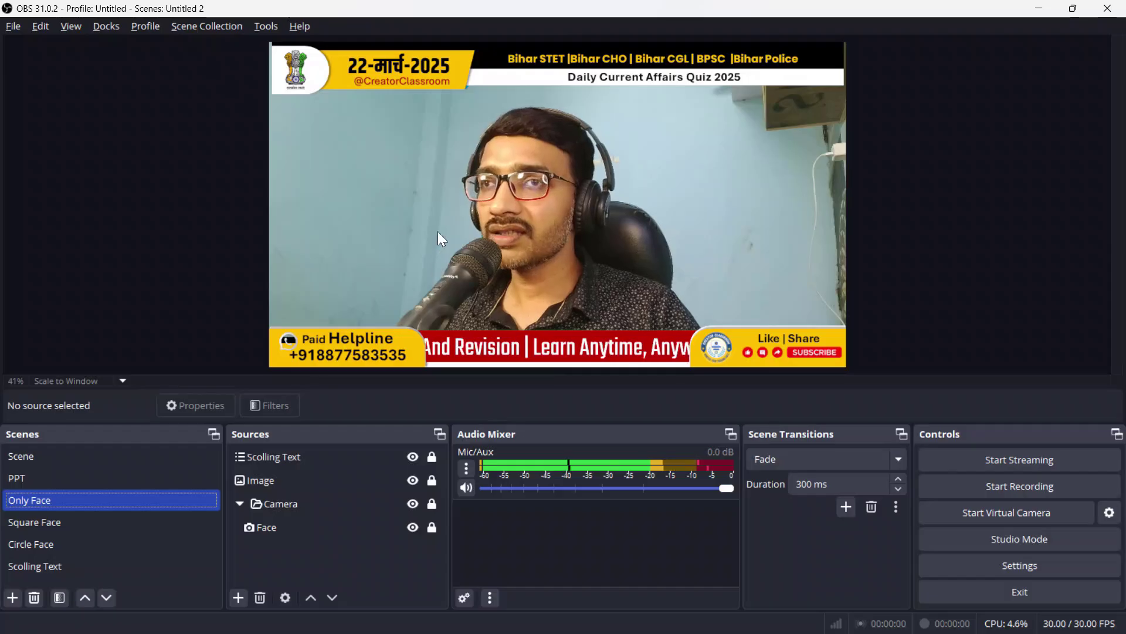
click(84, 520)
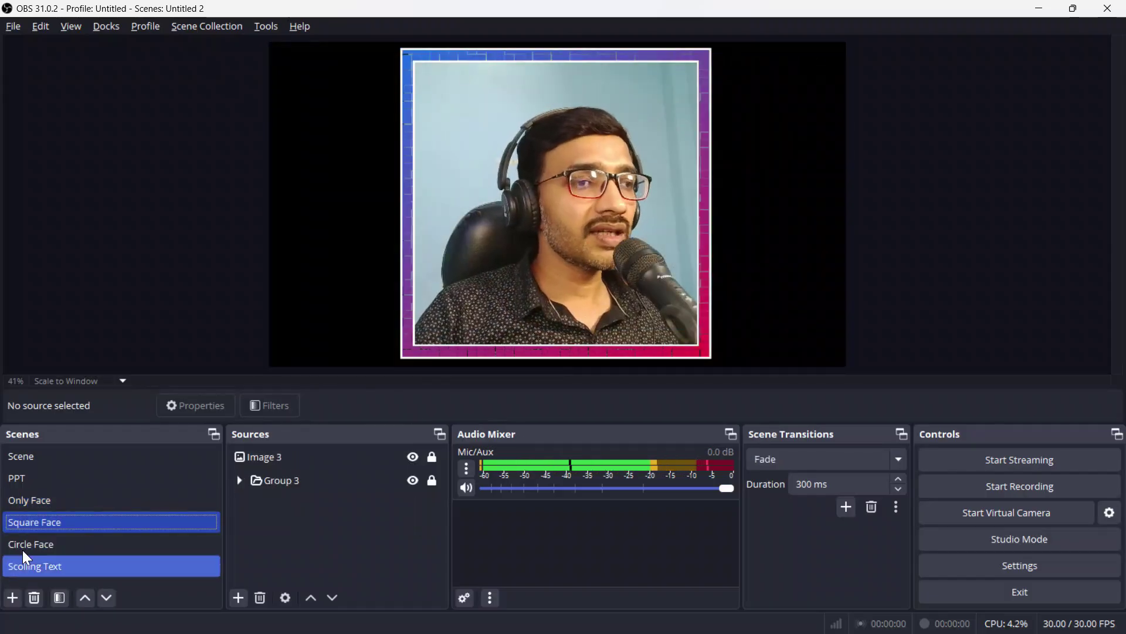
click(83, 544)
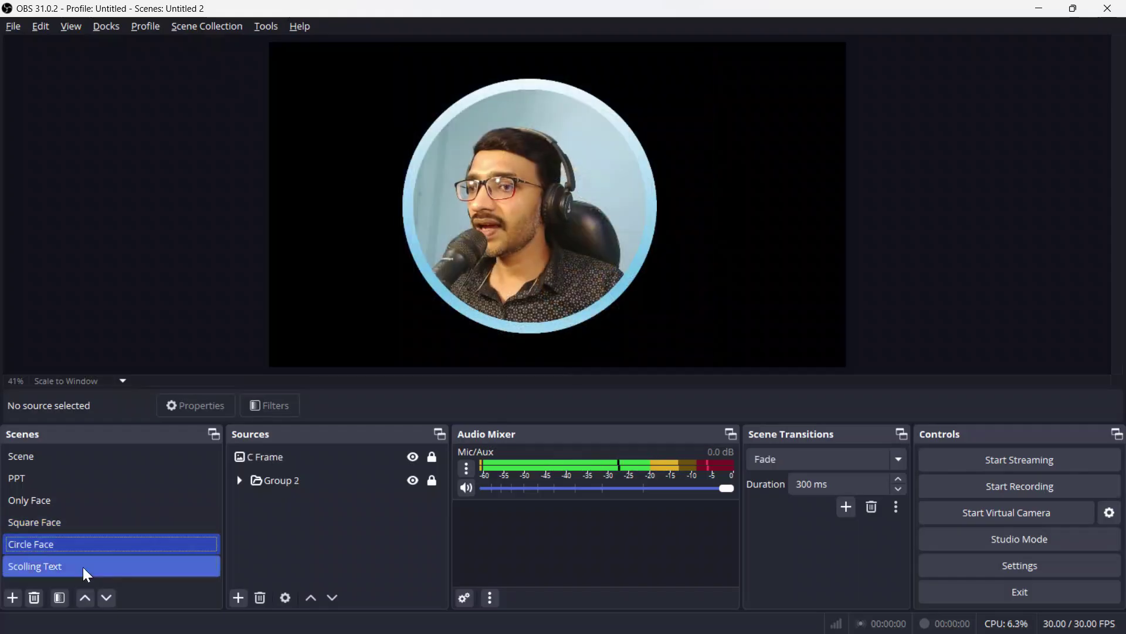
click(83, 567)
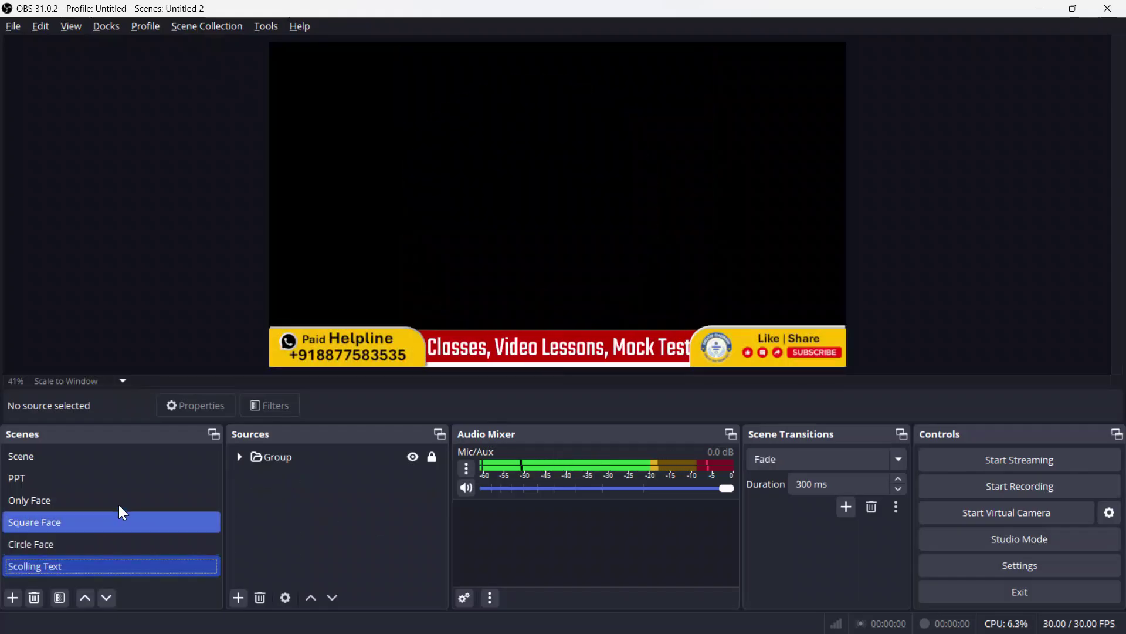
click(128, 528)
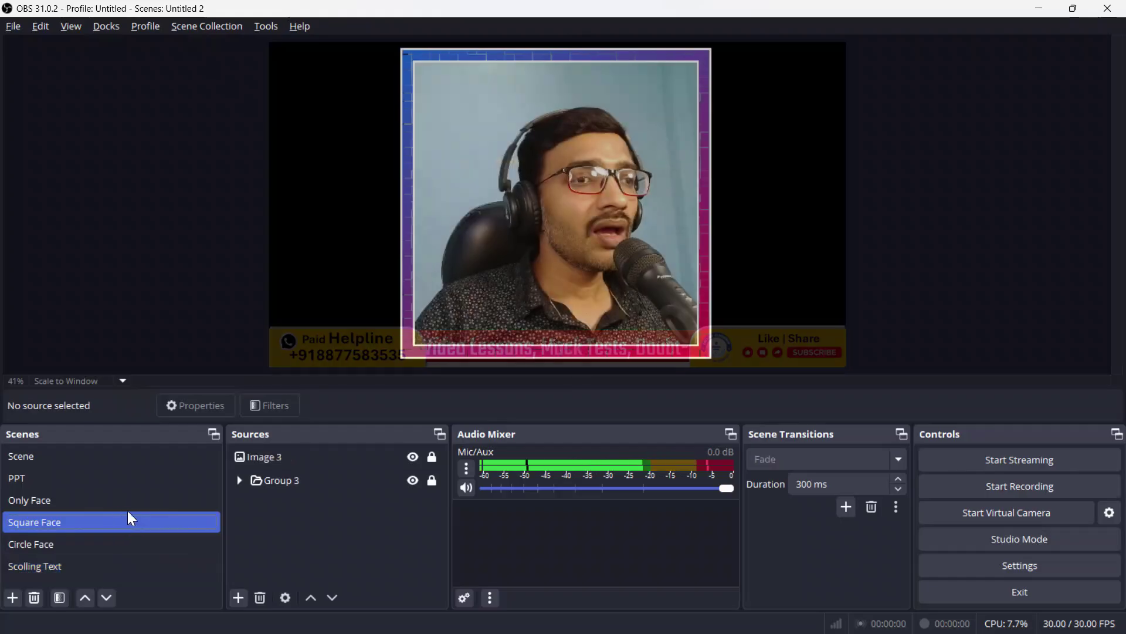
click(125, 462)
click(92, 567)
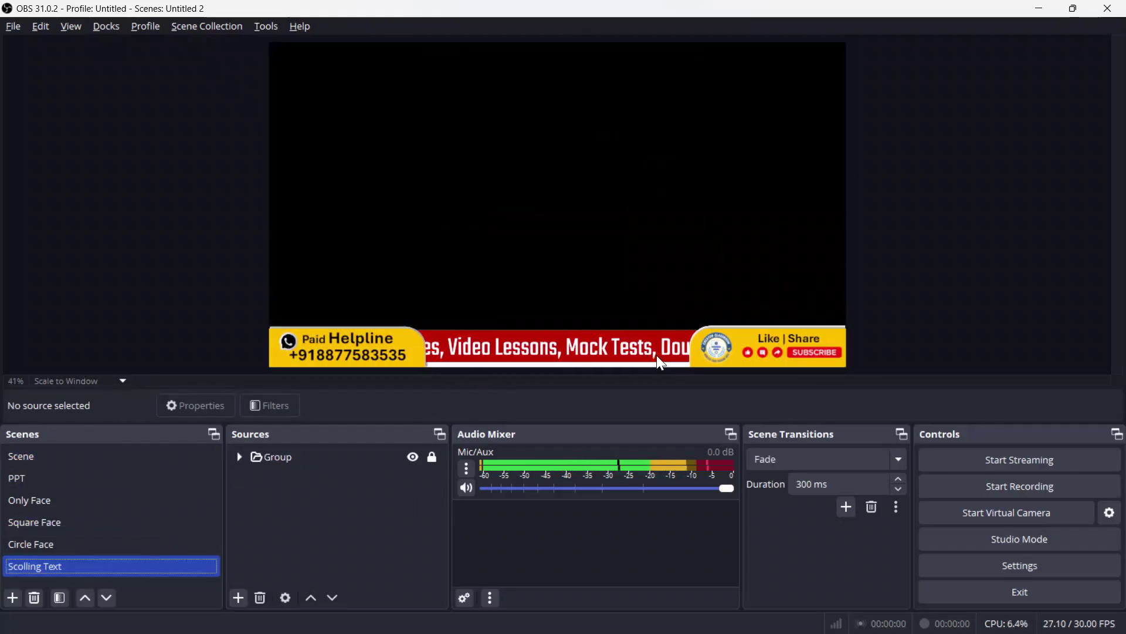
click(240, 456)
click(363, 457)
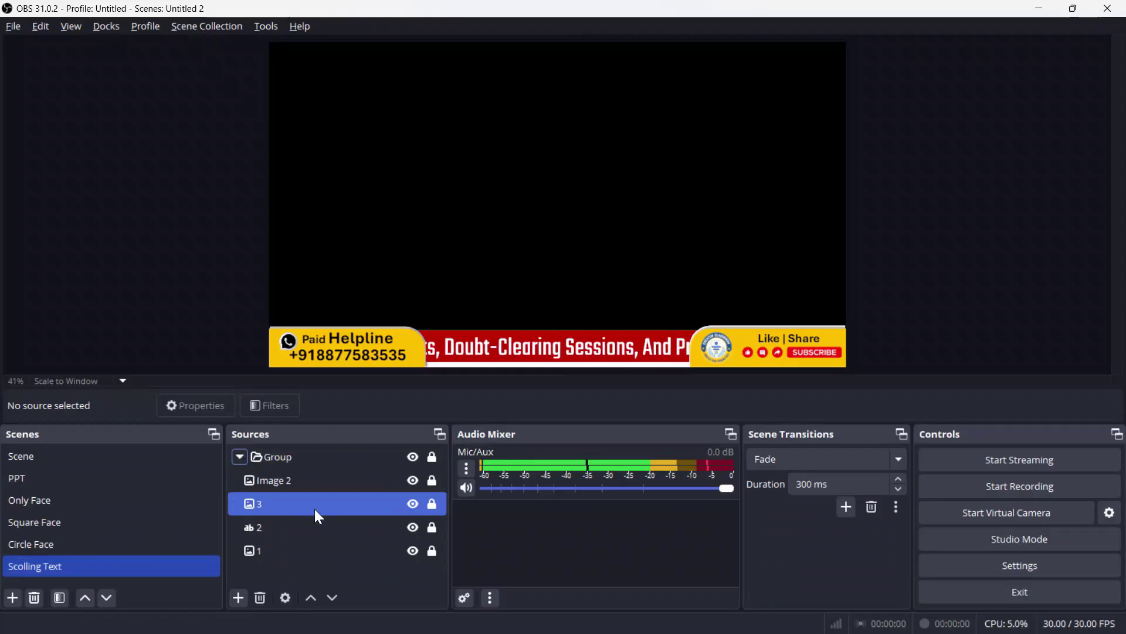
click(240, 456)
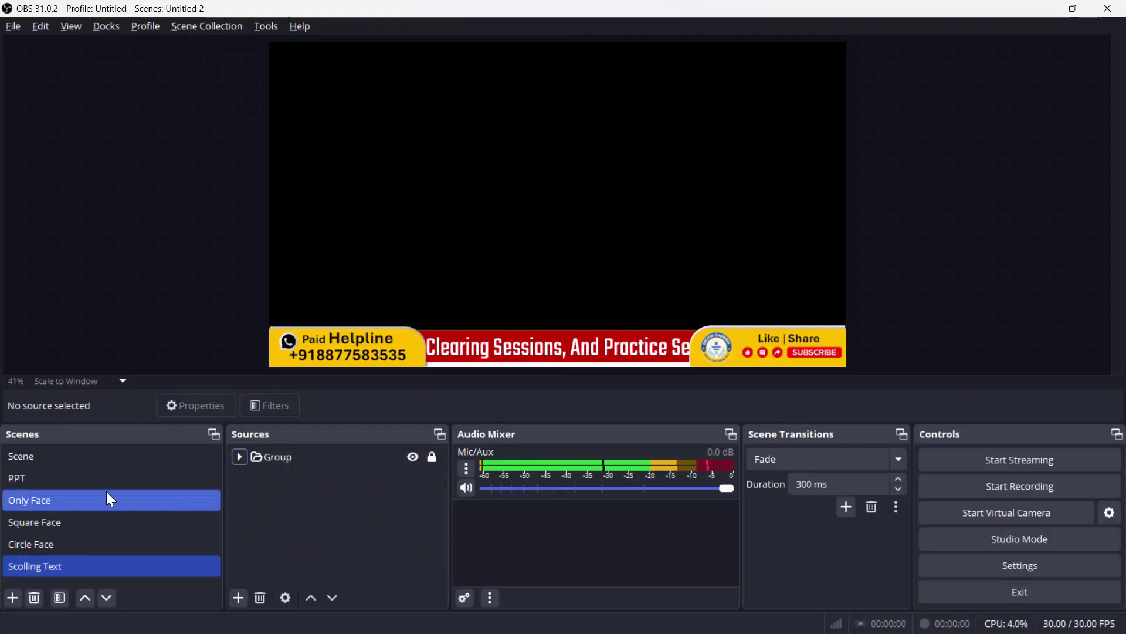
click(111, 458)
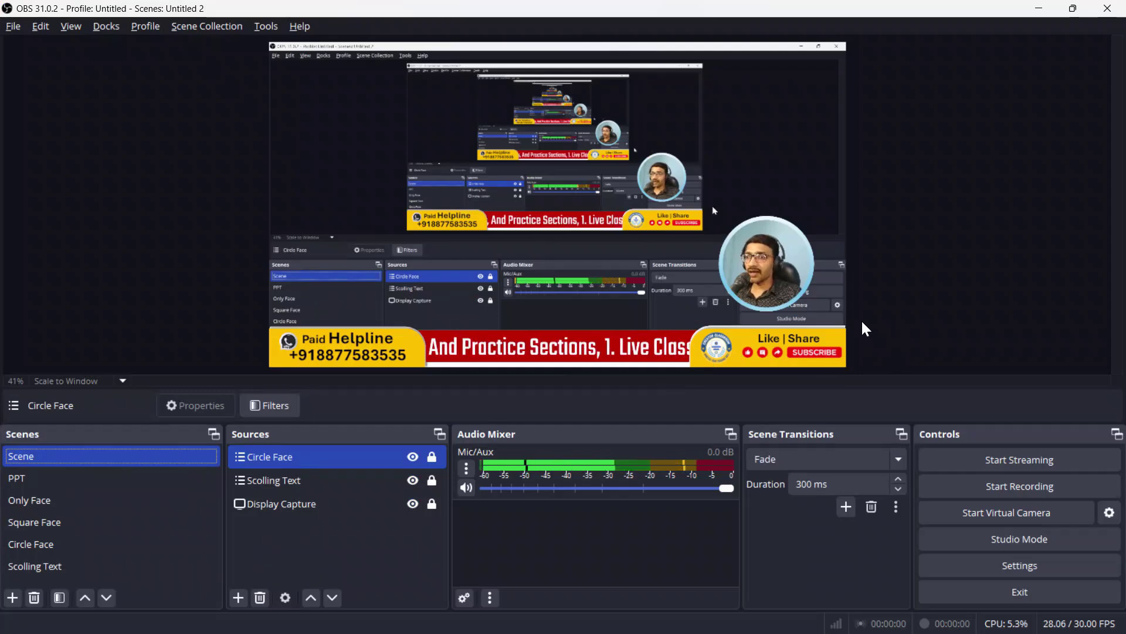
click(48, 543)
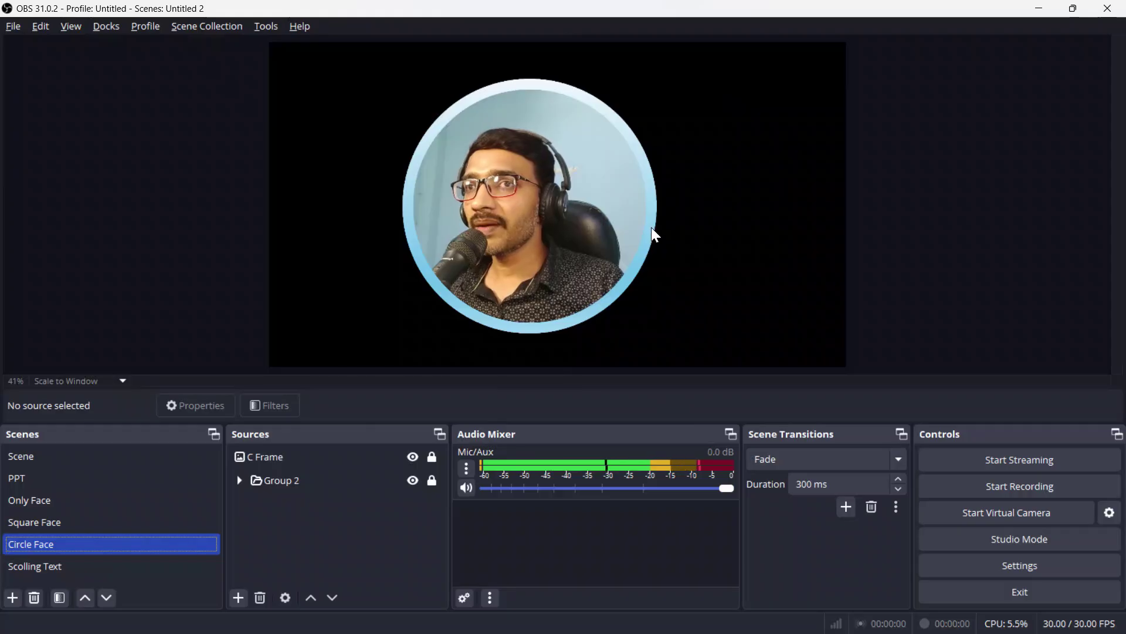
click(277, 455)
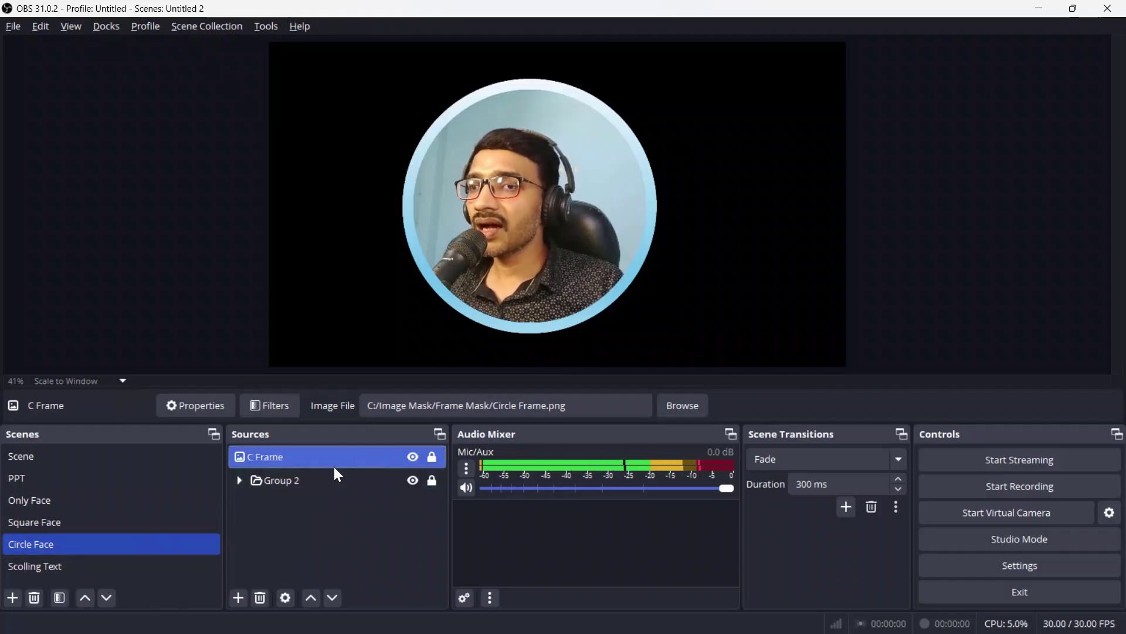
click(65, 458)
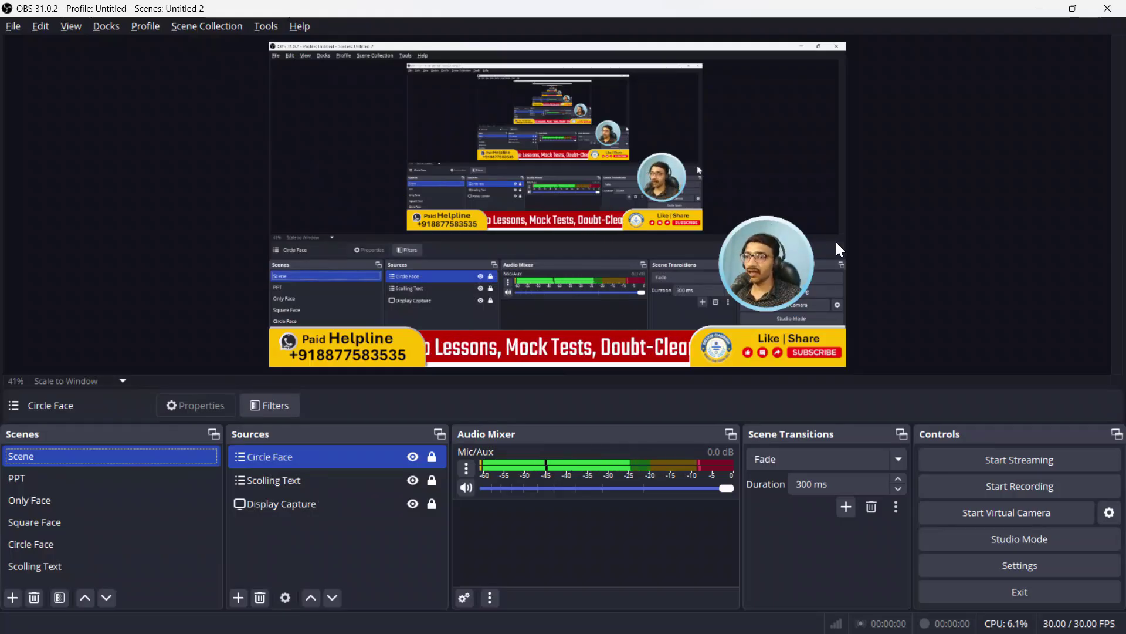
click(266, 546)
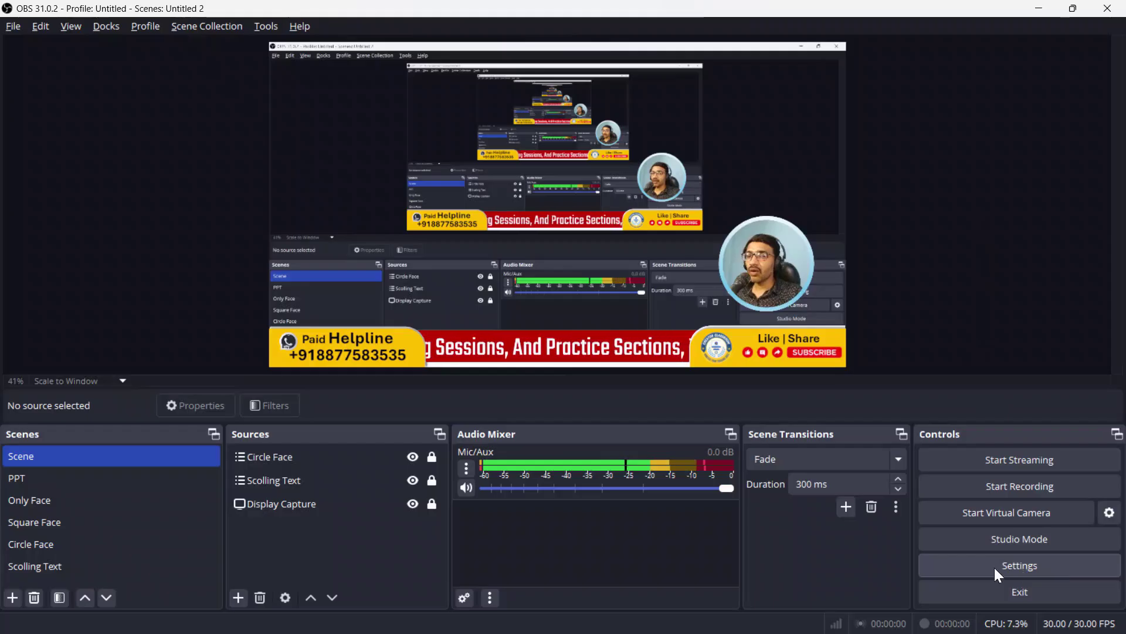
Step: Open Settings > Hotkeys and scroll down to the Only Face entries
click(1055, 565)
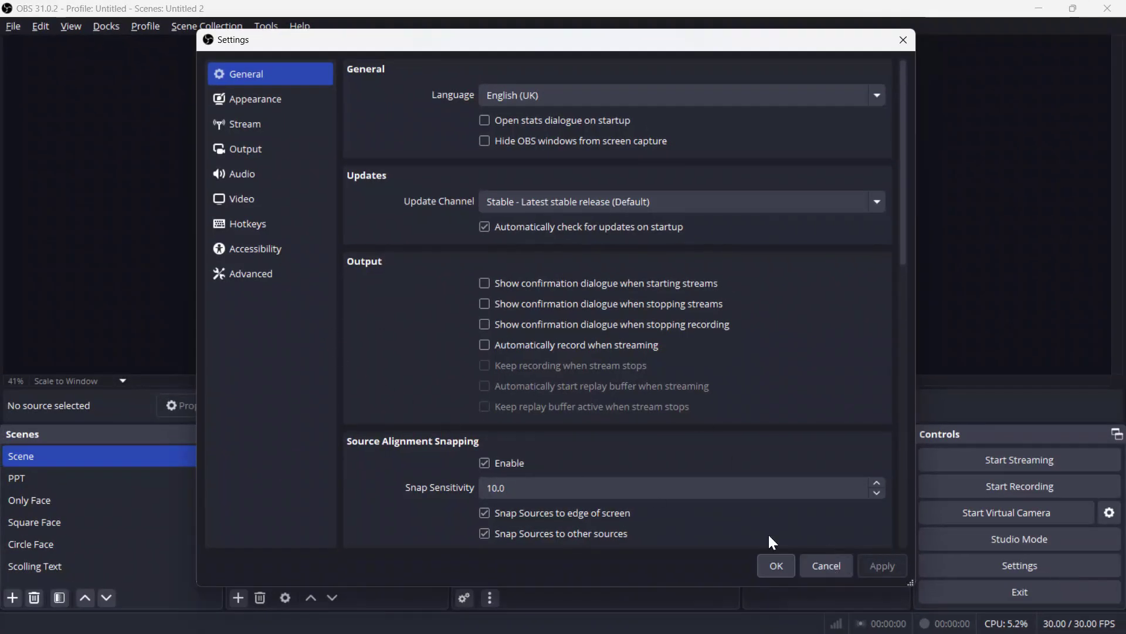
click(261, 224)
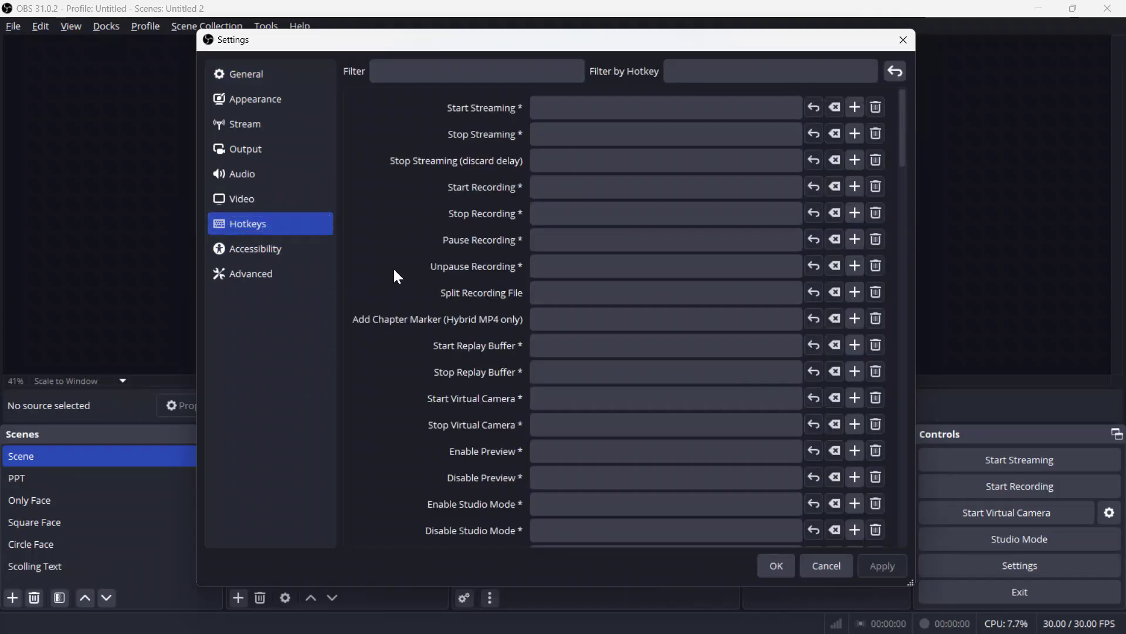
scroll(396, 305, down, 3)
scroll(408, 293, down, 3)
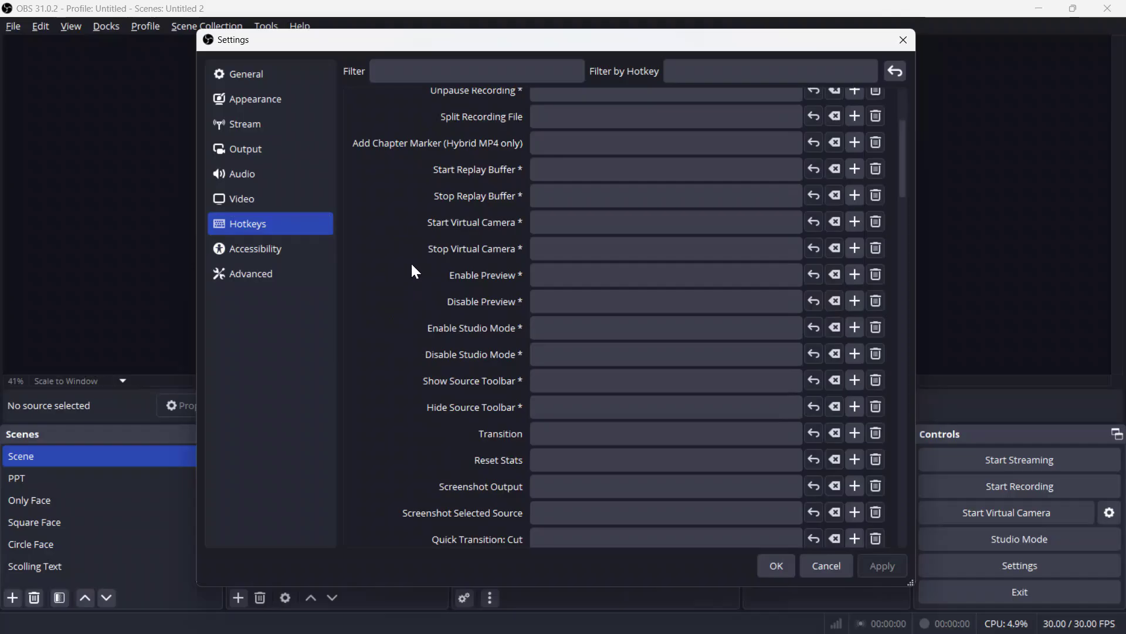
scroll(413, 264, down, 4)
scroll(403, 229, down, 4)
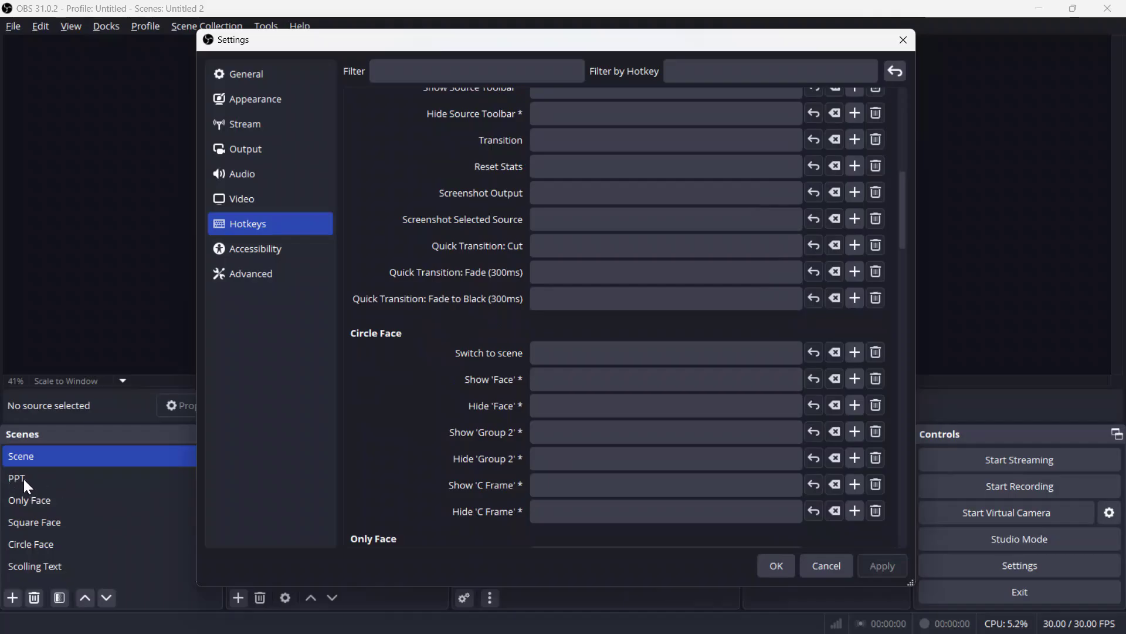
scroll(410, 374, down, 6)
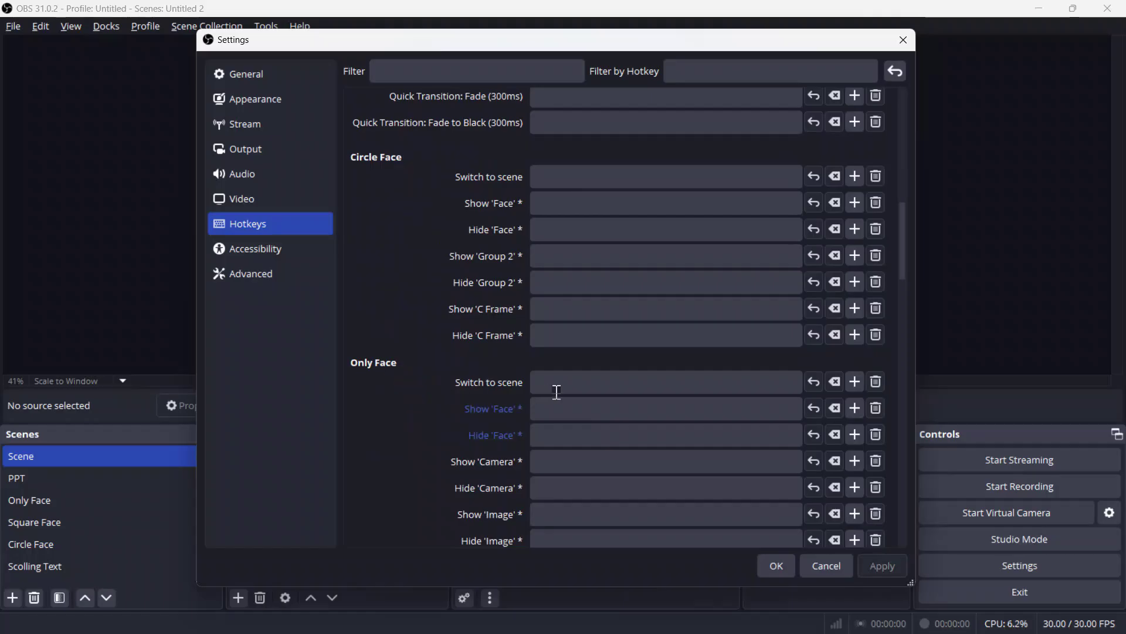
Step: Bind Ctrl+2 to switch to Only Face and Ctrl+1 to switch to PPT, then apply
click(539, 386)
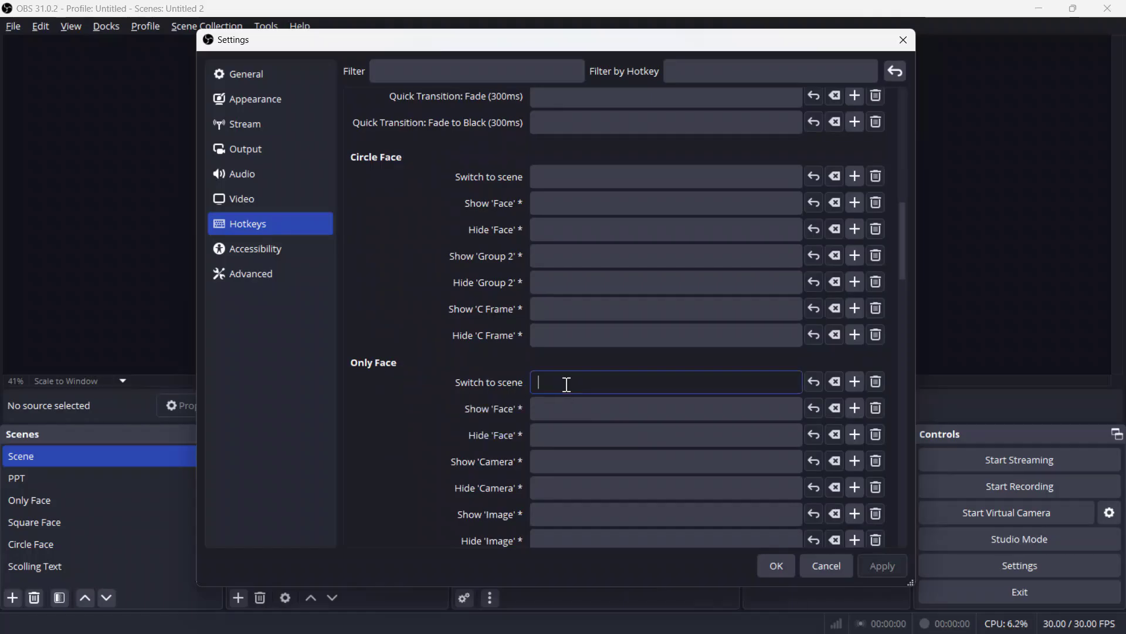
key(ctrl)
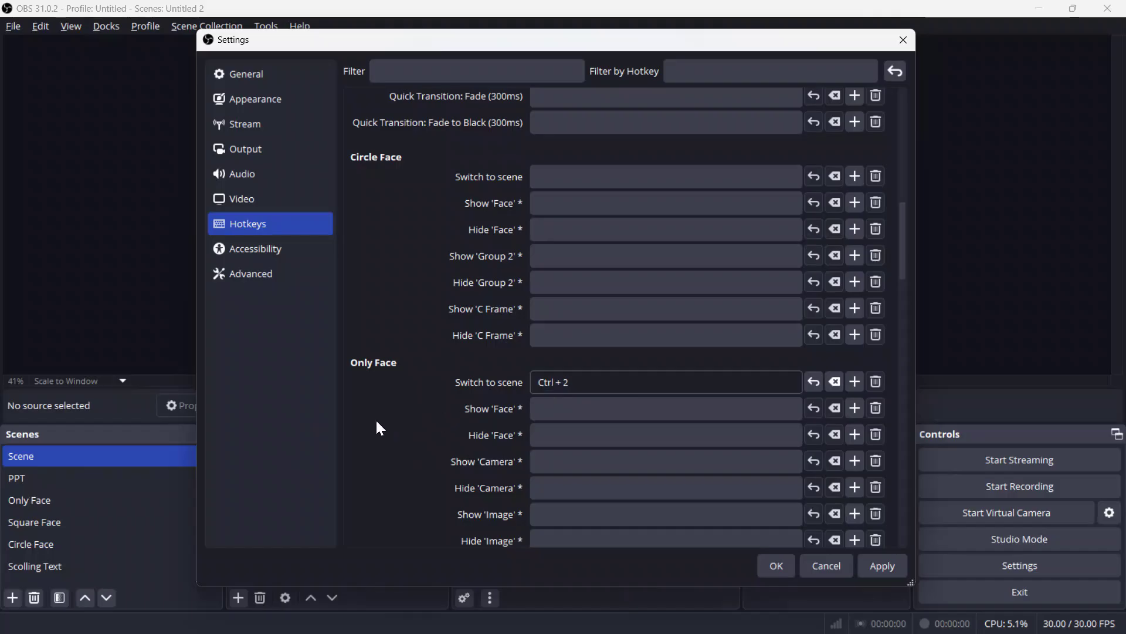
scroll(373, 419, down, 5)
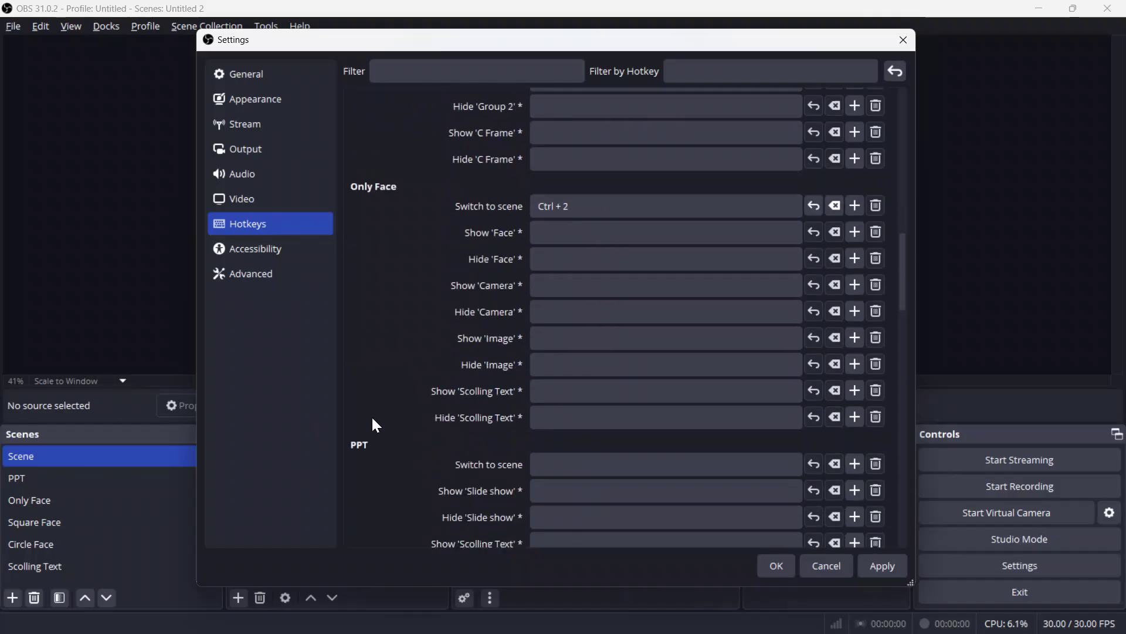
click(583, 466)
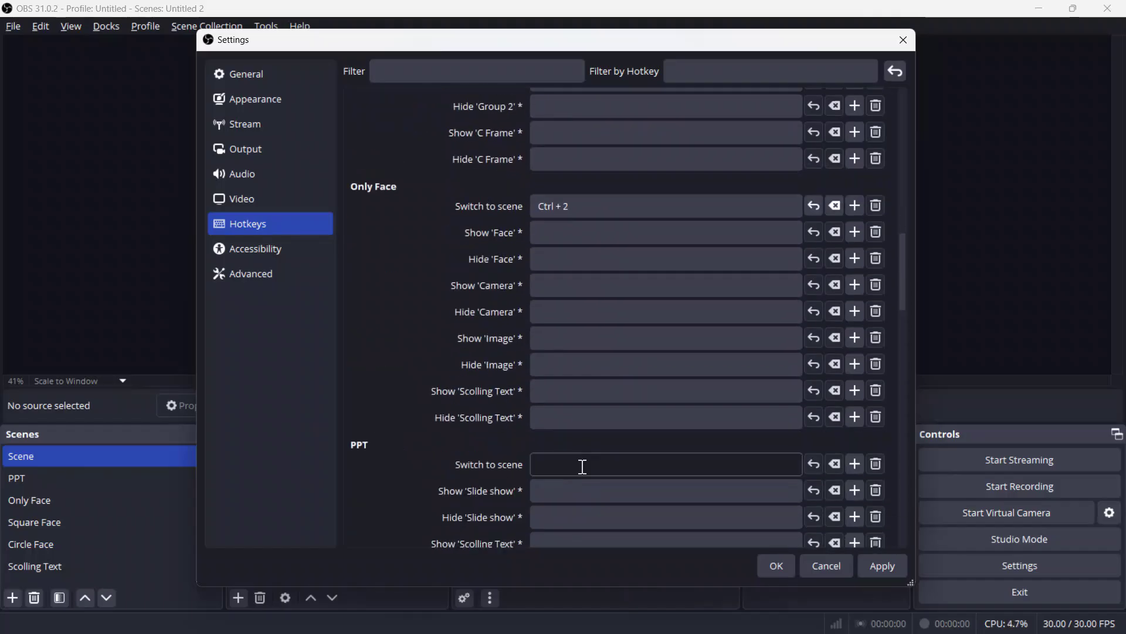
key(ctrl)
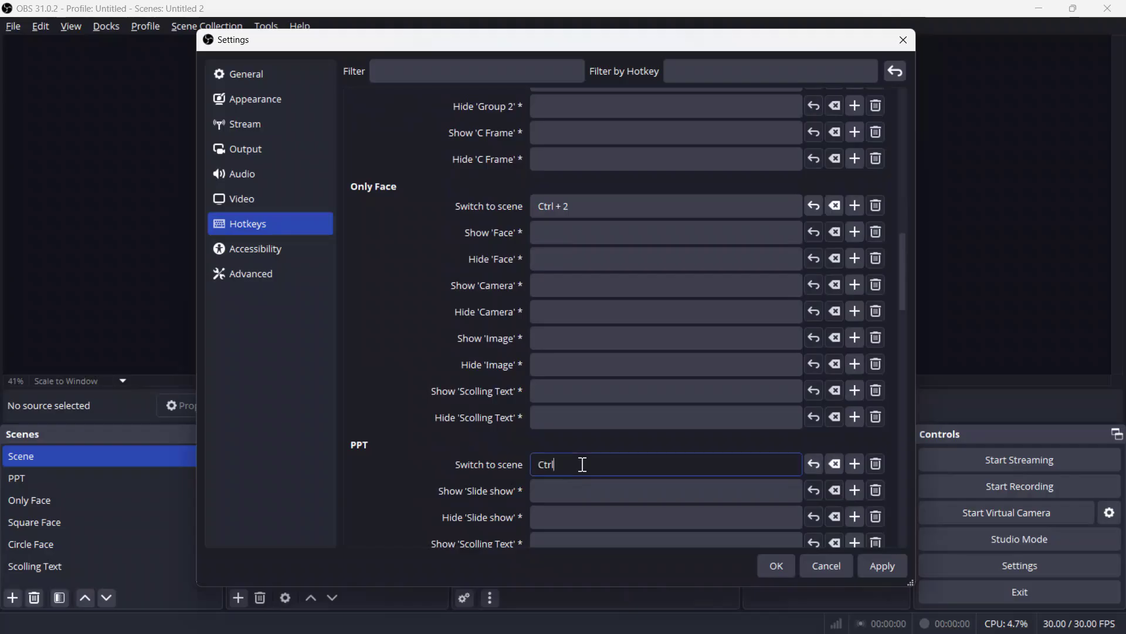
key(ctrl+1)
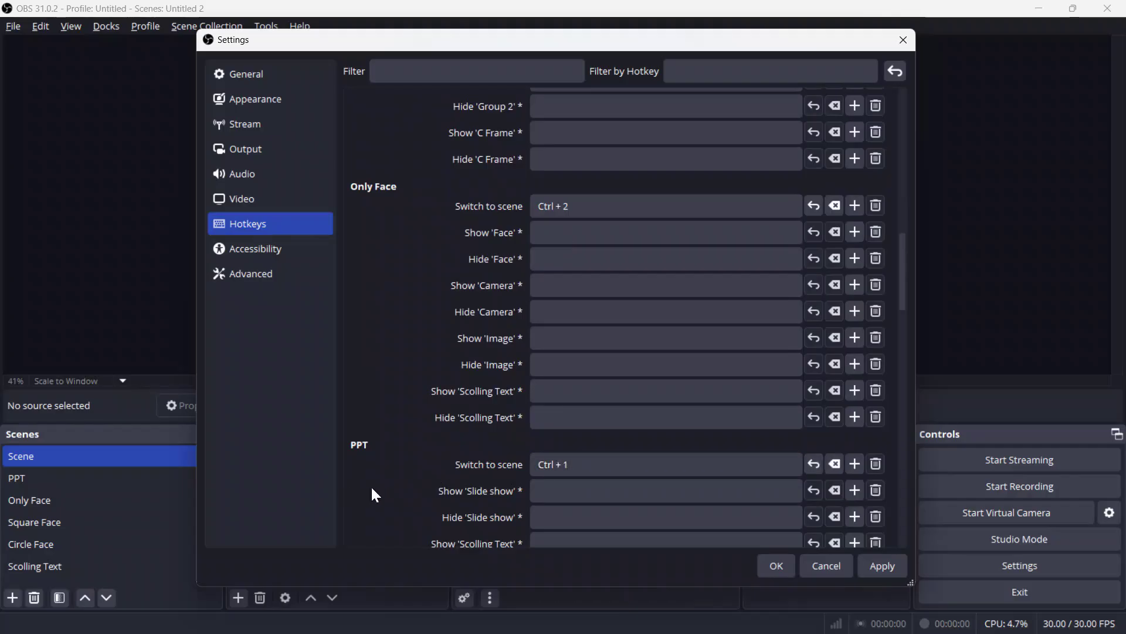
click(883, 565)
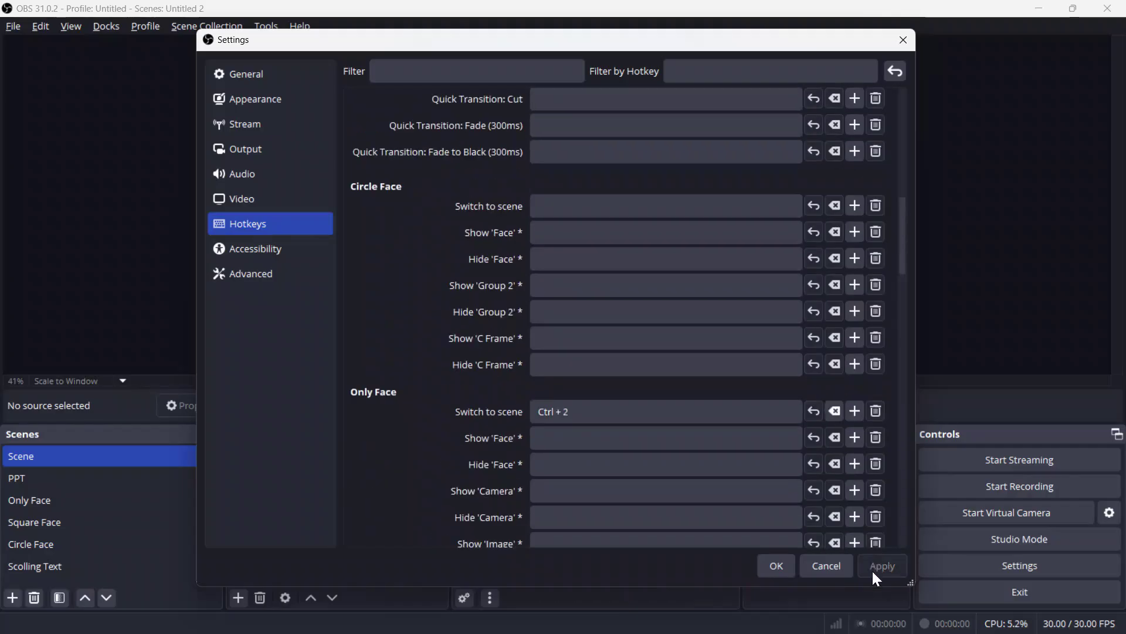
Step: Close settings, keep the Fade transition, and select the PPT scene
click(770, 570)
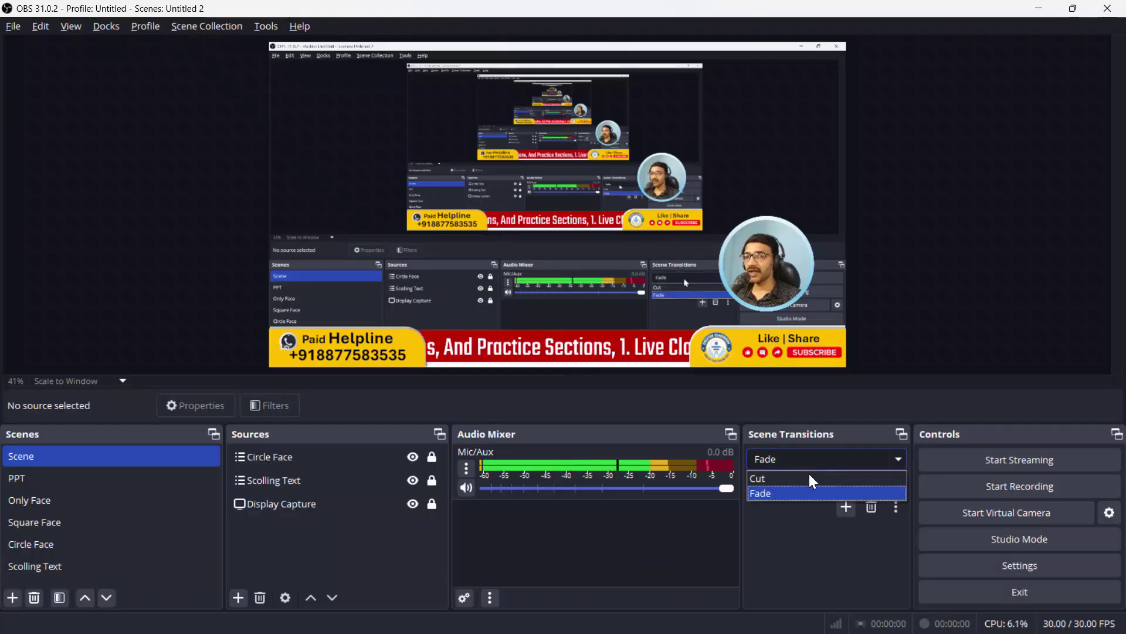
click(796, 539)
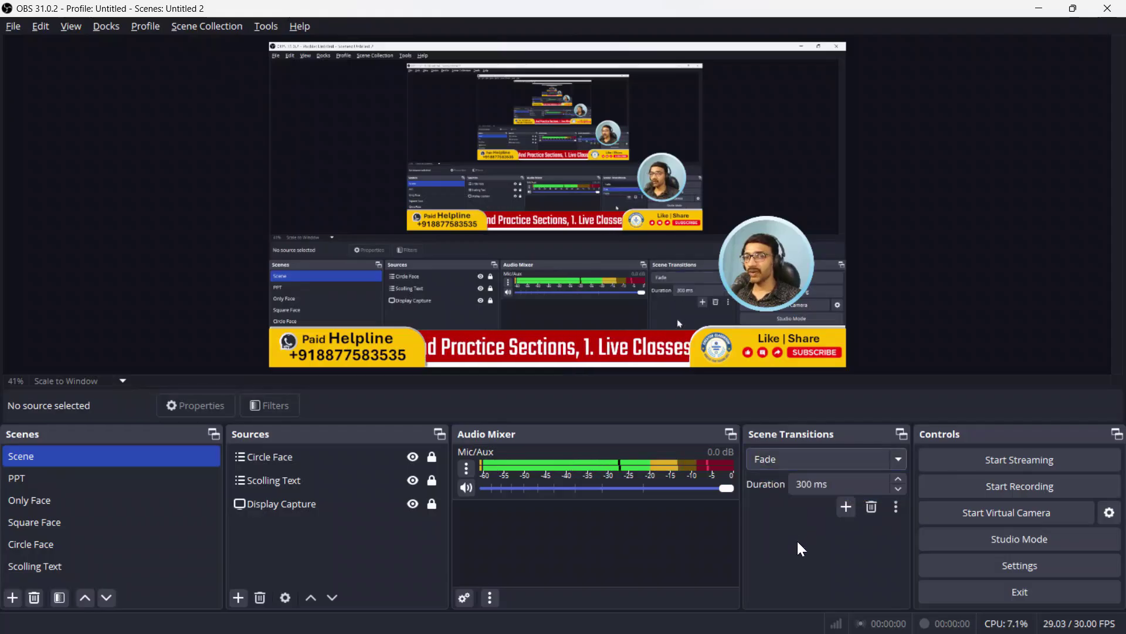
click(58, 477)
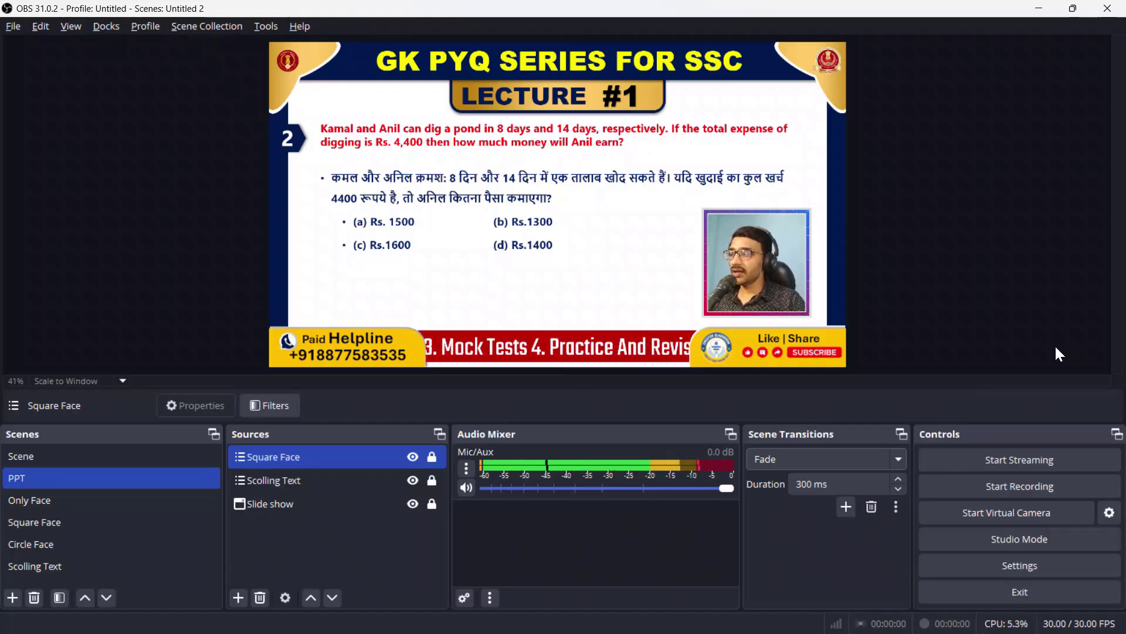
Step: Test switching between Only Face and PPT, ending on the PPT scene
key(3)
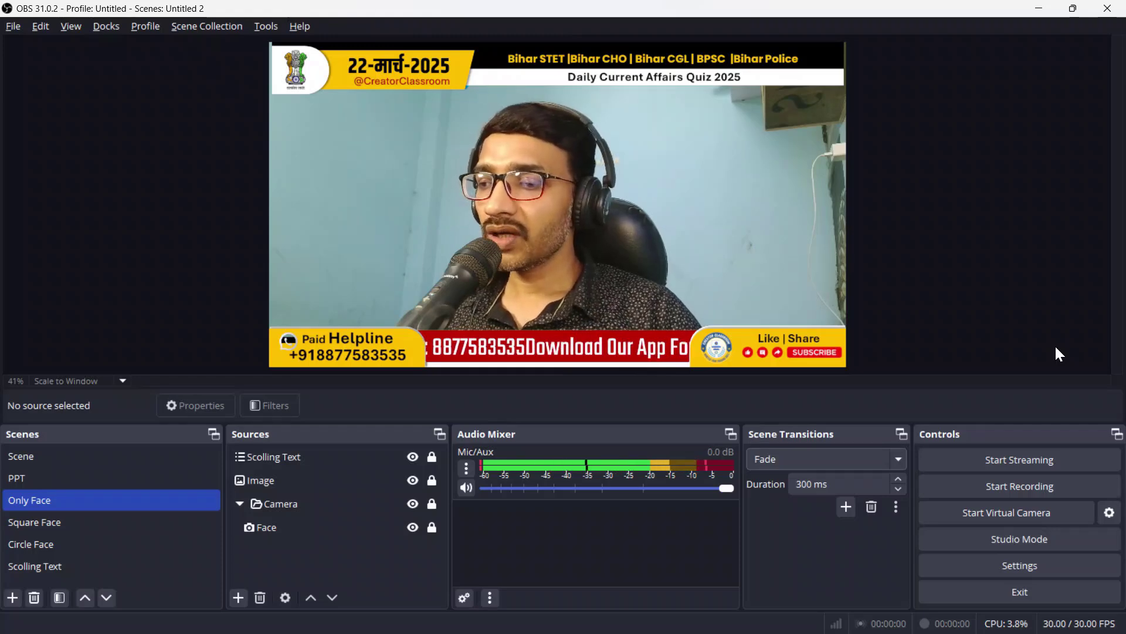
key(Up)
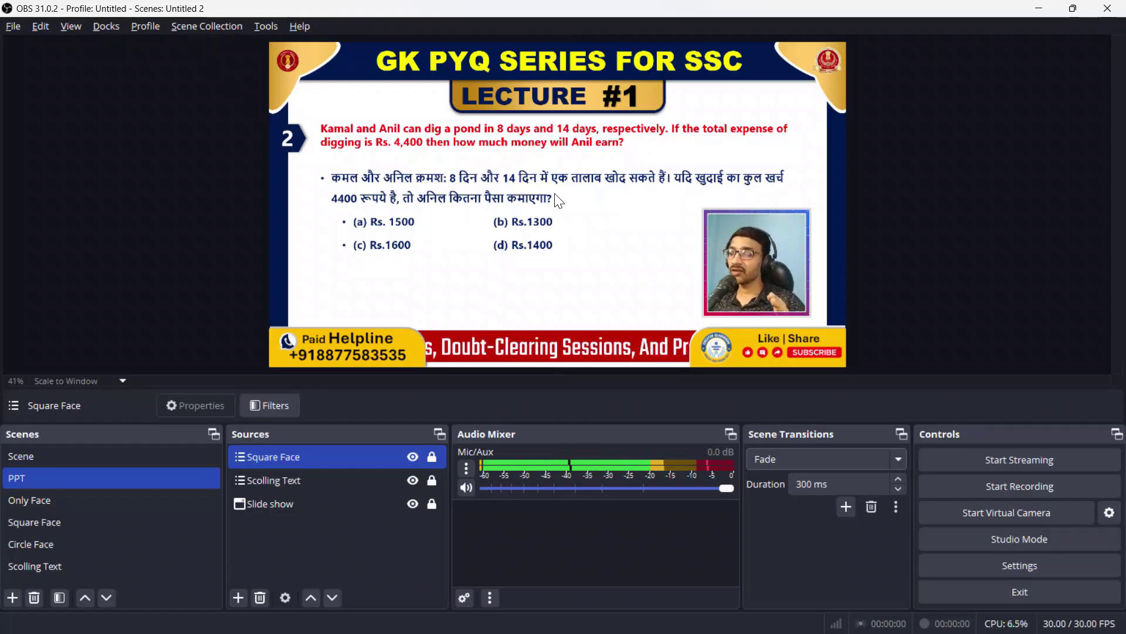
key(Down)
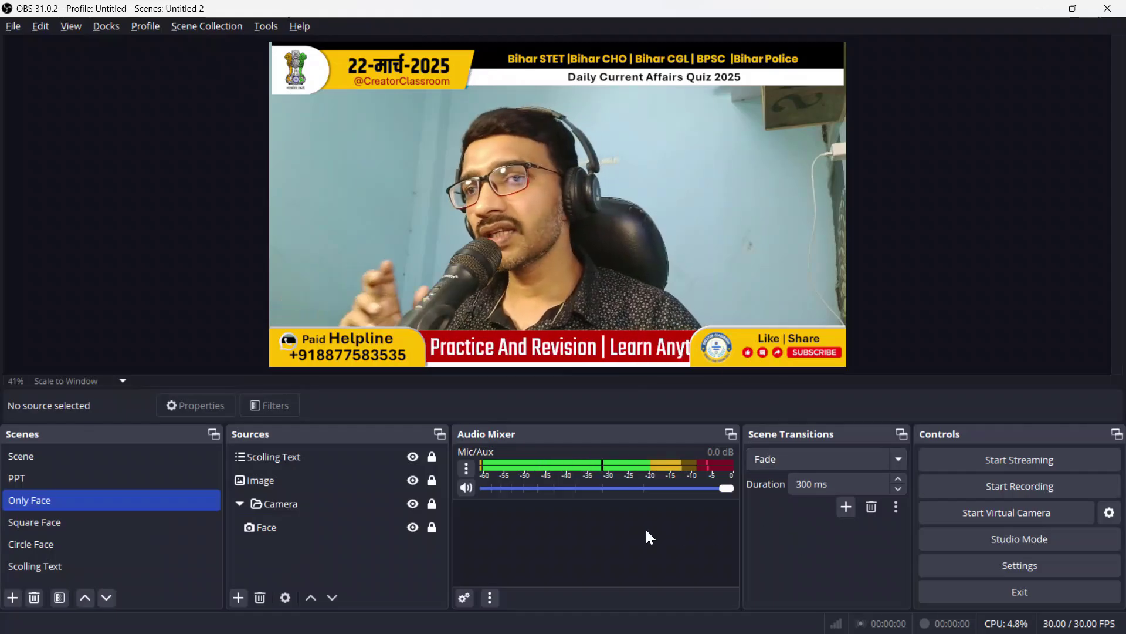
click(598, 534)
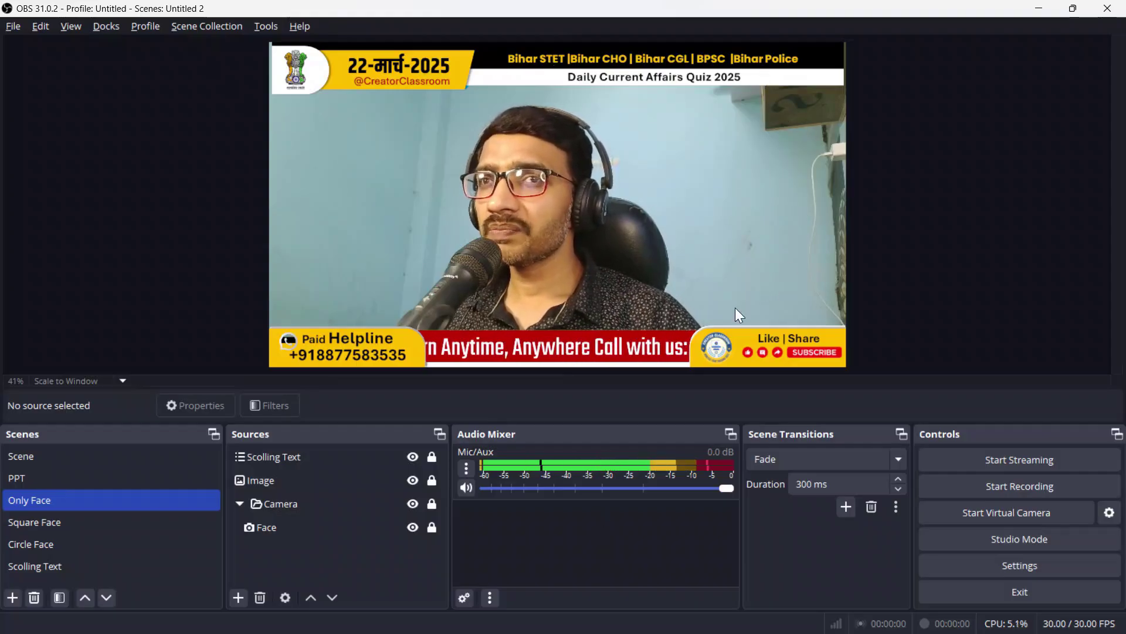
click(113, 480)
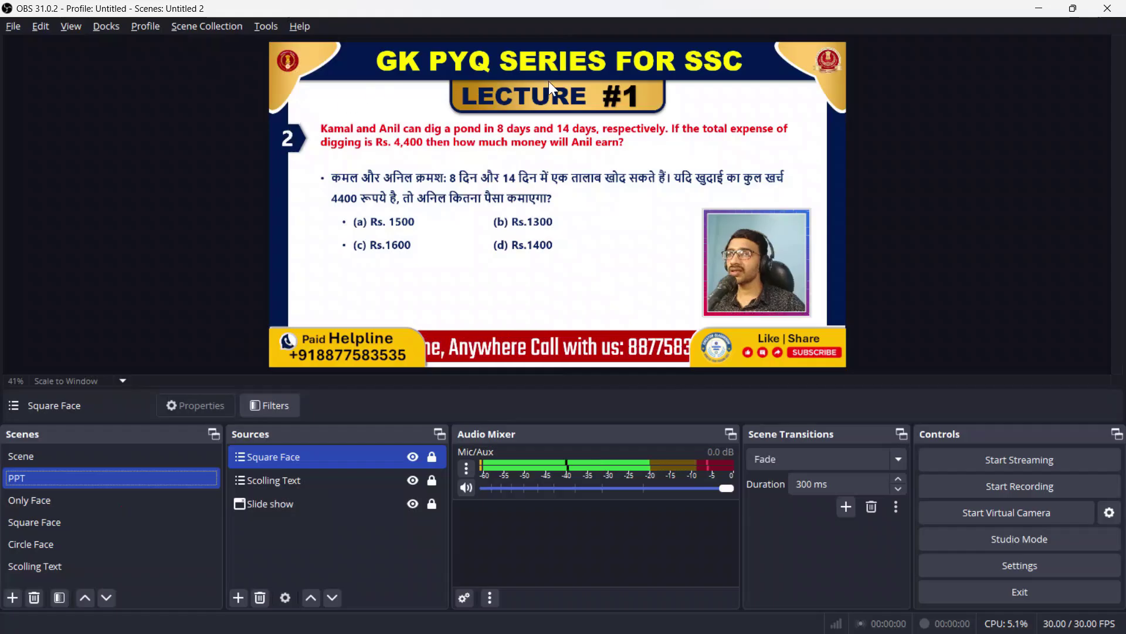